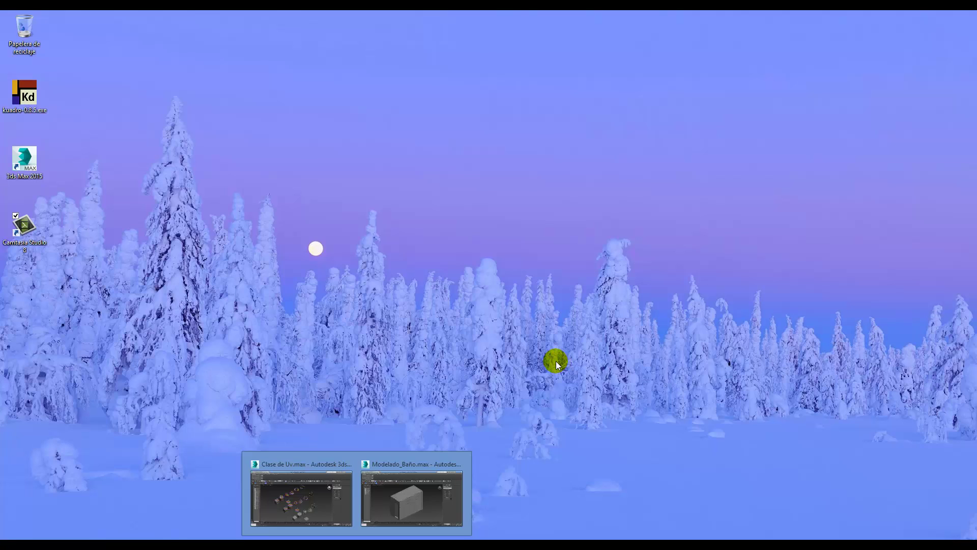
- Switch to the Modelado_Baño.max scene in 3ds Max and inspect the bathroom model in wireframe
click(390, 499)
click(499, 301)
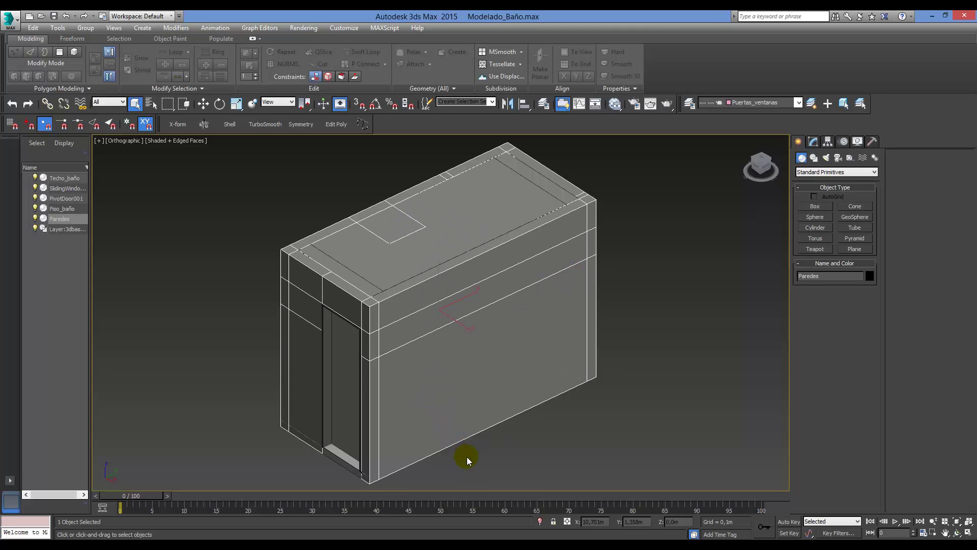
alt+middle_drag(490, 305, 514, 319)
key(F3)
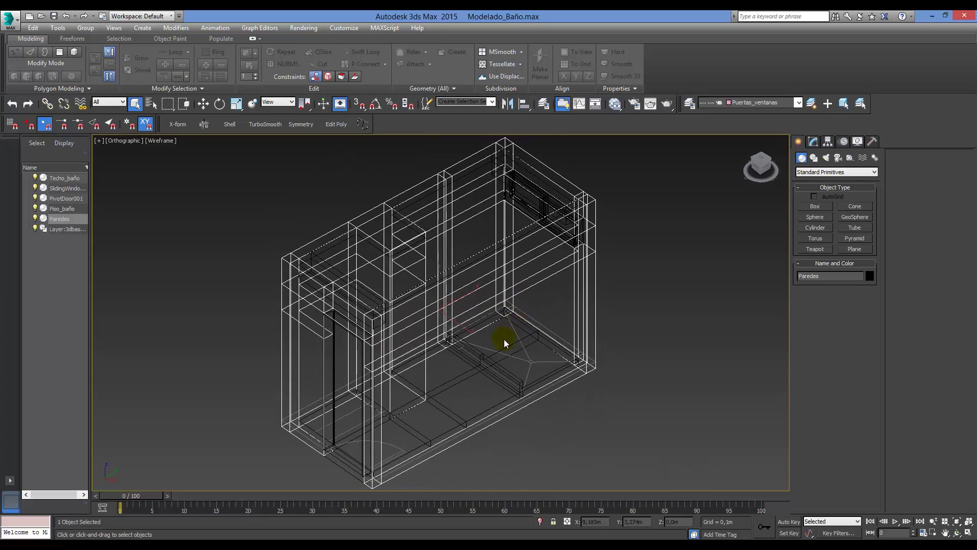
alt+middle_drag(550, 351, 537, 332)
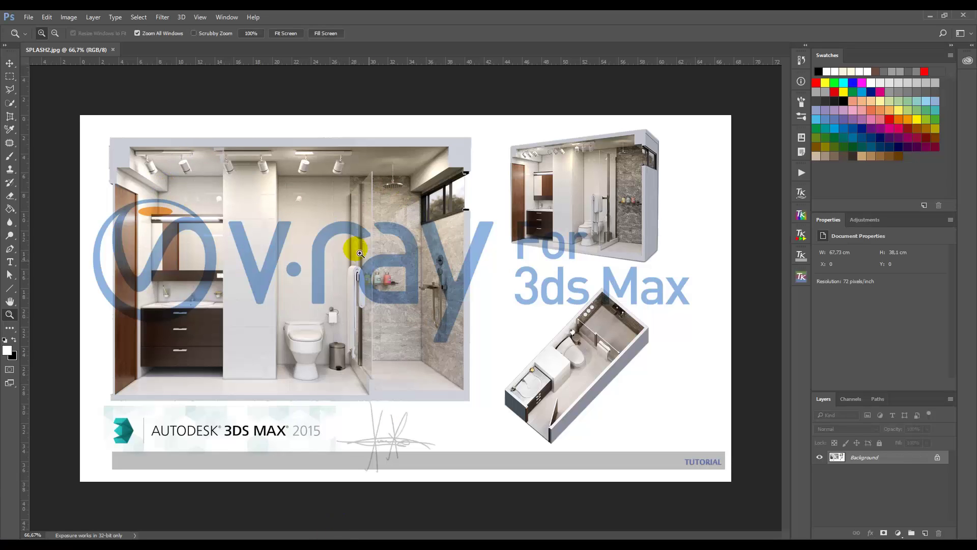
- Return from the Photoshop reference render to the Modelado_Baño.max scene and view the bathroom model shaded with edges
key(v)
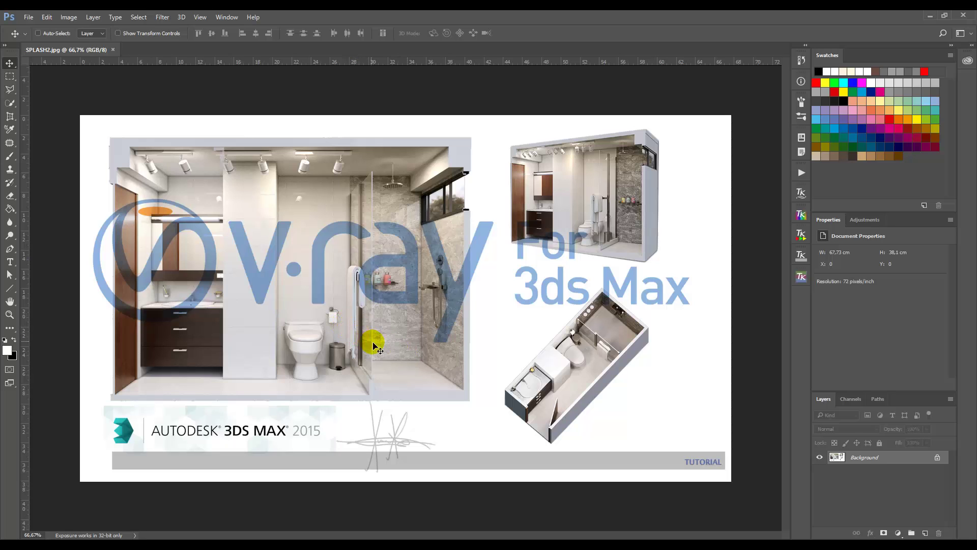
mouse_move(356, 544)
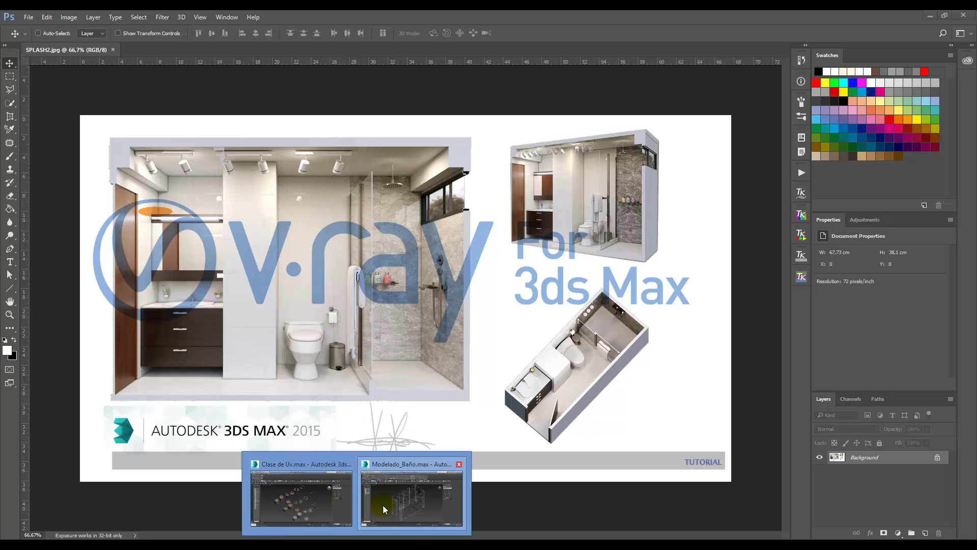
click(423, 511)
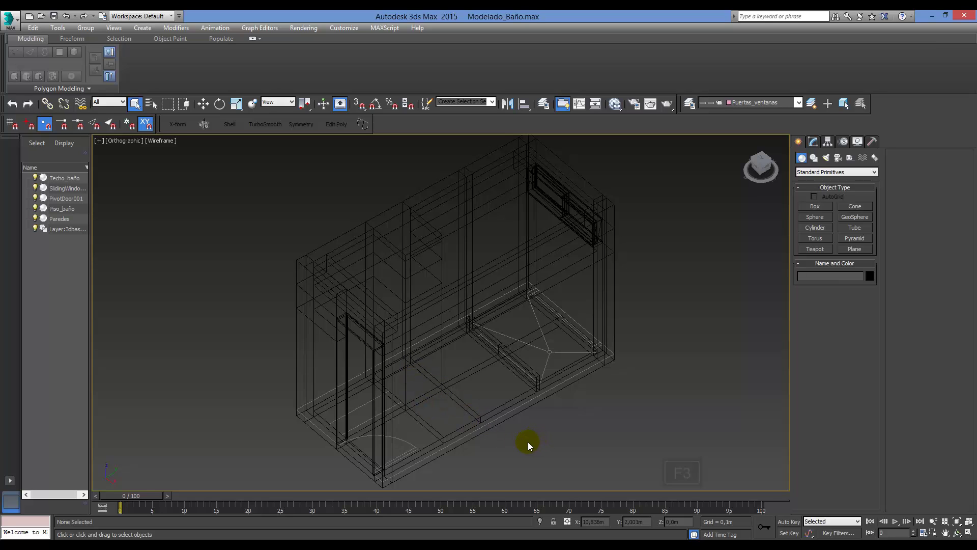
key(F3)
alt+middle_drag(464, 425, 435, 434)
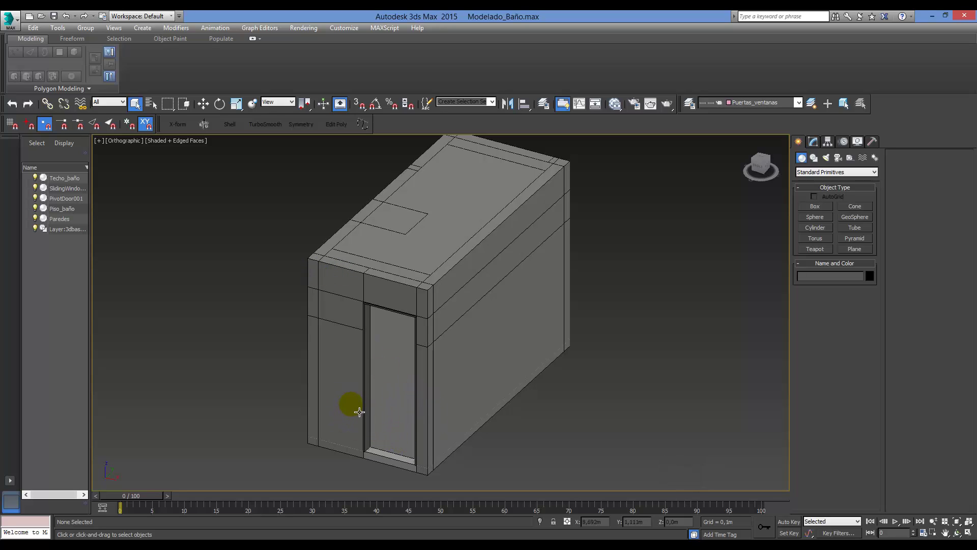
alt+middle_drag(419, 426, 414, 399)
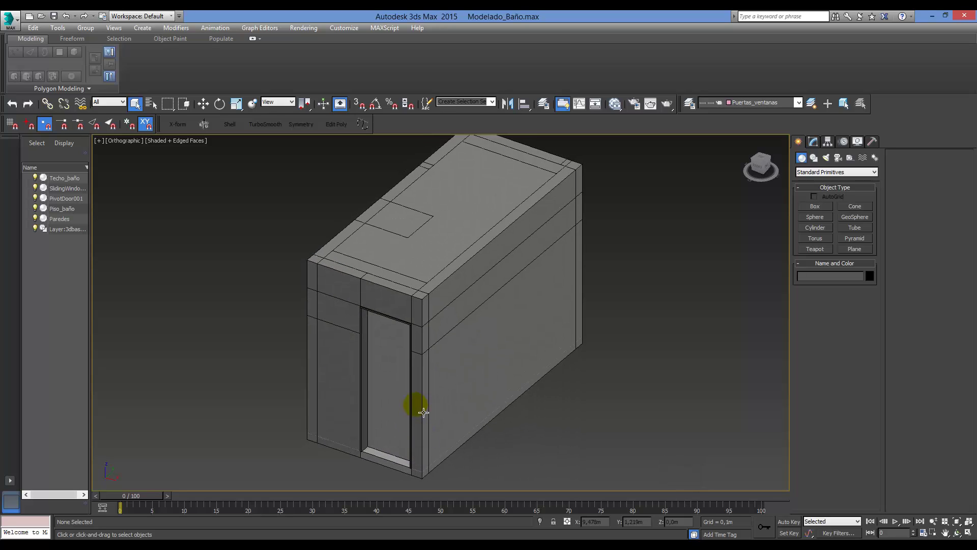
- Examine the bathroom's walls and ceiling from several angles, compare them with the Photoshop reference render, and clear the selection
click(479, 347)
alt+middle_drag(491, 370, 414, 277)
click(474, 267)
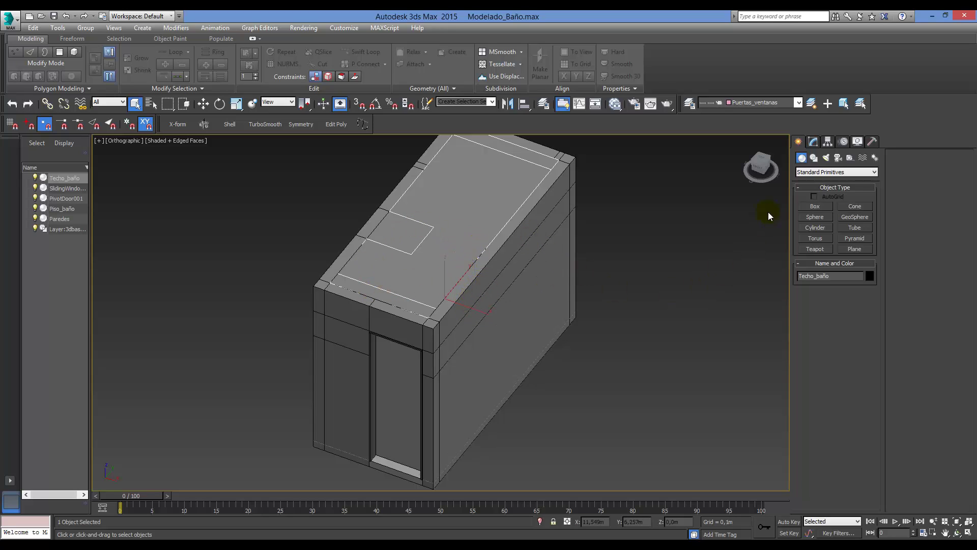
middle_drag(503, 321, 509, 336)
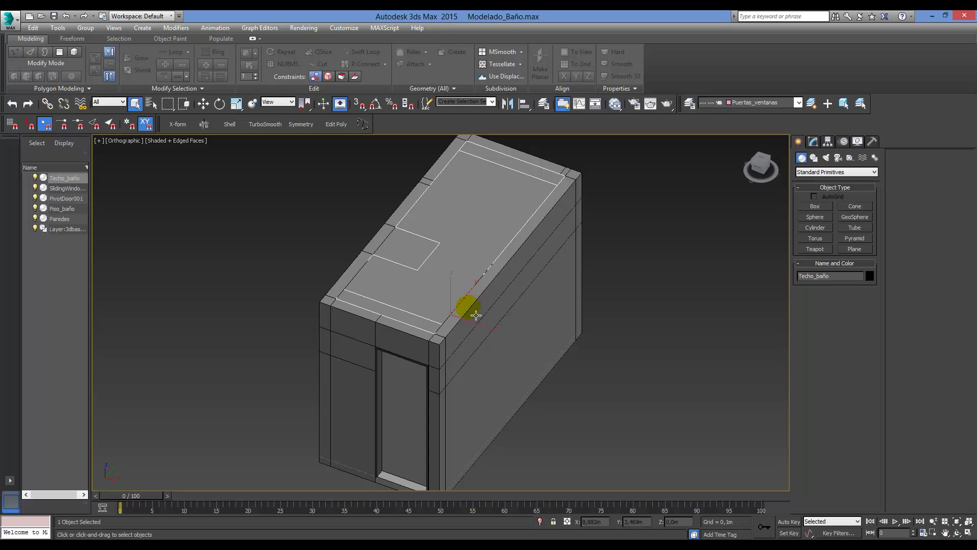
alt+middle_drag(475, 317, 429, 399)
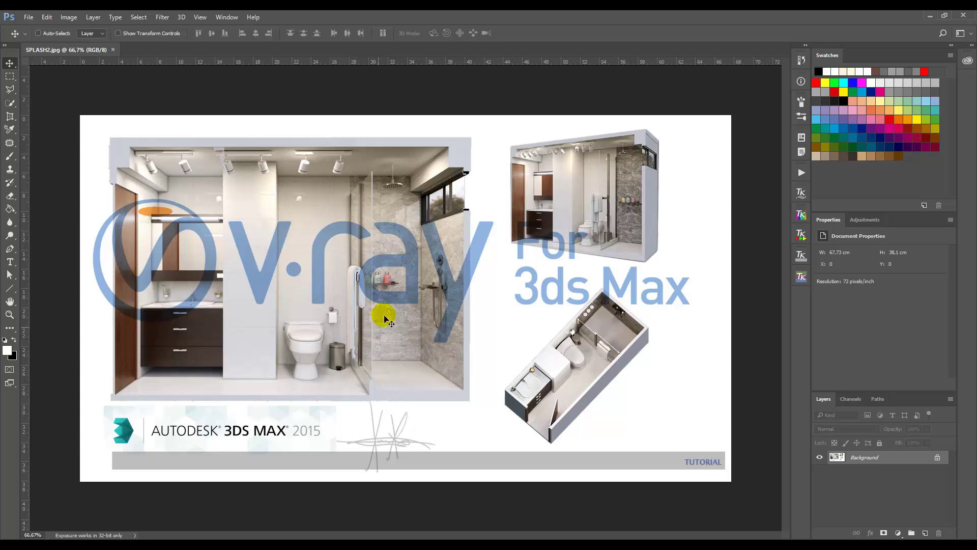
click(928, 17)
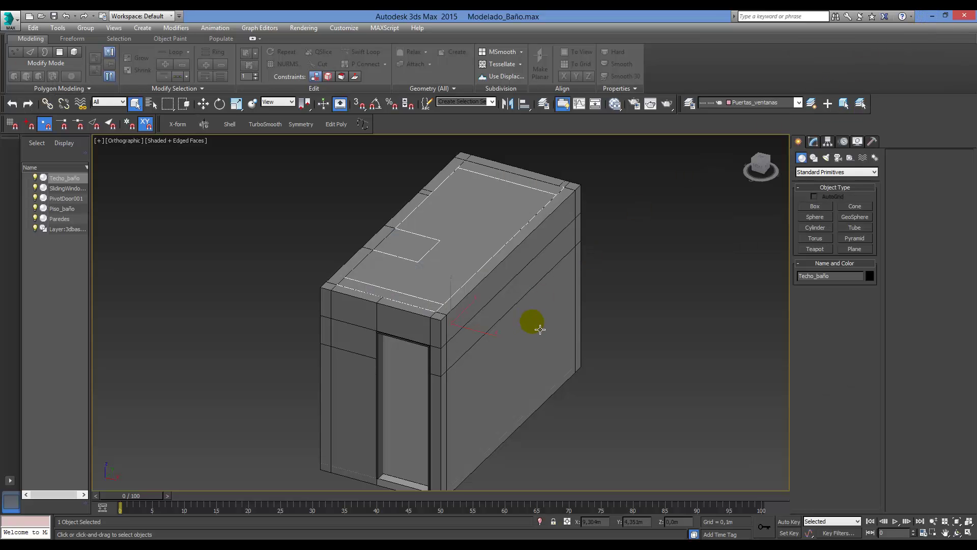
alt+middle_drag(534, 334, 529, 347)
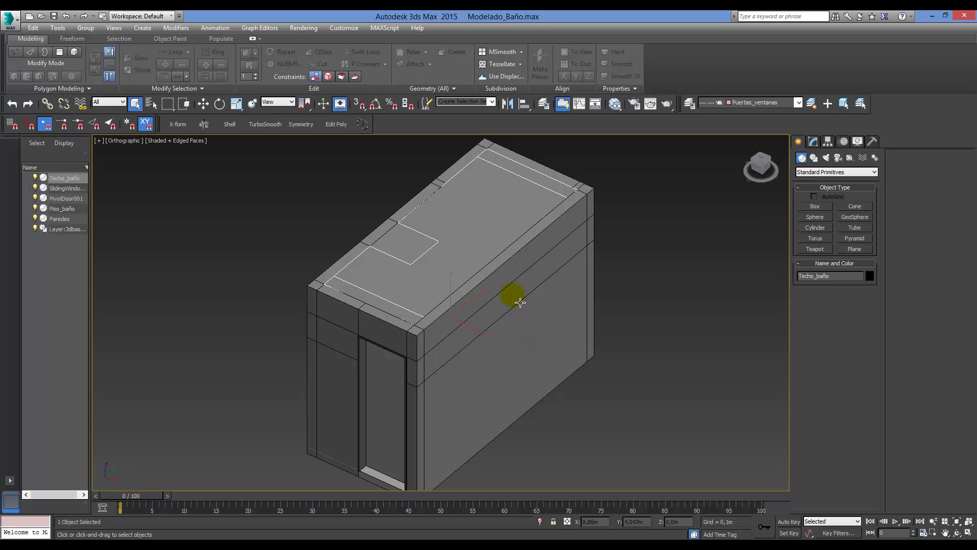
mouse_move(523, 316)
middle_down()
mouse_move(530, 303)
mouse_move(546, 331)
mouse_move(539, 319)
middle_up()
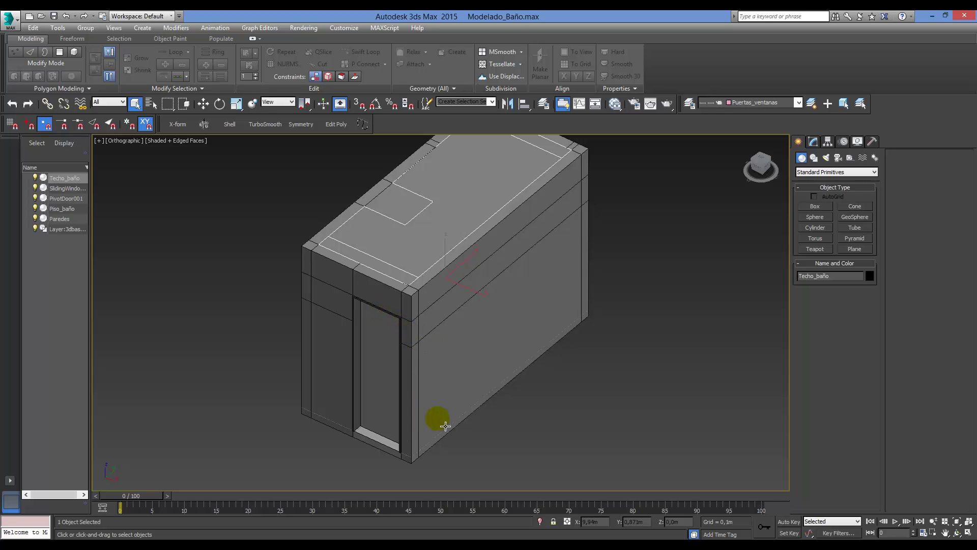
alt+middle_drag(472, 423, 457, 334)
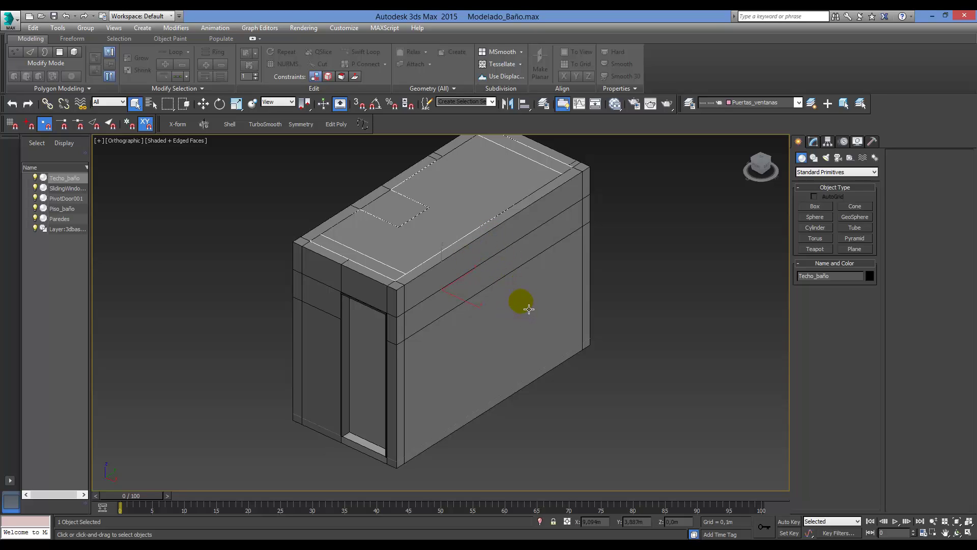
click(609, 413)
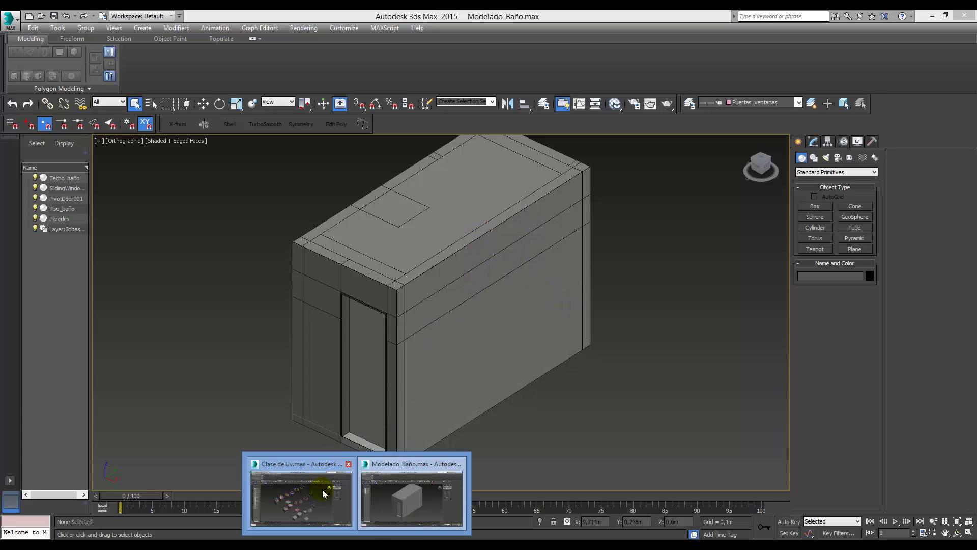
- Switch to the Clase de Uv.max scene and examine the rows of textured and untextured primitives
click(324, 488)
middle_drag(566, 258, 523, 282)
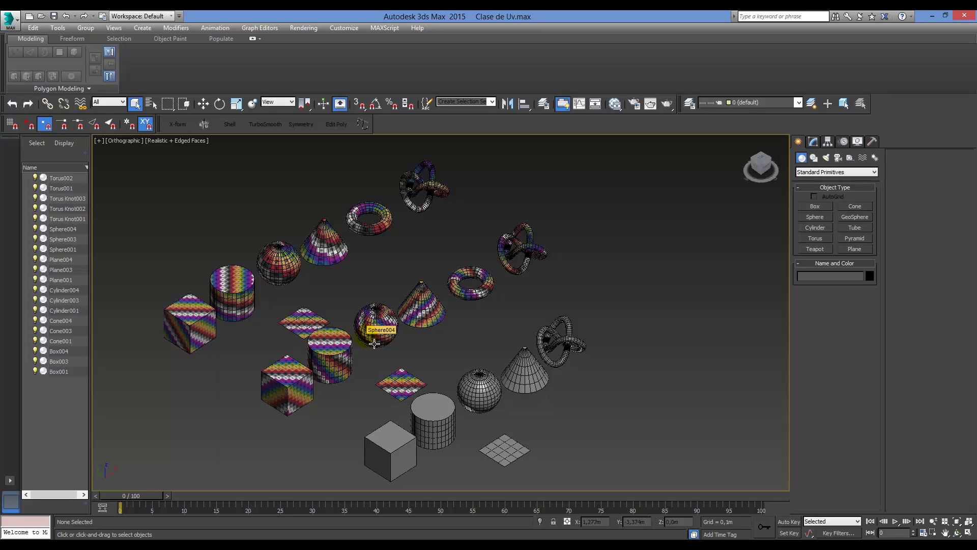
scroll(317, 393, up, 2)
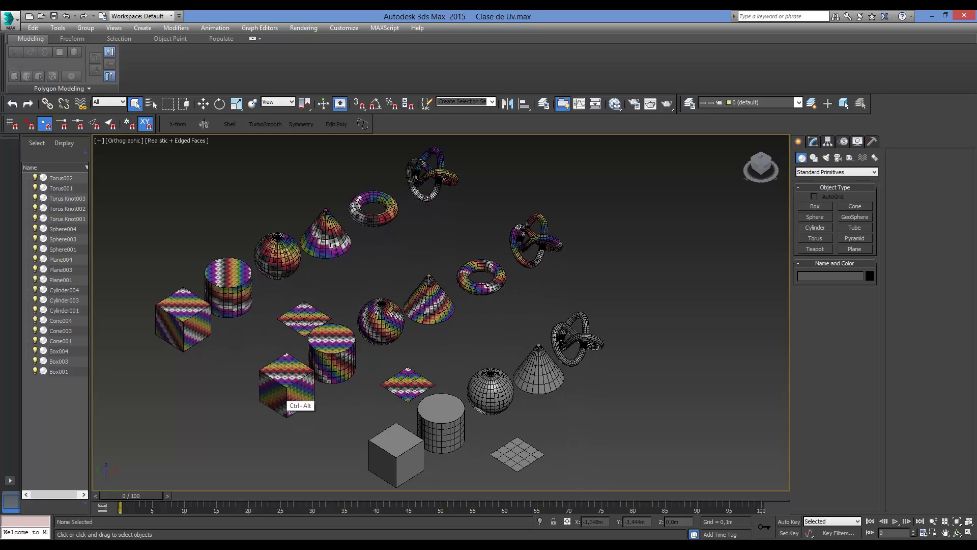
click(307, 390)
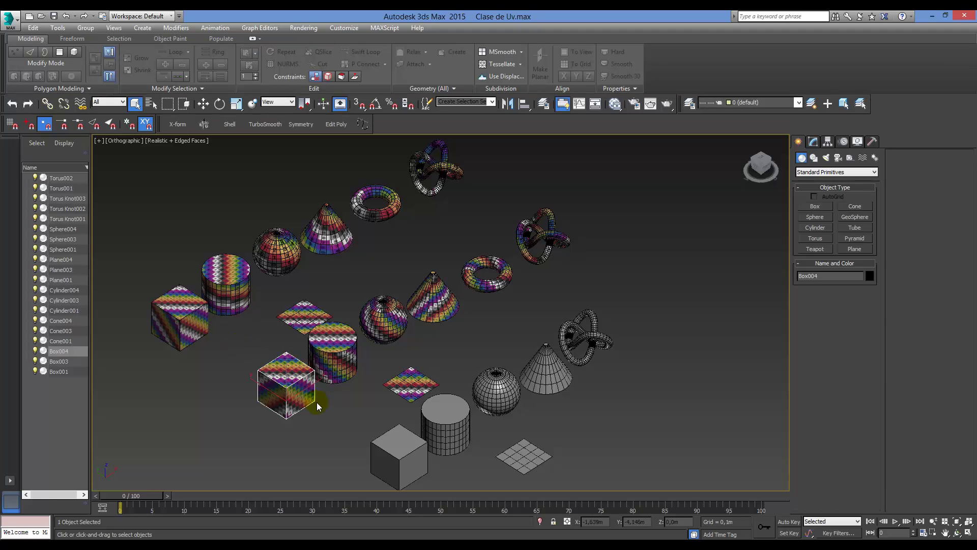
middle_drag(213, 332, 228, 342)
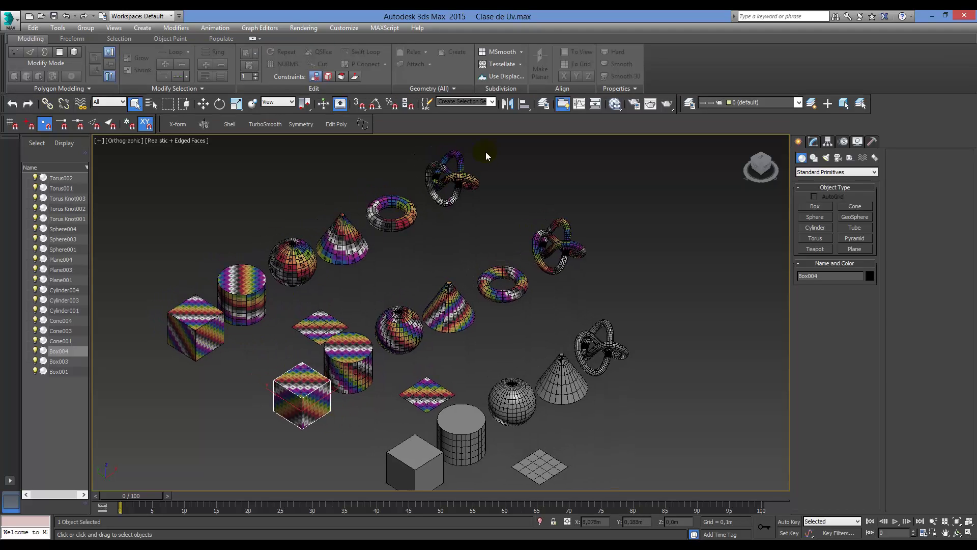
click(326, 308)
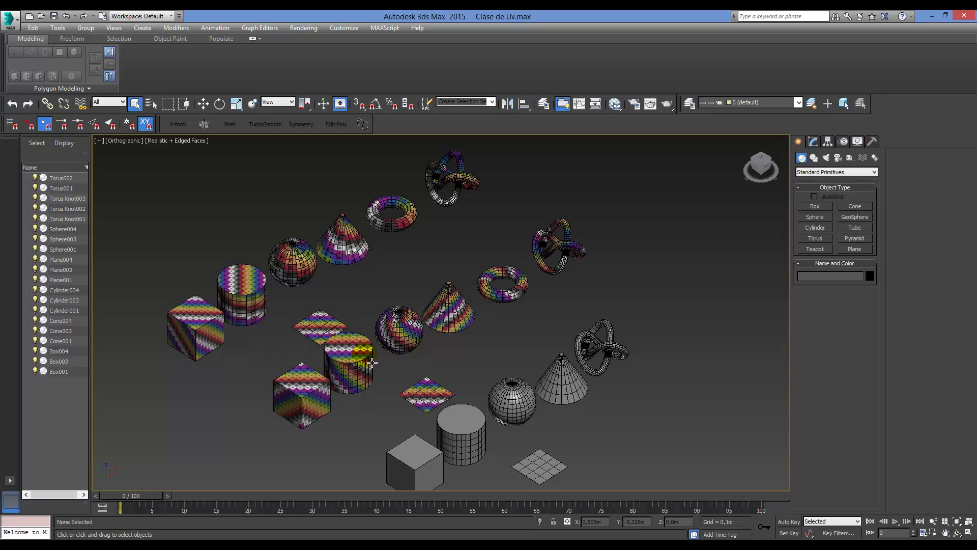
middle_drag(362, 351, 374, 335)
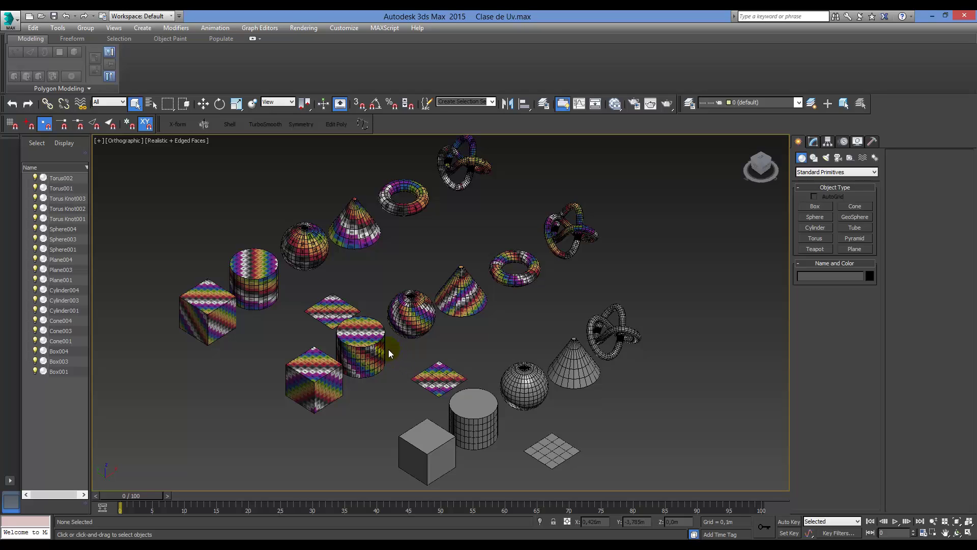
middle_drag(389, 351, 401, 364)
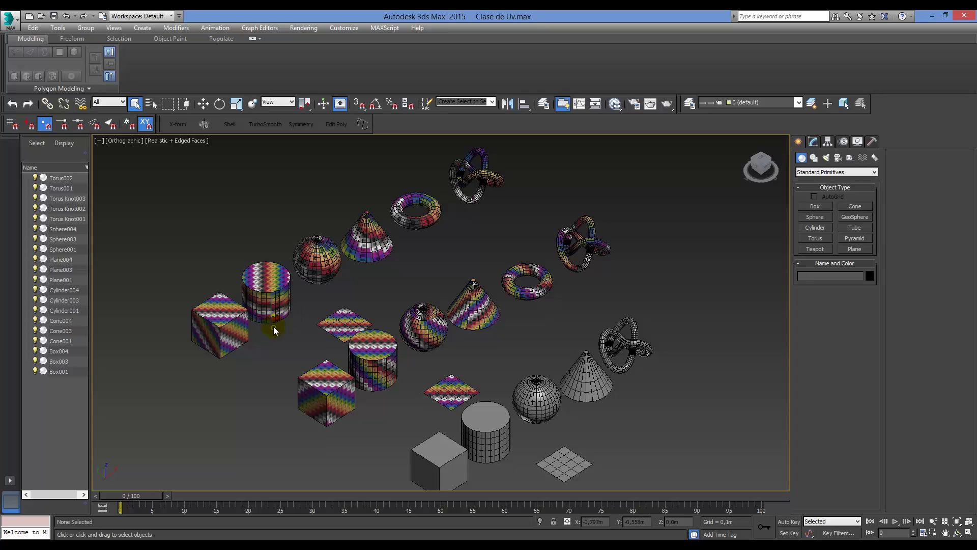
- Select Box001 and try Planar and Cylindrical mapping in its UVW Map modifier, finishing on Planar
click(240, 337)
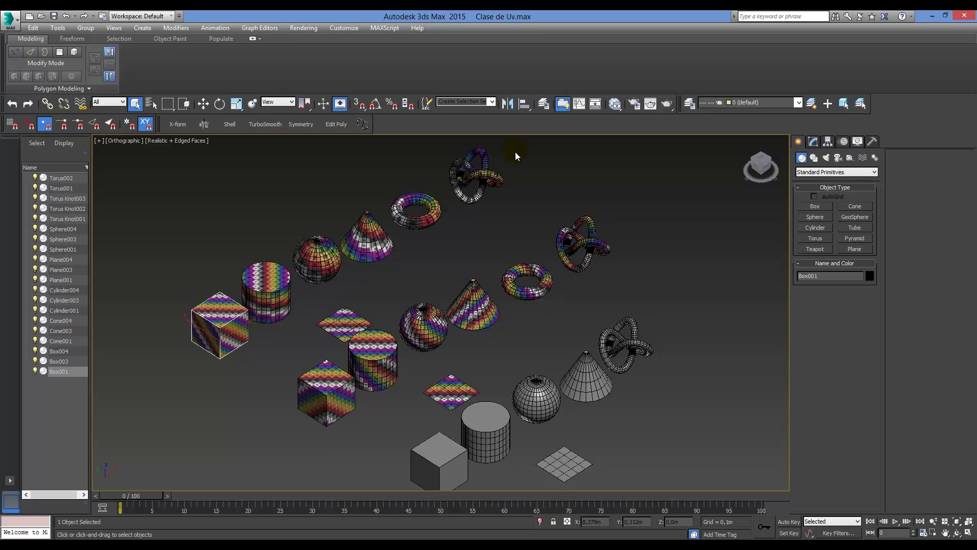
click(814, 145)
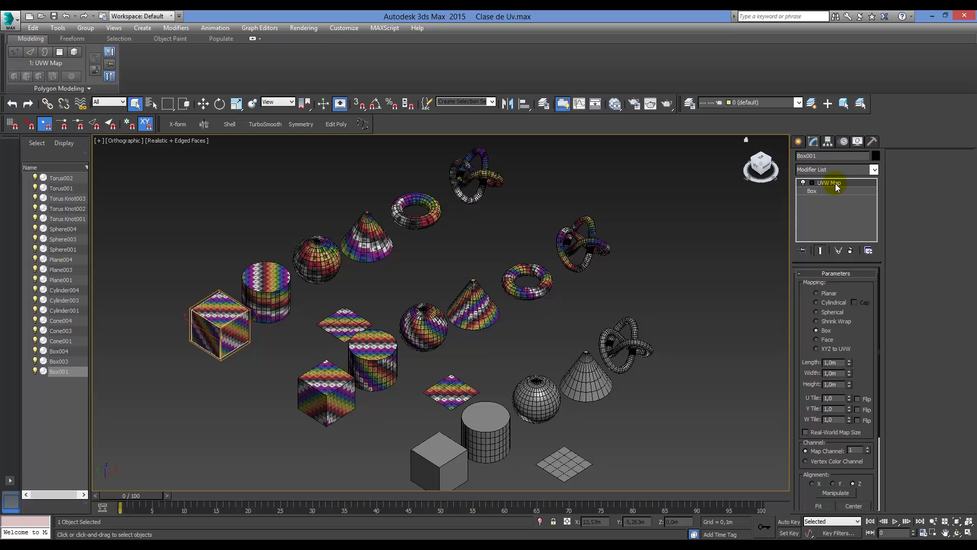
click(826, 296)
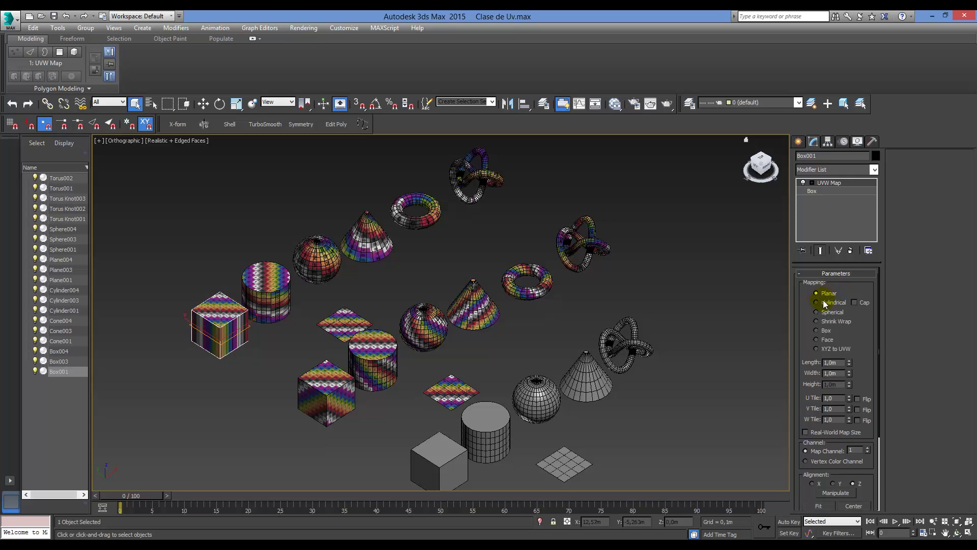
click(825, 304)
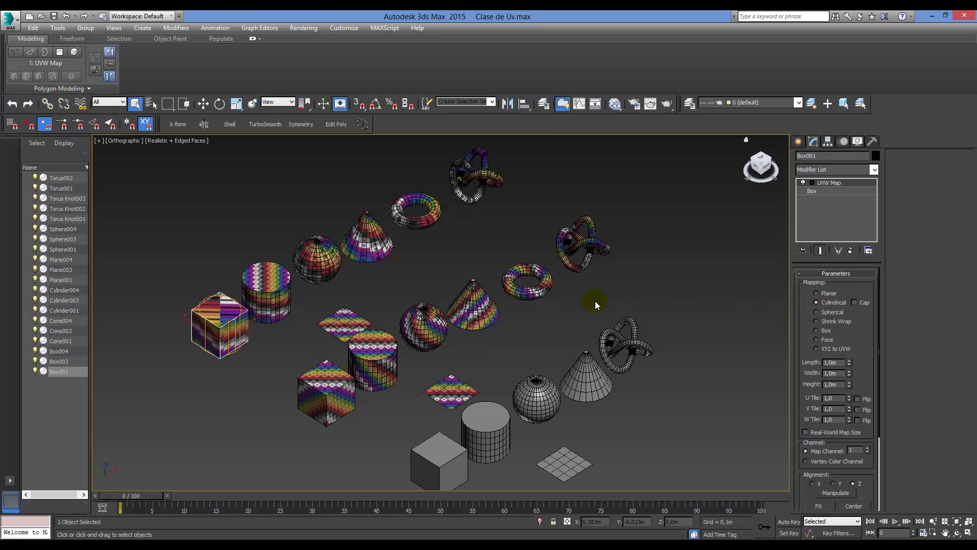
scroll(234, 306, up, 5)
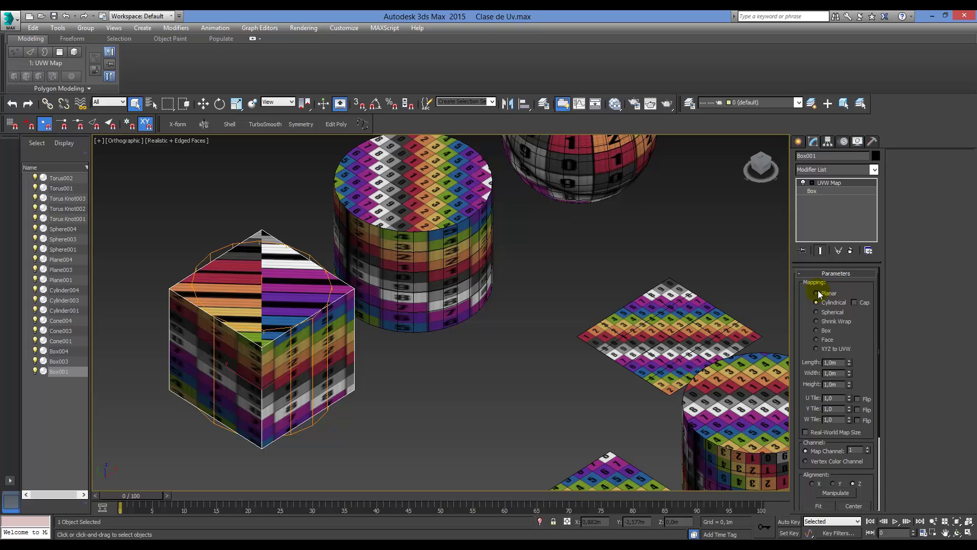
click(817, 293)
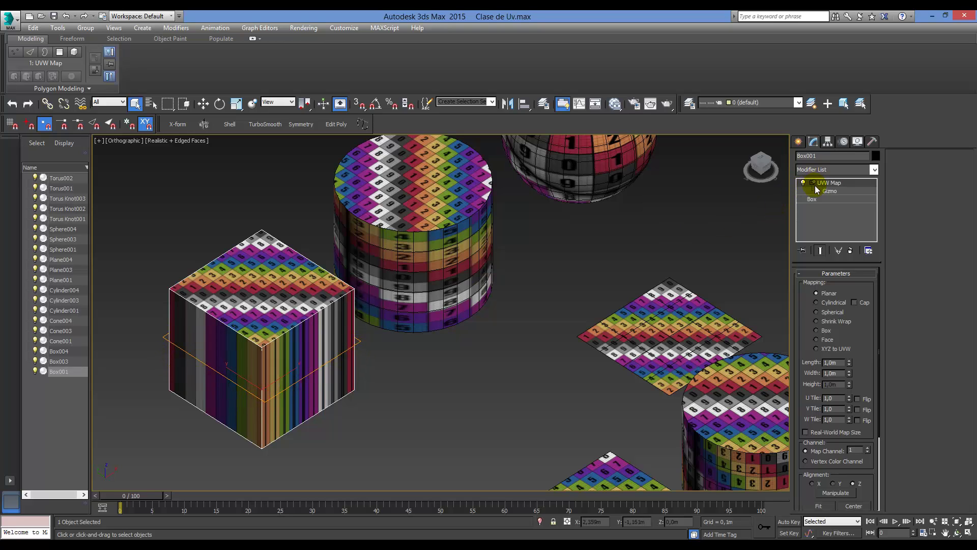
- Move the UVW Map gizmo of Box001 vertically to Z 0.949 m and inspect the planar projection on all sides
click(827, 192)
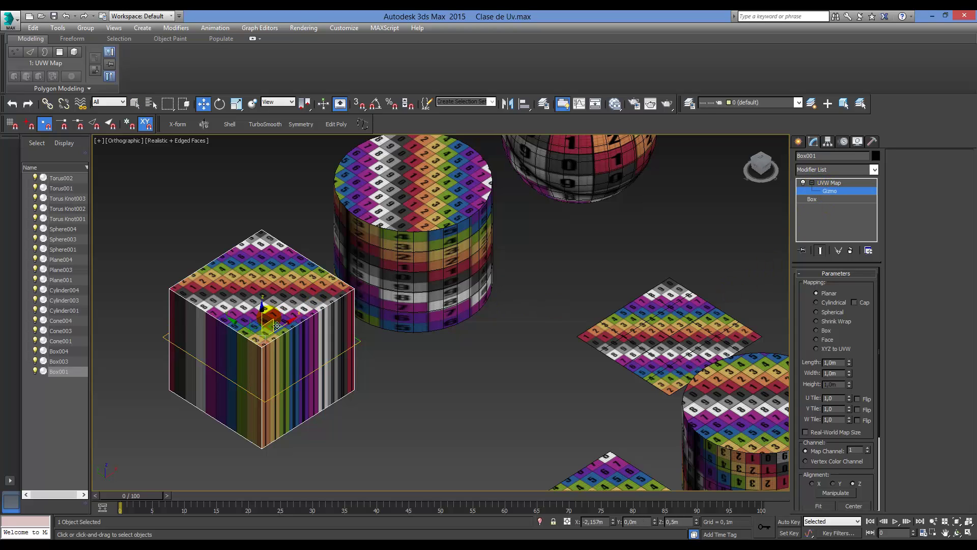
drag(267, 307, 276, 184)
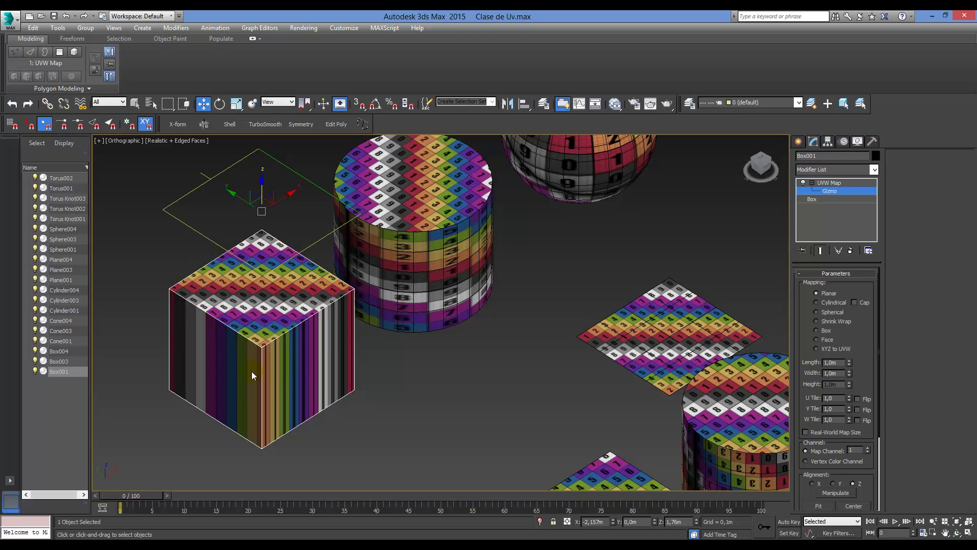
alt+middle_drag(288, 387, 377, 270)
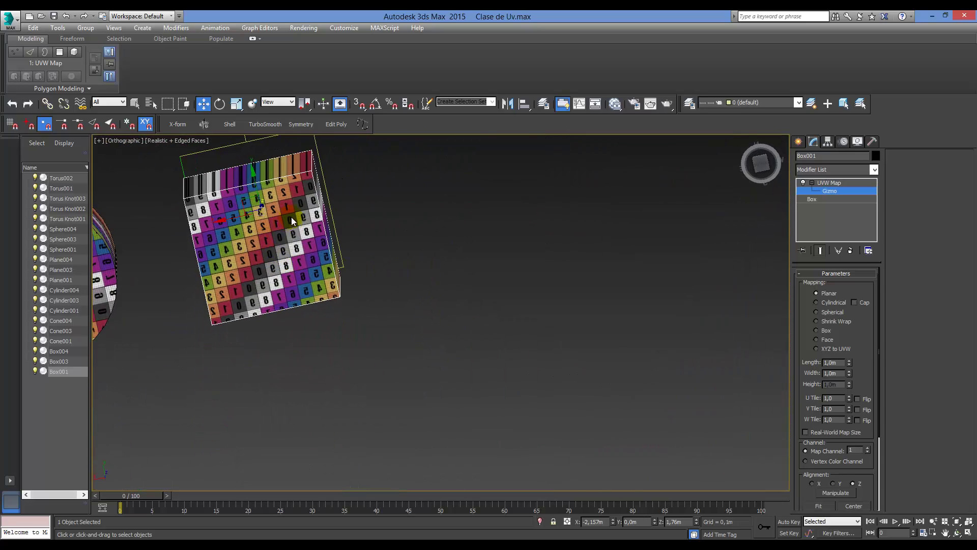
alt+middle_drag(303, 239, 280, 346)
alt+middle_drag(272, 292, 300, 290)
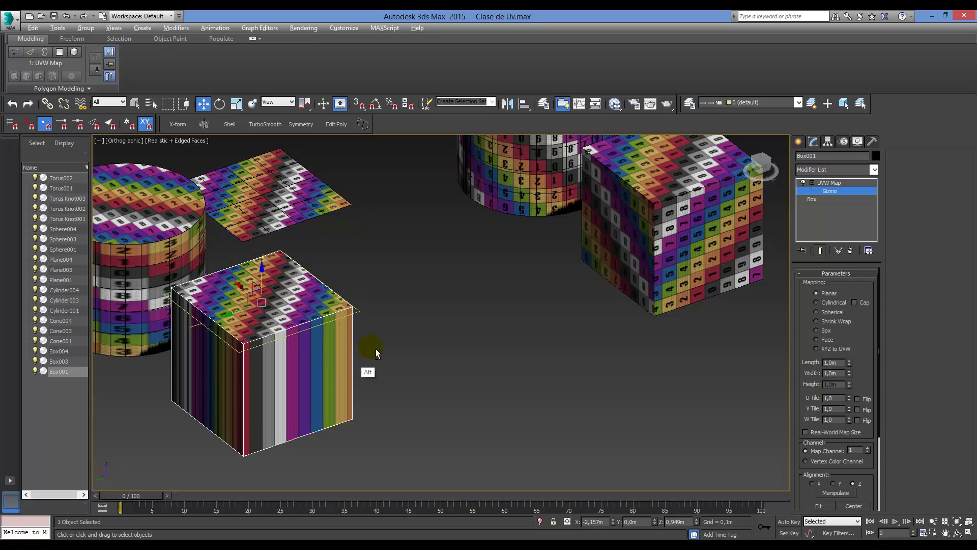
- Set the UVW Map mapping type of Box001 to Box
alt+middle_drag(375, 349, 297, 364)
scroll(298, 364, down, 5)
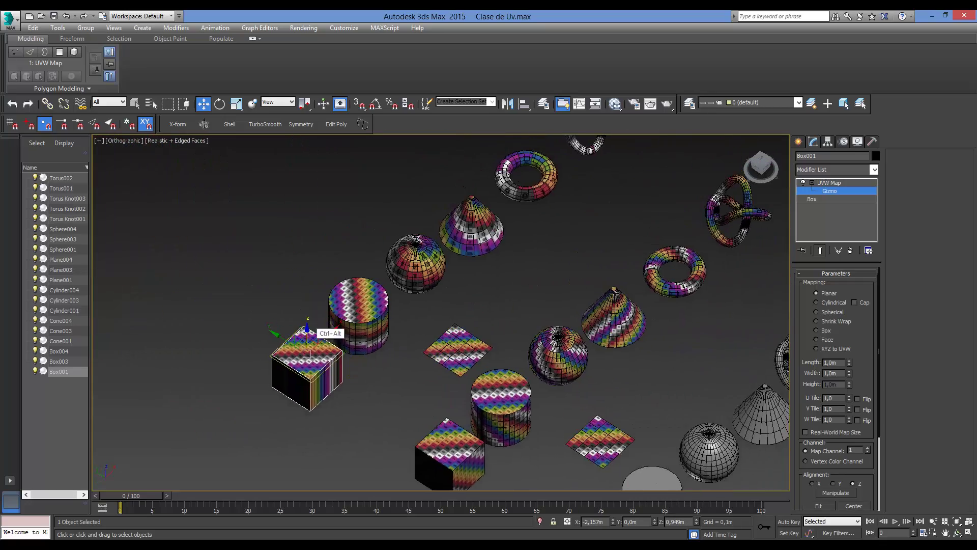
scroll(357, 325, up, 2)
click(827, 332)
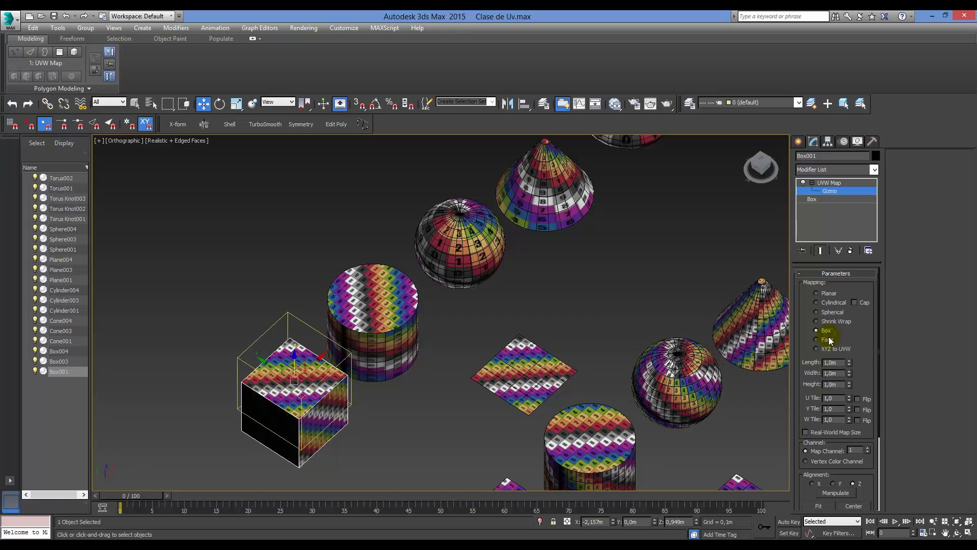
- Lower the UVW Map gizmo of Box001 to Z 0.579 m with Box mapping applied
alt+middle_drag(700, 345, 411, 406)
scroll(318, 397, up, 5)
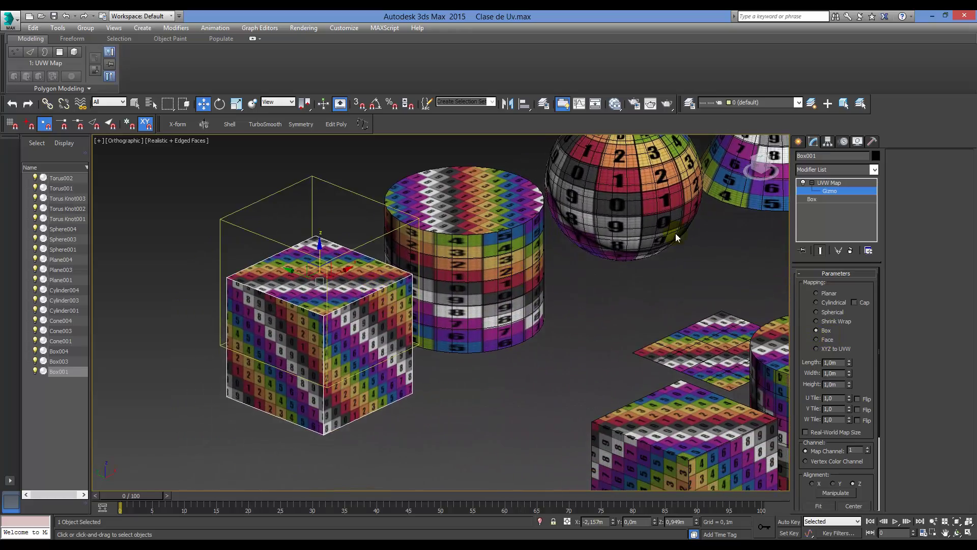
click(831, 191)
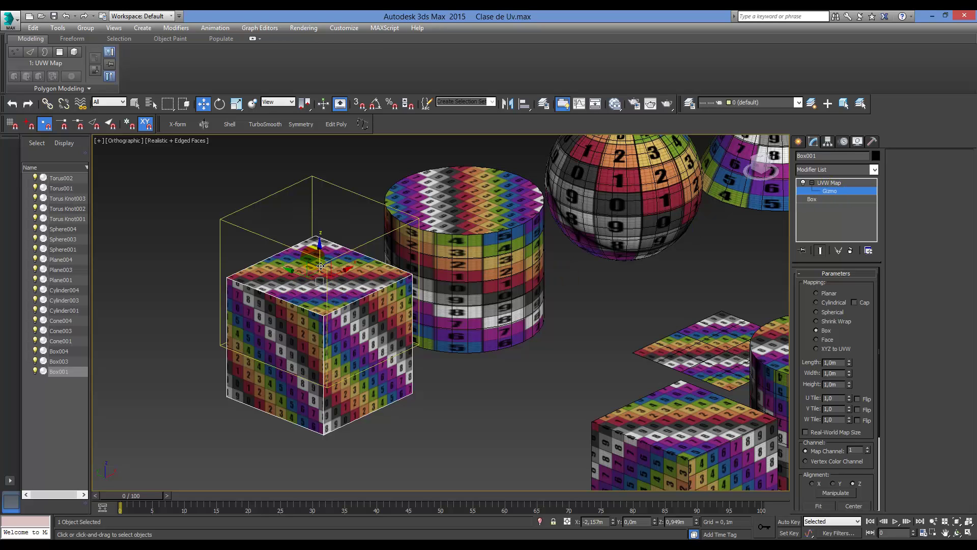
drag(326, 262, 356, 301)
mouse_move(356, 300)
alt+middle_down()
mouse_move(355, 327)
mouse_move(360, 303)
alt+middle_up()
drag(324, 266, 332, 305)
ctrl+alt+middle_drag(385, 362, 367, 356)
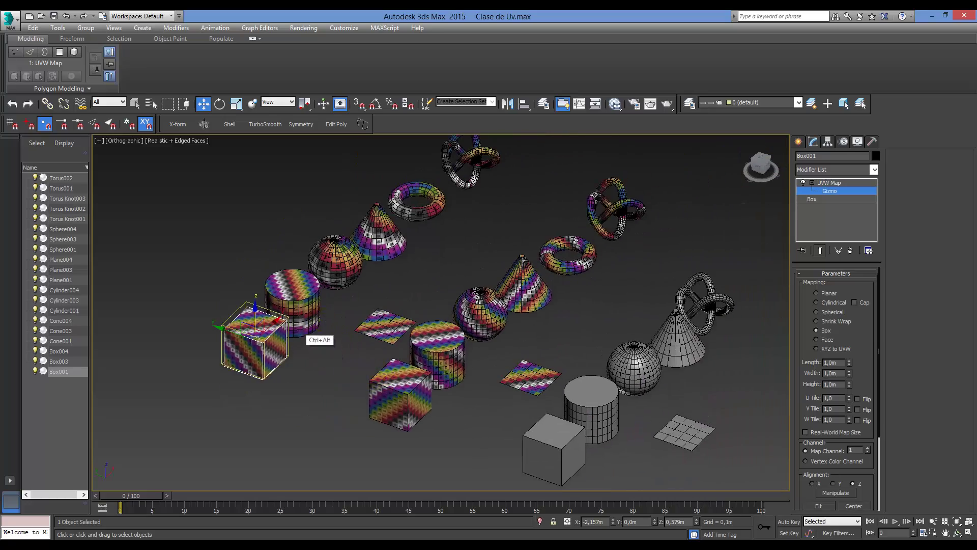
- Raise the Box001 mapping gizmo to Z 0.64 m and check the texture on the box faces
ctrl+alt+middle_drag(340, 320, 315, 361)
scroll(314, 361, up, 3)
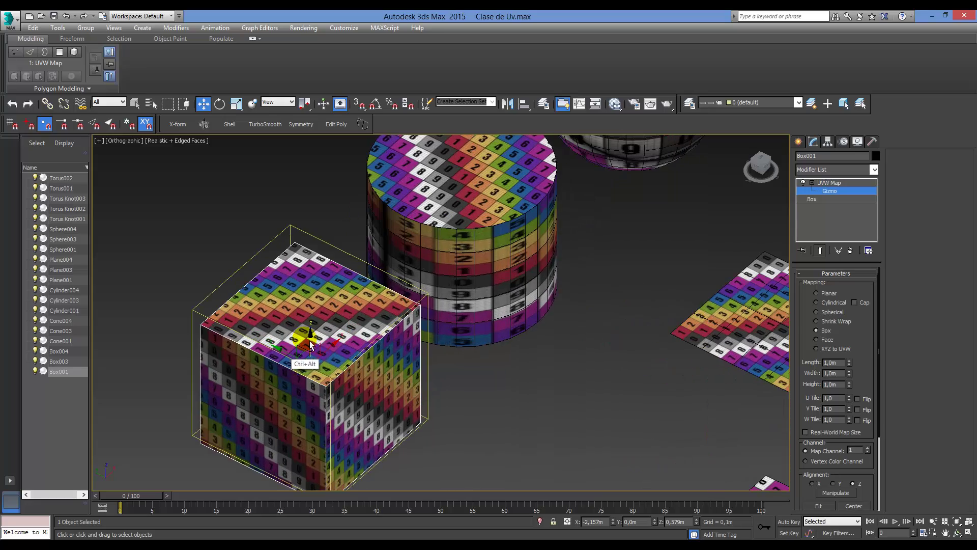
drag(319, 351, 327, 346)
alt+middle_drag(338, 371, 328, 362)
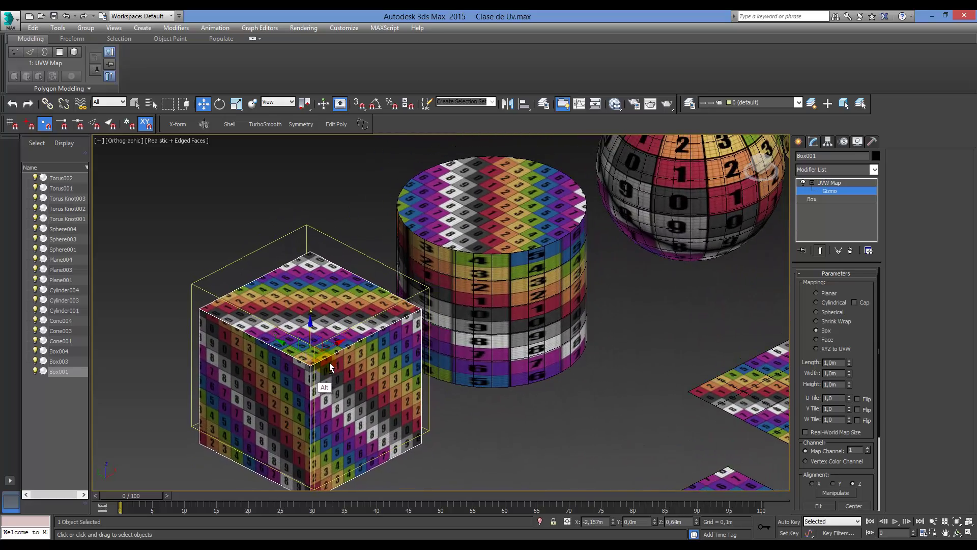
- Open the Slate Material Editor maximized and display the parameters of the uvwmap material
key(m)
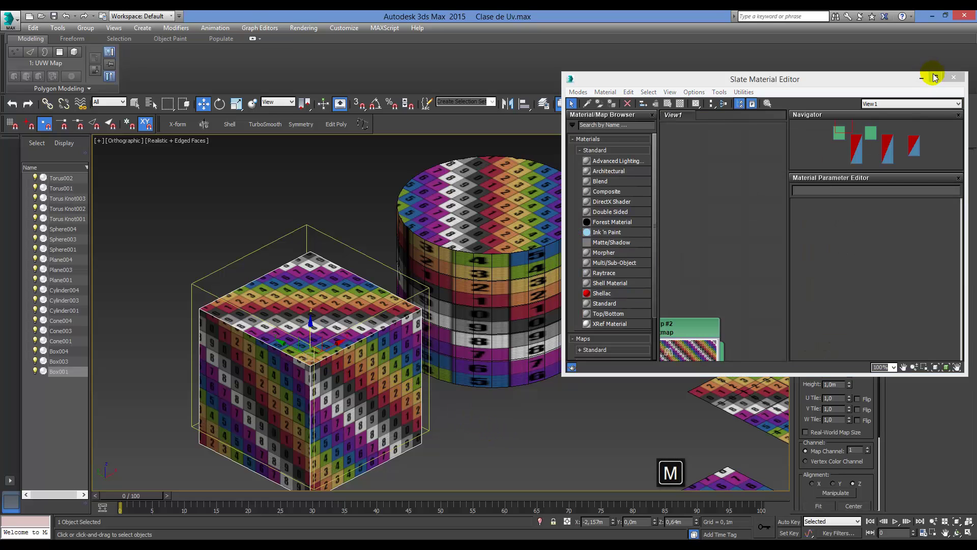
click(936, 77)
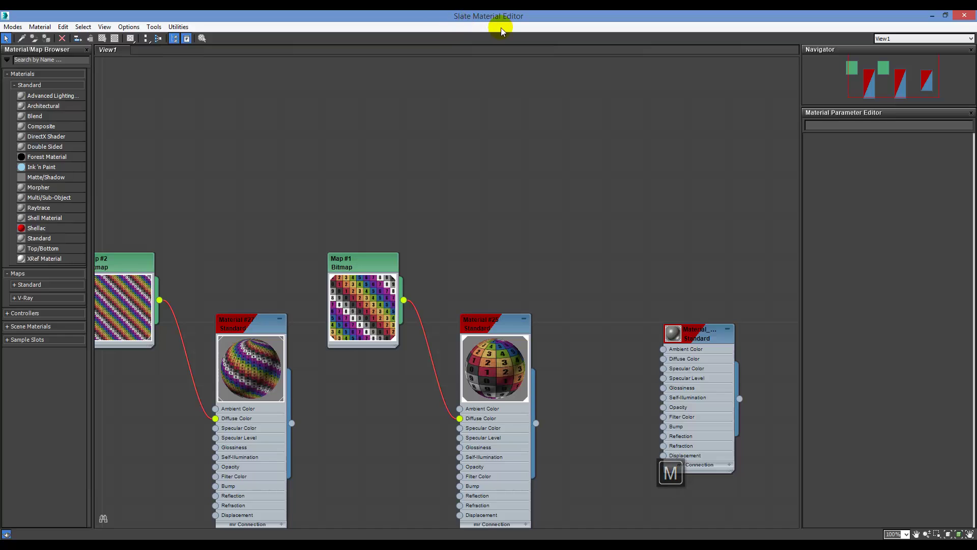
ctrl+scroll(490, 280, down, 2)
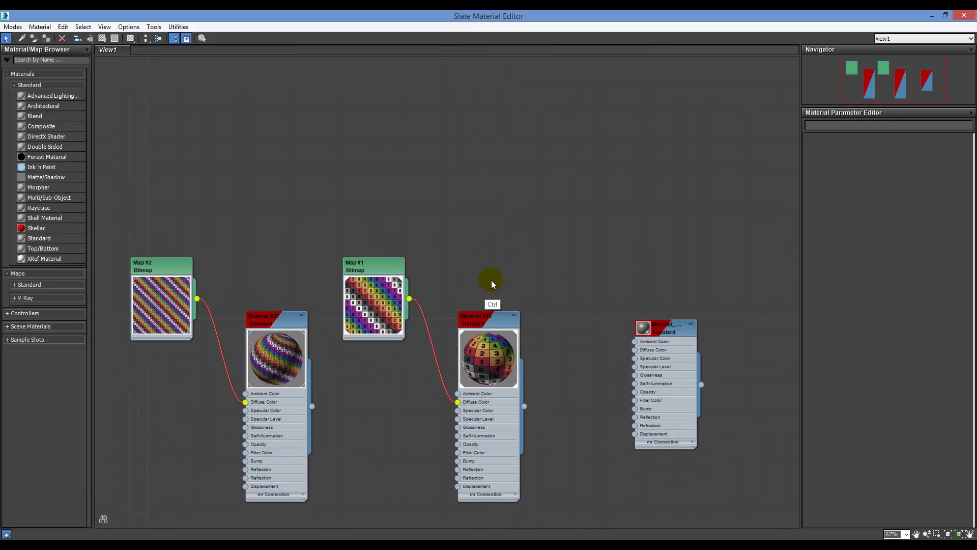
middle_drag(349, 274, 453, 274)
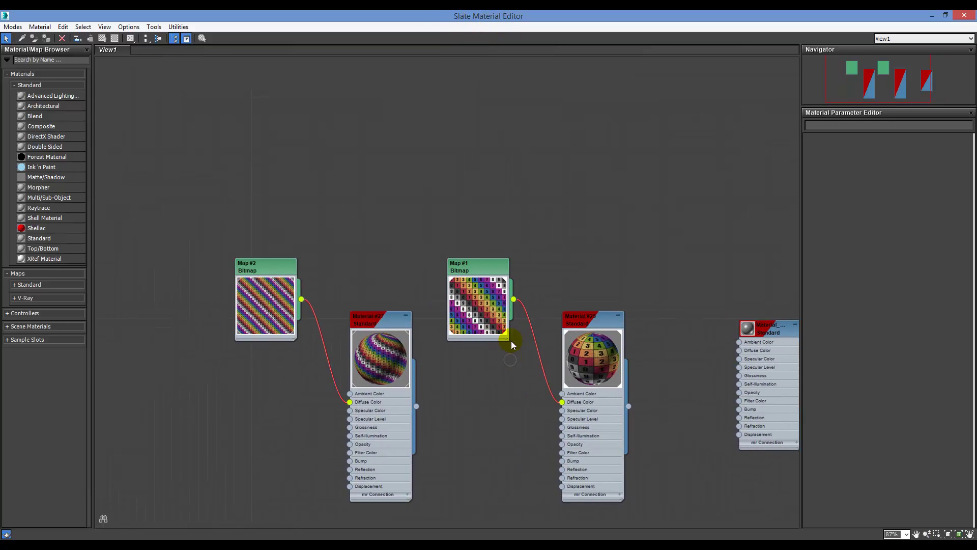
double_click(593, 324)
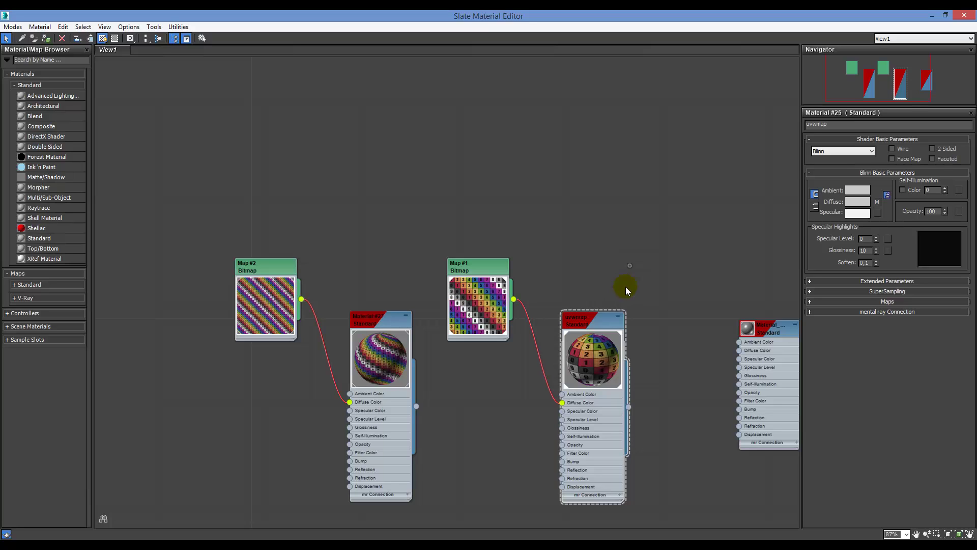
click(585, 339)
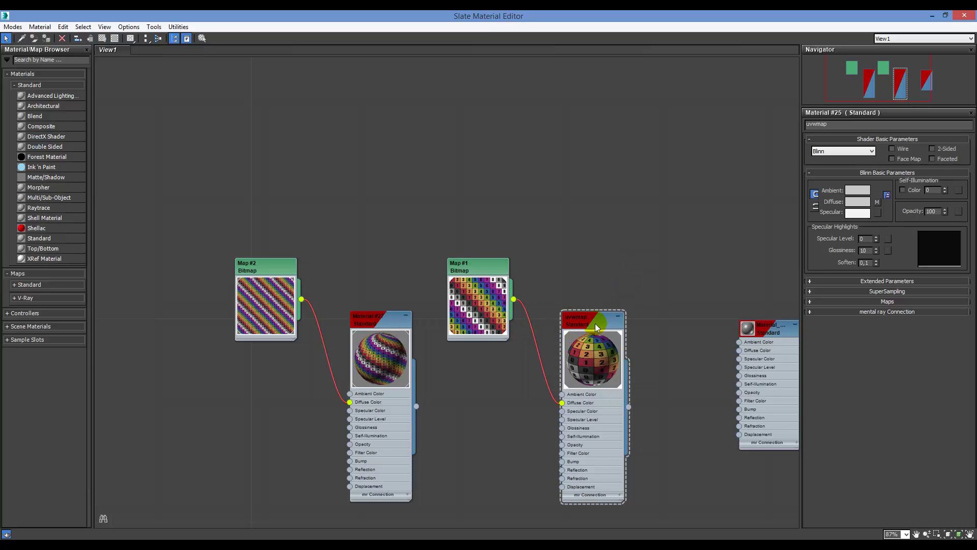
click(590, 324)
- Replace the Map #1 bitmap with uv_checker-large.png from the Uvs folder and minimize the material editor
drag(487, 285, 488, 278)
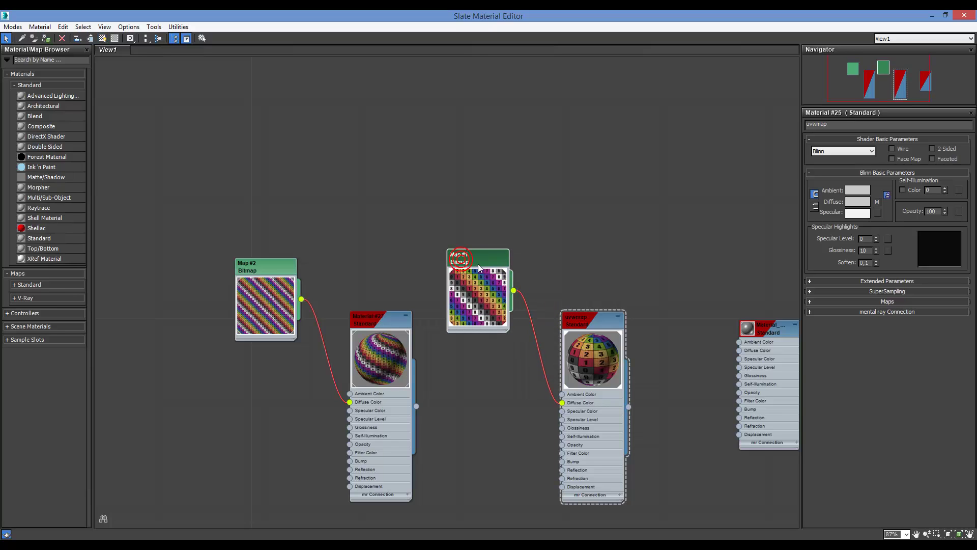
double_click(487, 278)
click(866, 265)
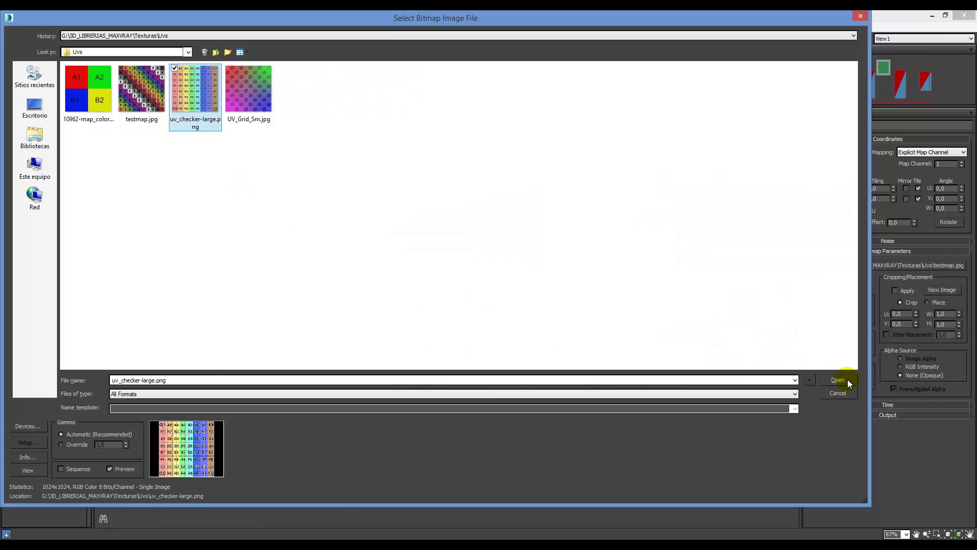
click(842, 377)
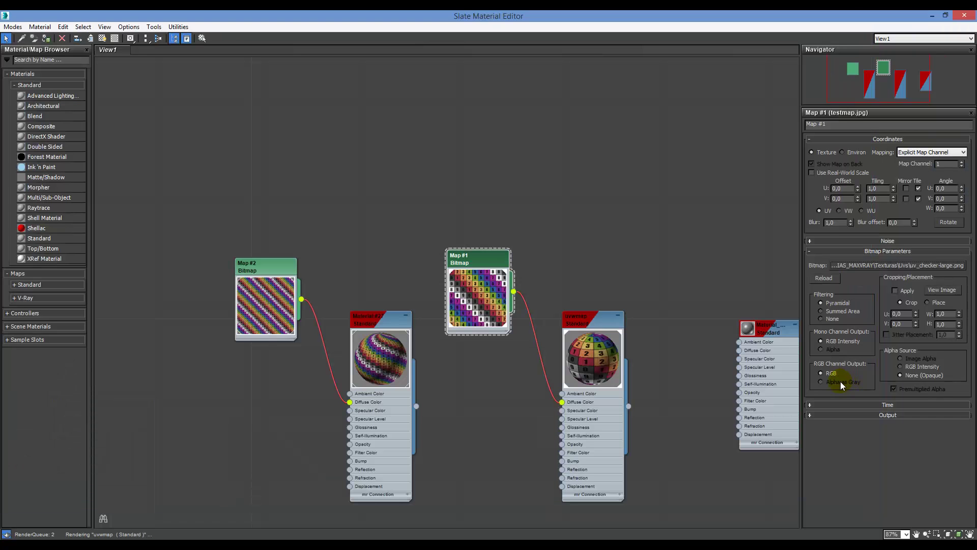
click(932, 16)
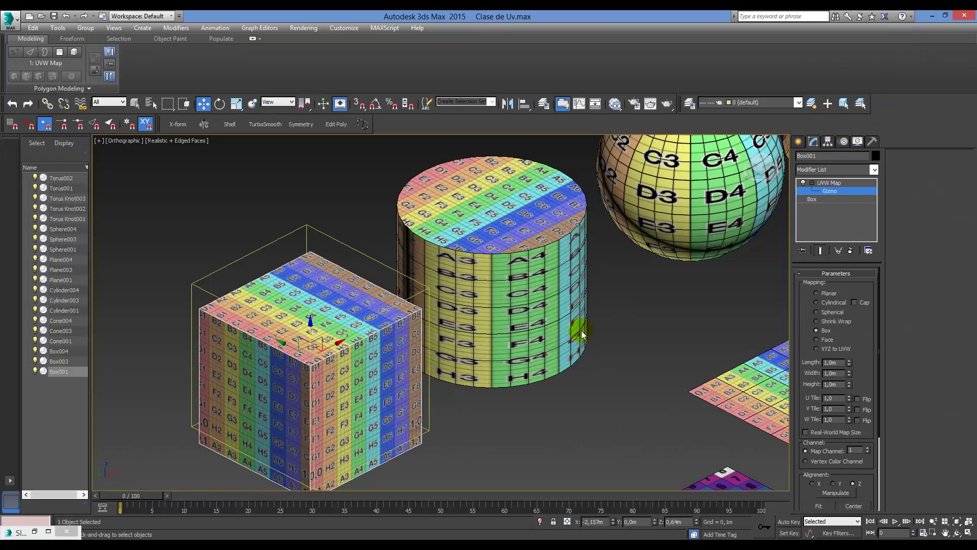
- Inspect the checker texture on Box001, lower its mapping gizmo to Z 0.495 m, and leave gizmo editing
alt+middle_drag(462, 370, 466, 388)
scroll(356, 387, up, 3)
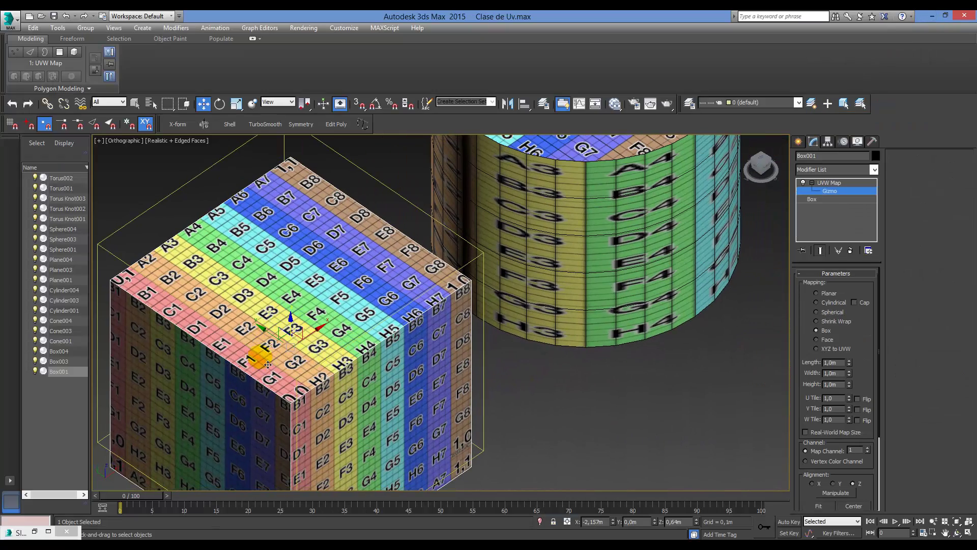
mouse_move(307, 355)
alt+middle_down()
mouse_move(279, 360)
mouse_move(325, 259)
mouse_move(339, 253)
mouse_move(340, 331)
mouse_move(314, 374)
alt+middle_up()
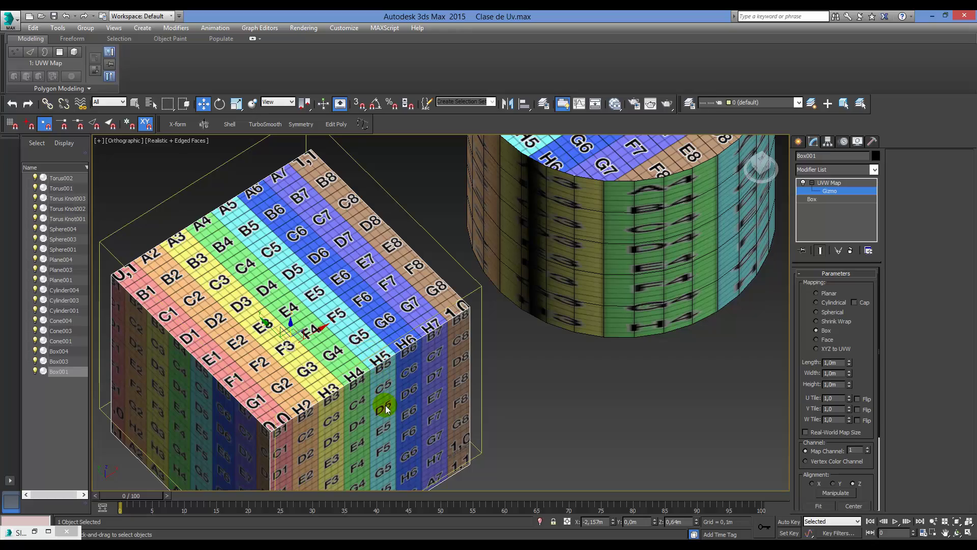
alt+middle_drag(410, 377, 499, 333)
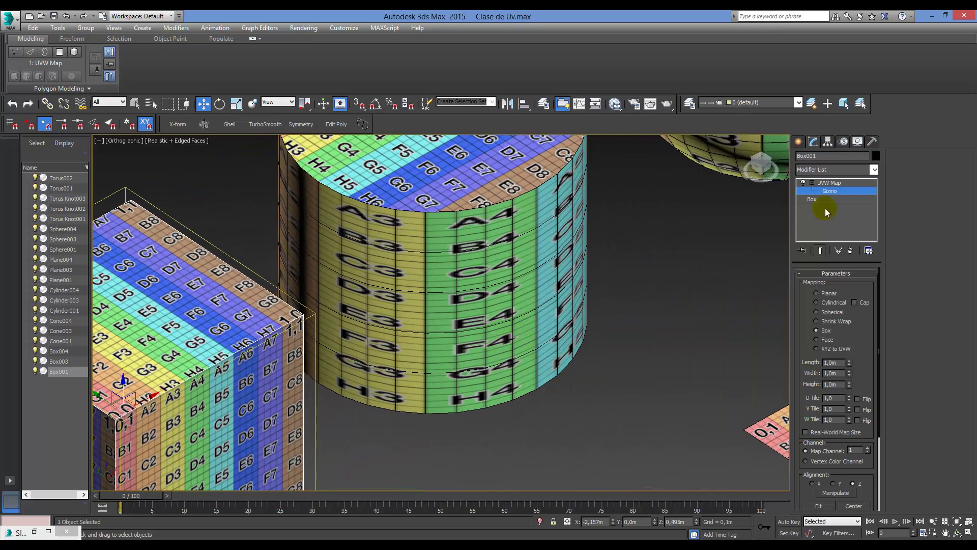
click(831, 193)
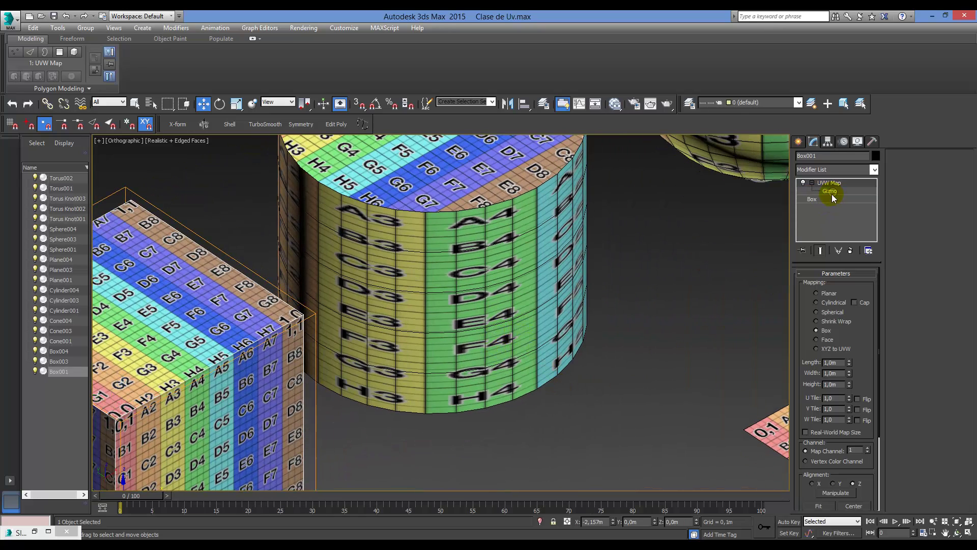
- Select Cylinder001 and compare its Cylindrical mapping with Cap disabled and enabled, leaving Cap enabled
click(566, 294)
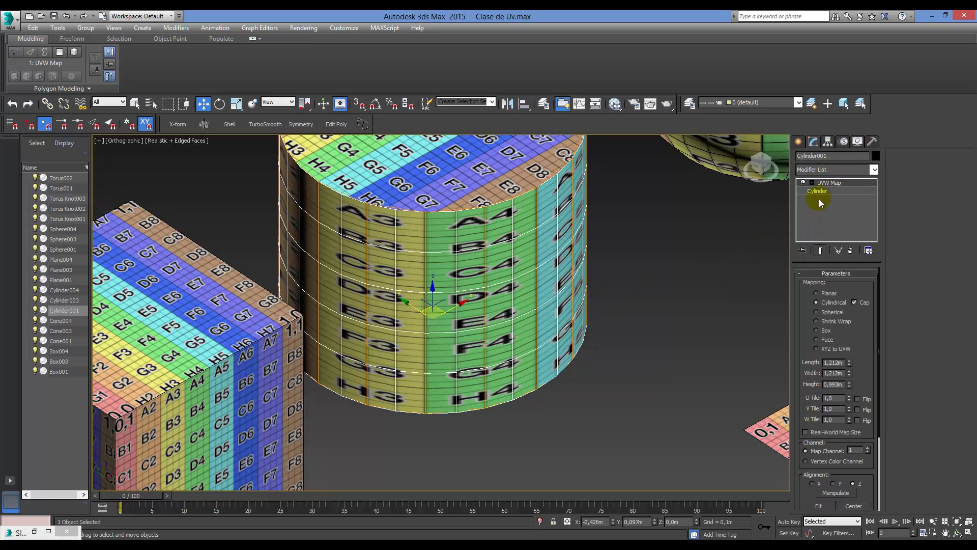
scroll(614, 310, down, 2)
alt+middle_drag(614, 310, 537, 230)
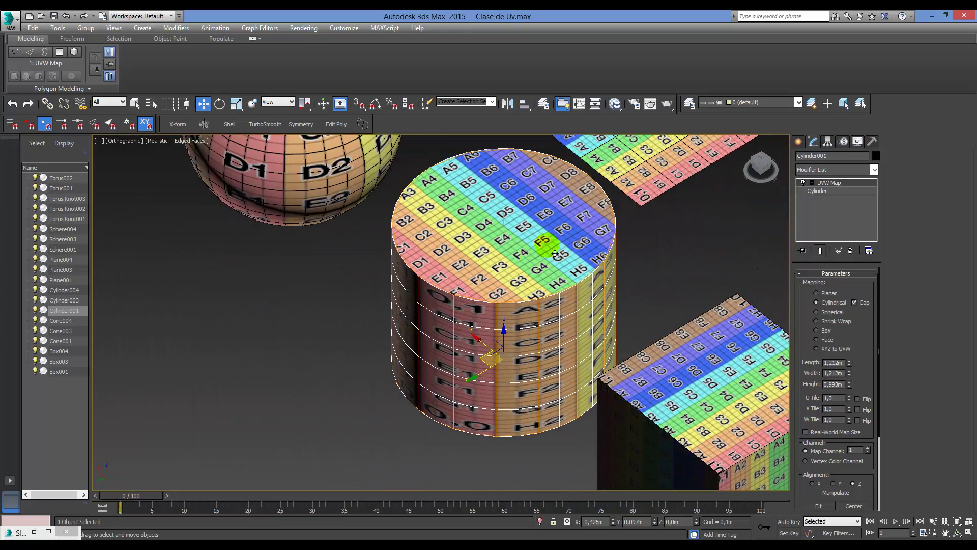
click(854, 303)
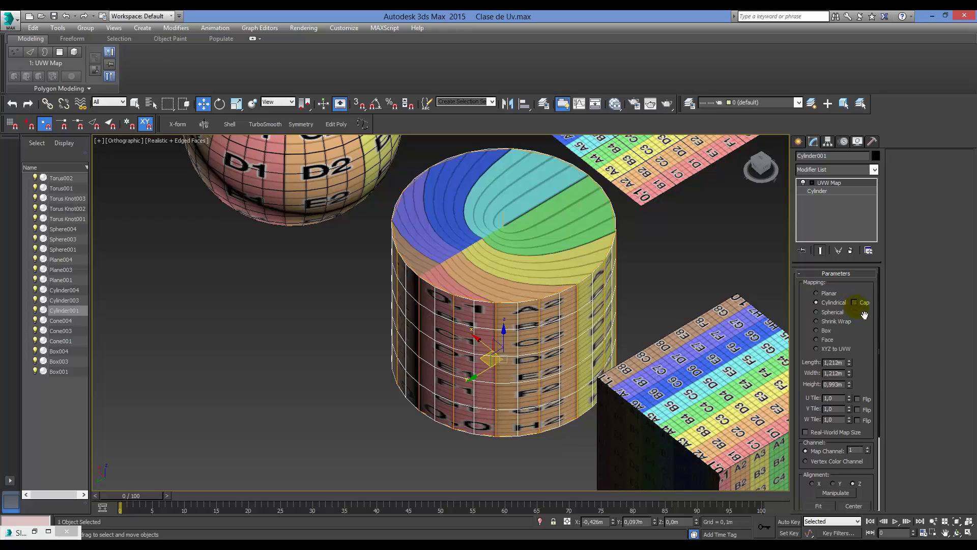
click(855, 303)
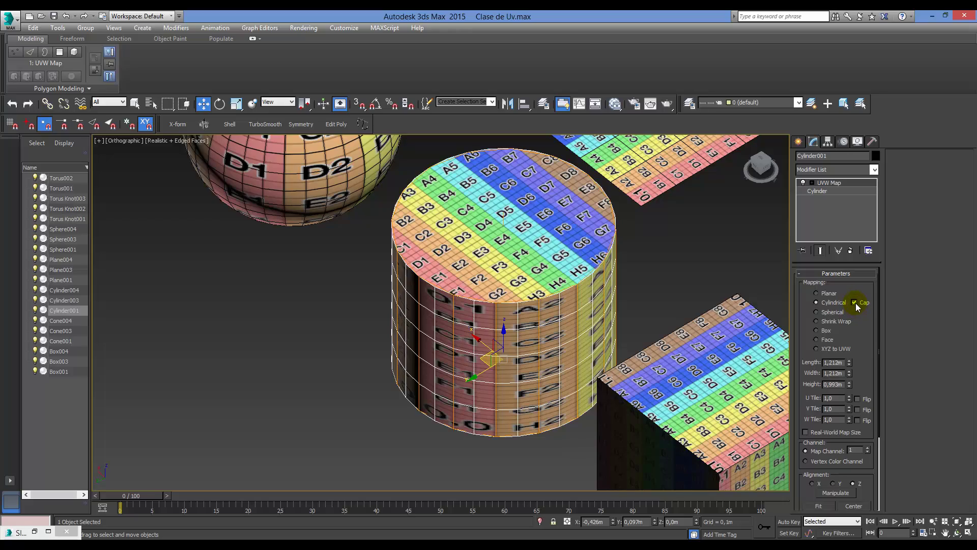
click(855, 302)
alt+middle_drag(636, 310, 713, 330)
click(854, 302)
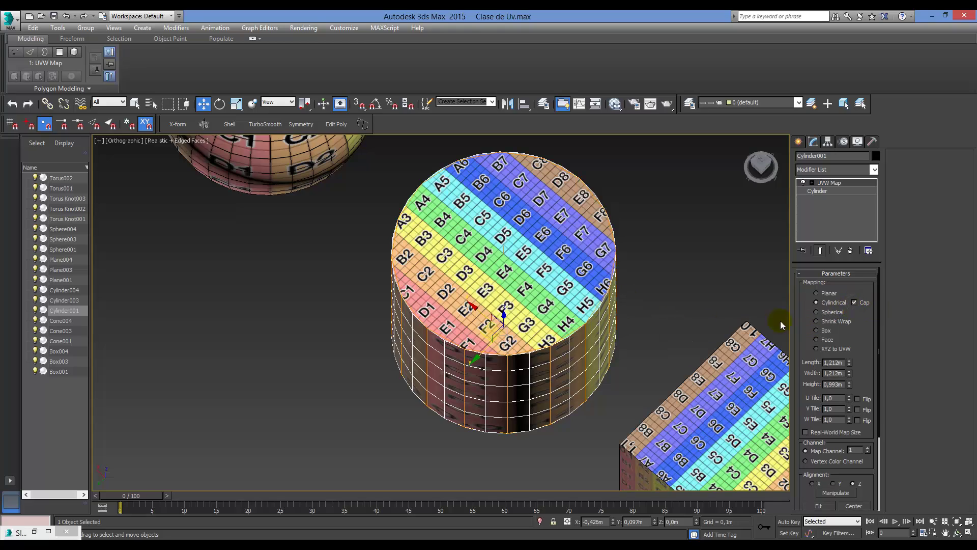
- Switch the Map #1 bitmap back to testmap.jpg and minimize the material editor
scroll(781, 320, down, 5)
alt+middle_drag(780, 321, 579, 324)
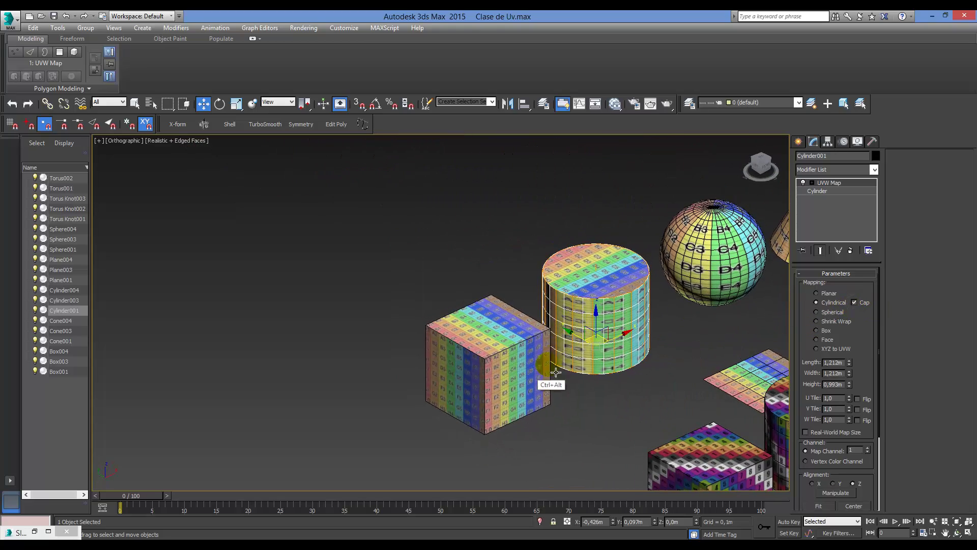
scroll(550, 400, up, 3)
key(m)
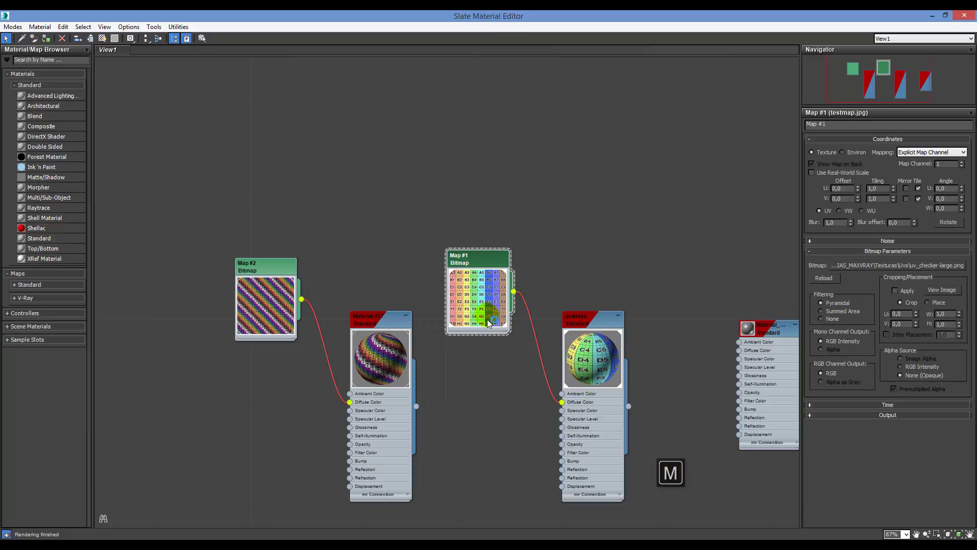
click(929, 266)
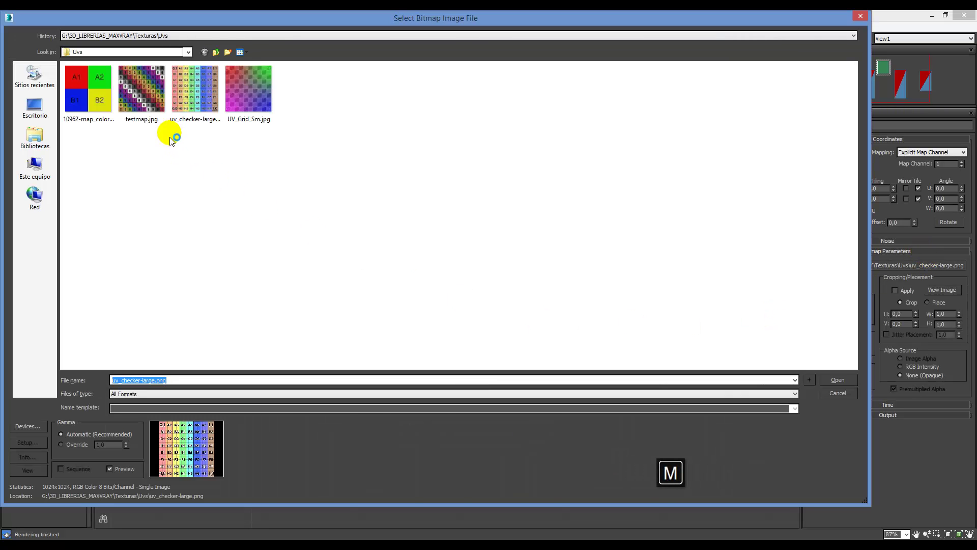
double_click(153, 109)
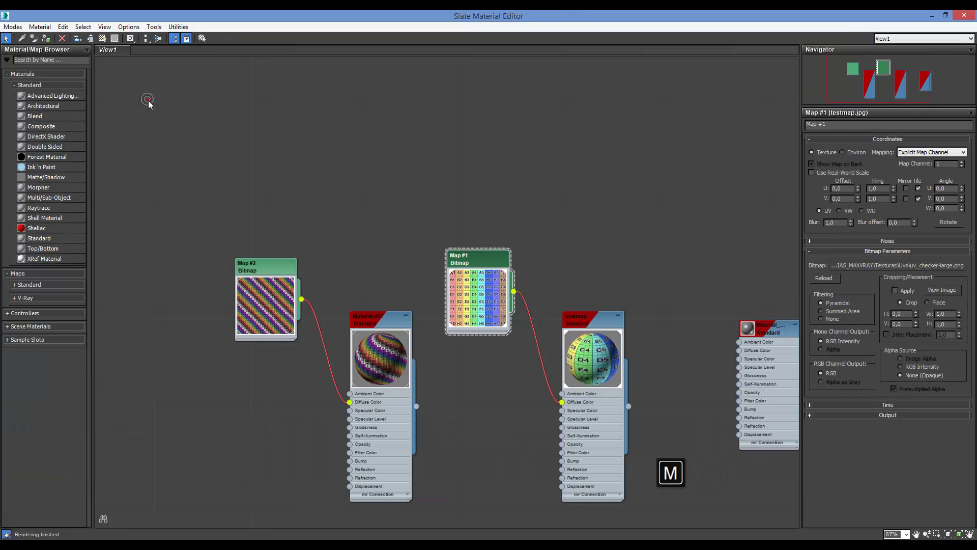
click(932, 16)
- Select Box001 and examine from several sides how Box mapping projects the texture onto its faces
scroll(626, 351, down, 3)
alt+middle_drag(626, 351, 631, 356)
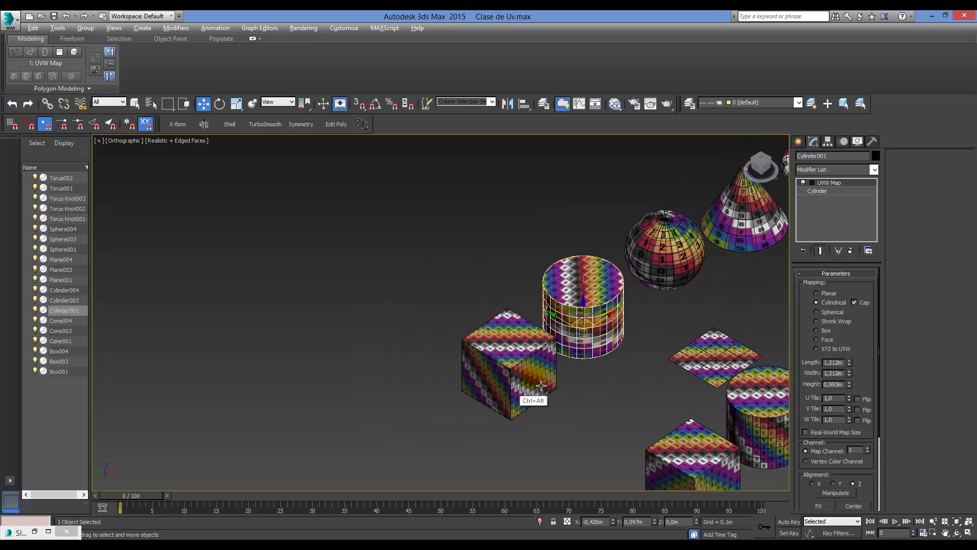
scroll(565, 364, up, 5)
alt+middle_drag(570, 362, 586, 375)
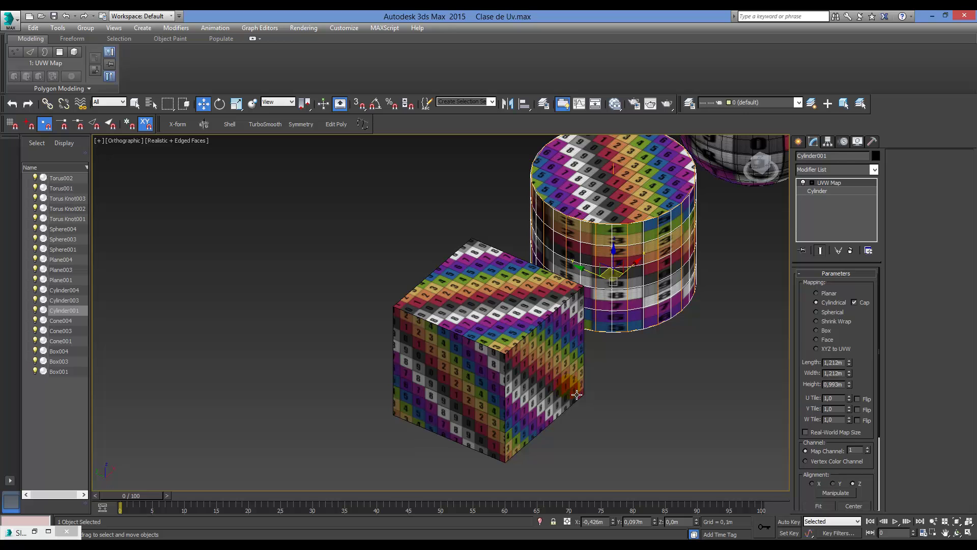
alt+middle_drag(541, 317, 519, 366)
click(519, 367)
alt+middle_drag(568, 402, 510, 406)
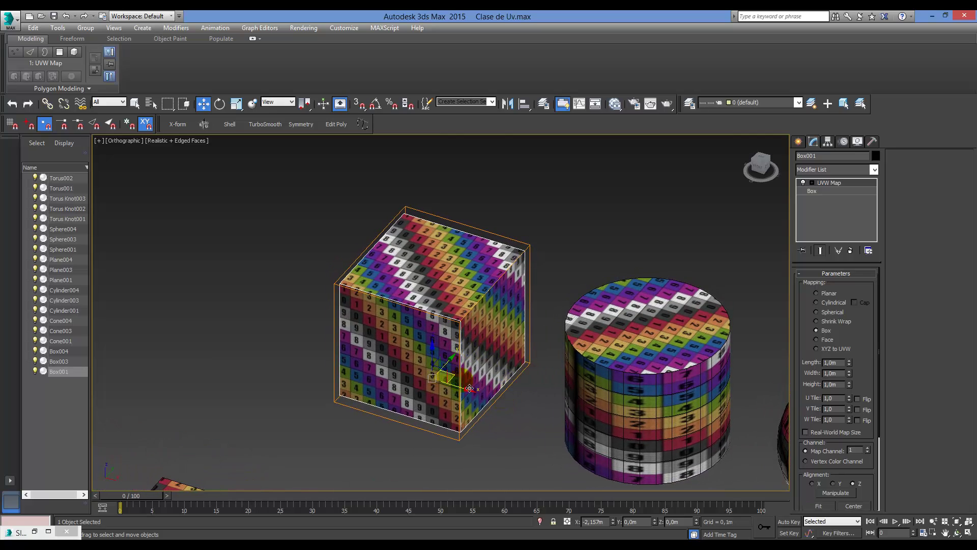
alt+middle_drag(478, 405, 521, 409)
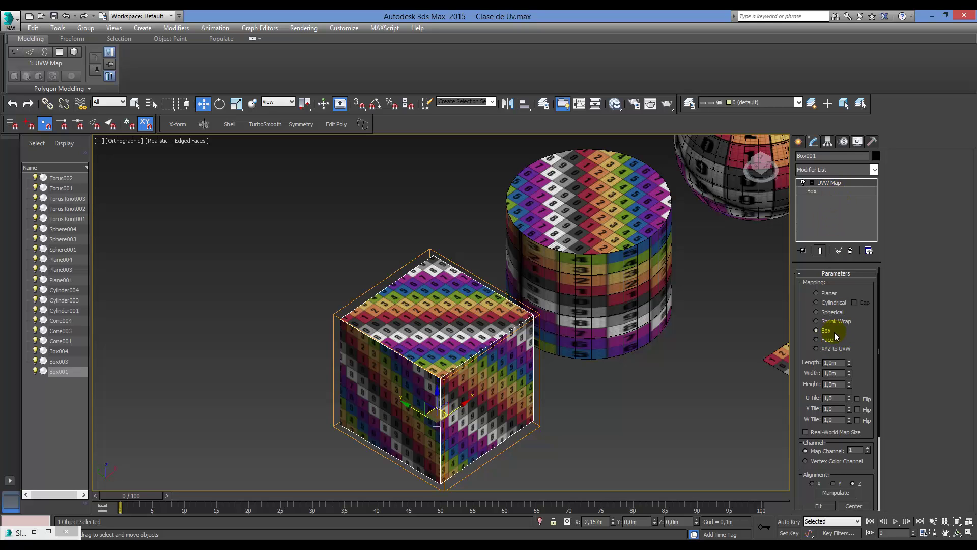
- Select Cylinder001 and Sphere001 in turn to review the mapping type of each UVW Map modifier
alt+middle_drag(622, 377, 543, 290)
scroll(560, 351, up, 3)
click(571, 398)
click(552, 328)
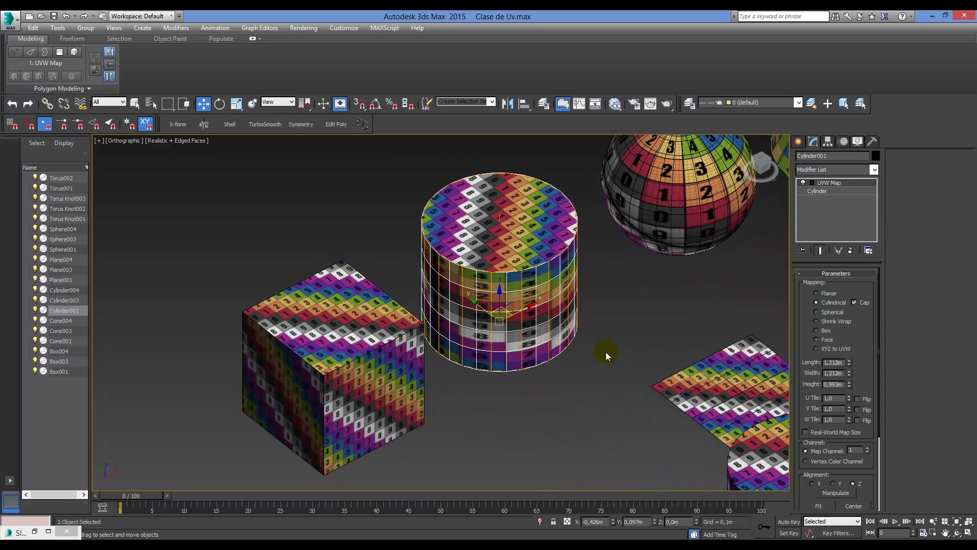
alt+middle_drag(618, 312, 633, 310)
click(635, 312)
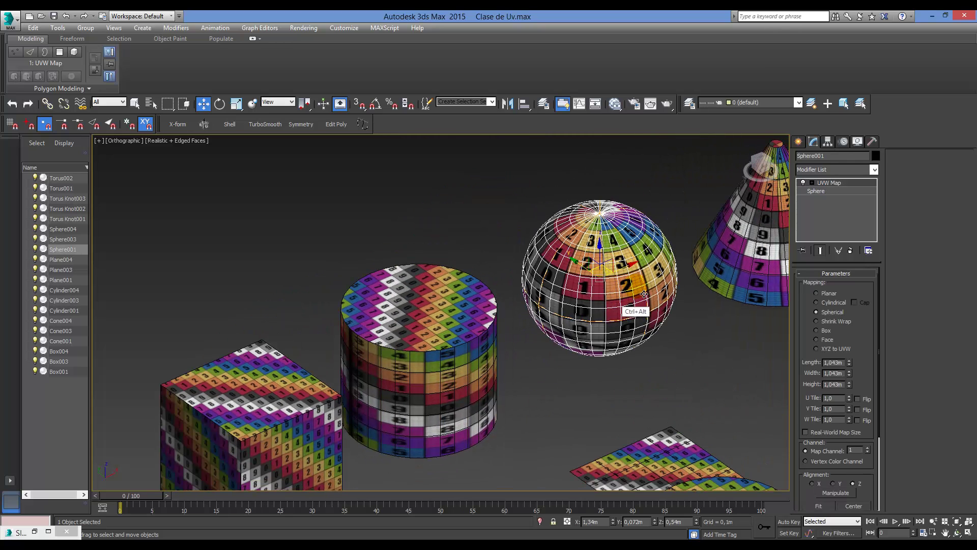
click(816, 192)
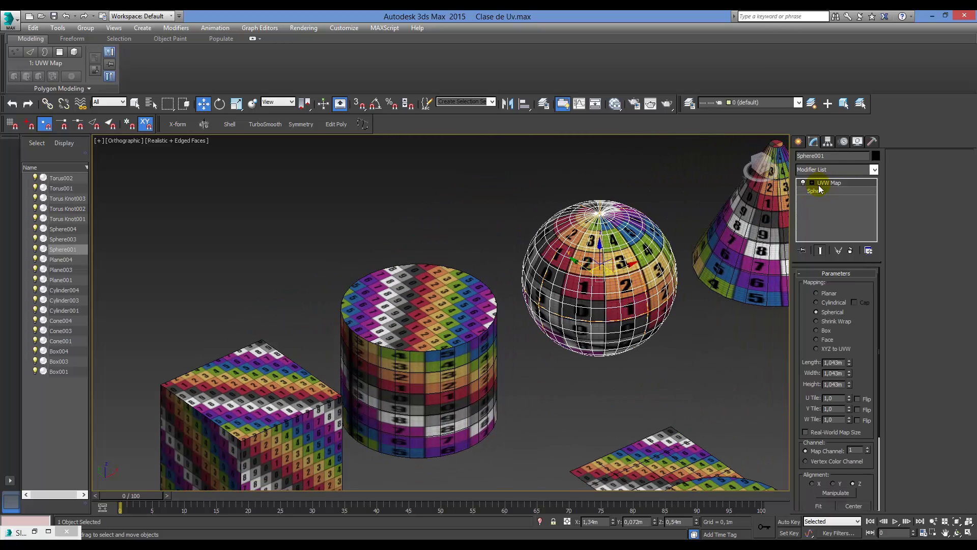
- Try scaling the spherical UVW Map gizmo of Sphere001, undo the change, and leave gizmo editing
click(813, 184)
click(826, 191)
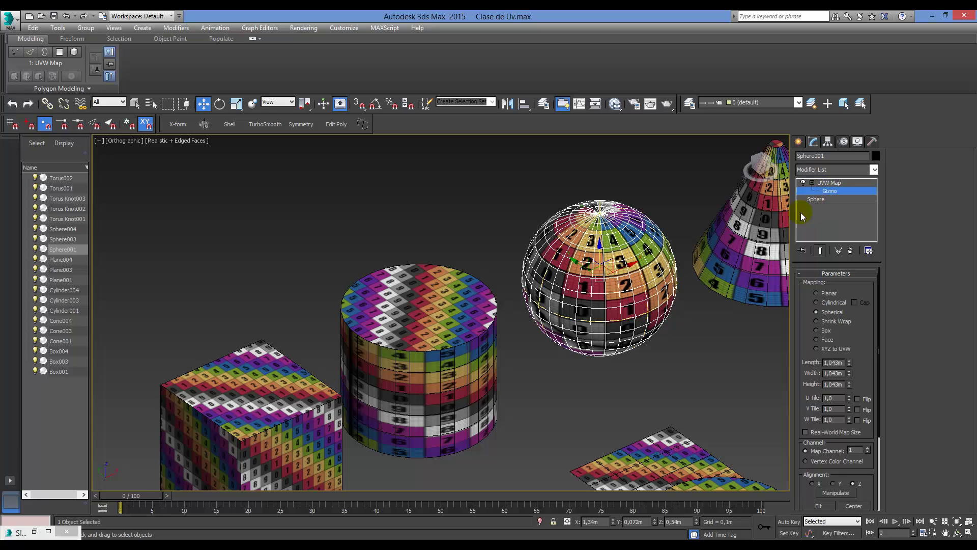
key(r)
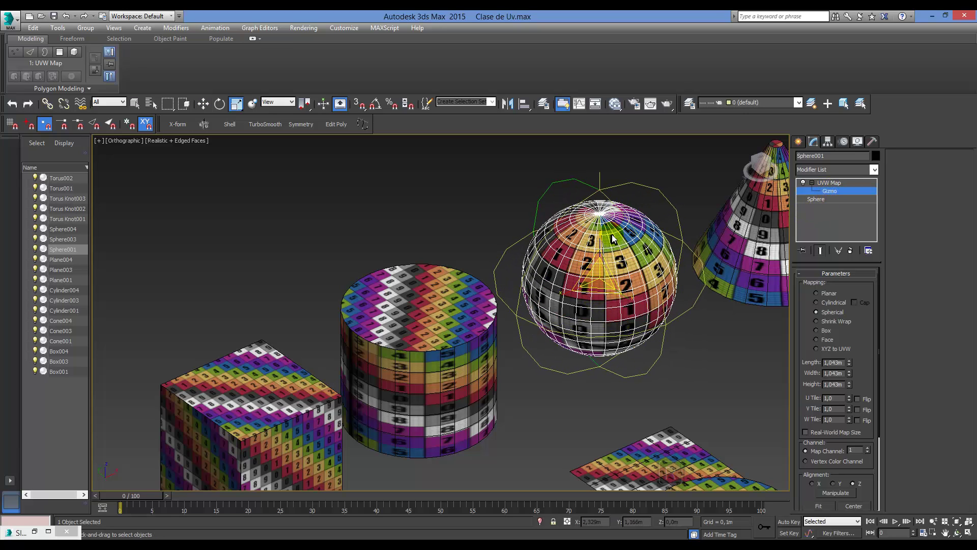
key(ctrl+z)
mouse_move(681, 313)
alt+middle_down()
mouse_move(666, 307)
mouse_move(688, 323)
alt+middle_up()
scroll(872, 374, down, 4)
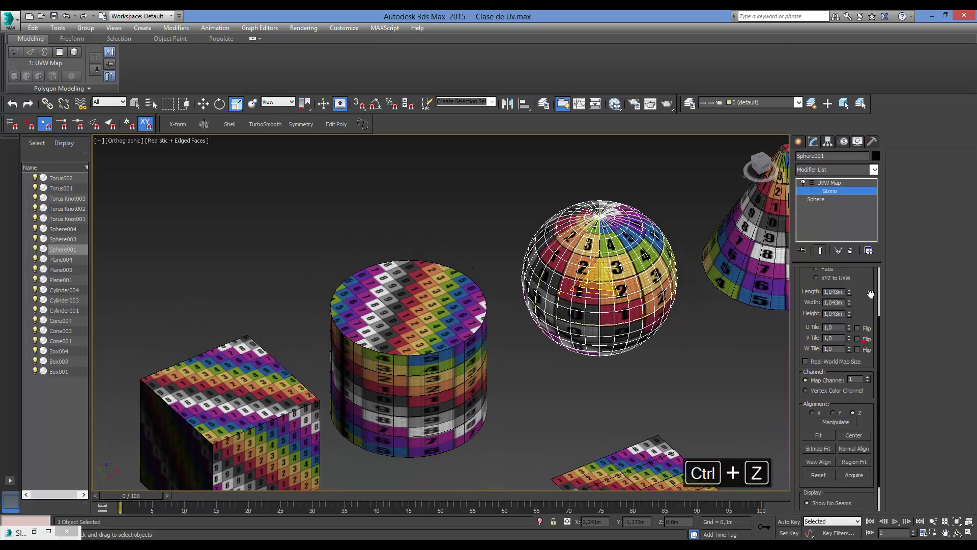
alt+middle_drag(750, 328, 588, 332)
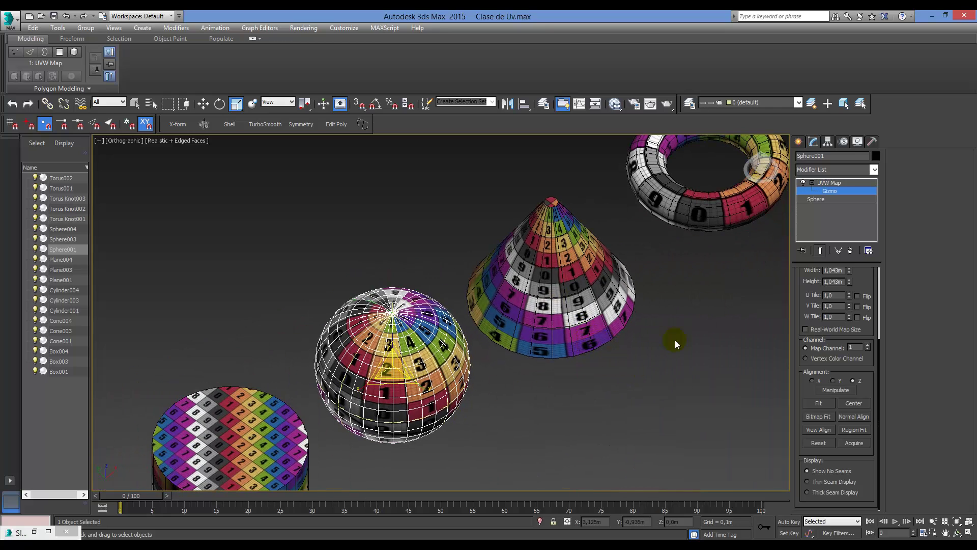
click(813, 183)
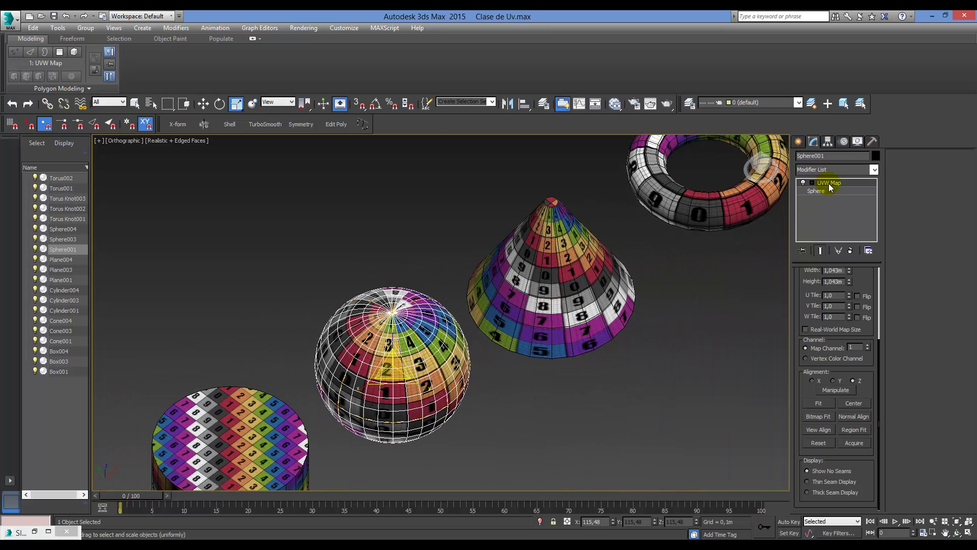
click(829, 184)
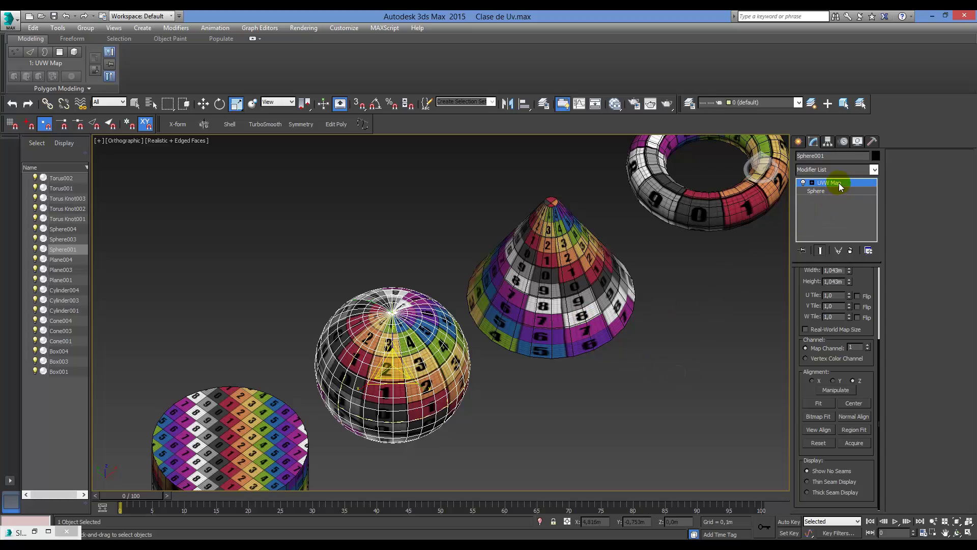
- Select Cone001 and examine from several angles how its capped Cylindrical mapping wraps the texture
click(630, 343)
click(632, 326)
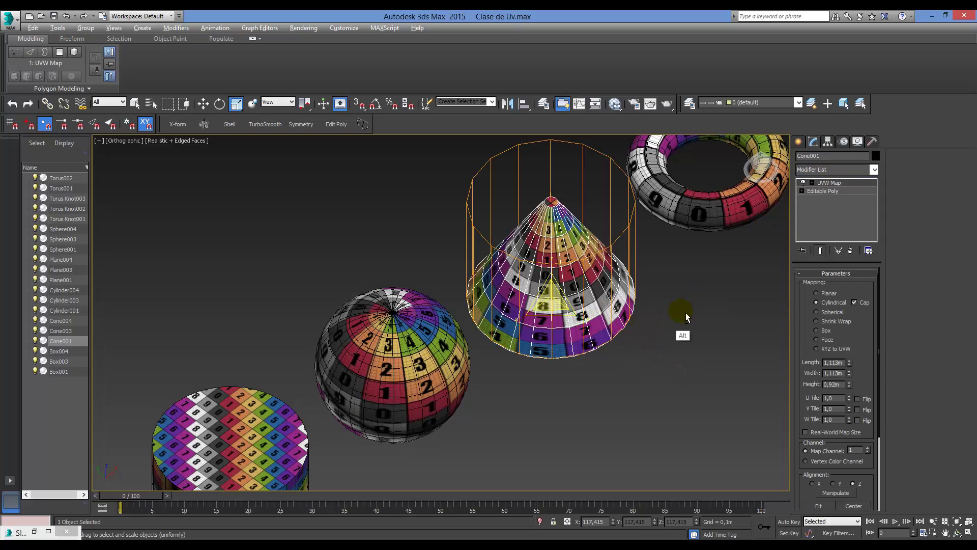
alt+middle_drag(685, 313, 735, 345)
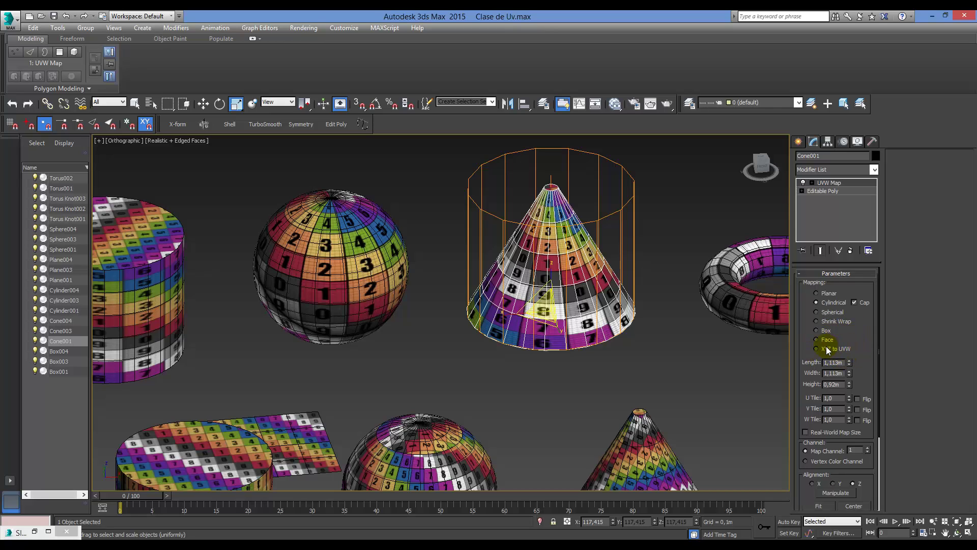
alt+middle_drag(793, 349, 733, 376)
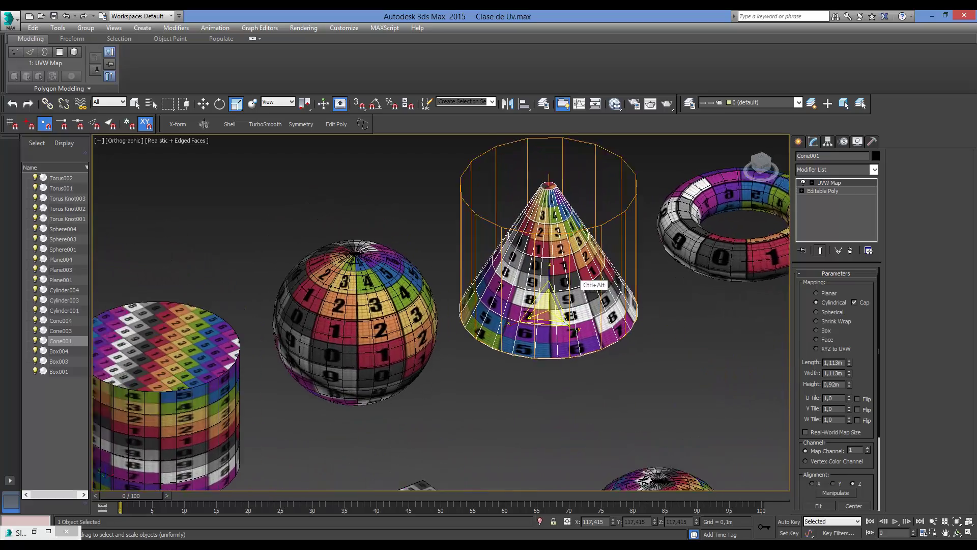
alt+scroll(625, 315, up, 3)
alt+middle_drag(626, 315, 643, 341)
key(q)
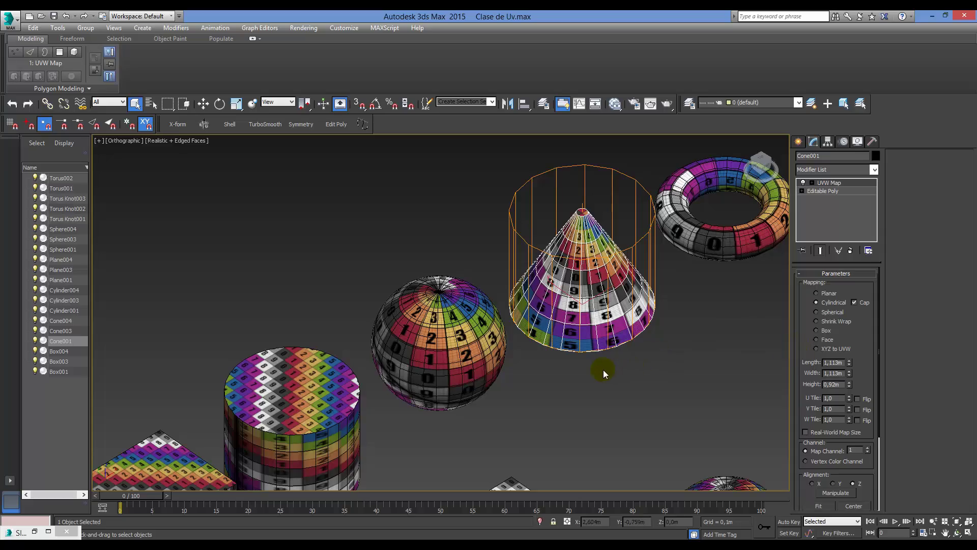
- Compare the test texture on the cylinder, cone and sphere, examining the numbered squares on the sphere up close
alt+middle_drag(603, 369, 371, 419)
scroll(589, 353, down, 3)
scroll(422, 349, up, 5)
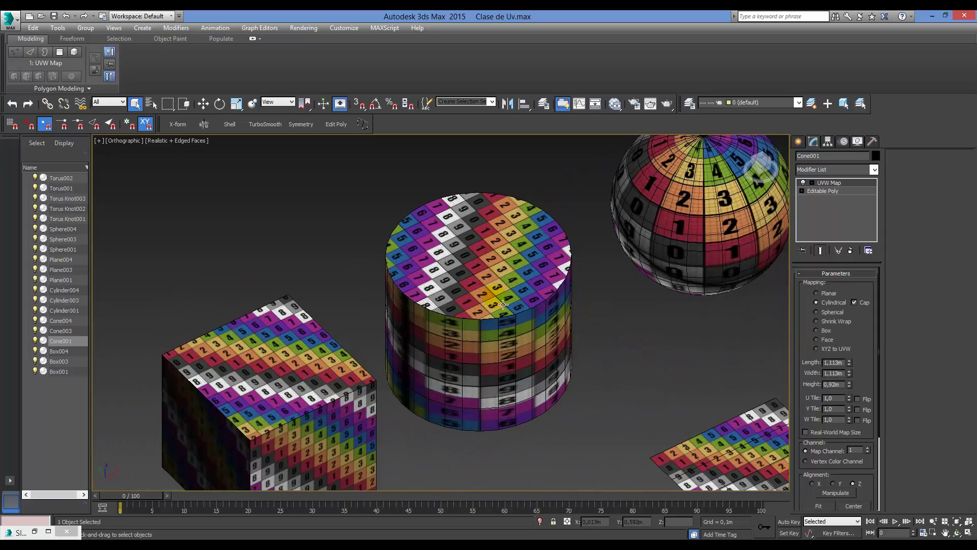
scroll(503, 305, down, 2)
middle_drag(502, 304, 224, 452)
scroll(668, 340, down, 3)
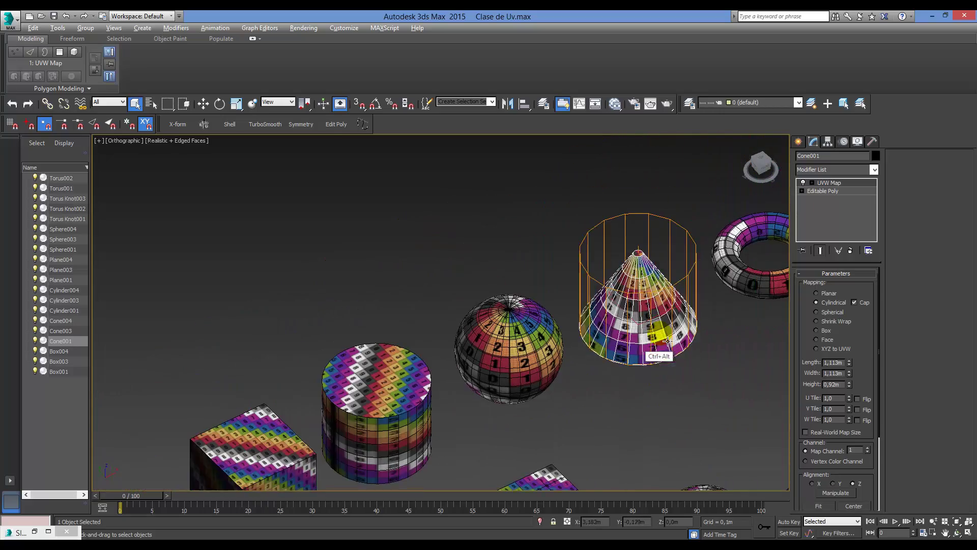
middle_drag(668, 340, 544, 386)
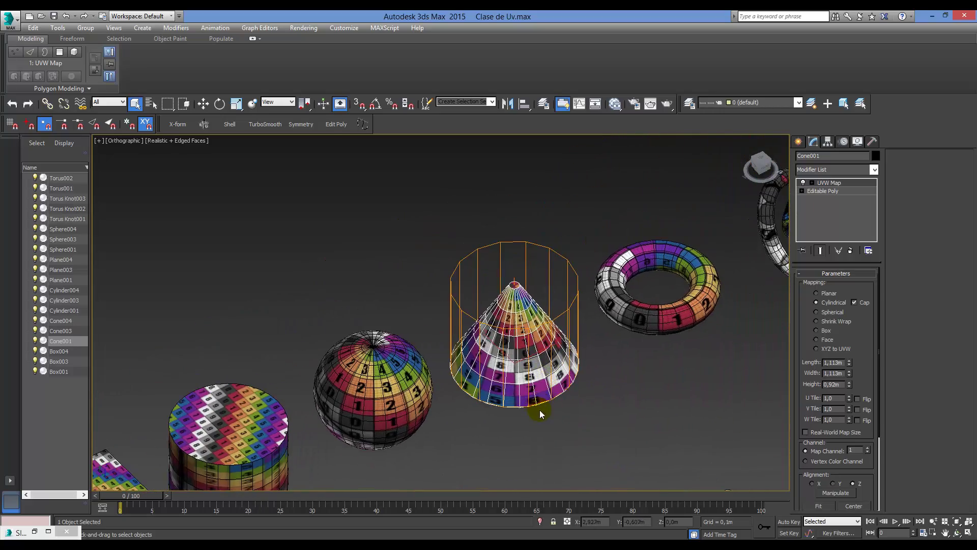
scroll(432, 418, up, 5)
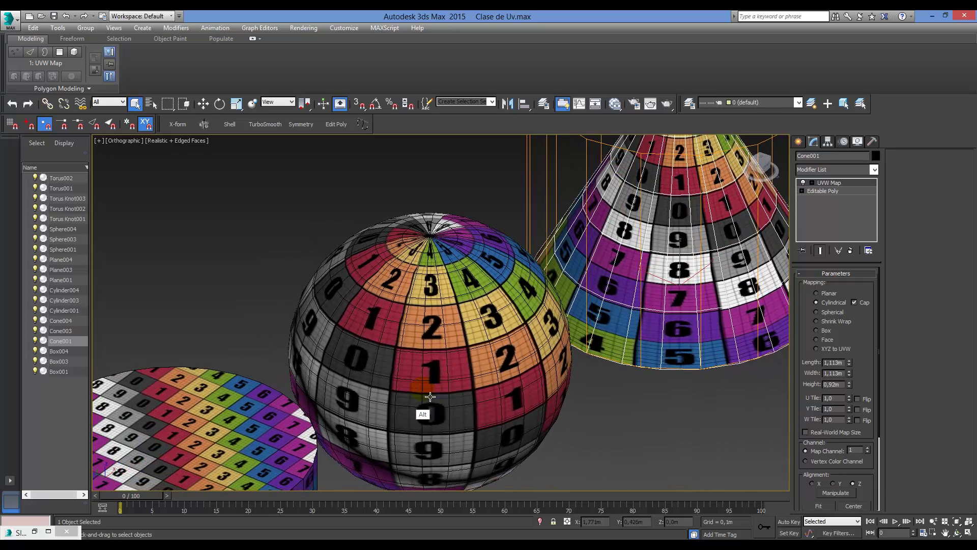
scroll(430, 396, up, 4)
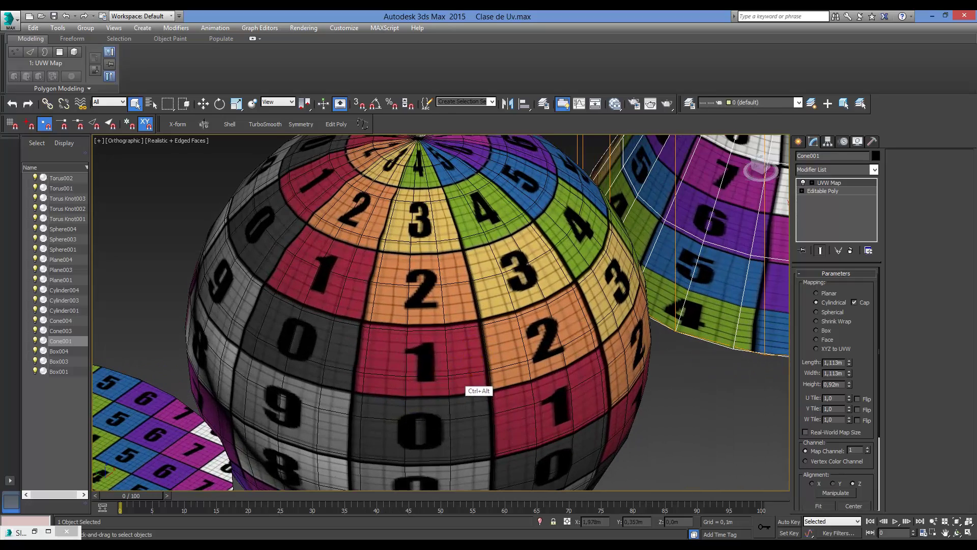
key(alt)
- Select Sphere001, try reducing its UVW Map length to 0,302 m, and undo the change
click(524, 351)
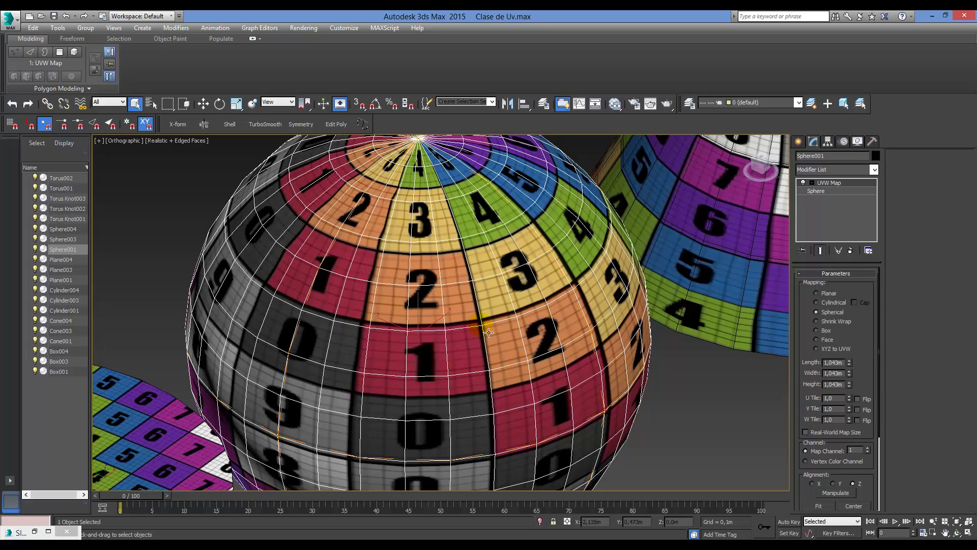
scroll(430, 339, down, 5)
alt+middle_drag(440, 369, 412, 418)
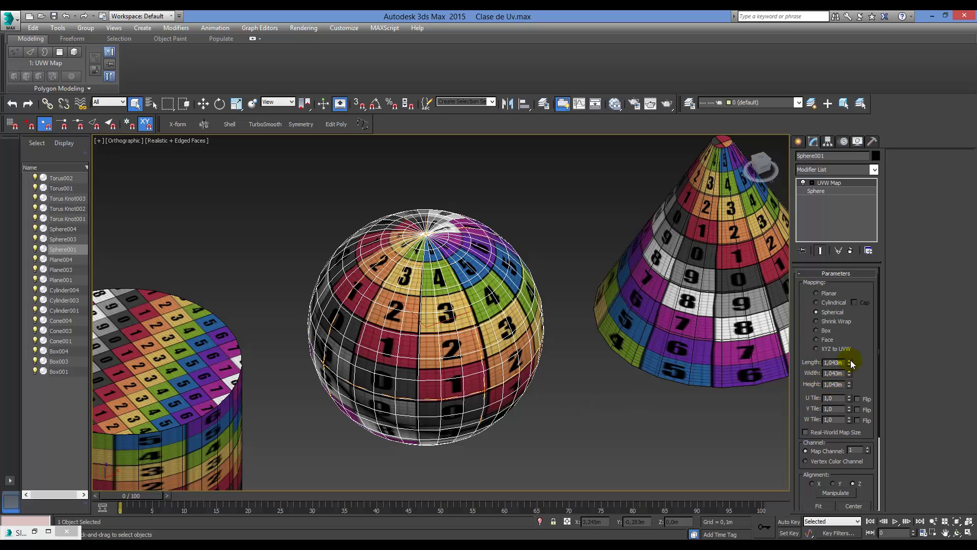
drag(849, 361, 871, 402)
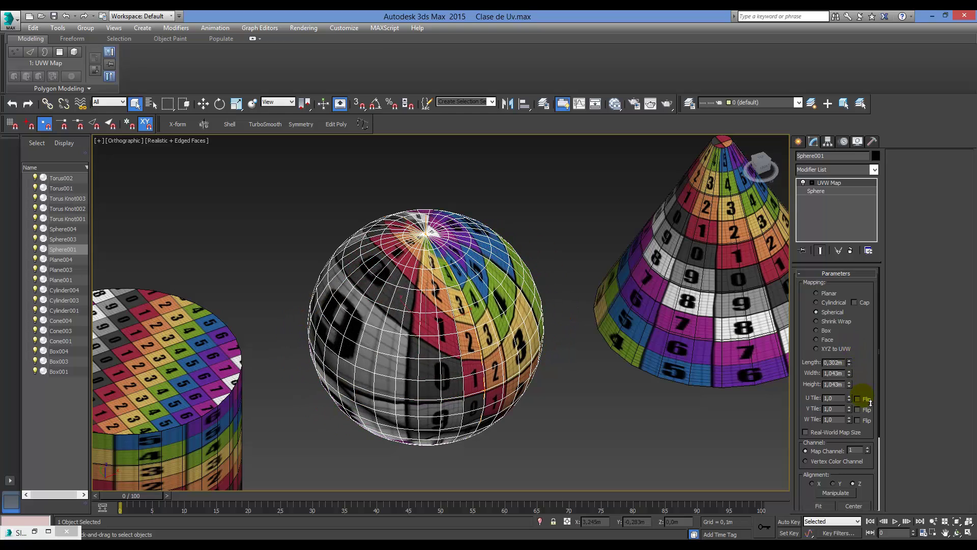
key(ctrl+z)
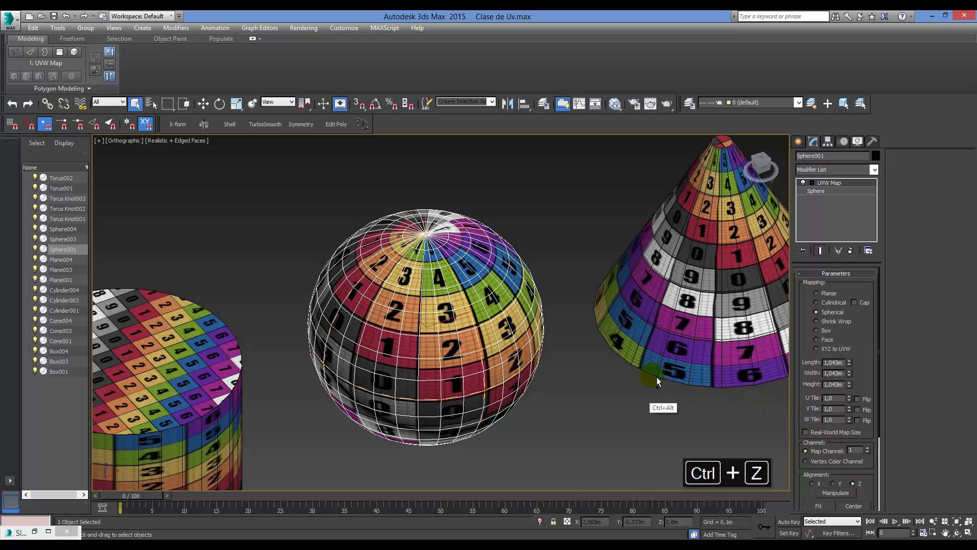
- Deselect Sphere001, survey the rows of textured primitives, and select Torus Knot001 for a closer view
scroll(605, 399, down, 8)
alt+middle_drag(606, 399, 601, 359)
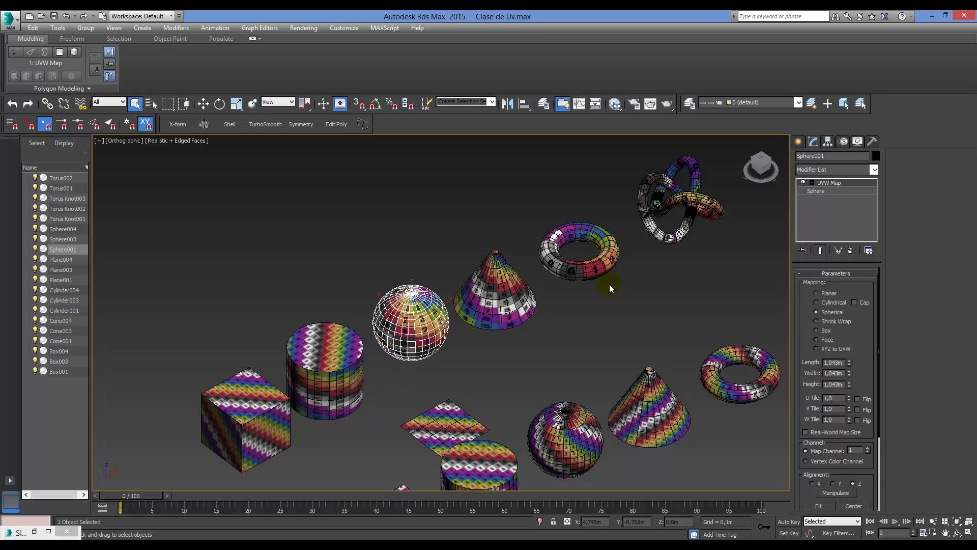
middle_drag(598, 289, 603, 290)
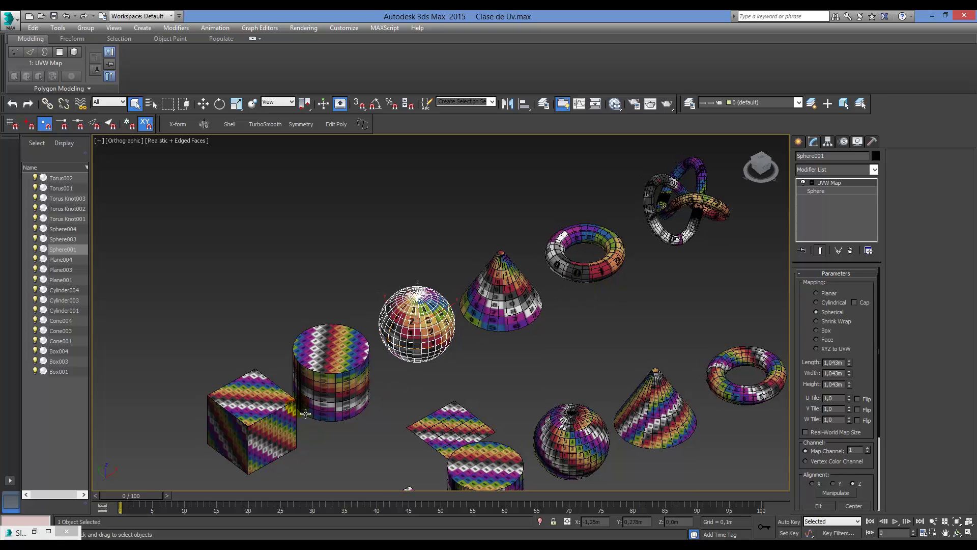
click(627, 313)
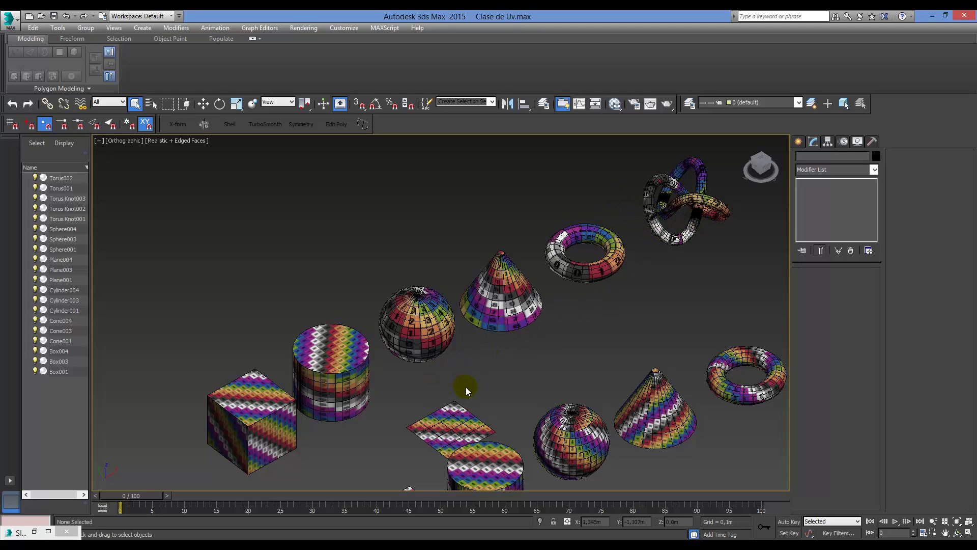
middle_drag(461, 389, 478, 378)
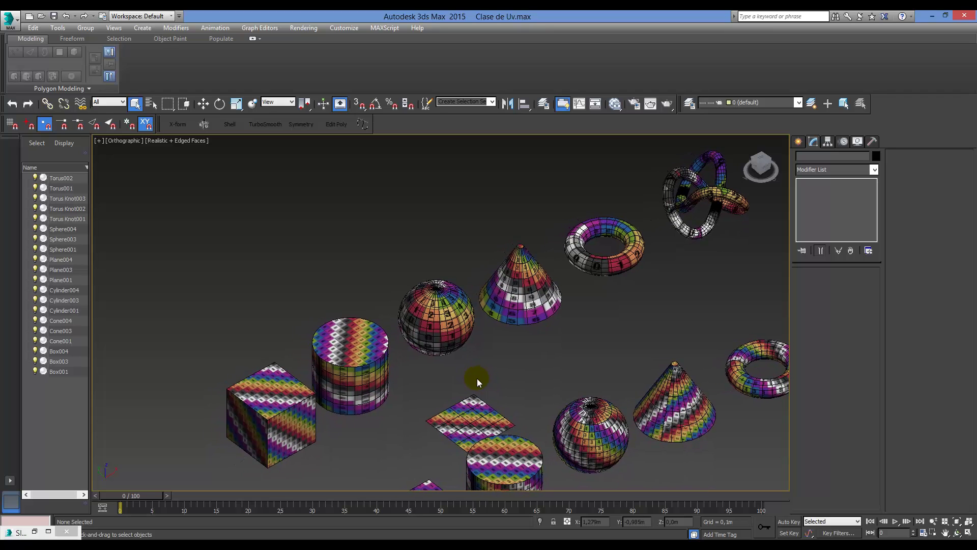
middle_drag(656, 216, 683, 202)
click(683, 202)
key(z)
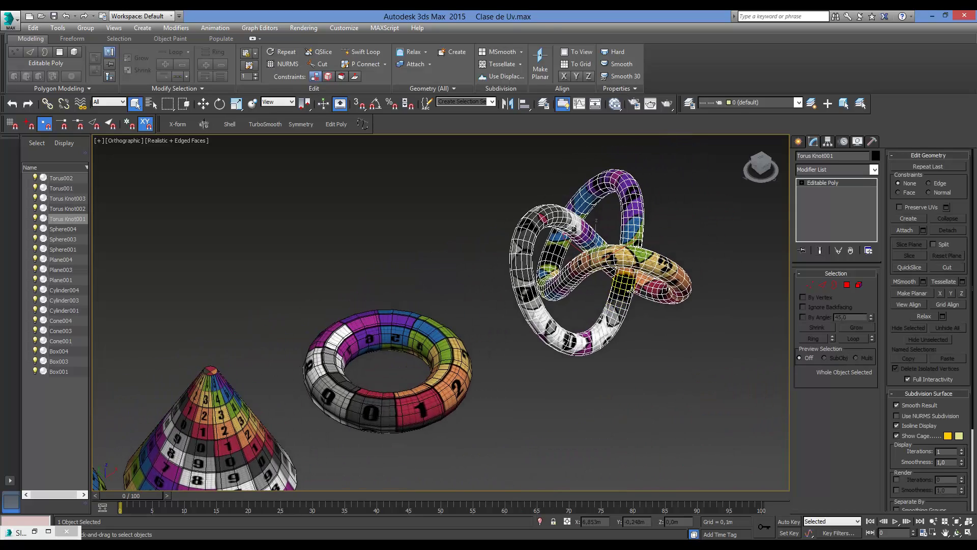
- Create a trial Torus Knot from the Extended Primitives beside Torus Knot001 and delete it
click(798, 143)
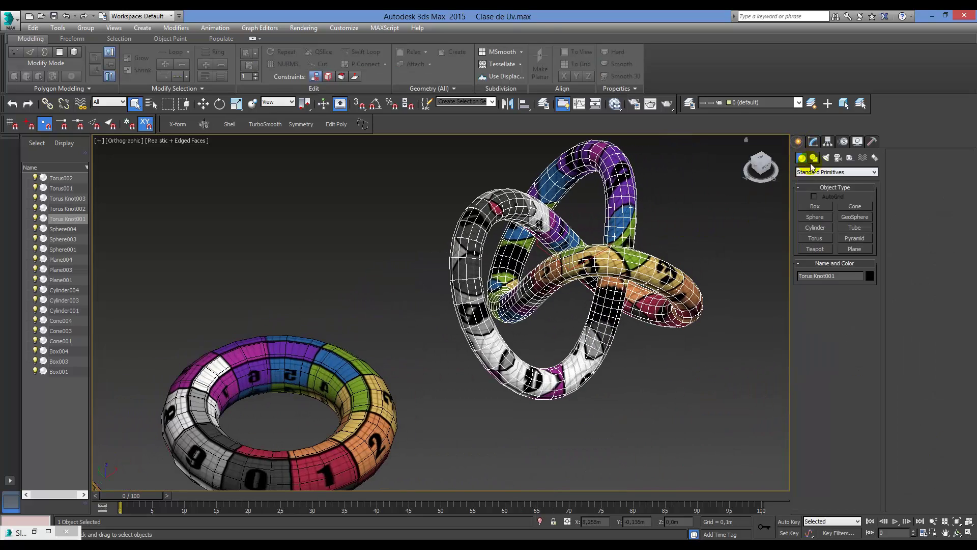
click(806, 172)
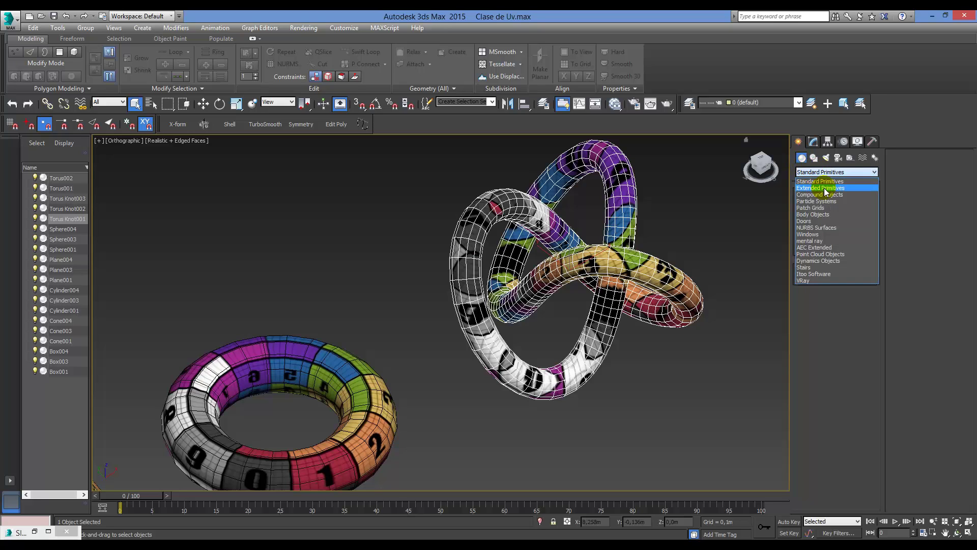
click(824, 188)
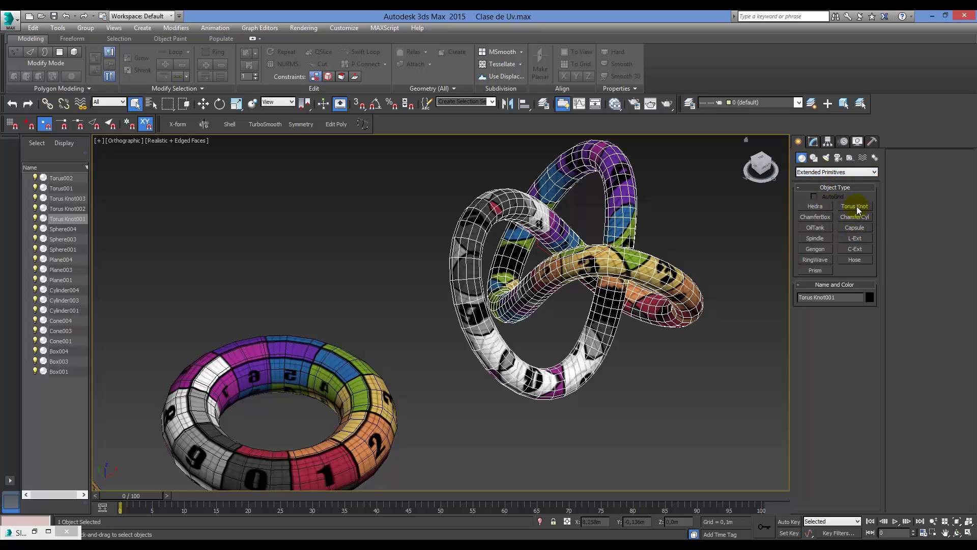
click(862, 209)
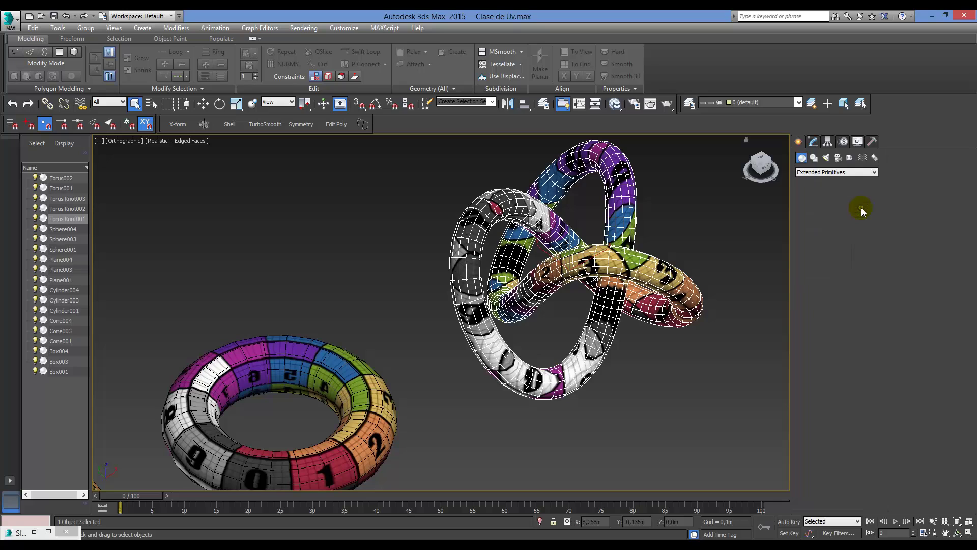
drag(680, 387, 738, 345)
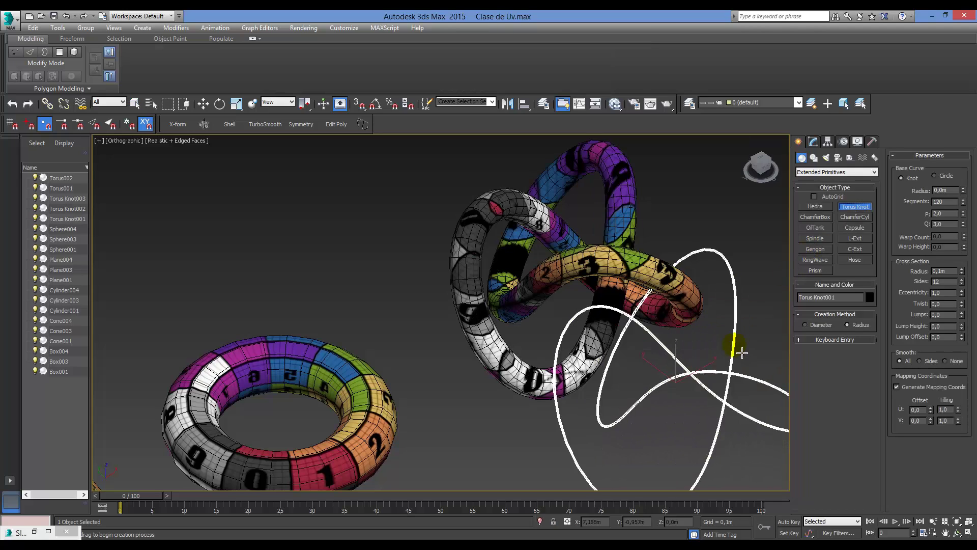
click(742, 359)
key(Escape)
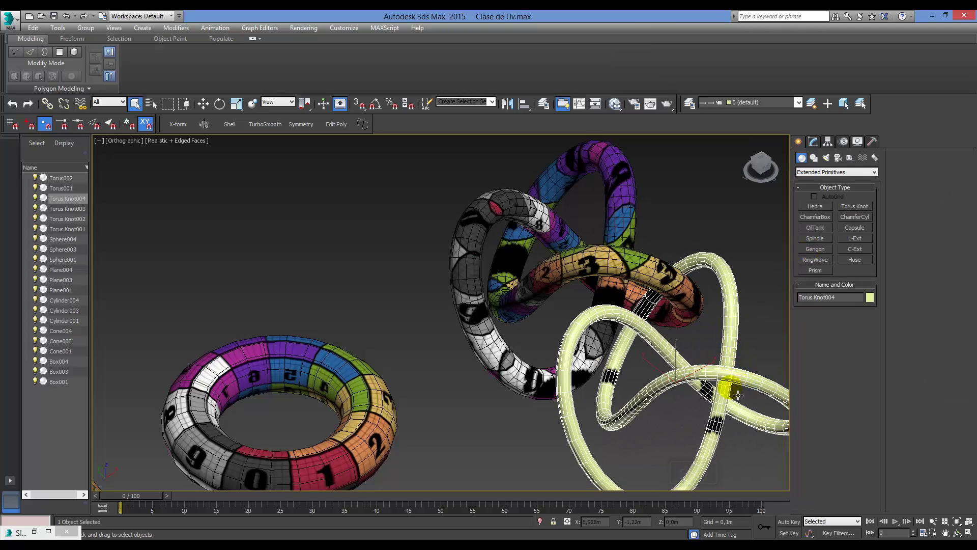
key(Delete)
- Select Torus Knot001, add a UVW Map modifier to it, and inspect its Planar projection
scroll(662, 300, down, 4)
click(661, 299)
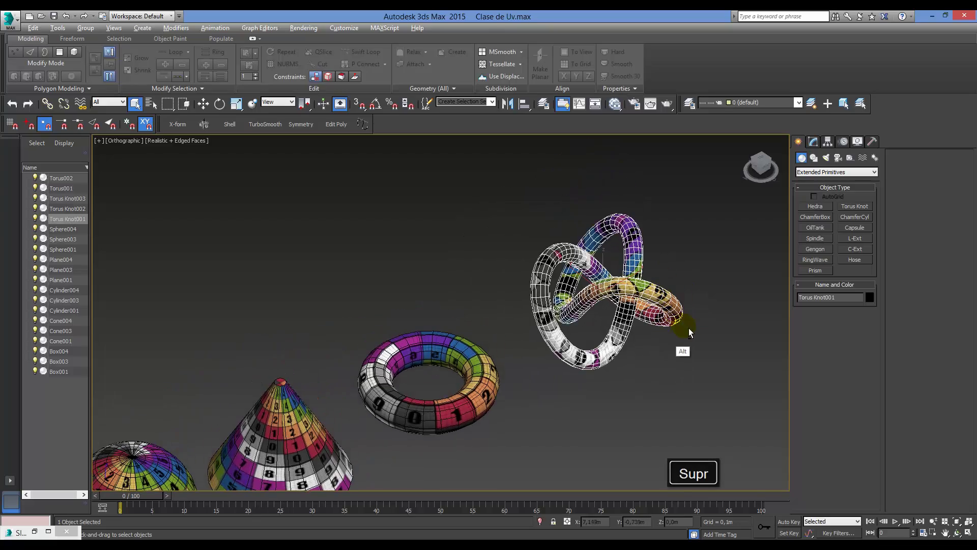
alt+middle_drag(684, 341, 448, 209)
click(813, 142)
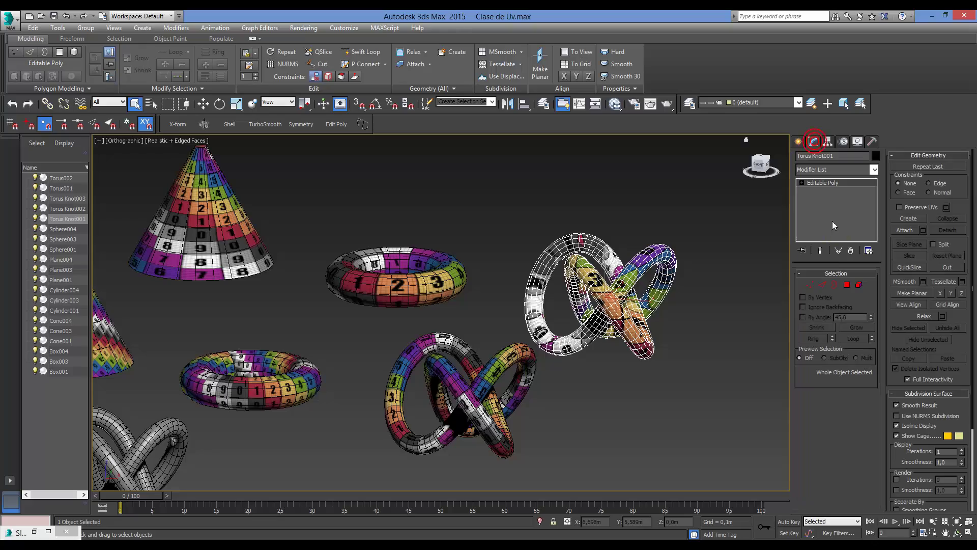
alt+middle_drag(672, 338, 710, 356)
key(shift+alt+m)
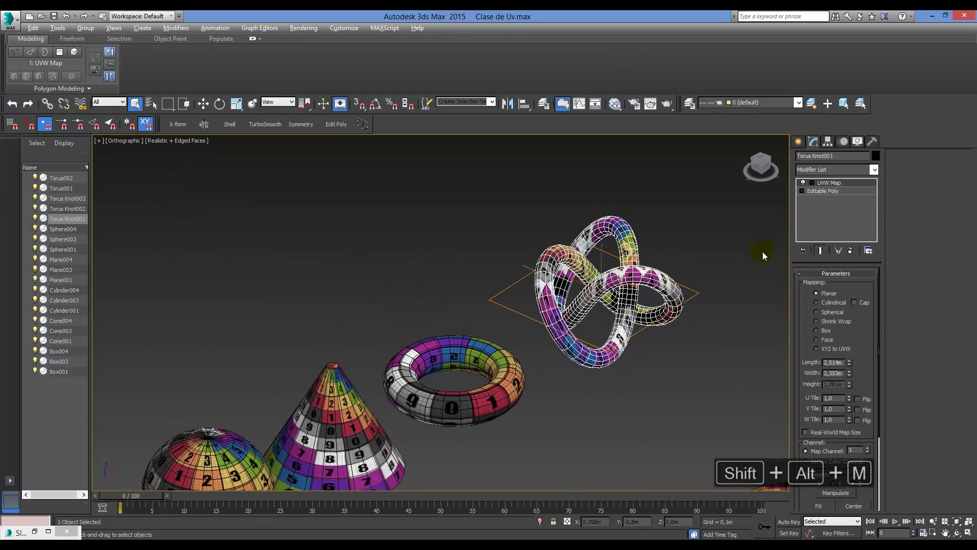
alt+middle_drag(762, 252, 699, 319)
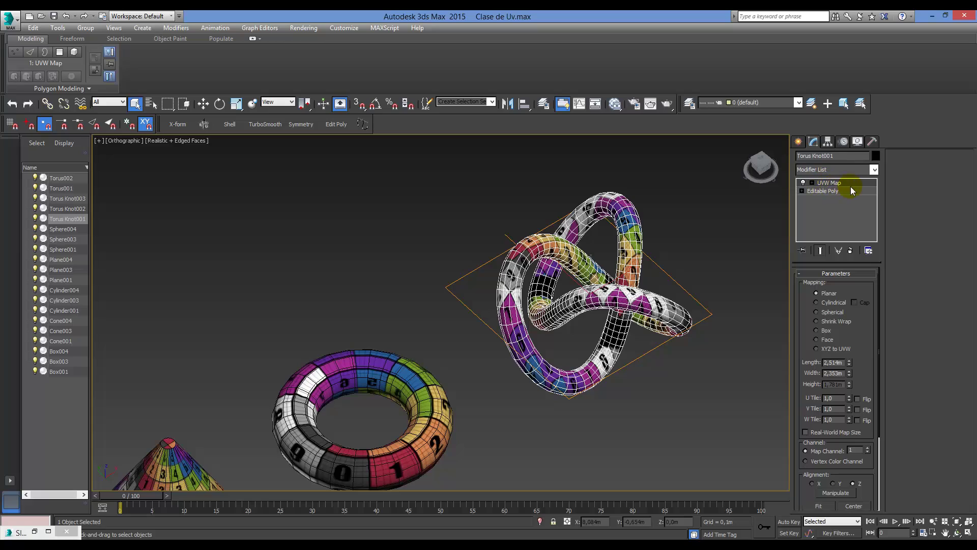
alt+middle_drag(655, 366, 697, 307)
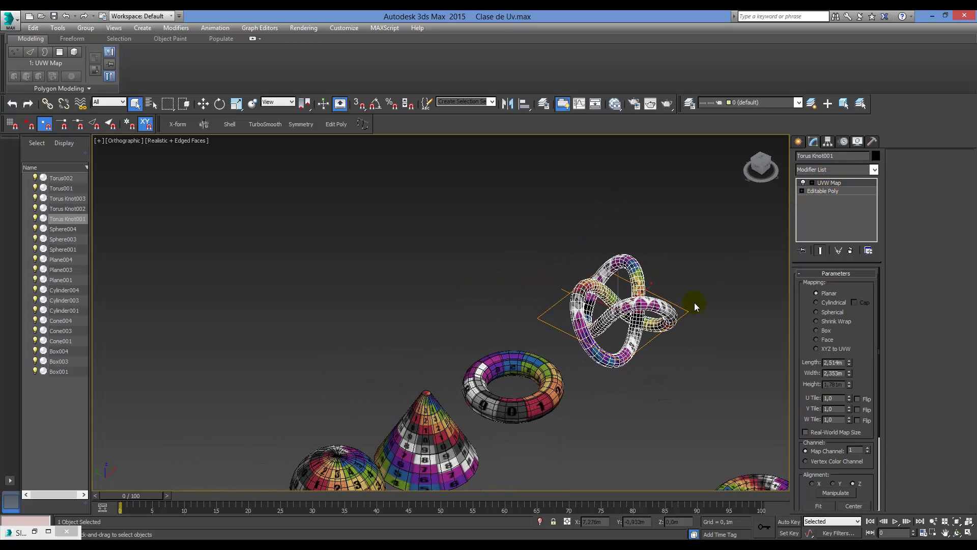
- Compare Cylindrical, Spherical, Shrink Wrap and Box mapping on Torus Knot001, and deselect it
scroll(697, 307, up, 5)
click(832, 302)
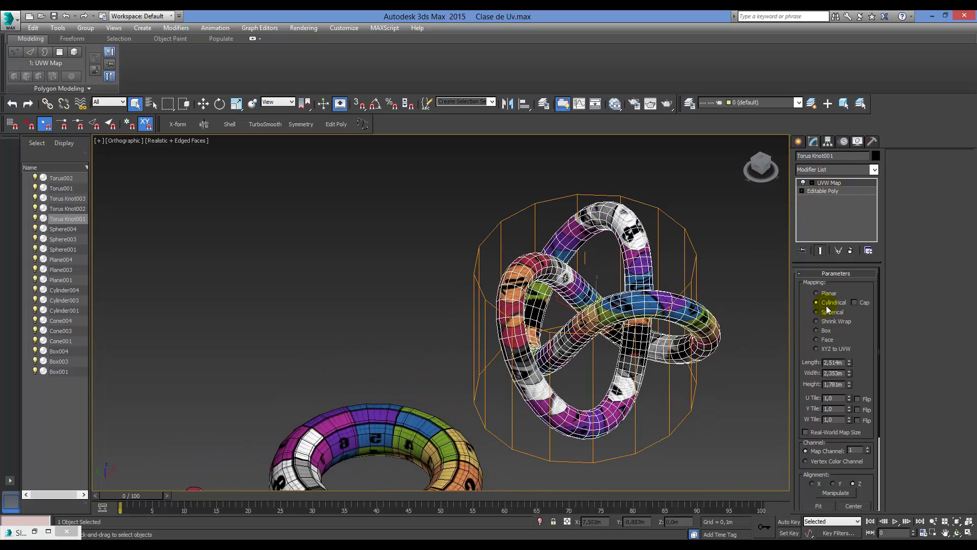
alt+middle_drag(677, 356, 672, 323)
click(816, 312)
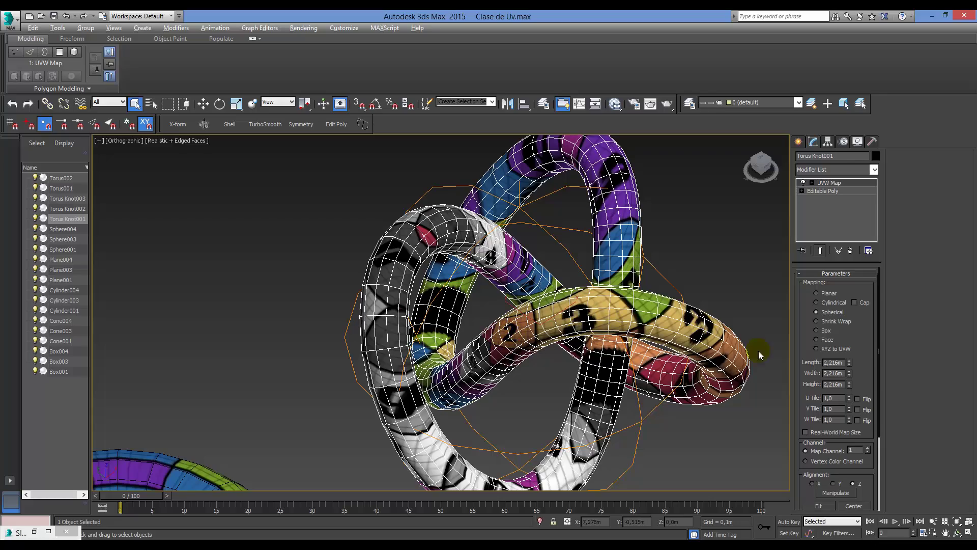
click(816, 321)
alt+middle_drag(717, 386, 689, 401)
click(816, 330)
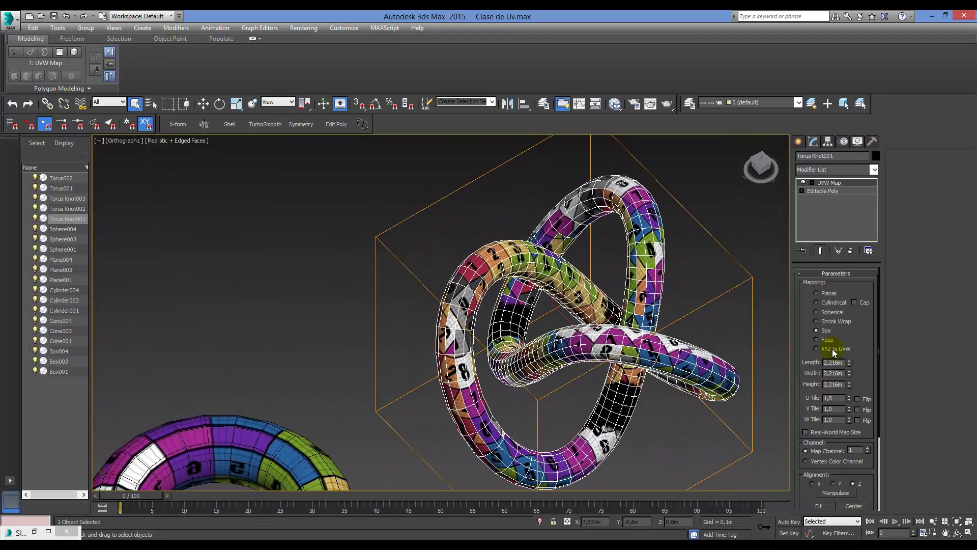
click(818, 293)
ctrl+alt+middle_drag(662, 335, 704, 386)
click(701, 387)
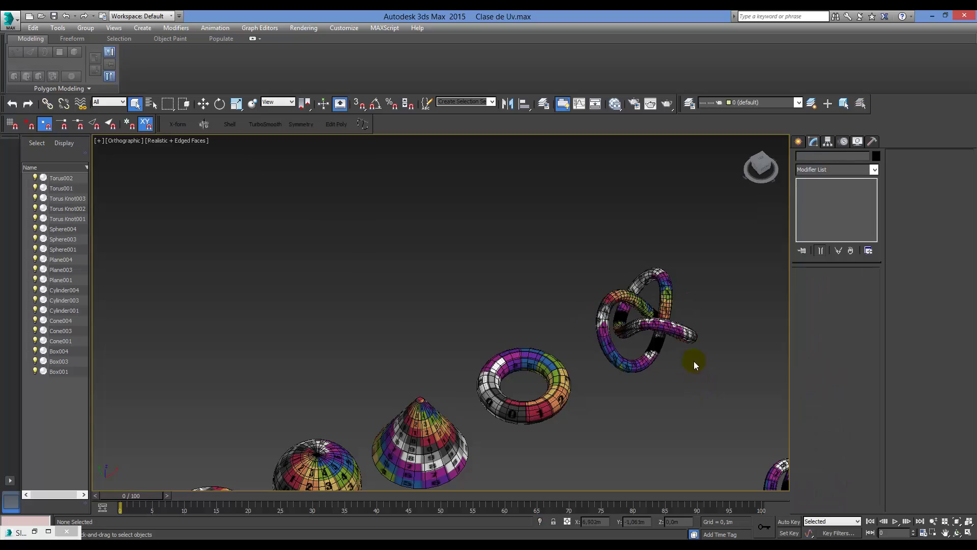
- Select Box001 and examine how its numbered texture meets along the edges between the top and side faces
middle_drag(616, 368, 643, 357)
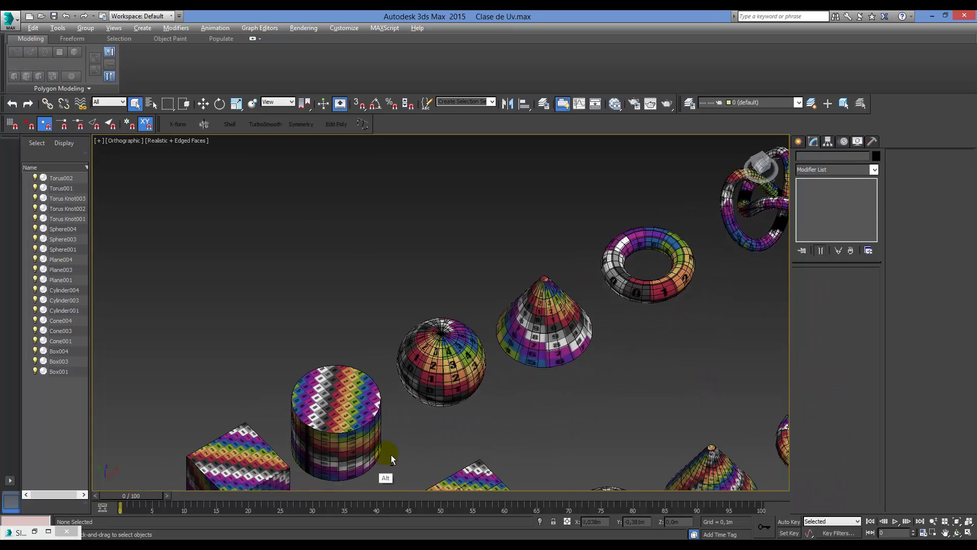
alt+middle_drag(391, 454, 383, 402)
click(426, 372)
scroll(388, 338, up, 5)
alt+middle_drag(389, 338, 429, 381)
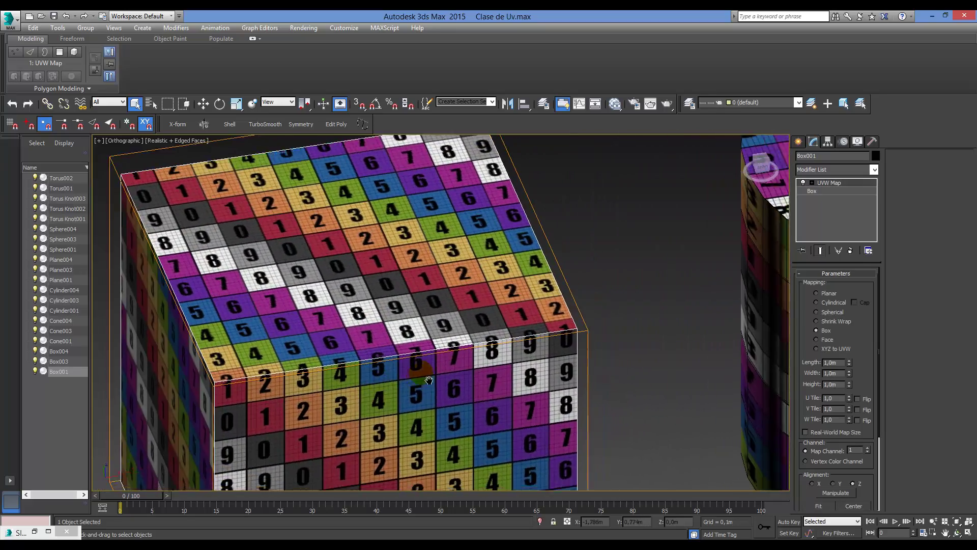
scroll(397, 382, up, 8)
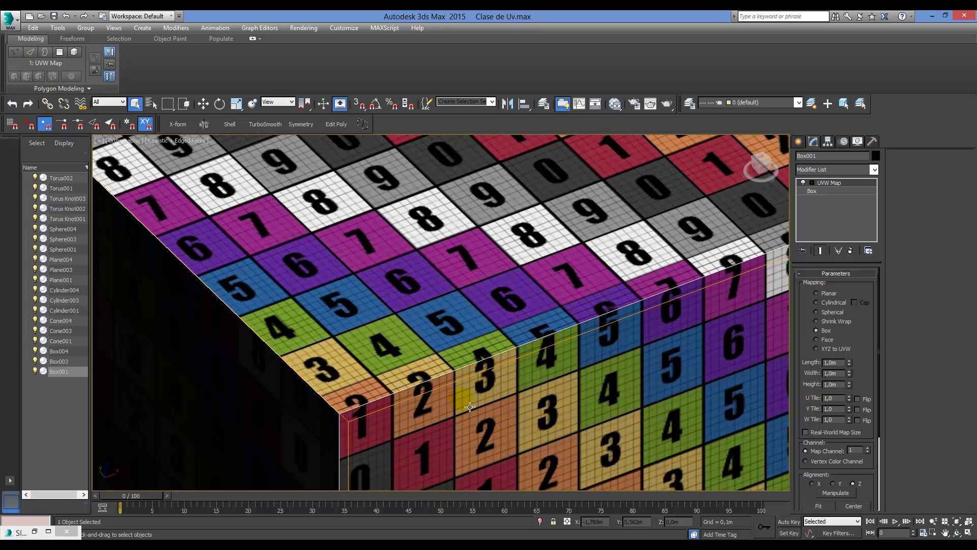
scroll(477, 415, down, 3)
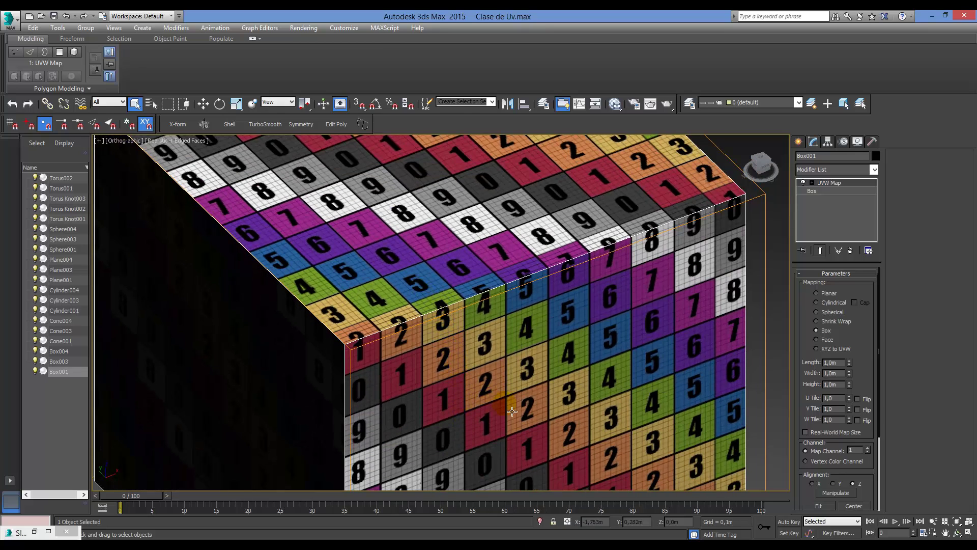
scroll(436, 310, up, 4)
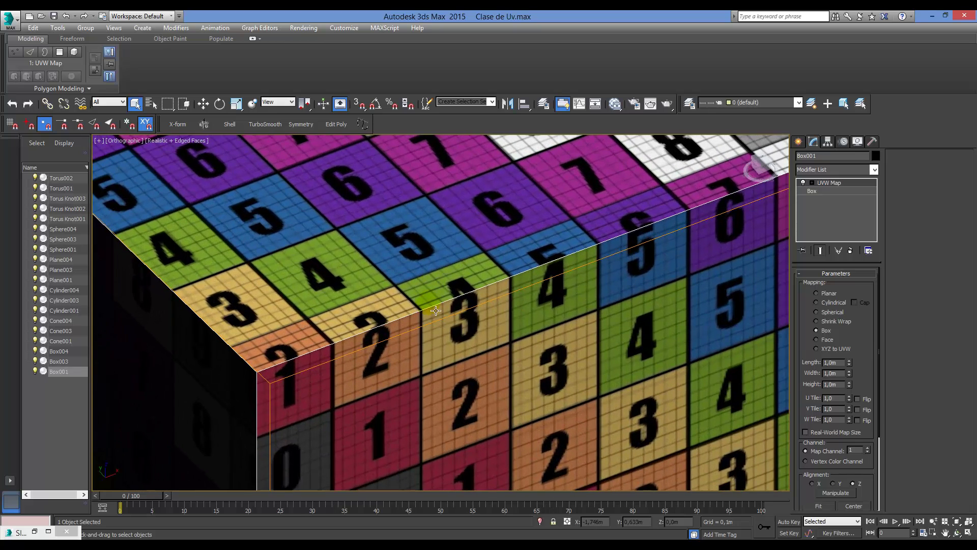
middle_drag(398, 376, 395, 341)
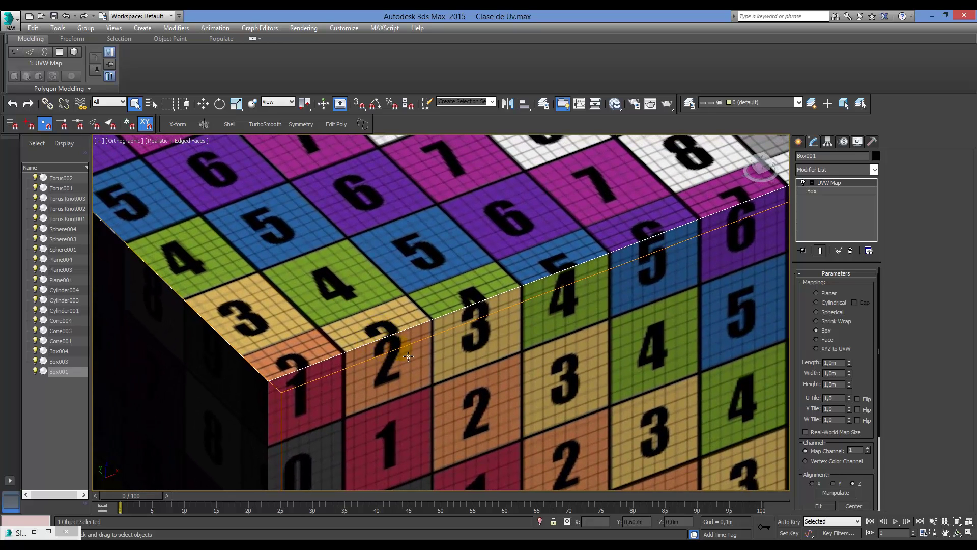
scroll(580, 300, down, 3)
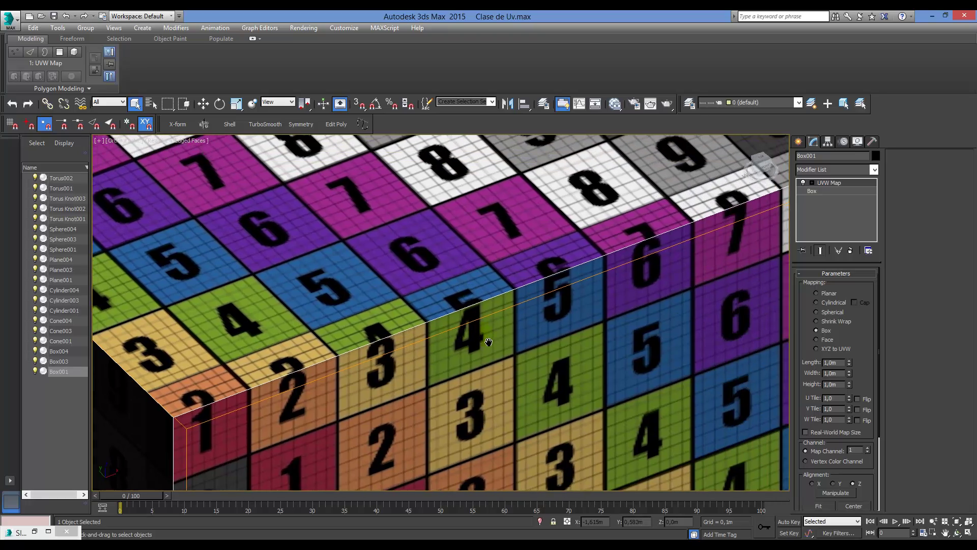
ctrl+alt+middle_drag(655, 284, 592, 299)
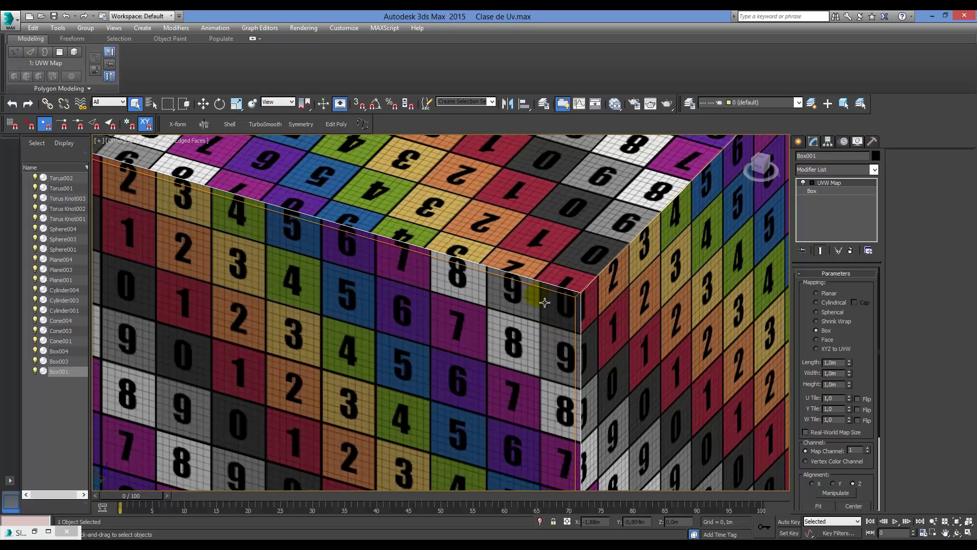
scroll(544, 303, down, 5)
alt+middle_drag(544, 305, 557, 366)
- Select Plane001, try Normal Align on its UVW Map gizmo, and fit the gizmo back to the plane
click(558, 366)
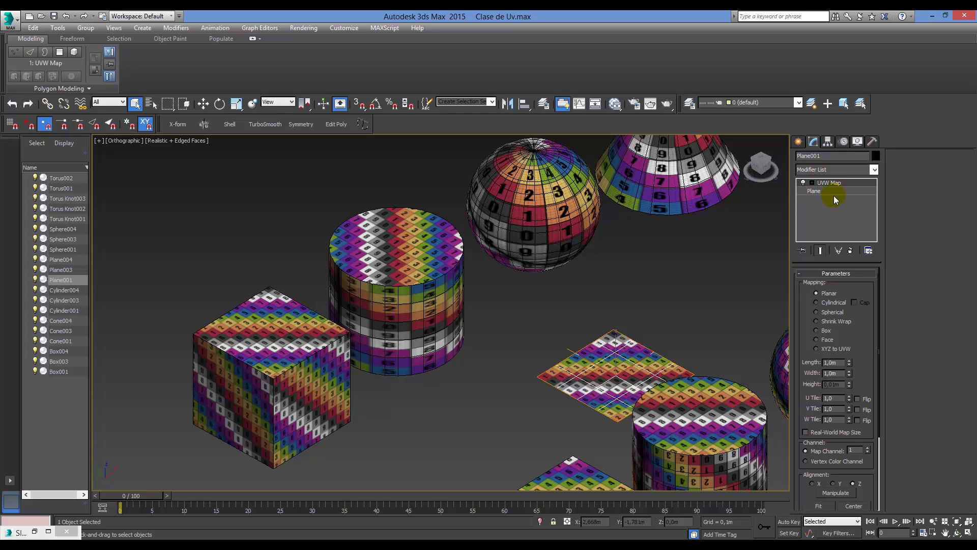
scroll(675, 379, up, 5)
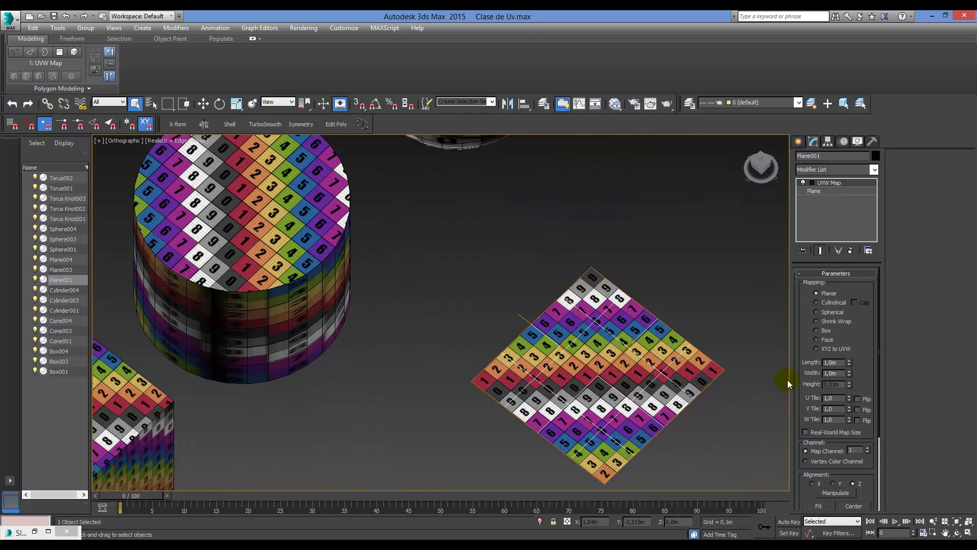
drag(873, 388, 859, 358)
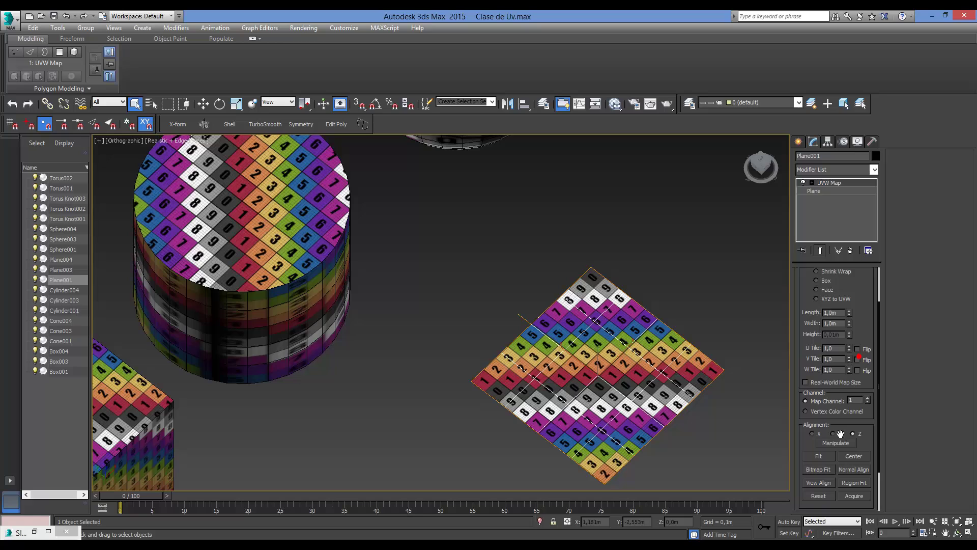
click(824, 456)
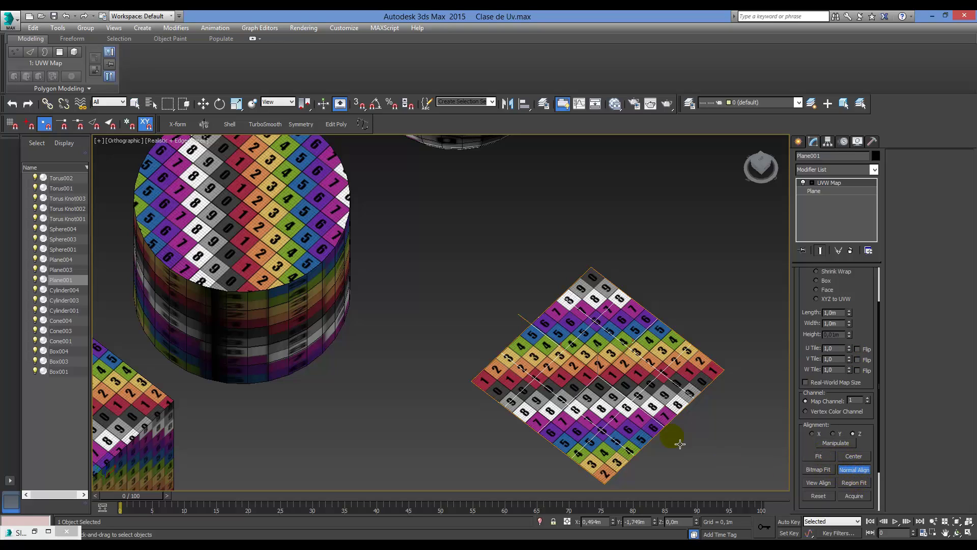
mouse_move(598, 387)
mouse_down()
mouse_move(636, 330)
mouse_move(648, 282)
mouse_move(578, 316)
mouse_move(542, 442)
mouse_move(545, 381)
mouse_move(578, 349)
mouse_move(606, 377)
mouse_move(616, 367)
mouse_move(608, 372)
mouse_up()
click(855, 470)
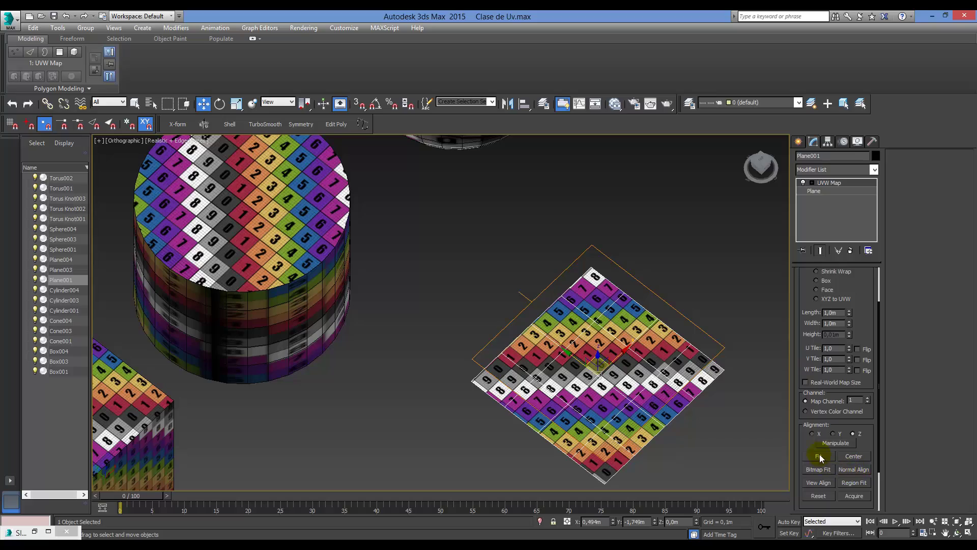
click(818, 456)
scroll(630, 407, down, 2)
alt+middle_drag(630, 407, 663, 392)
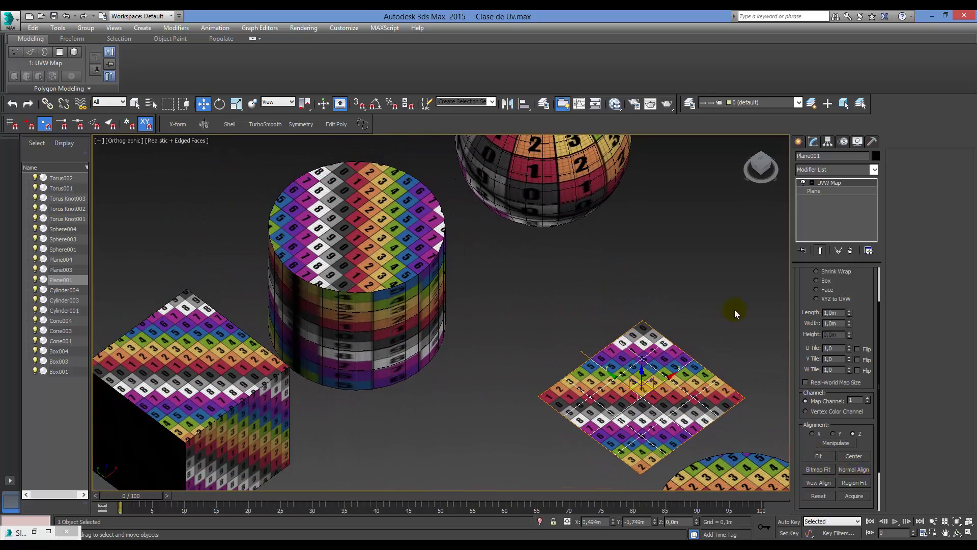
- Try rotating Plane001's UVW Map gizmo, undo the rotation, and leave the gizmo sub-object level
click(830, 192)
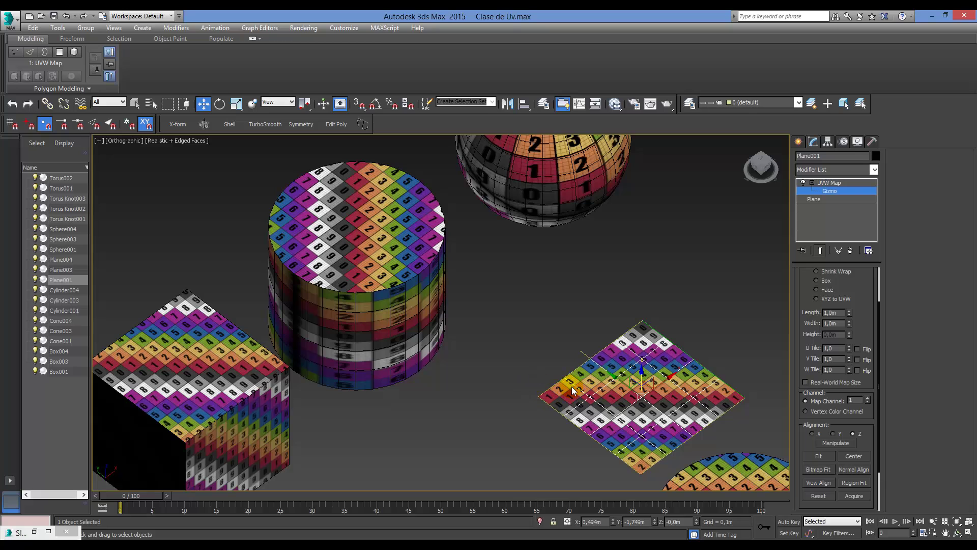
key(e)
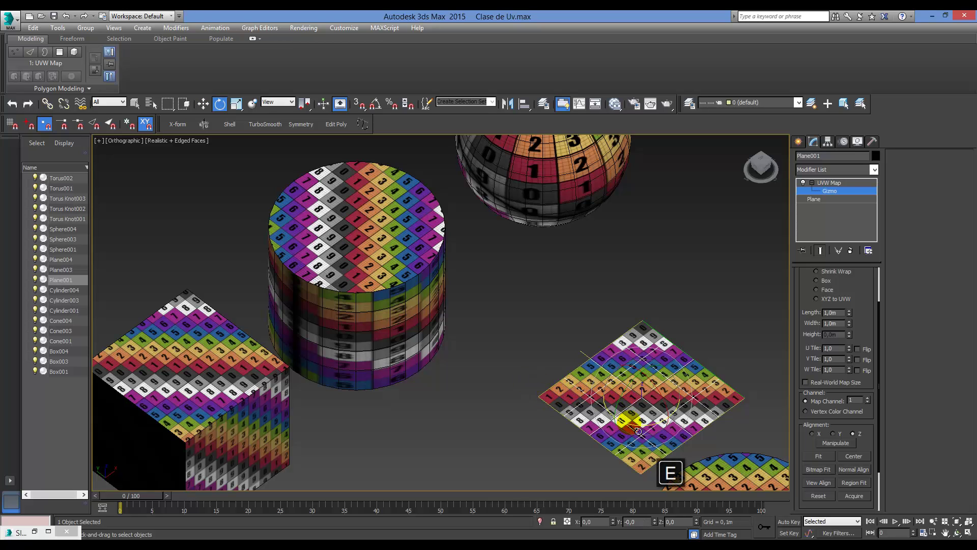
drag(638, 431, 633, 410)
key(ctrl+z)
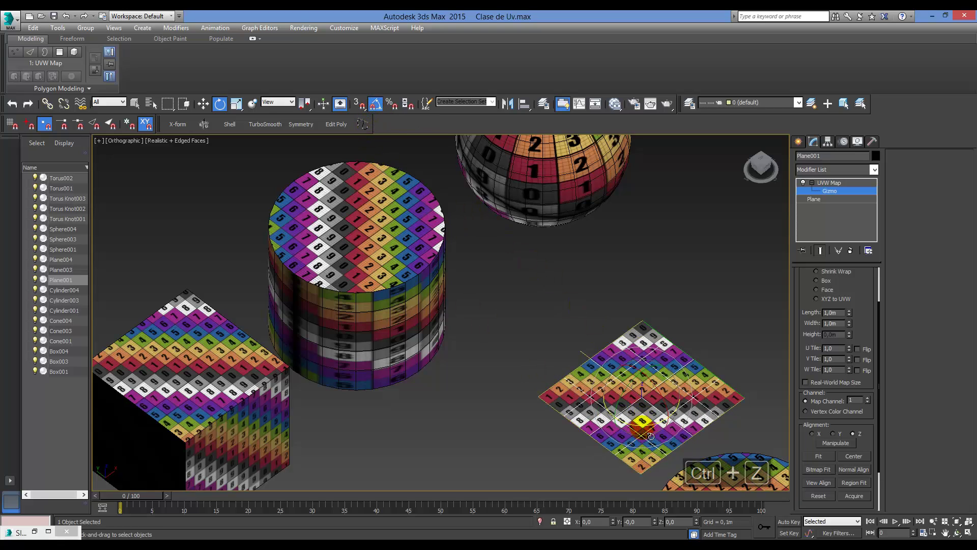
drag(655, 434, 589, 399)
right_click(589, 399)
click(813, 200)
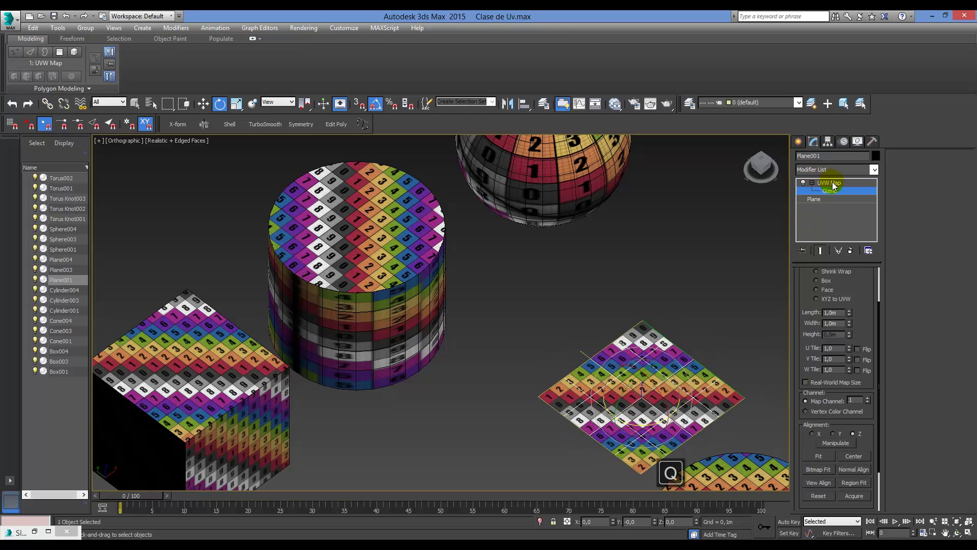
click(813, 183)
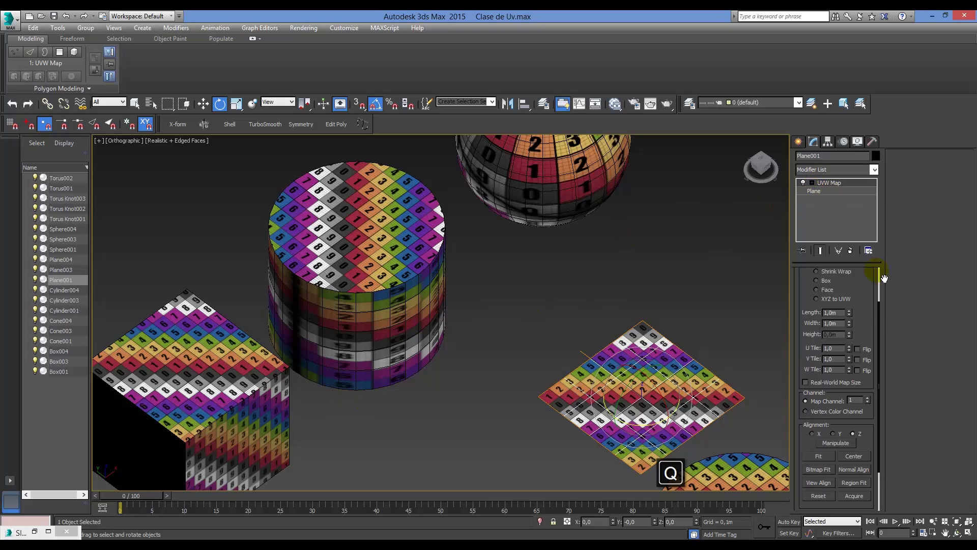
- Review Plane001's UVW Map mapping, alignment and seam display options beside the neighbouring textured primitives
scroll(845, 305, up, 3)
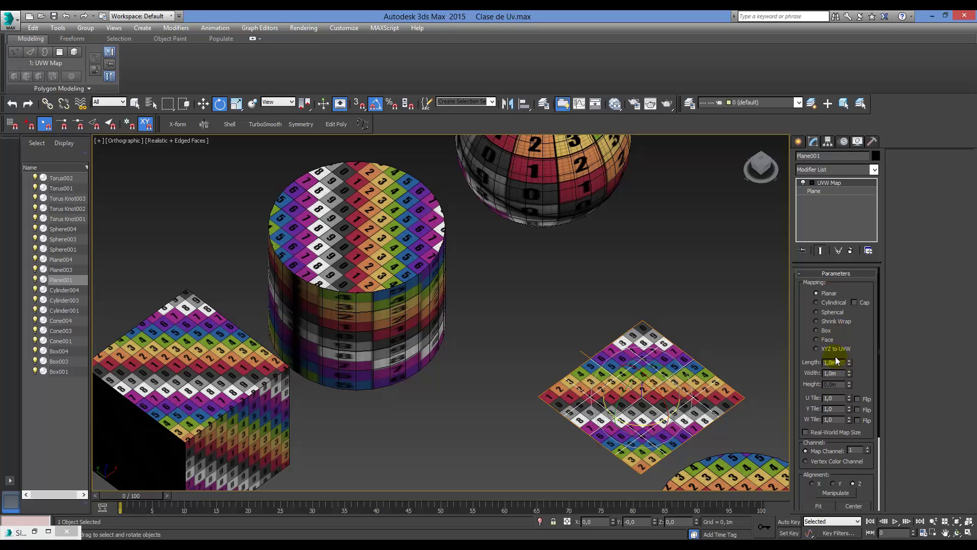
drag(871, 478, 866, 359)
scroll(516, 386, down, 5)
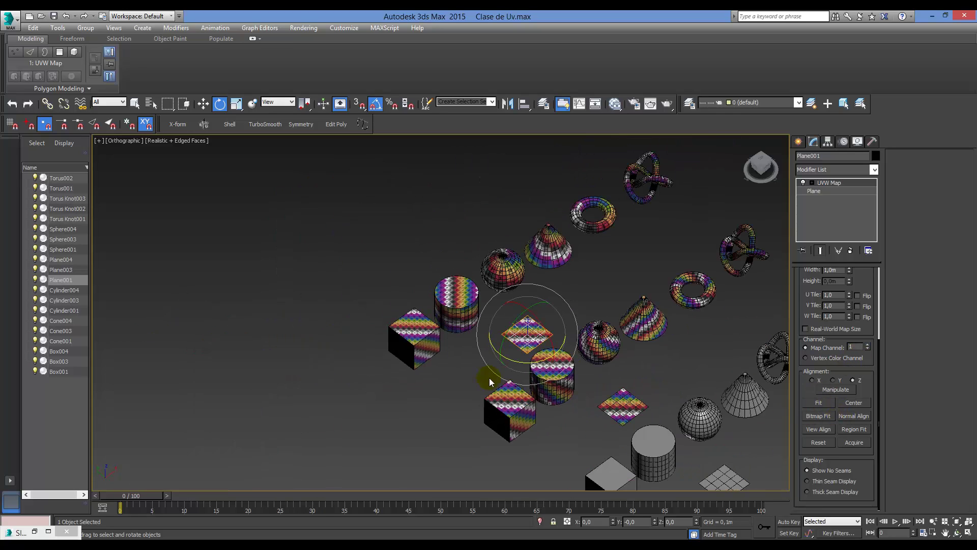
scroll(447, 354, up, 5)
alt+middle_drag(447, 356, 531, 389)
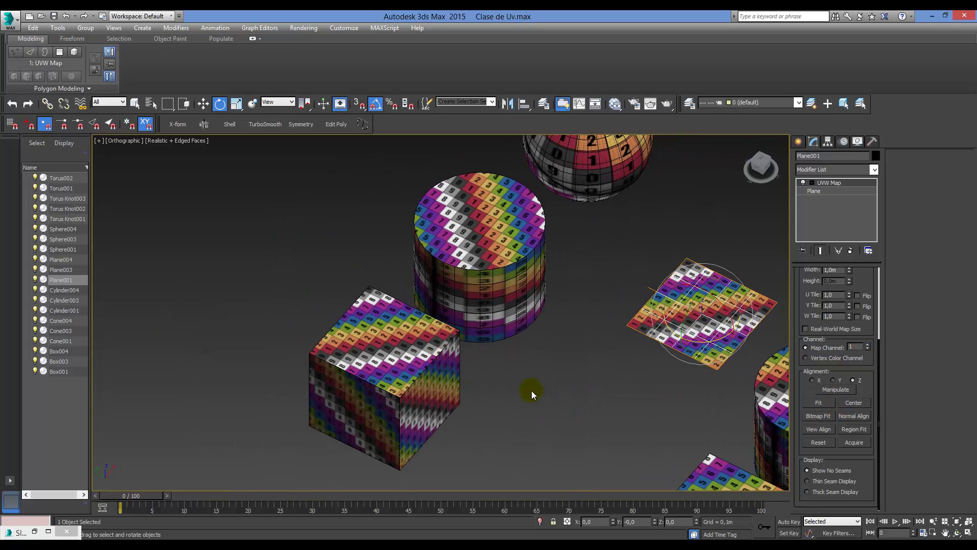
click(618, 445)
click(708, 330)
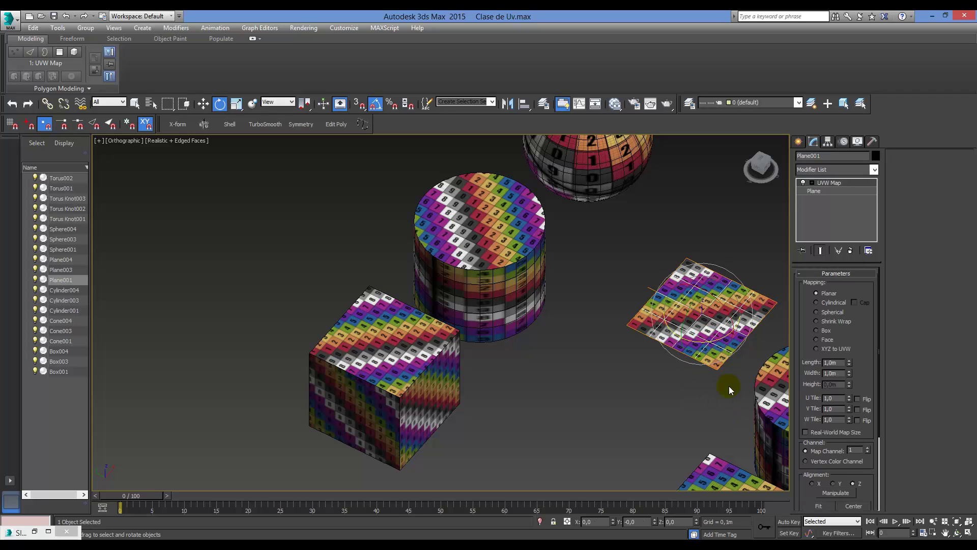
- Apply Bitmap Fit to Plane001's UVW Map using female_front.jpg from the Imágenes library
scroll(846, 451, down, 4)
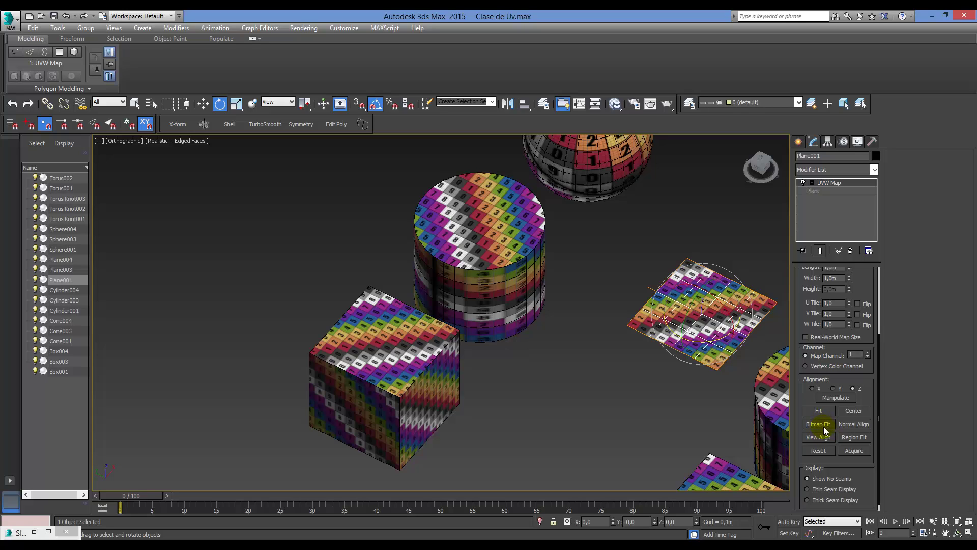
click(819, 428)
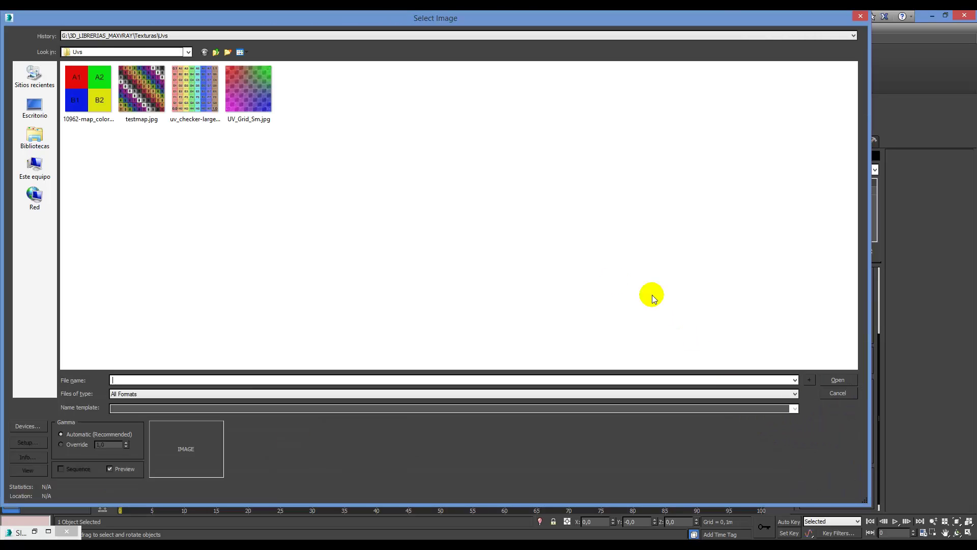
click(185, 37)
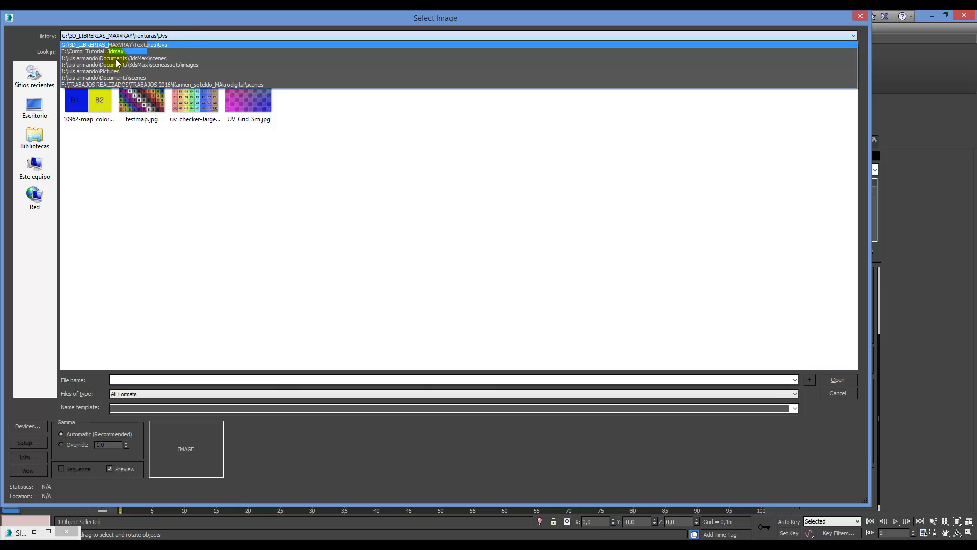
click(34, 163)
click(35, 135)
double_click(183, 87)
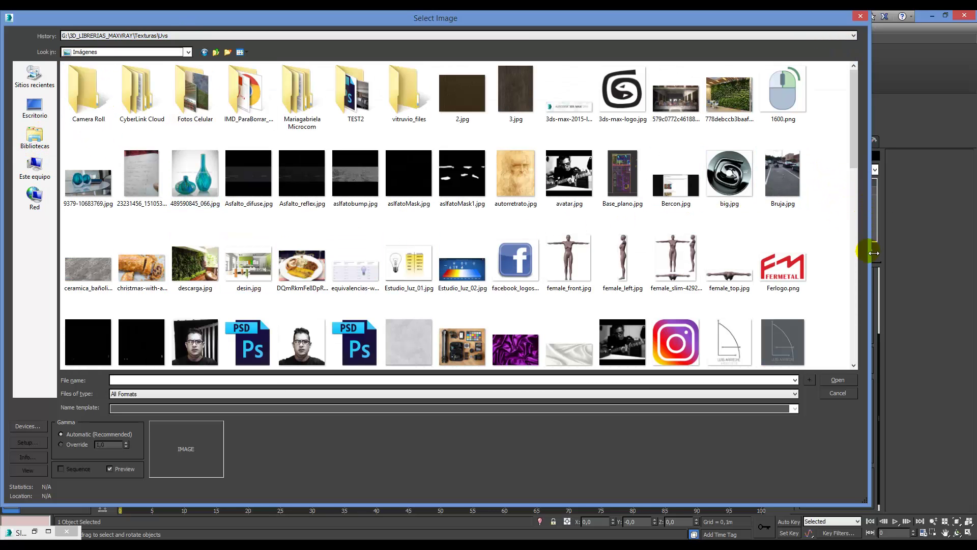
click(583, 257)
click(837, 380)
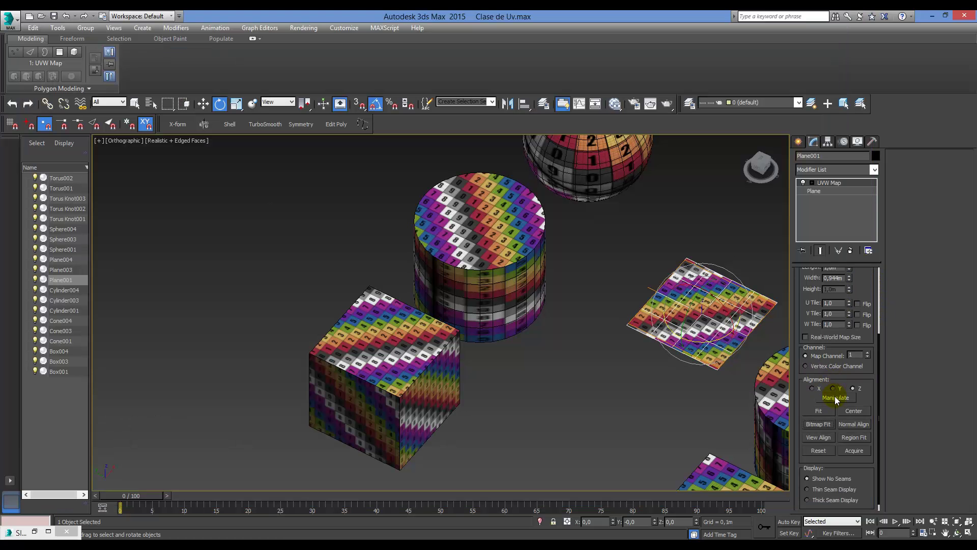
- Duplicate the uvwmap material with its testmap.jpg bitmap in the Slate Material Editor, placing the copy above the original
key(m)
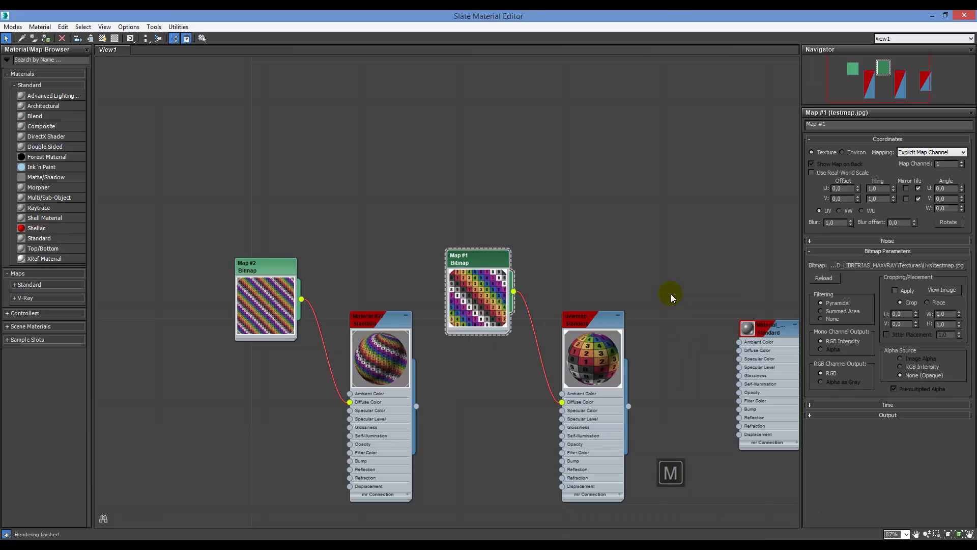
middle_drag(725, 316, 722, 343)
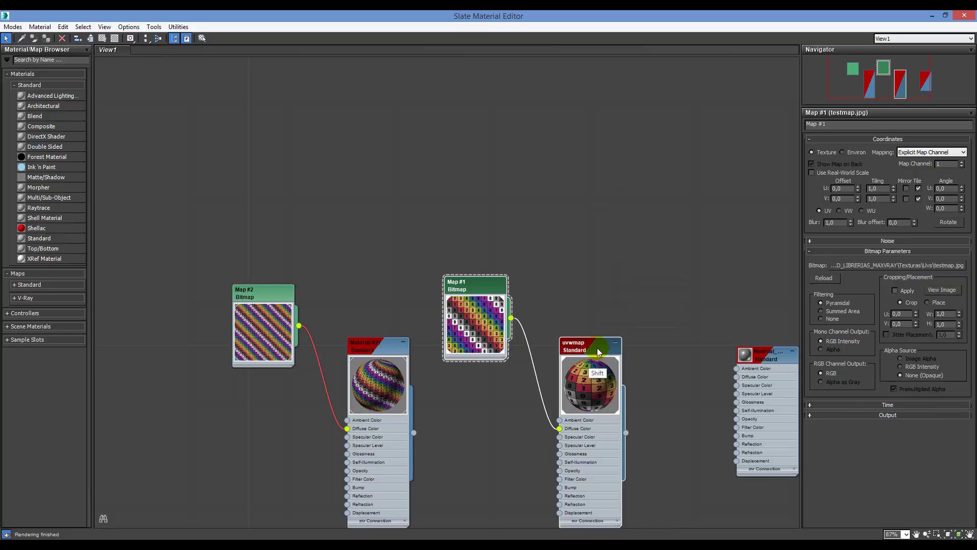
mouse_move(597, 347)
shift+mouse_down()
mouse_move(592, 230)
mouse_move(613, 88)
shift+mouse_up()
middle_drag(628, 185, 631, 222)
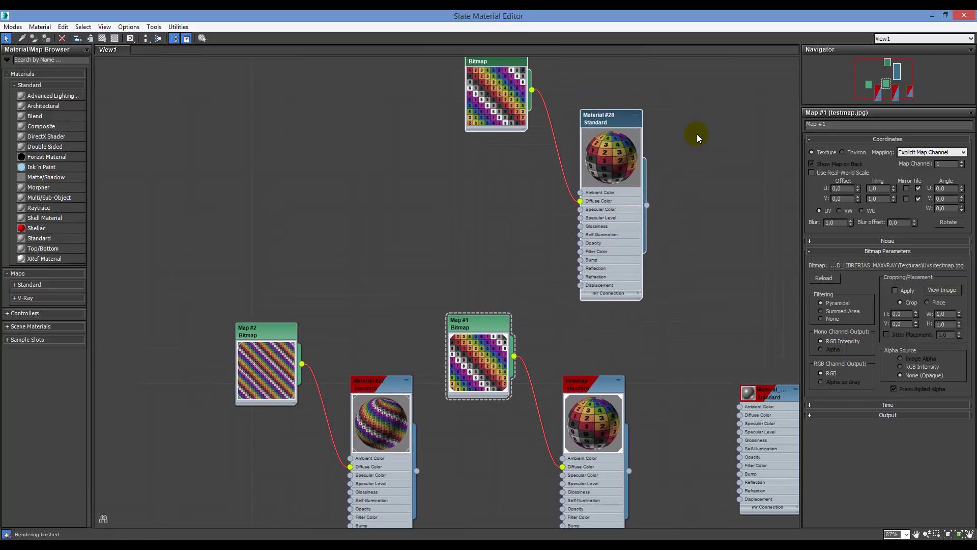
- Replace the duplicated material's testmap.jpg bitmap with female_front.jpg from the Imágenes library
click(698, 137)
middle_drag(580, 159, 585, 264)
double_click(513, 158)
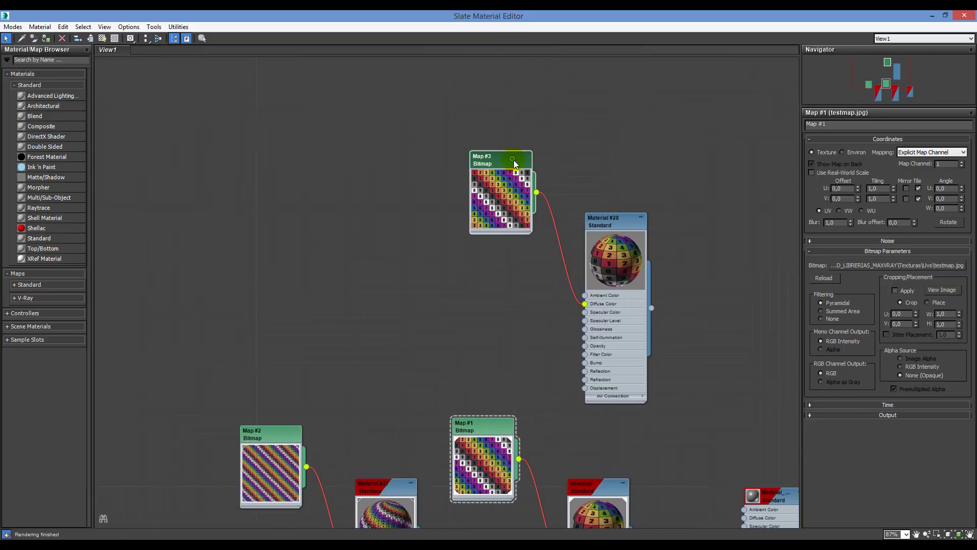
click(949, 265)
click(35, 139)
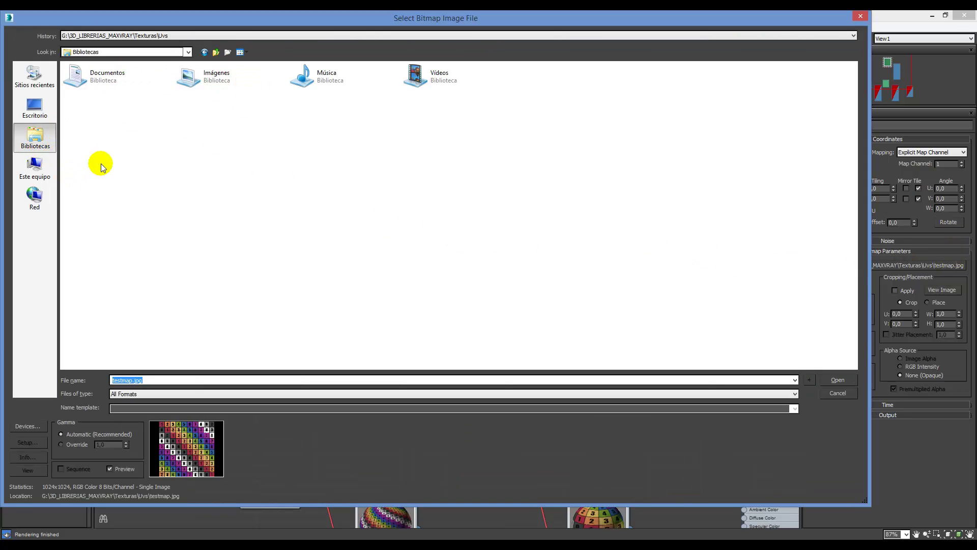
click(192, 76)
click(540, 316)
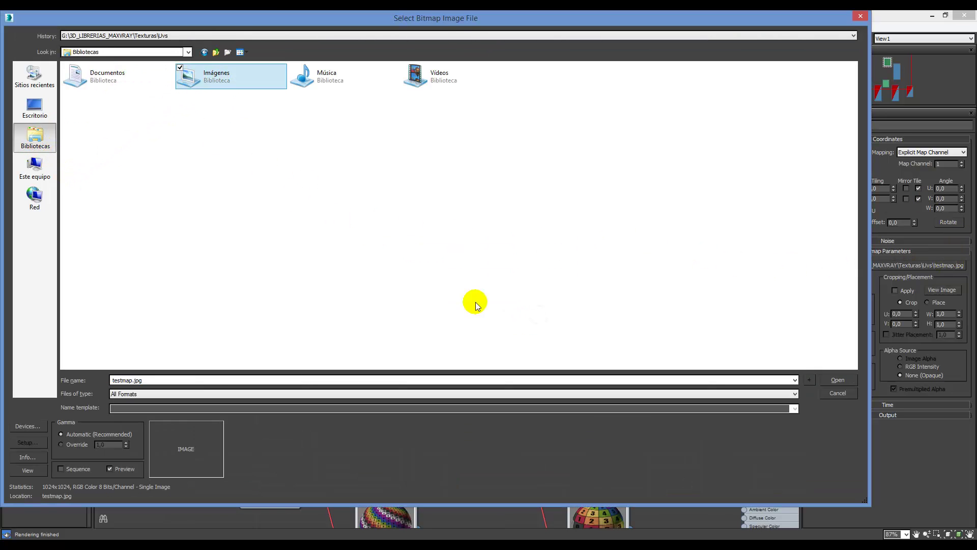
double_click(203, 90)
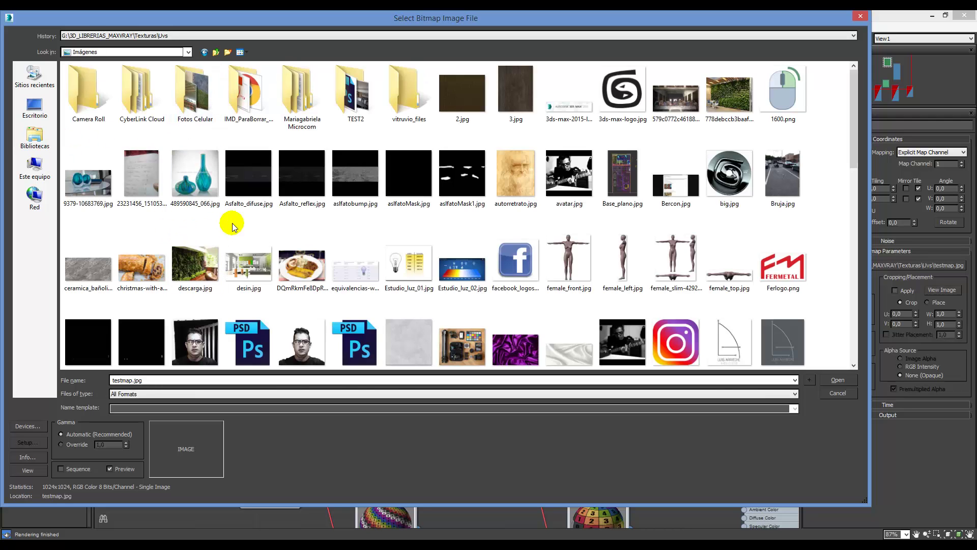
key(Escape)
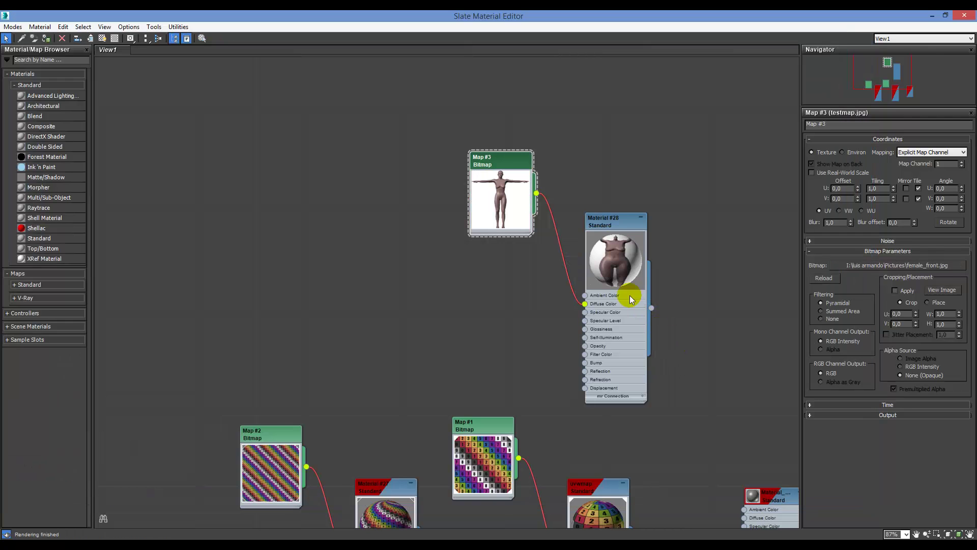
- Assign the female_front material to Plane001, show its map in the viewport, and minimize the material editor
click(612, 224)
click(103, 38)
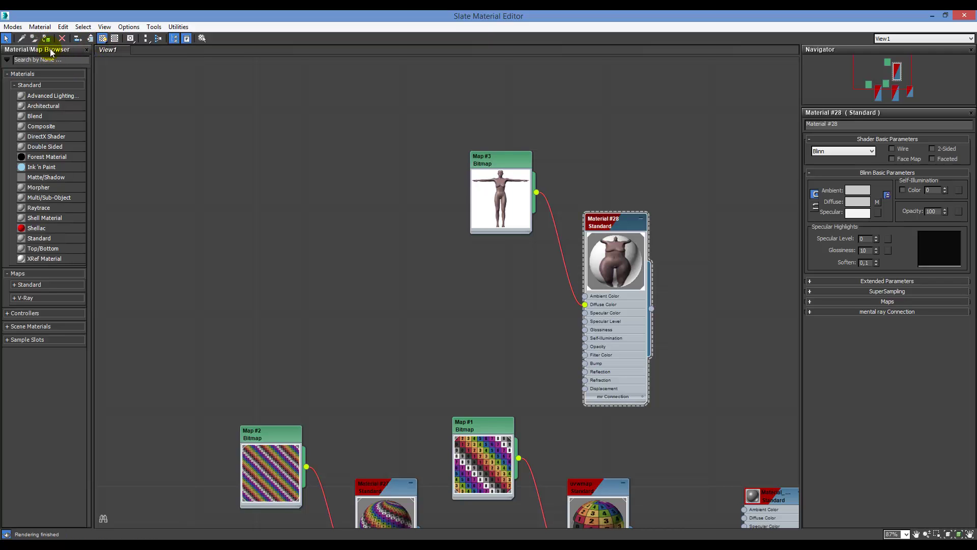
click(936, 15)
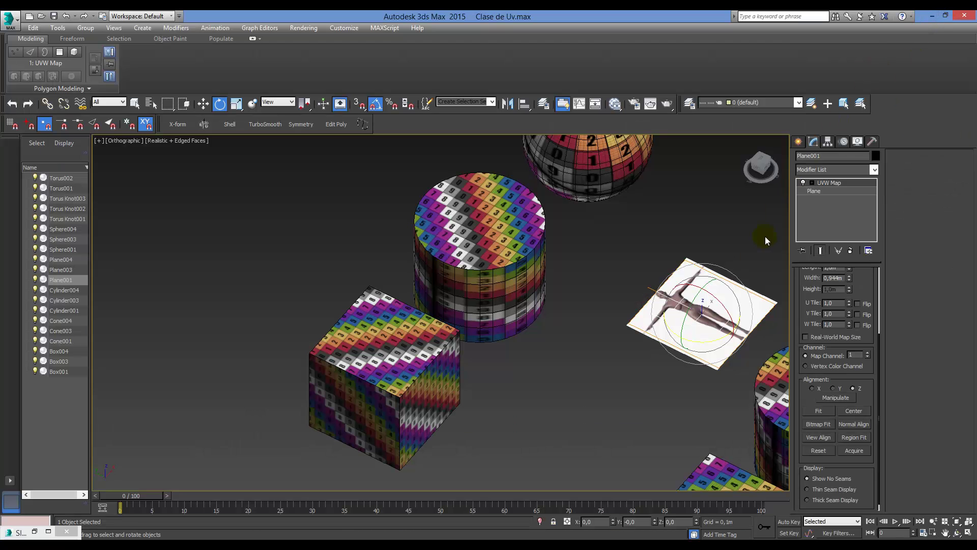
- Remove the UVW Map modifier from Plane001 while viewing the plane from the top
mouse_move(713, 313)
alt+middle_down()
mouse_move(726, 325)
mouse_move(714, 333)
mouse_move(726, 305)
alt+middle_up()
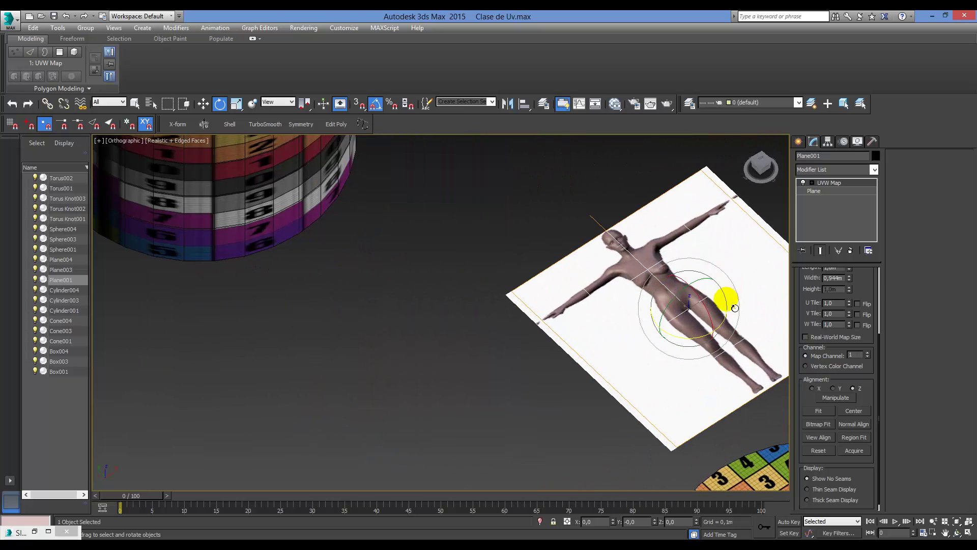
key(t)
key(z)
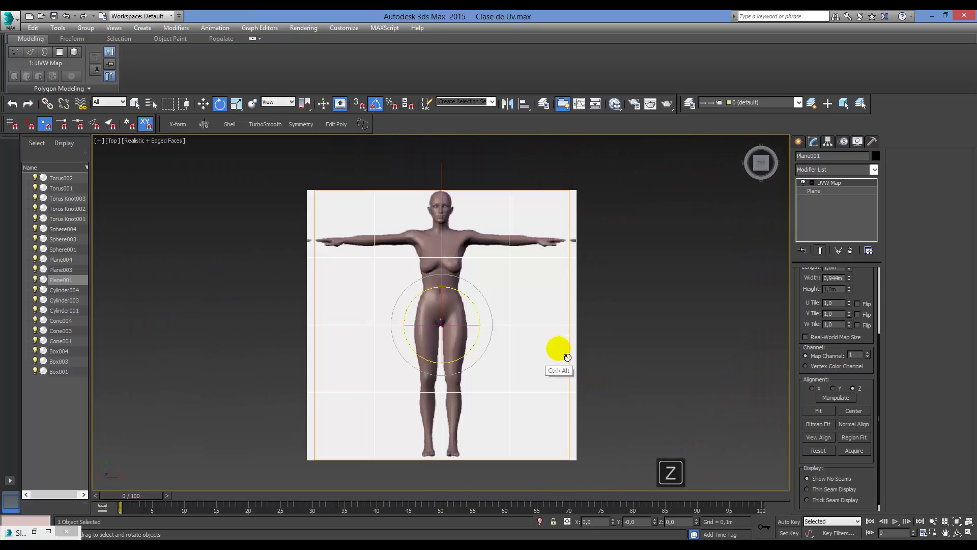
key(z)
scroll(592, 366, up, 2)
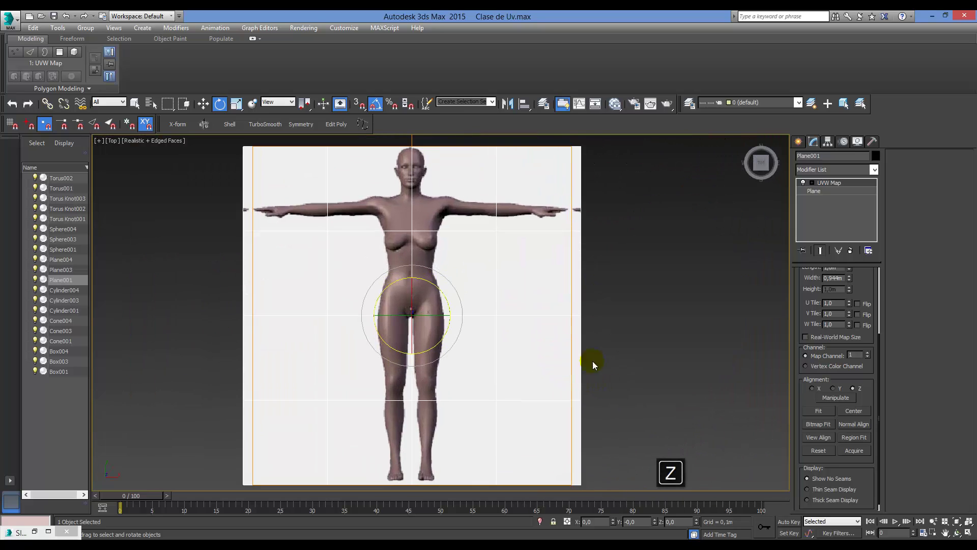
click(853, 252)
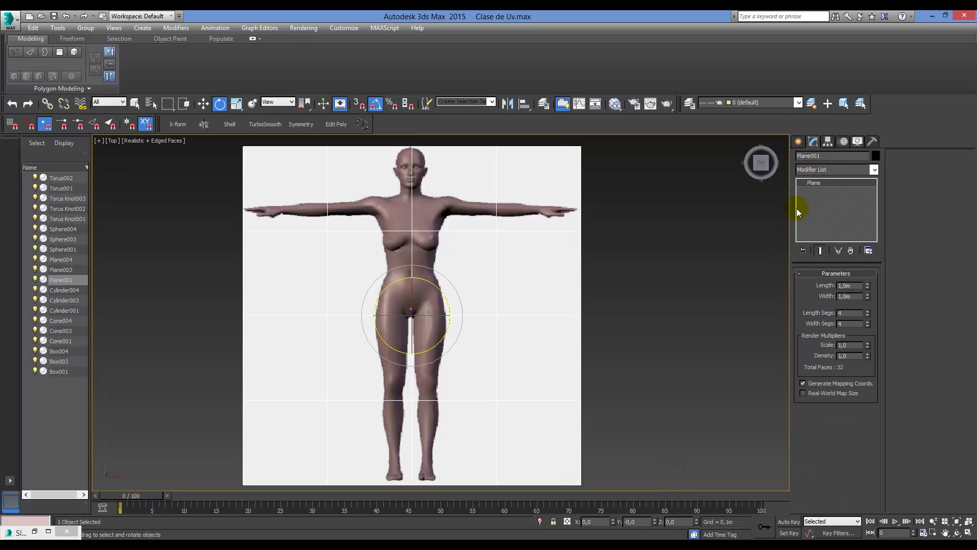
- Add a new UVW Map modifier to Plane001 and set its mapping to Spherical
click(839, 171)
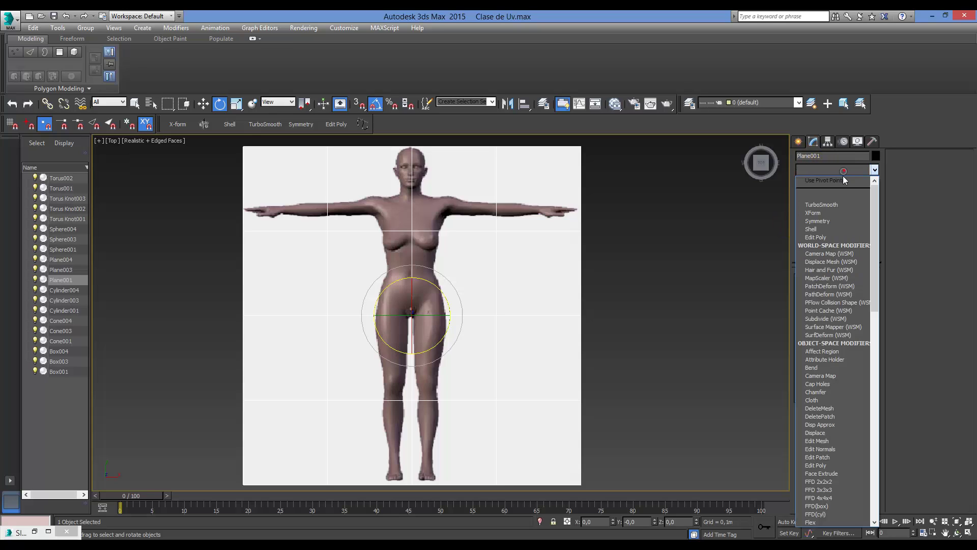
key(u)
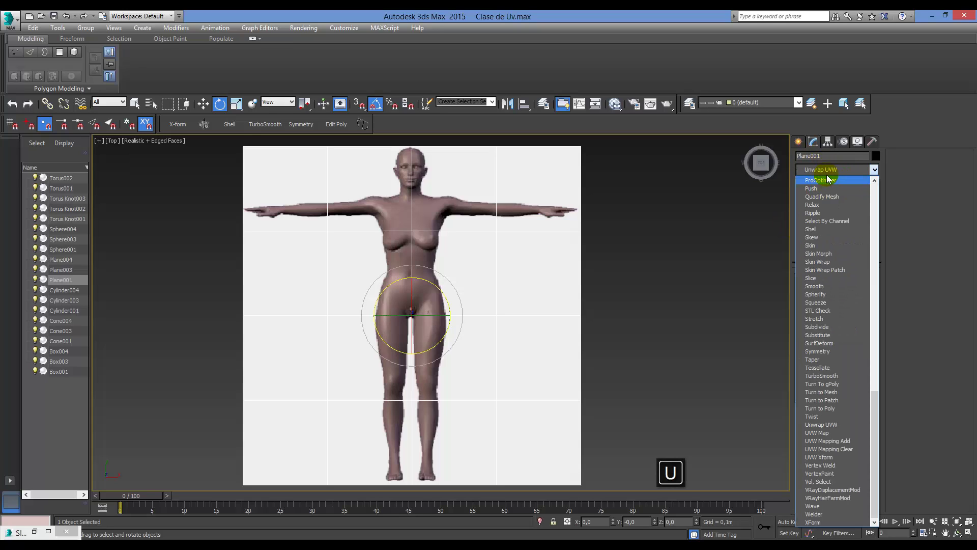
click(841, 432)
click(838, 311)
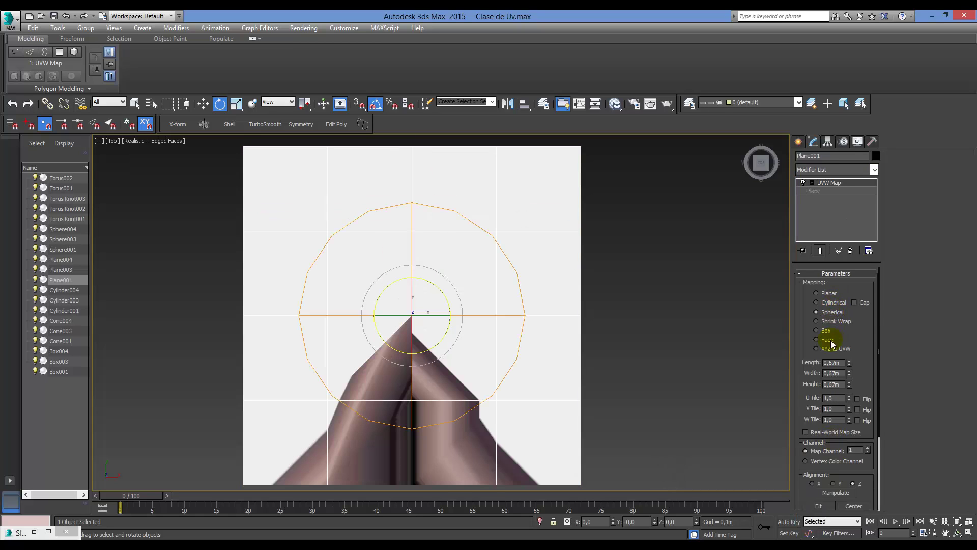
- Enter the UVW Map's Gizmo sub-object level and move the spherical gizmo off-centre toward the plane's edge
alt+middle_drag(572, 322, 507, 358)
key(w)
drag(422, 272, 327, 212)
key(ctrl+z)
click(812, 182)
click(828, 191)
key(q)
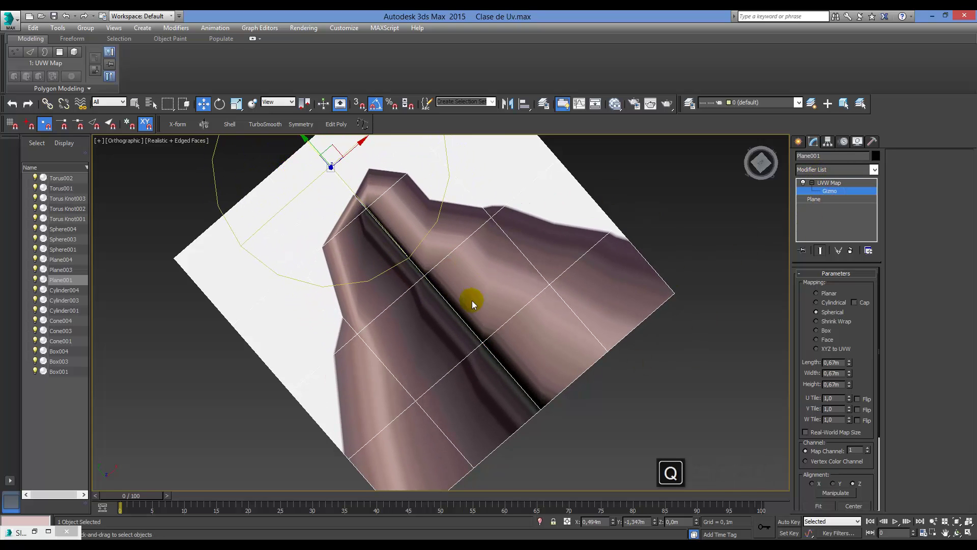
drag(472, 301, 568, 355)
- Switch the mapping to Planar and slide its gizmo about 0.2 m farther off the plane along the gizmo's Y axis
click(826, 295)
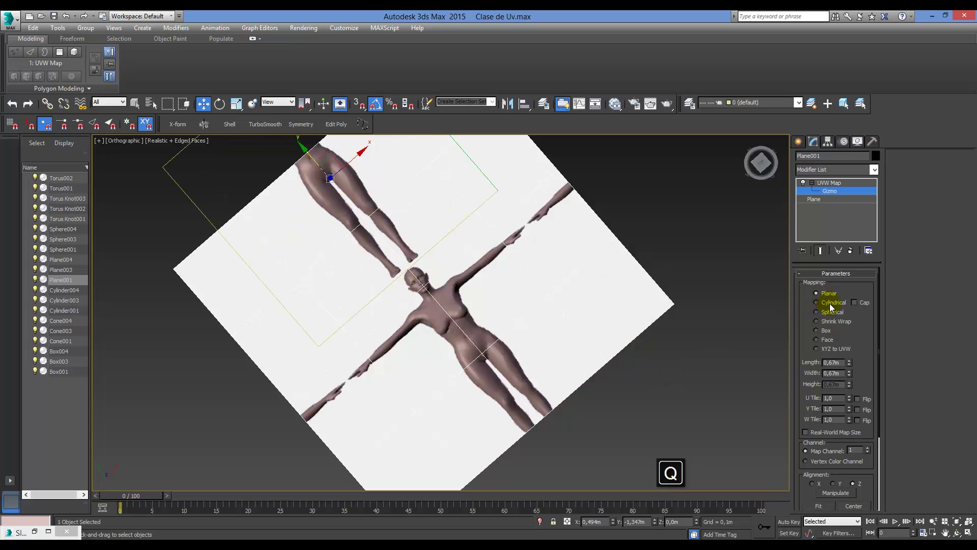
ctrl+alt+middle_drag(493, 313, 497, 307)
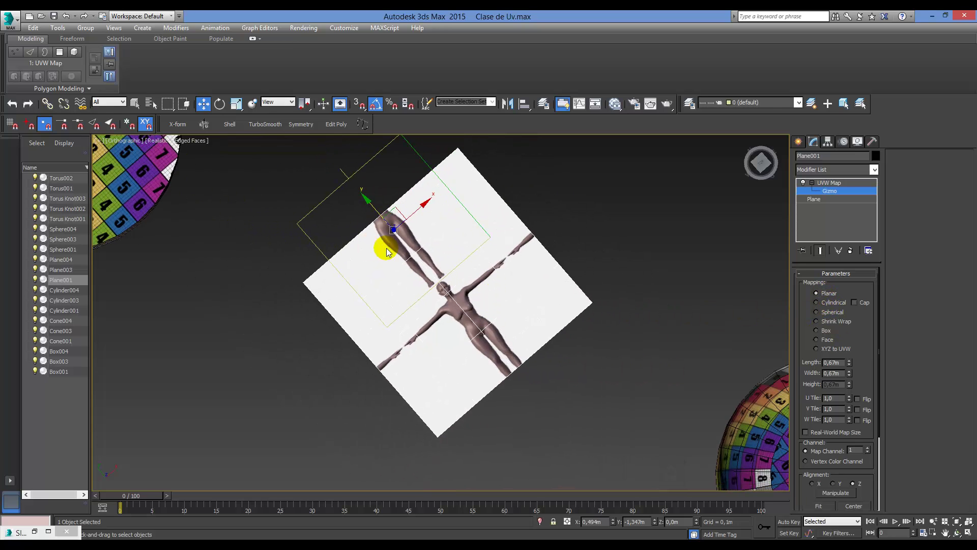
drag(386, 221, 442, 283)
key(ctrl+z)
key(ctrl+z)
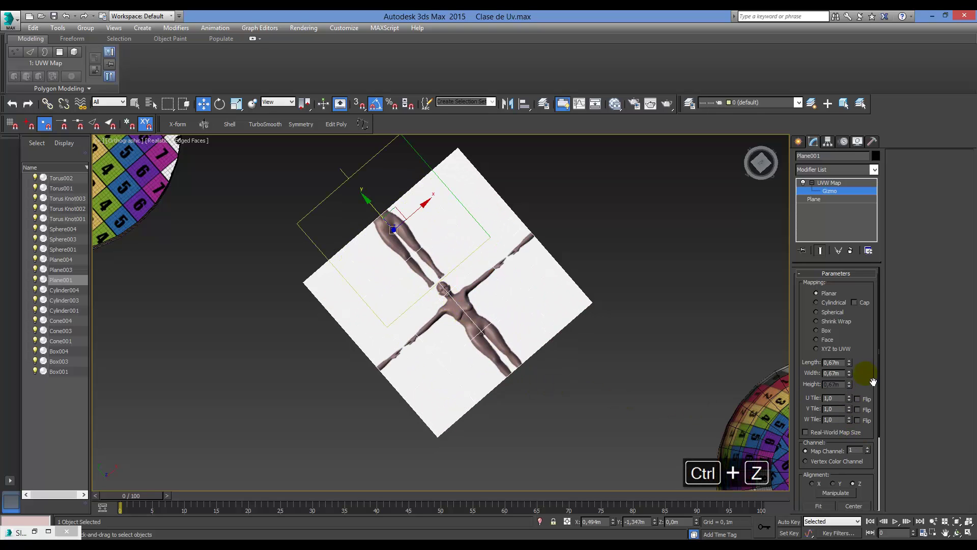
drag(375, 221, 358, 201)
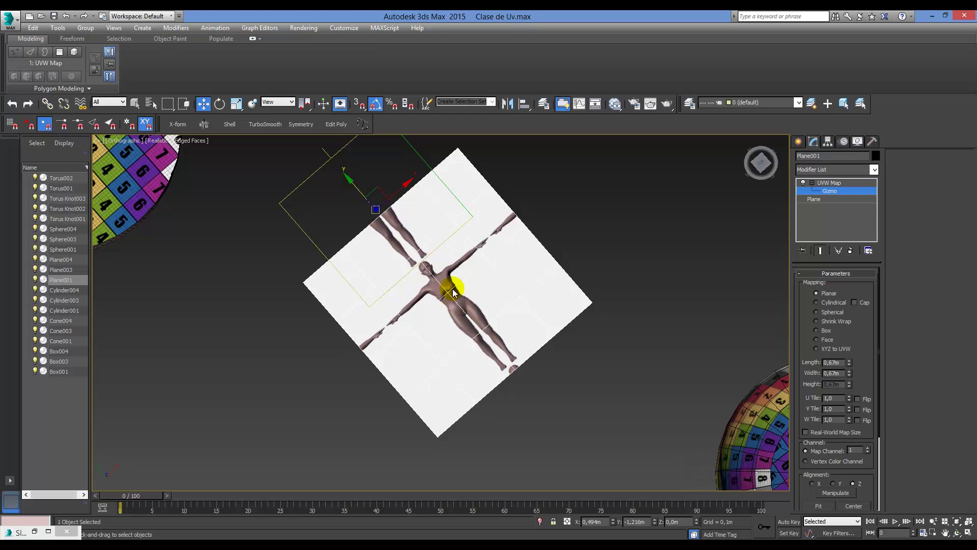
drag(362, 193, 352, 179)
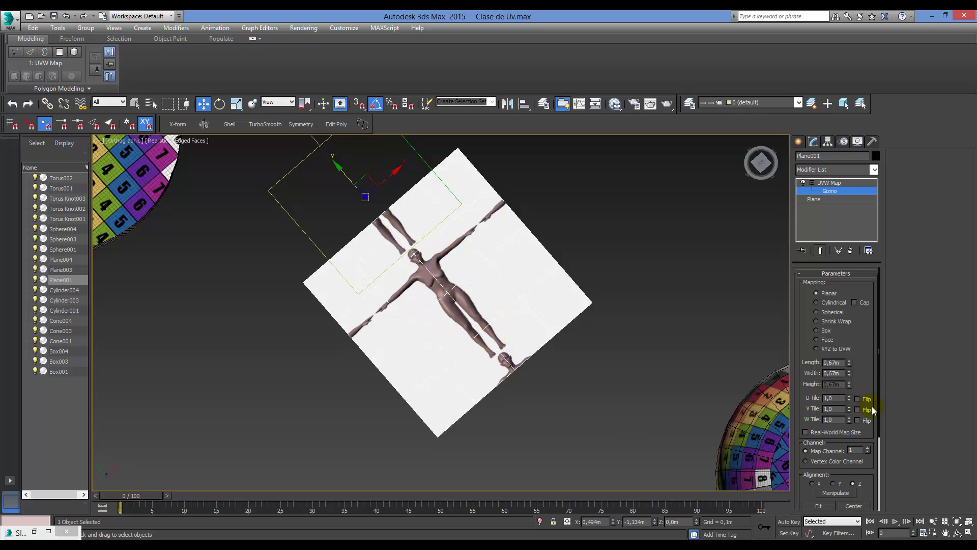
- Apply Bitmap Fit to the planar gizmo using female_front.jpg from the Imágenes library
scroll(870, 392, down, 3)
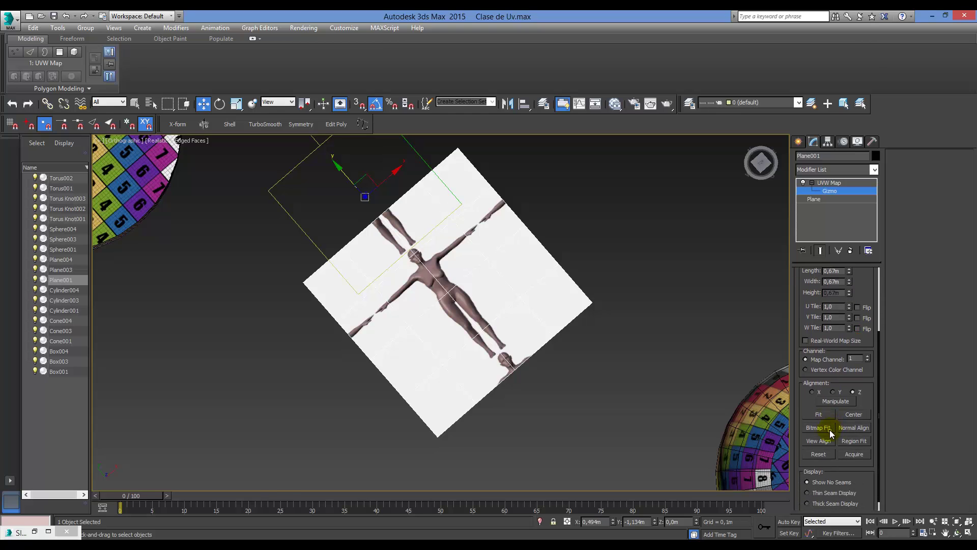
click(830, 432)
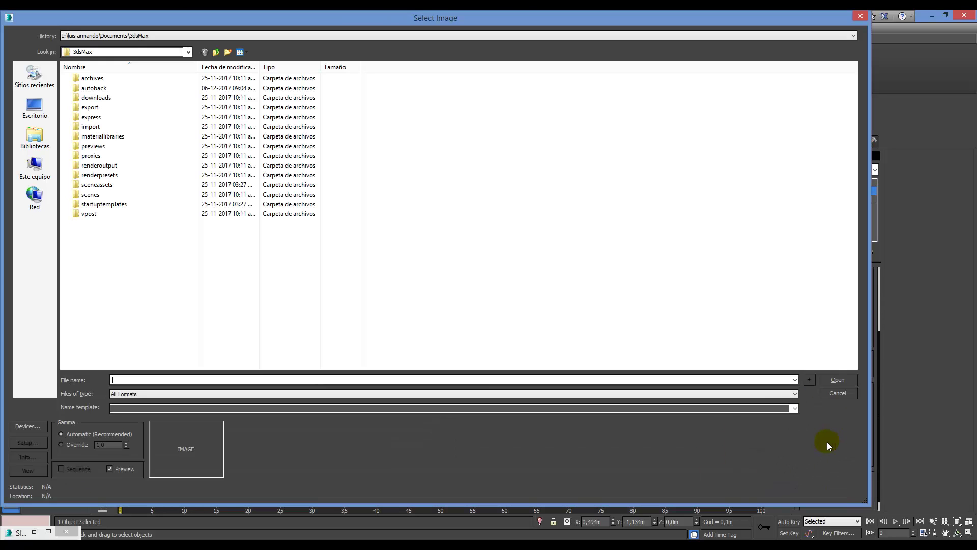
click(860, 16)
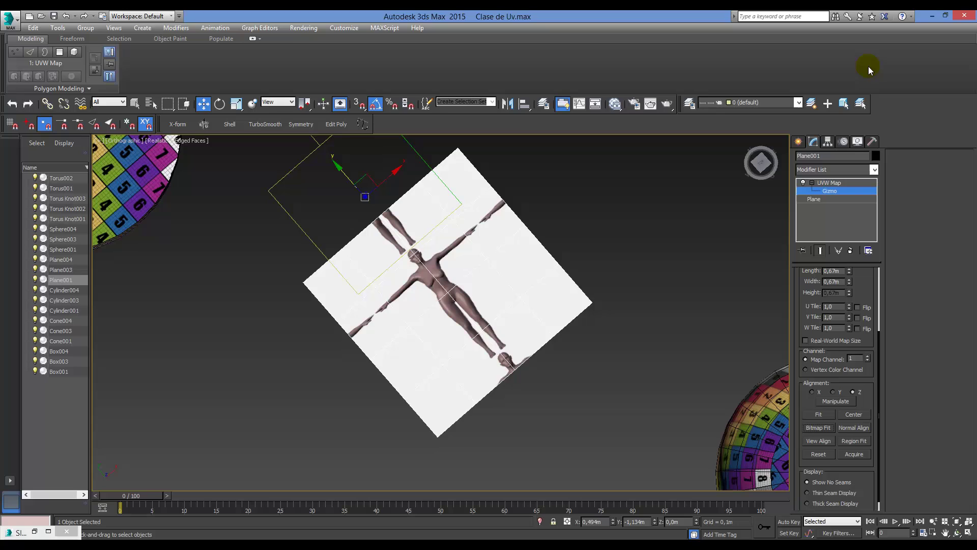
click(830, 432)
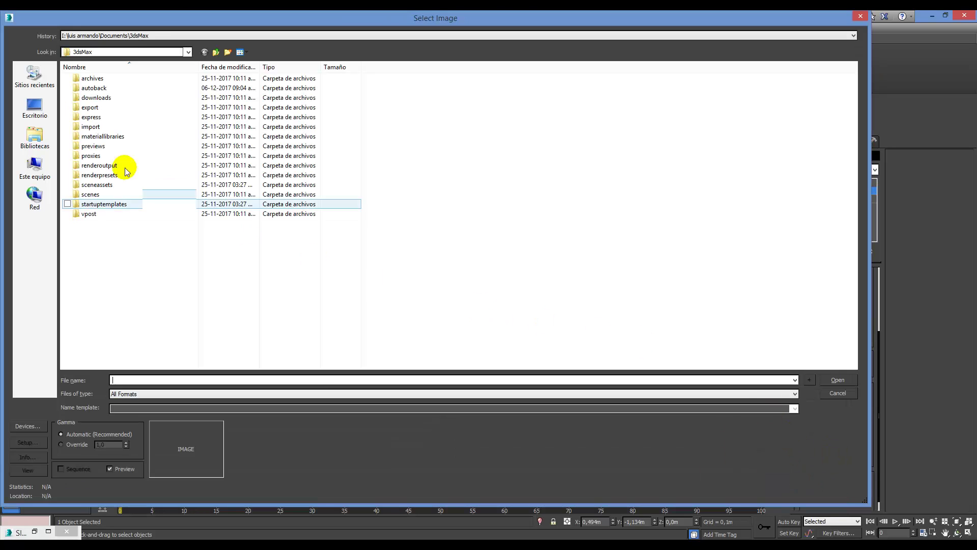
click(33, 140)
double_click(196, 83)
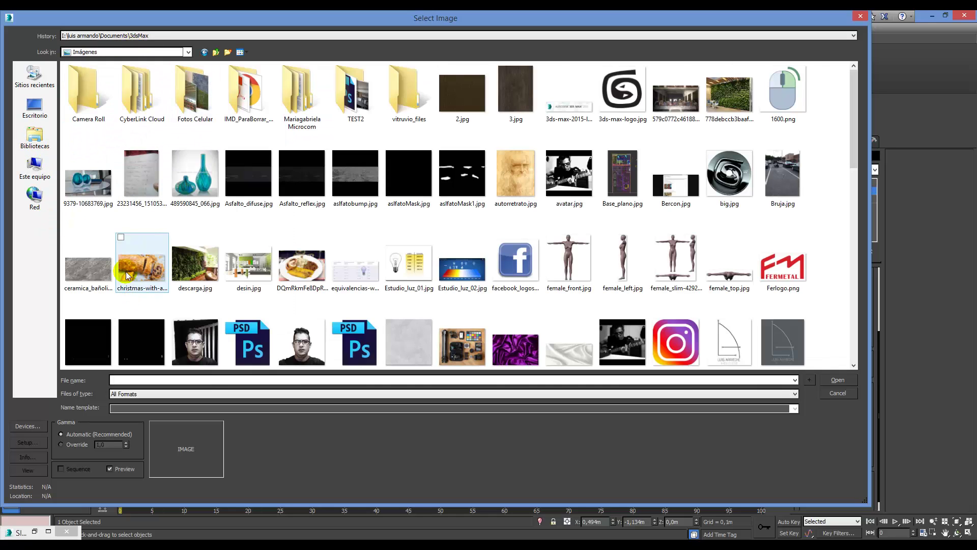
double_click(574, 251)
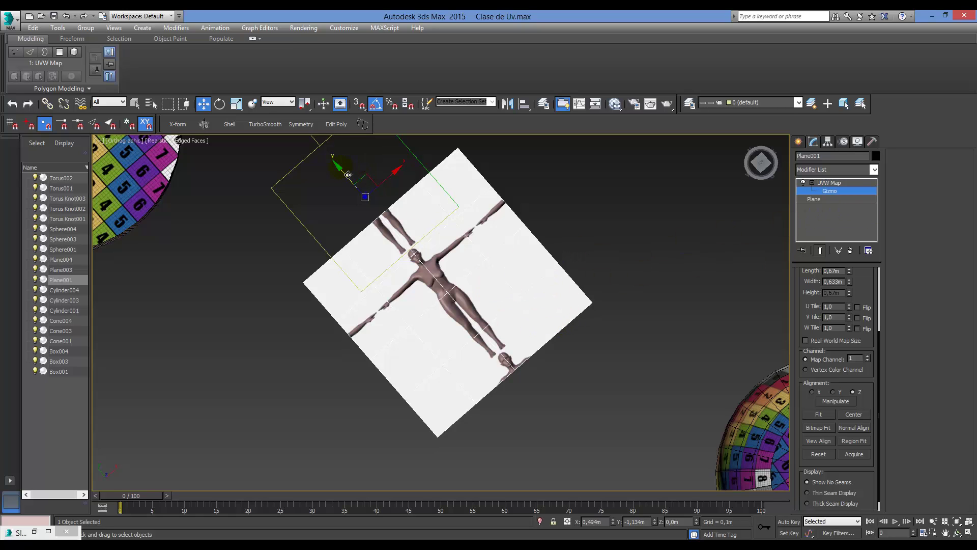
- Move the planar gizmo back over the plane along its Y axis to -1.783 m, and scale it wider
drag(348, 174, 454, 259)
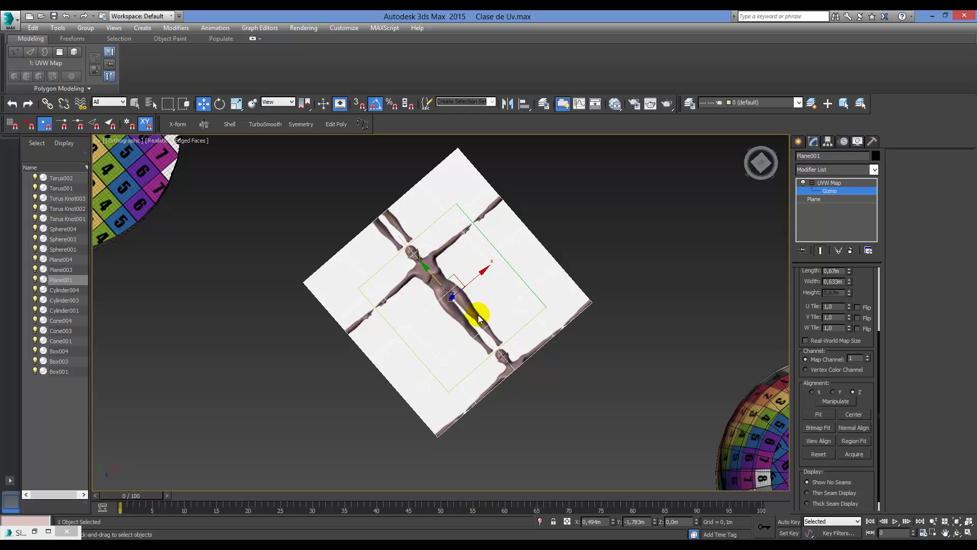
ctrl+alt+middle_drag(458, 312, 414, 236)
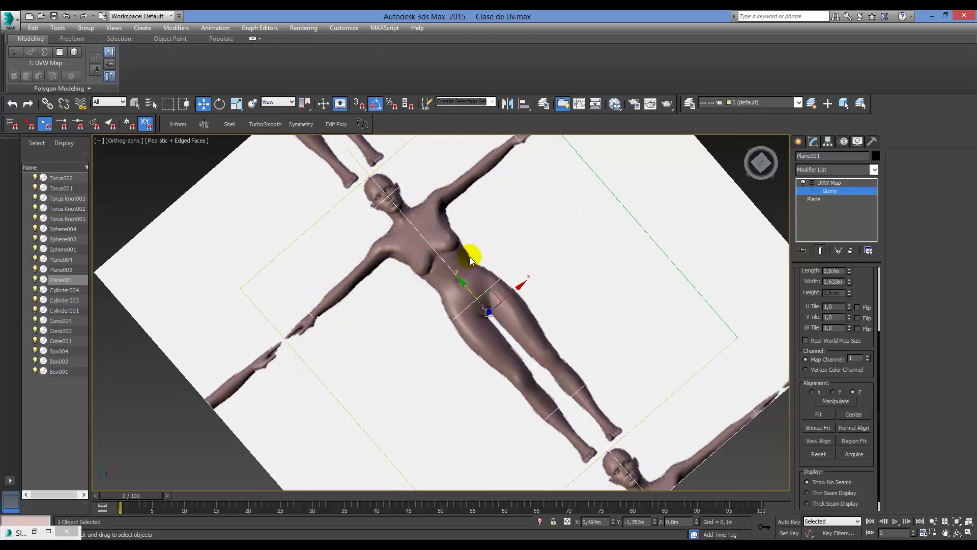
key(r)
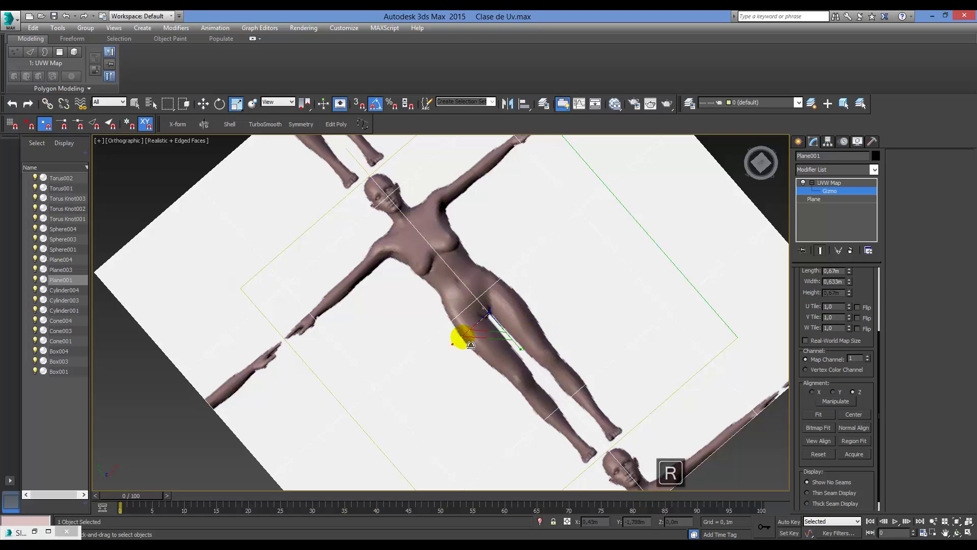
drag(460, 334, 566, 392)
key(ctrl+z)
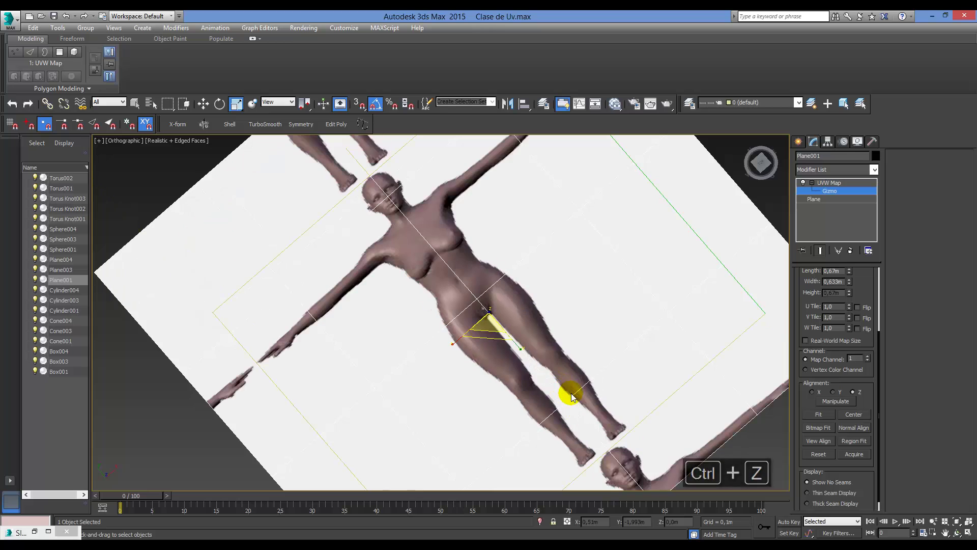
key(q)
mouse_move(526, 364)
alt+middle_down()
mouse_move(534, 387)
mouse_move(514, 331)
mouse_move(539, 371)
alt+middle_up()
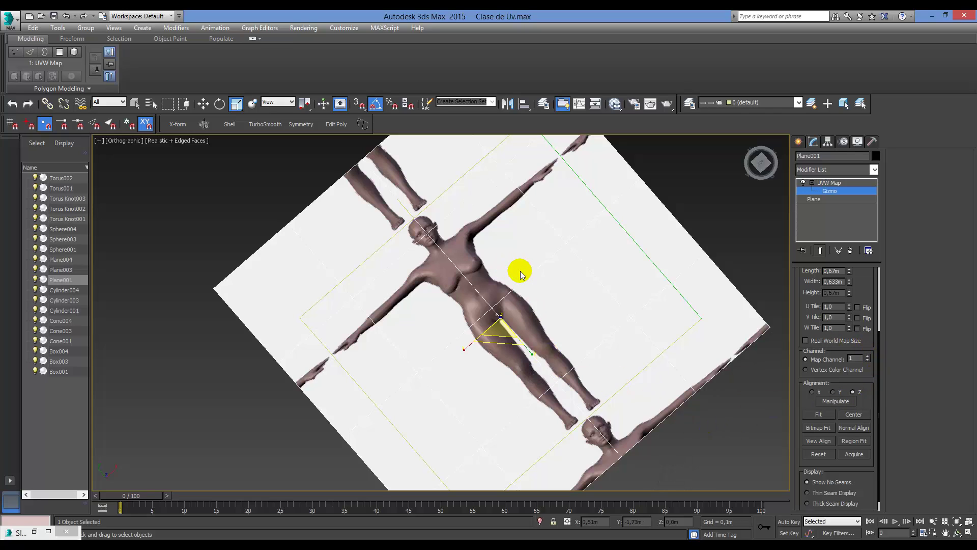
key(q)
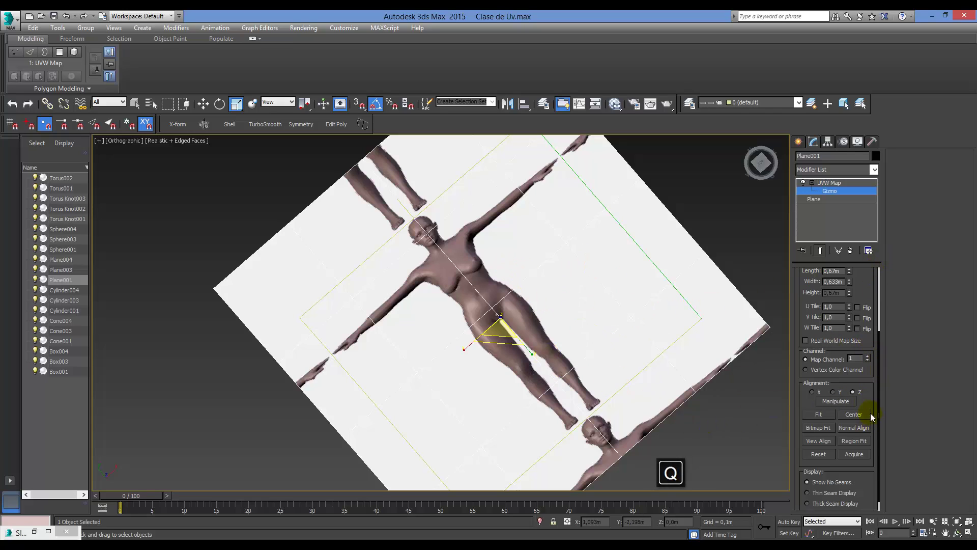
- Check the base Plane parameters of Plane001 and return to the main UVW Map modifier level
drag(878, 410, 882, 467)
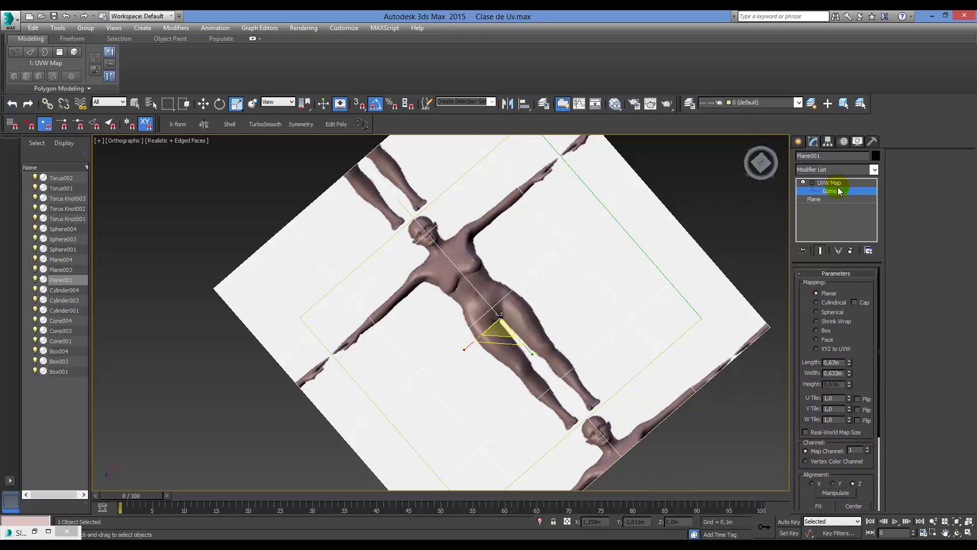
click(815, 200)
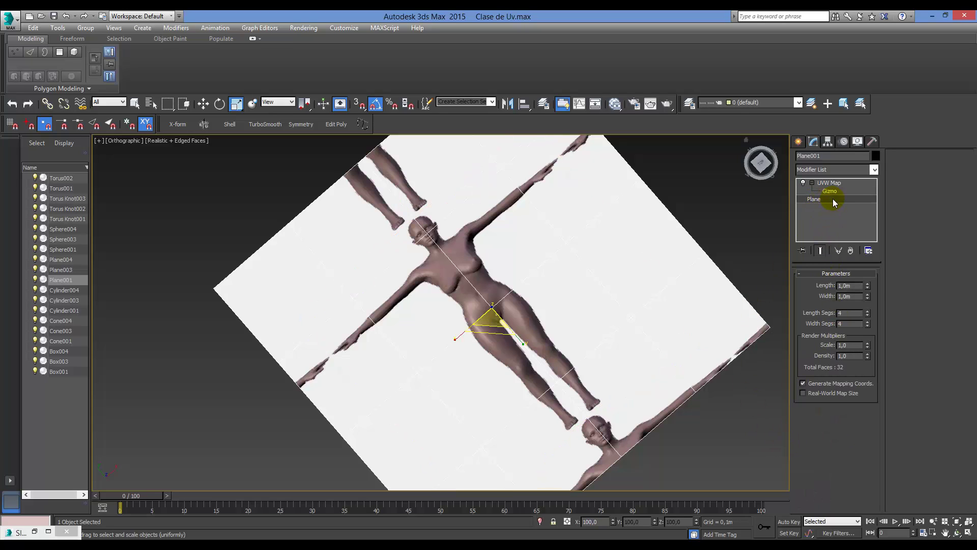
click(841, 184)
click(845, 182)
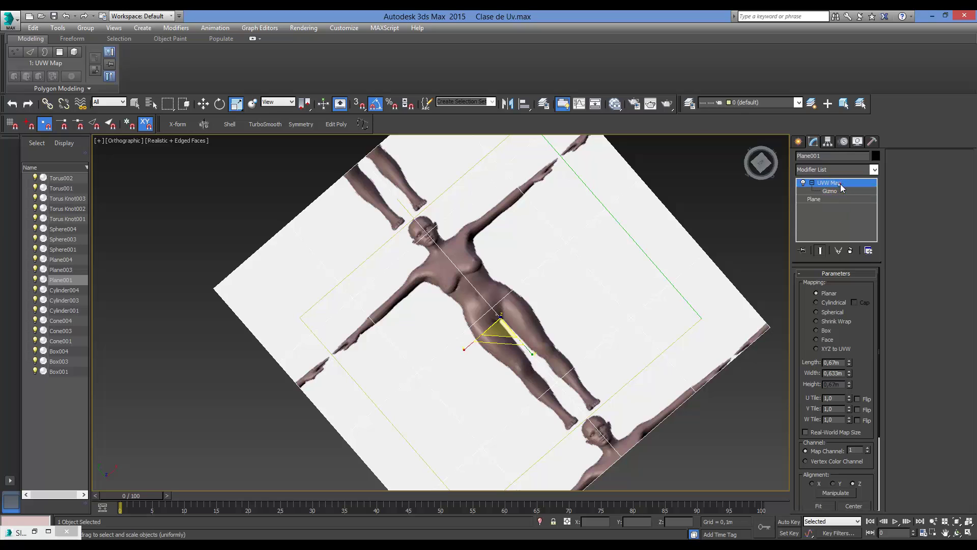
- Collapse Plane001's entire modifier stack and convert the plane to an Editable Poly
click(840, 185)
click(840, 184)
click(837, 185)
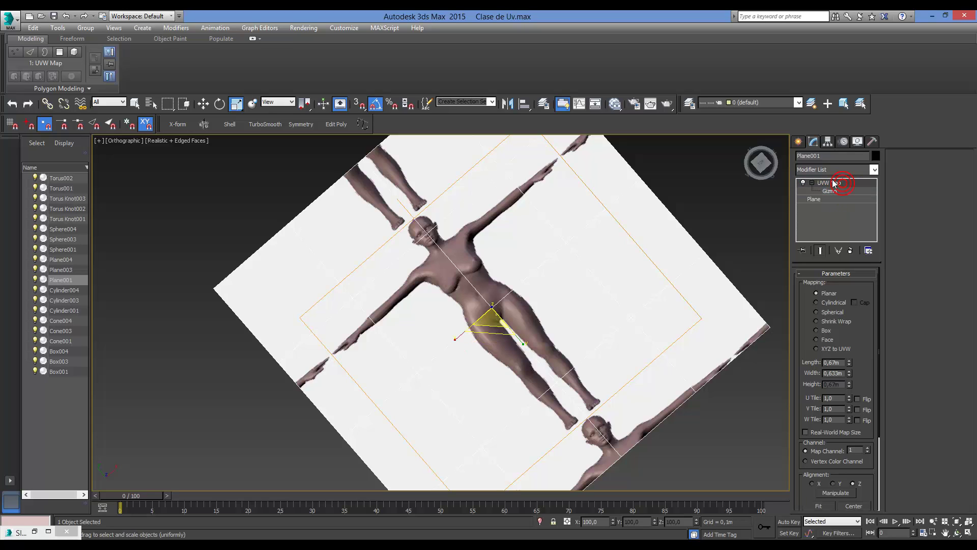
right_click(833, 183)
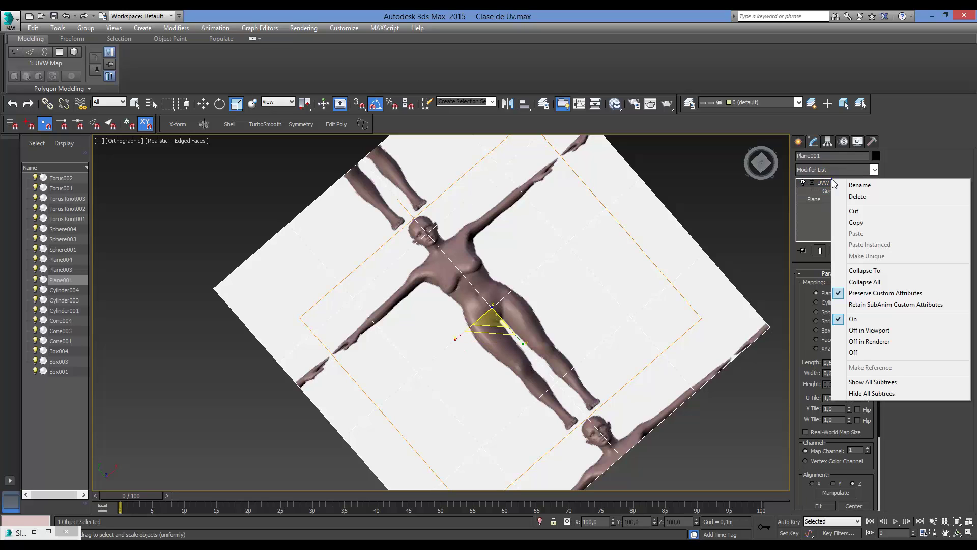
click(885, 256)
click(535, 321)
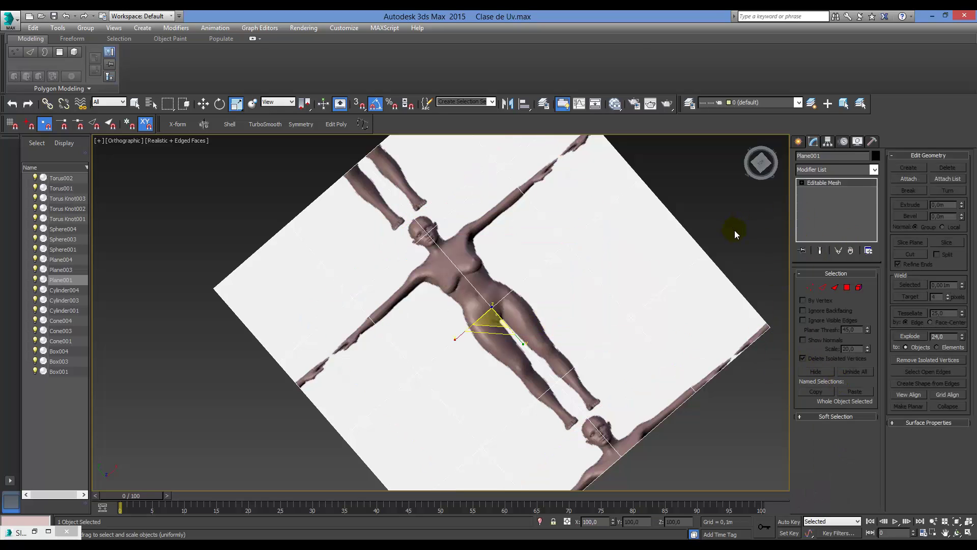
key(shift+alt+p)
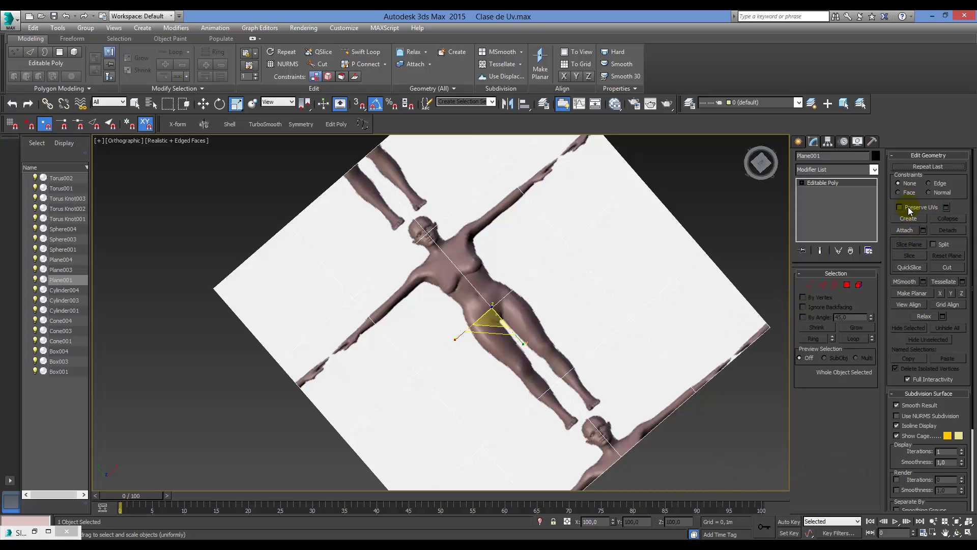
- Enable Preserve UVs and move the four border edges on the plane's positive X side inward to X 0.872 m
scroll(689, 277, down, 2)
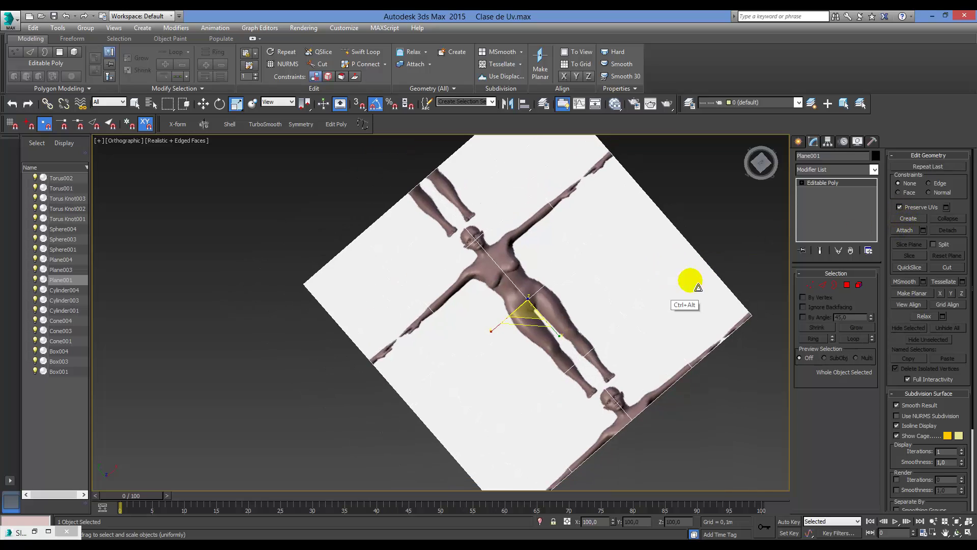
click(824, 285)
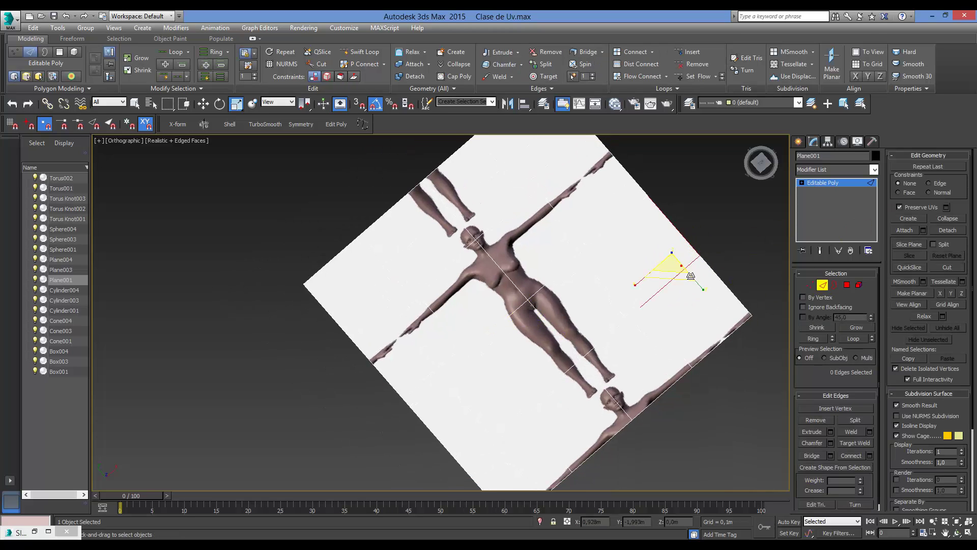
click(659, 282)
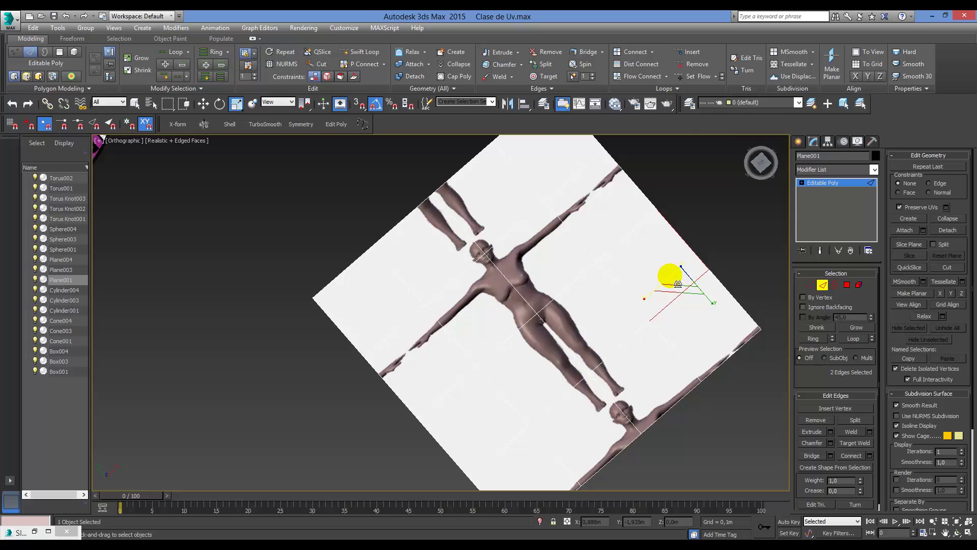
key(F3)
key(F3)
key(F4)
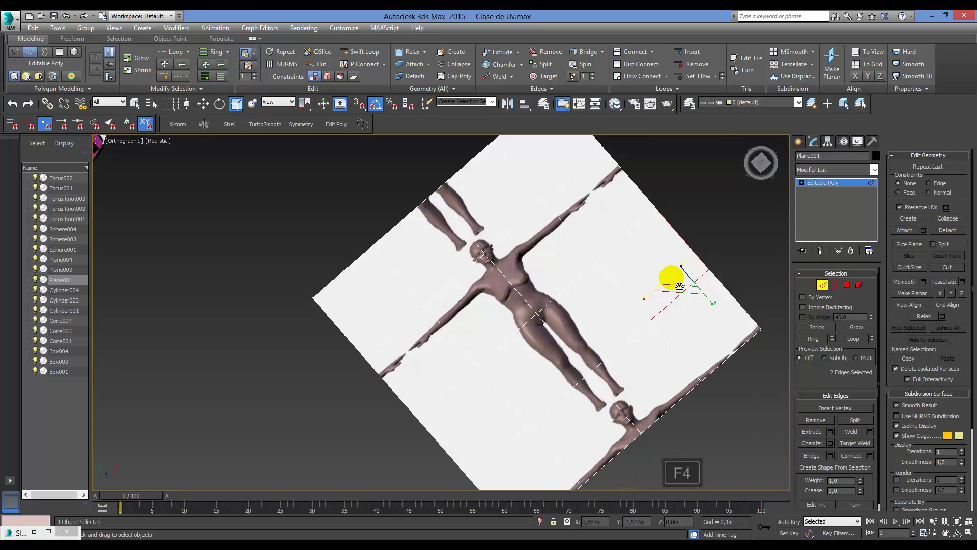
ctrl+click(735, 297)
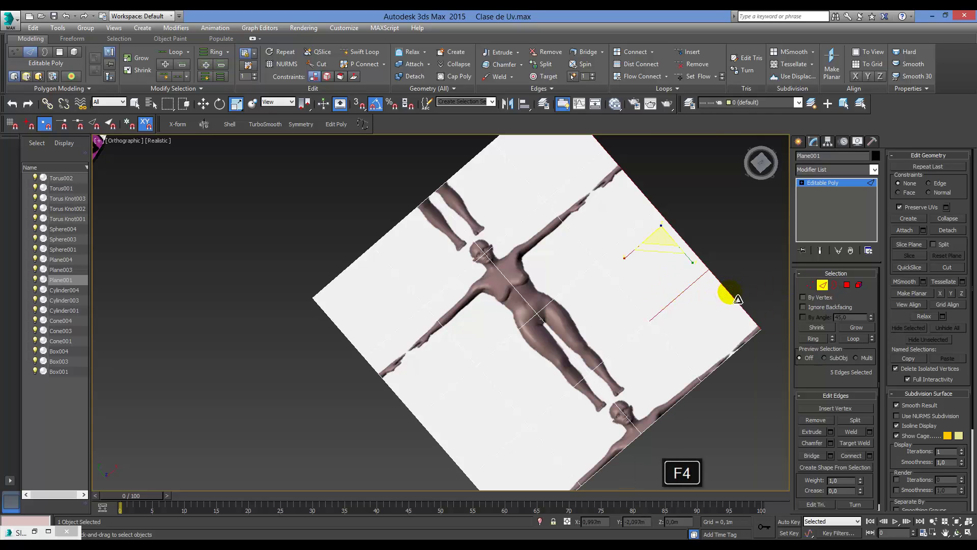
key(w)
key(F3)
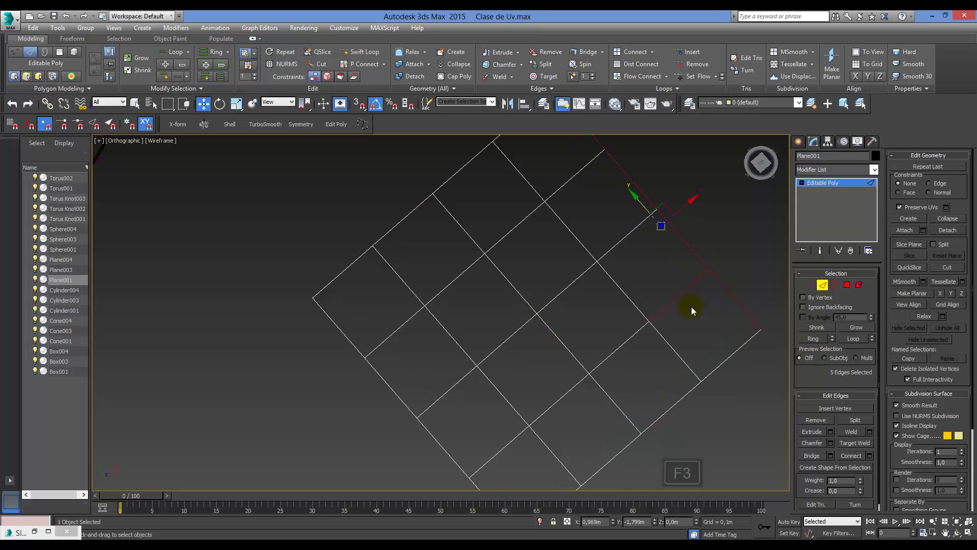
key(F3)
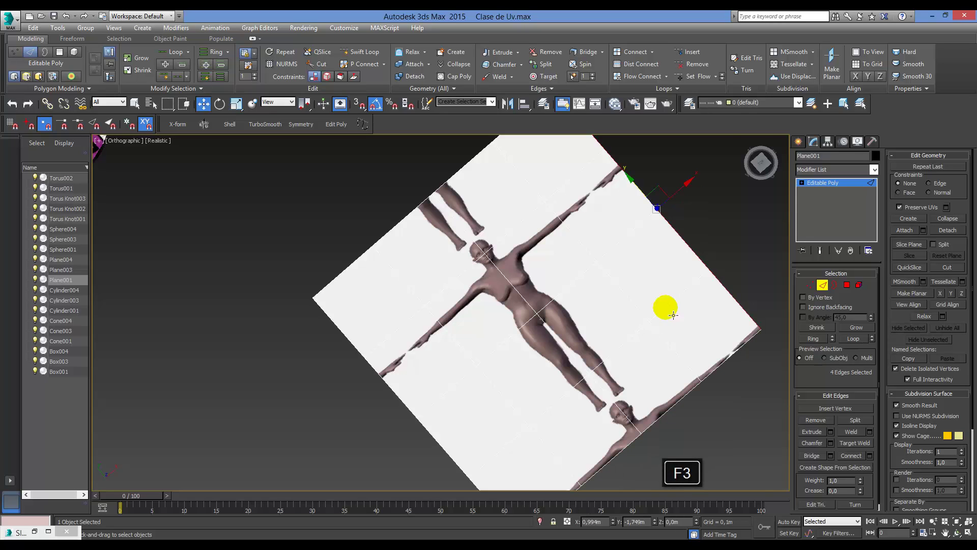
drag(691, 195, 672, 229)
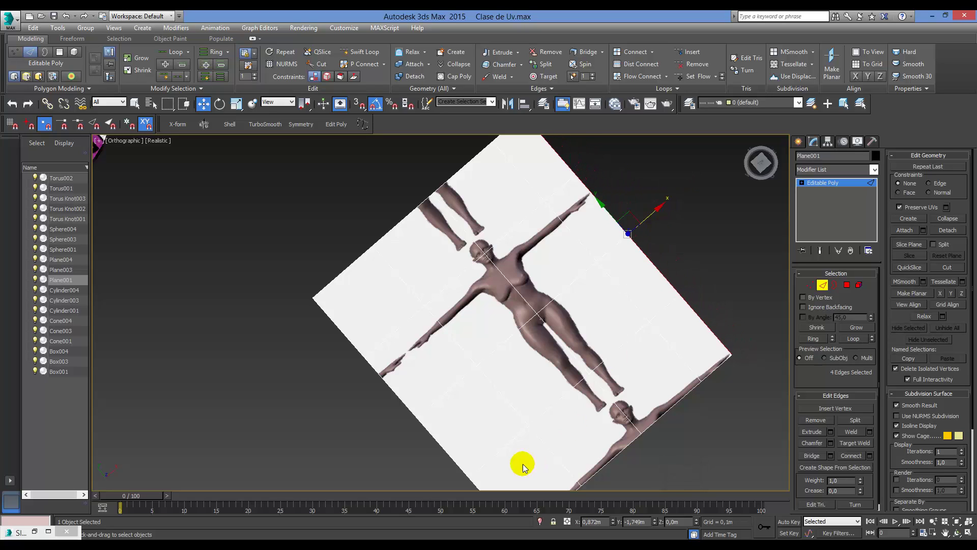
- Select the four border edges on the plane's negative X side and move them inward to the figure's fingertips
double_click(411, 413)
middle_drag(428, 440, 448, 426)
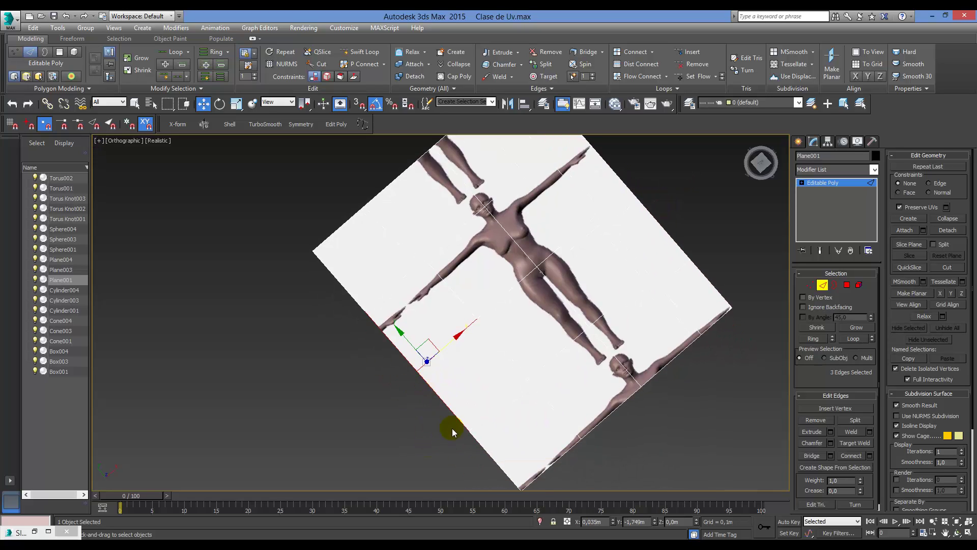
ctrl+click(453, 411)
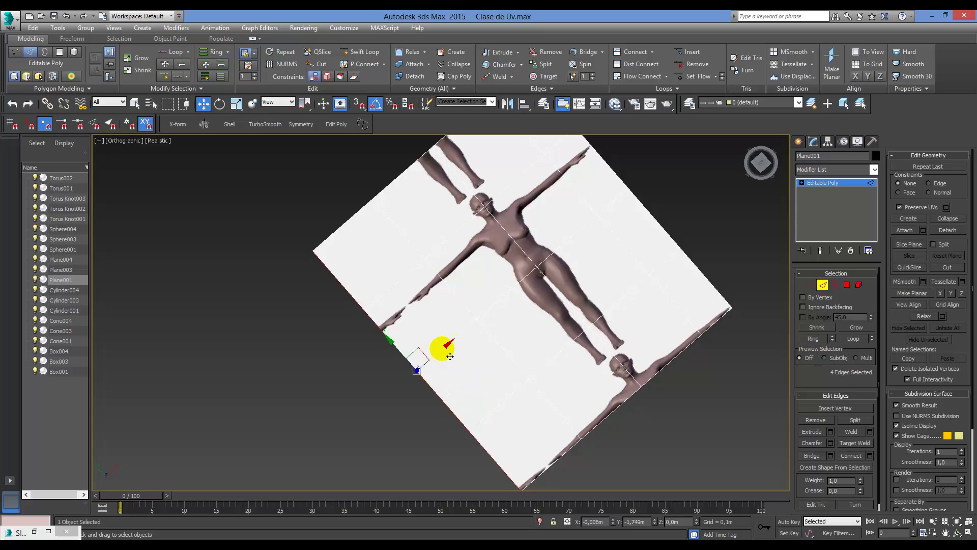
drag(450, 356, 523, 392)
- Move the border edges below the figure inward along Y to just under the feet, cropping out the repeated head
click(630, 408)
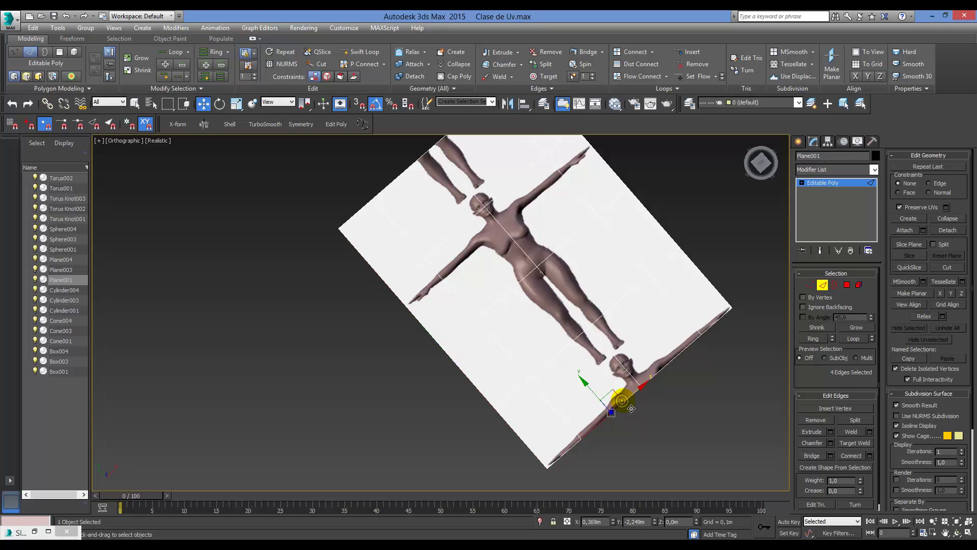
double_click(659, 374)
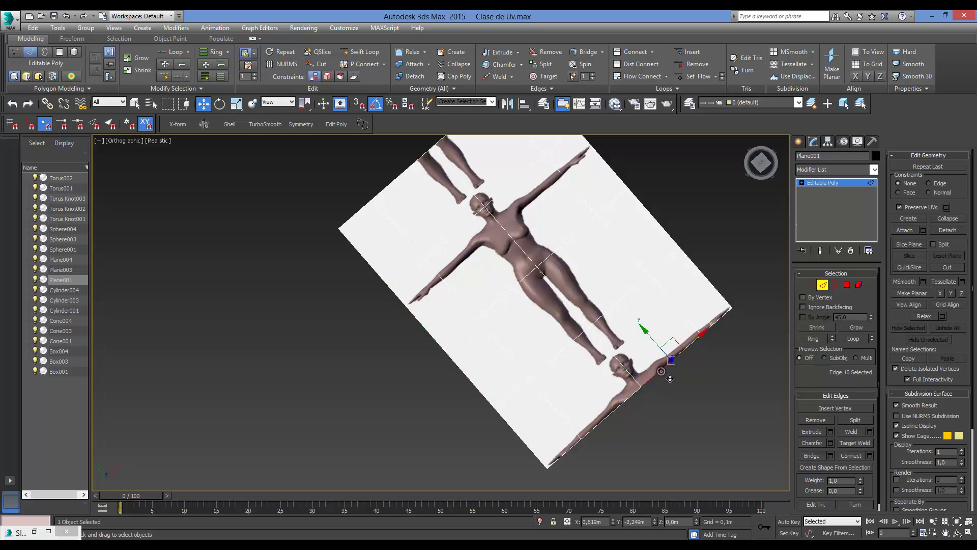
mouse_move(622, 365)
mouse_down()
mouse_move(599, 339)
mouse_move(620, 362)
mouse_up()
- Move the four border edges above the head inward to Y -1.442 m, cropping out the repeated legs
middle_drag(468, 214, 474, 217)
middle_drag(462, 192, 476, 224)
click(458, 179)
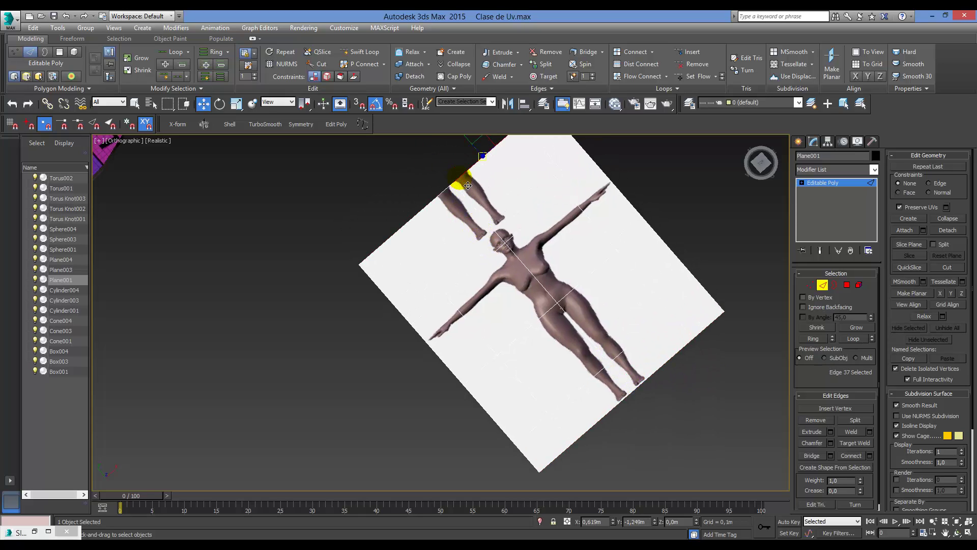
double_click(467, 185)
drag(444, 174, 490, 219)
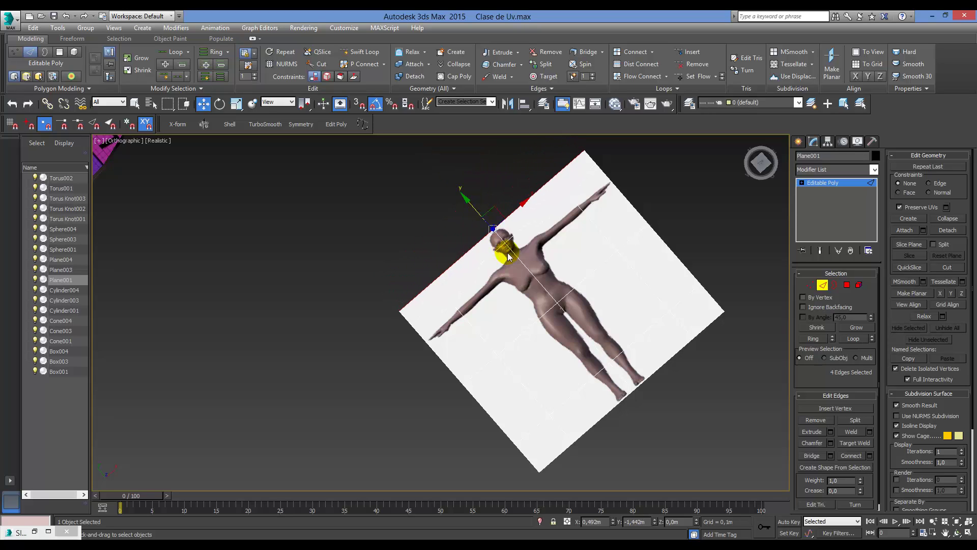
- Leave edge editing and inspect the cropped figure plane in the Top view
click(830, 286)
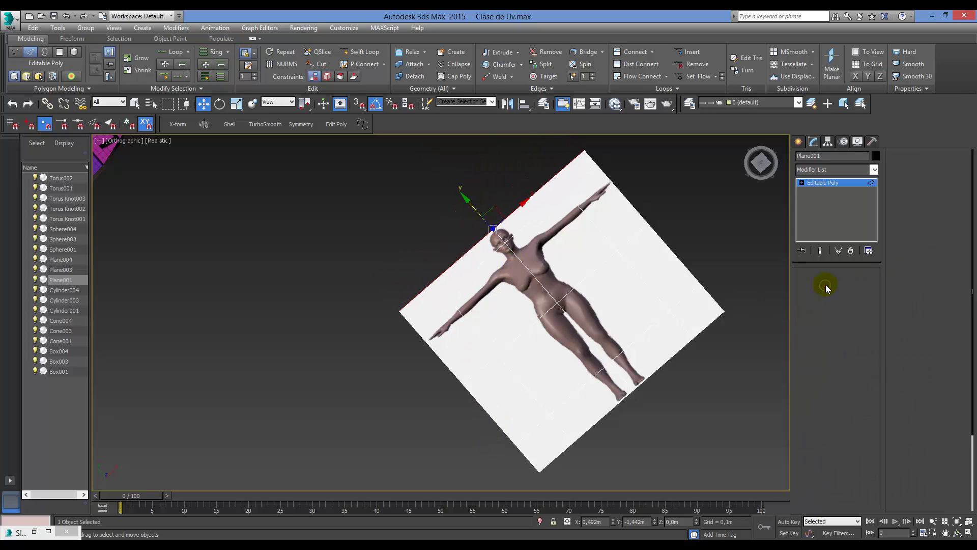
alt+middle_drag(689, 332, 659, 366)
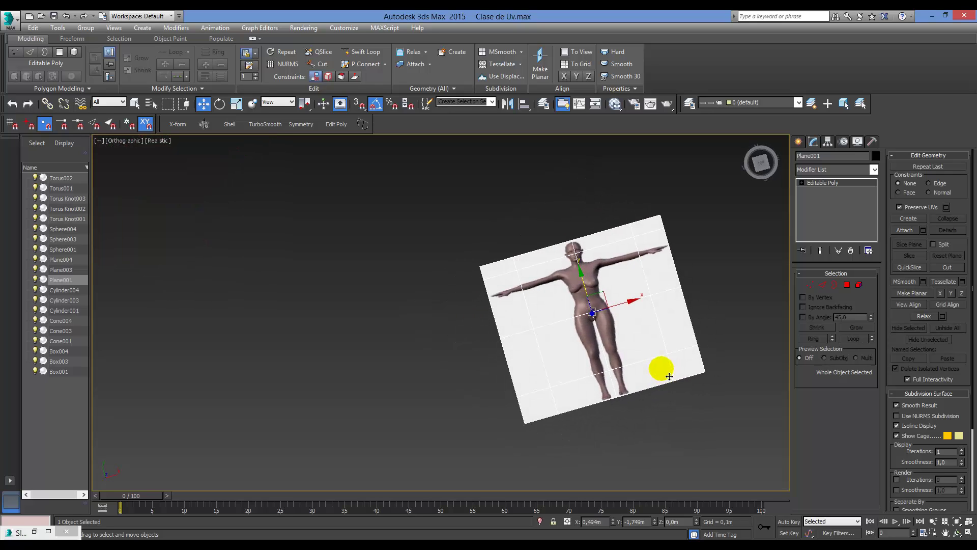
key(t)
key(z)
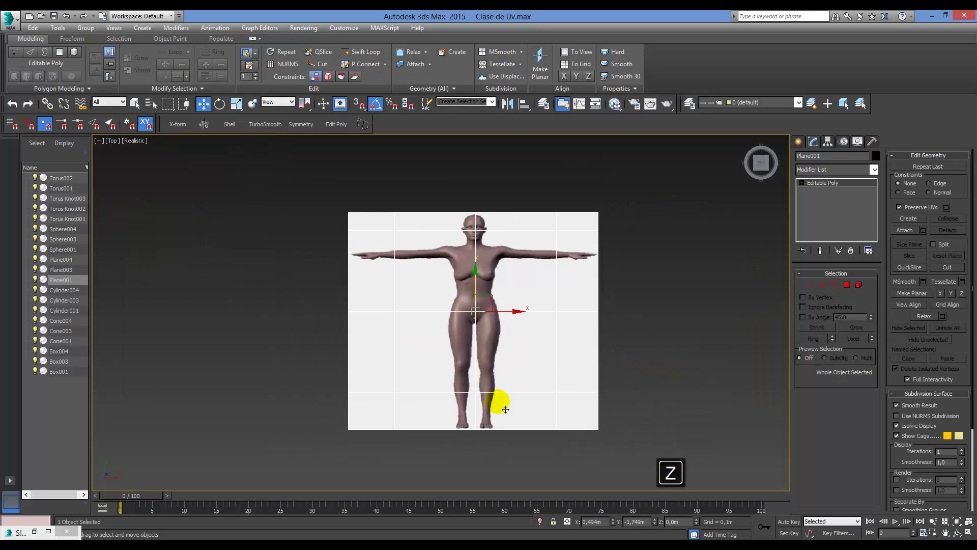
scroll(473, 329, up, 3)
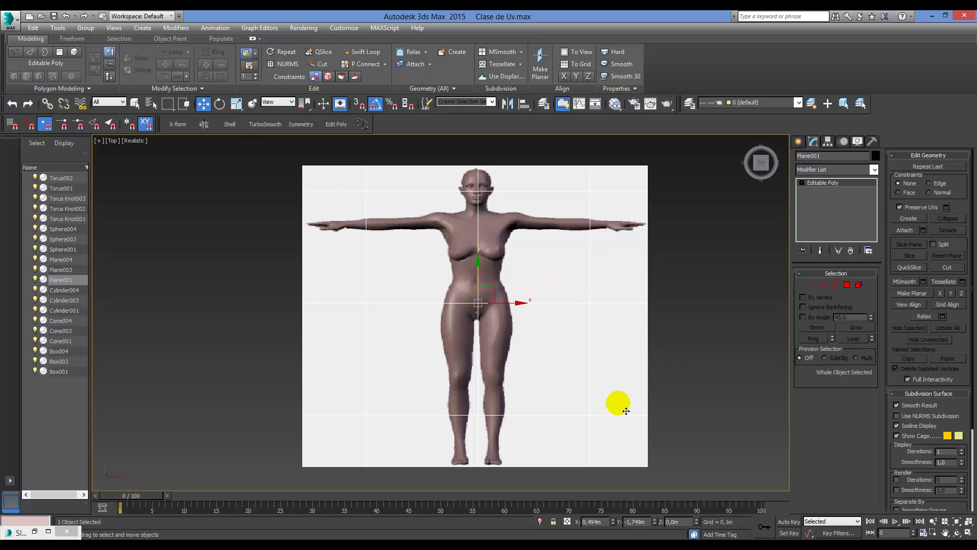
scroll(547, 364, down, 2)
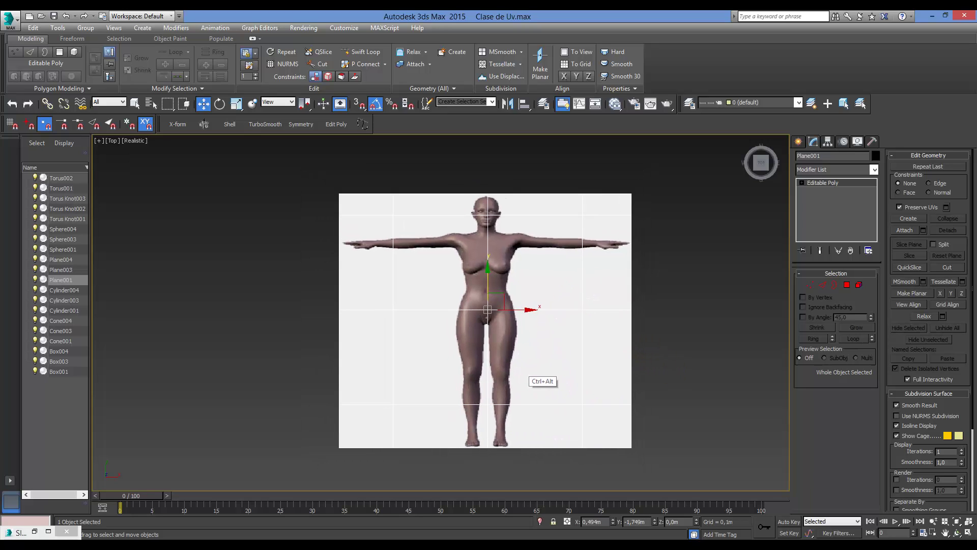
scroll(548, 364, up, 3)
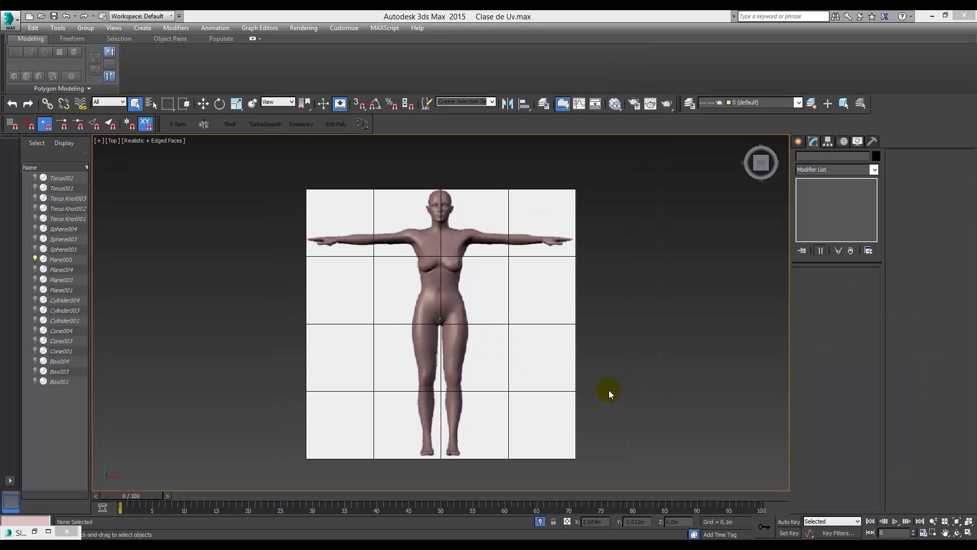
- Select the isolated Plane005 and examine it from the Front and Top views
click(595, 356)
click(496, 285)
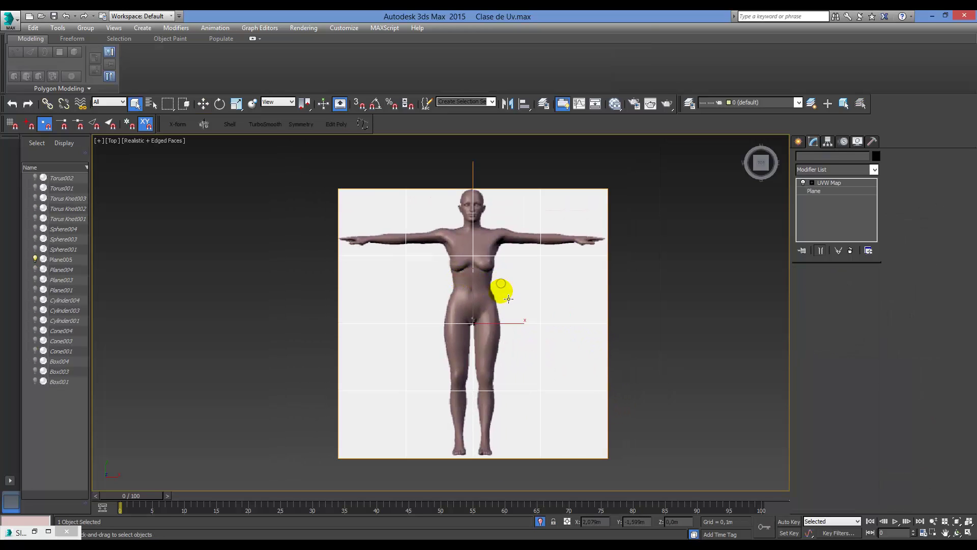
alt+middle_drag(503, 288, 514, 372)
key(f)
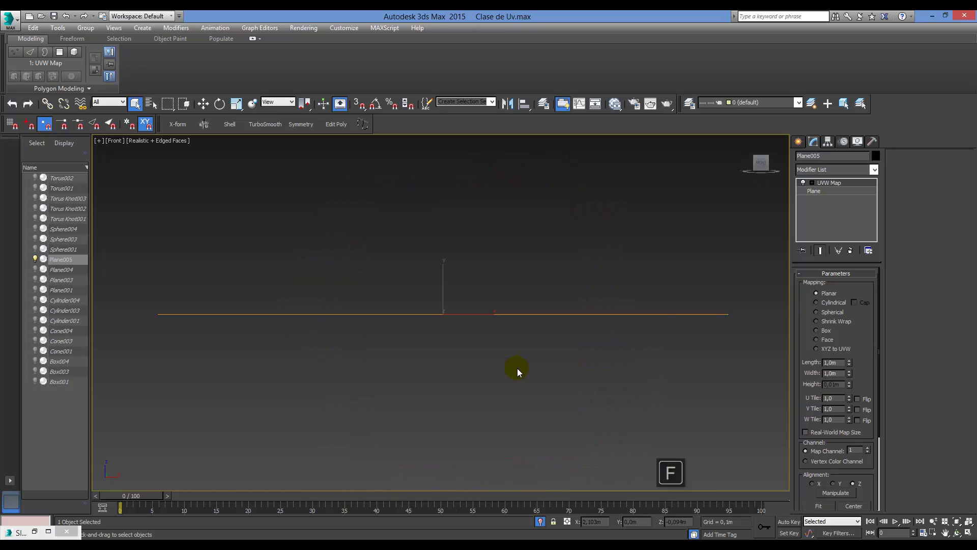
key(z)
key(t)
key(z)
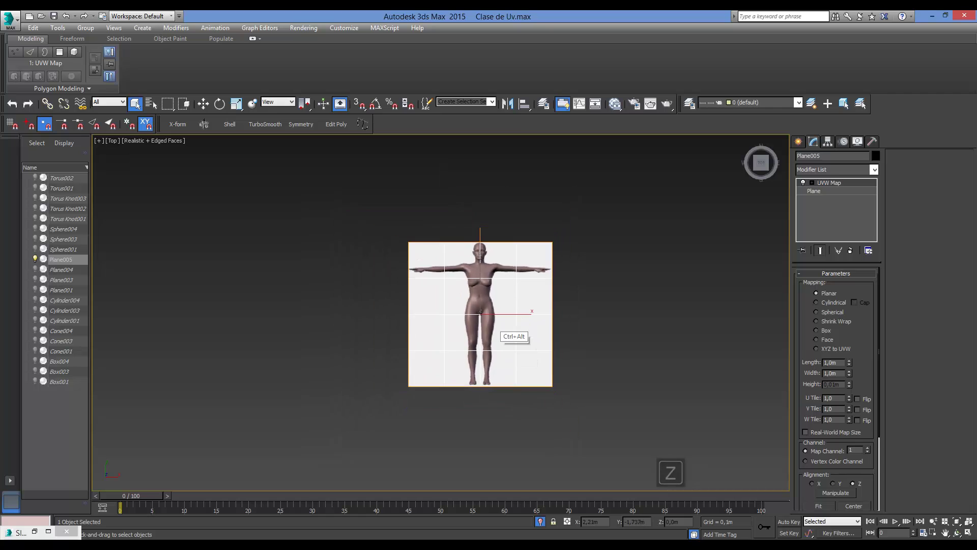
- In the Slate Material Editor, replace the female figure bitmap in Map #3 with 489590845_066.jpg
key(m)
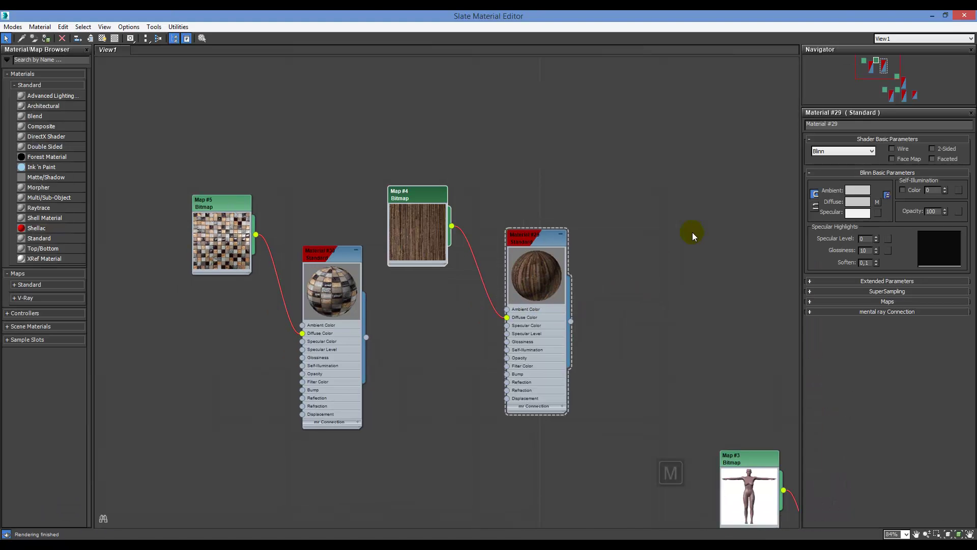
click(931, 16)
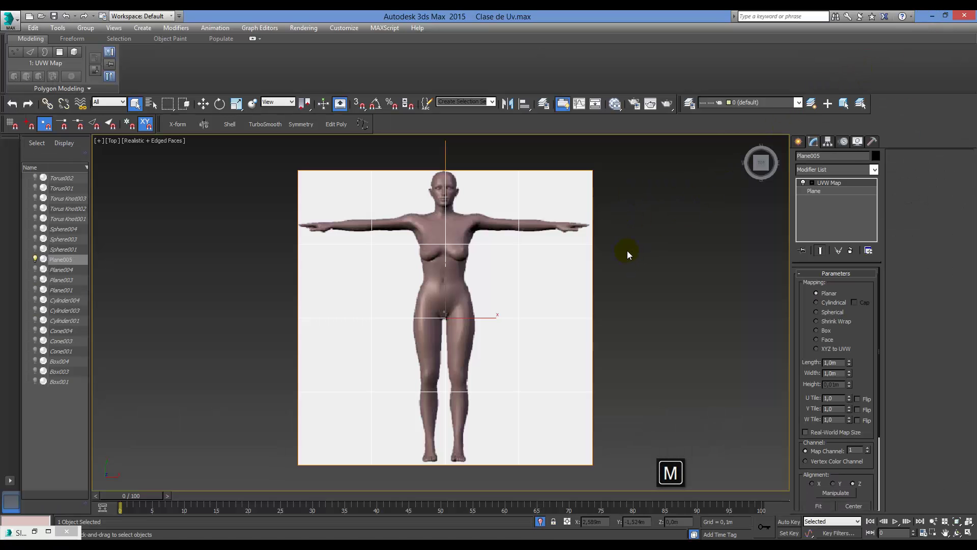
key(m)
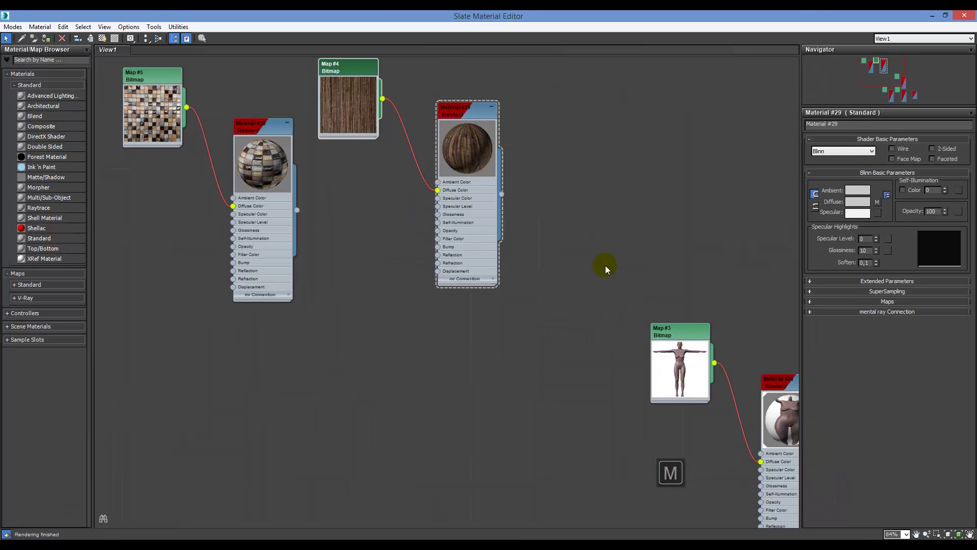
scroll(664, 296, up, 3)
middle_drag(664, 296, 493, 227)
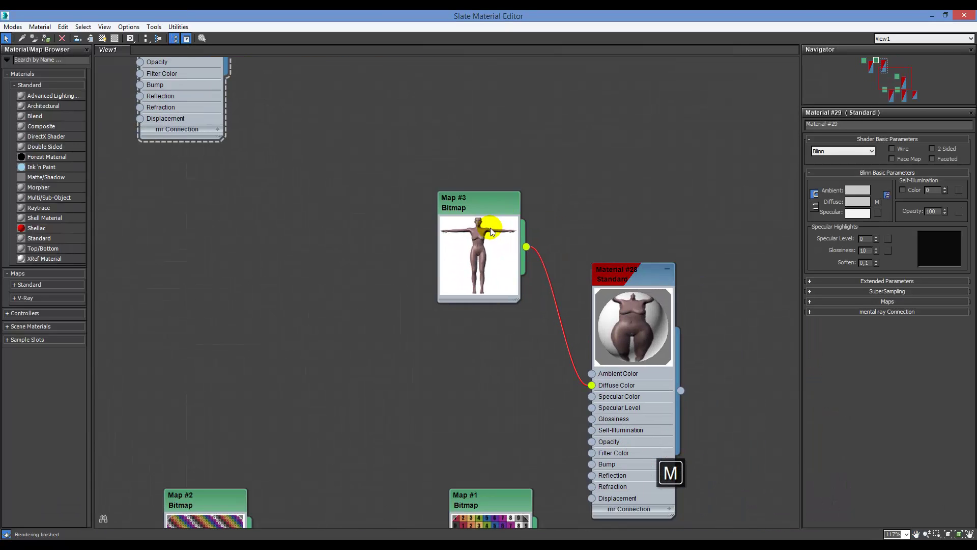
double_click(483, 207)
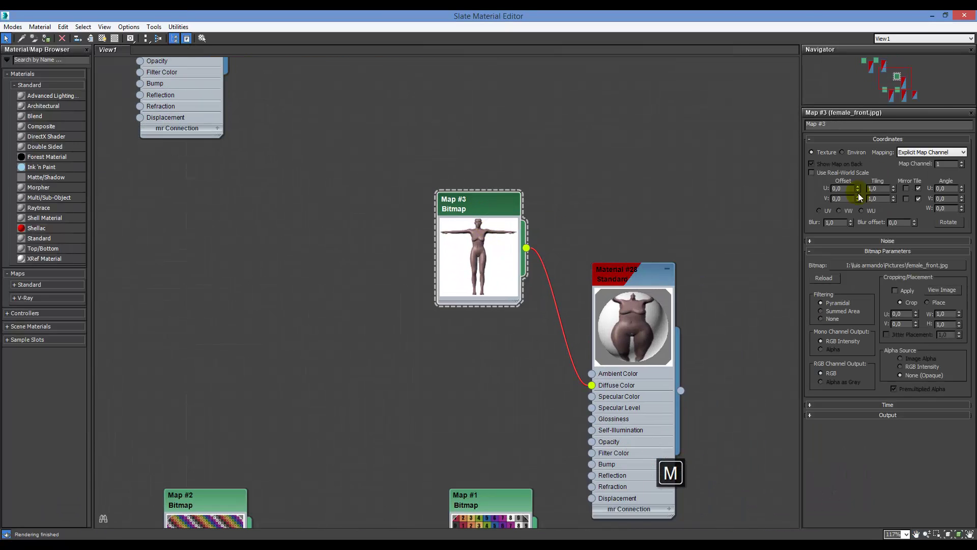
click(916, 266)
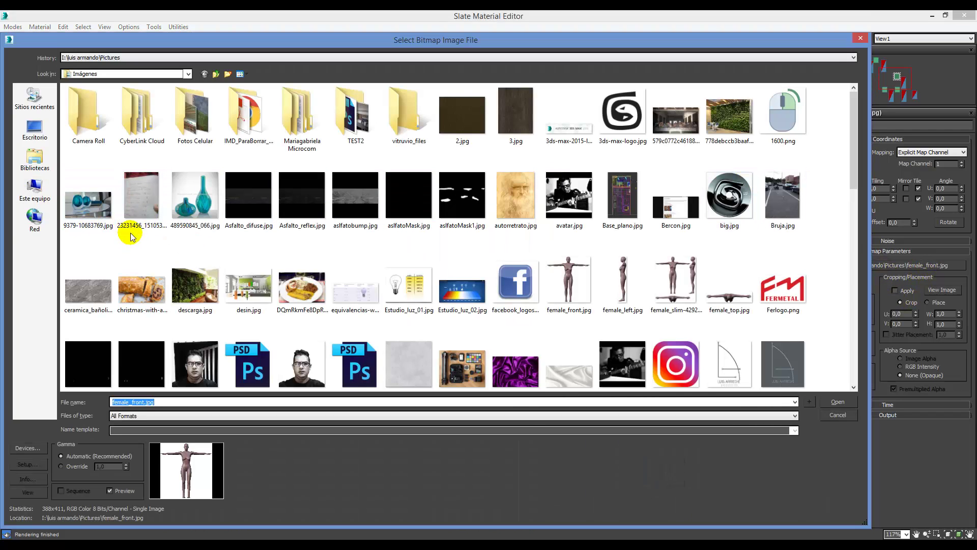
click(206, 213)
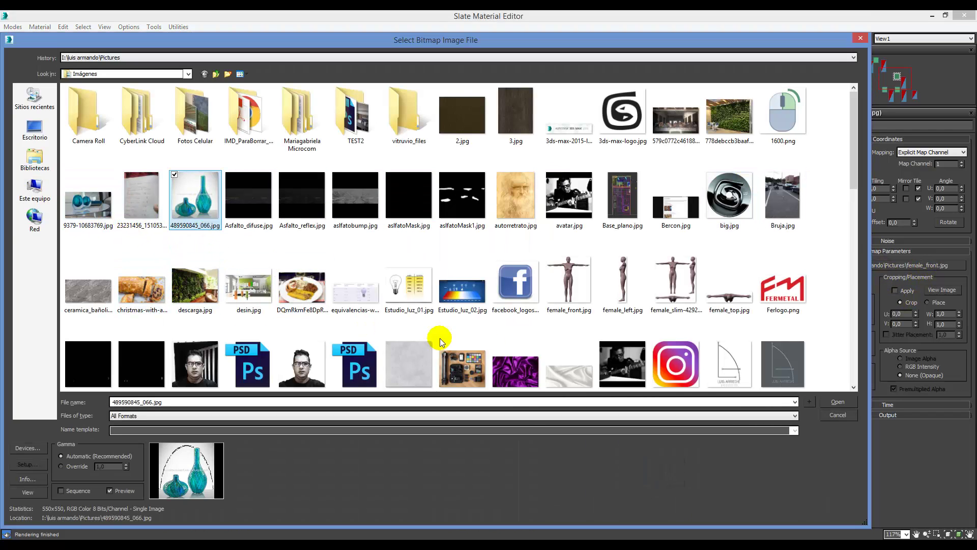
click(837, 403)
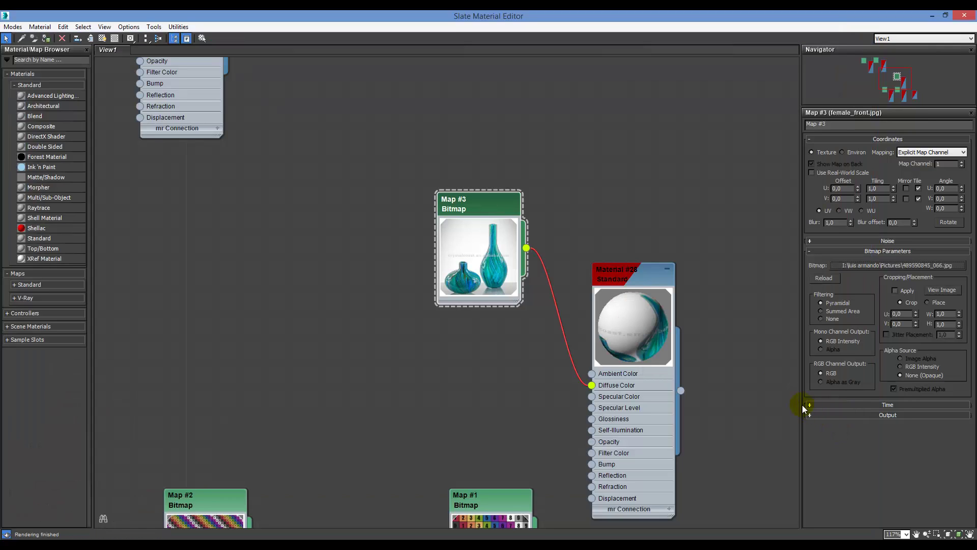
- Browse the bitmap files for Map #3 and preview 489590845_066.jpg at full size in the photo viewer
click(934, 266)
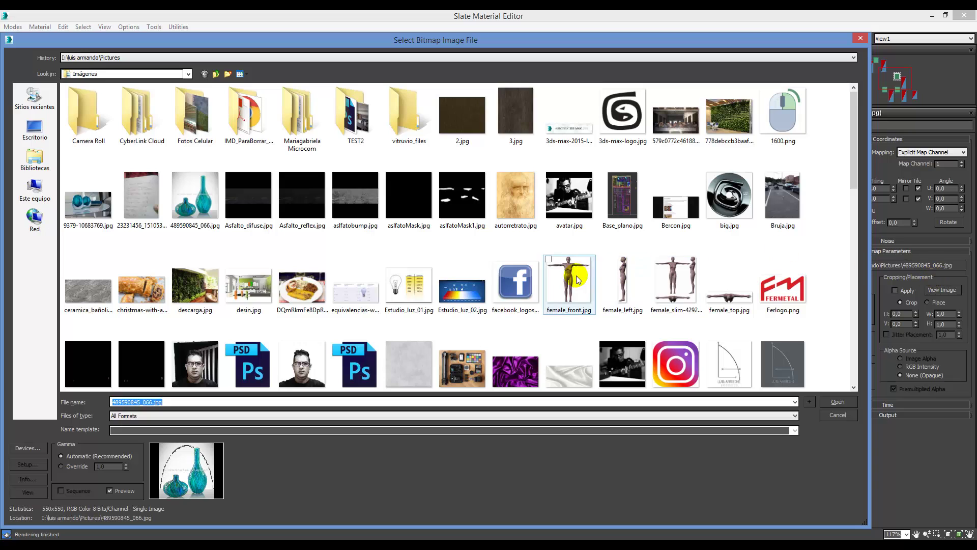
right_click(199, 200)
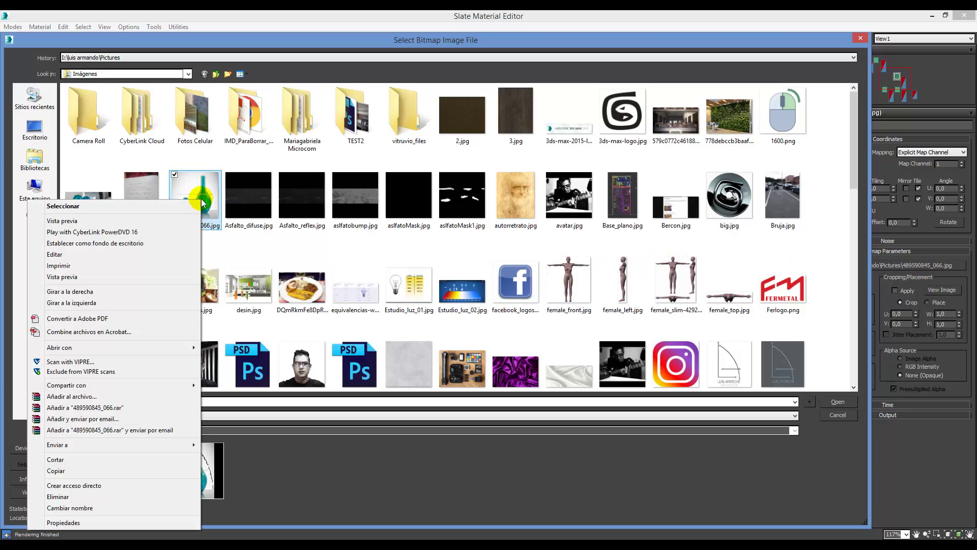
click(87, 221)
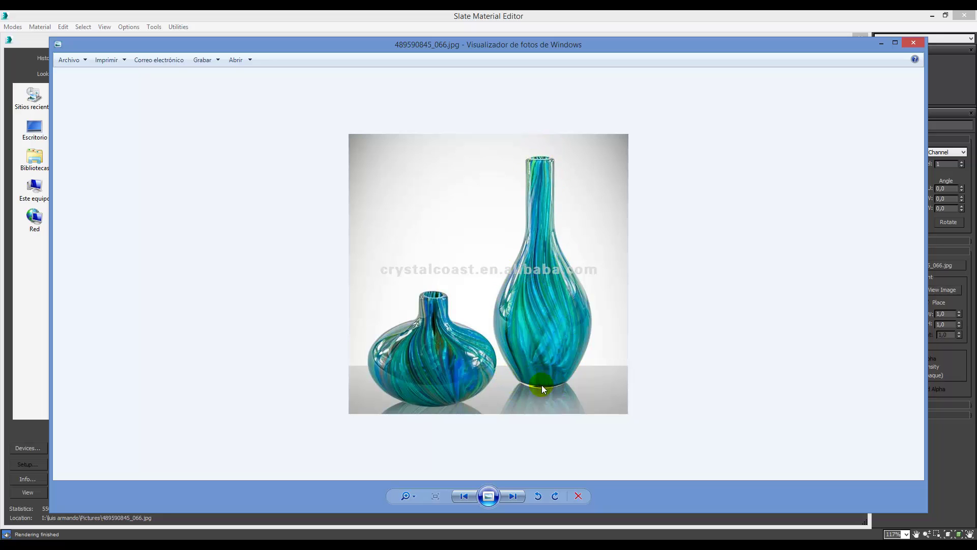
click(919, 46)
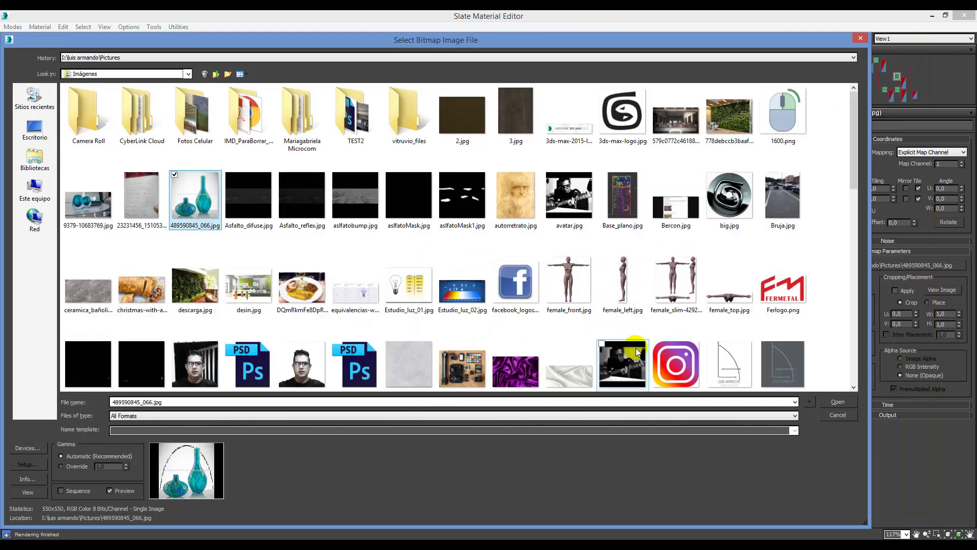
- Find mto.jpg among the pictures, preview it in the photo viewer, and cancel the bitmap selection
scroll(852, 158, down, 3)
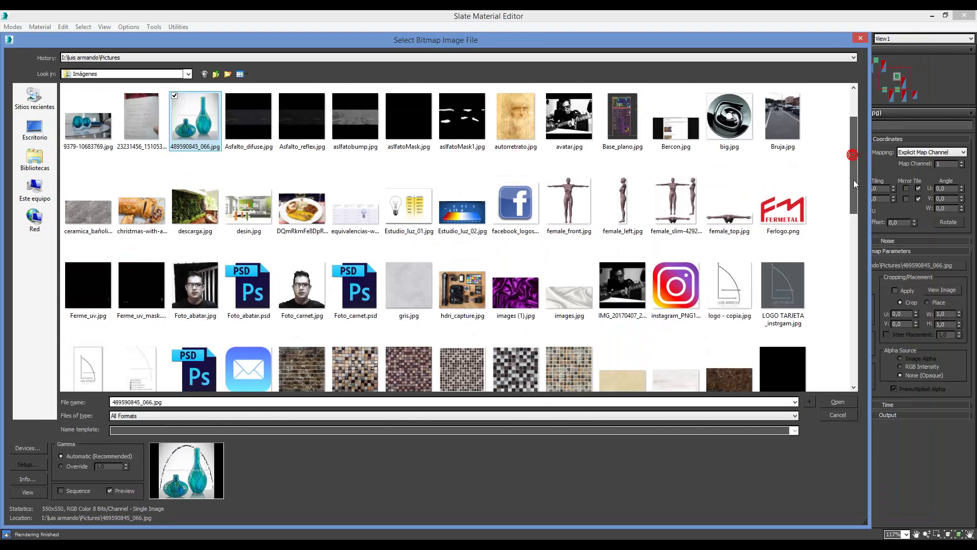
scroll(850, 194, down, 1)
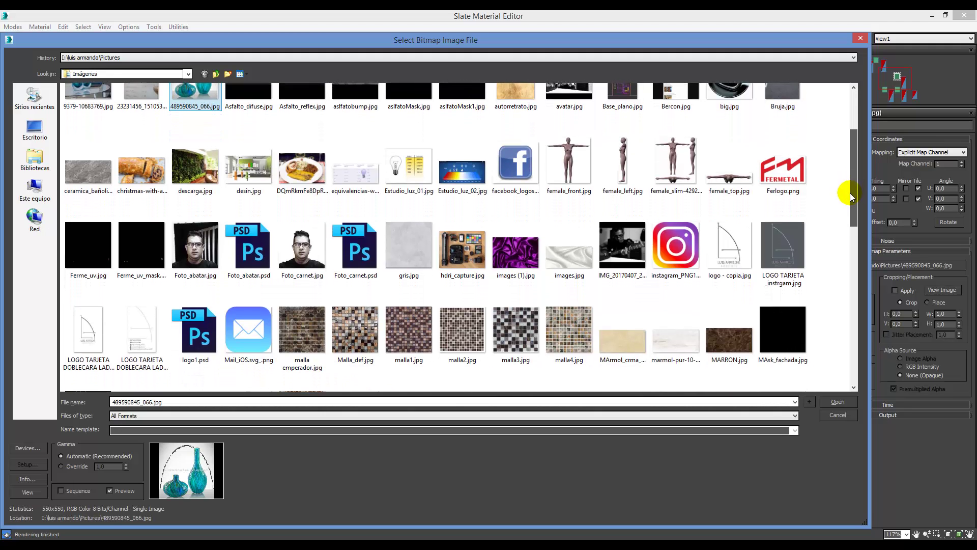
drag(848, 198, 845, 243)
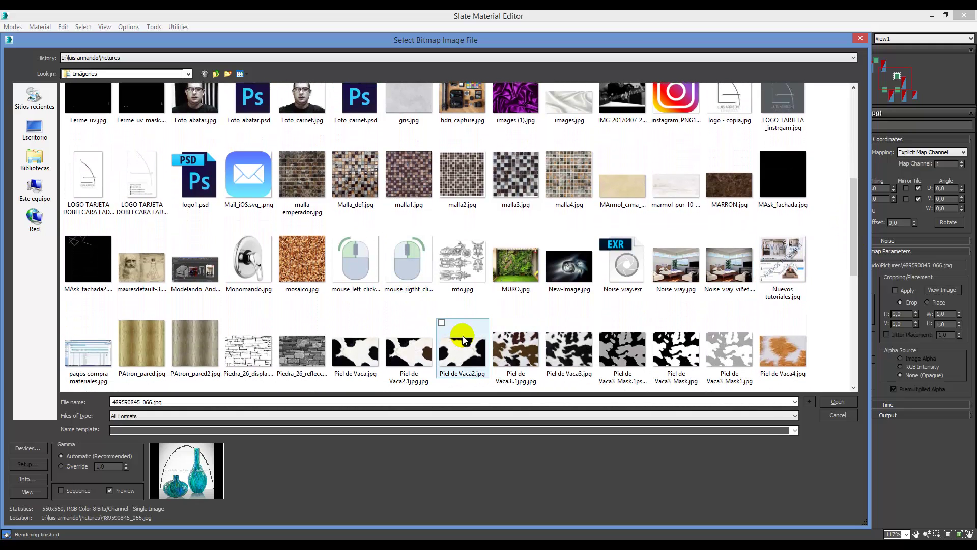
click(471, 263)
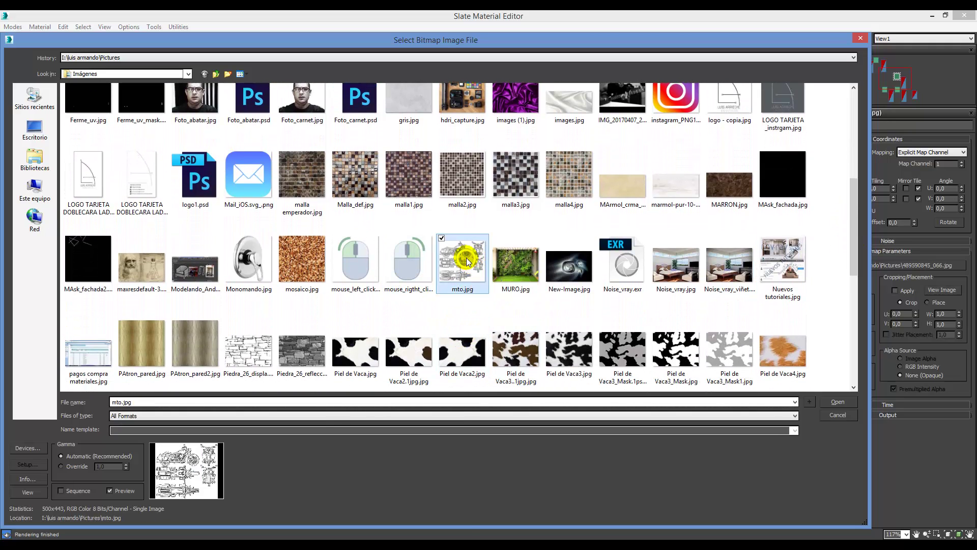
right_click(470, 263)
click(373, 232)
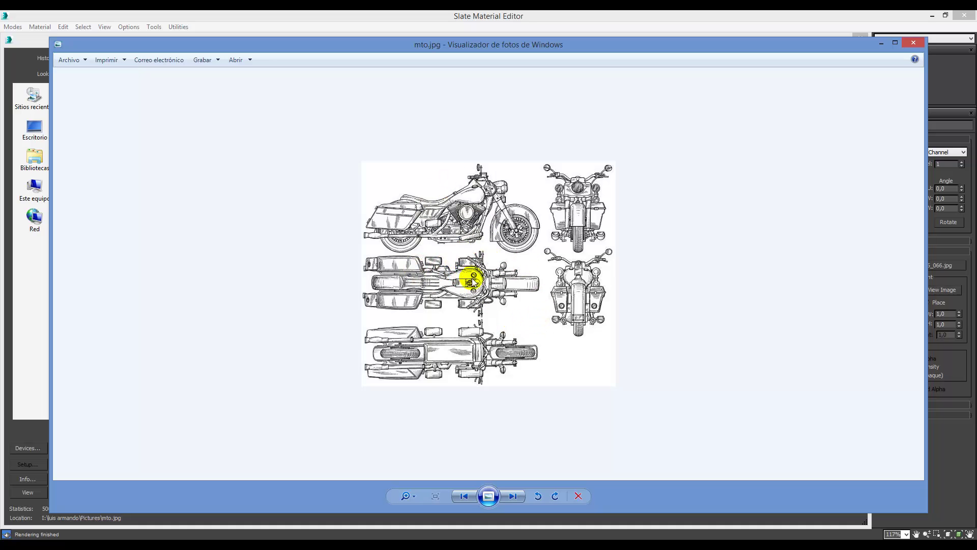
click(913, 42)
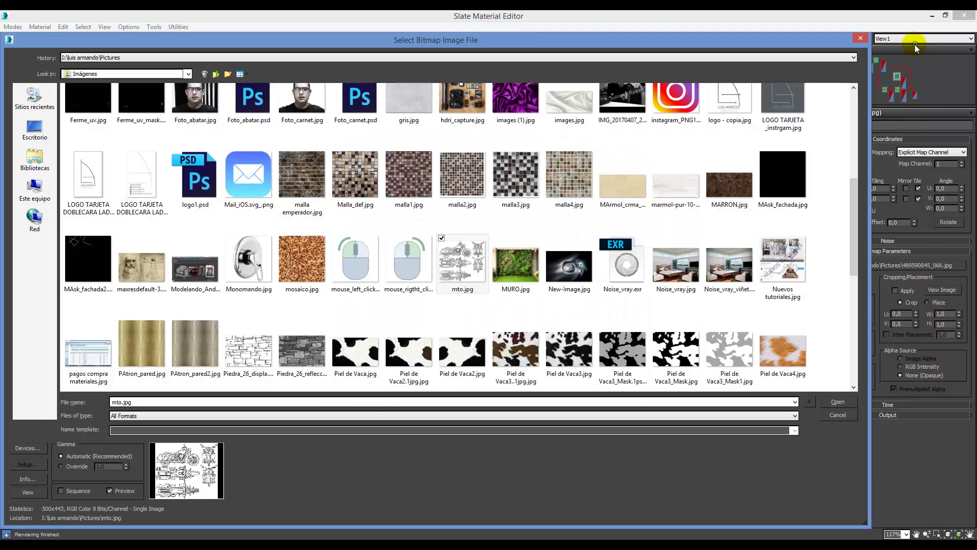
click(838, 415)
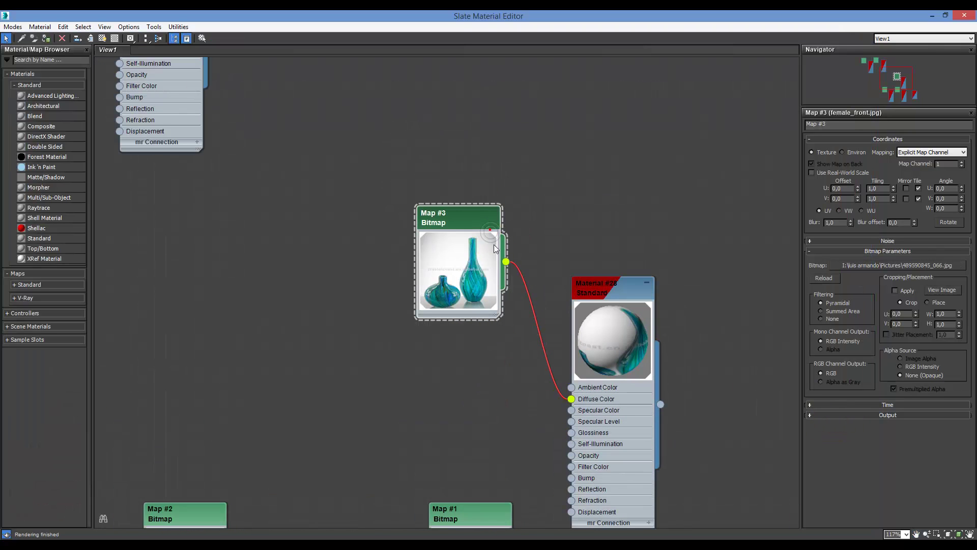
- Replace the Map #3 bitmap with female_front.jpg
click(900, 265)
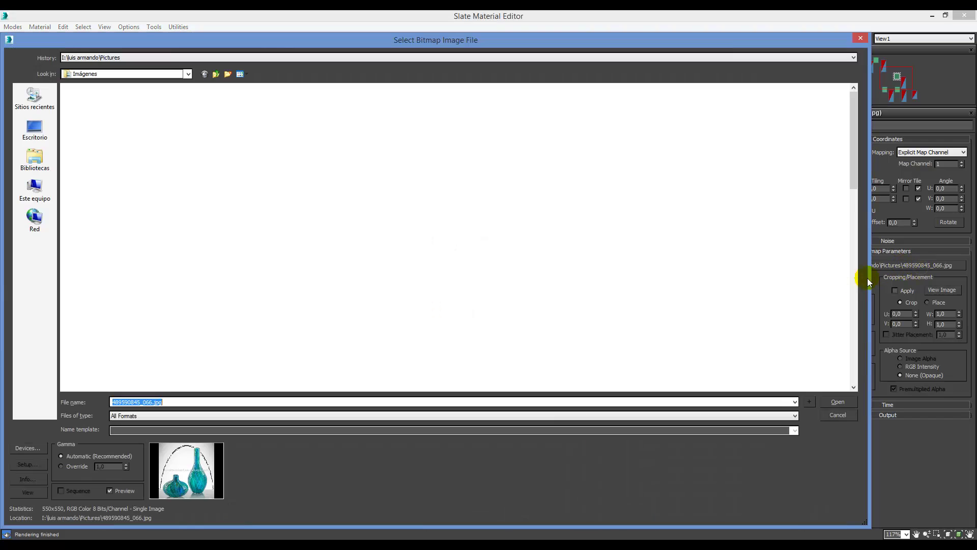
double_click(571, 340)
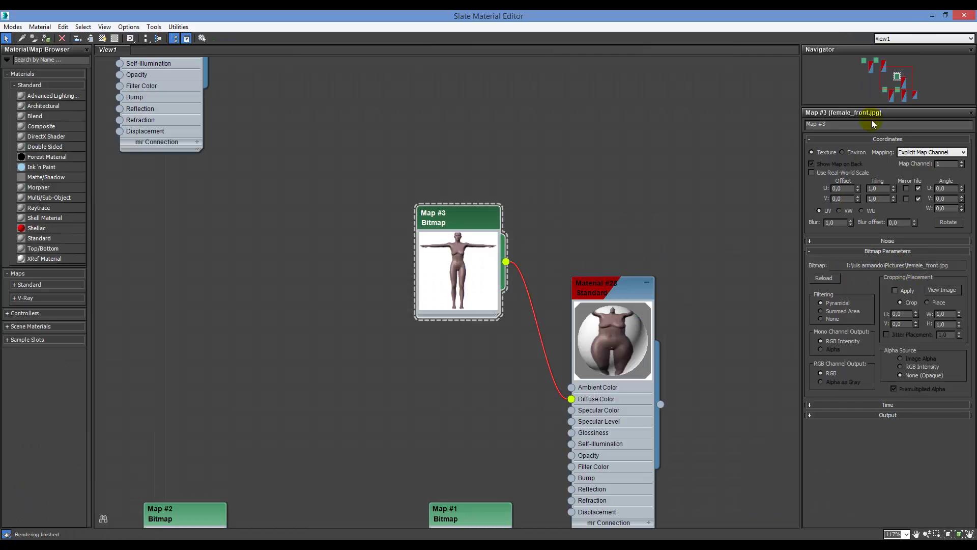
- Open the bitmap selection of Map #5, preview Malla_def.jpg in the photo viewer, and cancel without changing the file
middle_drag(349, 153, 630, 363)
middle_drag(479, 255, 648, 350)
middle_drag(477, 286, 492, 324)
double_click(384, 187)
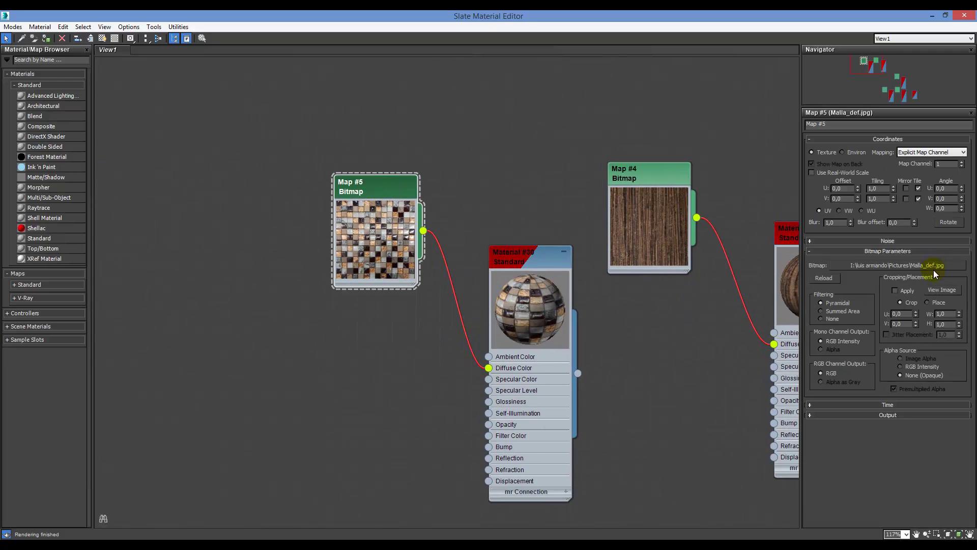
click(943, 265)
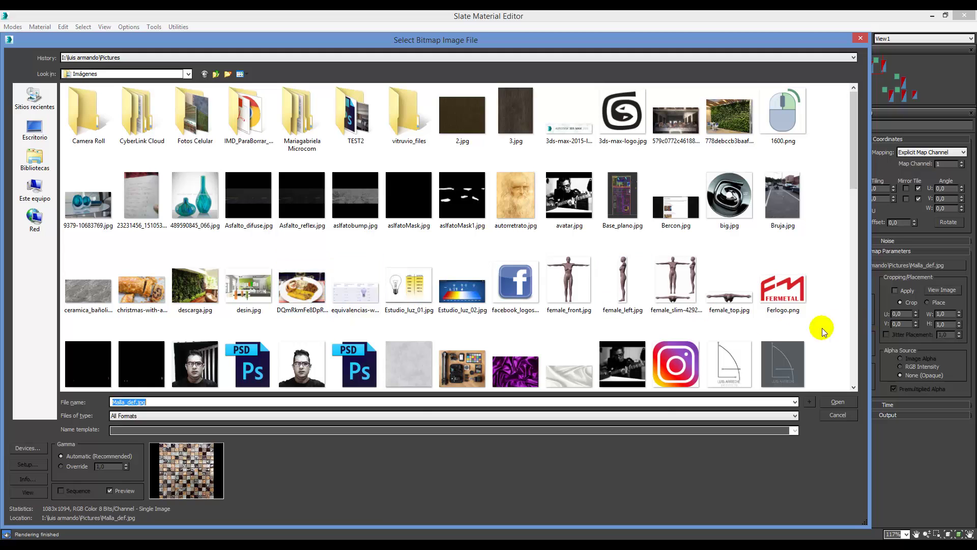
drag(851, 164, 849, 262)
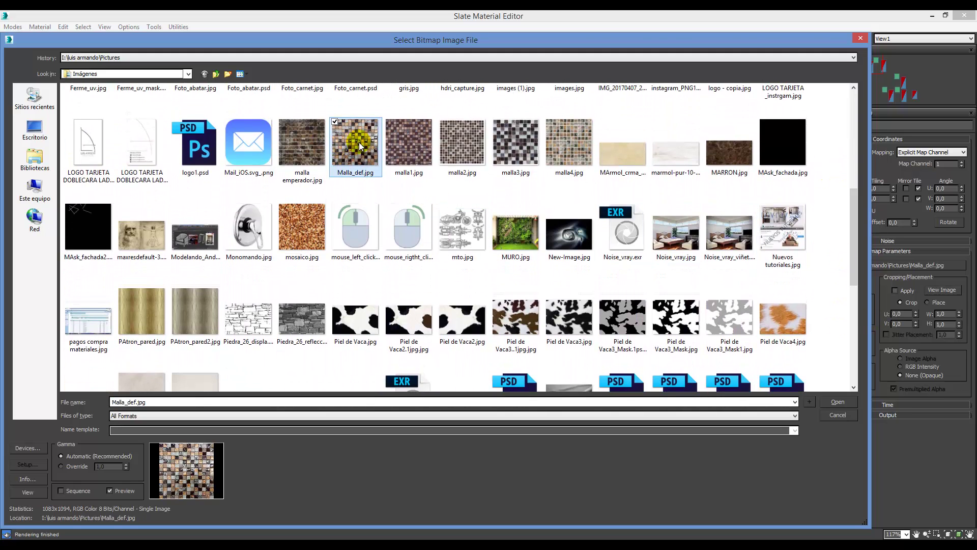
right_click(362, 146)
click(242, 164)
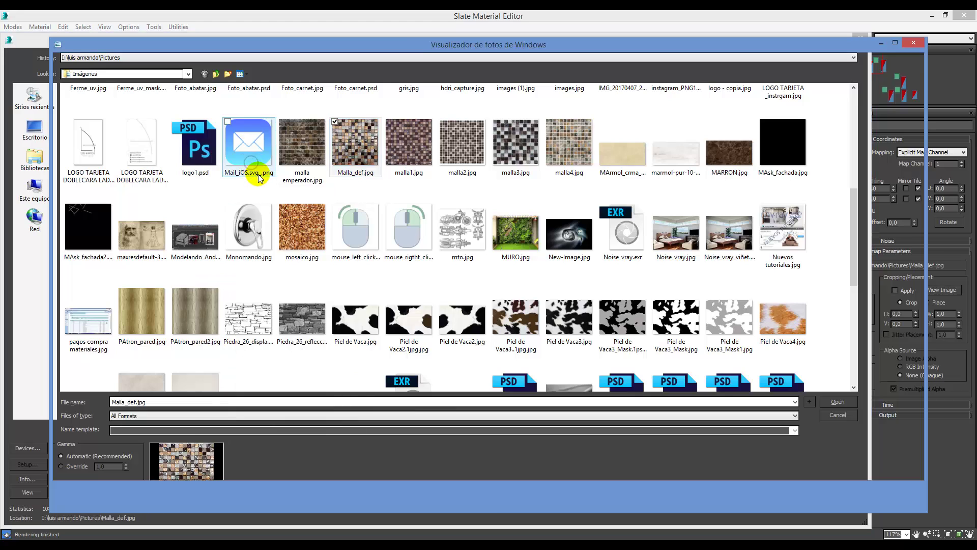
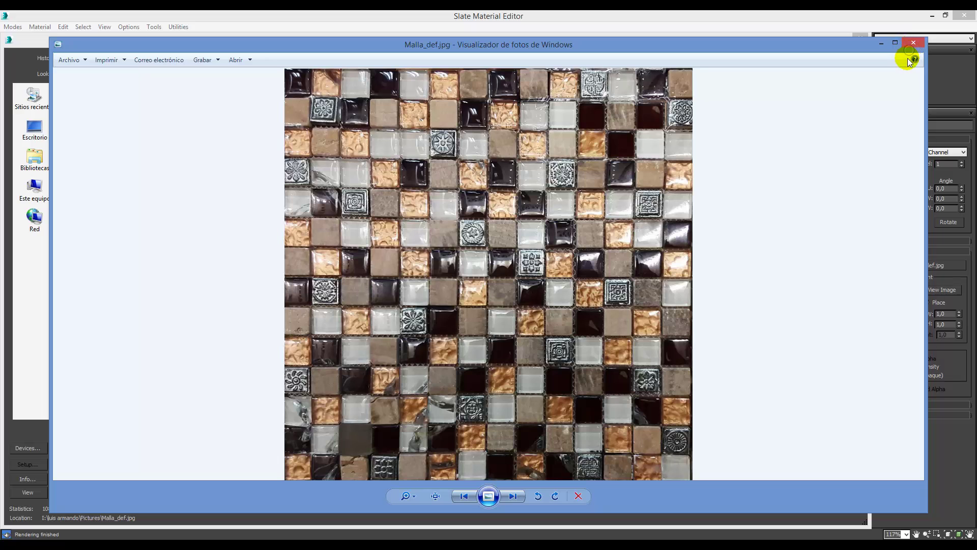
click(913, 44)
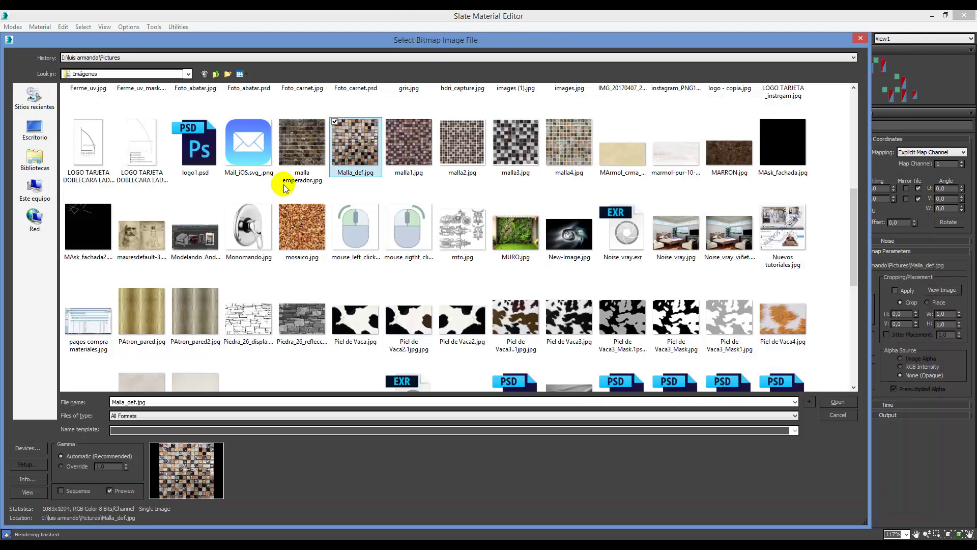
click(838, 415)
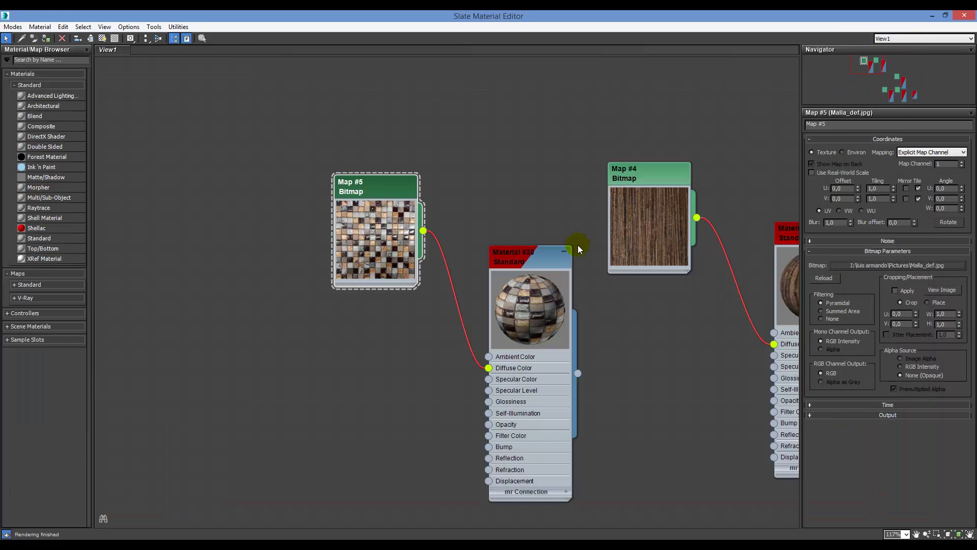
- Open the bitmap selection of Map #4, preview Wengue-Tabaco-1834-DL.jpg in the photo viewer, and close without changing the file
middle_drag(578, 248, 321, 213)
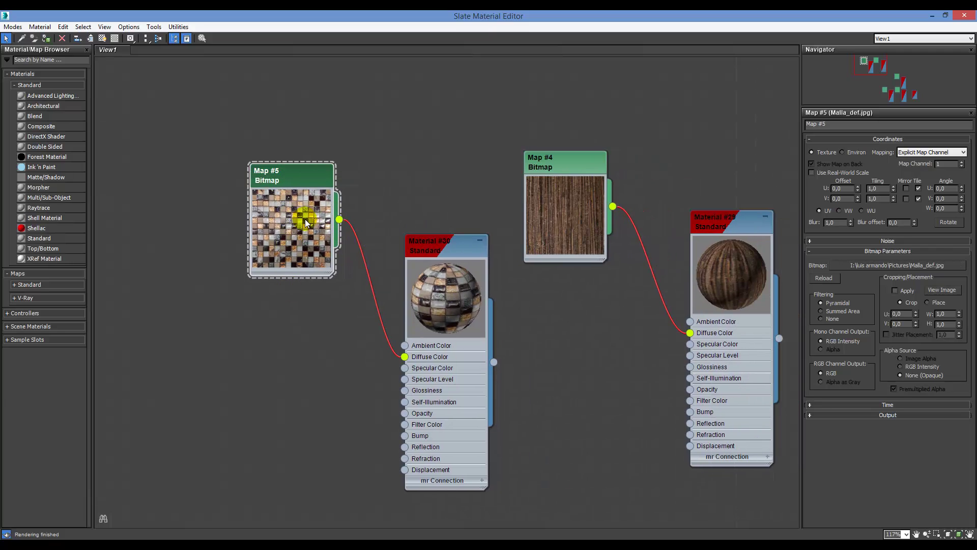
click(571, 169)
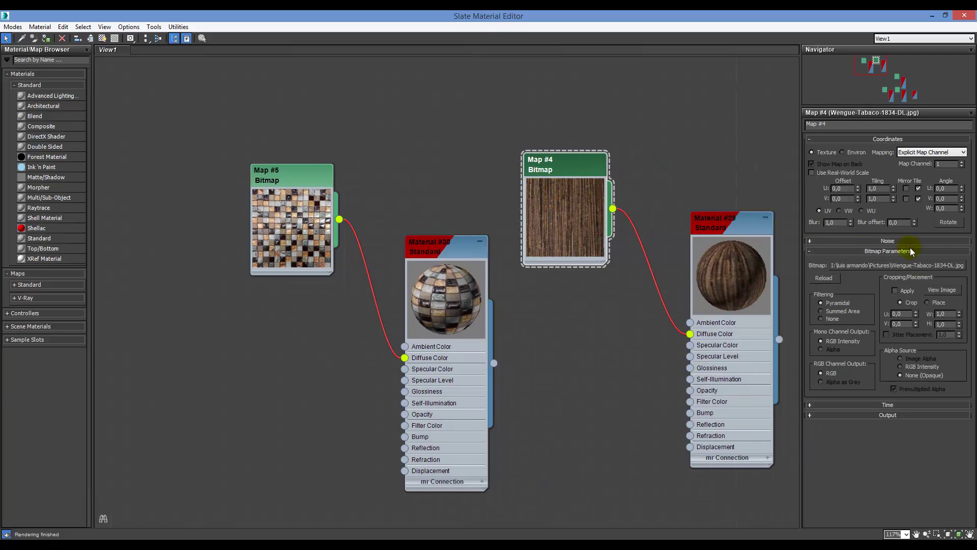
click(945, 267)
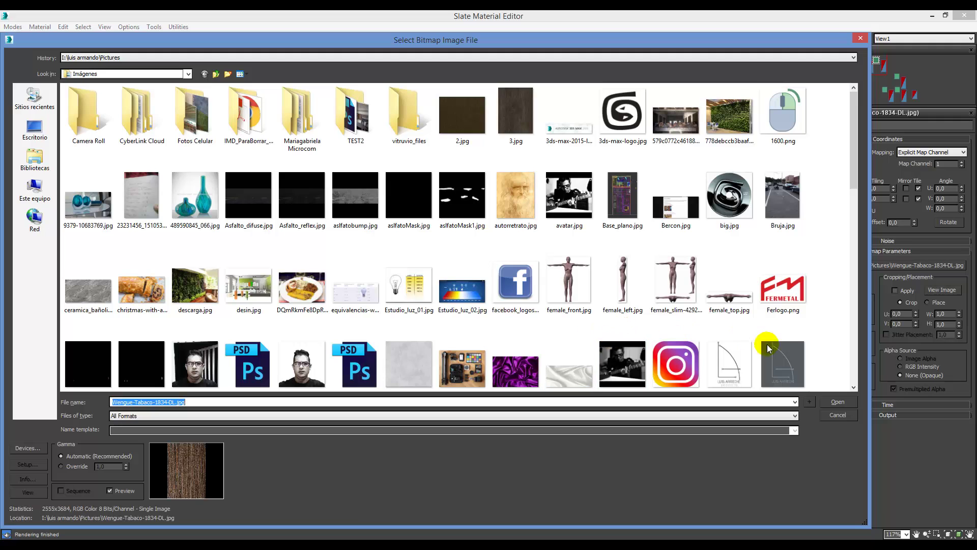
drag(856, 206, 857, 375)
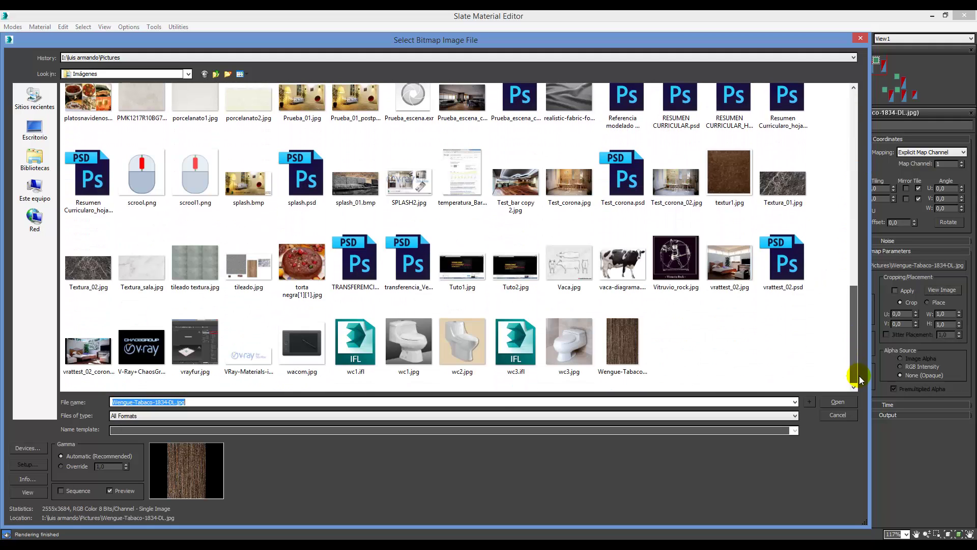
click(631, 342)
right_click(631, 343)
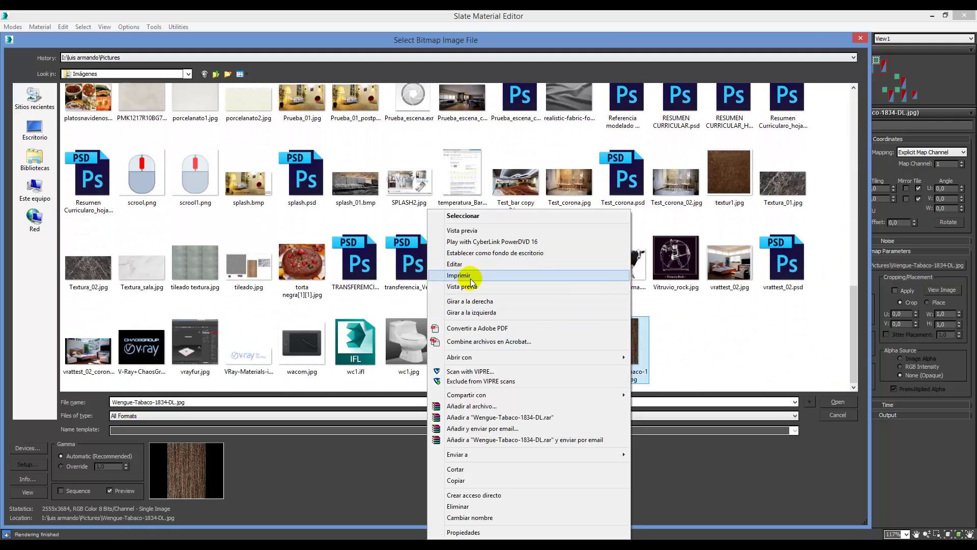
click(475, 297)
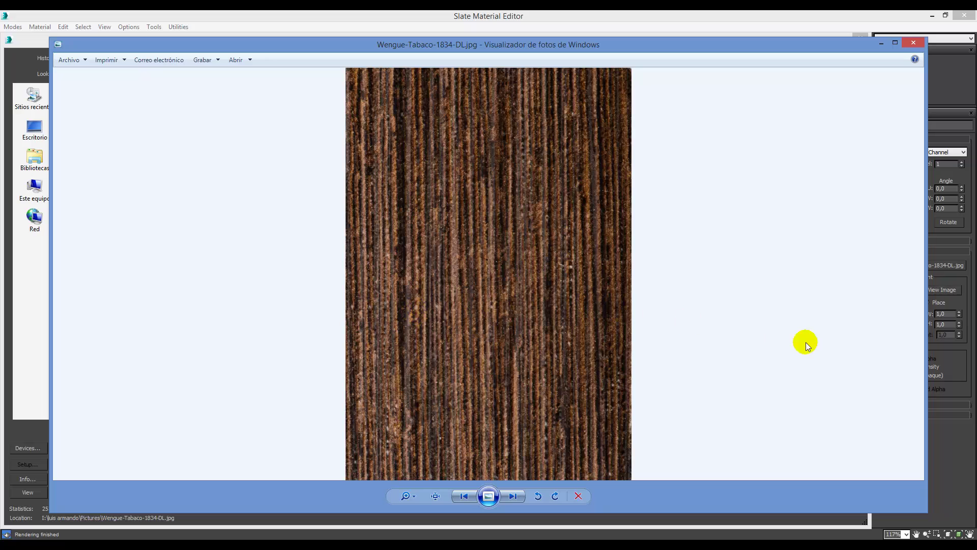
click(914, 43)
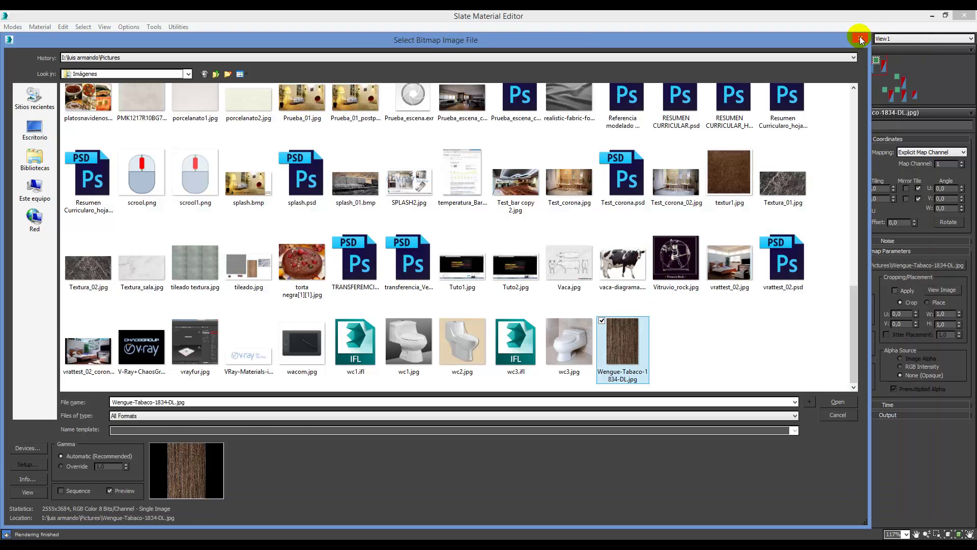
click(861, 39)
- Minimize the Slate Material Editor and exit isolation of the figure plane to show all objects in an orthographic view
click(933, 16)
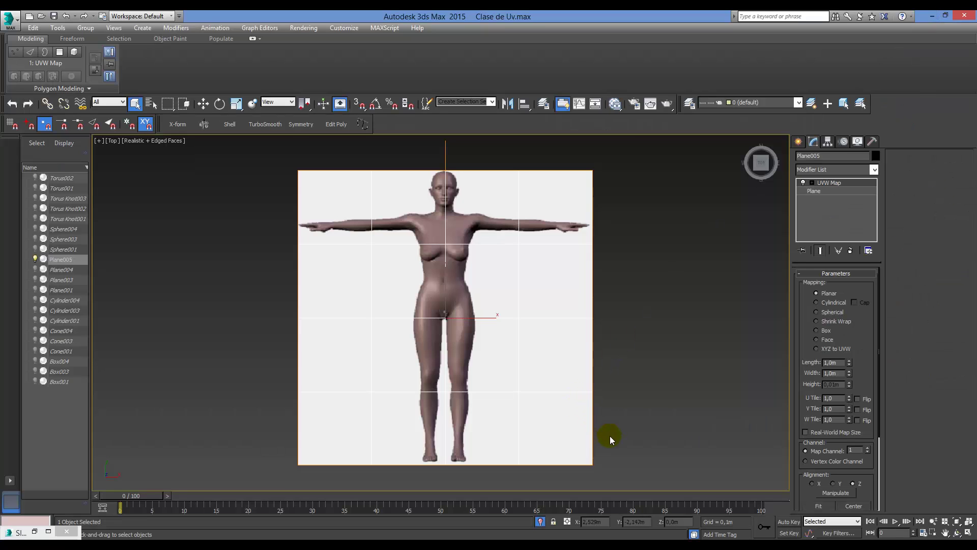
click(540, 521)
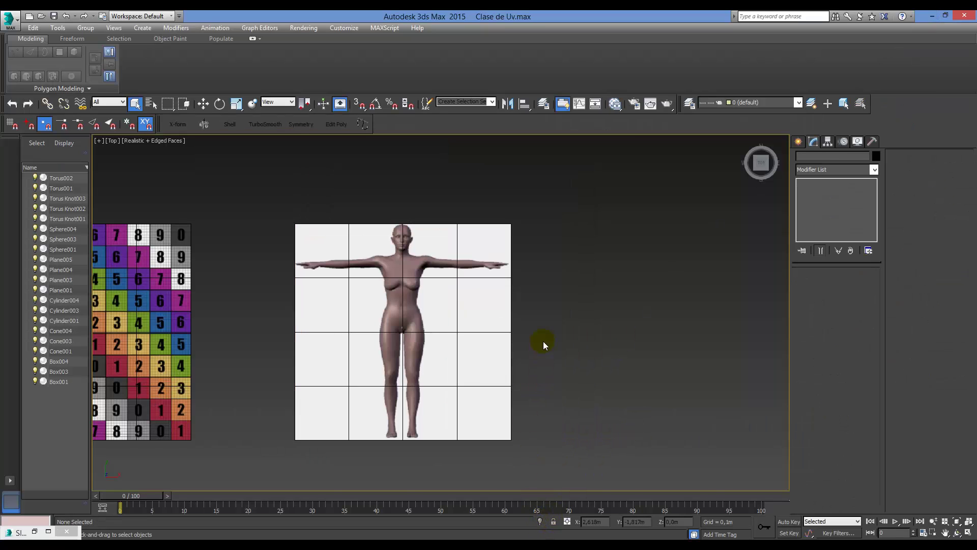
ctrl+alt+middle_drag(542, 341, 503, 381)
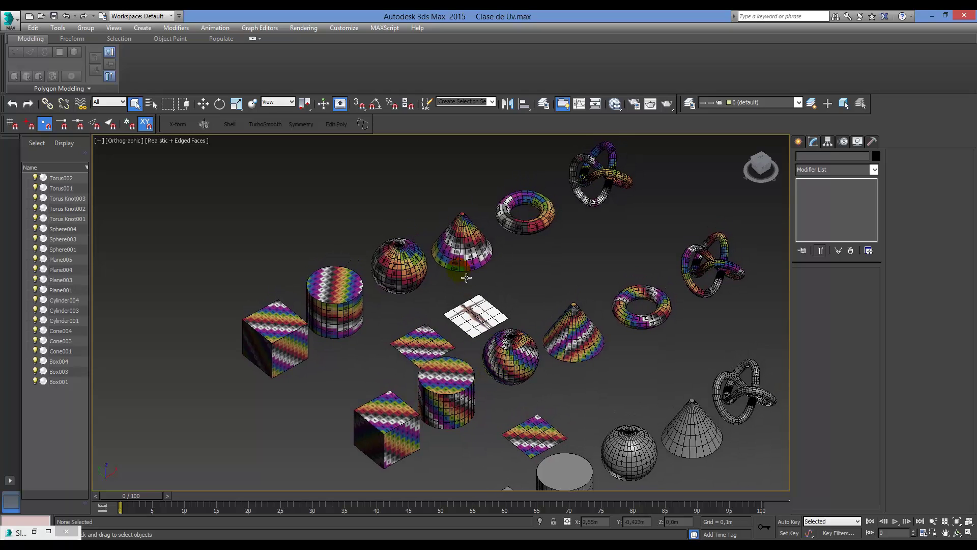
- Select Cylinder001 and scale its UVW Map gizmo up uniformly beyond the cylinder's sides
click(326, 321)
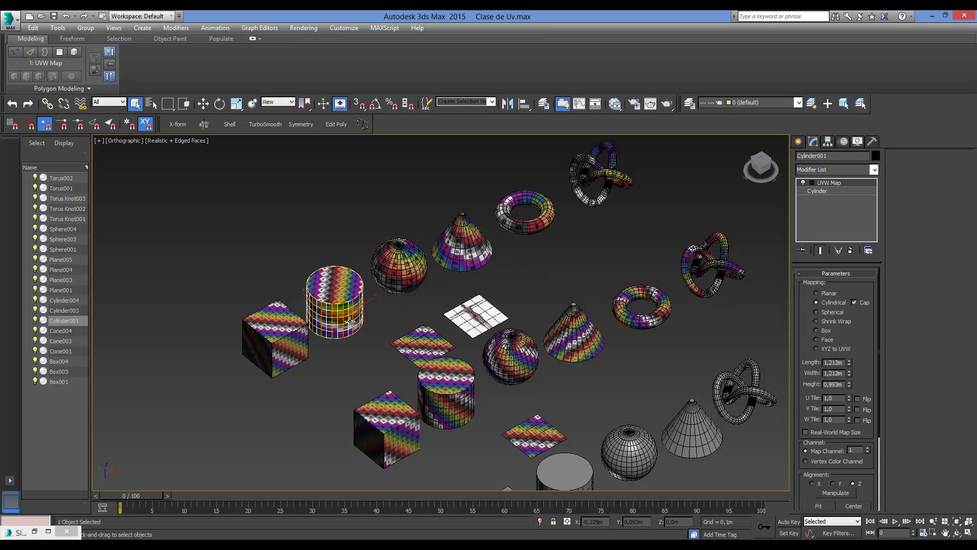
scroll(350, 320, up, 3)
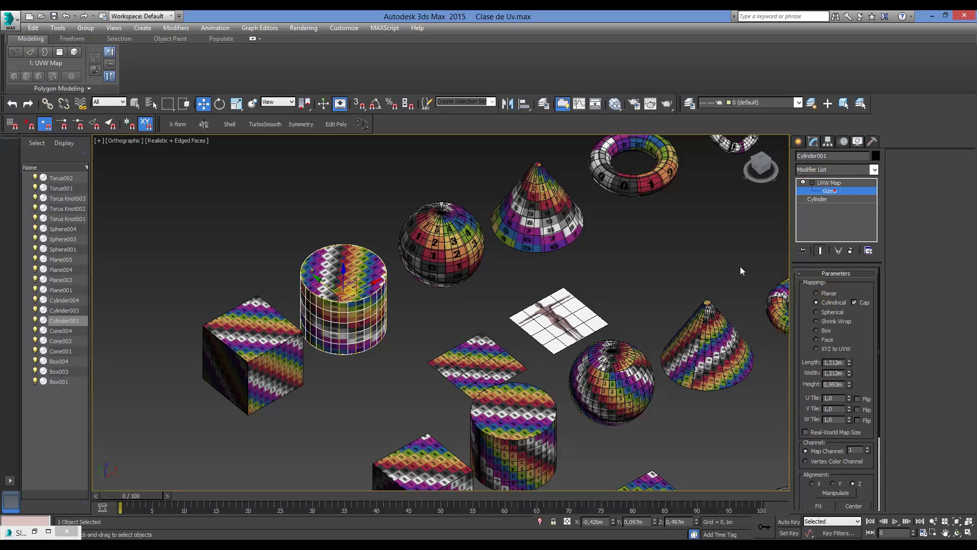
key(r)
drag(351, 308, 402, 333)
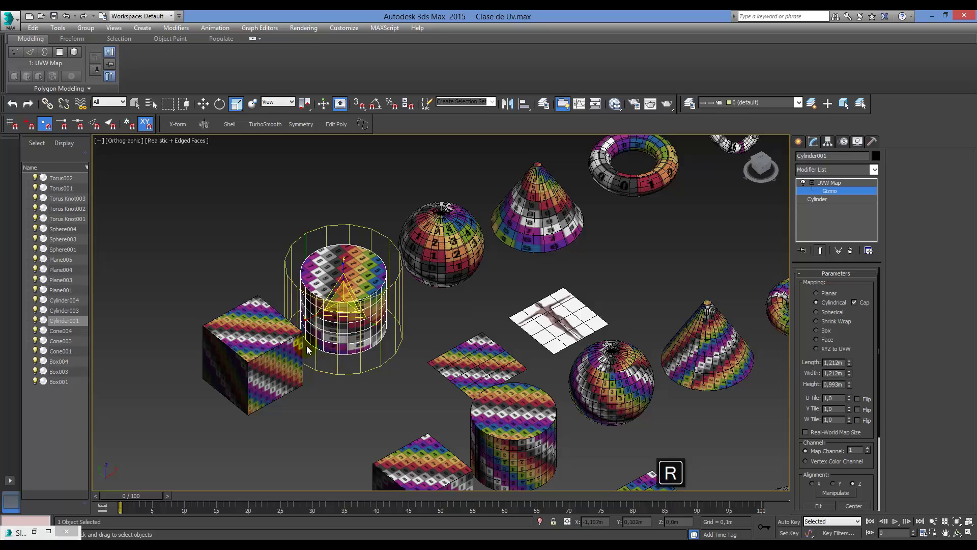
- Toggle the Cap option of the cylindrical mapping off and back on to compare the cylinder's top face
ctrl+alt+middle_drag(349, 310, 348, 329)
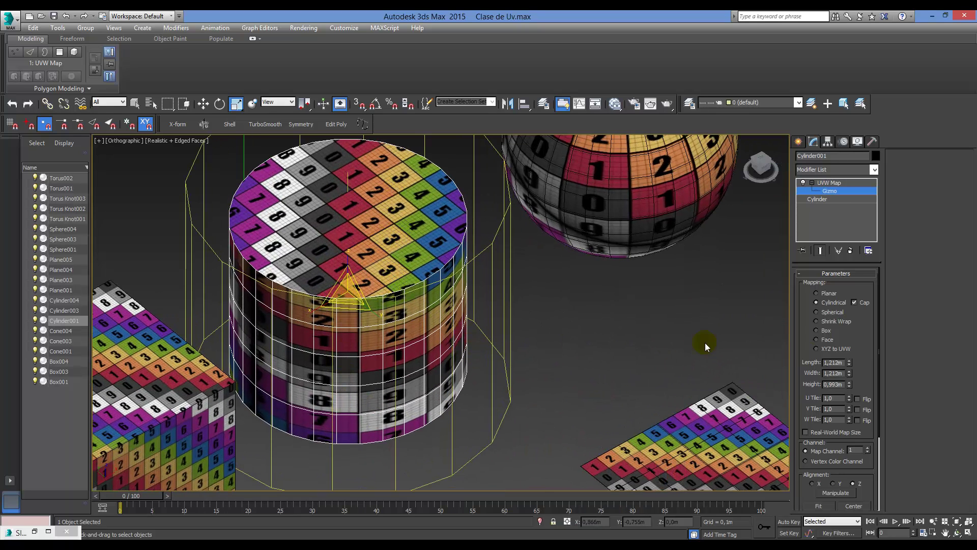
click(855, 302)
click(855, 302)
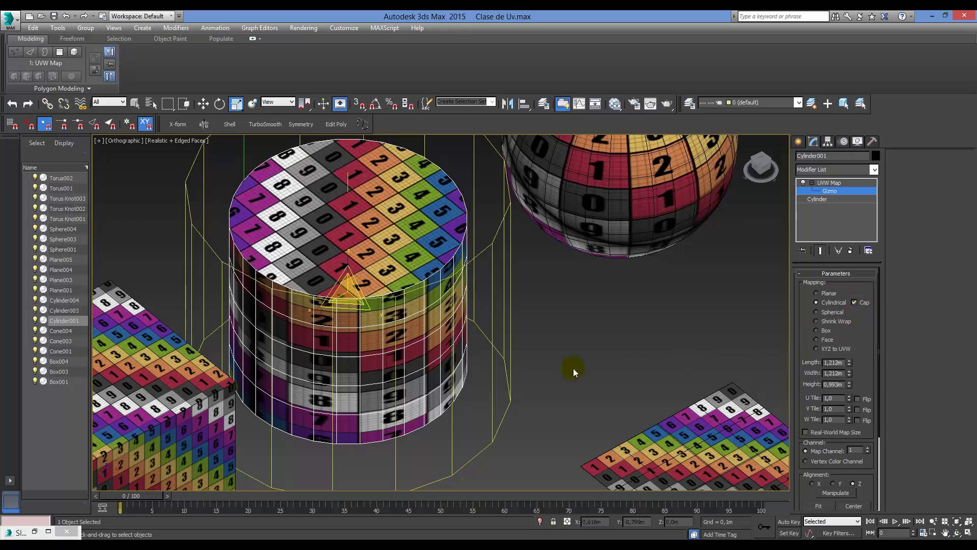
- Stretch the UVW Map gizmo of Cylinder001 along its vertical axis to about 314%
alt+middle_drag(385, 330, 341, 294)
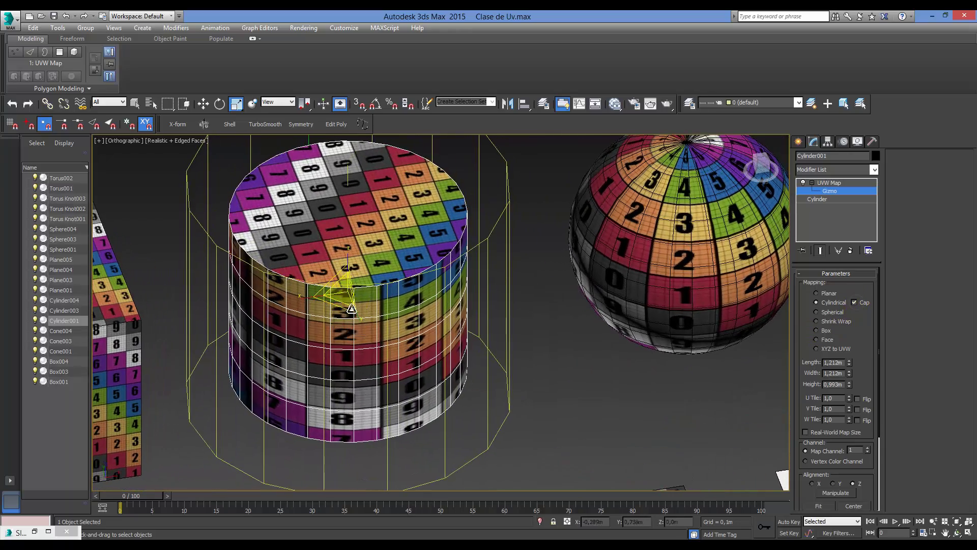
mouse_move(352, 309)
mouse_down()
mouse_move(351, 349)
mouse_move(352, 296)
mouse_move(352, 309)
mouse_up()
key(ctrl+z)
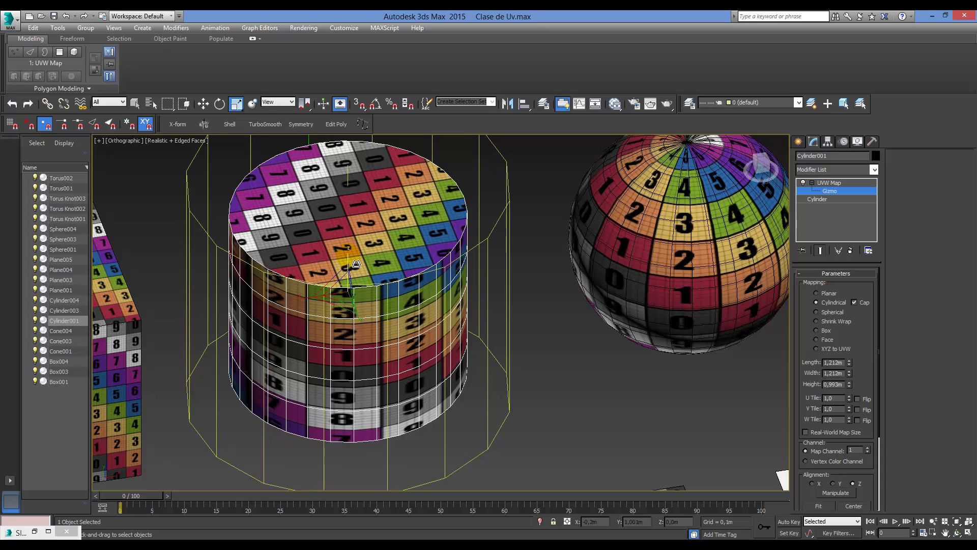
key(ctrl+z)
key(ctrl+z)
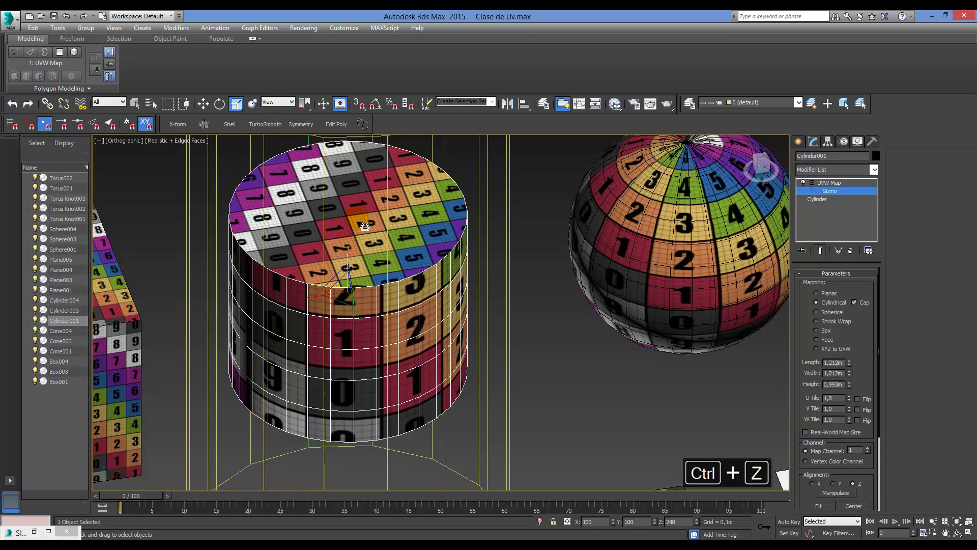
drag(364, 225, 374, 199)
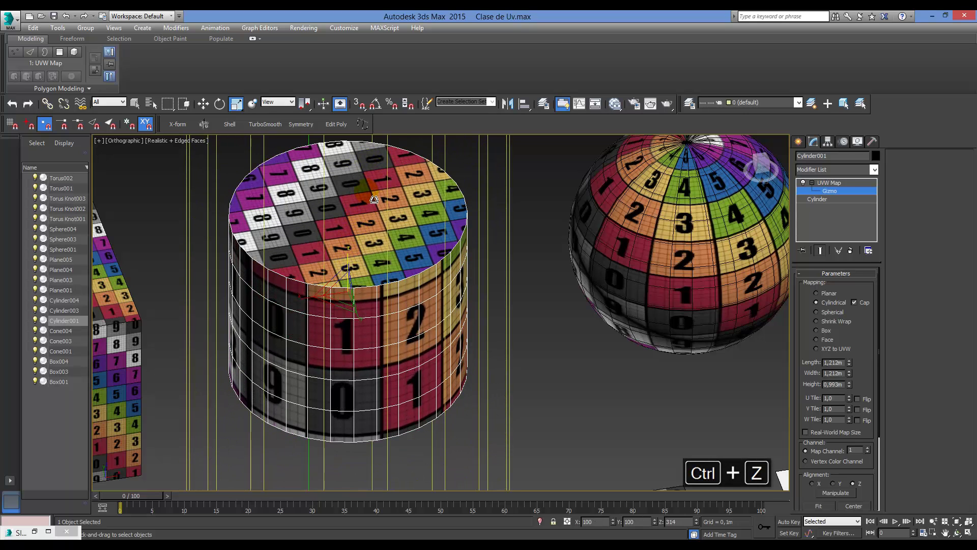
alt+middle_drag(407, 327, 327, 270)
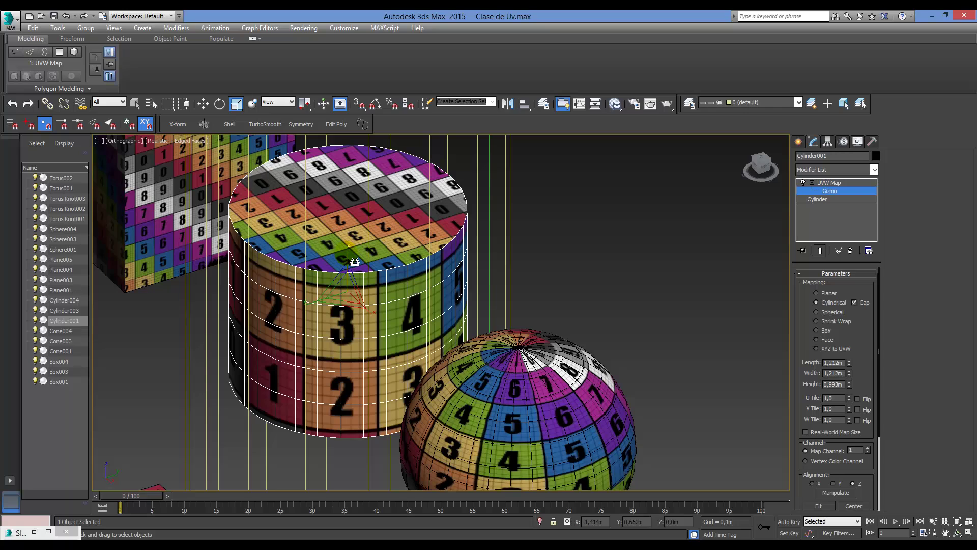
right_click(347, 255)
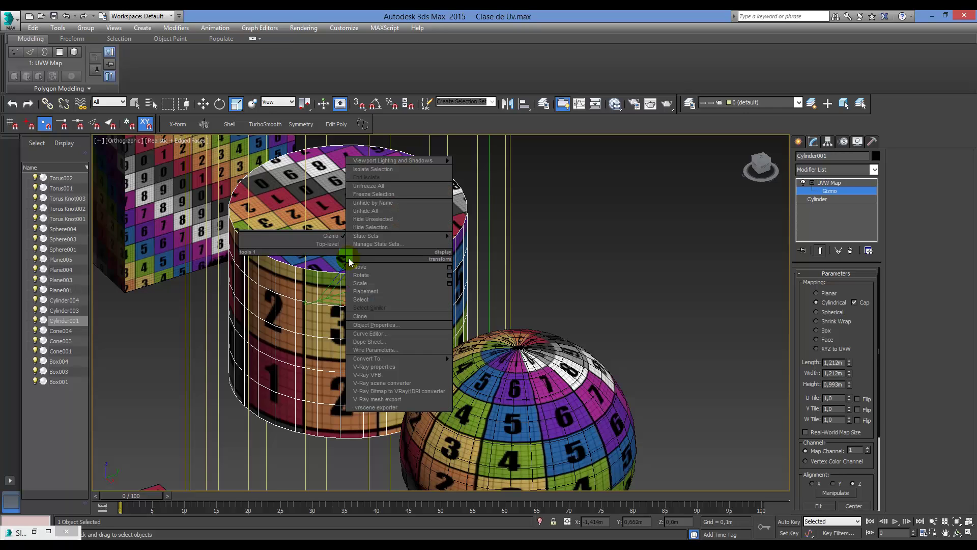
alt+middle_drag(349, 258, 387, 242)
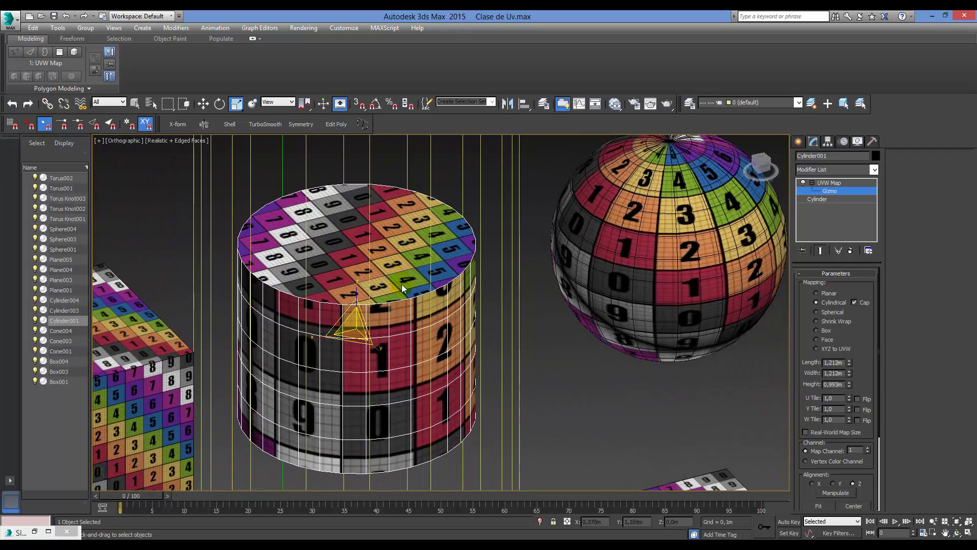
alt+middle_drag(402, 284, 353, 388)
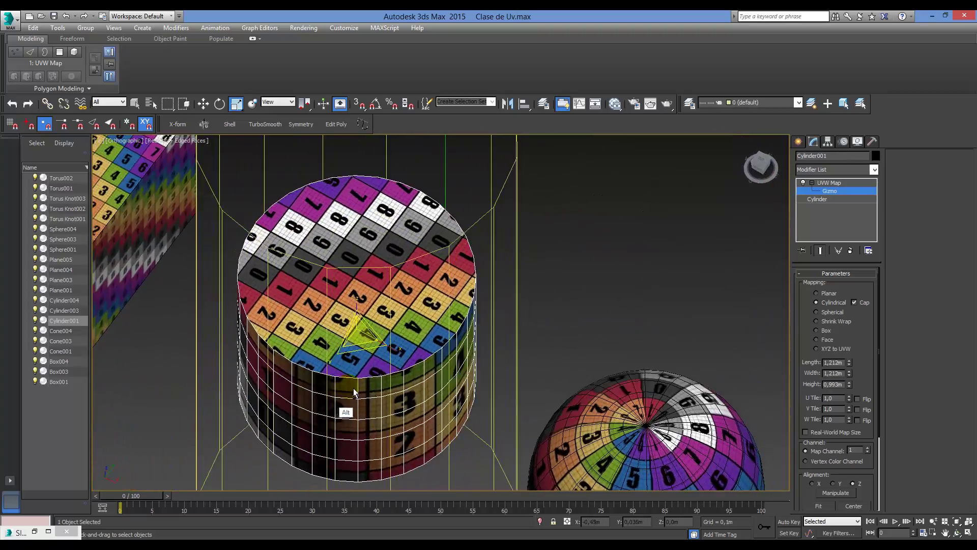
alt+middle_drag(458, 399, 471, 371)
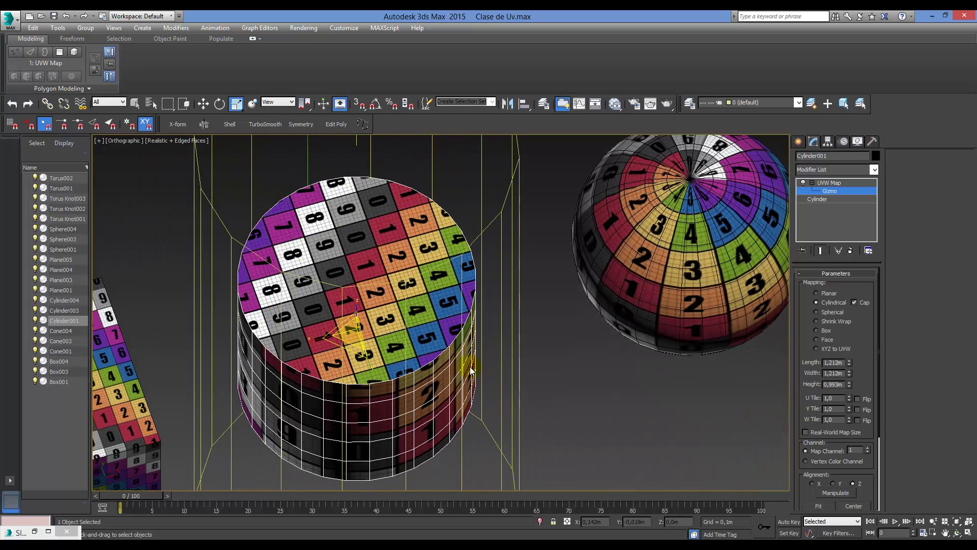
- Assign Material #30 with the mosaic tile bitmap to Cylinder001 and minimize the Slate Material Editor
key(m)
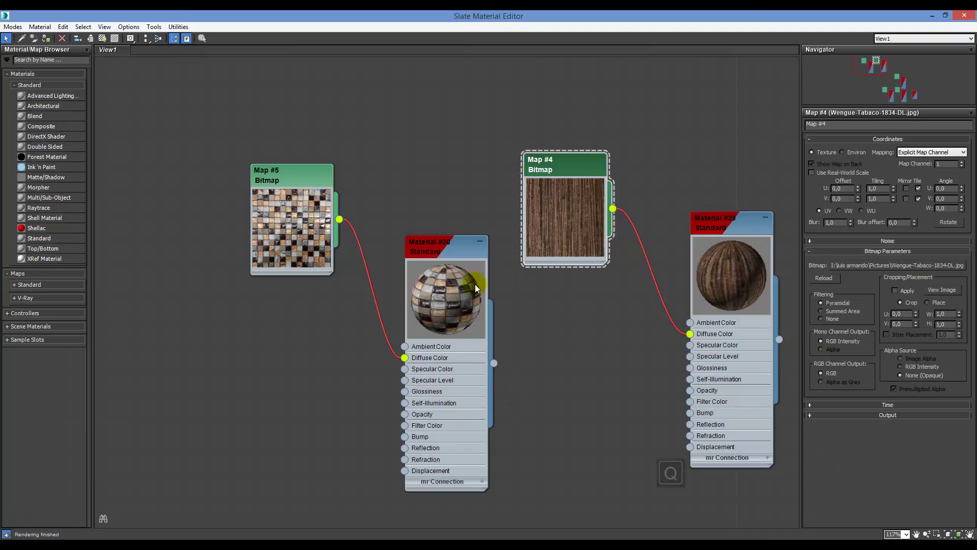
double_click(437, 248)
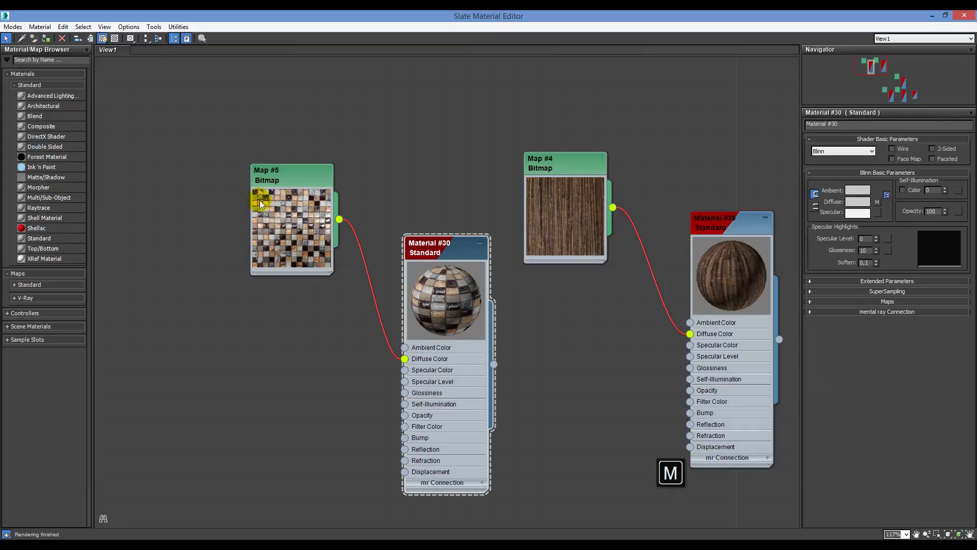
click(929, 16)
- Isolate Cylinder001 so only the mosaic-textured cylinder is displayed
alt+middle_drag(490, 348, 441, 277)
key(q)
ctrl+alt+middle_drag(370, 331, 404, 324)
key(alt+q)
mouse_move(477, 250)
alt+middle_down()
mouse_move(384, 257)
mouse_move(447, 258)
mouse_move(430, 244)
mouse_move(460, 226)
mouse_move(462, 253)
alt+middle_up()
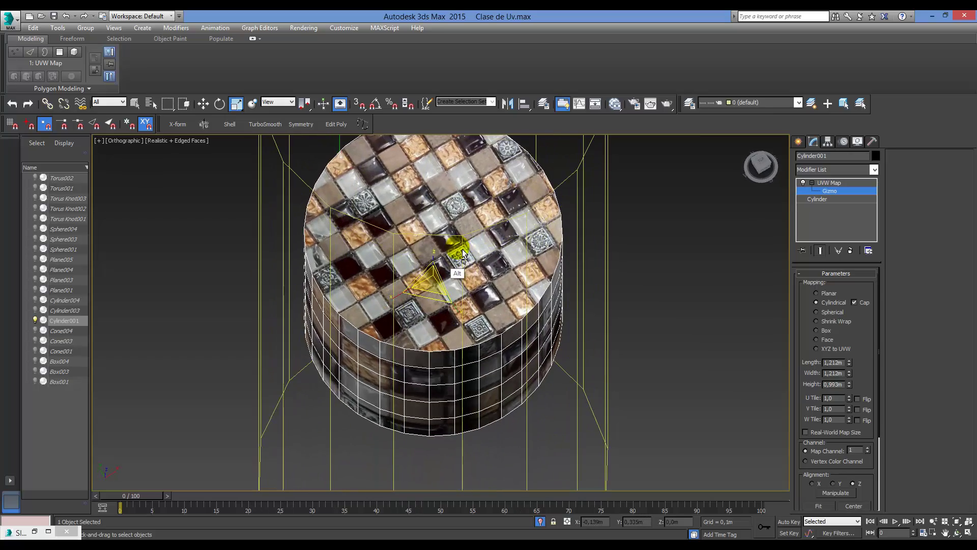
ctrl+alt+middle_drag(500, 333, 517, 382)
alt+middle_drag(554, 329, 475, 245)
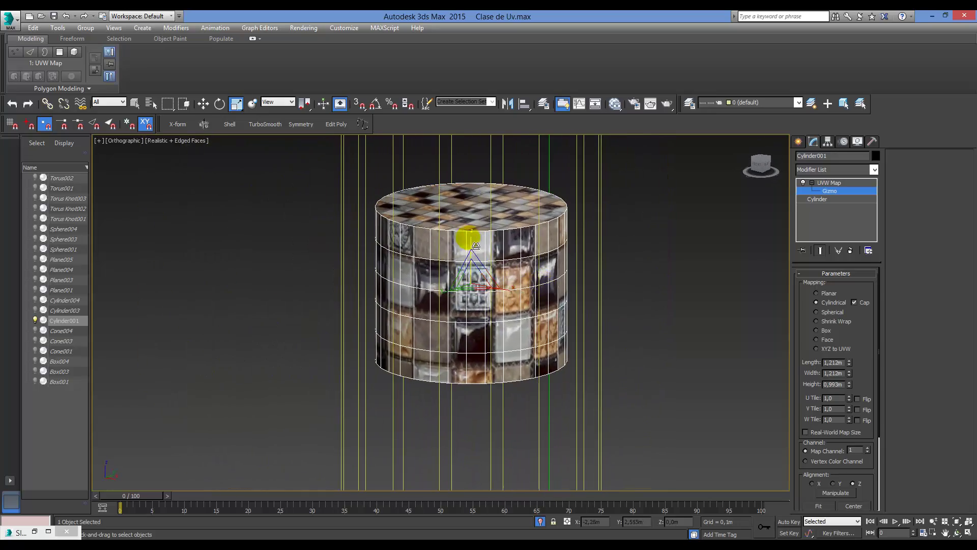
- Try to flatten the cylinder's UVW Map gizmo vertically to about 18% and stretch it along one horizontal axis
drag(476, 255, 529, 421)
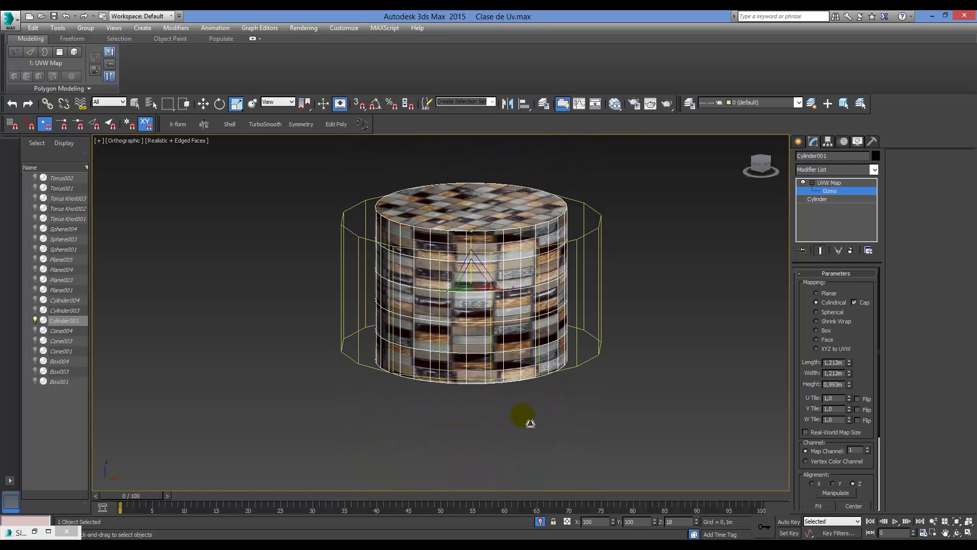
drag(523, 301, 575, 328)
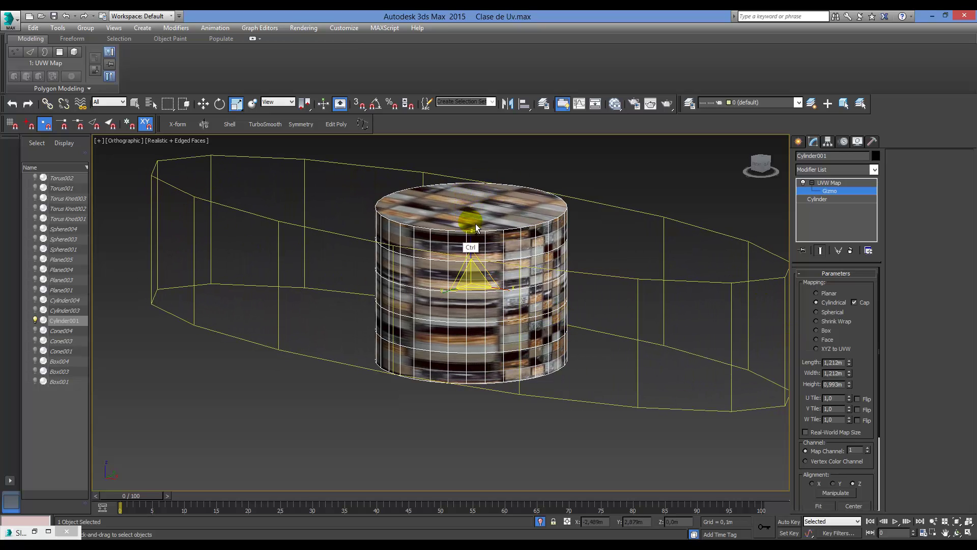
key(ctrl+z)
alt+middle_drag(475, 224, 556, 392)
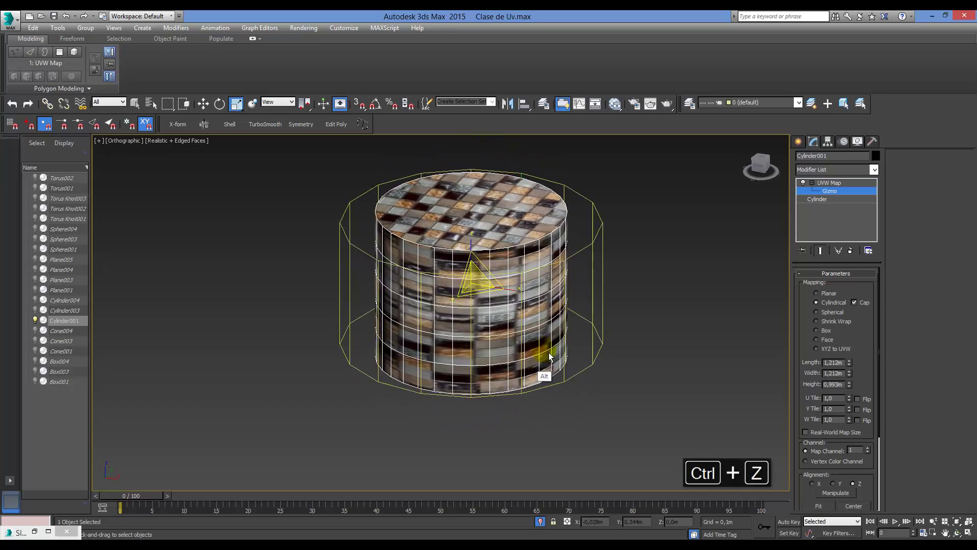
alt+middle_drag(549, 356, 517, 326)
scroll(506, 313, down, 2)
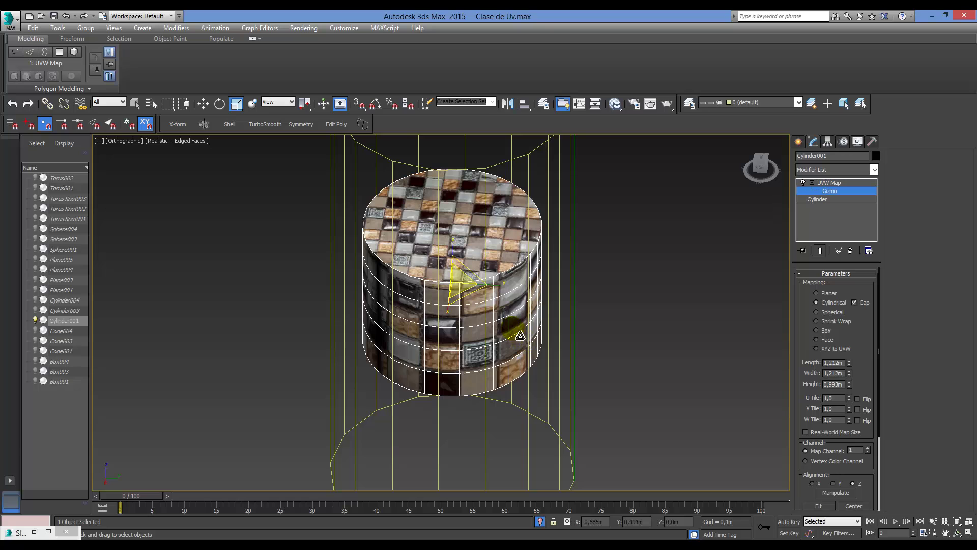
- Convert Cylinder001 to an Editable Poly, collapsing its UVW Map modifier
key(shift+alt+p)
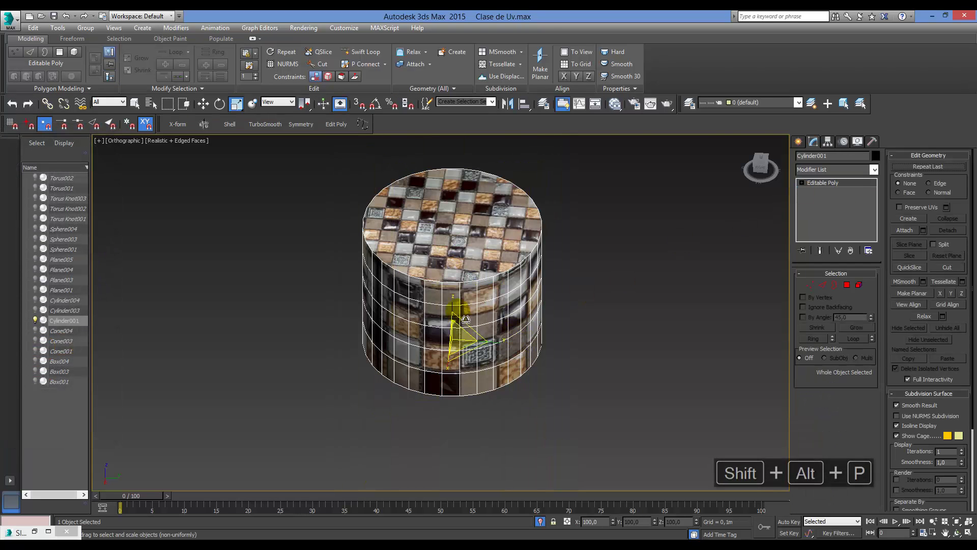
key(q)
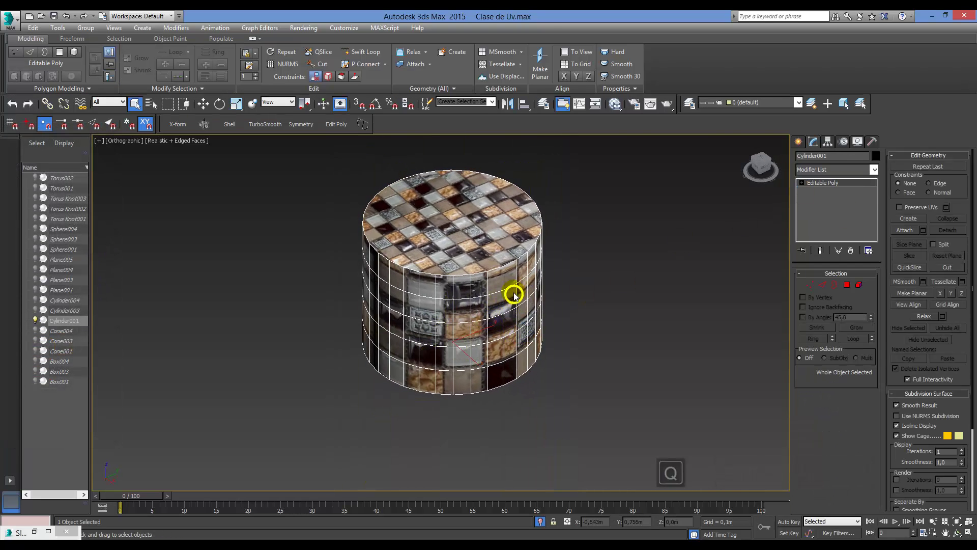
right_click(514, 295)
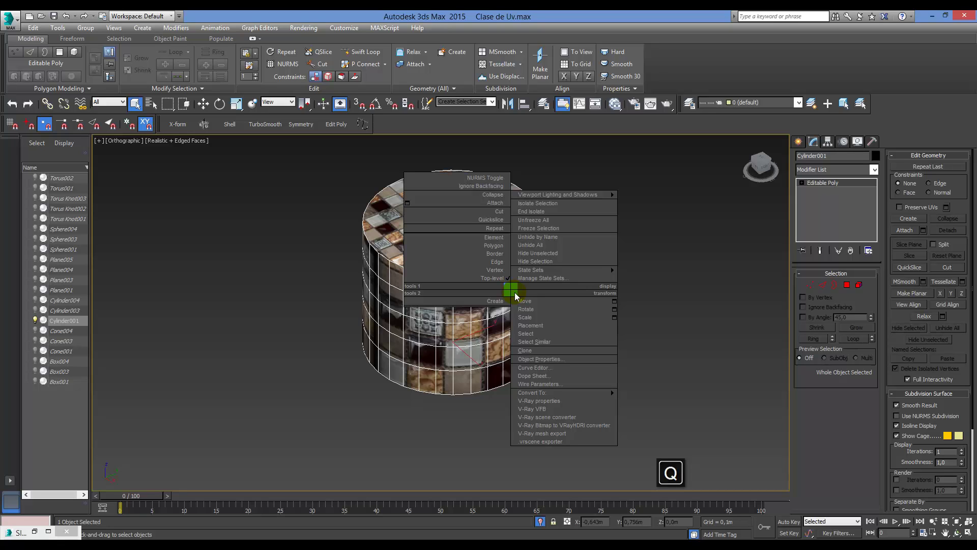
mouse_move(573, 392)
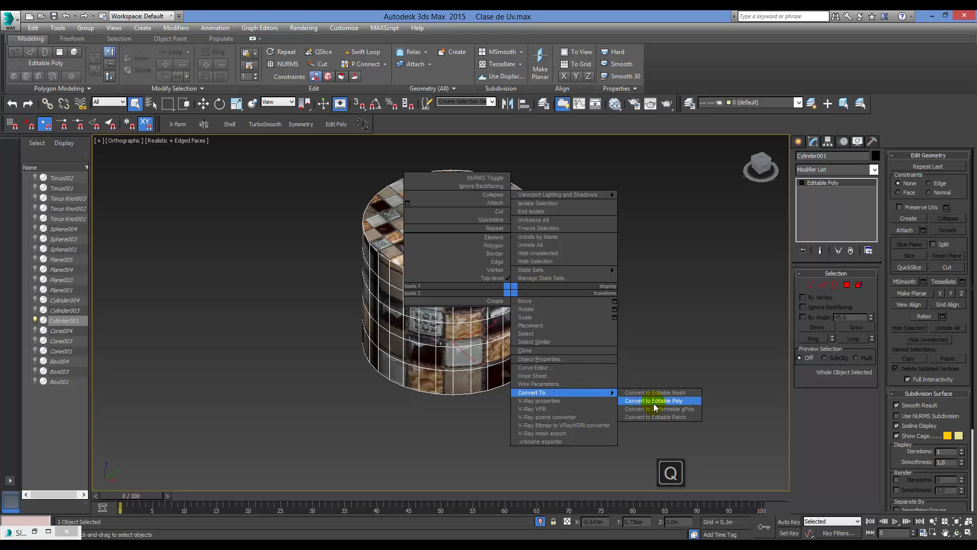
click(580, 392)
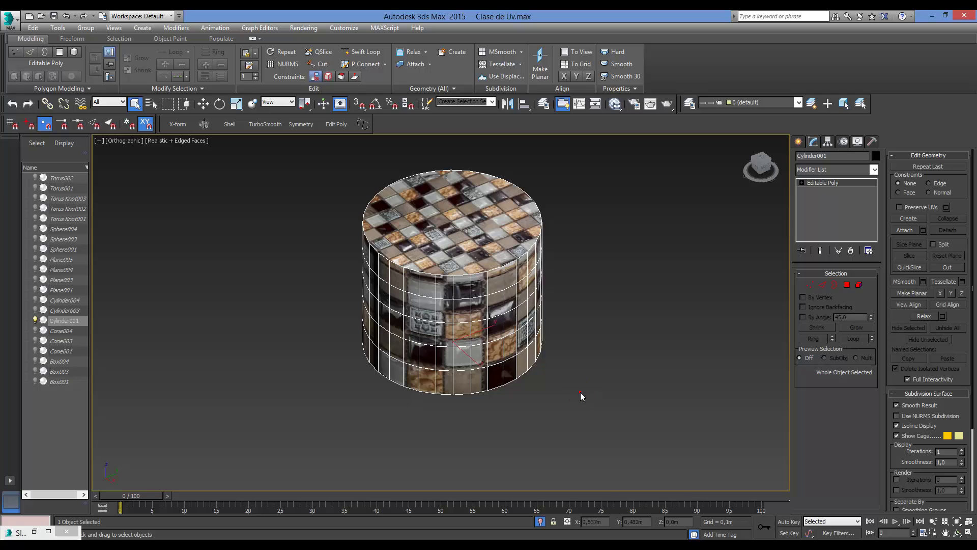
right_click(579, 388)
right_click(814, 206)
right_click(835, 183)
click(678, 261)
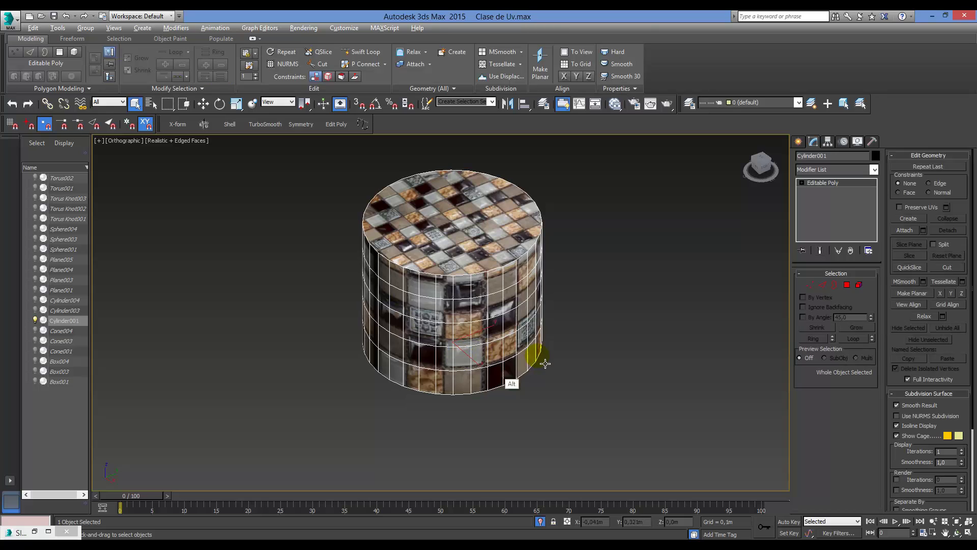
- Select the cylinder's top and bottom cap polygons, detach them as a separate object named Tapas, and leave polygon editing
click(847, 284)
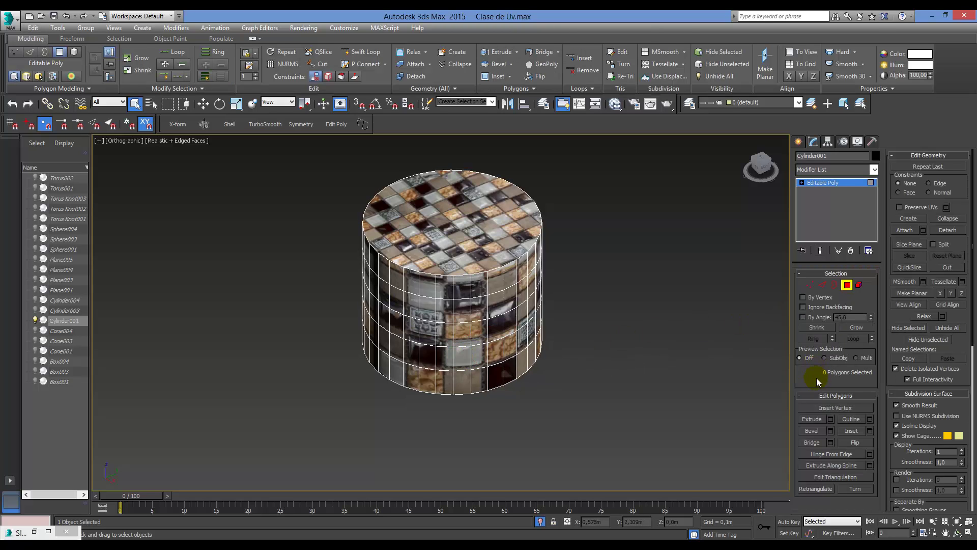
click(466, 248)
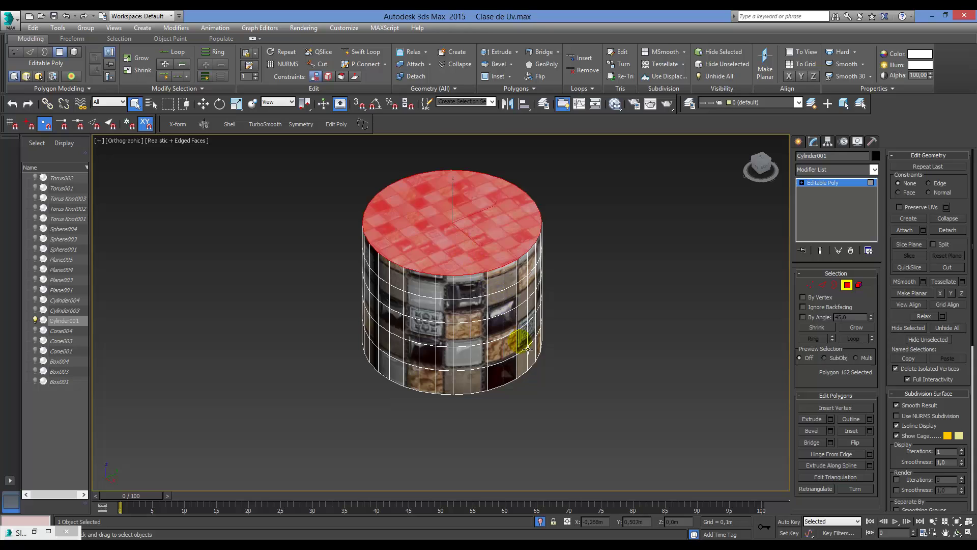
alt+middle_drag(521, 340, 585, 372)
ctrl+click(524, 332)
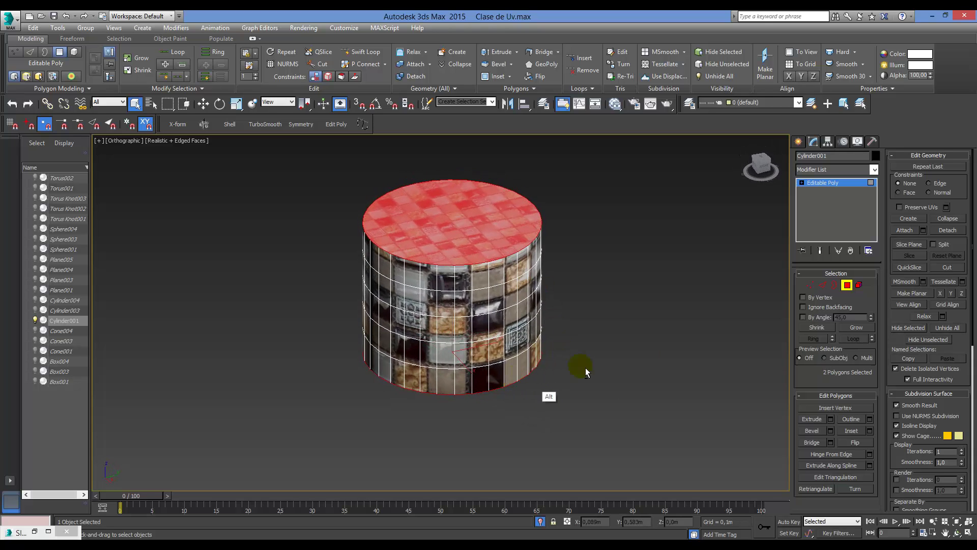
click(949, 230)
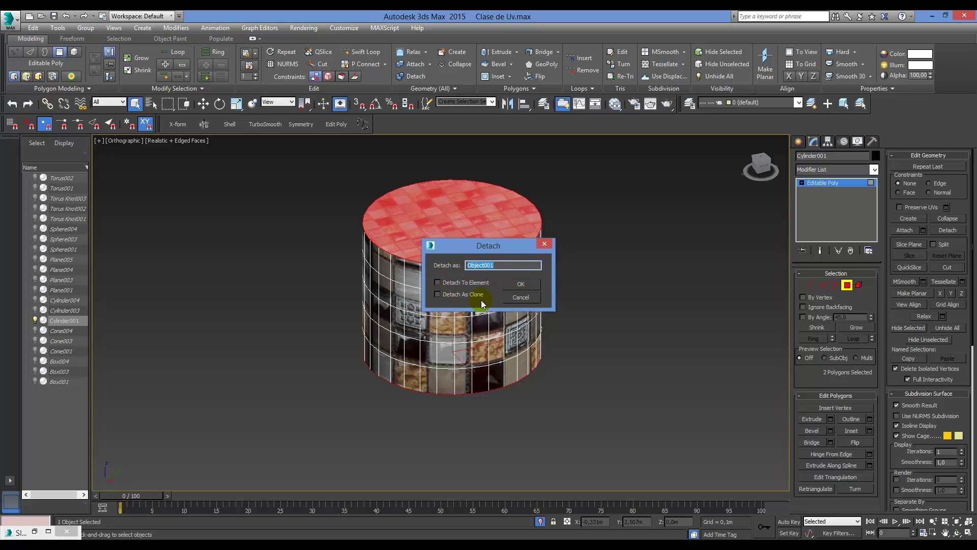
text(T)
key(BackSpace)
key(BackSpace)
key(BackSpace)
text(as)
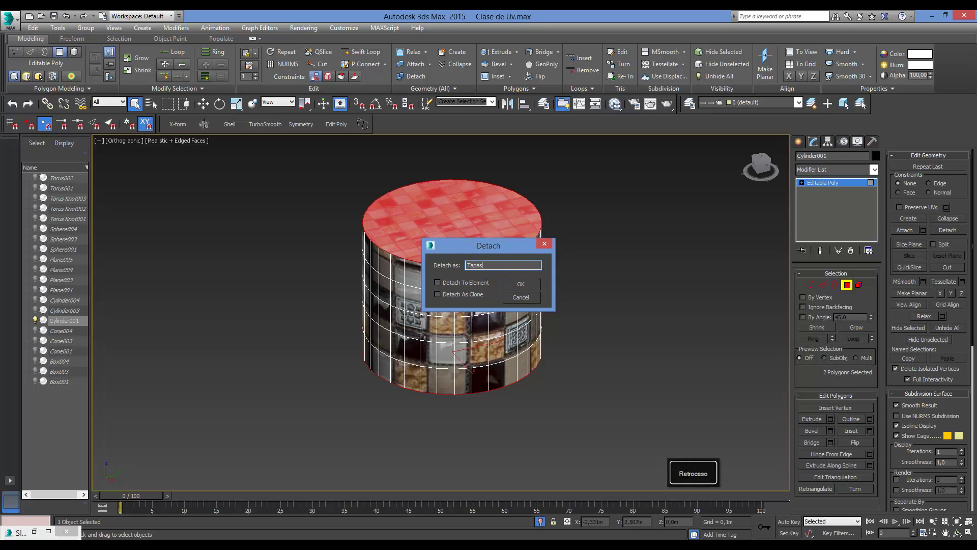
click(527, 283)
click(846, 284)
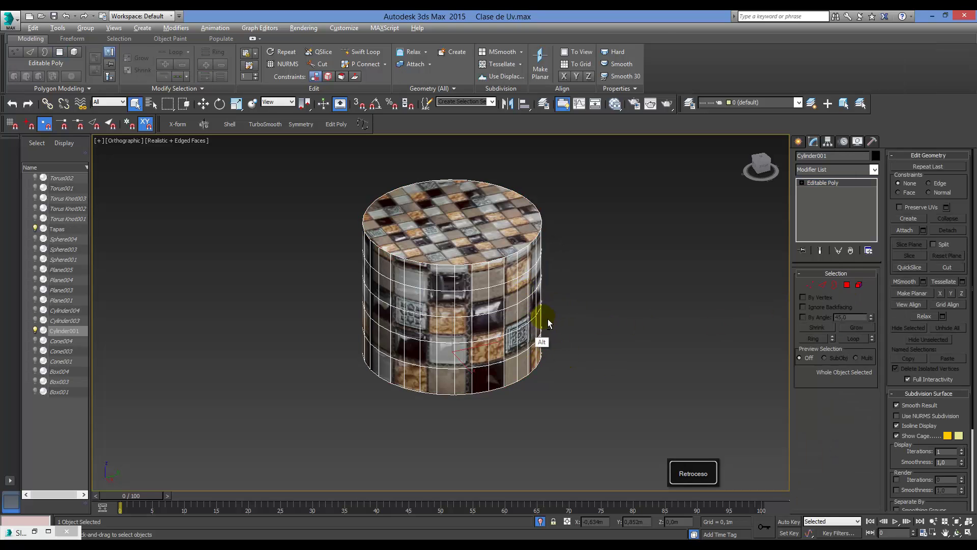
alt+middle_drag(543, 323, 554, 304)
alt+scroll(534, 312, up, 4)
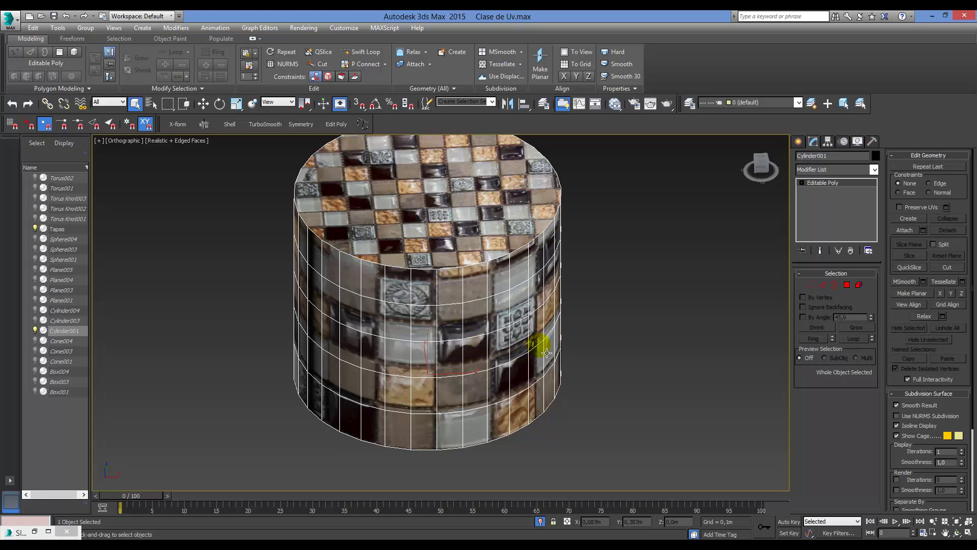
key(m)
key(m)
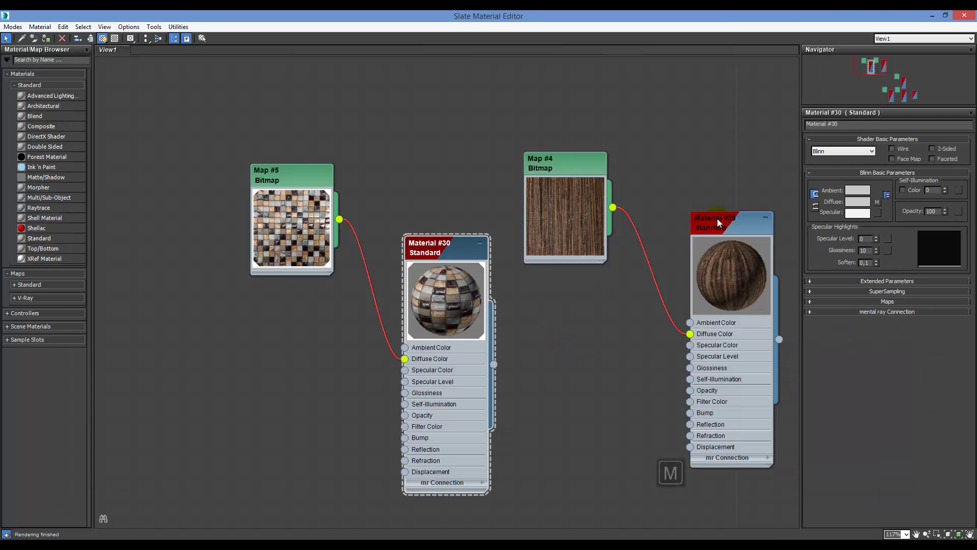
click(932, 16)
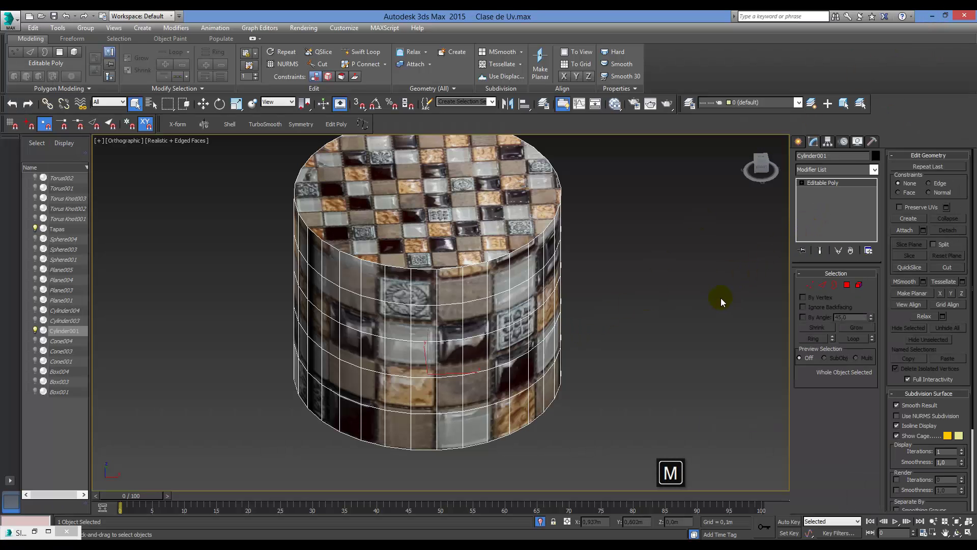
- Add a UVW Map modifier to the remaining sides of Cylinder001 and set its mapping to Cylindrical
key(shift+alt+m)
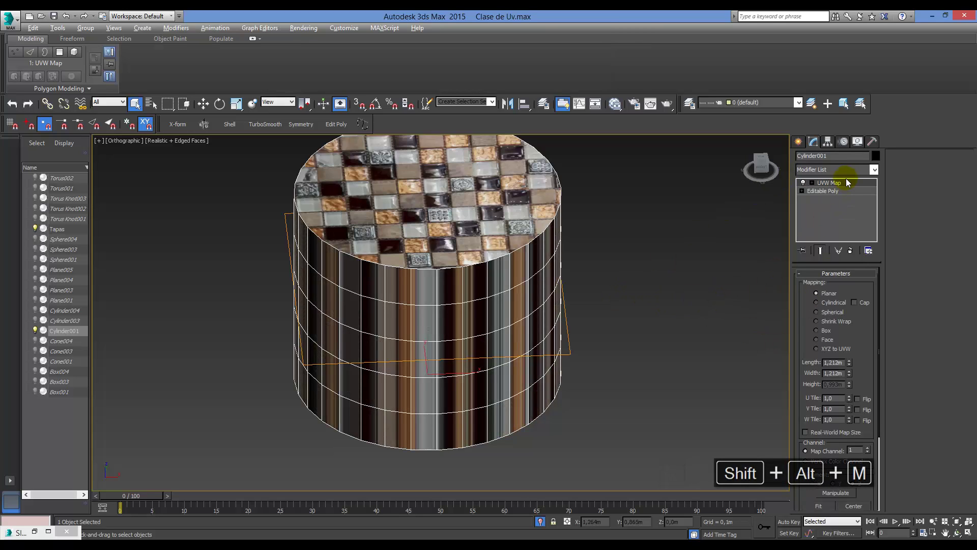
click(832, 302)
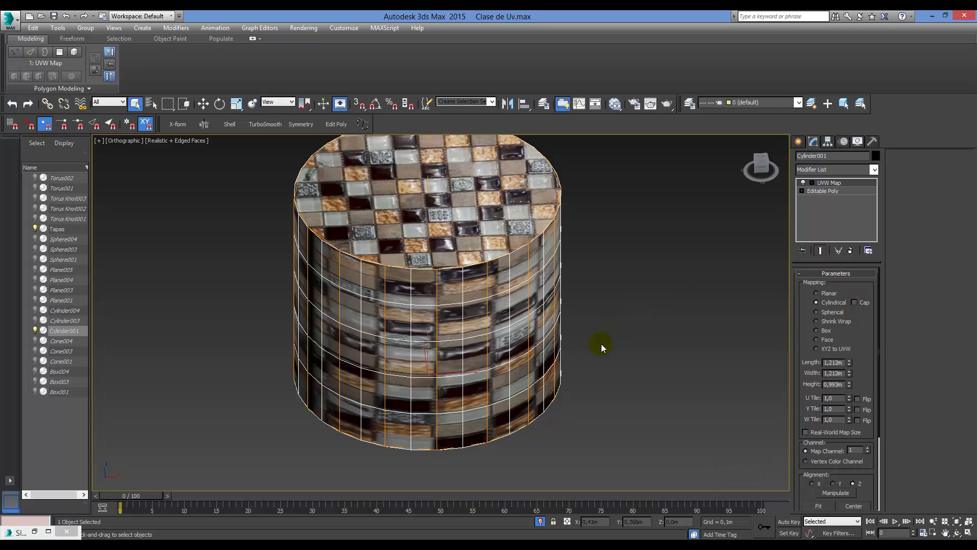
alt+middle_drag(600, 343, 631, 338)
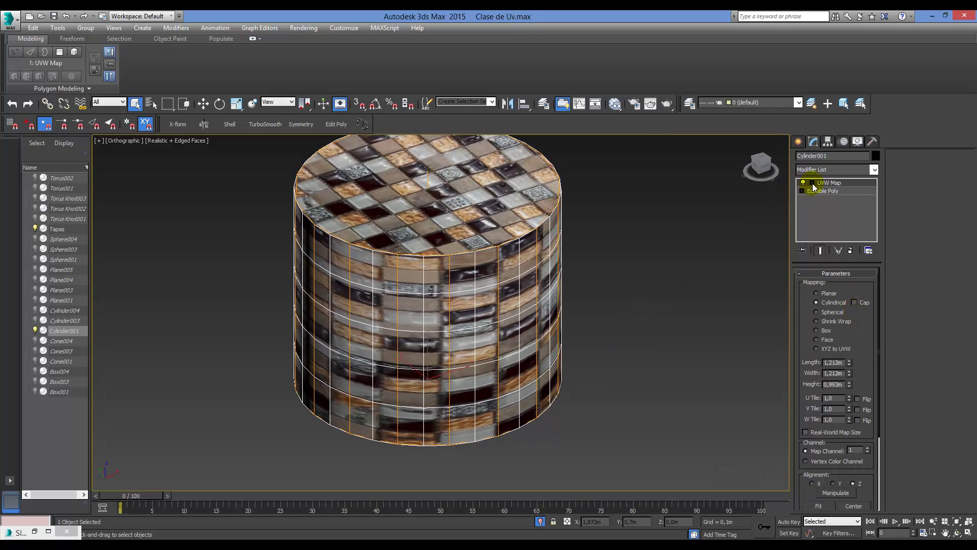
- Stretch the Cylindrical UVW Map gizmo vertically well beyond Cylinder001 to enlarge the side tiles, undoing the extra uniform scale
click(828, 193)
key(r)
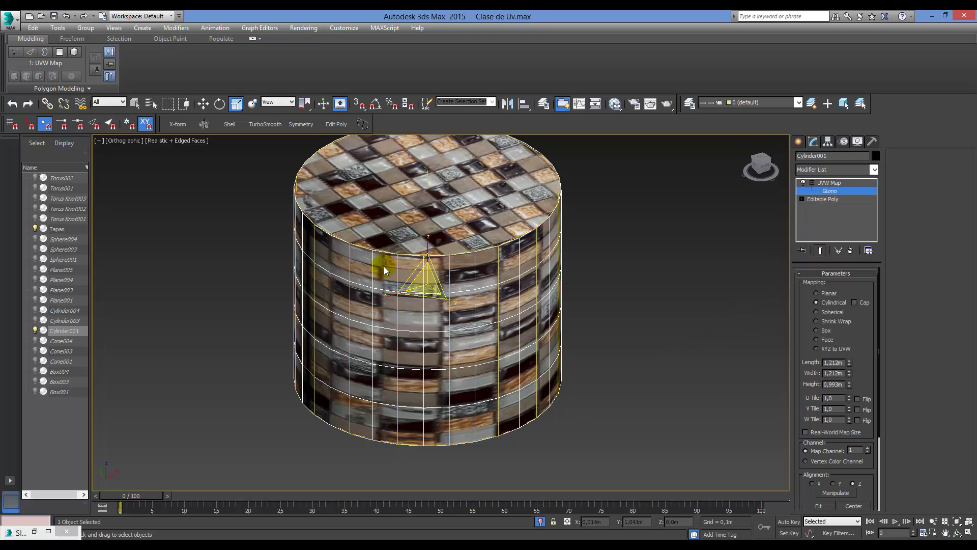
drag(422, 263, 425, 202)
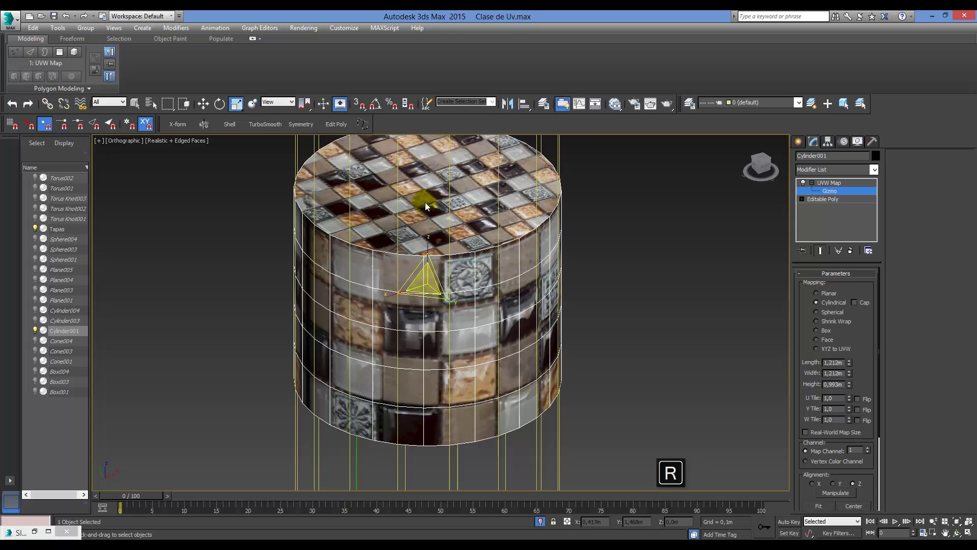
mouse_move(422, 280)
mouse_down()
mouse_move(443, 301)
mouse_move(427, 280)
mouse_move(437, 288)
mouse_up()
key(ctrl+z)
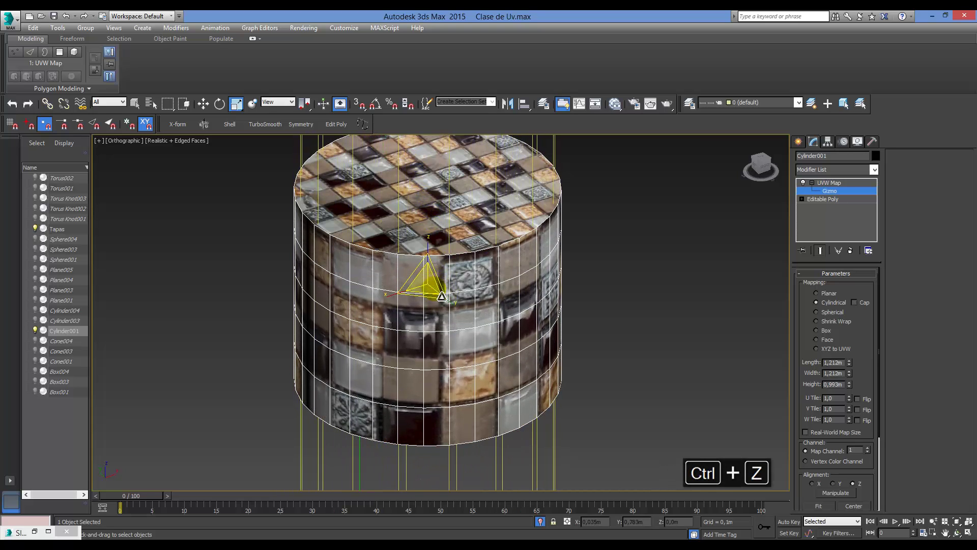
scroll(443, 325, down, 5)
alt+middle_drag(447, 341, 509, 322)
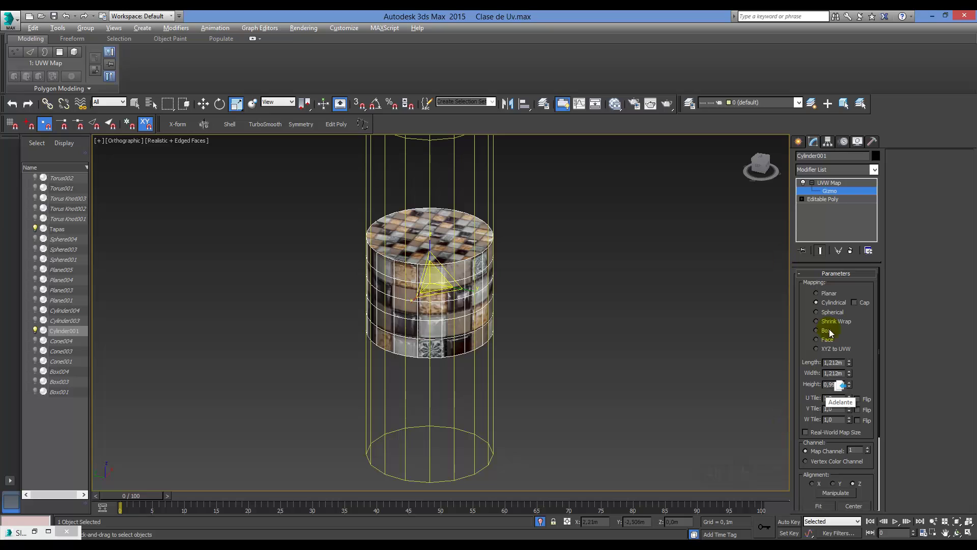
- Set the UVW Map gizmo's height to 1.212 m by copying its width value
key(alt+Right)
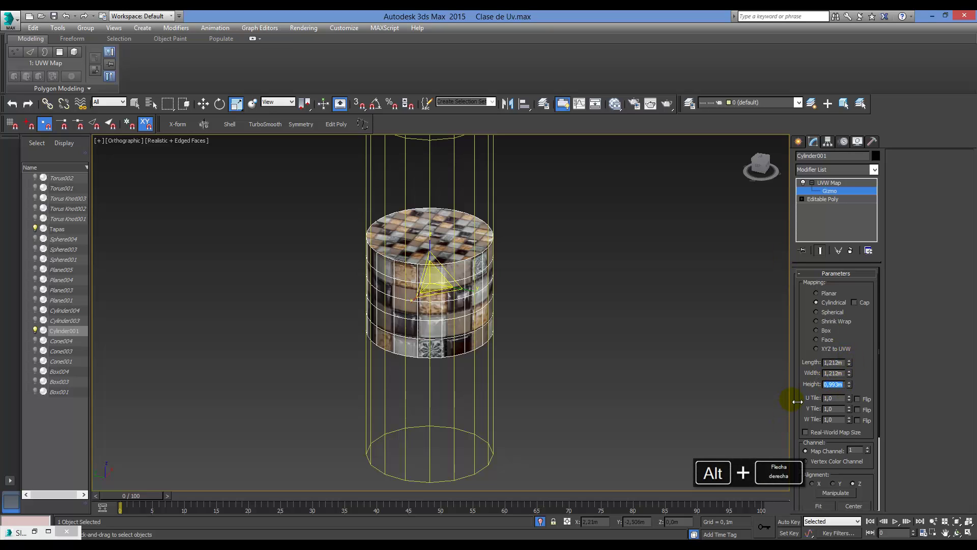
text(21)
key(Return)
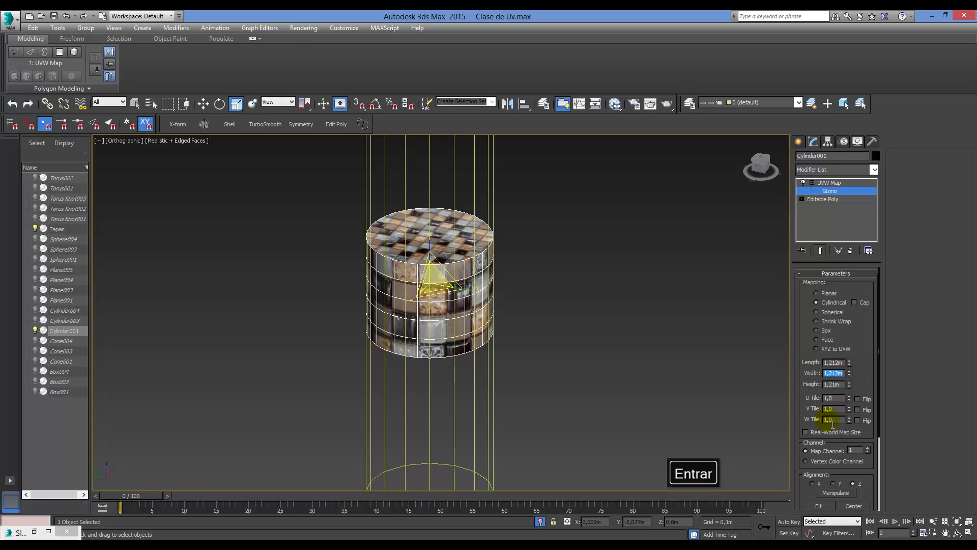
key(ctrl+c)
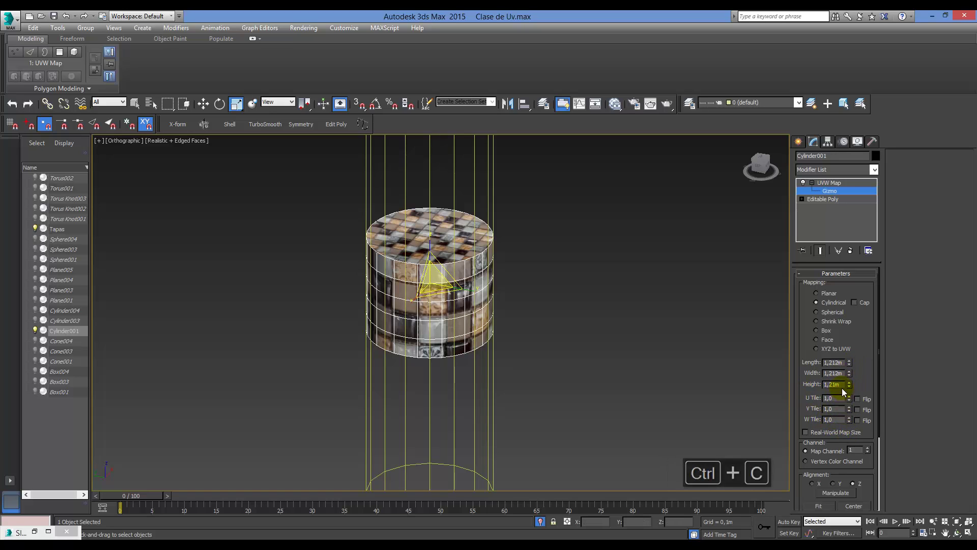
double_click(837, 385)
key(ctrl+v)
- Set the UVW Map gizmo's length, width and height to 0.5 m each
double_click(833, 362)
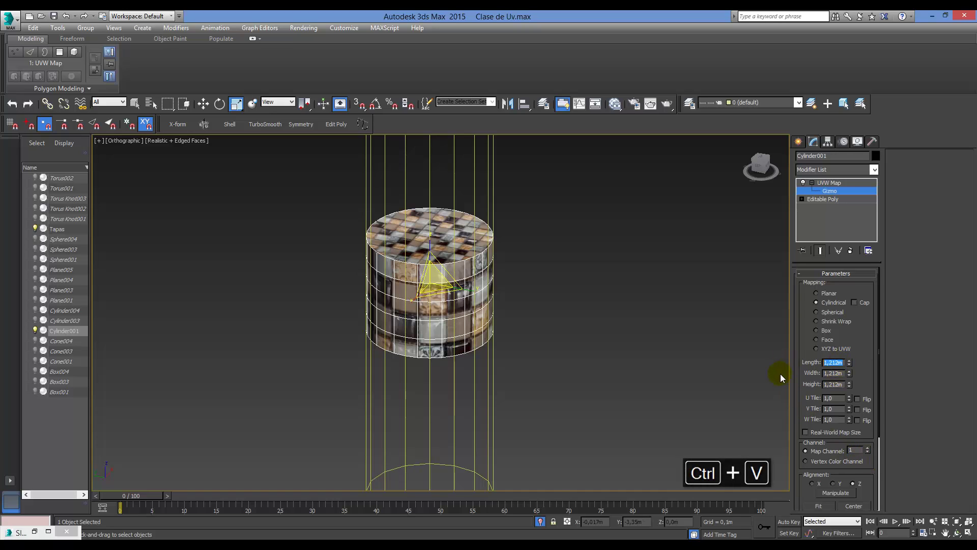
text(0,5)
key(Tab)
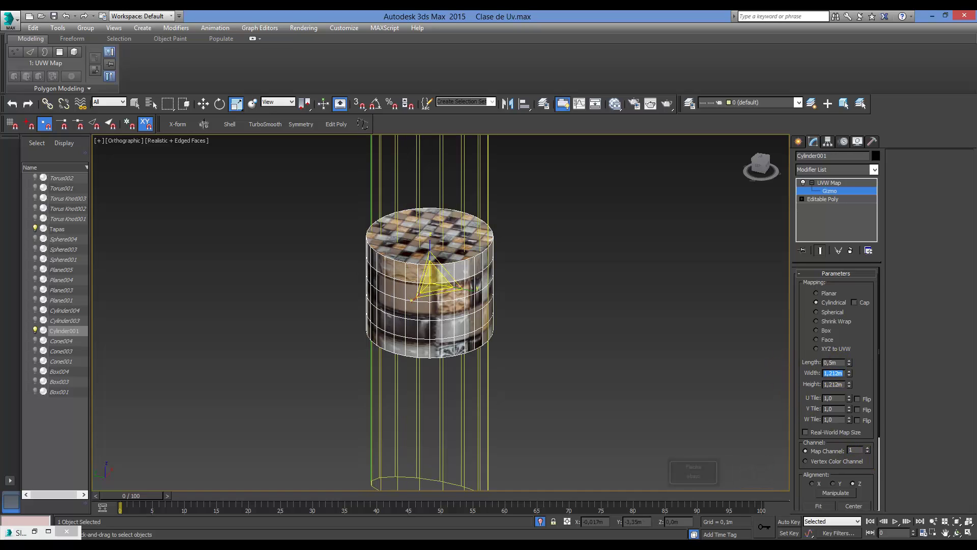
text(0,5)
key(Return)
key(Down)
text(0,5)
key(Return)
key(Down)
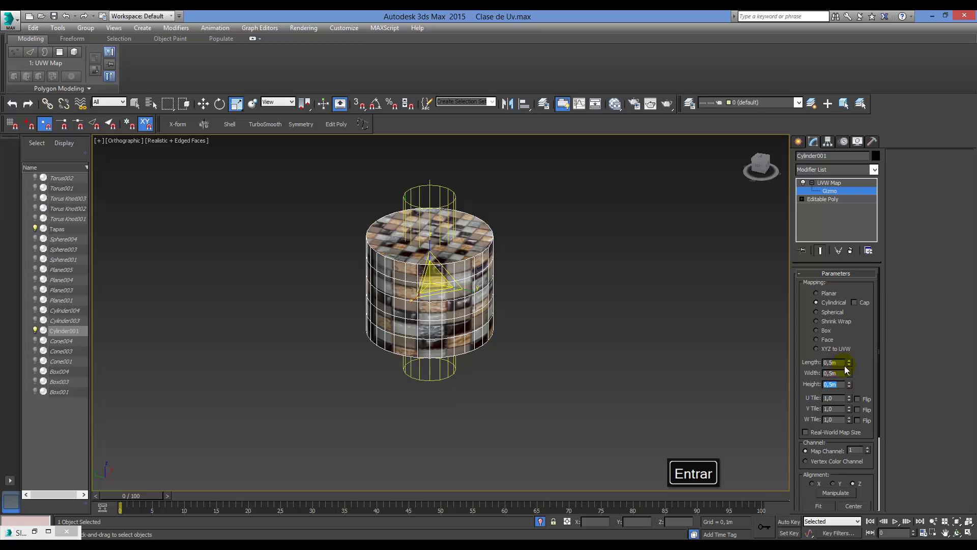
- Reduce the UVW Map gizmo's length, width and height to 0.1 m each
key(alt+Right)
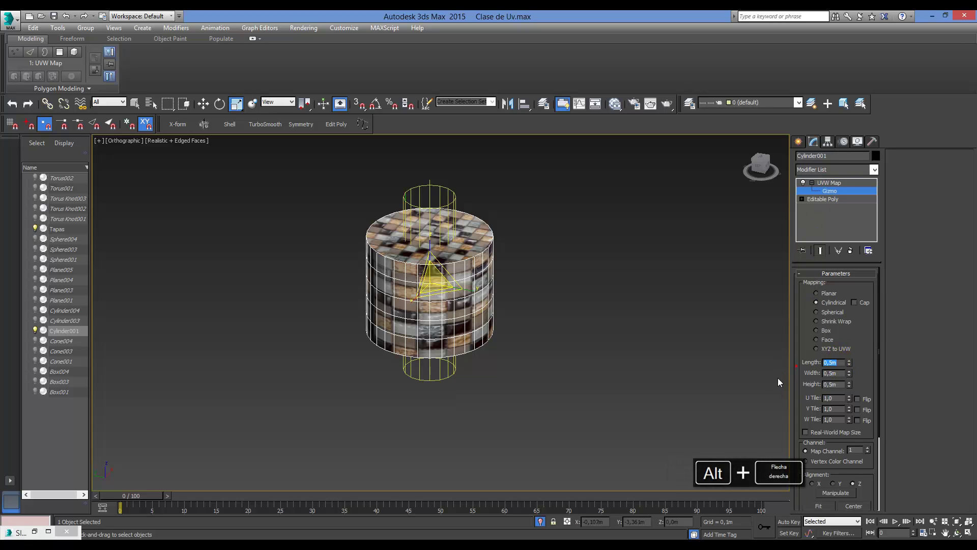
text(0,1)
key(Return)
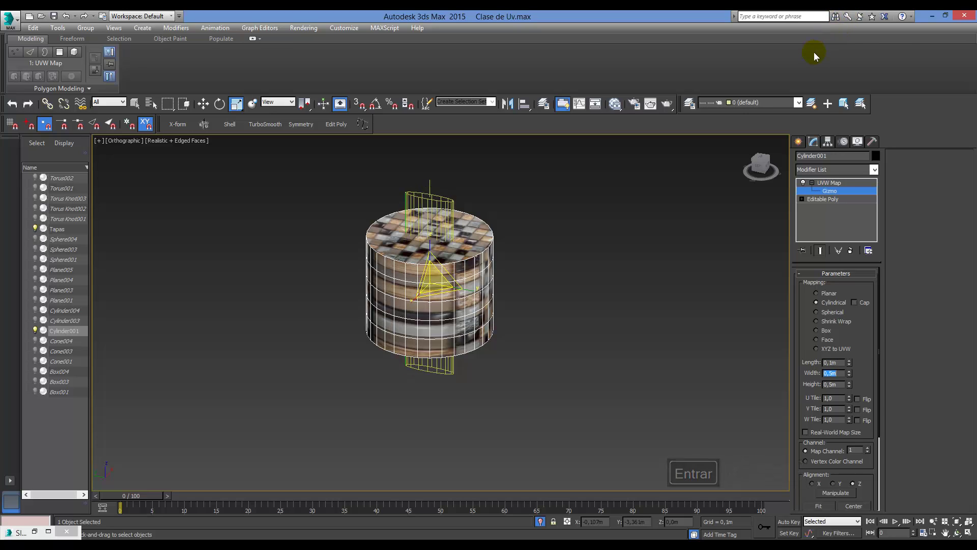
text(0,1)
key(Return)
key(Down)
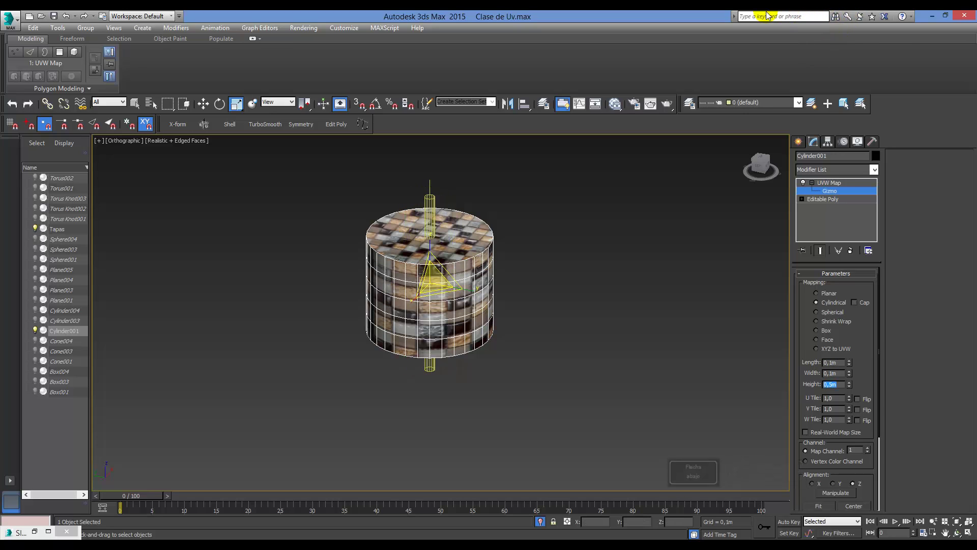
text(0,1)
key(Return)
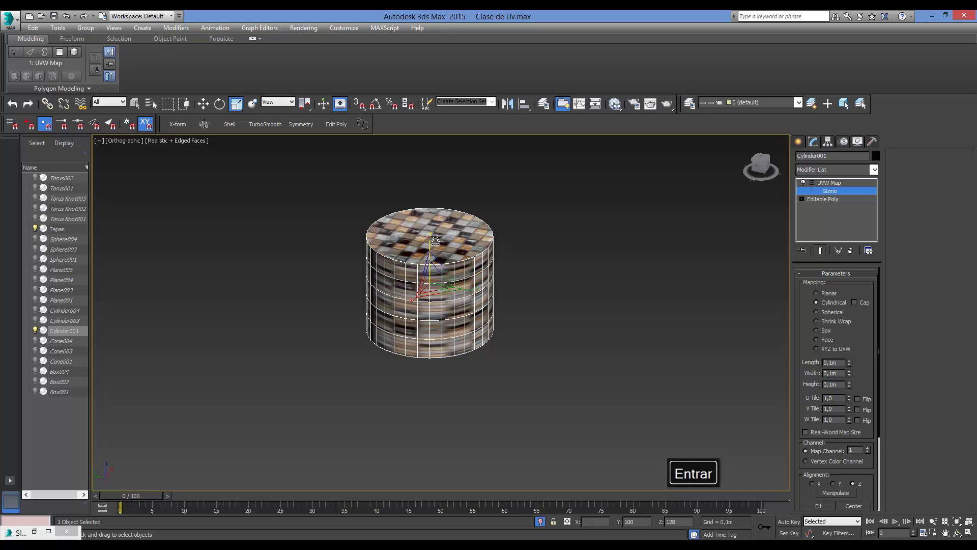
- Try stretching the narrow UVW Map gizmo vertically to enlarge the mosaic tiles on the cylinder's sides
drag(435, 241, 384, 35)
ctrl+alt+middle_drag(429, 258, 446, 269)
mouse_move(448, 267)
mouse_down()
mouse_move(452, 241)
mouse_move(447, 285)
mouse_up()
key(ctrl+z)
key(ctrl+z)
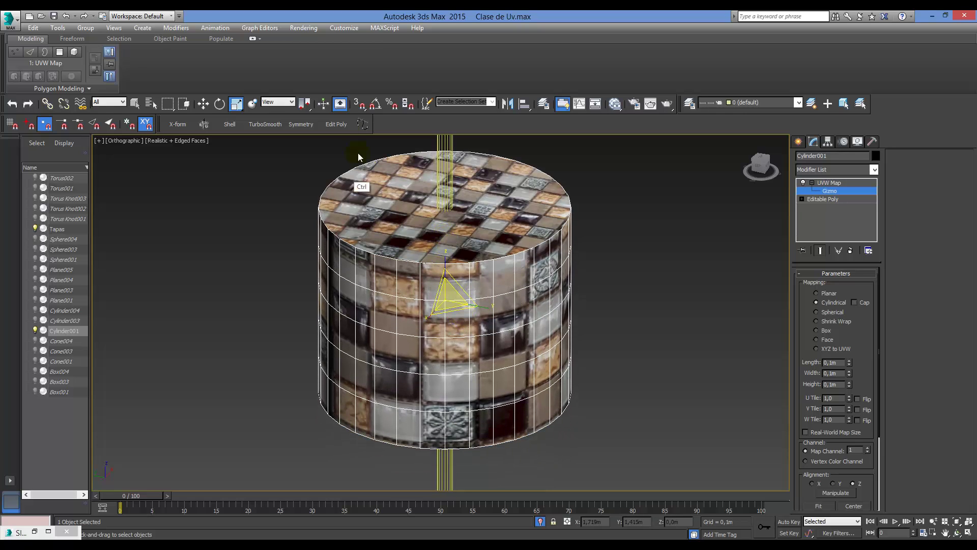
- Undo the narrow gizmo's stretch and the 0.1 m and 0.5 m changes to its length, width and height
click(308, 105)
alt+middle_drag(482, 329, 513, 340)
key(ctrl+z)
key(ctrl+z)
key(ctrl+z)
key(ctrl+z)
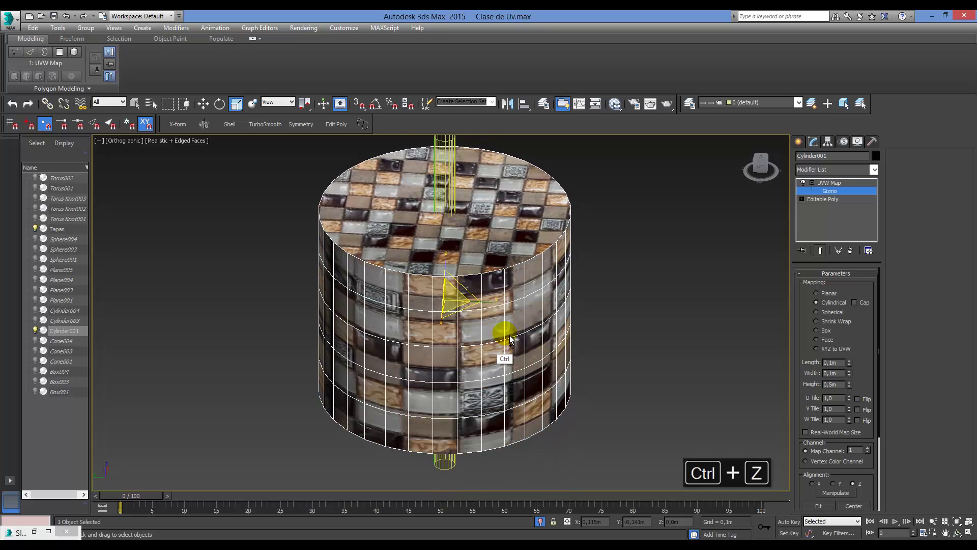
key(ctrl+z)
key(ctrl+z)
key(ctrl+z)
key(ctrl+z)
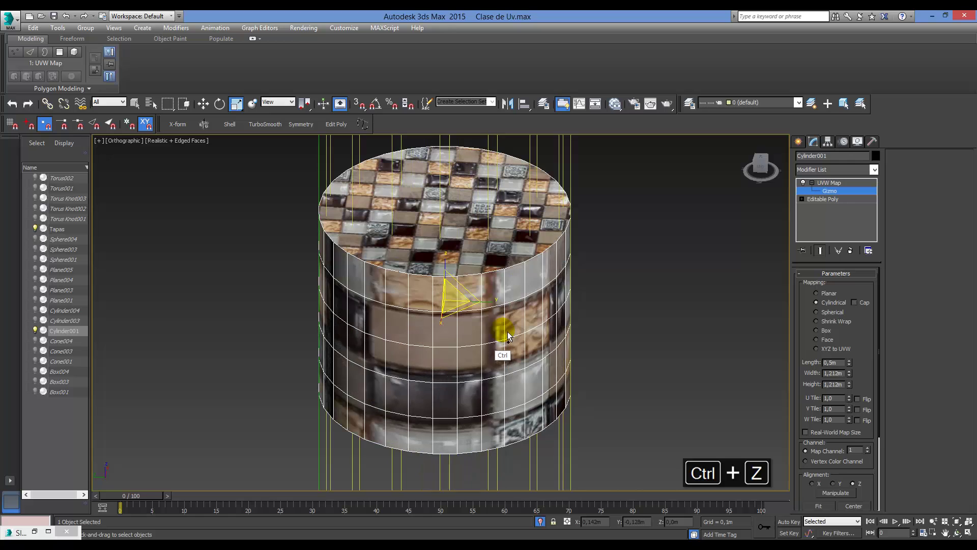
- Duplicate the mosaic Material #30 together with its connected bitmap in the Slate Material Editor
key(q)
ctrl+alt+middle_drag(647, 339, 625, 345)
key(m)
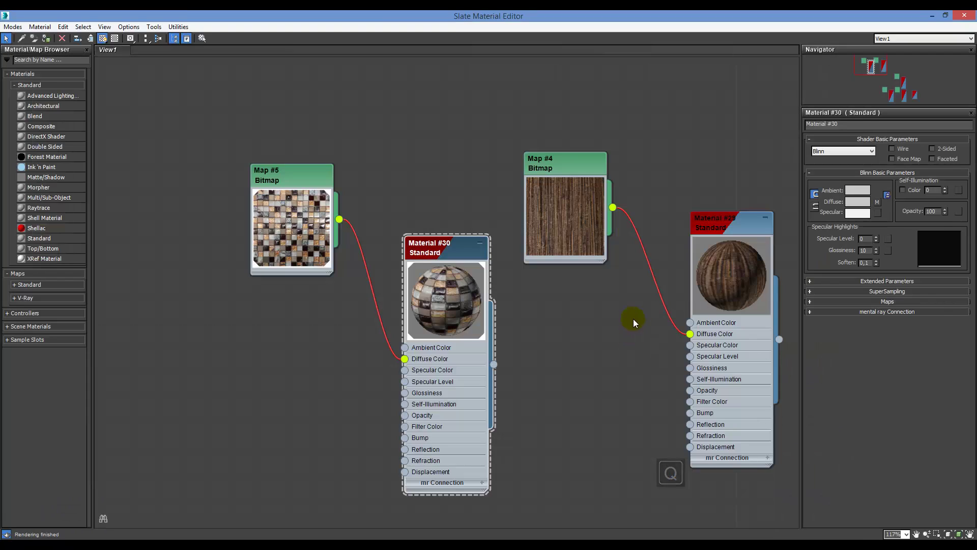
scroll(556, 290, down, 2)
drag(452, 148, 292, 403)
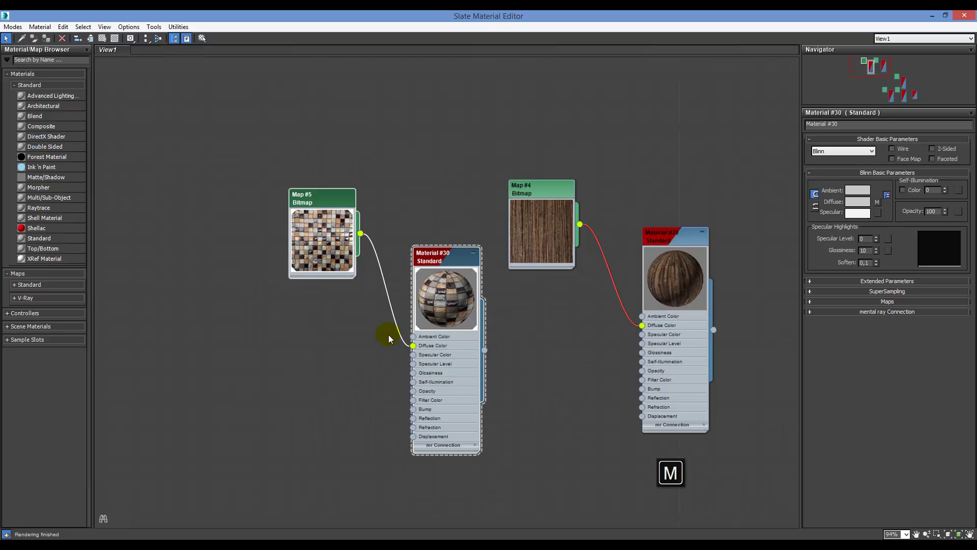
shift+drag(452, 260, 219, 236)
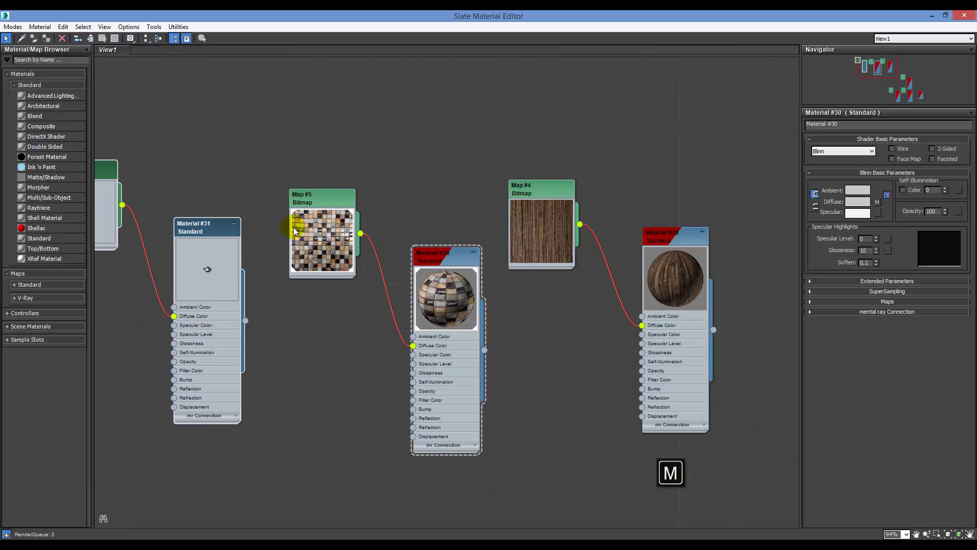
scroll(845, 391, down, 1)
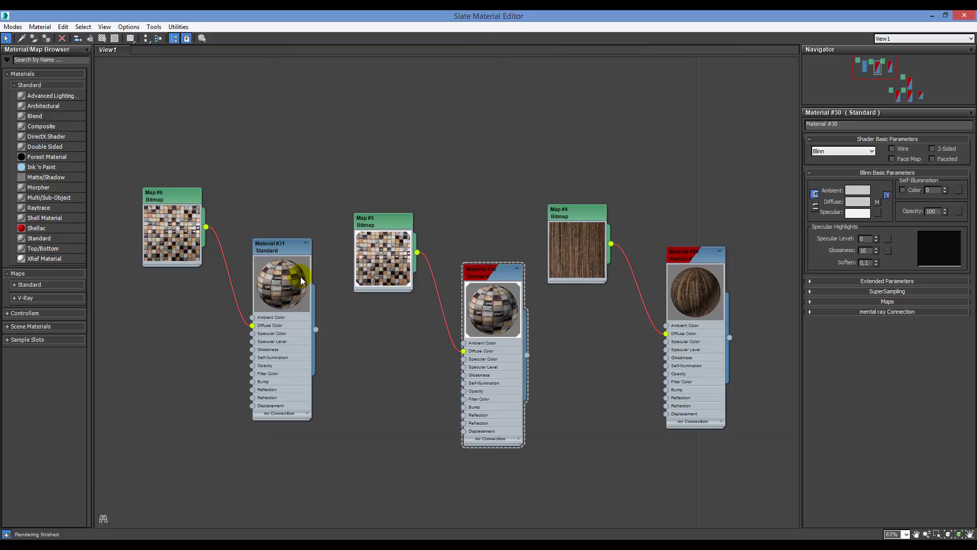
- Set the U and V tiling of the duplicated material's mosaic bitmap to 5, and return to the viewport
double_click(173, 196)
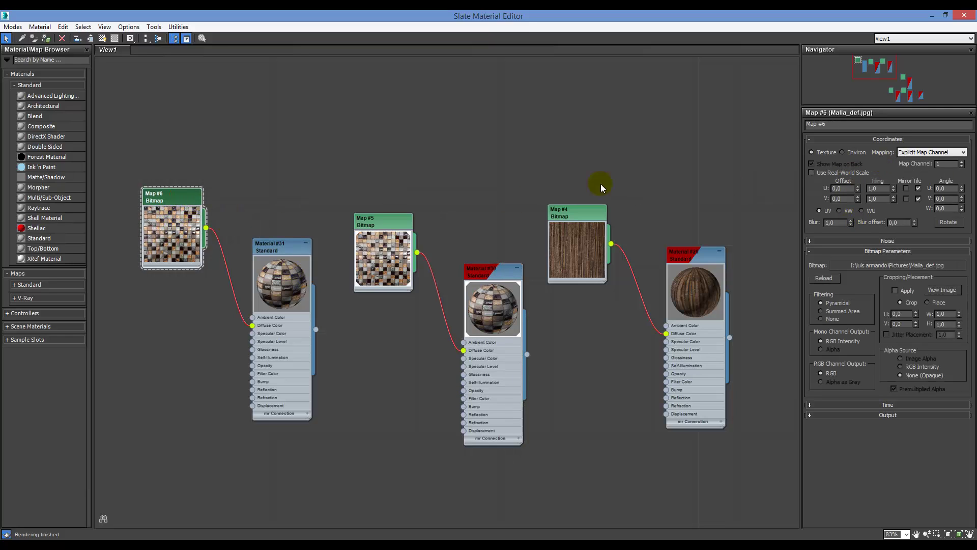
click(741, 202)
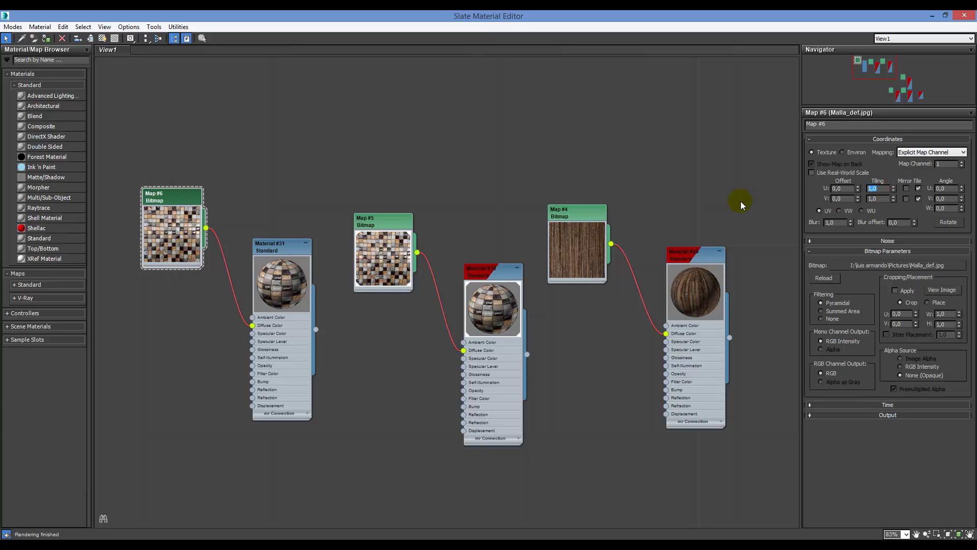
click(877, 198)
text(5)
key(Tab)
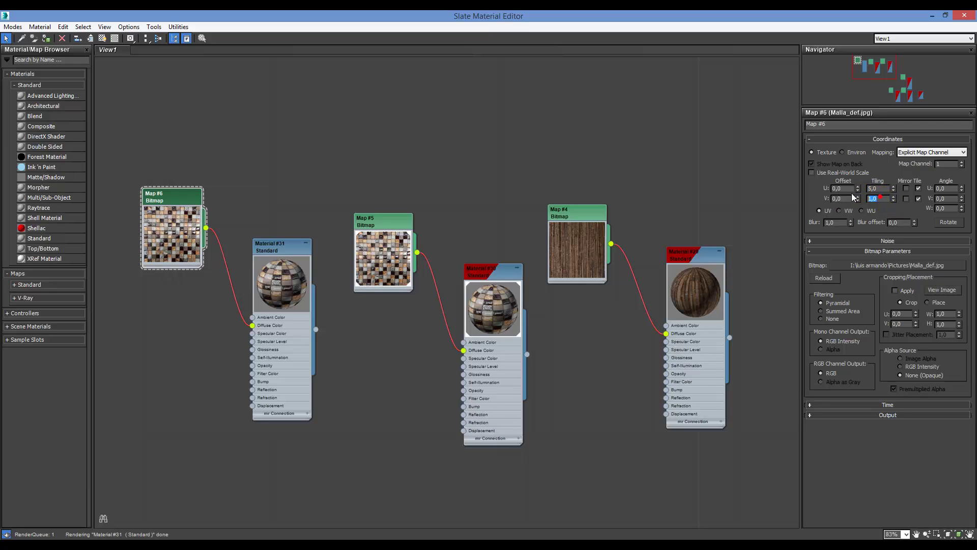
text(5)
key(Return)
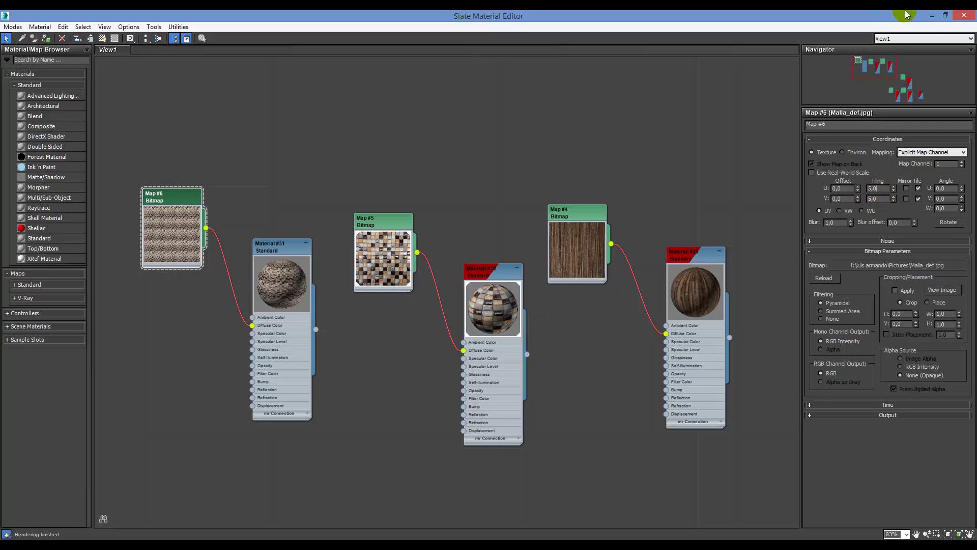
click(933, 16)
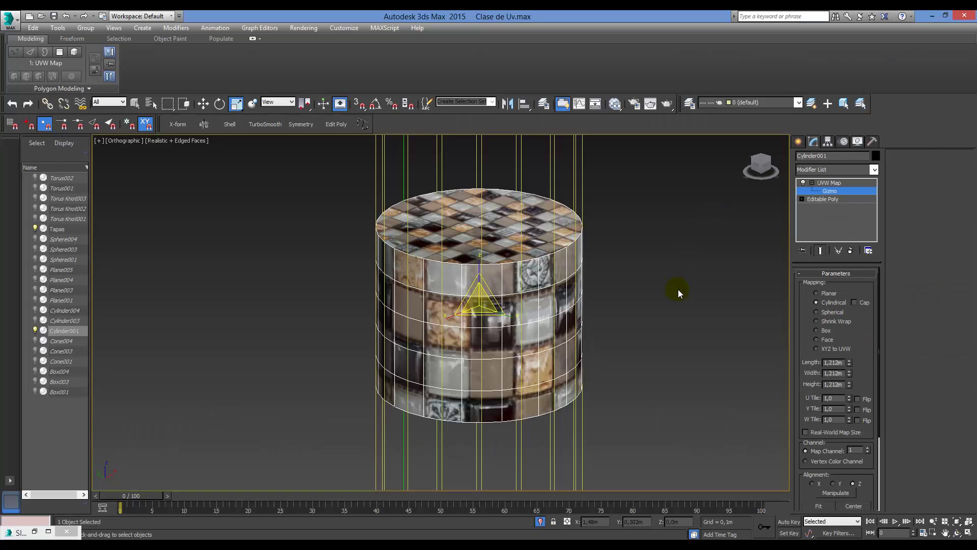
- Assign the duplicated mosaic material to Cylinder001 and show it shaded in the viewport
key(m)
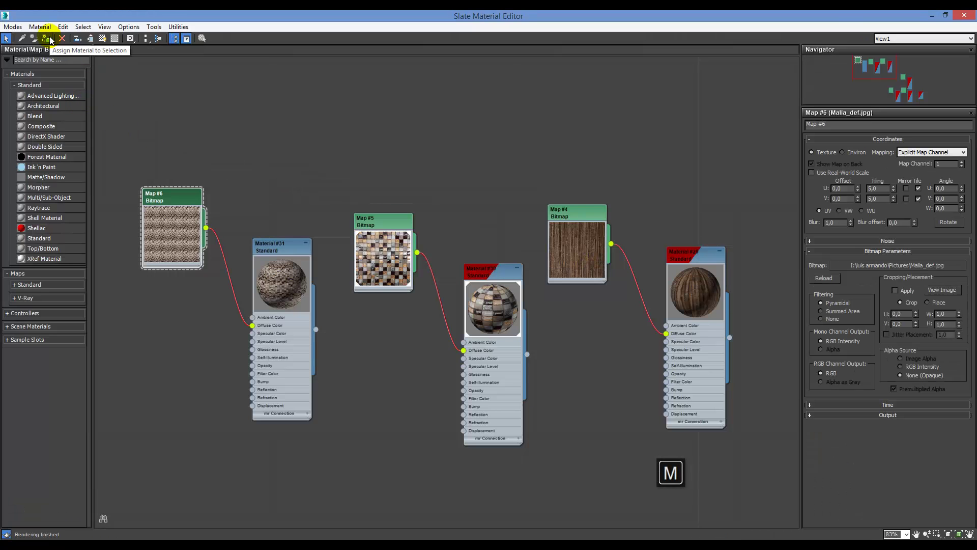
click(277, 246)
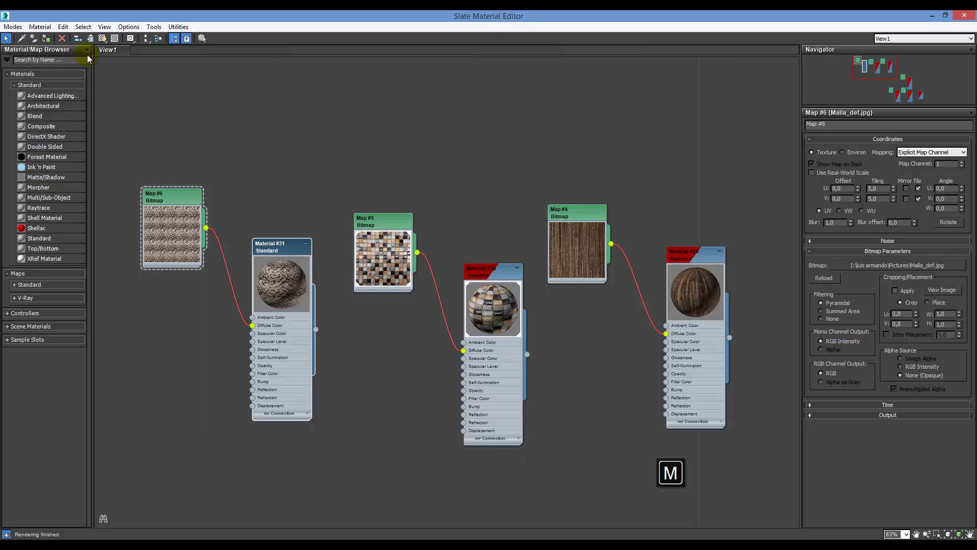
click(102, 40)
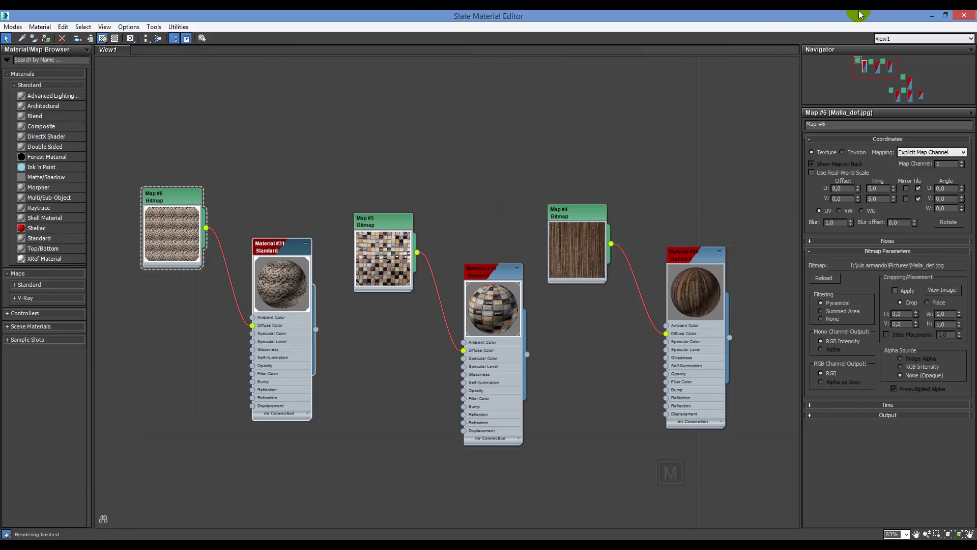
click(934, 17)
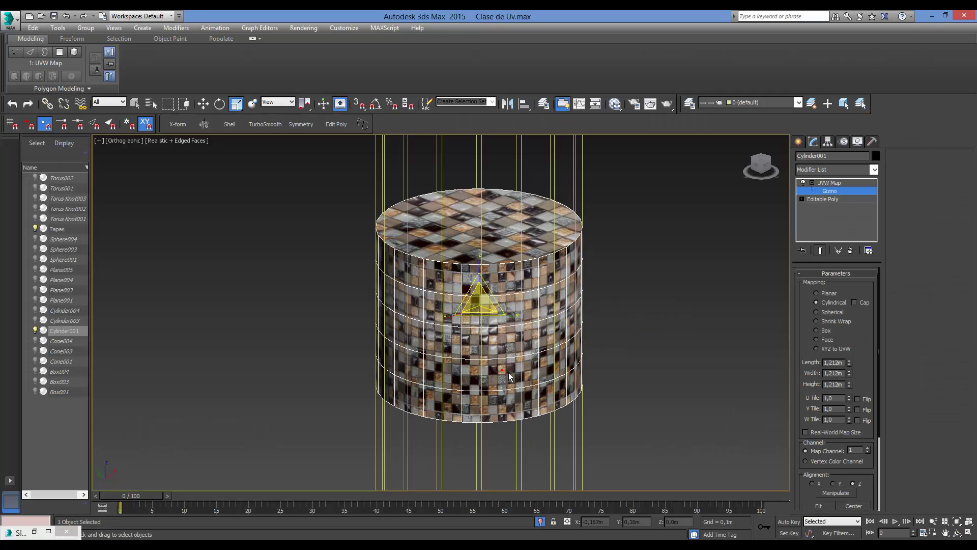
alt+middle_drag(580, 326, 513, 320)
alt+scroll(483, 311, up, 3)
- Set the U and V tiling of the duplicated material's mosaic bitmap to 3 and check the cylinder's sides
key(m)
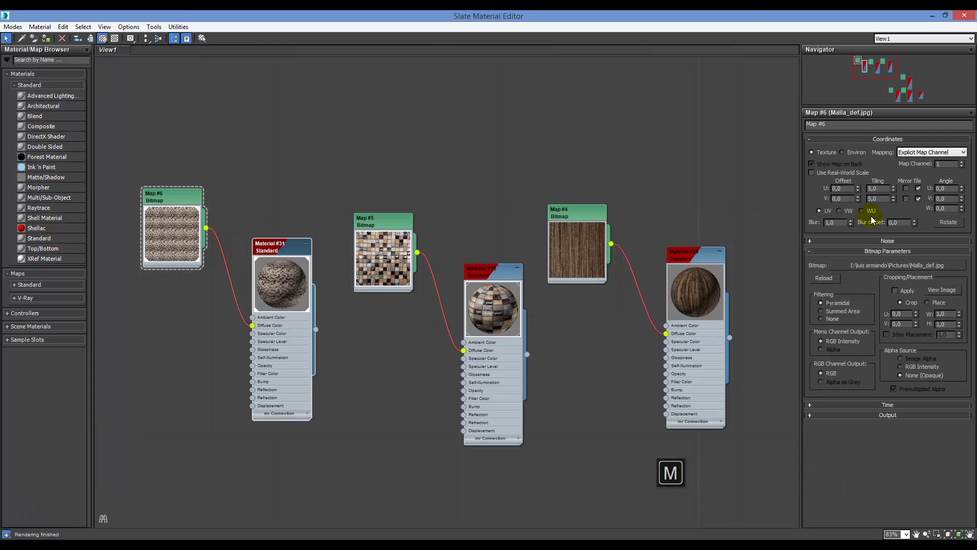
click(887, 193)
text(3)
key(Return)
key(alt+Right)
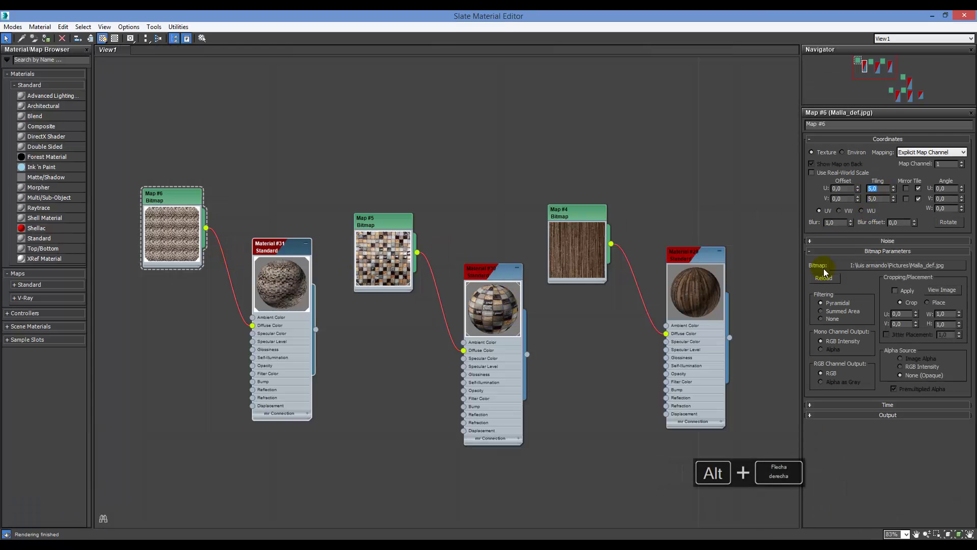
text(3)
key(Return)
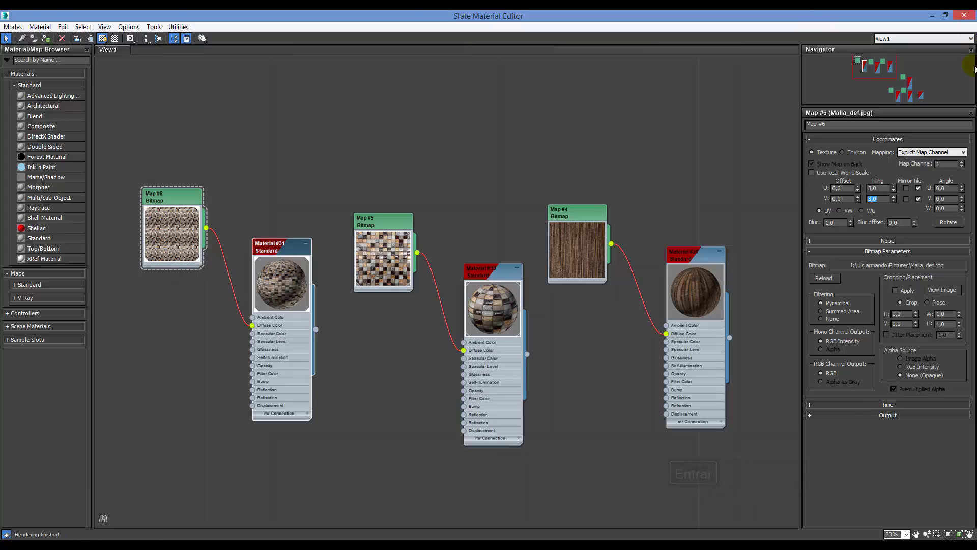
click(934, 16)
drag(554, 304, 534, 326)
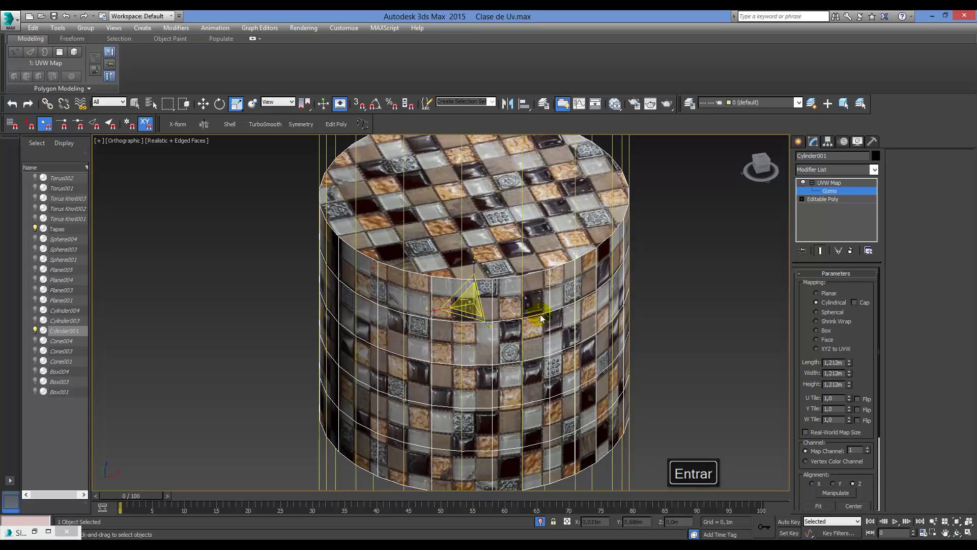
key(m)
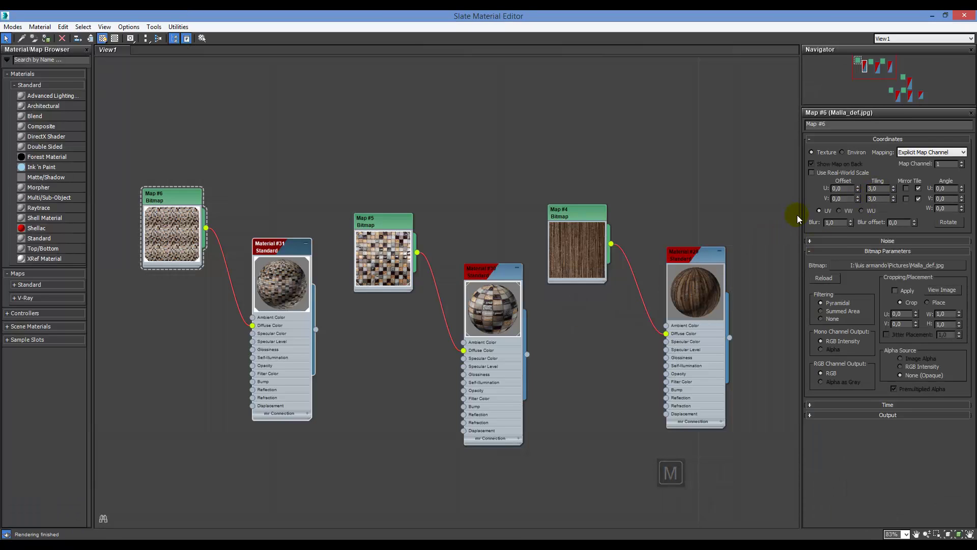
- Try U and V tiling of 2 on the duplicated mosaic bitmap, settle on 2.5, and return to the viewport
key(alt+Right)
click(886, 189)
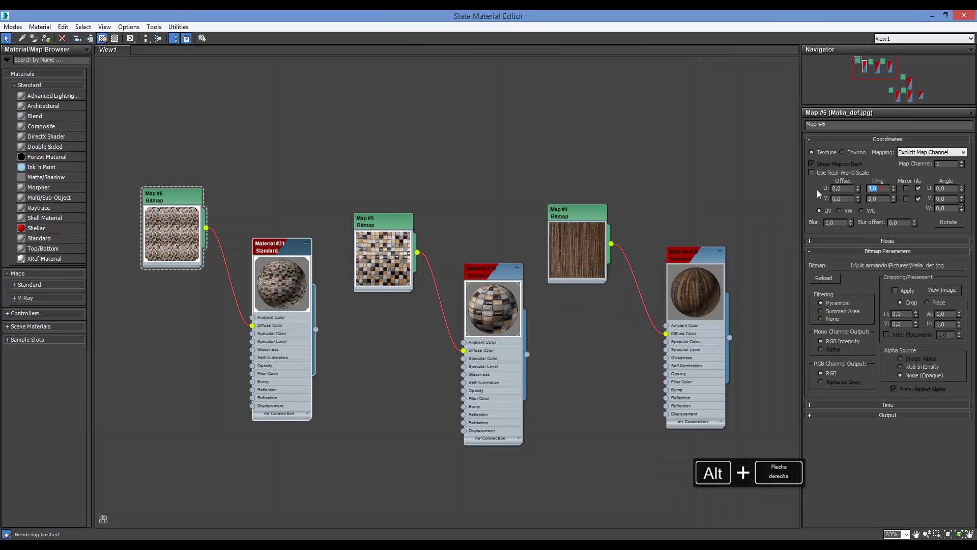
text(2)
key(Tab)
text(2)
key(Down)
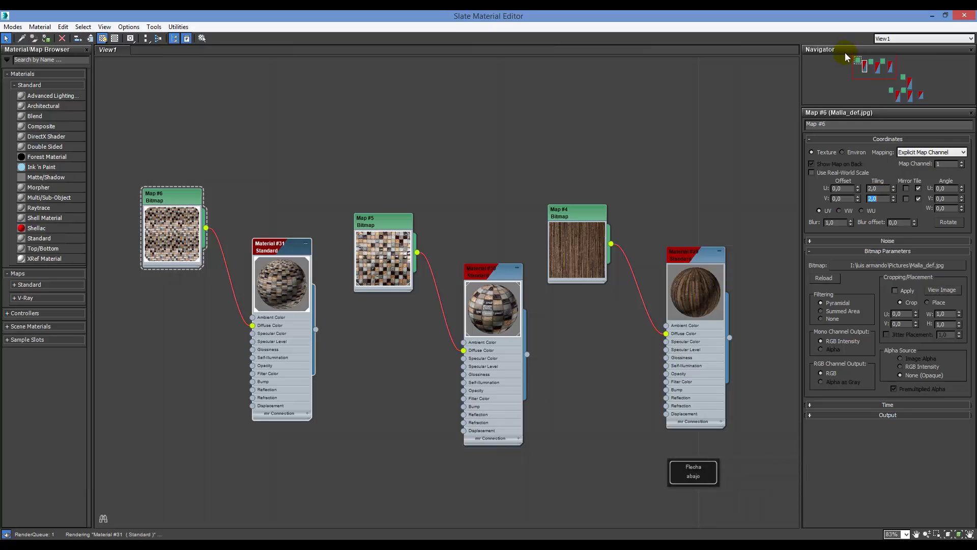
key(Return)
click(933, 16)
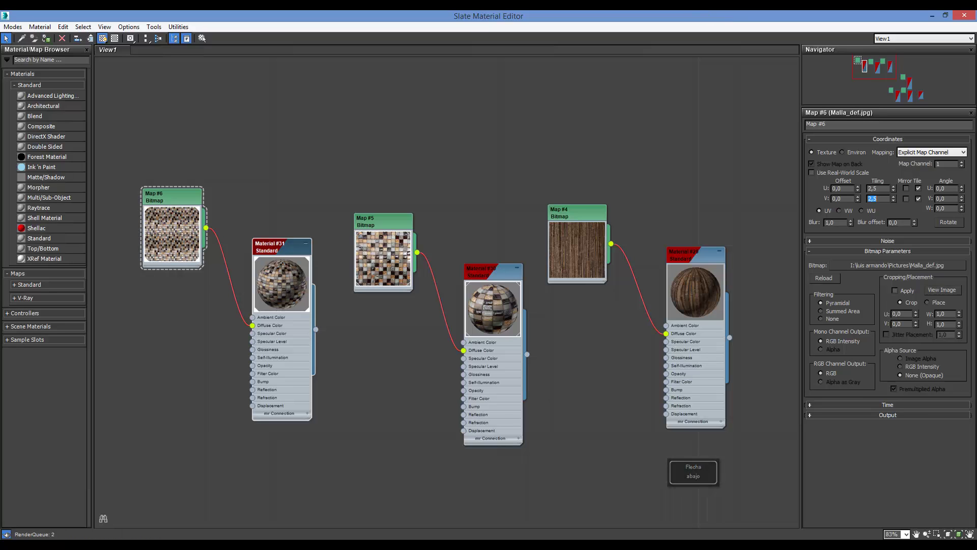
key(Return)
click(932, 16)
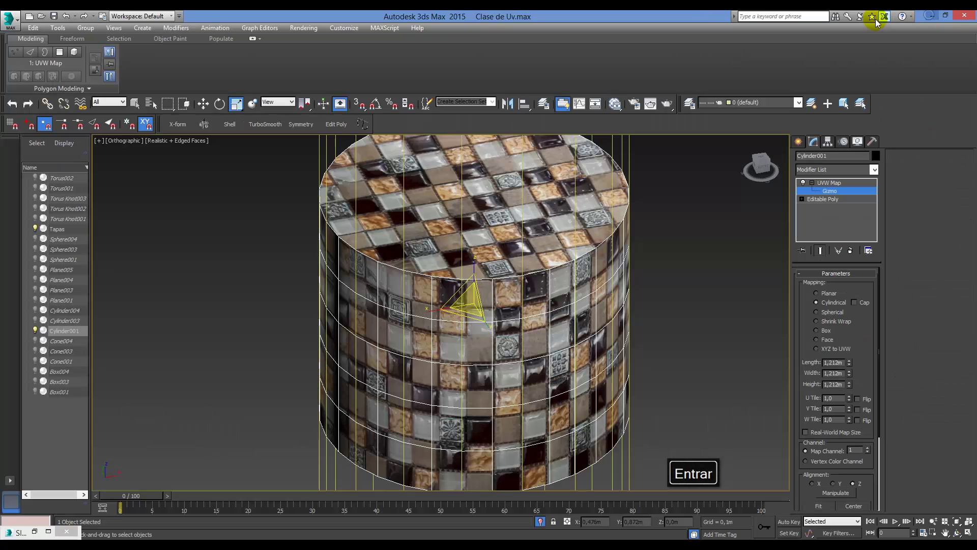
- Collapse Cylinder001's UVW Map modifier into its Editable Poly
alt+middle_drag(555, 407, 541, 349)
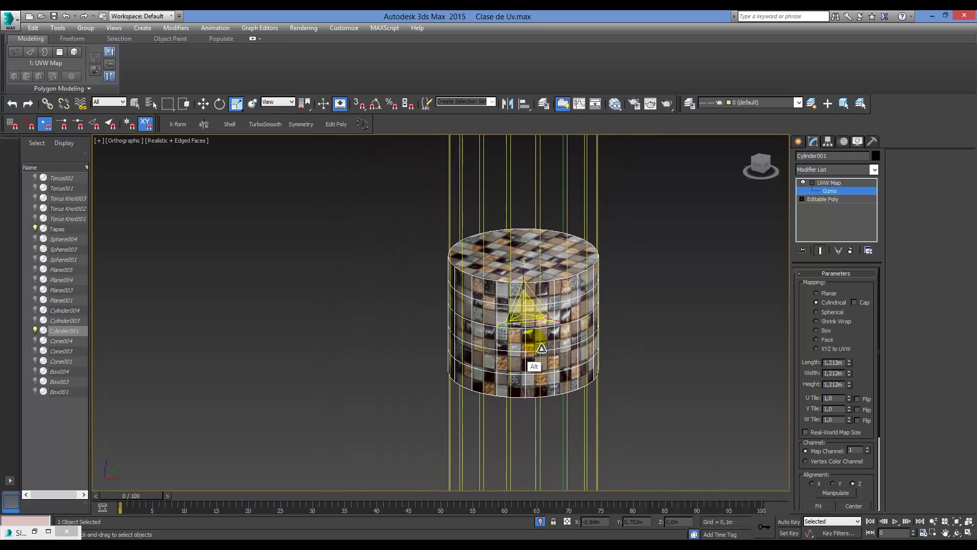
key(shift+alt+p)
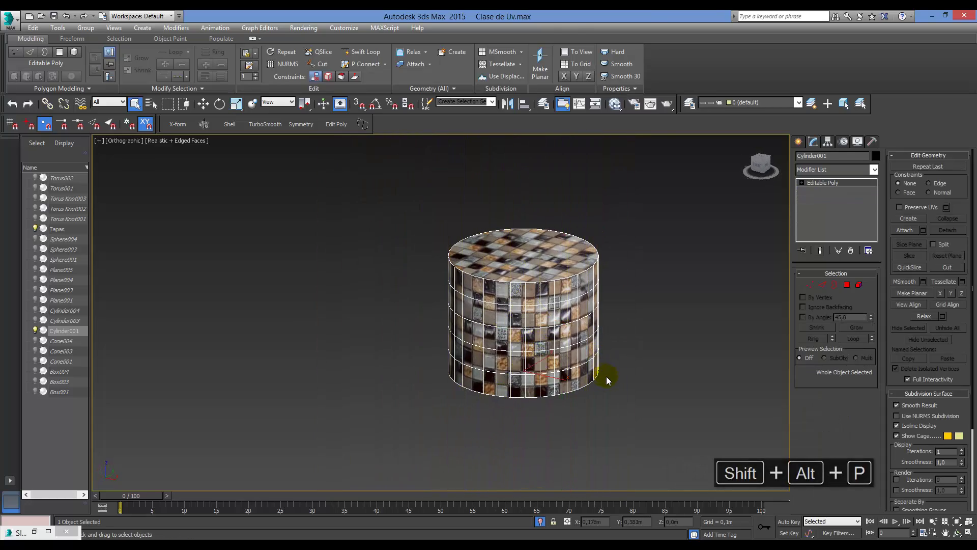
- Examine how the mosaic's tile scale and alignment match between the cylinder's top cap and its sides
alt+middle_drag(606, 377, 553, 351)
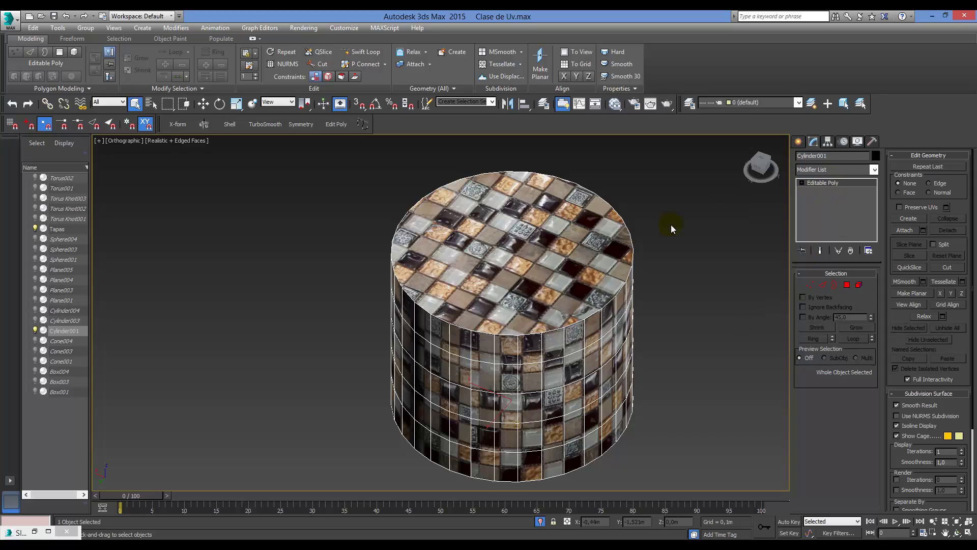
alt+middle_drag(586, 386, 619, 375)
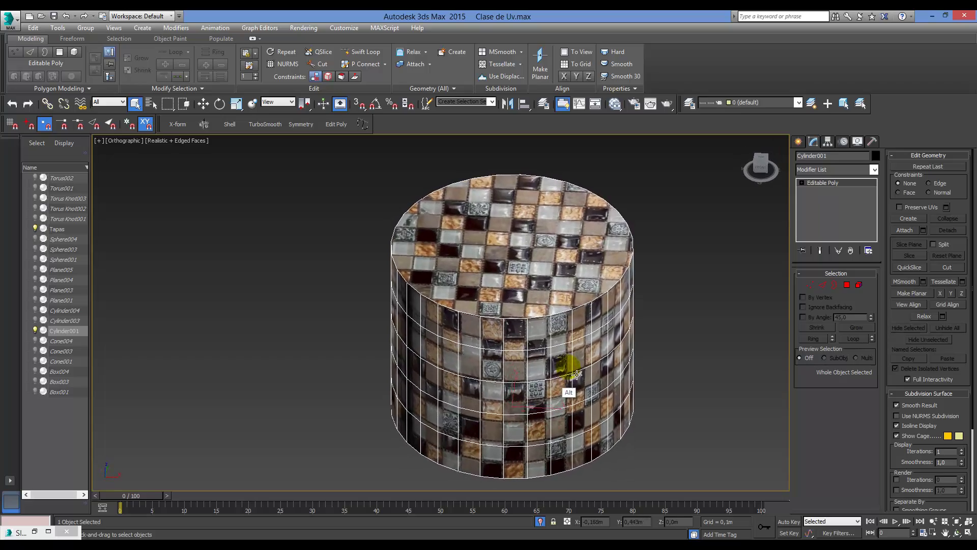
mouse_move(555, 319)
ctrl+alt+middle_down()
mouse_move(560, 284)
mouse_move(569, 329)
mouse_move(562, 314)
ctrl+alt+middle_up()
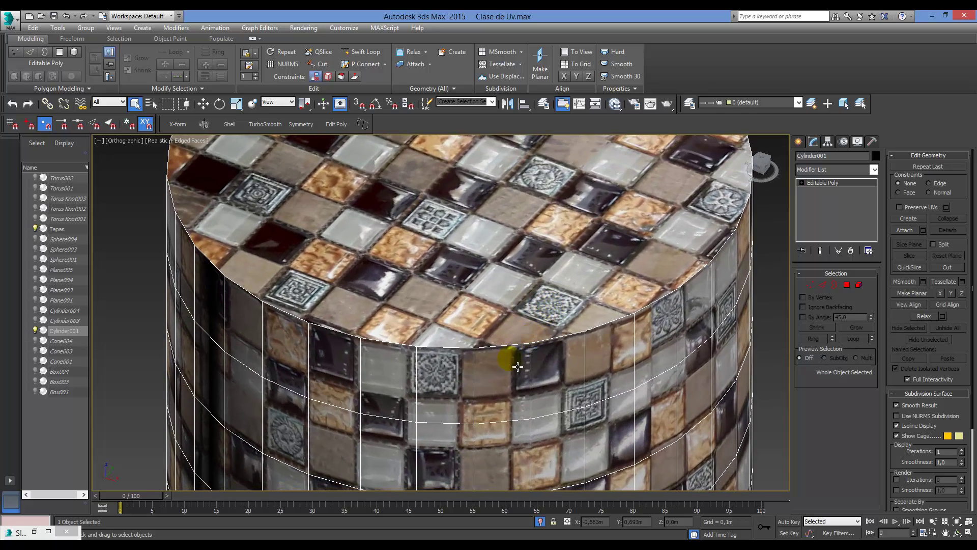
mouse_move(571, 336)
alt+middle_down()
mouse_move(523, 337)
mouse_move(576, 347)
alt+middle_up()
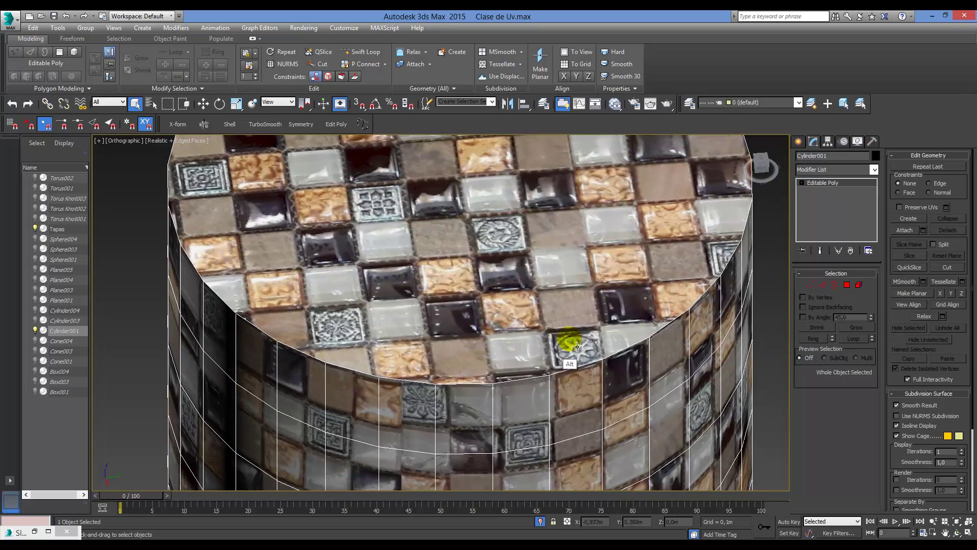
scroll(580, 349, down, 4)
alt+middle_drag(578, 392, 565, 387)
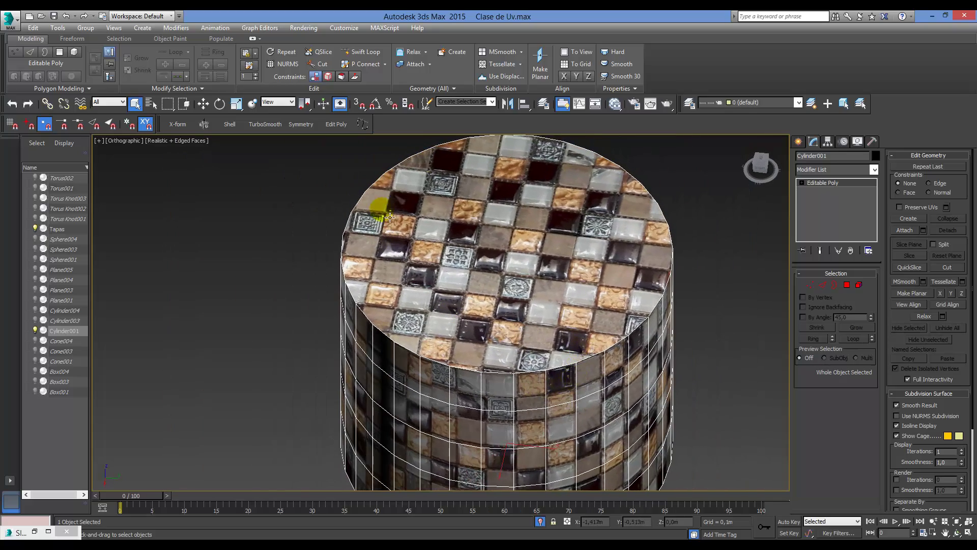
alt+middle_drag(596, 301, 579, 325)
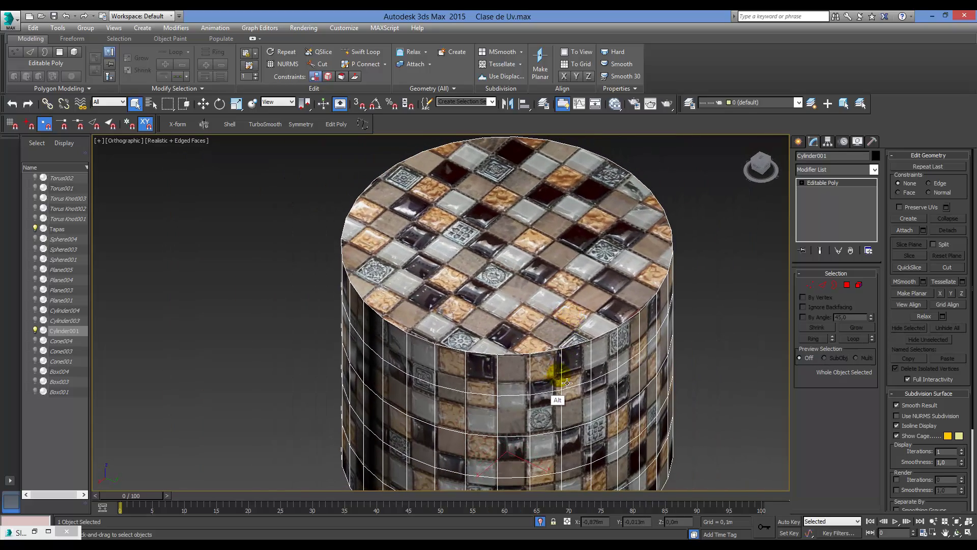
alt+middle_drag(567, 383, 565, 324)
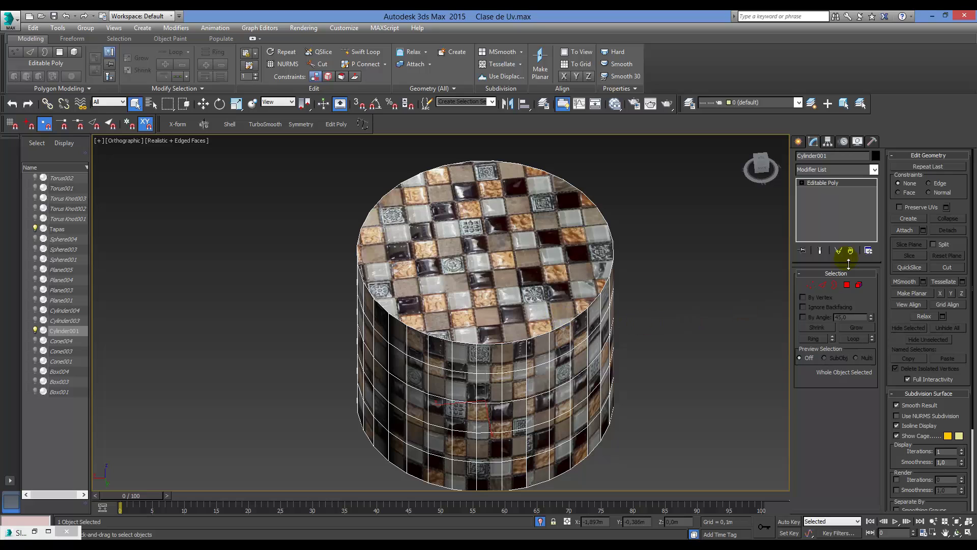
- Attach the Tapas caps to Cylinder001 using Match Material IDs to Material, and isolate the combined cylinder
click(500, 255)
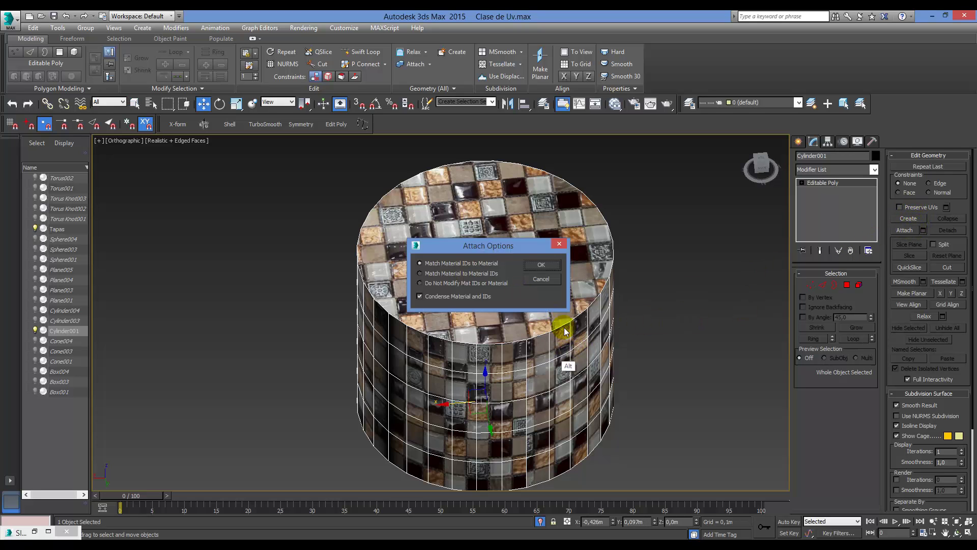
click(542, 265)
alt+middle_drag(560, 377, 585, 319)
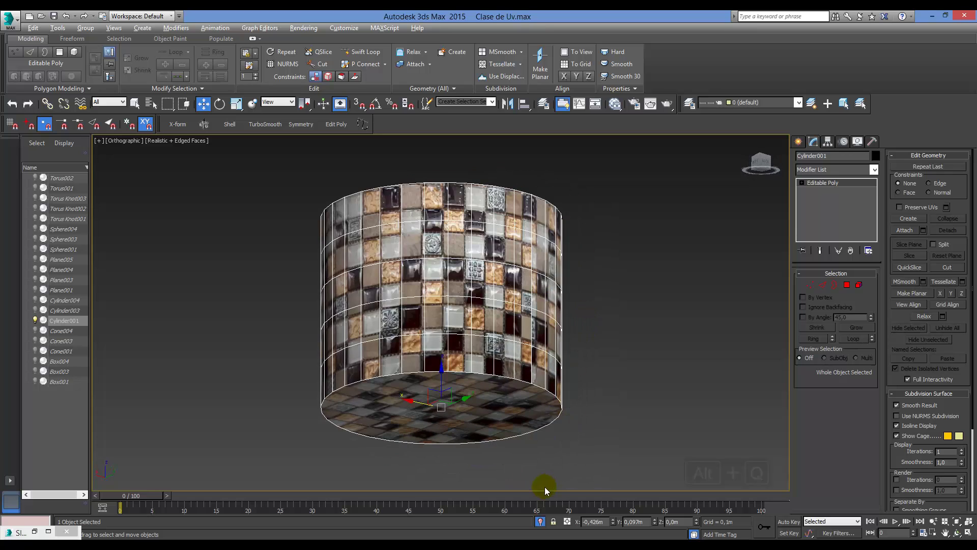
alt+middle_drag(545, 486, 579, 432)
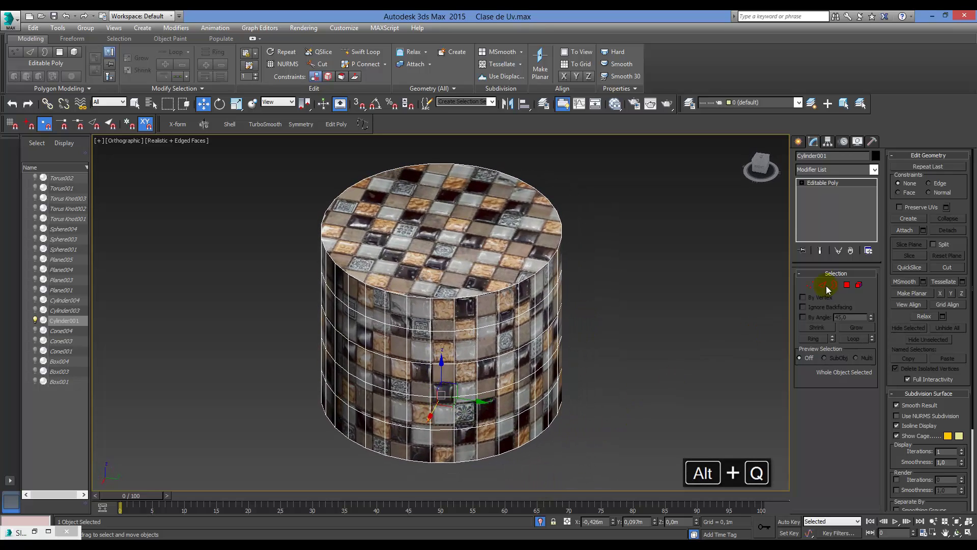
- Check Cylinder001's separate elements by selecting the sides, selecting both caps, and inverting the selection, and leave element editing
click(860, 287)
click(526, 347)
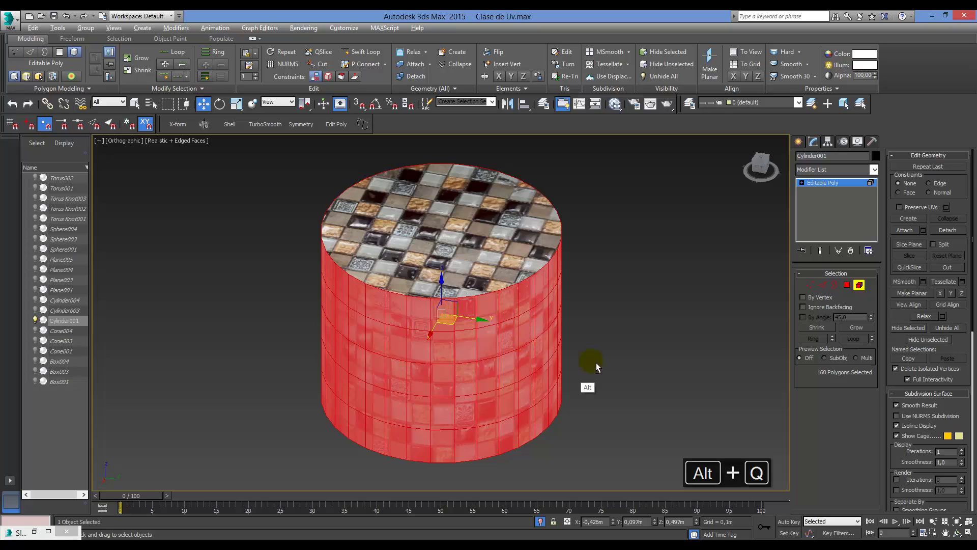
alt+middle_drag(596, 363, 699, 368)
click(627, 330)
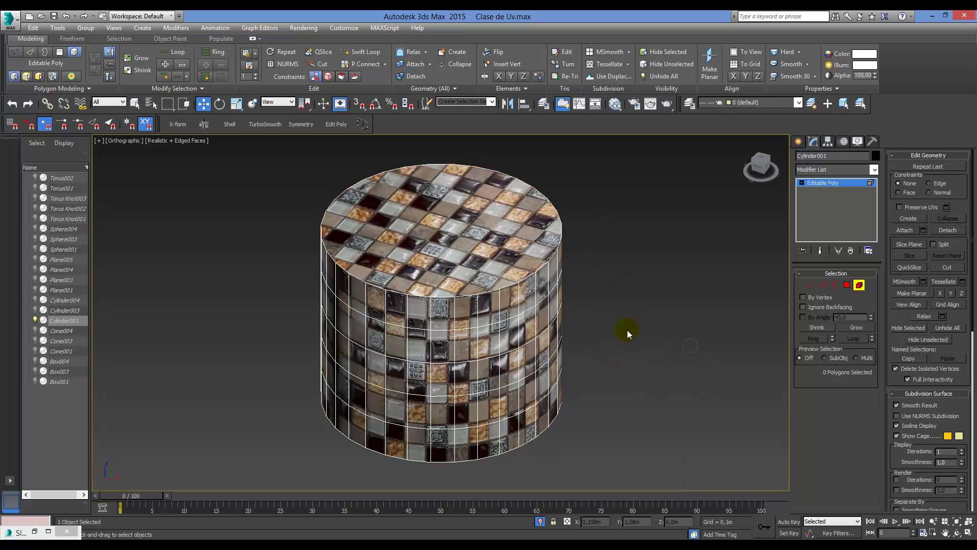
click(518, 244)
alt+middle_drag(543, 353, 609, 359)
ctrl+click(516, 294)
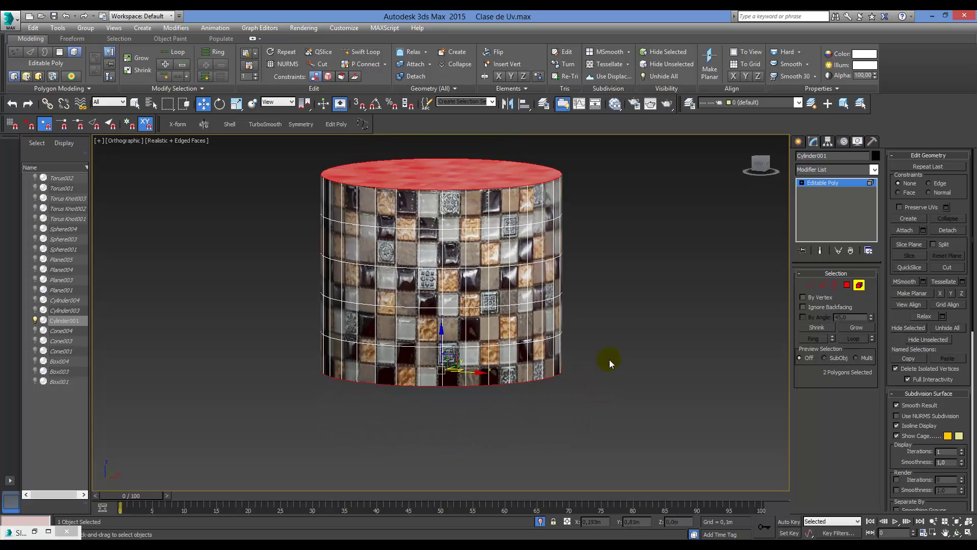
key(ctrl+i)
alt+middle_drag(555, 300, 626, 334)
click(745, 342)
click(860, 284)
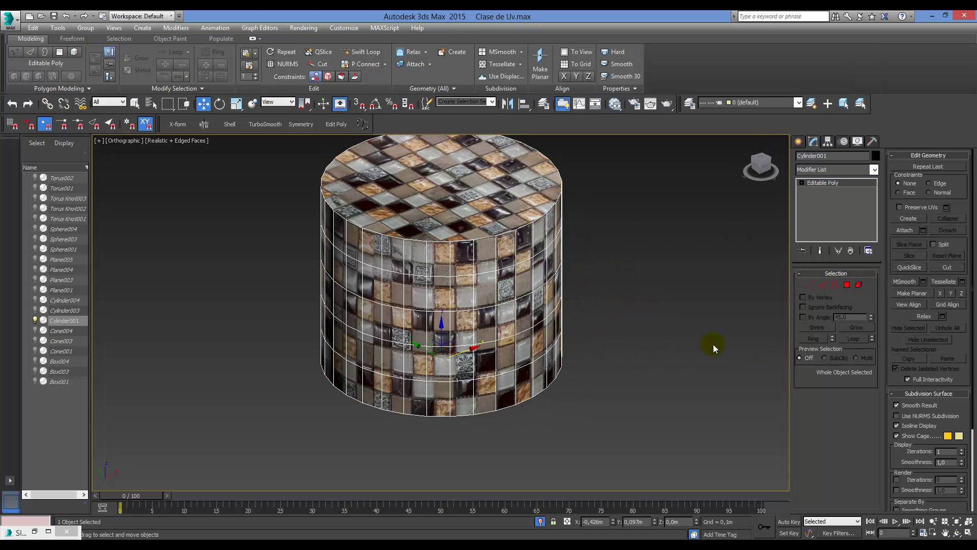
- Select all of Cylinder001's vertices and weld them with a 0.001 m threshold to join the caps to the sides
click(847, 284)
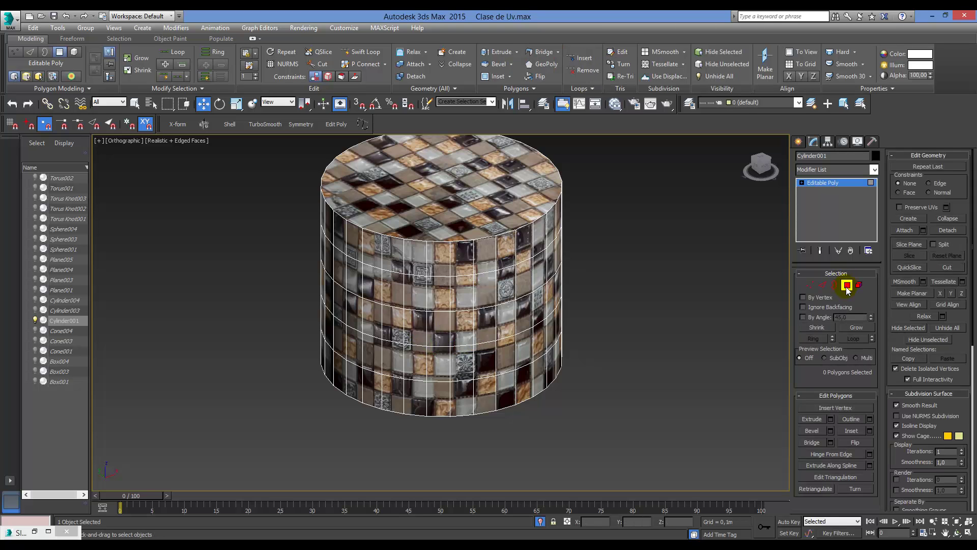
key(ctrl+a)
alt+middle_drag(672, 244, 800, 283)
click(810, 286)
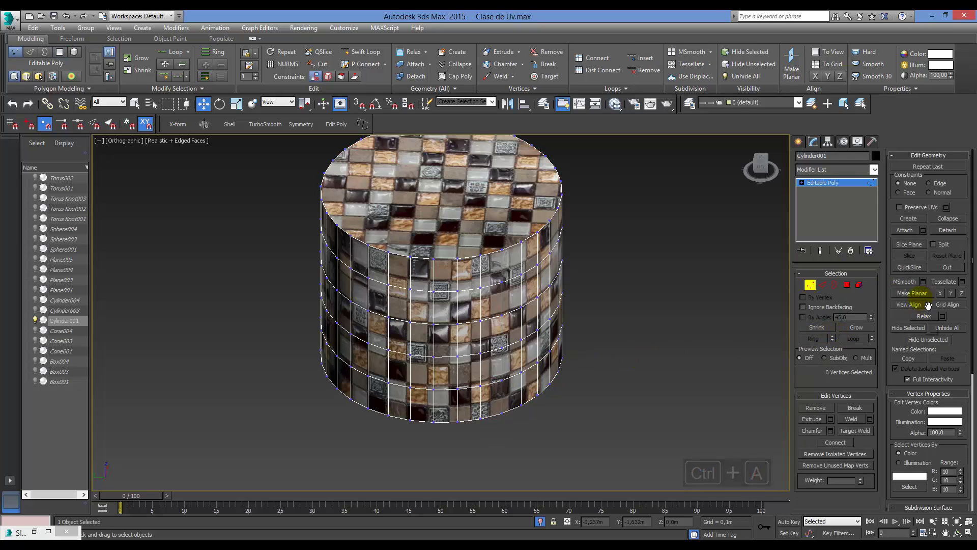
key(ctrl+a)
key(ctrl+a)
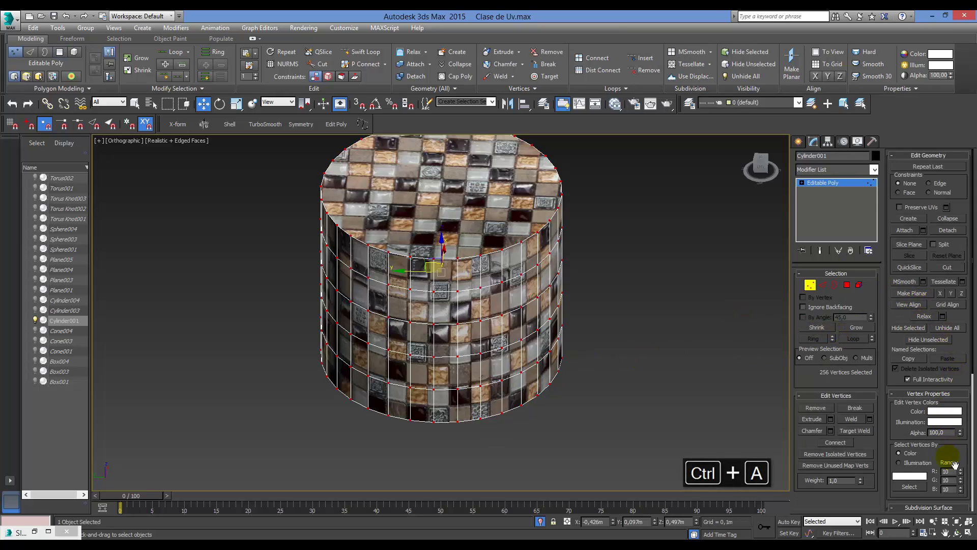
click(870, 419)
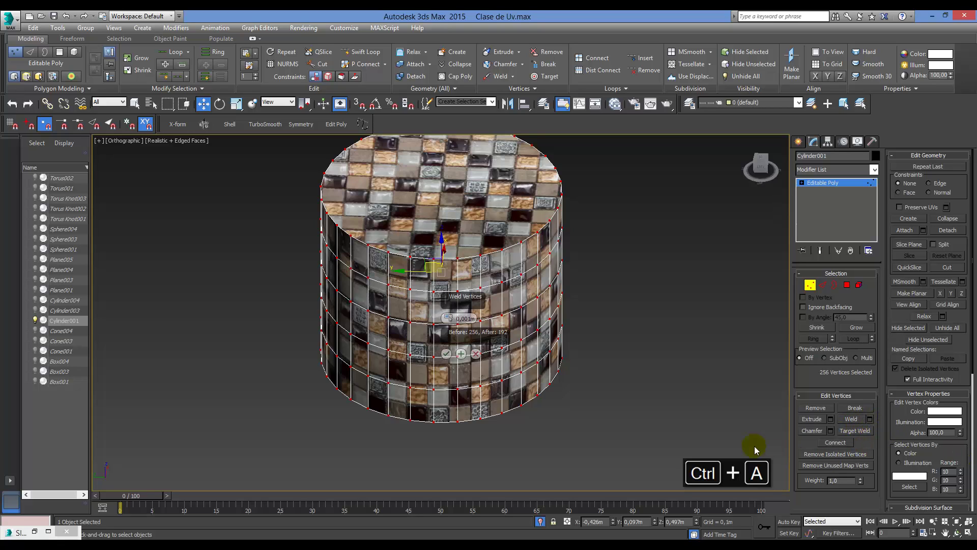
click(446, 355)
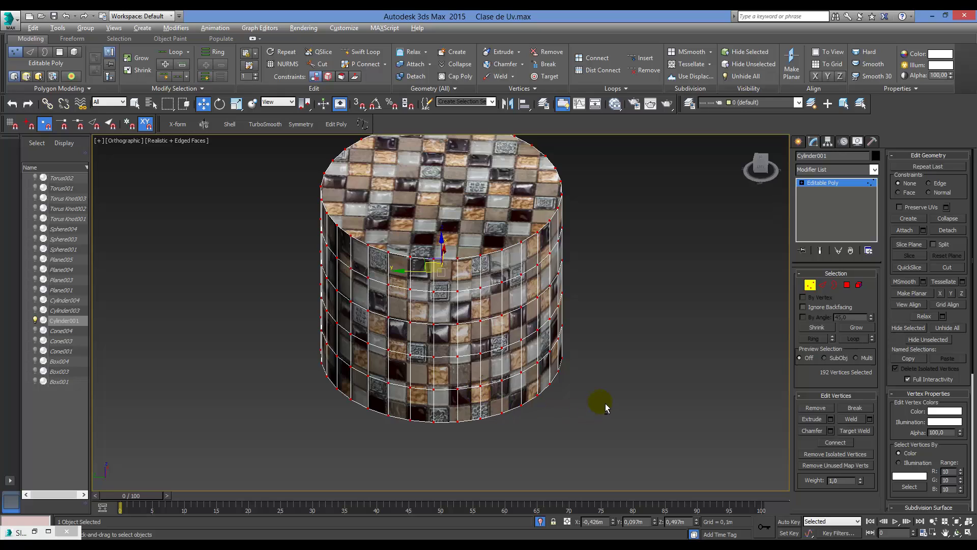
- Recheck the weld settings on the cylinder's vertices, collapse Cylinder001 to a plain Editable Poly, and leave vertex editing
alt+middle_drag(606, 407, 612, 395)
click(870, 420)
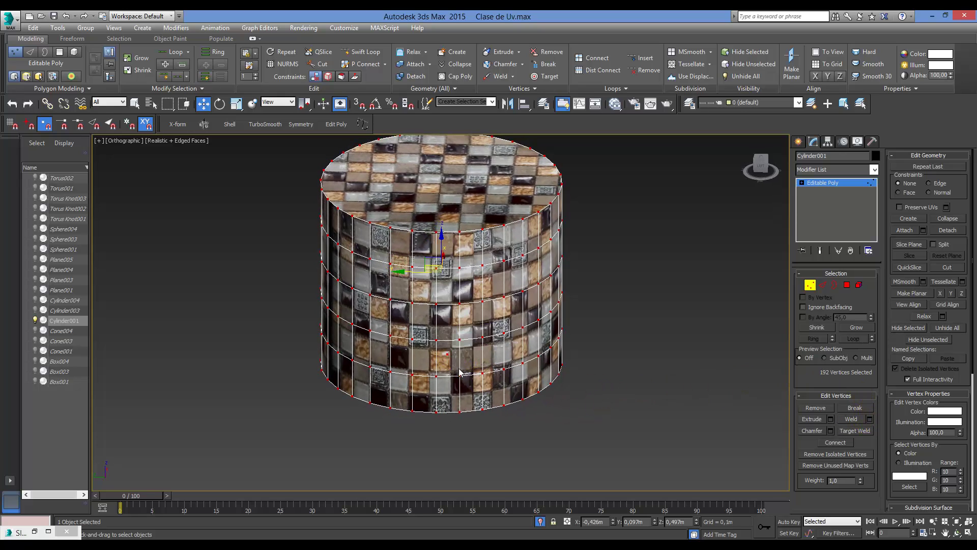
alt+middle_drag(460, 373, 725, 329)
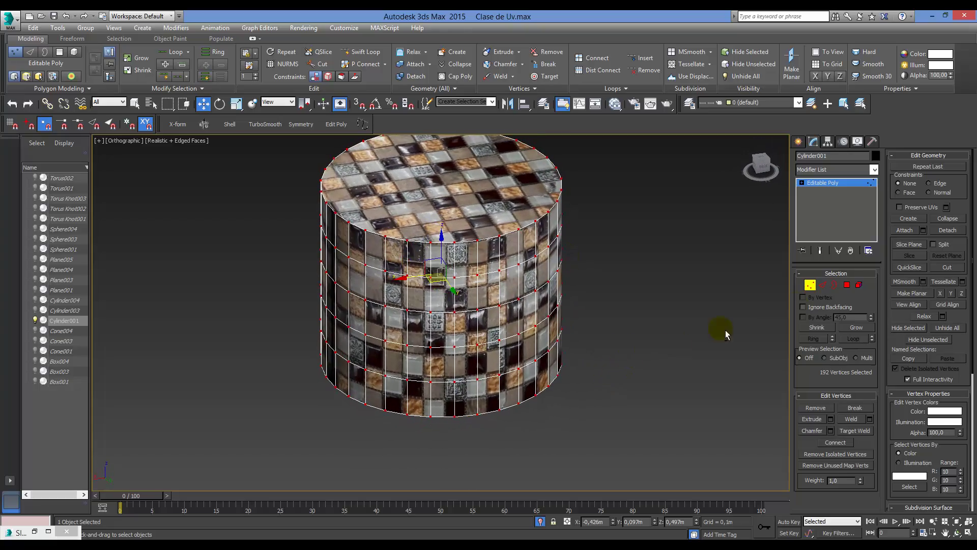
alt+middle_drag(684, 401, 560, 343)
key(shift+alt+p)
key(q)
- Inspect the welded cylinder's mosaic along the vertical seam on its side and around the cap edge
scroll(562, 356, down, 4)
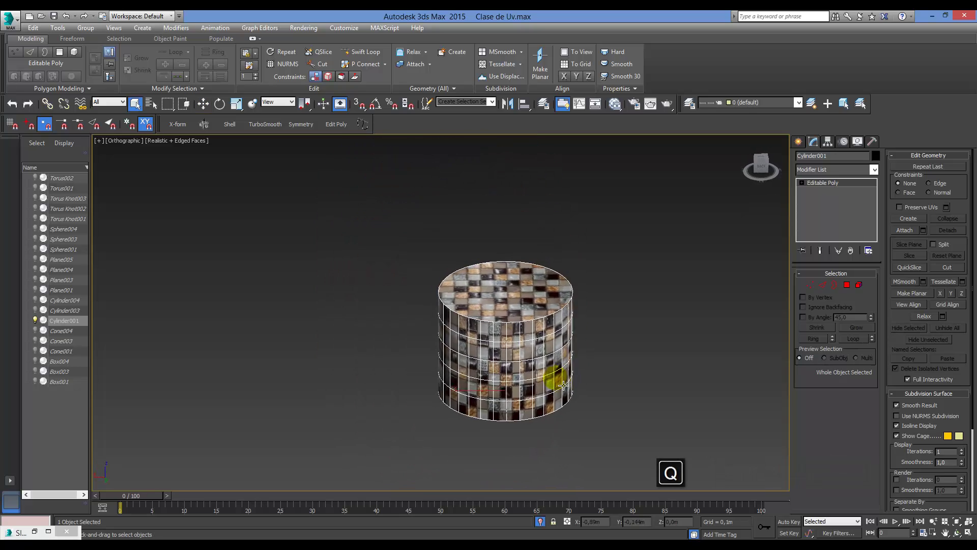
scroll(545, 357, up, 5)
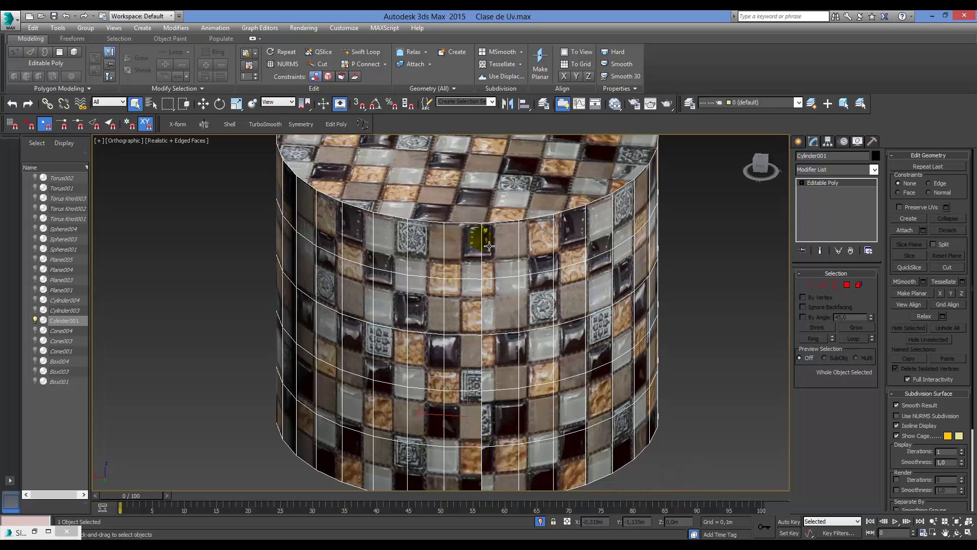
mouse_move(486, 264)
alt+middle_down()
mouse_move(489, 375)
mouse_move(504, 388)
mouse_move(500, 268)
alt+middle_up()
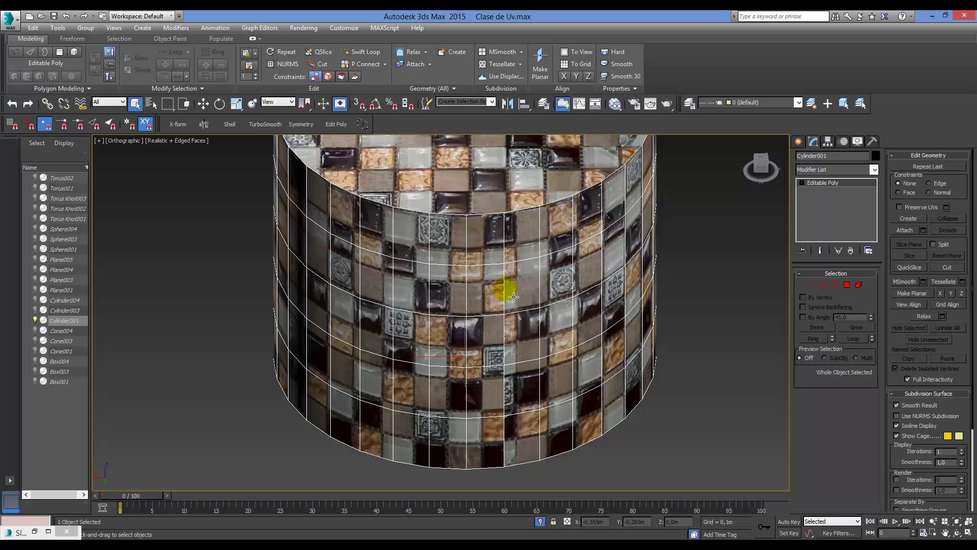
alt+middle_drag(519, 422, 474, 355)
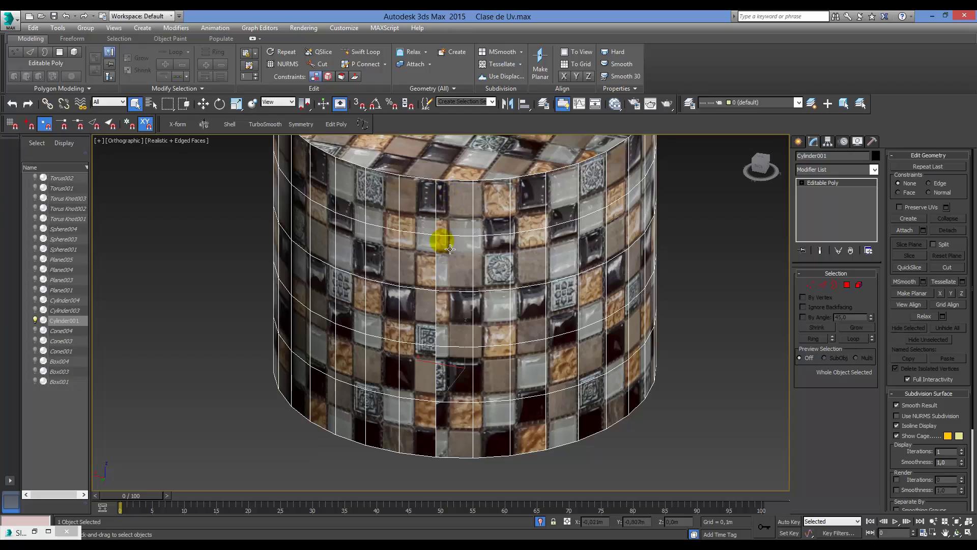
alt+middle_drag(461, 437, 521, 352)
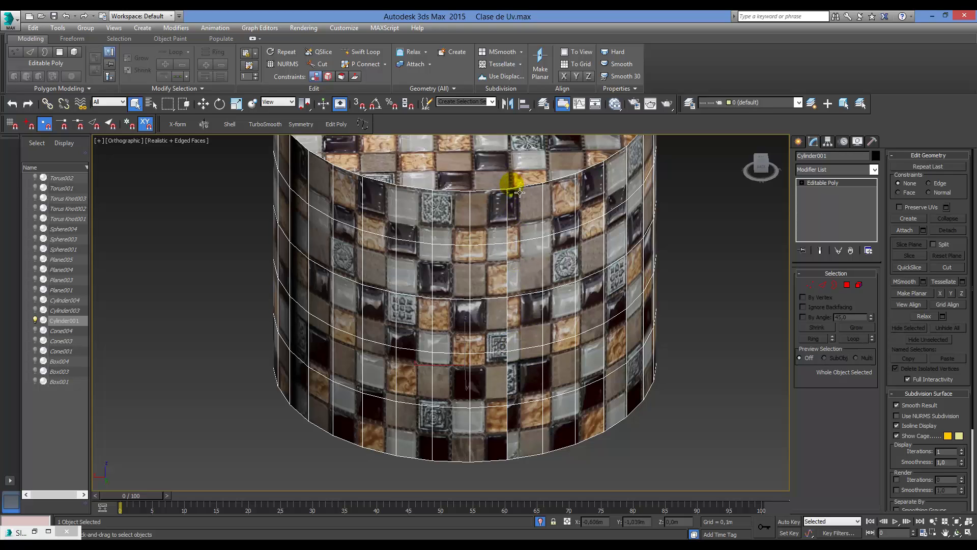
scroll(525, 273, down, 5)
alt+middle_drag(517, 321, 540, 184)
scroll(563, 305, up, 3)
- Exit isolation to show the whole scene and frame the mosaic cylinder among the other mapped objects
click(541, 522)
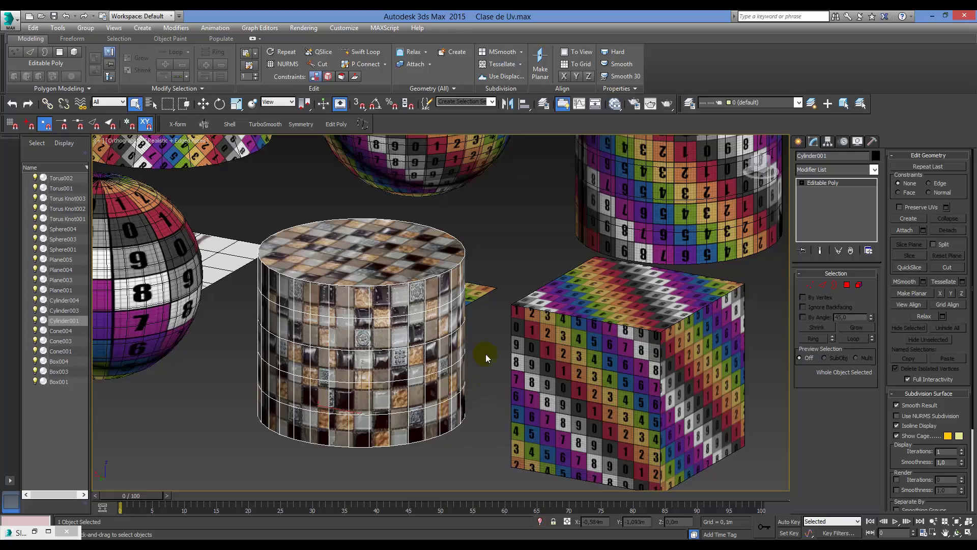
scroll(486, 353, down, 5)
alt+middle_drag(492, 383, 403, 380)
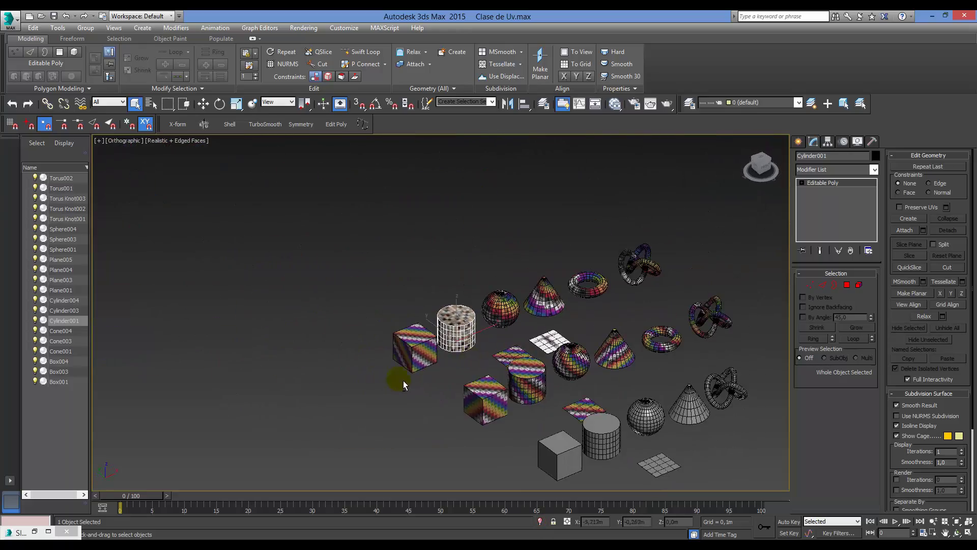
scroll(463, 279, up, 10)
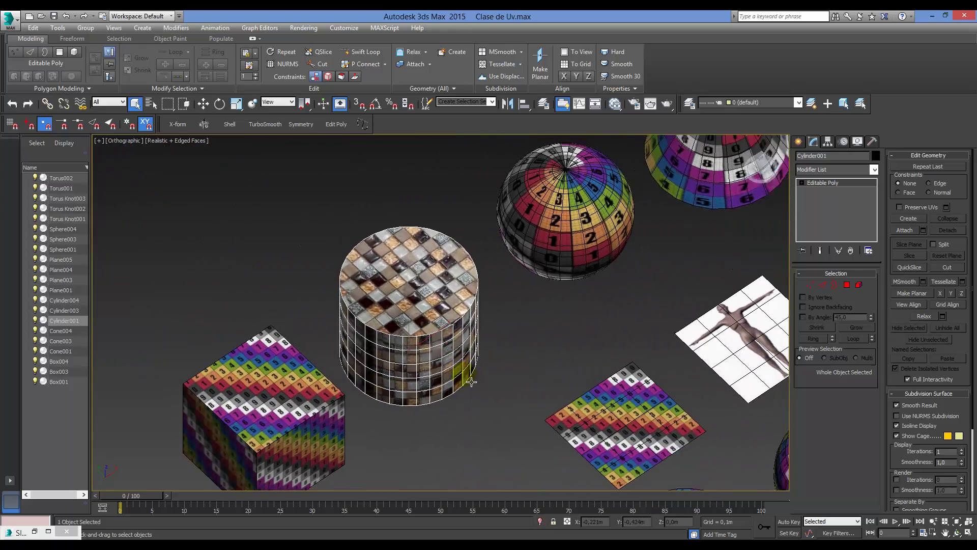
- Reselect the mosaic cylinder and assign it the colored number-grid material in the Slate Material Editor
alt+middle_drag(472, 382, 432, 319)
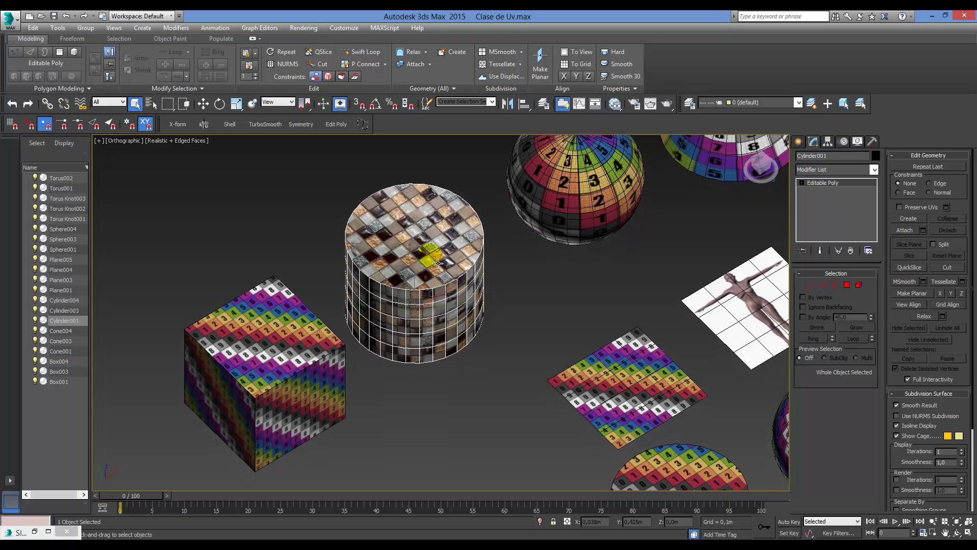
alt+middle_drag(481, 371, 514, 359)
click(513, 359)
click(458, 273)
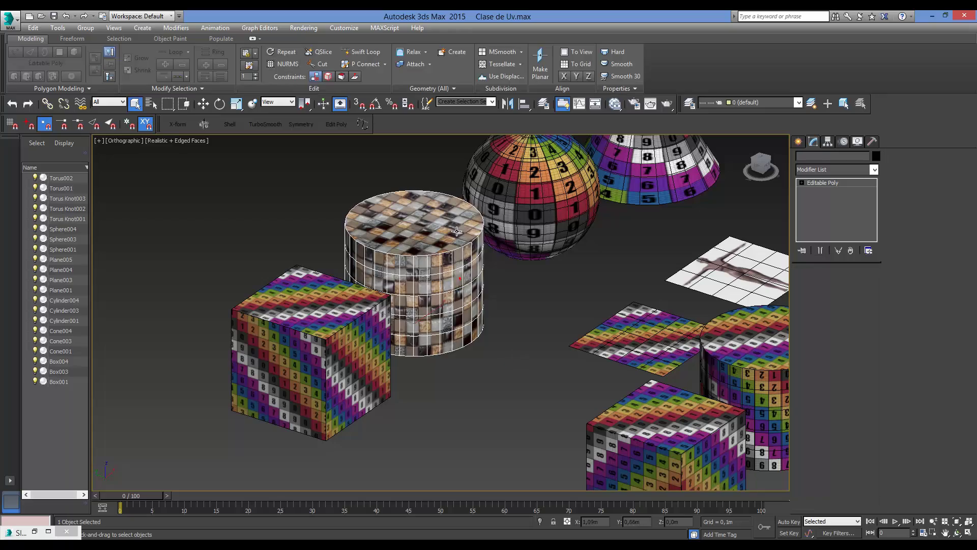
alt+middle_drag(503, 311, 491, 339)
click(494, 340)
click(471, 335)
key(m)
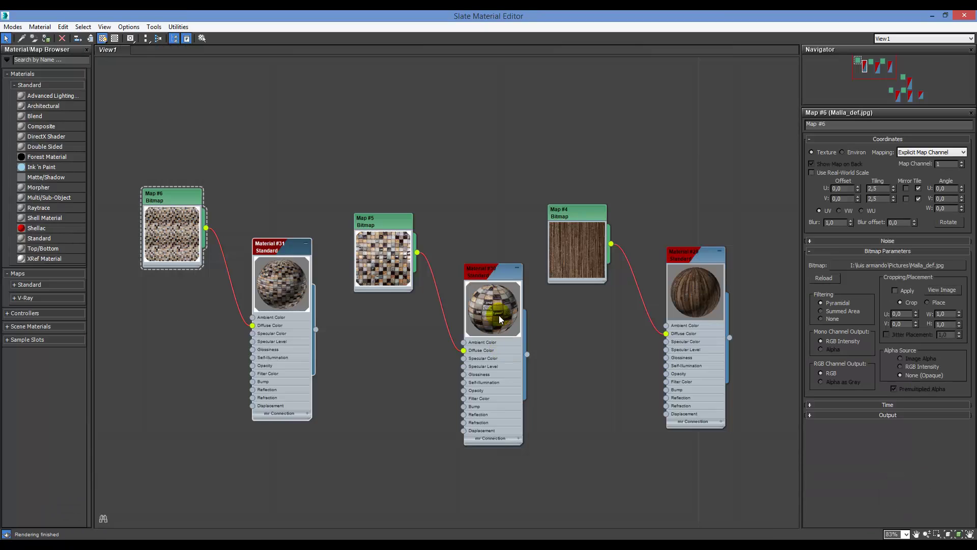
scroll(619, 370, down, 5)
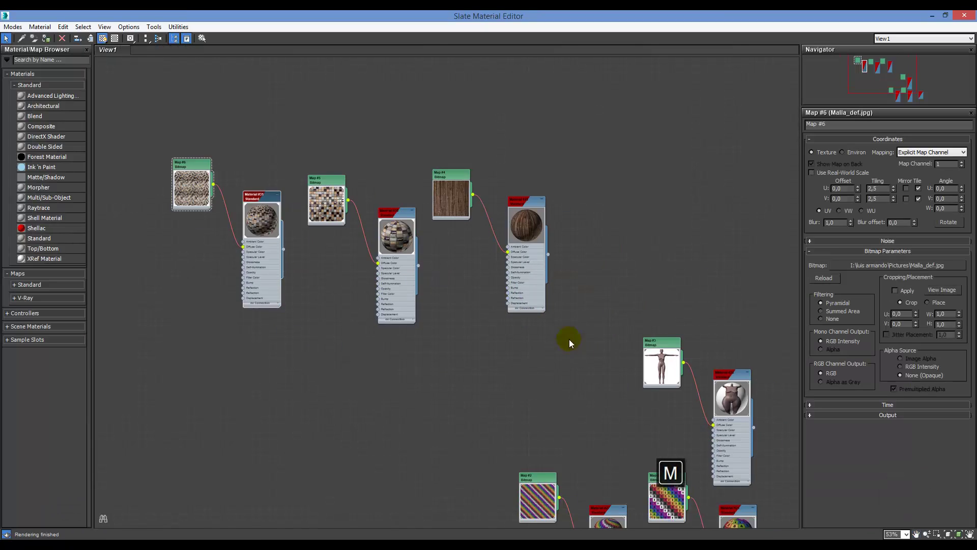
drag(655, 421, 682, 458)
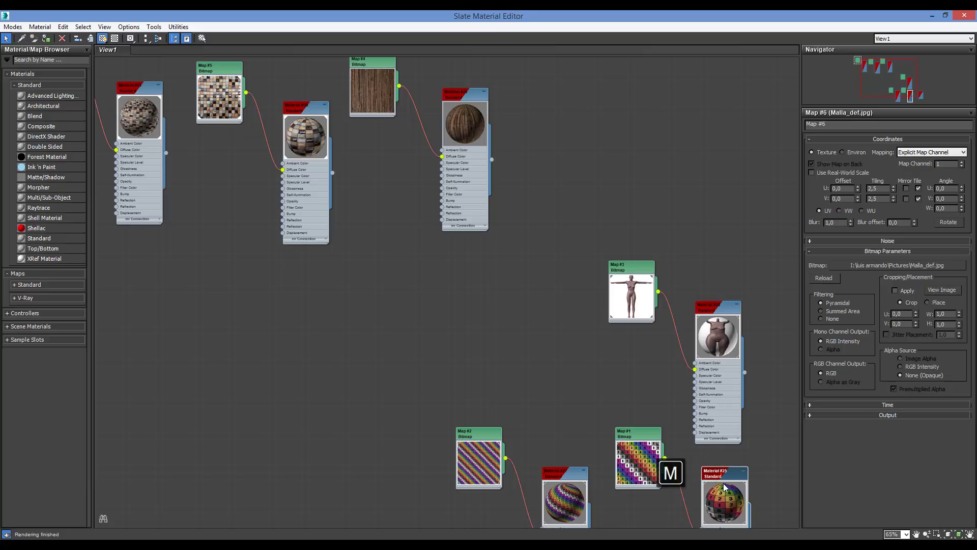
click(933, 16)
- Compare the size of the numbered squares on the cylinder's side with those on its top cap
scroll(493, 328, up, 5)
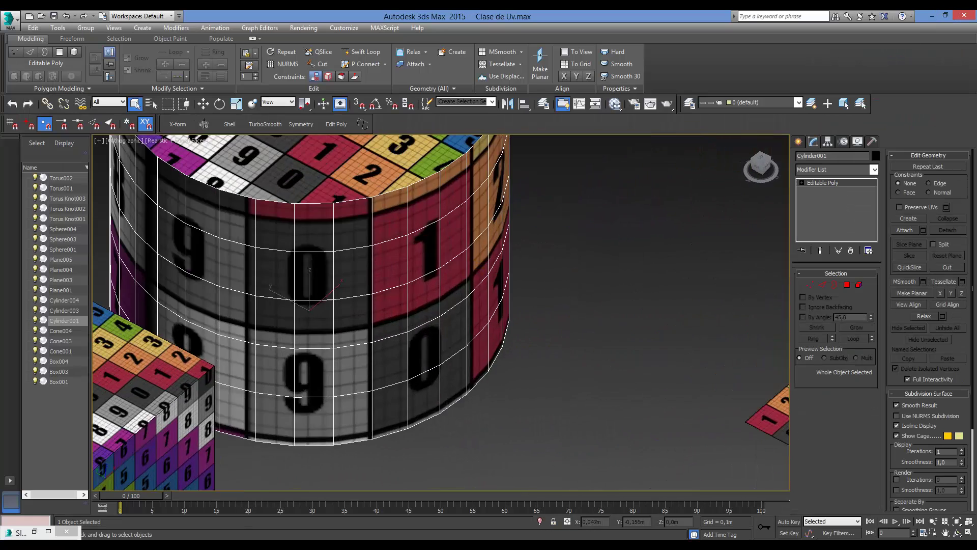
middle_drag(478, 307, 522, 294)
scroll(523, 294, down, 4)
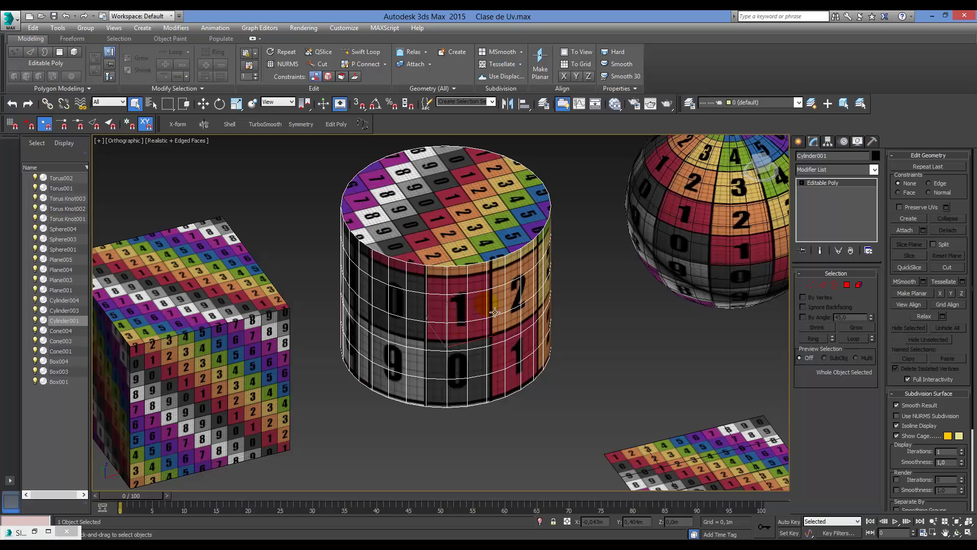
alt+middle_drag(495, 312, 504, 309)
scroll(504, 309, up, 3)
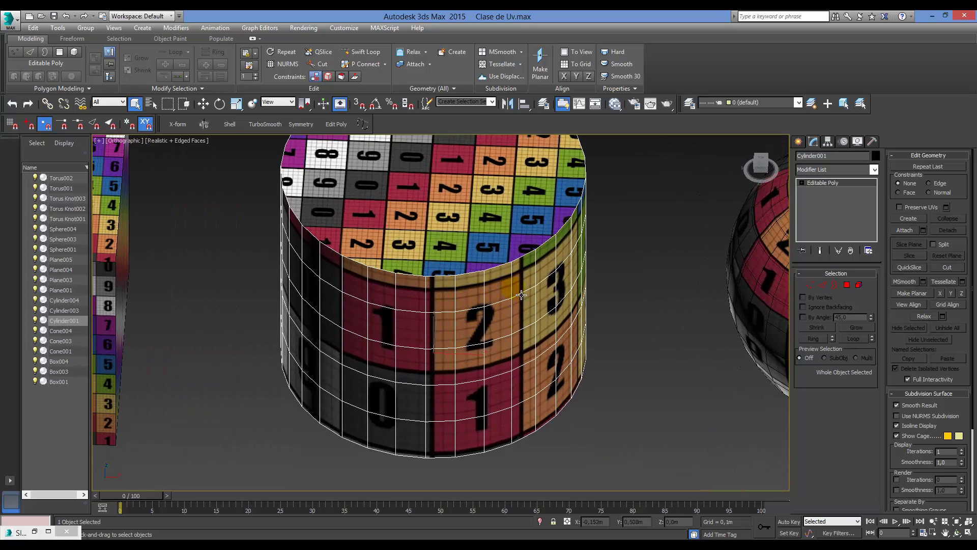
scroll(497, 265, down, 5)
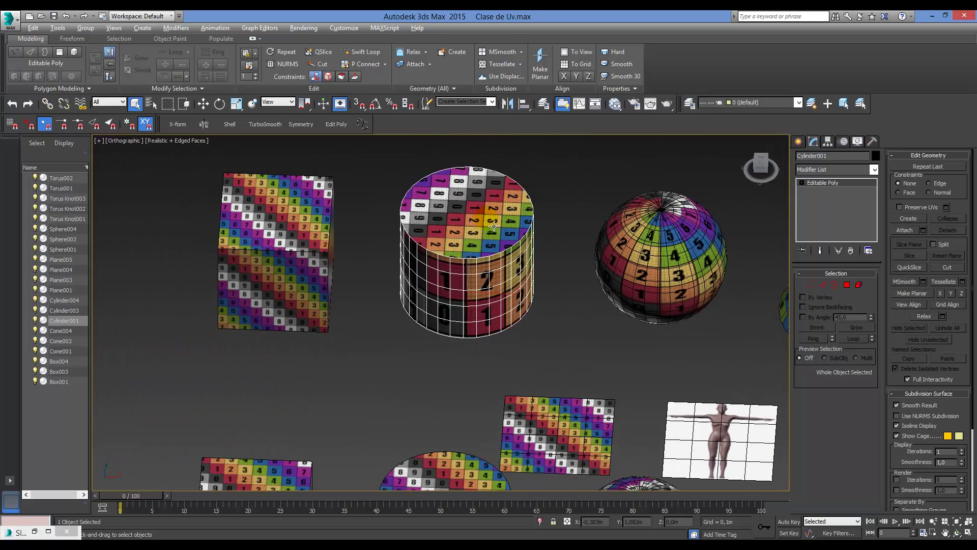
- Reopen the Slate Material Editor and examine the U and V tiling of the Map #6 mosaic bitmap
key(alt)
click(367, 539)
click(369, 539)
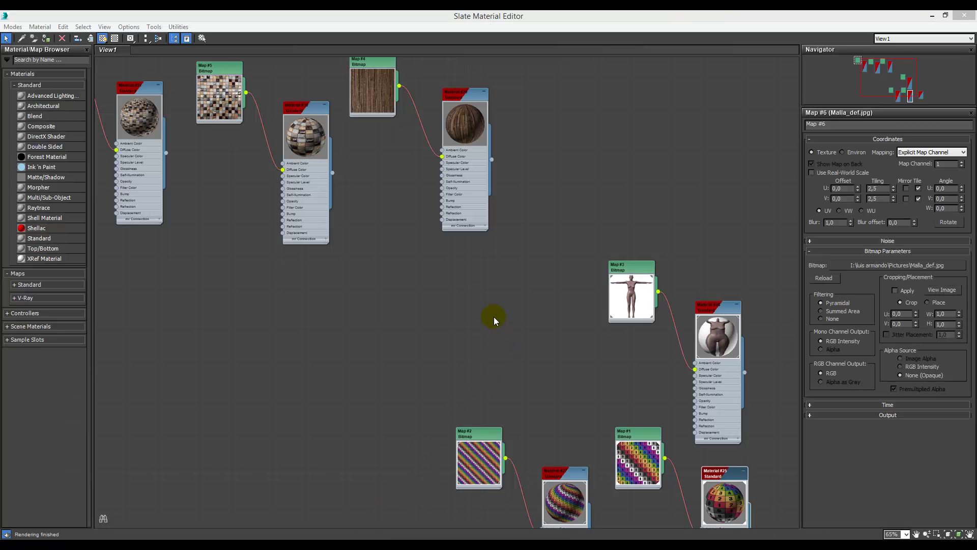
middle_drag(460, 313, 551, 395)
middle_drag(397, 381, 511, 445)
scroll(476, 280, up, 1)
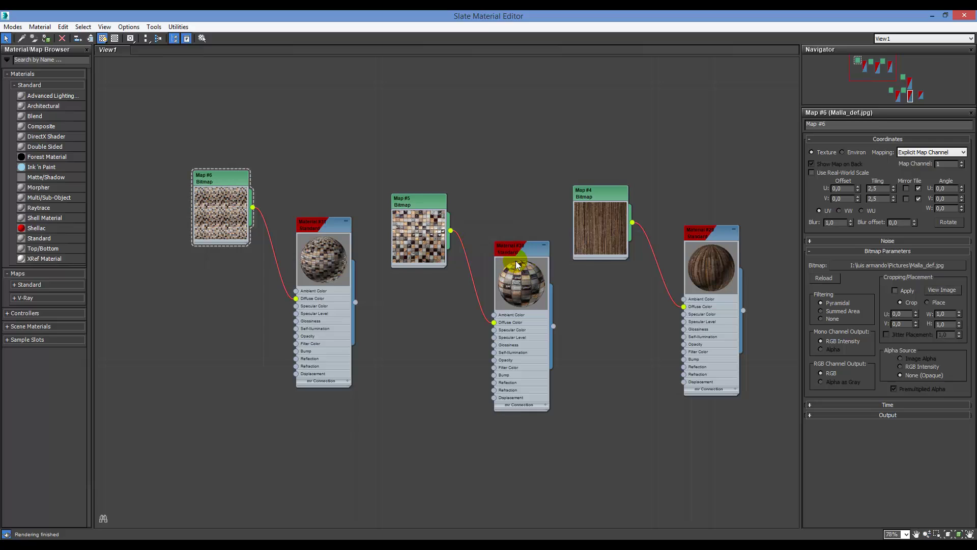
scroll(232, 167, up, 1)
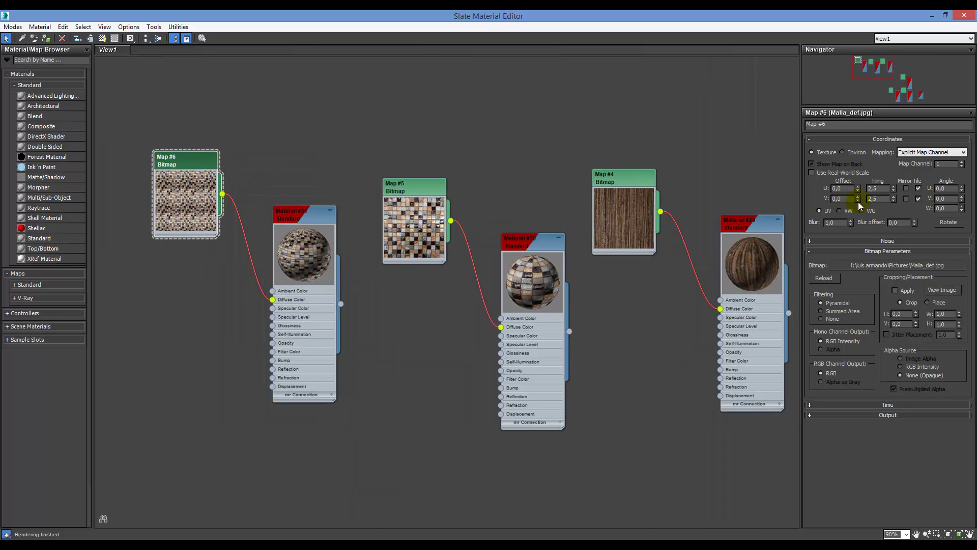
click(880, 188)
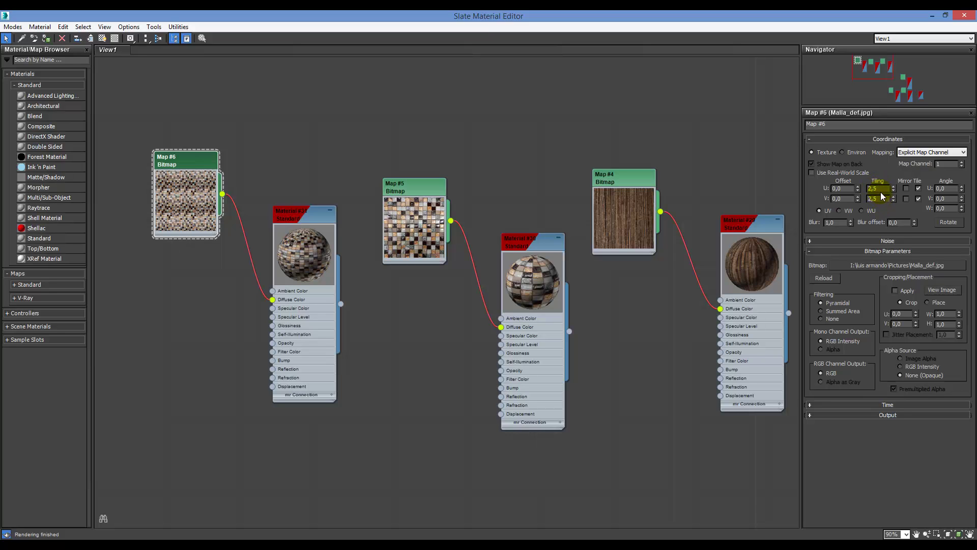
click(527, 252)
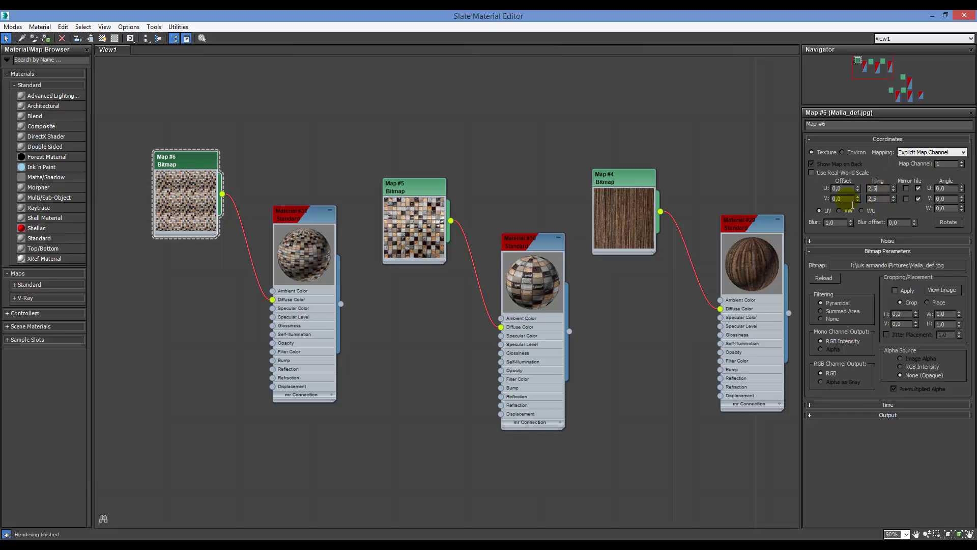
click(159, 181)
click(199, 211)
click(932, 16)
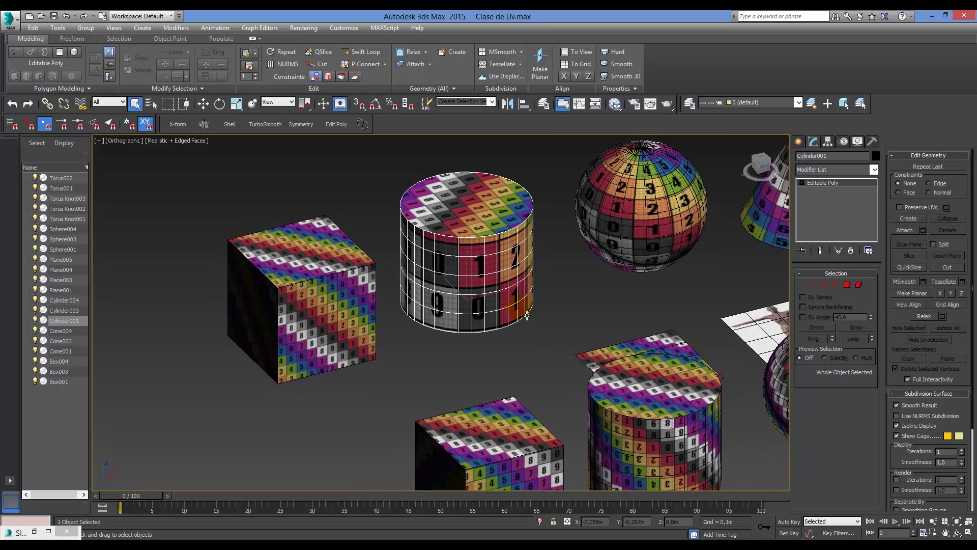
- Assign the mosaic material fed by Map #5 to the whole cylinder and check its tiles on side and cap
key(m)
click(528, 267)
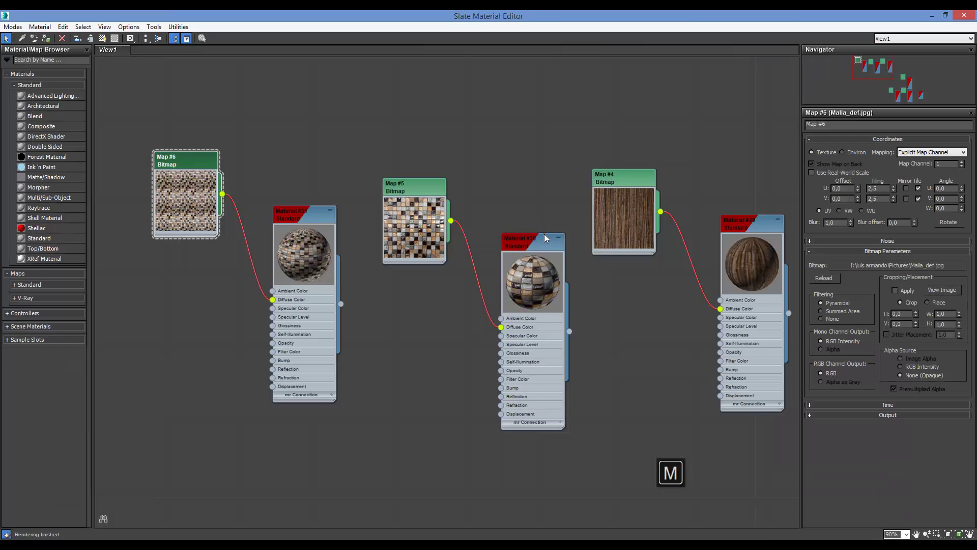
click(932, 16)
click(509, 288)
scroll(509, 288, up, 5)
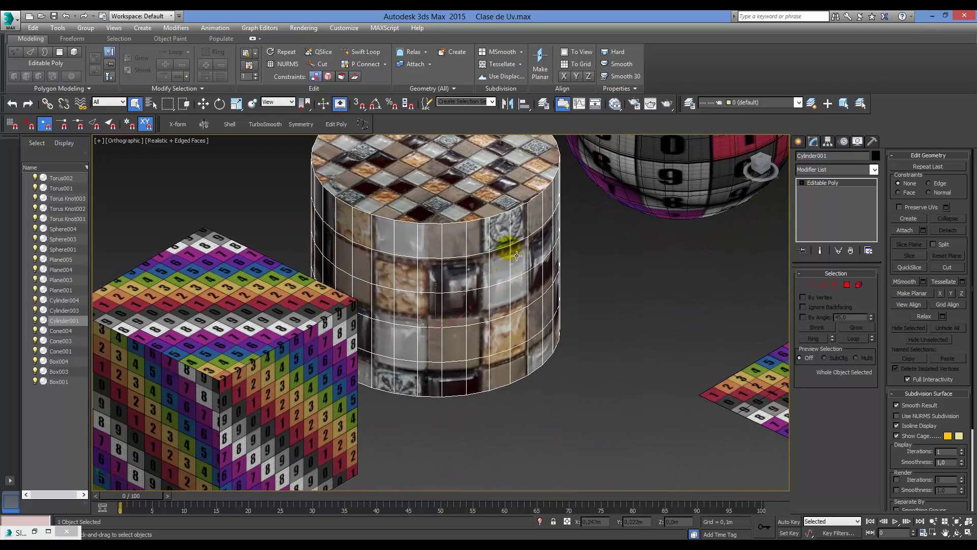
alt+middle_drag(518, 257, 672, 319)
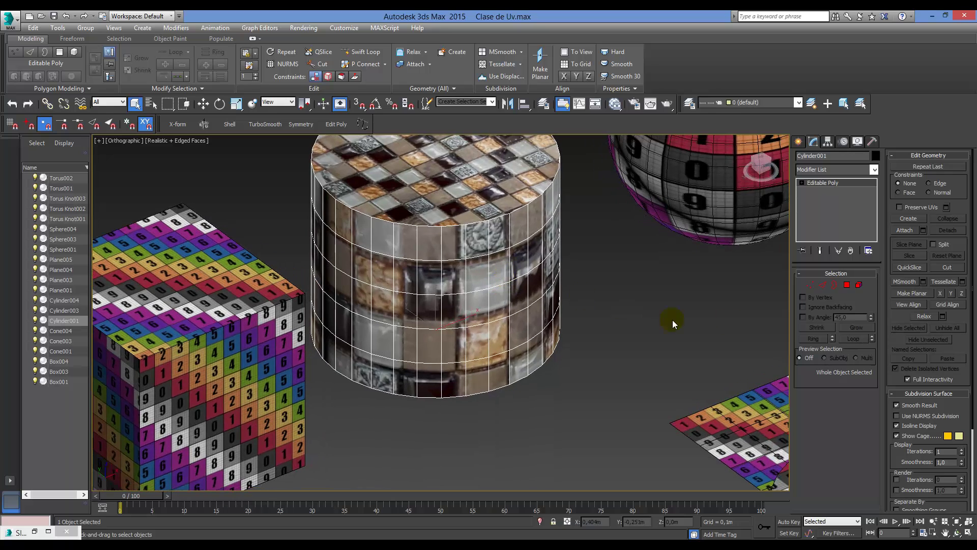
- Select the cylinder's side polygons by picking the cap polygons at polygon level and inverting the selection
click(859, 285)
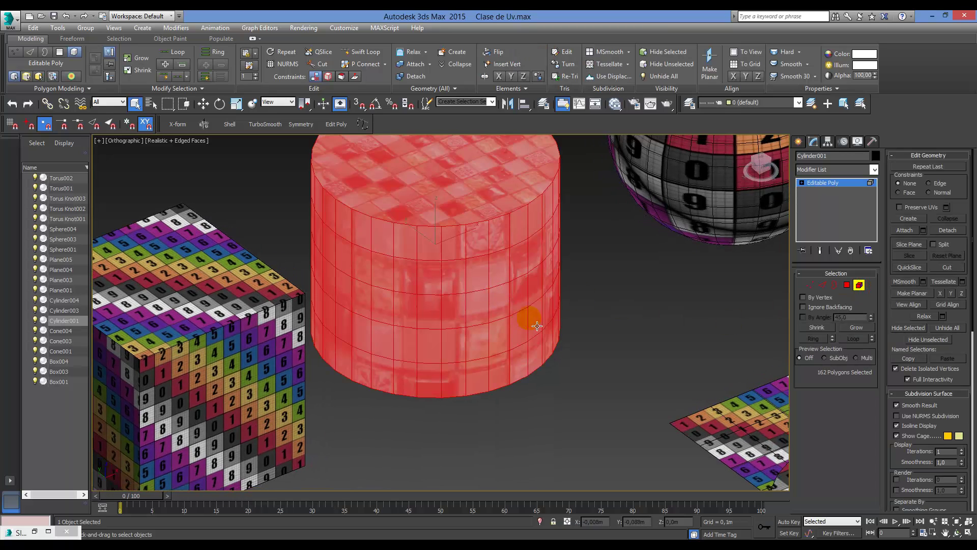
key(F2)
key(F2)
click(847, 285)
click(469, 225)
alt+middle_drag(469, 226, 517, 341)
ctrl+click(468, 305)
ctrl+click(519, 344)
key(ctrl+i)
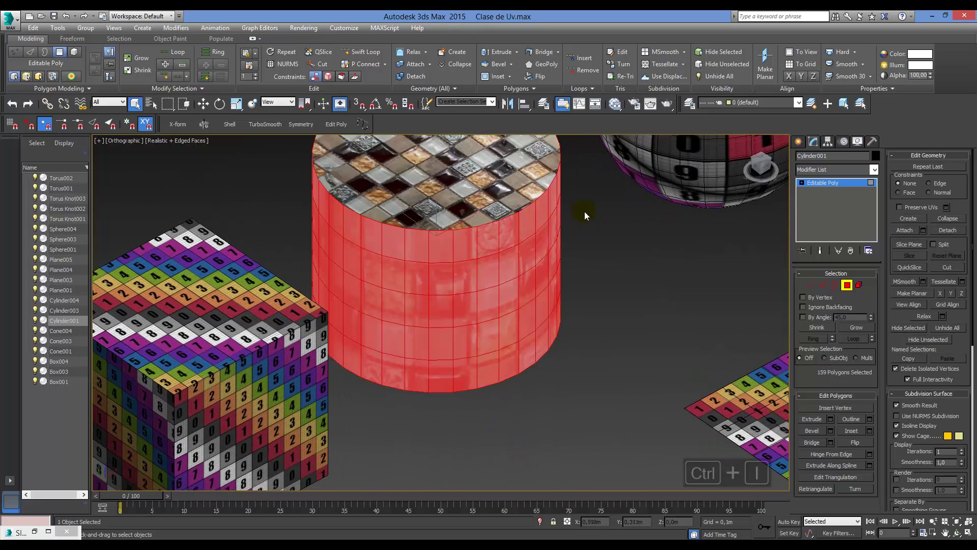
- Assign Material #31 to the cylinder's selected side polygons, clear the polygon selection and leave polygon editing
key(m)
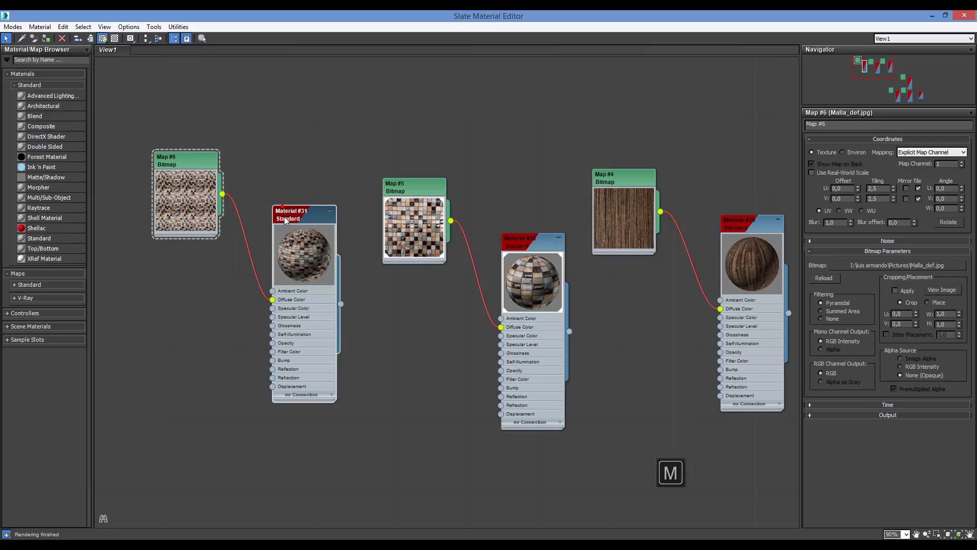
click(932, 16)
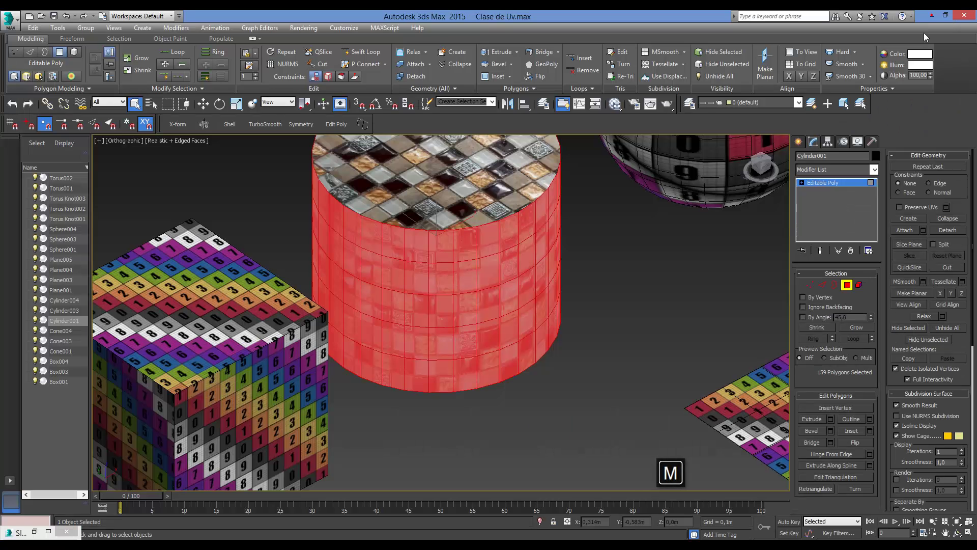
click(636, 321)
click(847, 285)
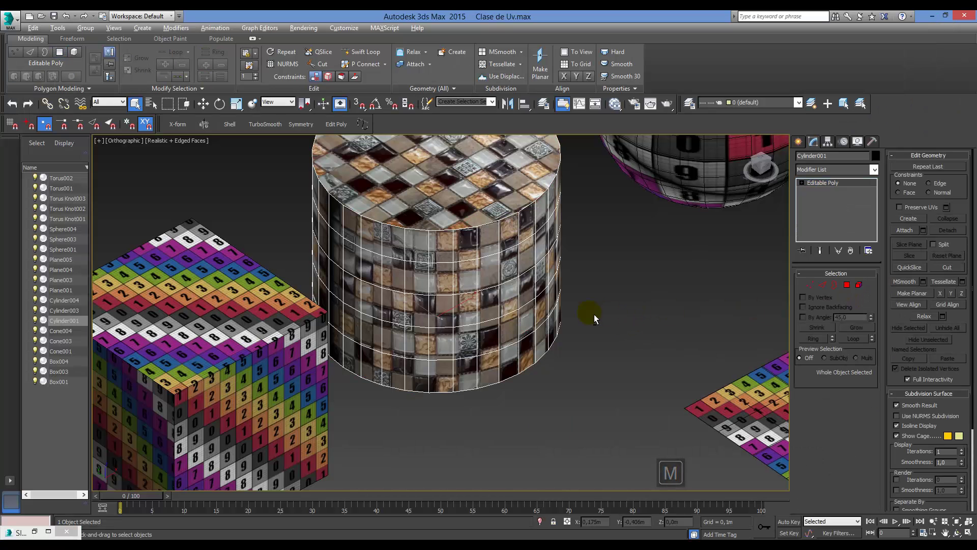
- Inspect the mosaic texture on the cylinder's cap and sides from several angles, along with the neighbouring number-grid primitives
scroll(594, 313, down, 5)
alt+middle_drag(597, 339, 546, 325)
scroll(571, 290, up, 3)
scroll(526, 368, up, 2)
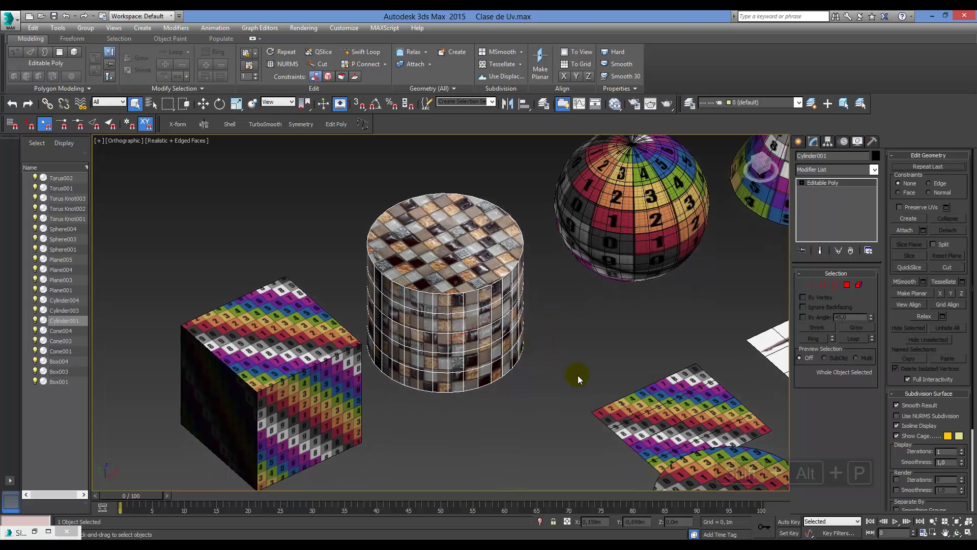
alt+middle_drag(578, 374, 534, 366)
scroll(473, 345, down, 10)
alt+middle_drag(473, 346, 383, 402)
scroll(478, 356, up, 5)
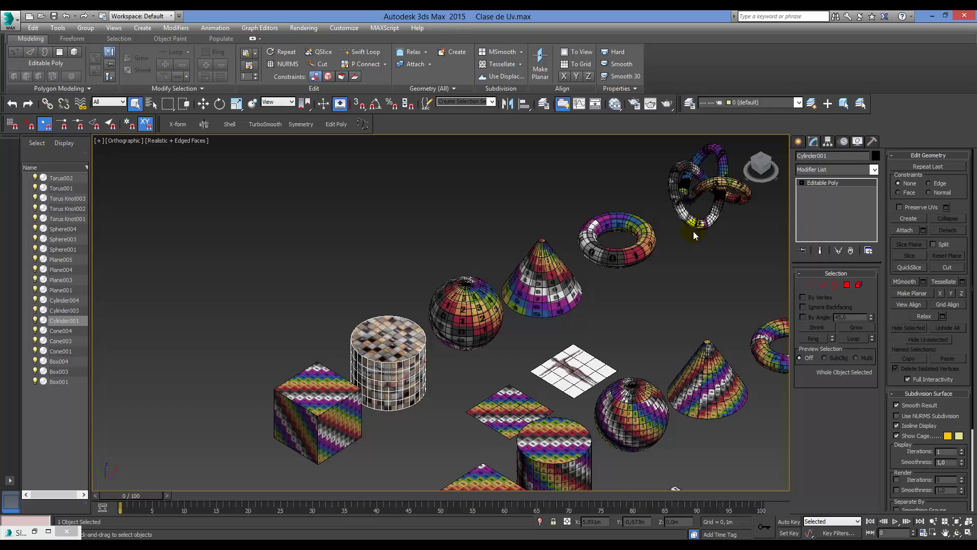
middle_drag(693, 231, 661, 220)
alt+middle_drag(288, 394, 301, 419)
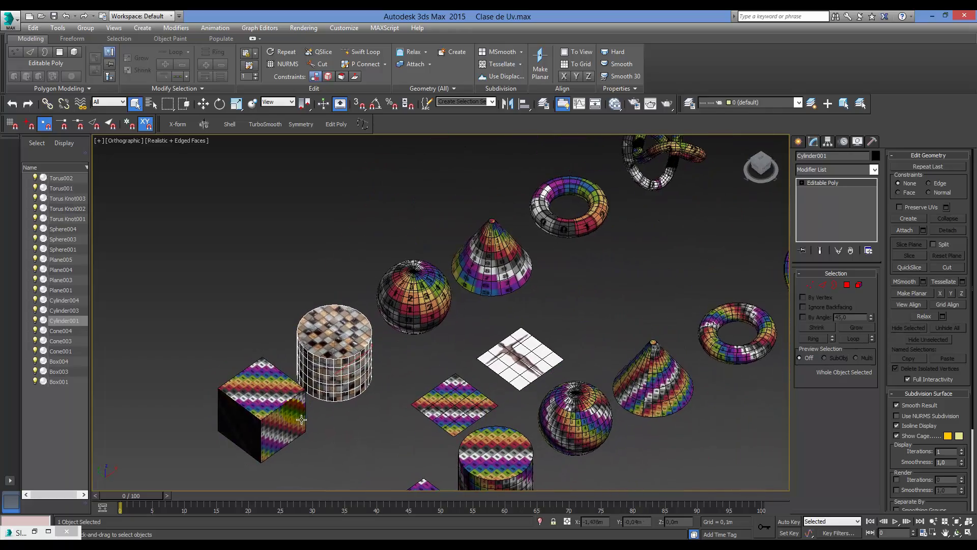
middle_drag(414, 389, 369, 368)
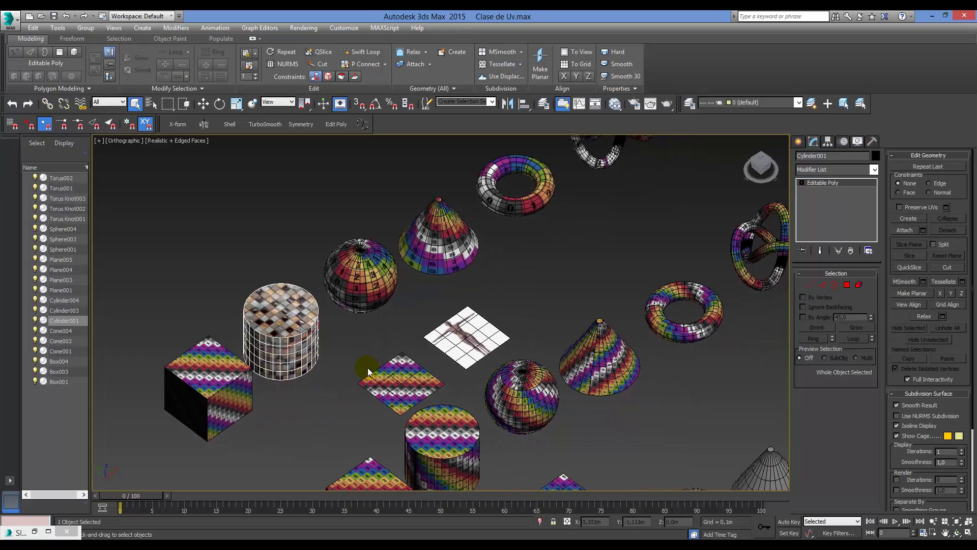
scroll(368, 367, up, 5)
scroll(292, 315, up, 2)
- Select the box beside the mosaic cylinder and compare its Box mapping with the cylinder's tile layout from several angles
click(292, 326)
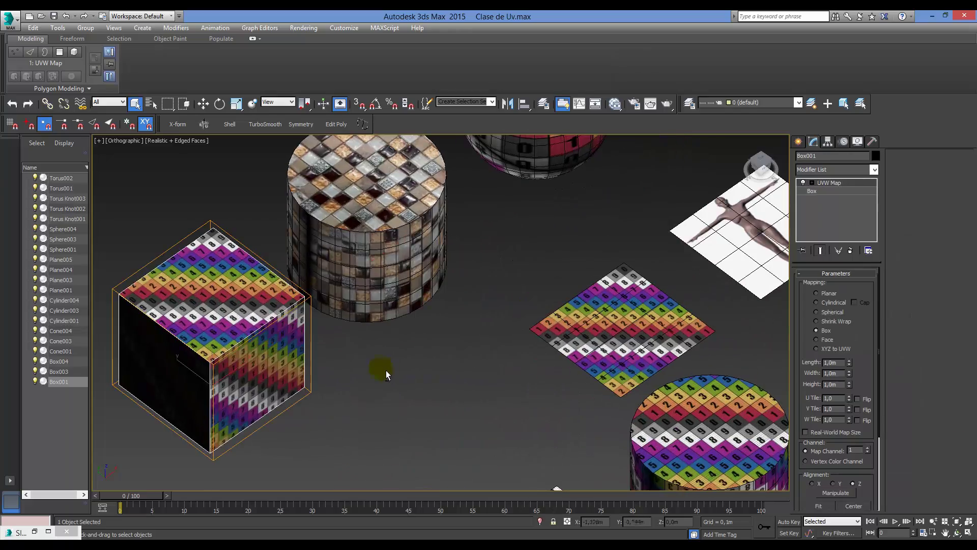
alt+middle_drag(383, 371, 413, 356)
alt+middle_drag(481, 308, 484, 359)
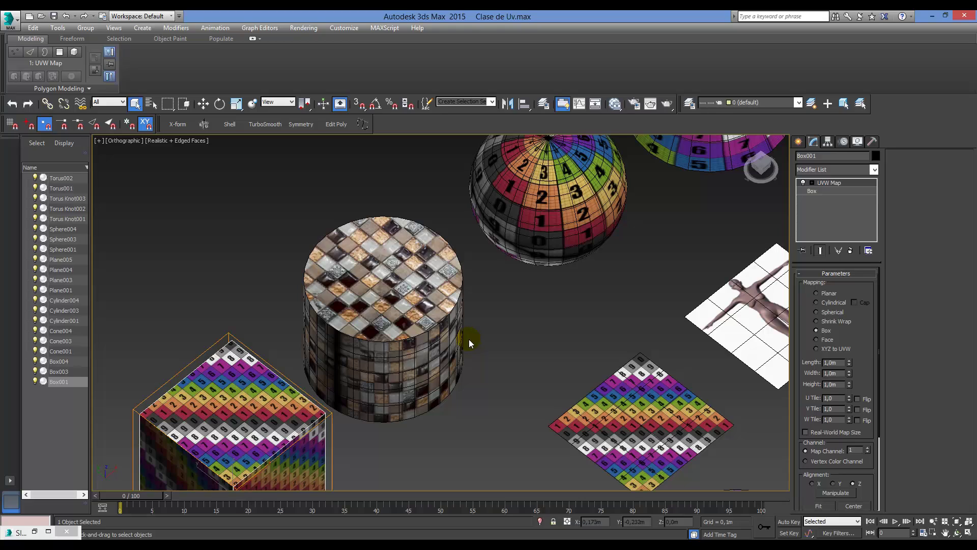
alt+middle_drag(436, 283, 470, 278)
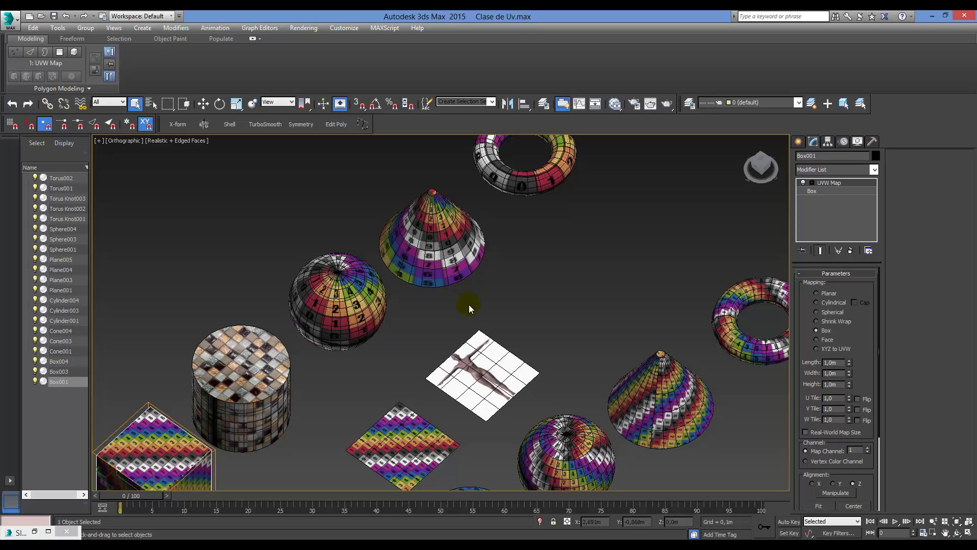
alt+middle_drag(473, 310, 414, 346)
middle_drag(356, 423, 412, 382)
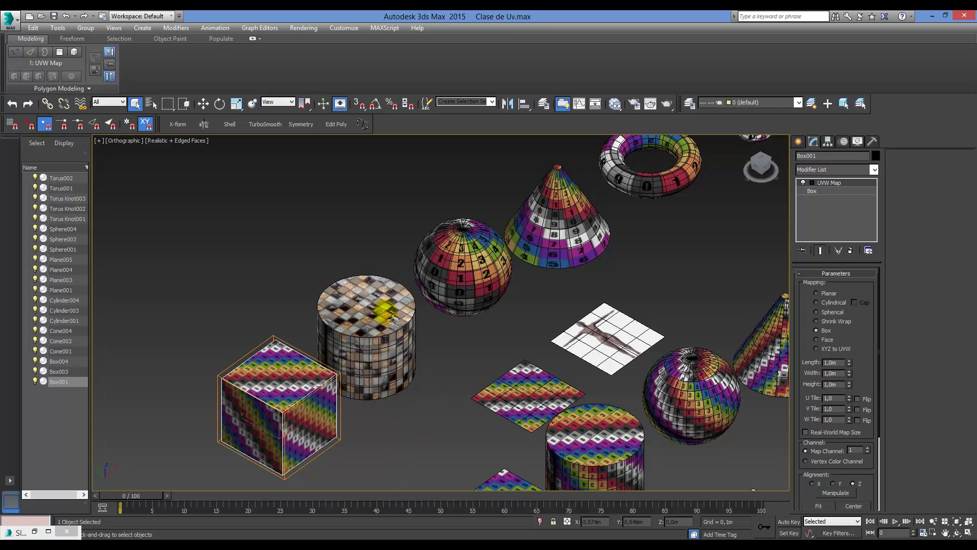
scroll(393, 319, up, 5)
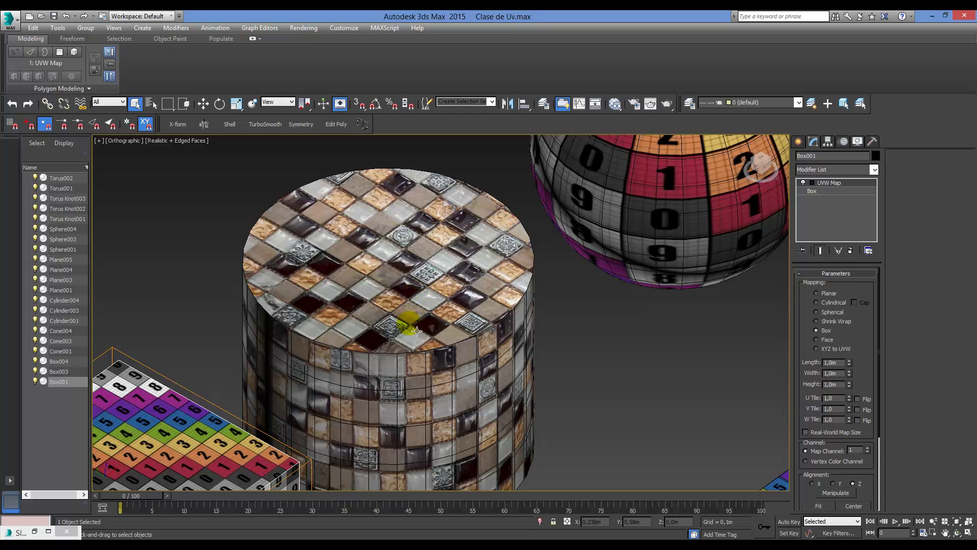
scroll(411, 325, down, 3)
scroll(439, 338, down, 3)
alt+middle_drag(441, 340, 454, 352)
scroll(419, 329, up, 2)
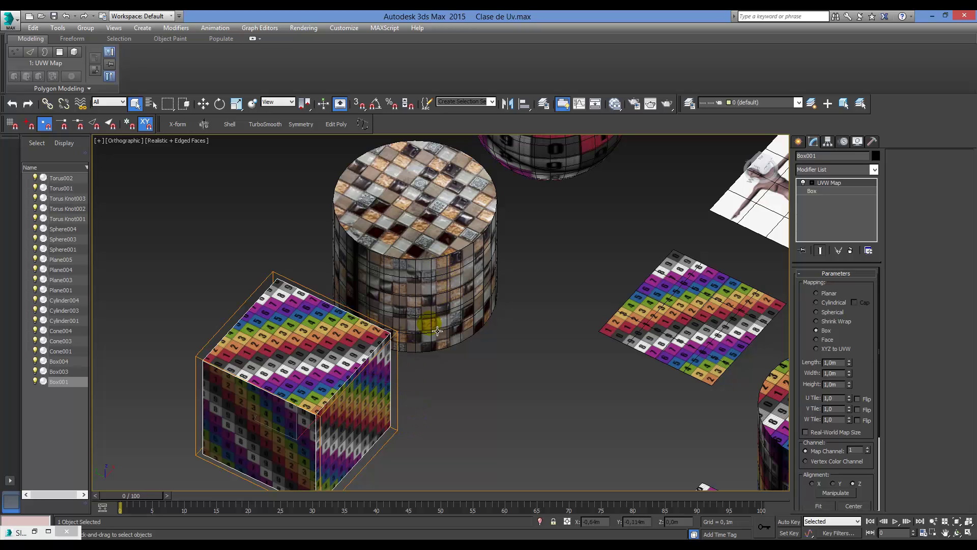
alt+middle_drag(436, 255, 512, 347)
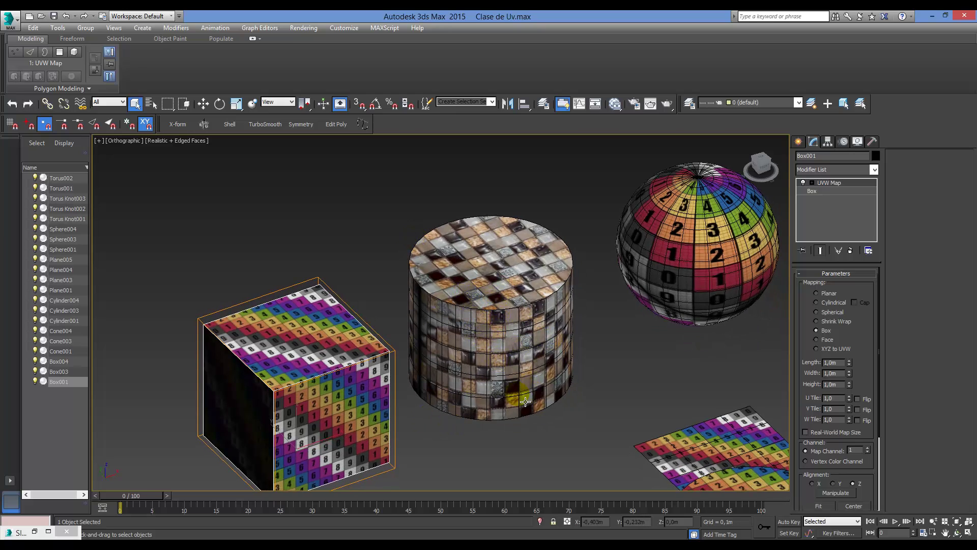
alt+middle_drag(525, 402, 472, 377)
- Survey the rows of textured and untextured primitives to compare their mapping types
scroll(502, 340, down, 10)
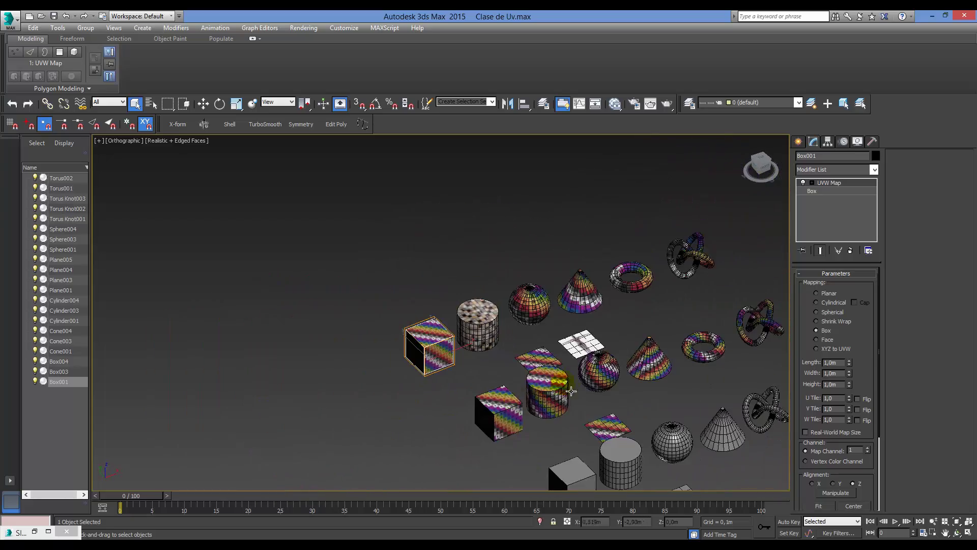
alt+middle_drag(503, 340, 585, 380)
scroll(501, 320, up, 3)
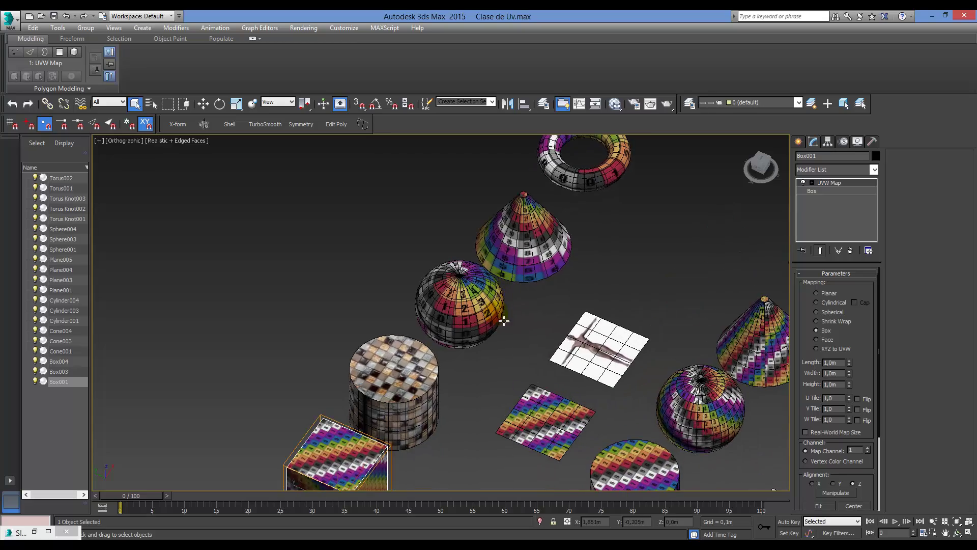
middle_drag(501, 320, 539, 347)
scroll(519, 356, down, 5)
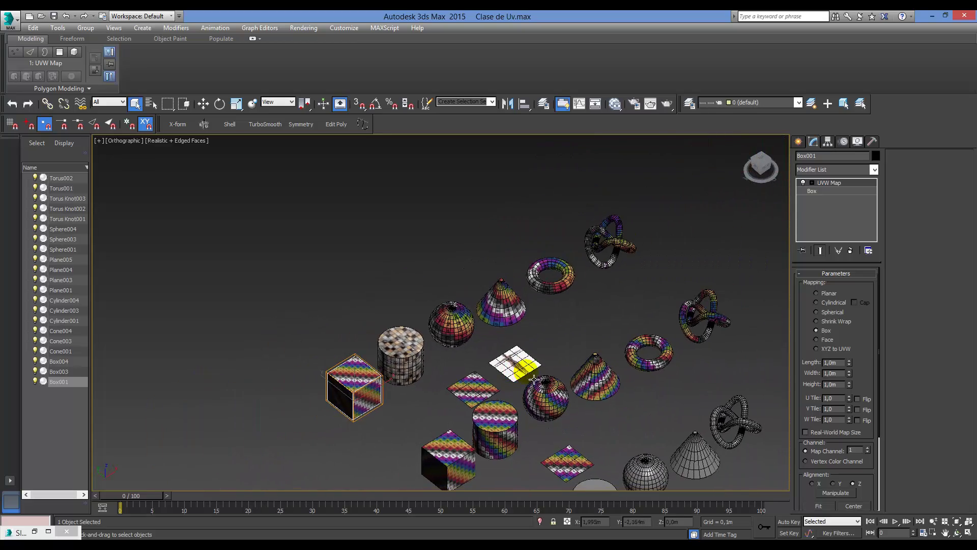
scroll(460, 349, up, 5)
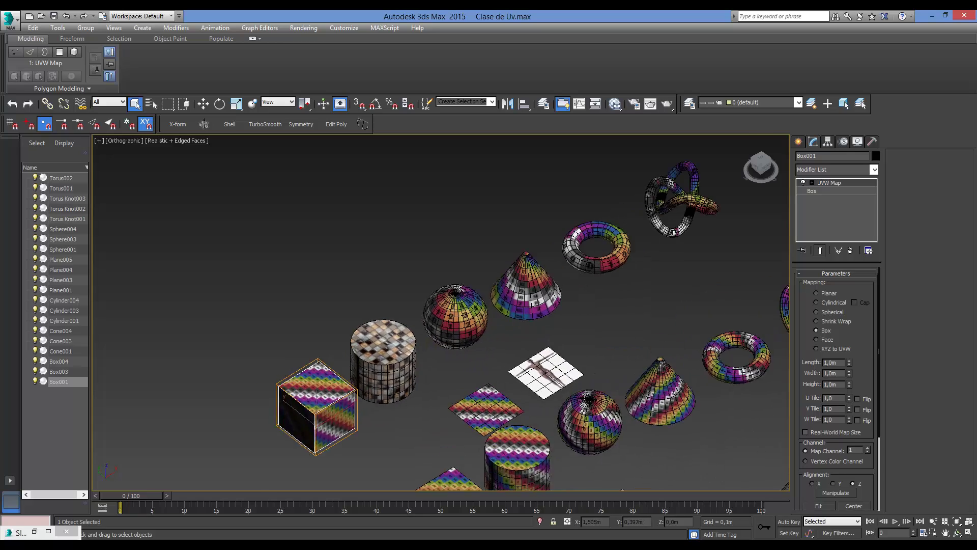
scroll(475, 343, down, 3)
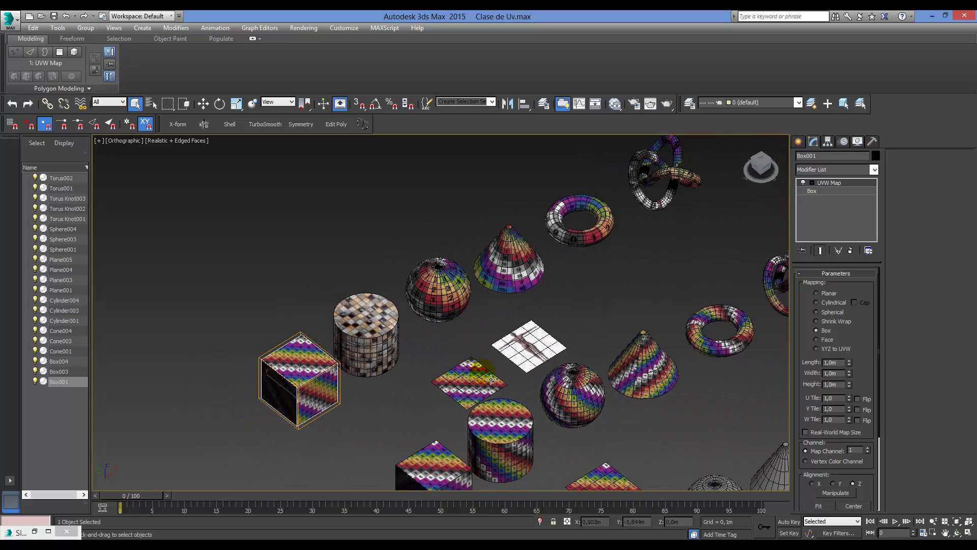
scroll(494, 366, down, 3)
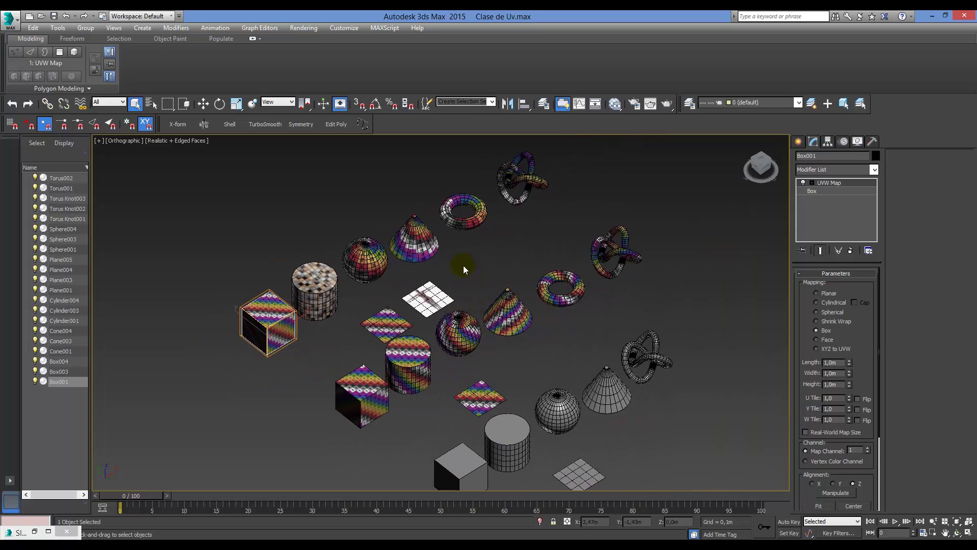
scroll(463, 264, up, 4)
middle_drag(468, 246, 455, 308)
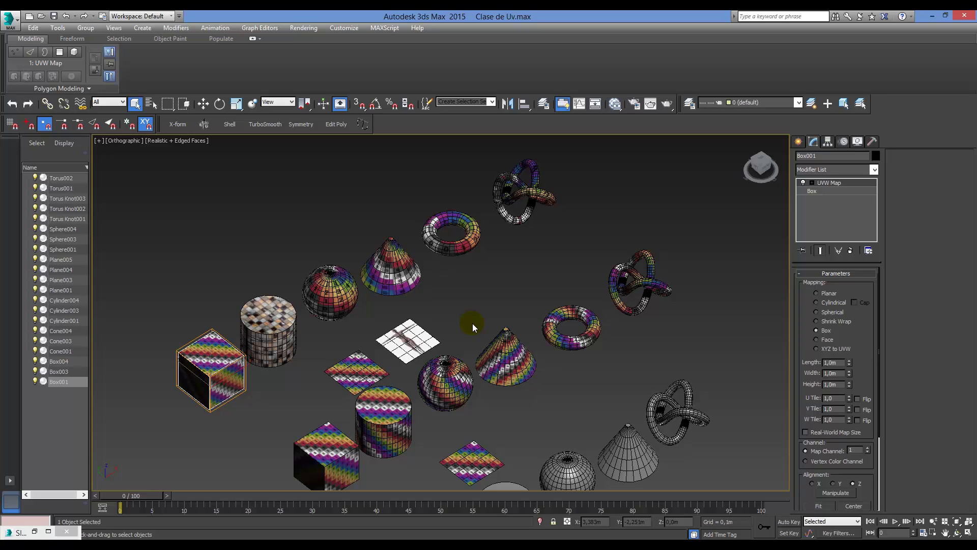
middle_drag(473, 323, 478, 321)
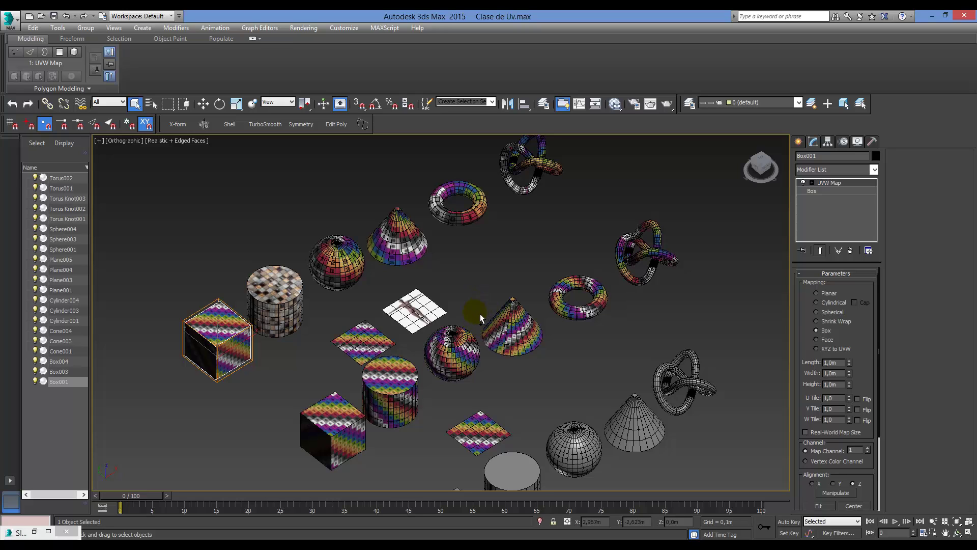
scroll(481, 314, up, 1)
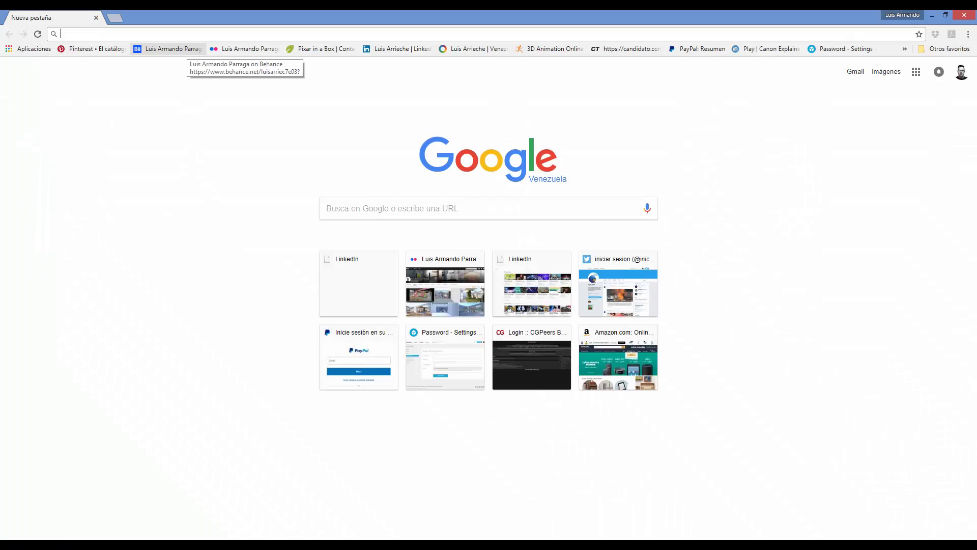
- Switch to the web browser, open the bookmarked Flickr gallery, browse its renders and open the Material_brick image
click(244, 49)
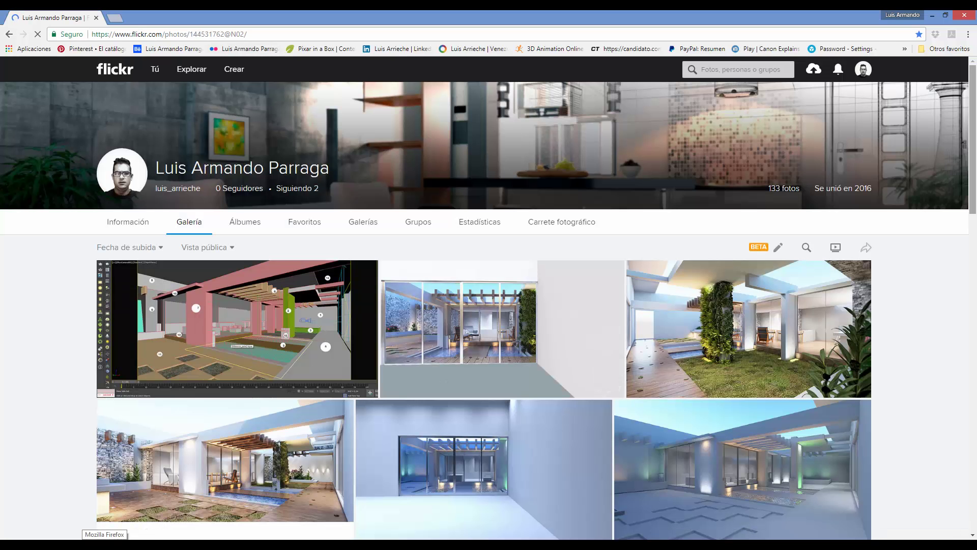
scroll(484, 299, down, 15)
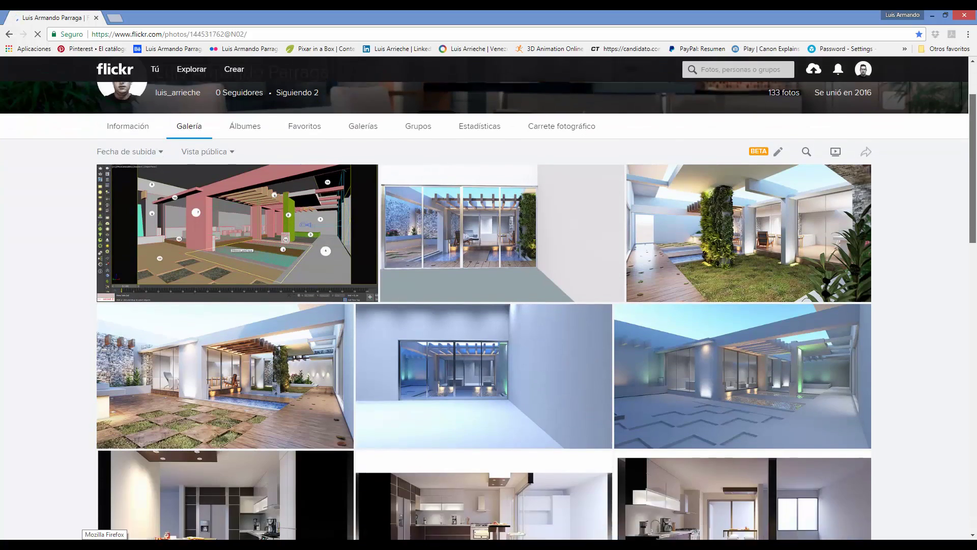
scroll(484, 299, down, 3)
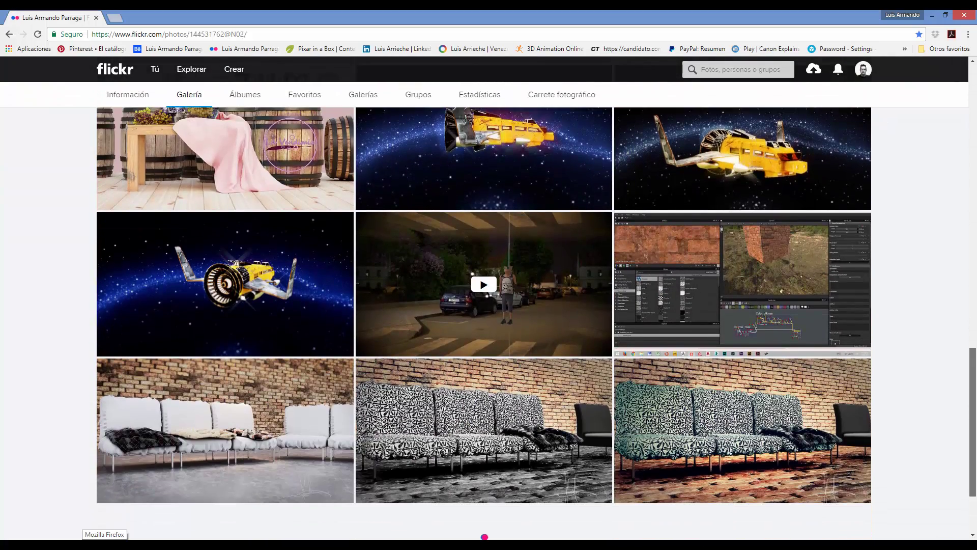
scroll(485, 299, up, 5)
scroll(484, 299, down, 5)
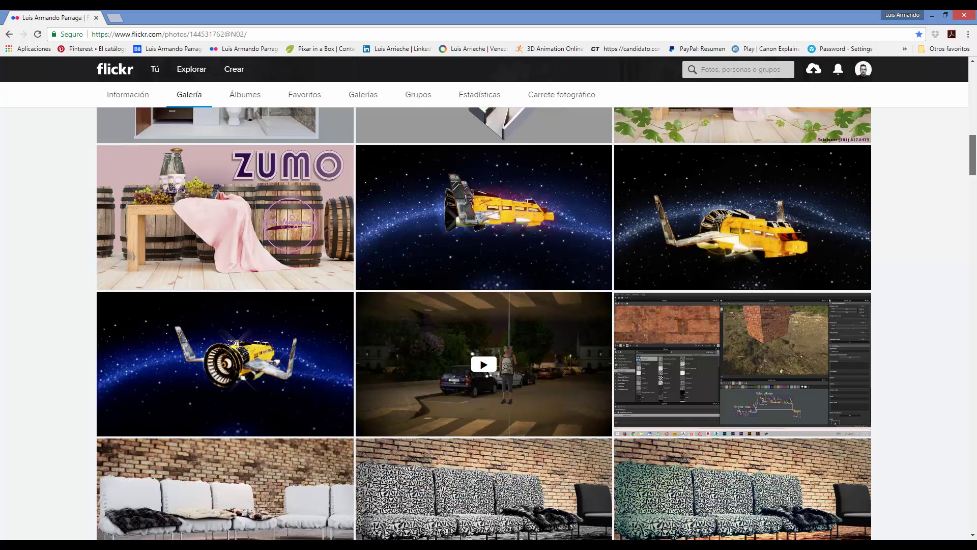
scroll(484, 299, up, 1)
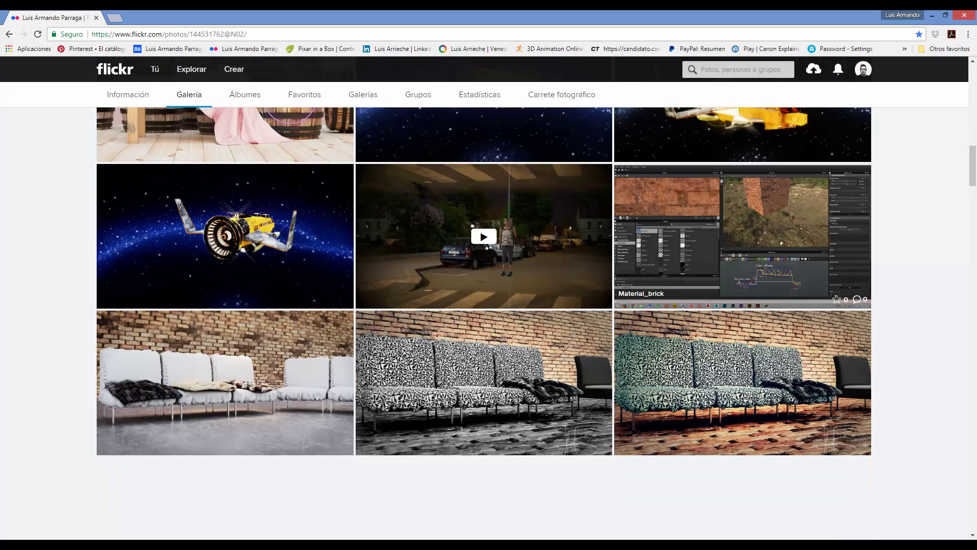
click(742, 236)
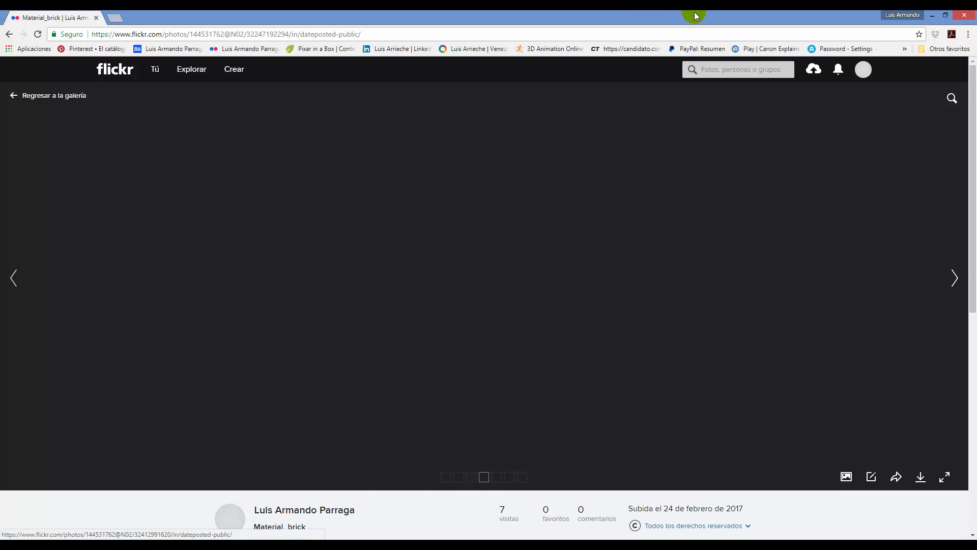
- Open the bookmarked Sketchfab profile and then a new browser tab
click(839, 49)
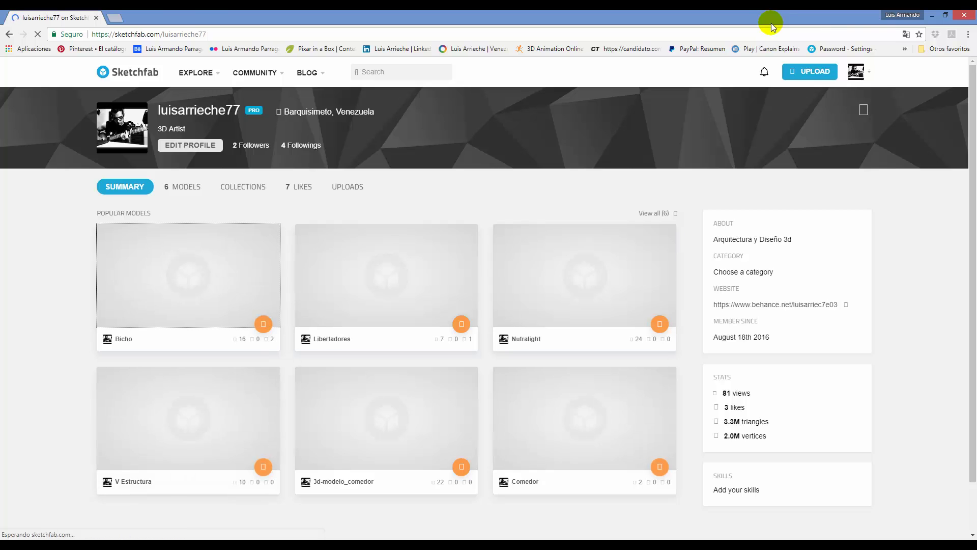
click(115, 19)
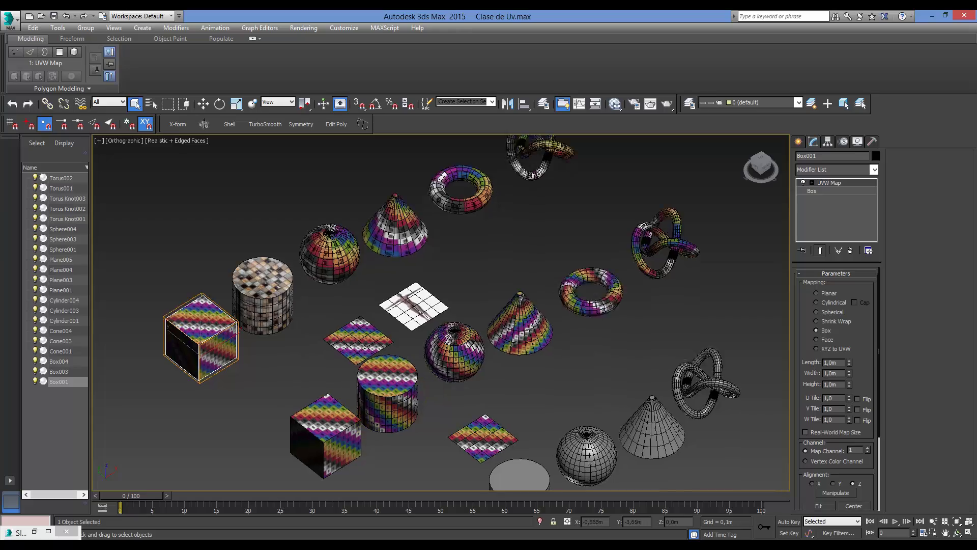
- Return to 3ds Max and select the number-grid sphere beside the mosaic cylinder to view its Spherical mapping
scroll(382, 407, up, 2)
middle_drag(377, 358, 467, 369)
scroll(444, 306, down, 3)
alt+middle_drag(442, 315, 460, 325)
middle_drag(461, 325, 491, 400)
scroll(438, 292, up, 2)
alt+middle_drag(439, 292, 445, 264)
scroll(379, 356, up, 4)
click(374, 356)
click(566, 274)
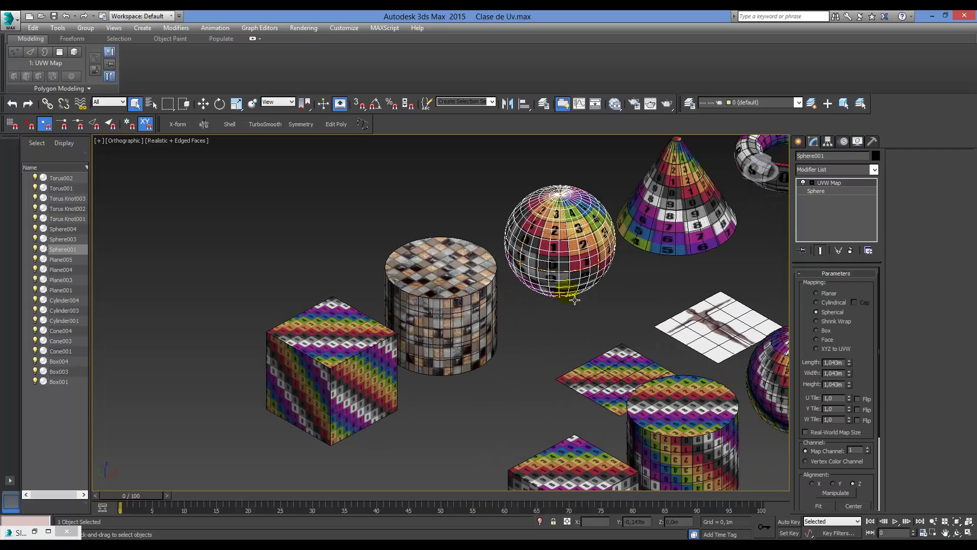
- Examine the mosaic tiling up close where the cylinder's cap meets its side, next to the number-grid box
scroll(575, 300, down, 3)
alt+middle_drag(575, 300, 516, 307)
scroll(410, 340, up, 3)
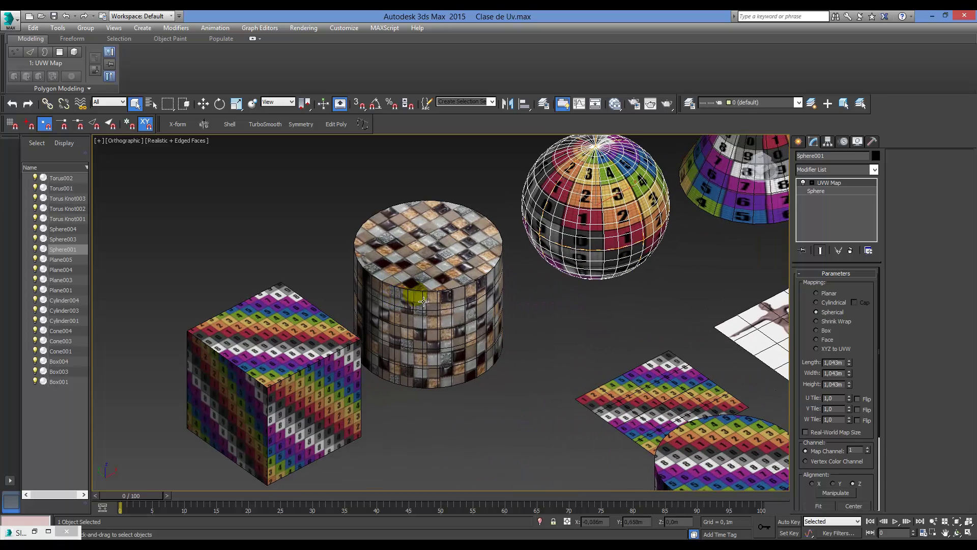
scroll(442, 292, up, 1)
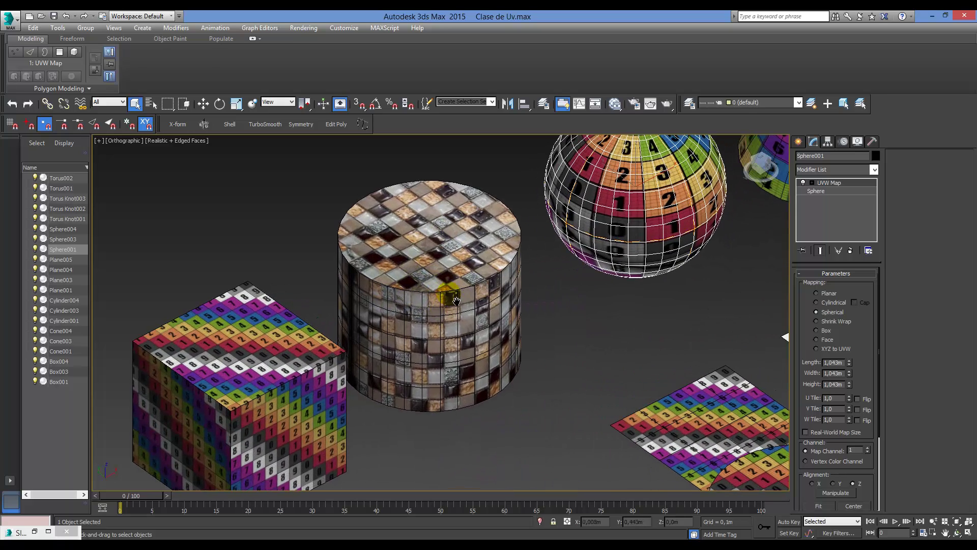
middle_drag(450, 295, 484, 230)
scroll(348, 350, up, 2)
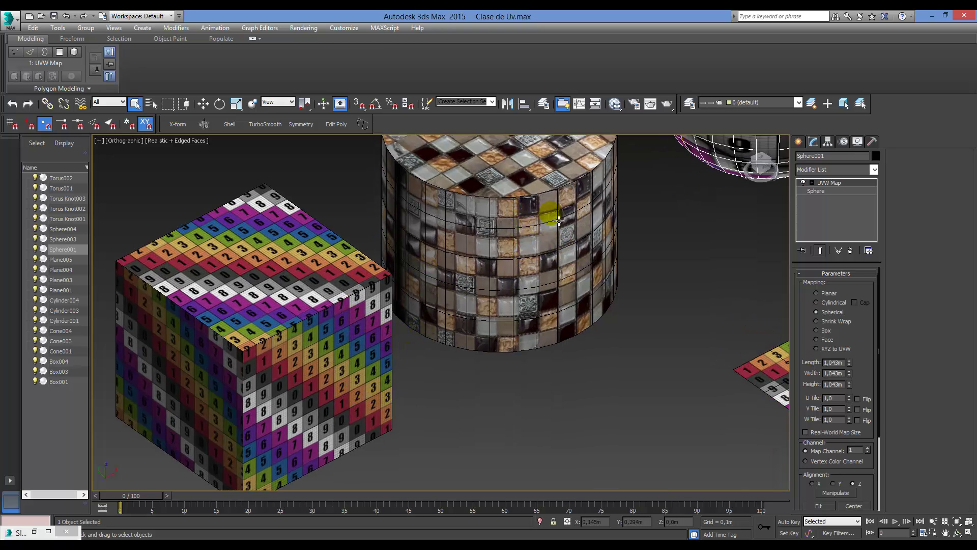
- Examine the mosaic cylinder and the surrounding number-grid primitives, ending close up on the sphere and the cone
middle_drag(528, 235, 524, 303)
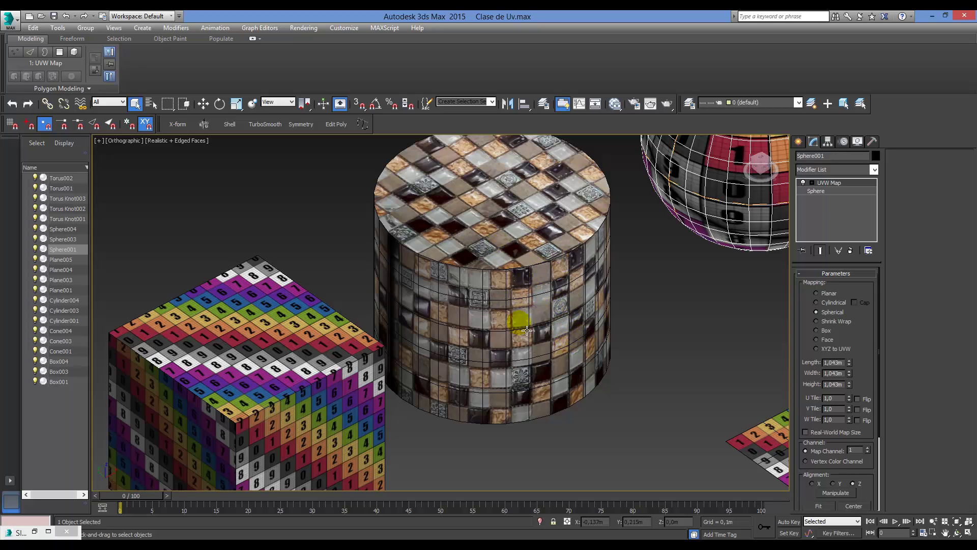
scroll(480, 305, down, 5)
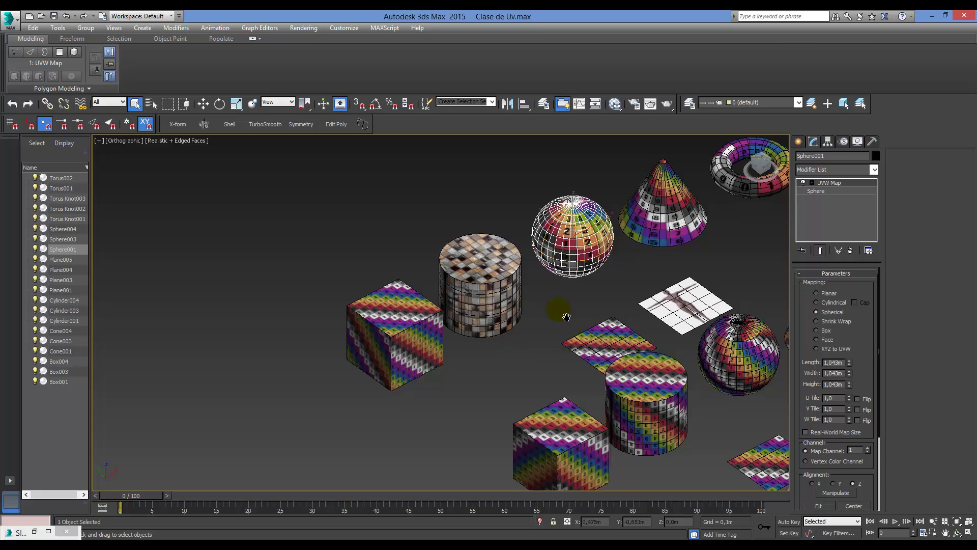
middle_drag(566, 317, 477, 261)
scroll(477, 261, up, 2)
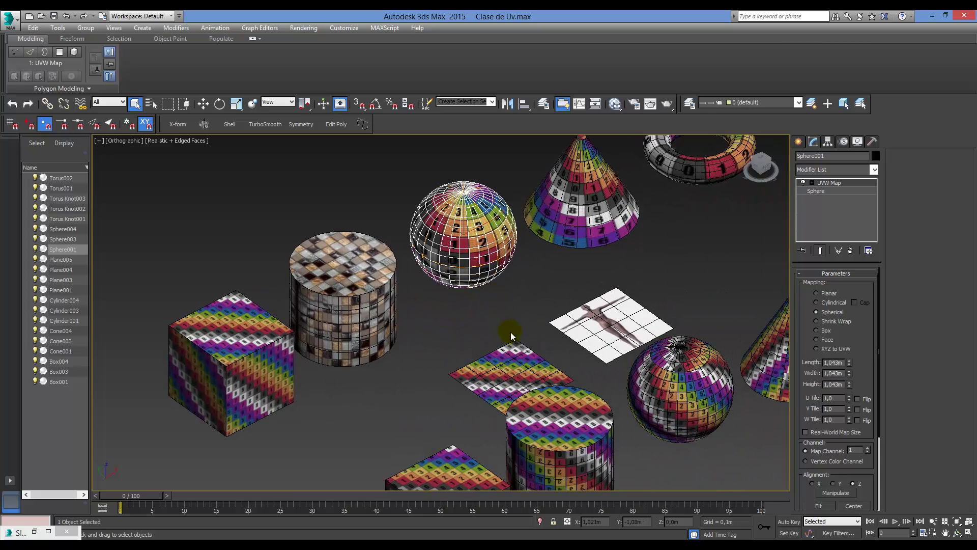
scroll(526, 346, down, 2)
scroll(524, 334, down, 3)
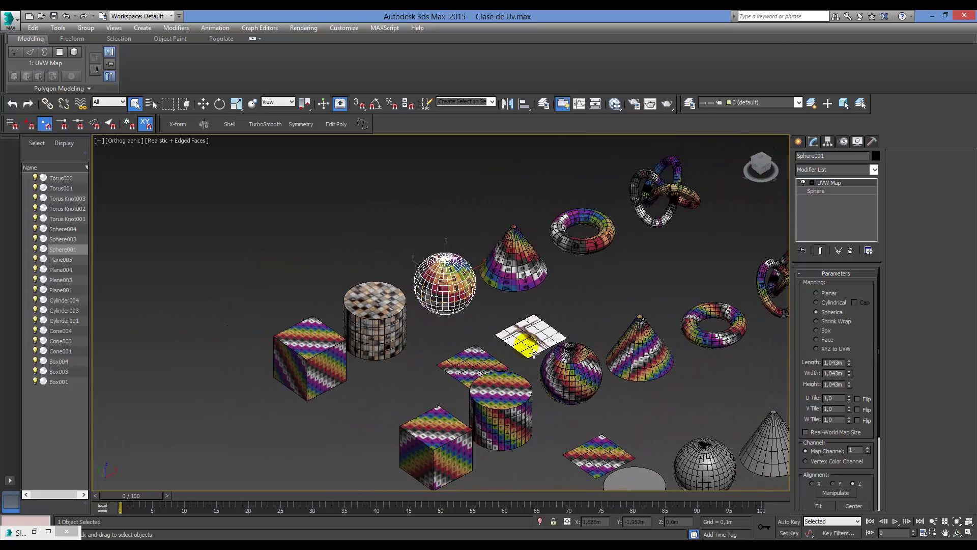
scroll(557, 342, up, 2)
scroll(483, 305, up, 5)
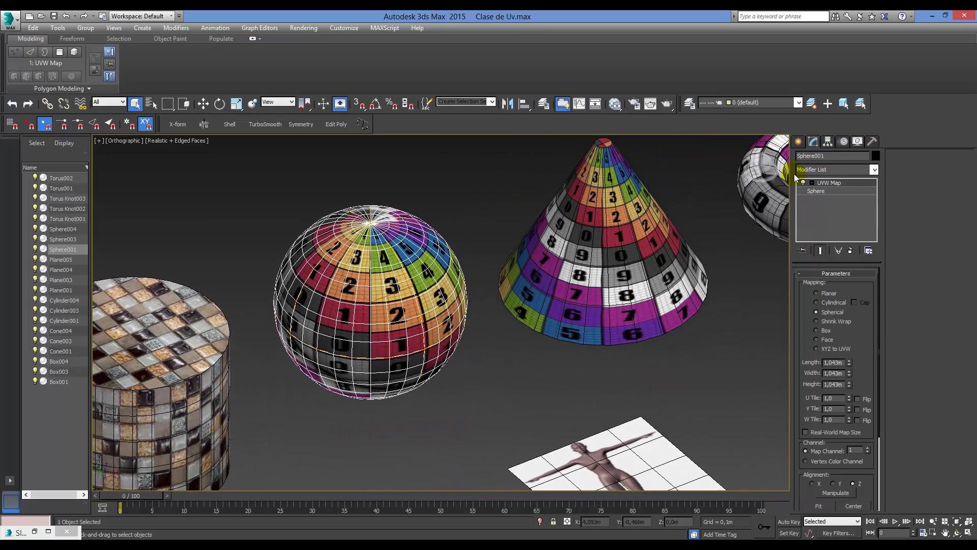
- Select the number-grid cone and then the torus next to it to view their UVW Map mapping types
middle_drag(724, 204, 711, 247)
click(657, 295)
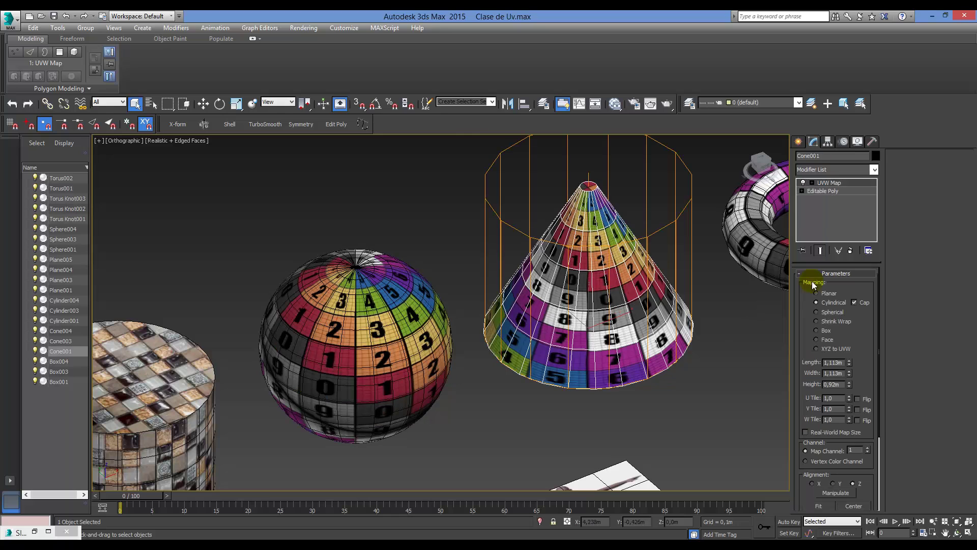
middle_drag(783, 320, 609, 410)
click(655, 348)
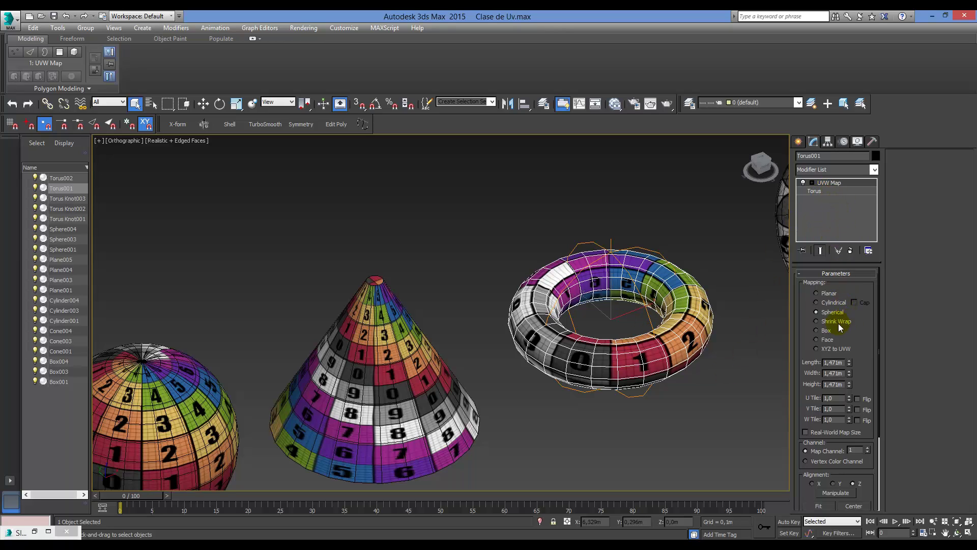
- Examine the Spherical mapping around the torus's inner and outer surfaces from several angles, comparing it with the neighbouring cone
alt+middle_drag(610, 318, 606, 322)
scroll(622, 339, up, 3)
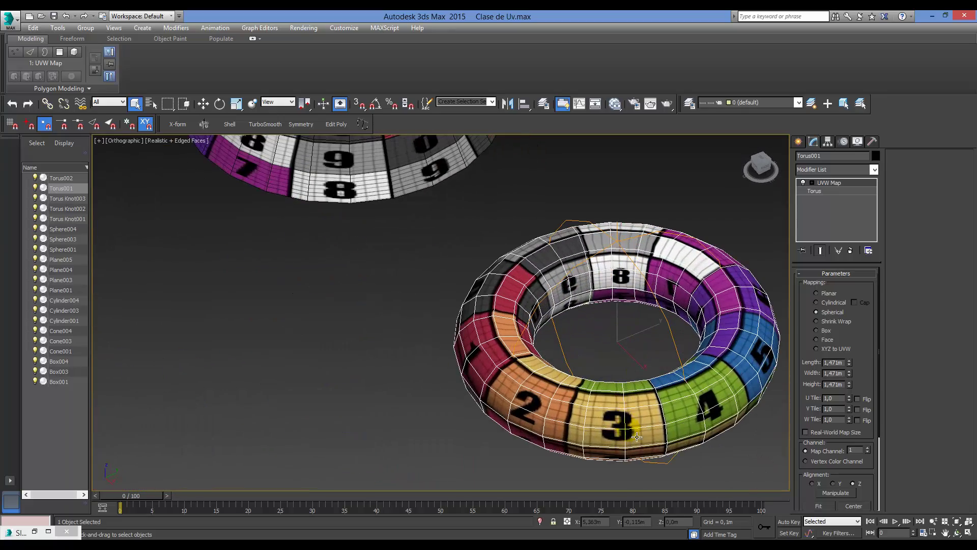
alt+middle_drag(636, 437, 627, 433)
scroll(627, 434, up, 3)
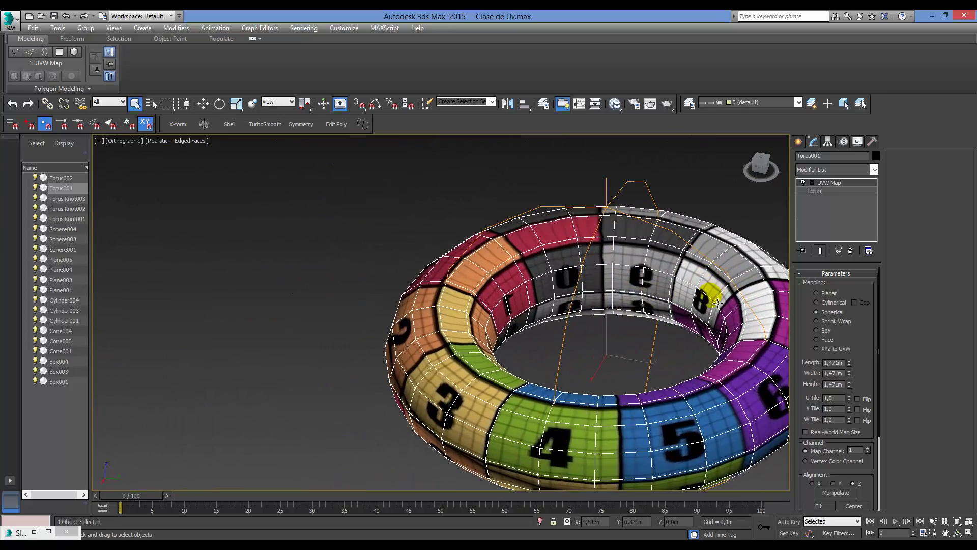
scroll(716, 303, down, 10)
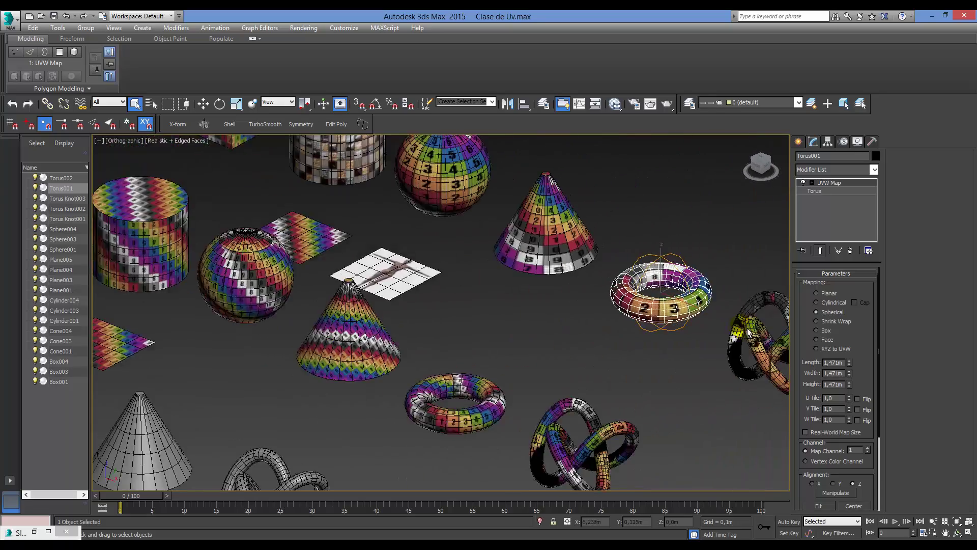
alt+middle_drag(699, 309, 745, 326)
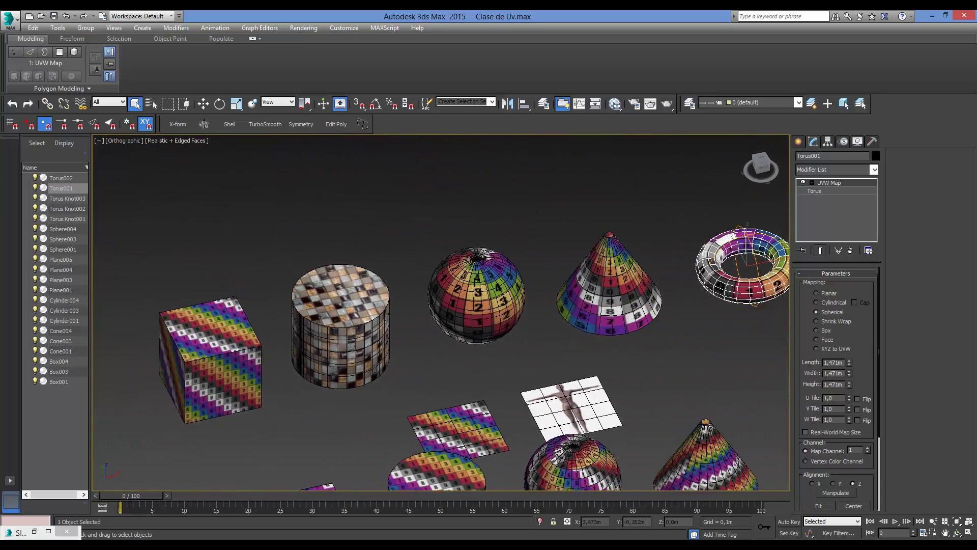
scroll(658, 310, up, 3)
alt+middle_drag(659, 371, 560, 378)
scroll(607, 266, up, 4)
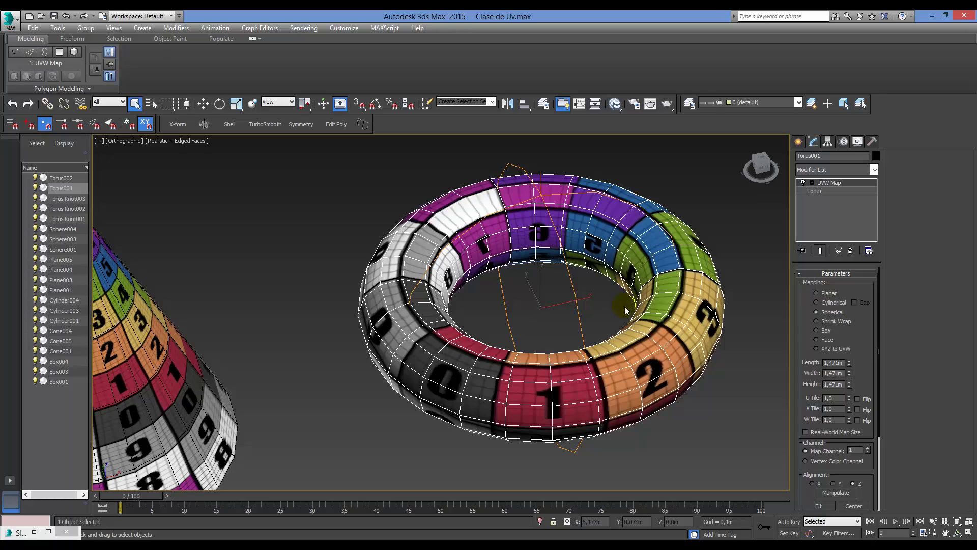
alt+middle_drag(660, 376, 626, 370)
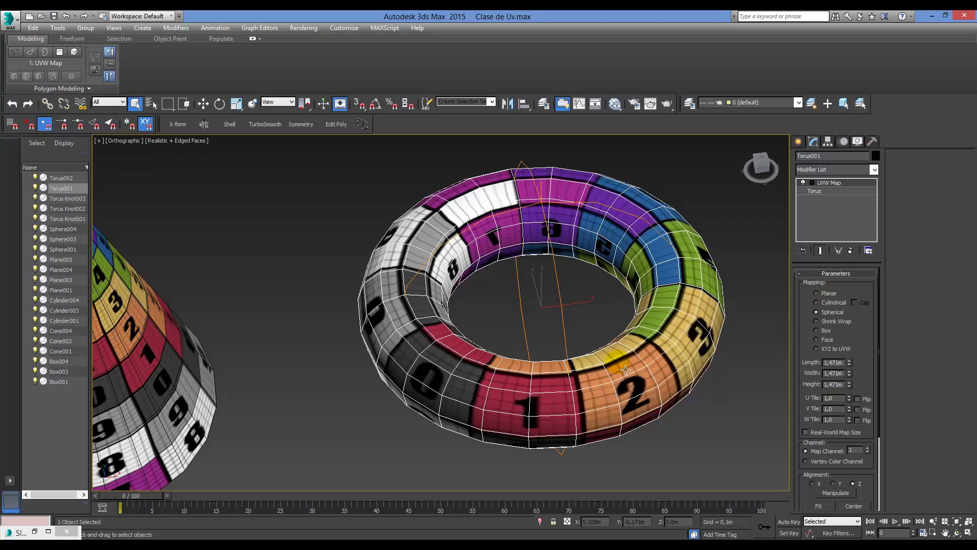
scroll(659, 312, down, 8)
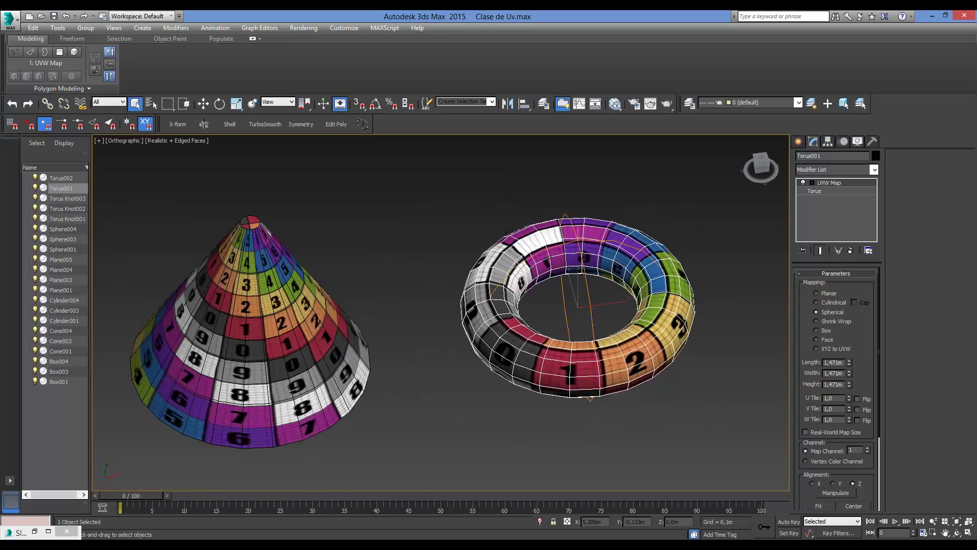
scroll(665, 332, up, 6)
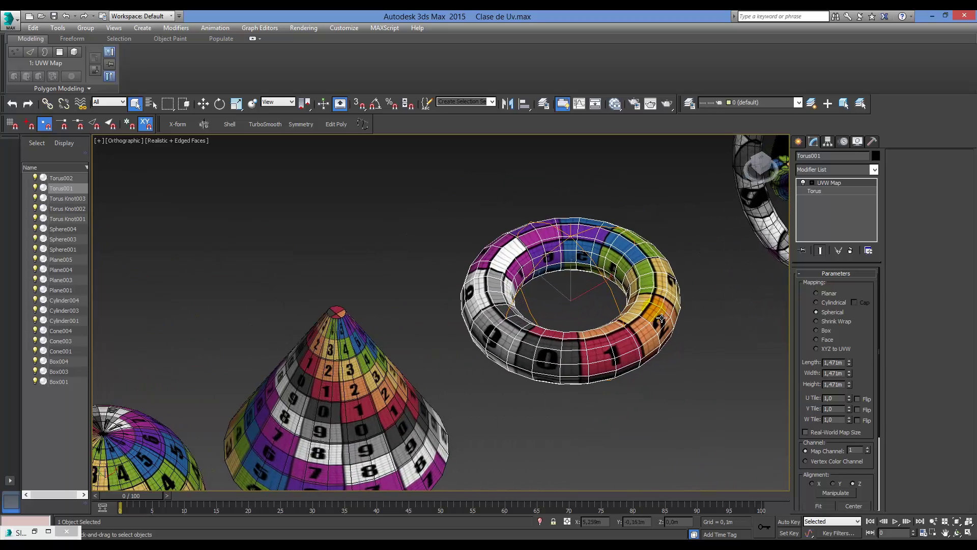
middle_drag(664, 332, 569, 348)
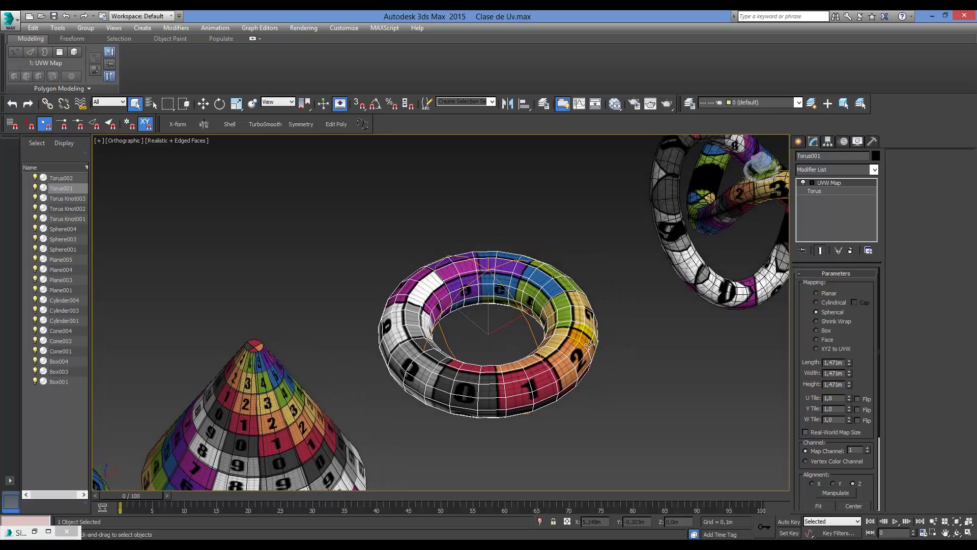
middle_drag(593, 387, 618, 311)
- Select the torus knot and then the number-grid box beside the mosaic cylinder to check how they are mapped
scroll(689, 240, up, 5)
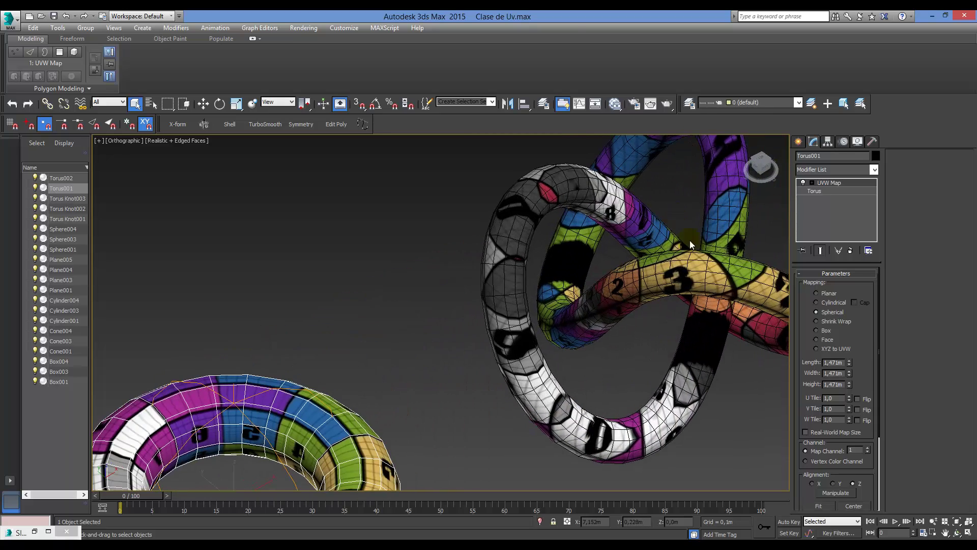
click(718, 301)
alt+middle_drag(717, 301, 402, 362)
scroll(656, 355, down, 10)
scroll(501, 390, up, 2)
click(396, 358)
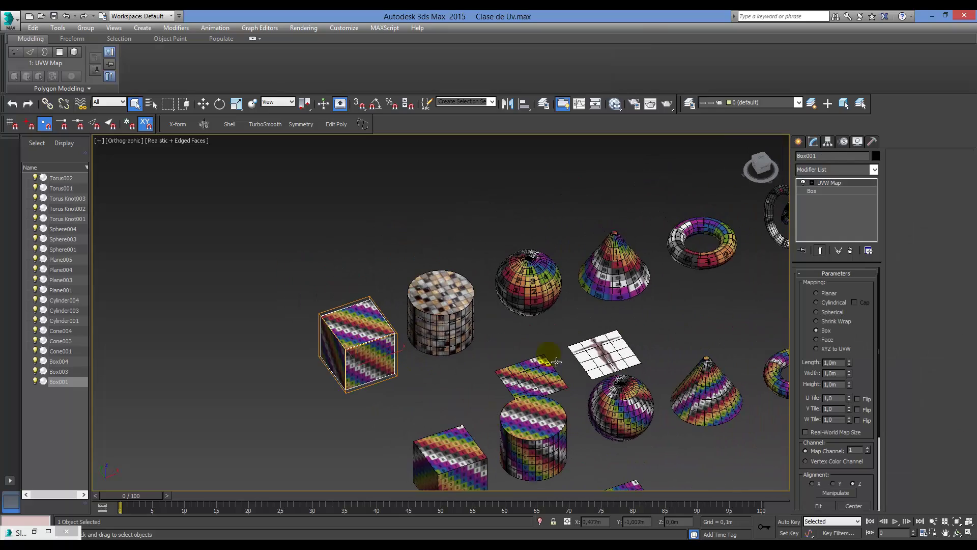
- Scale up the Spherical mapping gizmo of the number-grid sphere beside the cone, and clear the selection
alt+middle_drag(583, 304, 529, 326)
scroll(516, 331, up, 2)
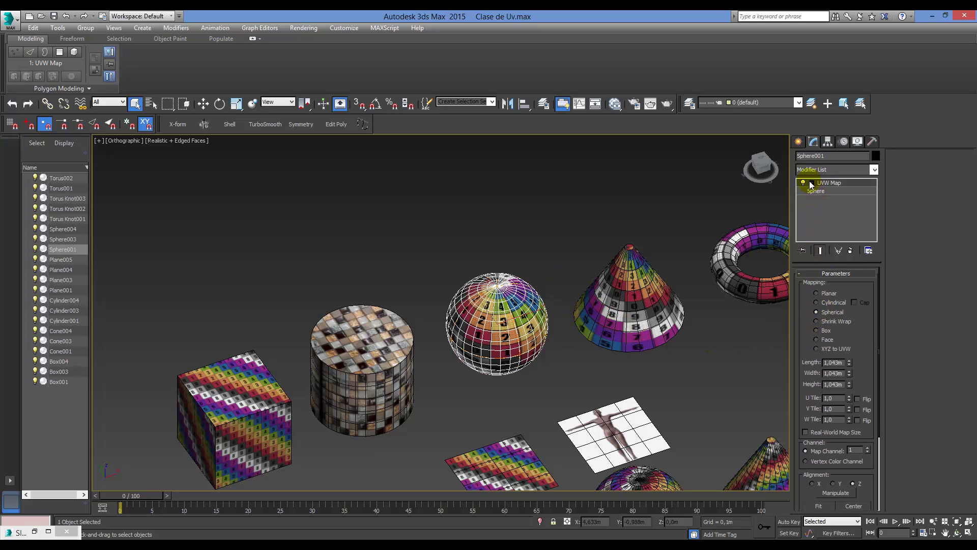
click(829, 191)
key(r)
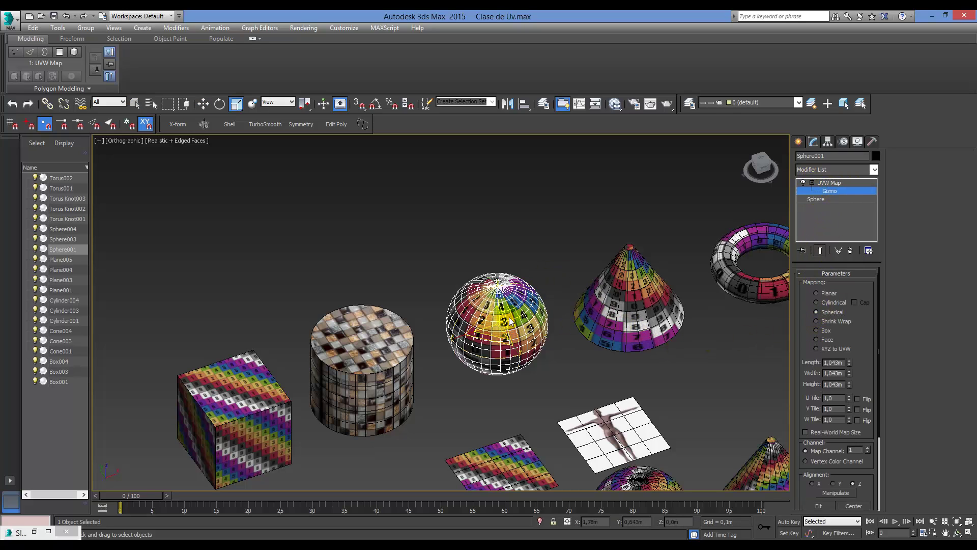
drag(498, 320, 553, 390)
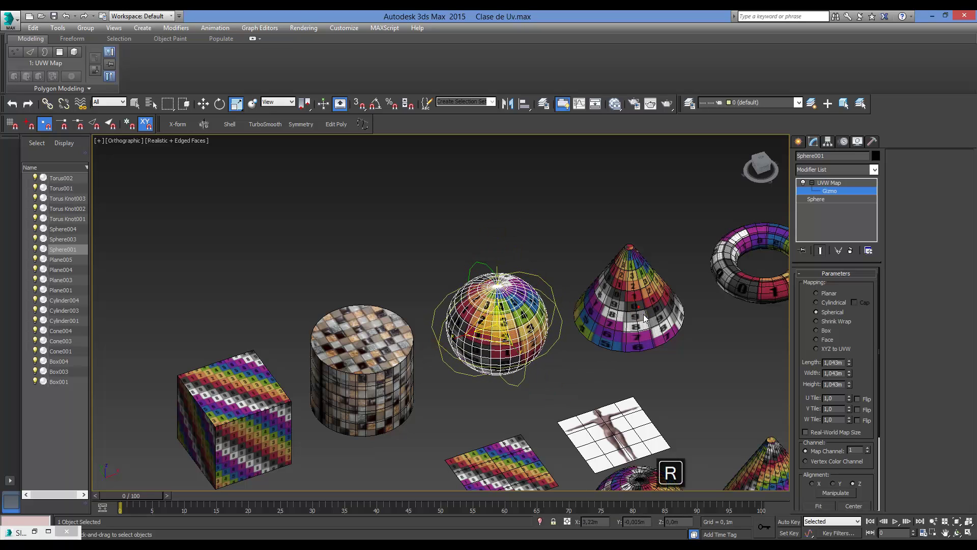
click(673, 339)
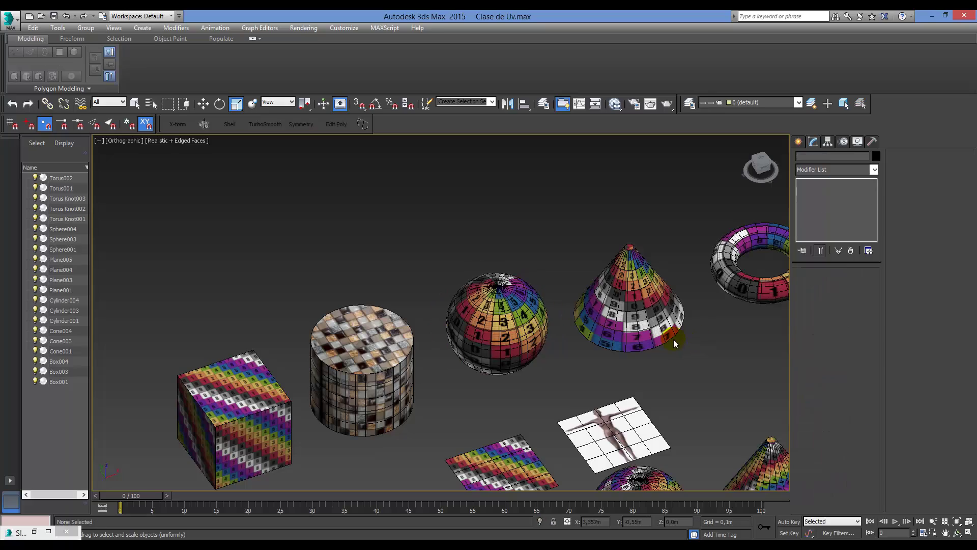
- View the torus's UVW Map gizmo at its sub-object level and return to the modifier level
middle_drag(696, 347, 610, 349)
click(653, 326)
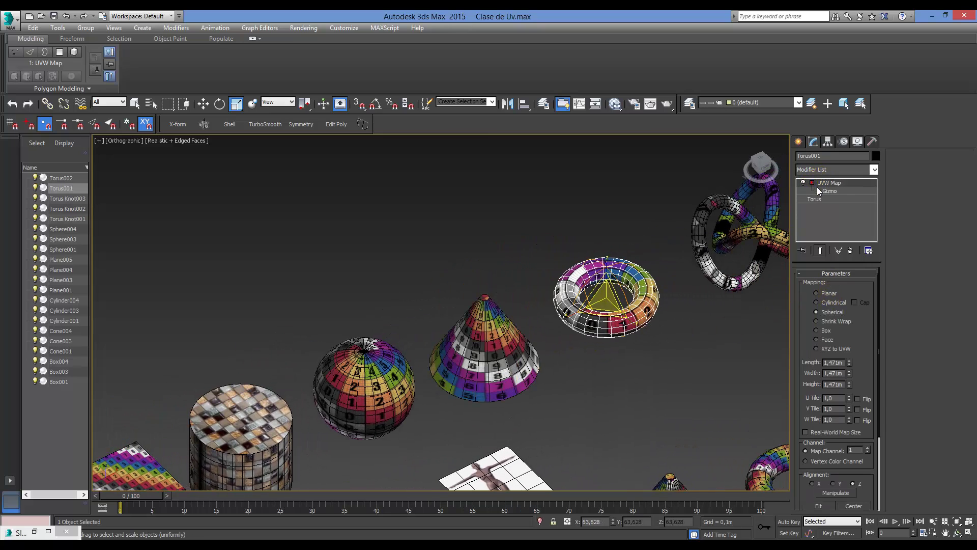
click(818, 190)
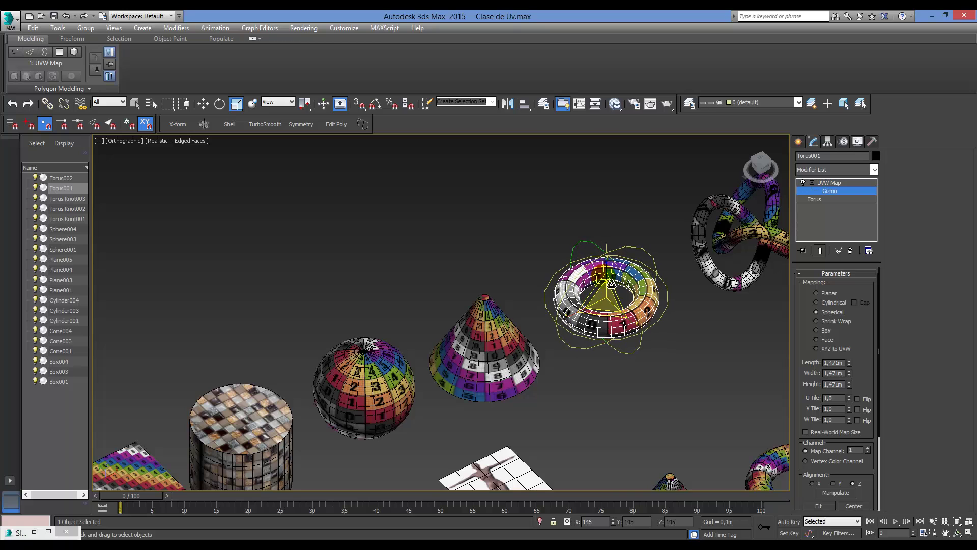
alt+middle_drag(611, 283, 700, 255)
click(830, 191)
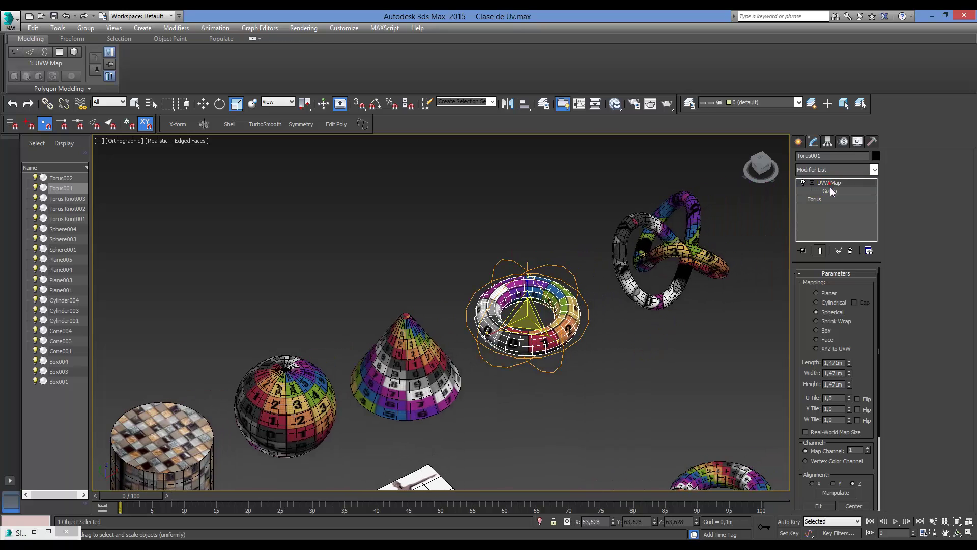
- Add a UVW Map modifier to the torus knot at the end of the textured row and set Box mapping
click(682, 214)
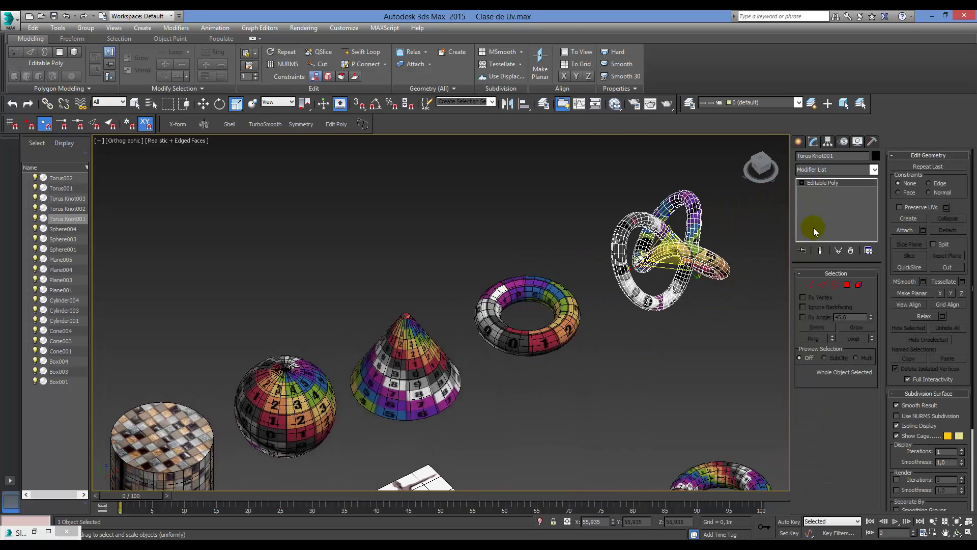
key(shift+alt+m)
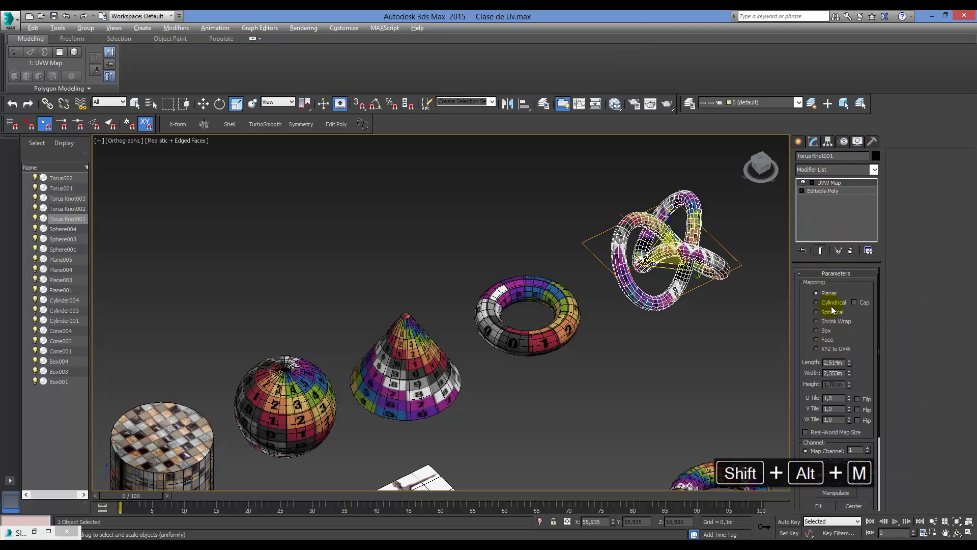
click(826, 330)
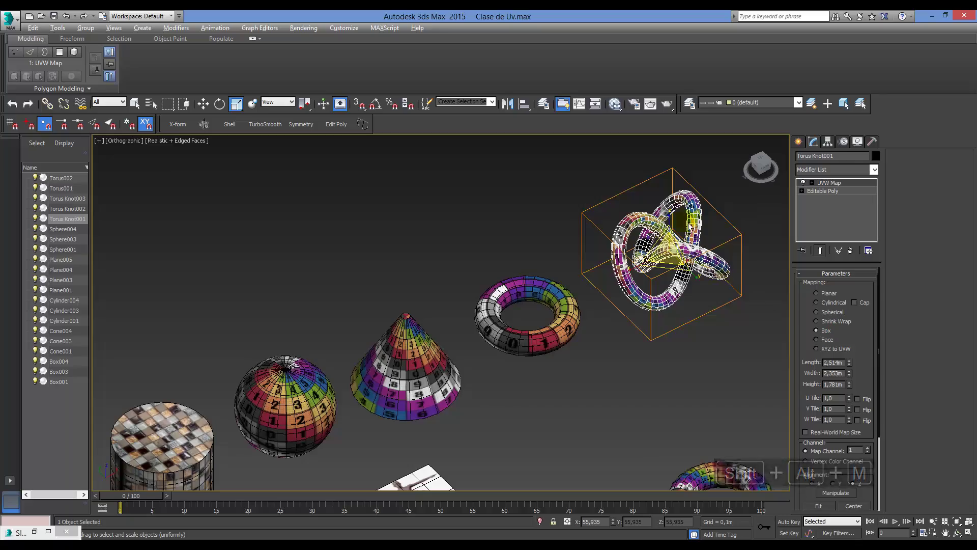
scroll(704, 282, up, 6)
alt+middle_drag(704, 282, 651, 290)
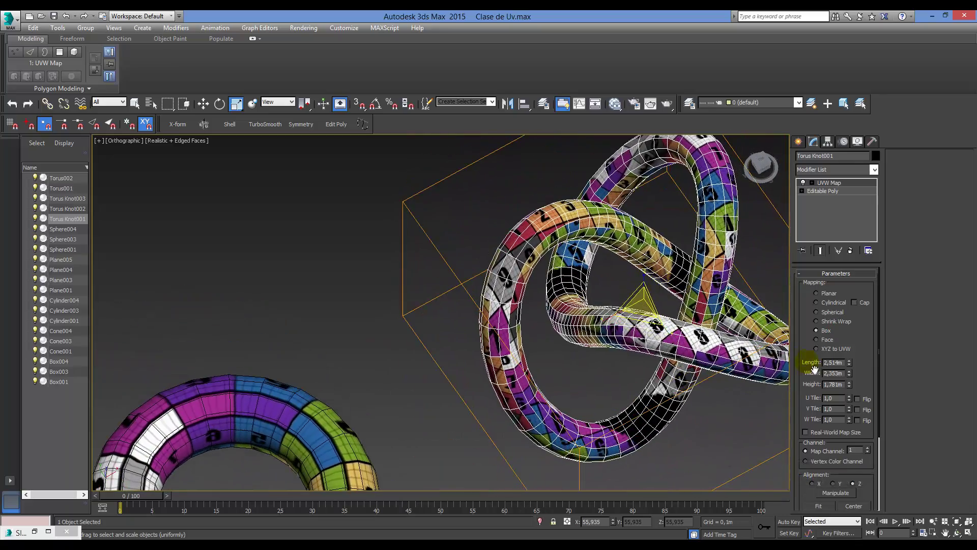
- Try Spherical, Cylindrical and Planar mapping on the torus knot, and return it to Box mapping
click(817, 312)
click(817, 302)
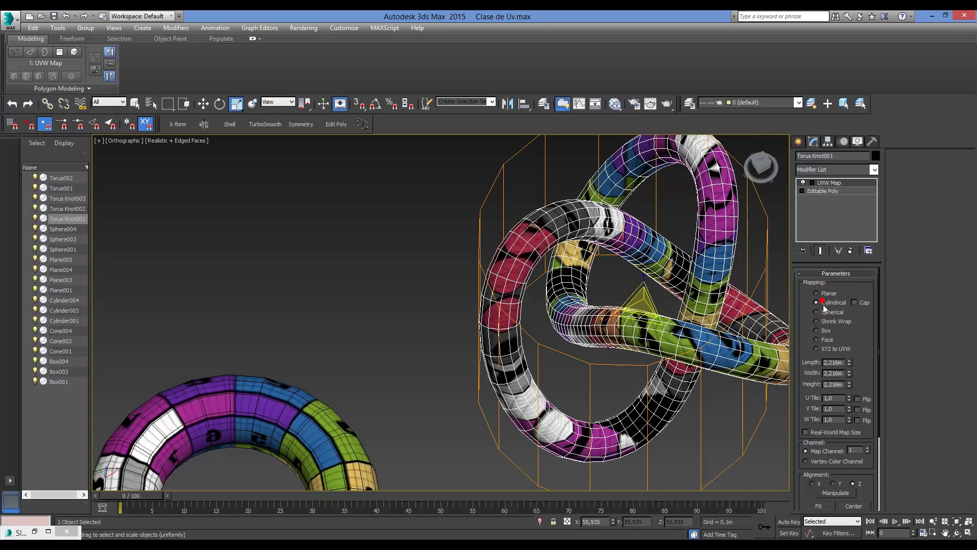
click(817, 294)
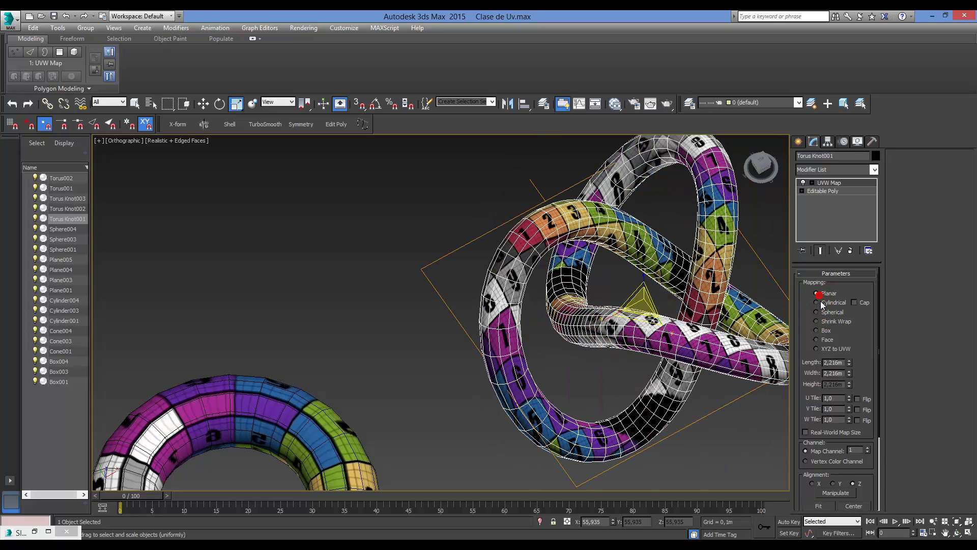
click(816, 330)
- Examine the torus knot's Box mapping up close for stretched and broken tiles, and return to an overview of all primitives
scroll(728, 336, down, 5)
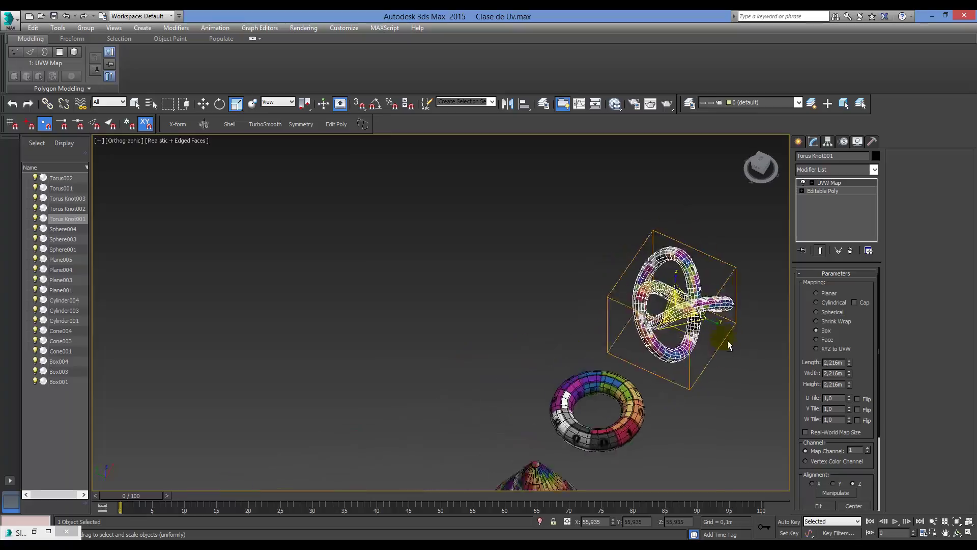
scroll(727, 336, up, 8)
alt+middle_drag(713, 262, 639, 276)
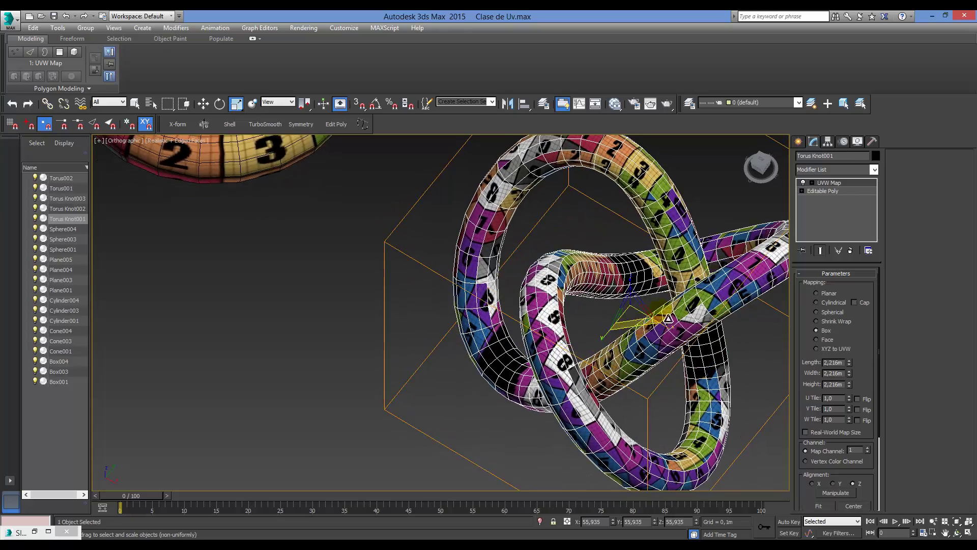
scroll(695, 242, up, 4)
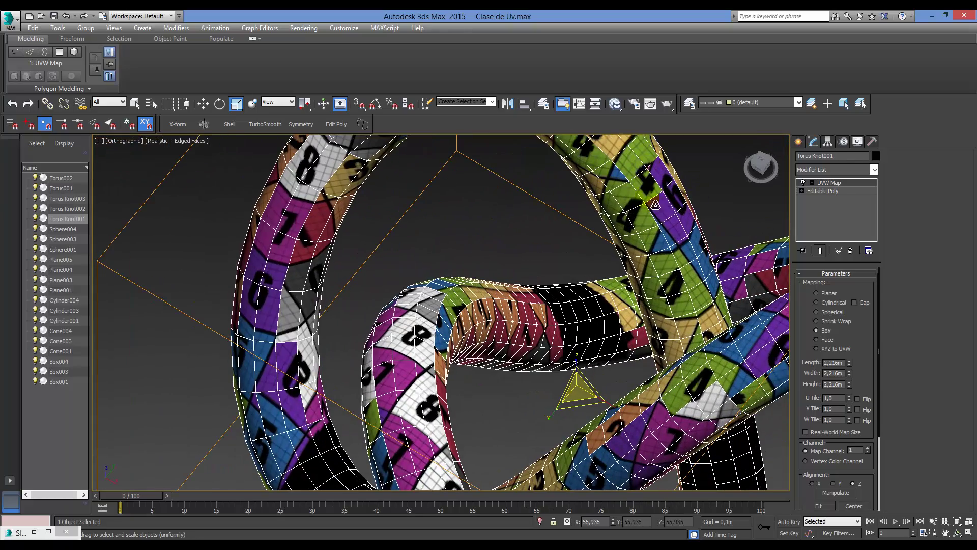
scroll(641, 236, down, 10)
alt+middle_drag(572, 349, 599, 227)
scroll(632, 303, up, 3)
key(q)
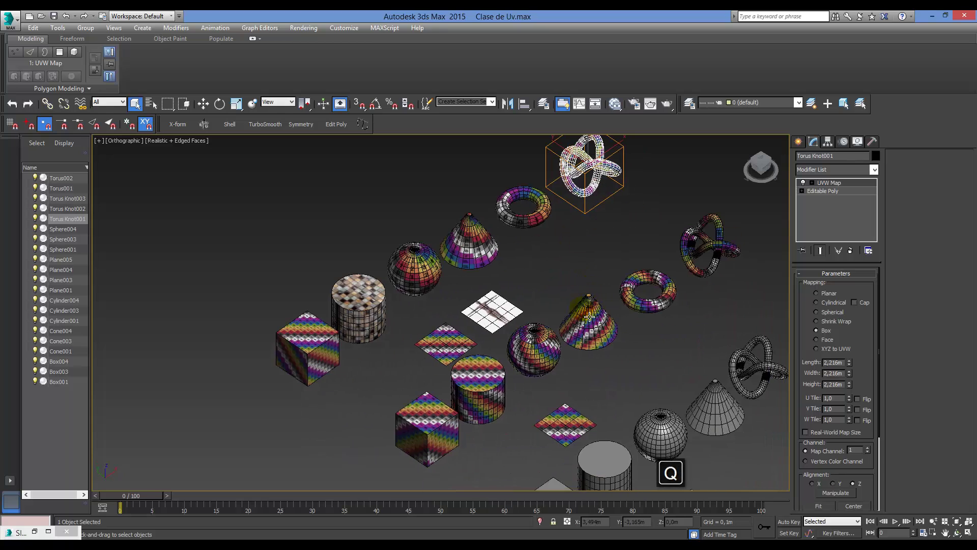
- Add an Unwrap UVW modifier to the numbered-texture box at the near end of the middle row
middle_drag(573, 304, 536, 260)
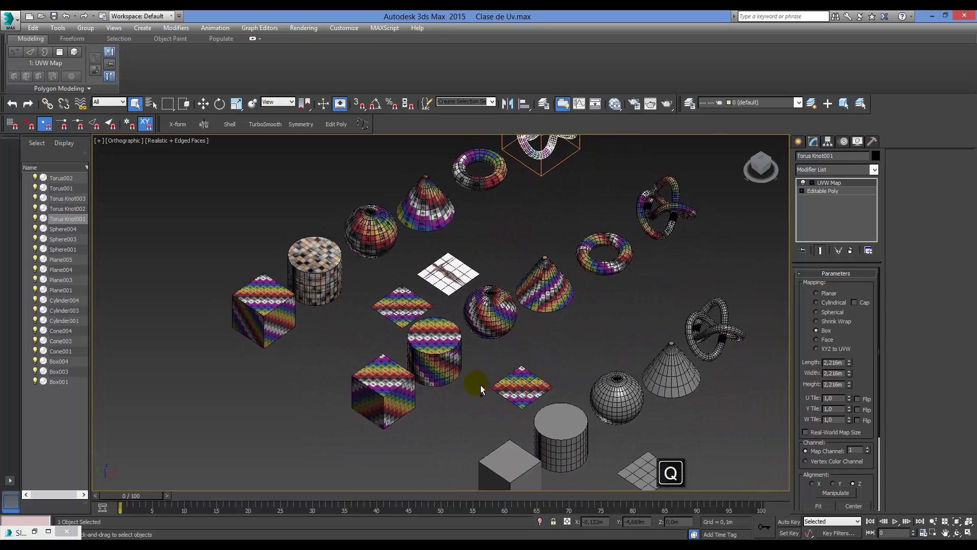
middle_drag(522, 348, 522, 349)
scroll(530, 356, up, 2)
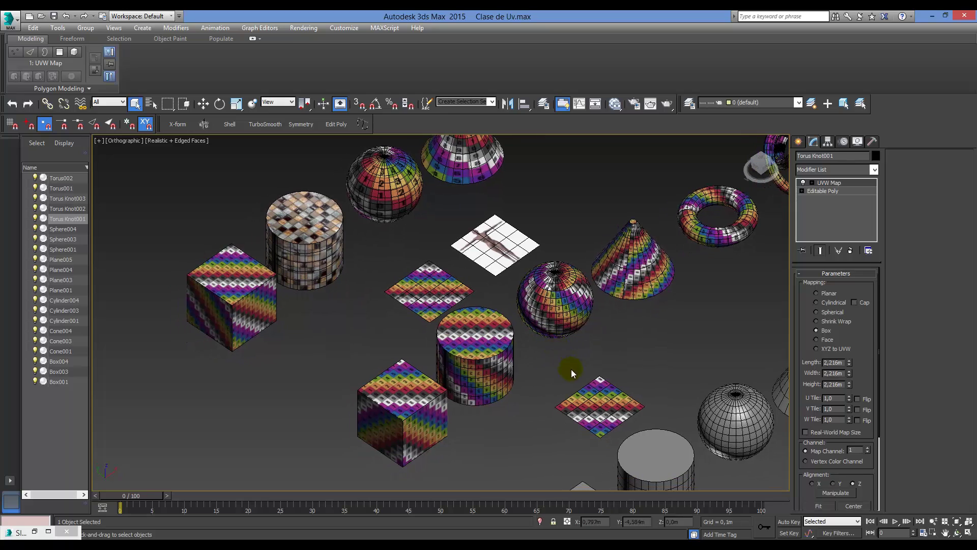
click(570, 369)
click(431, 418)
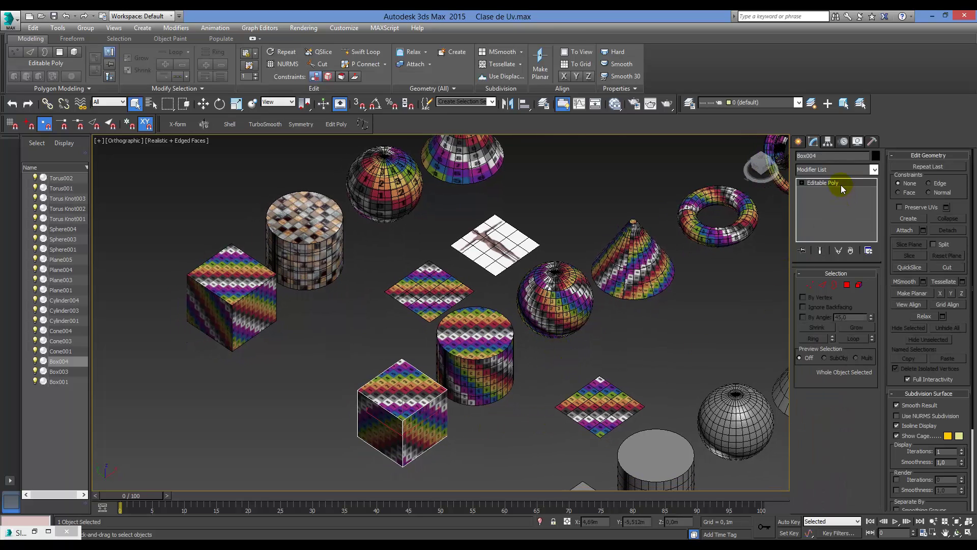
click(833, 169)
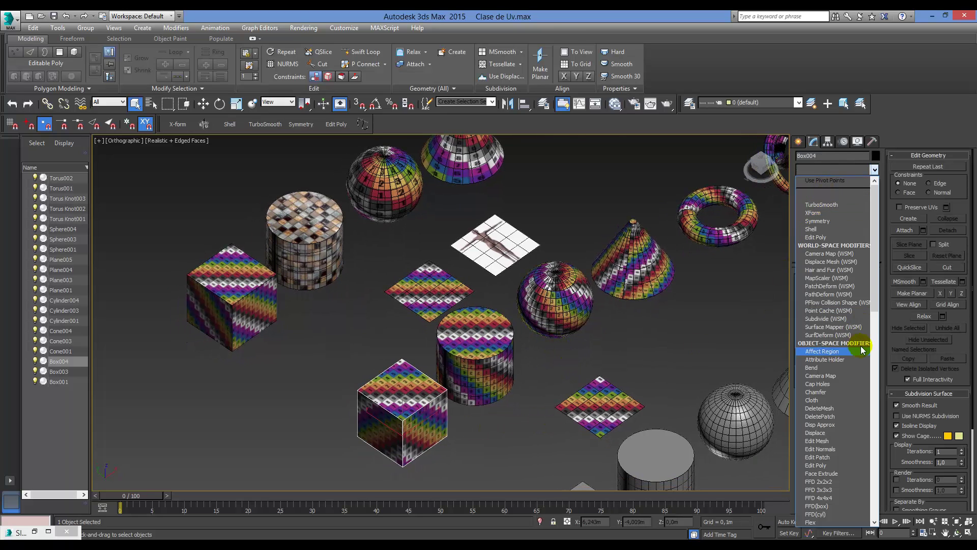
scroll(862, 350, down, 15)
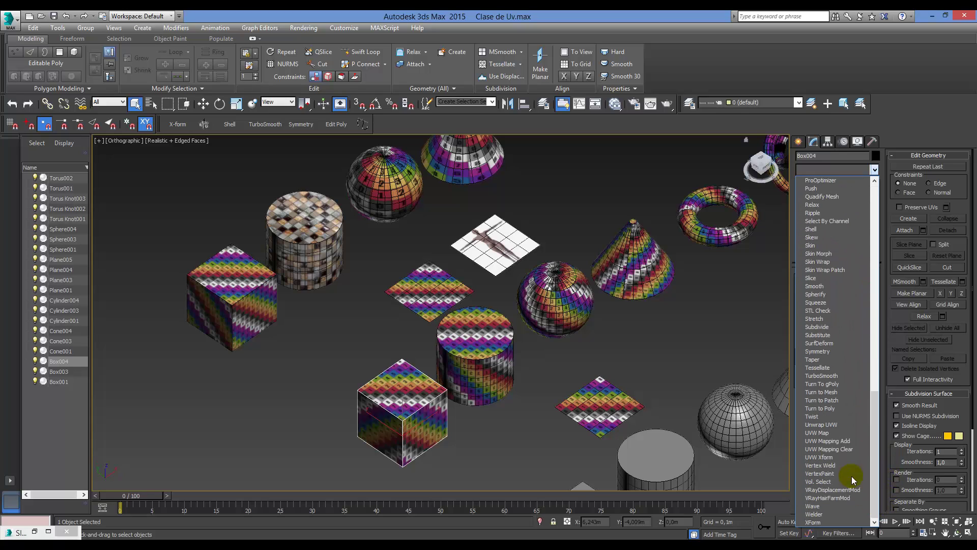
click(830, 425)
click(843, 235)
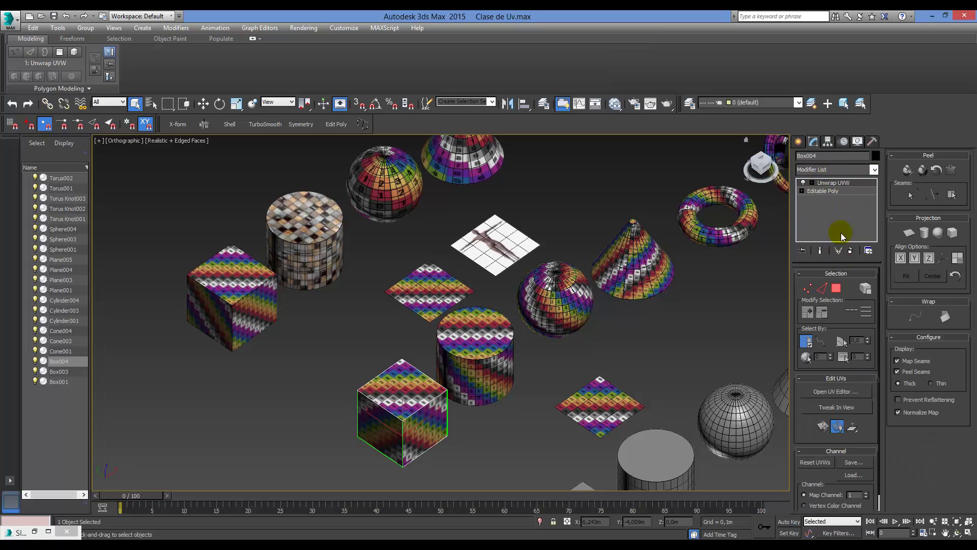
- Examine the textured primitives in overview, comparing them with the box that has the Unwrap UVW modifier
scroll(753, 276, down, 3)
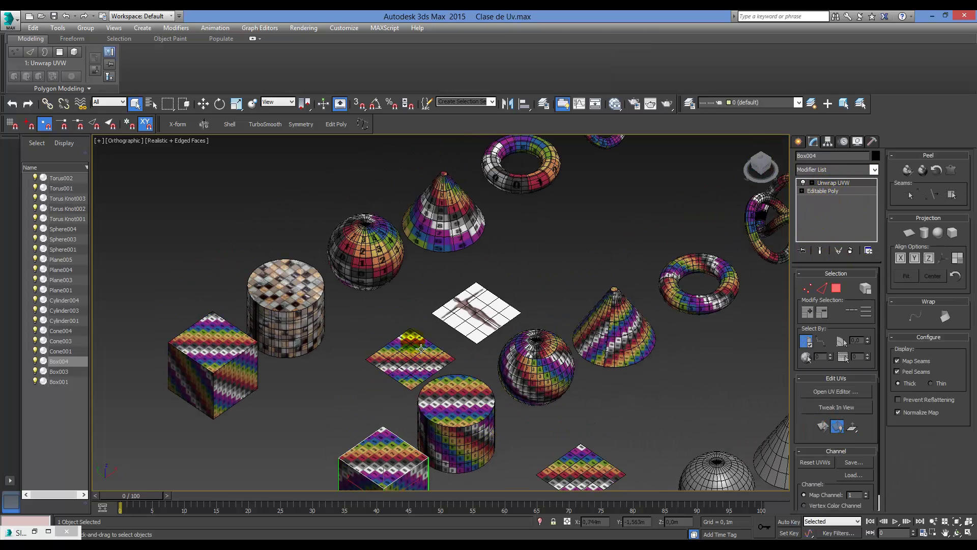
scroll(464, 371, down, 3)
alt+middle_drag(498, 379, 409, 417)
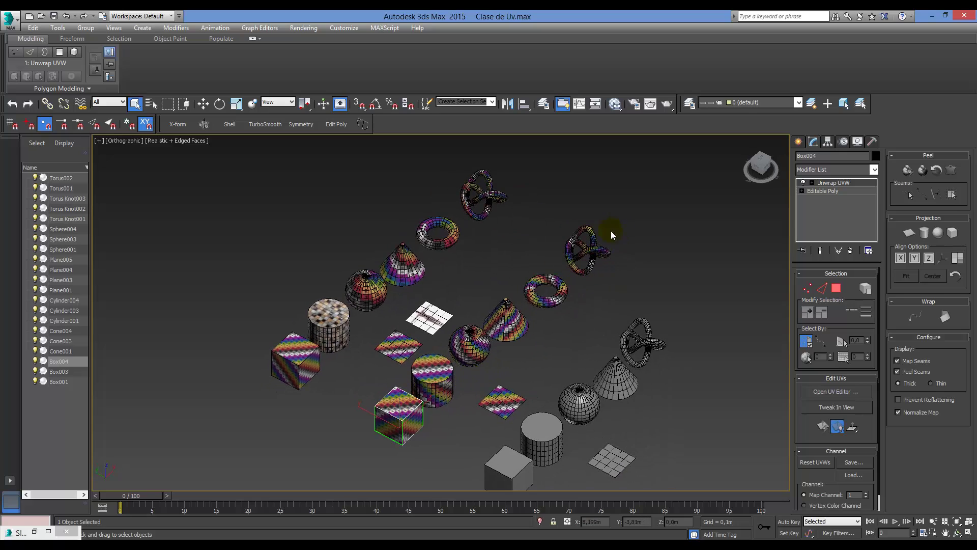
scroll(402, 415, up, 3)
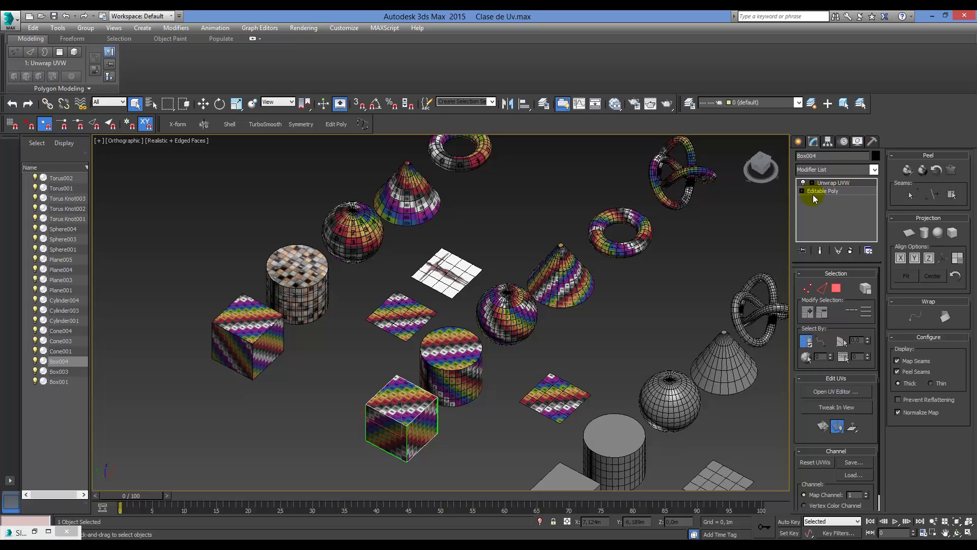
mouse_move(474, 413)
alt+middle_down()
mouse_move(438, 422)
mouse_move(483, 450)
mouse_move(508, 447)
mouse_move(490, 444)
mouse_move(477, 418)
alt+middle_up()
scroll(500, 444, down, 3)
scroll(477, 418, up, 2)
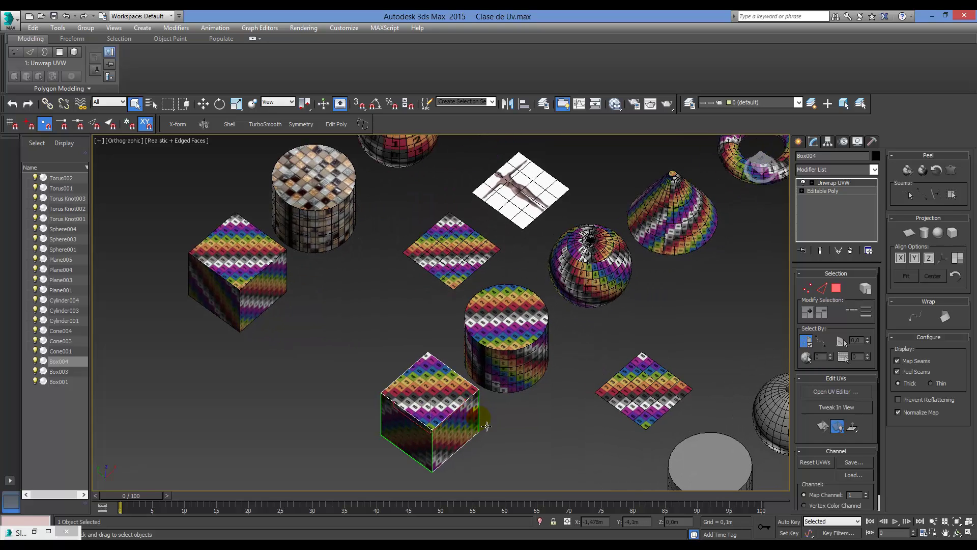
middle_drag(458, 357, 487, 394)
scroll(336, 218, up, 2)
- Select the mosaic-textured cylinder and examine how its tiles meet between the cap and the side
click(367, 232)
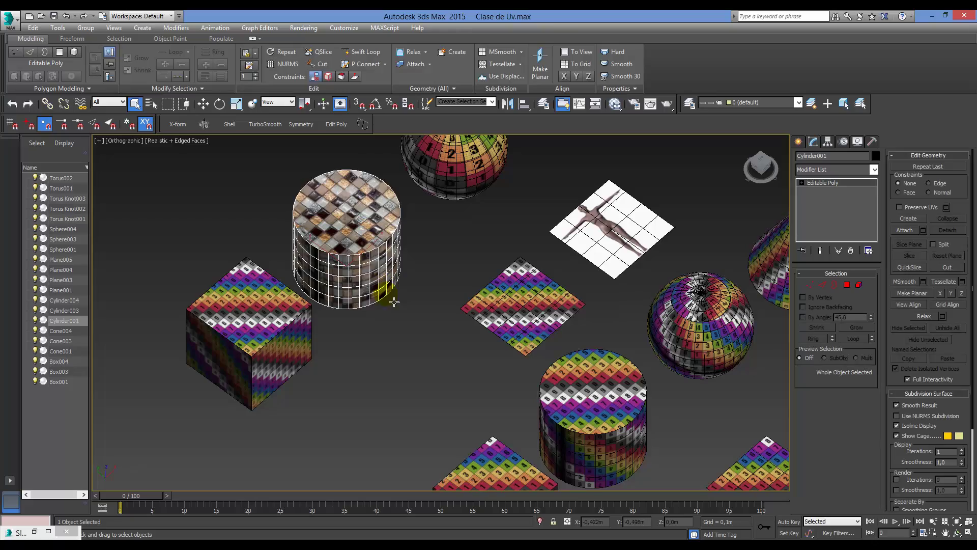
scroll(393, 296, down, 2)
mouse_move(391, 294)
alt+middle_down()
mouse_move(395, 265)
mouse_move(391, 285)
alt+middle_up()
scroll(370, 242, up, 3)
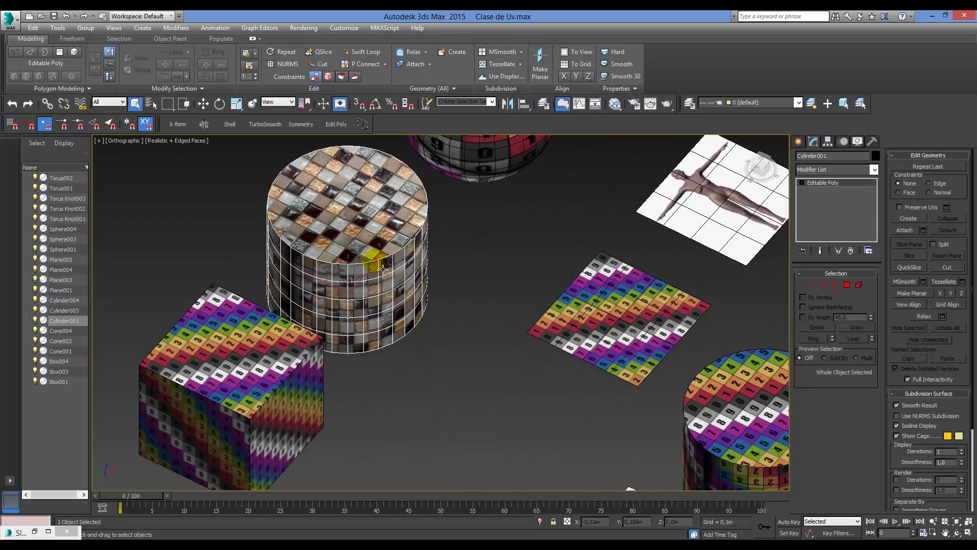
scroll(539, 387, down, 5)
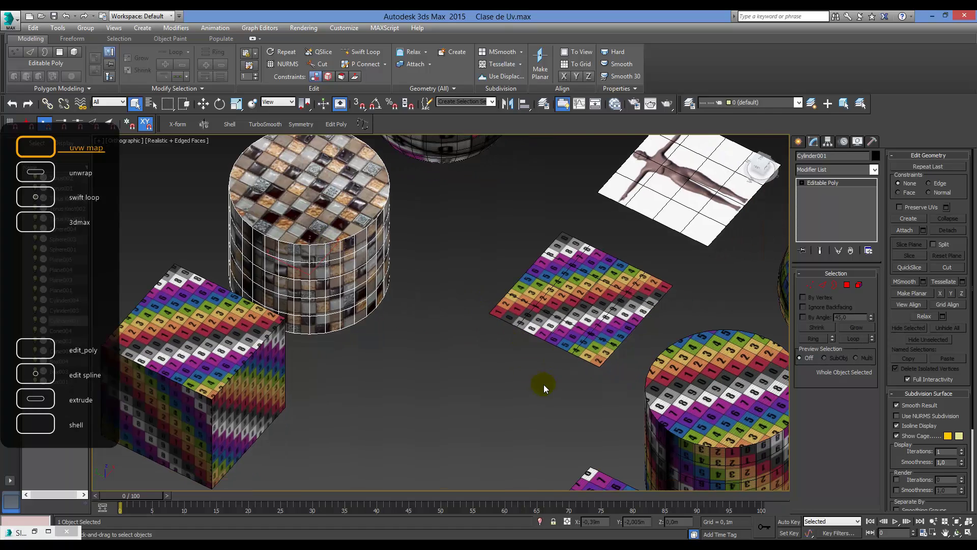
middle_drag(579, 439, 520, 391)
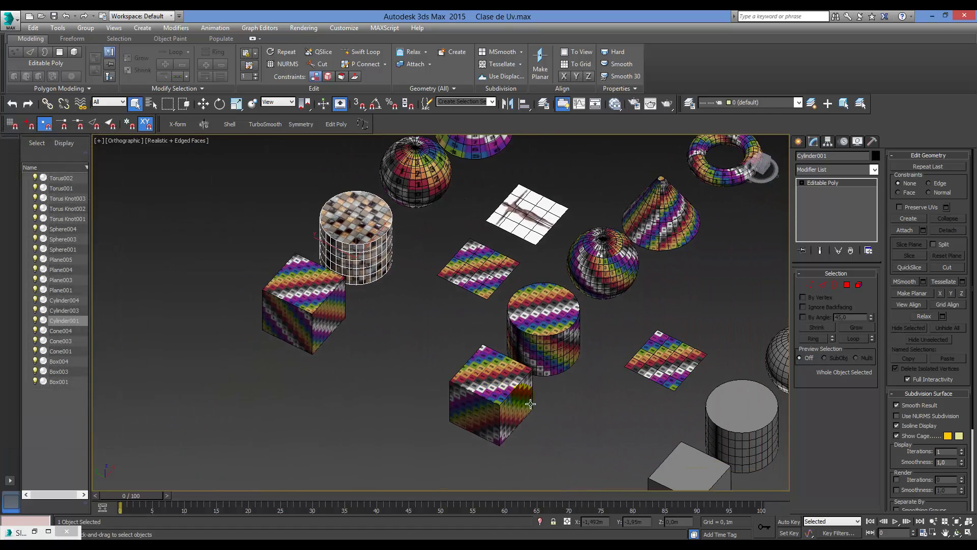
- Select the box with the Unwrap UVW modifier and examine from all sides how the numbered tiles continue across its edges
click(530, 404)
scroll(529, 390, up, 4)
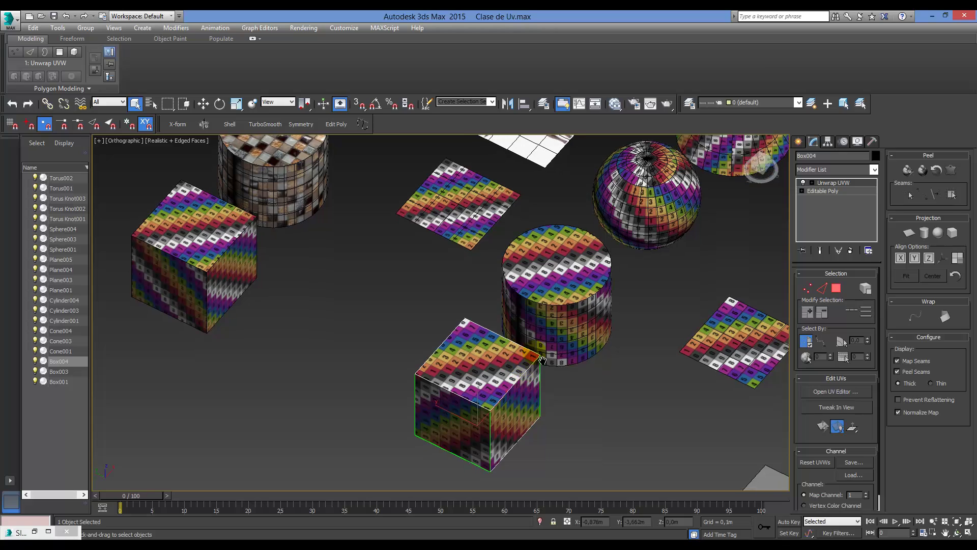
scroll(542, 359, down, 4)
scroll(527, 391, up, 6)
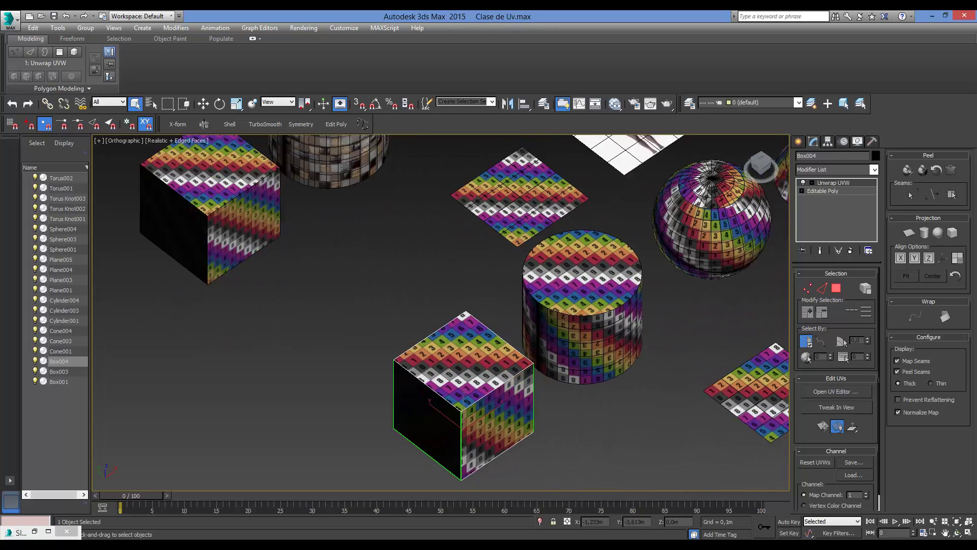
scroll(533, 389, up, 2)
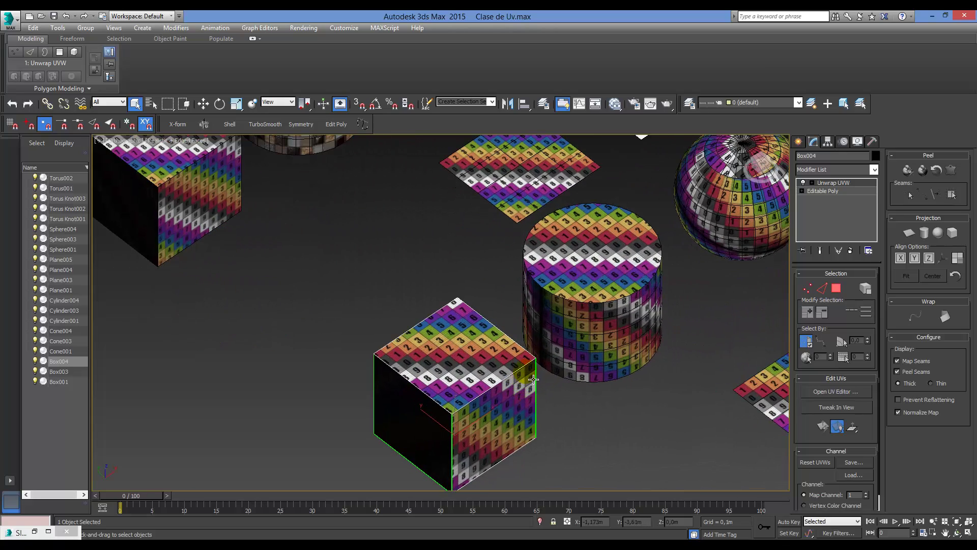
scroll(533, 380, up, 5)
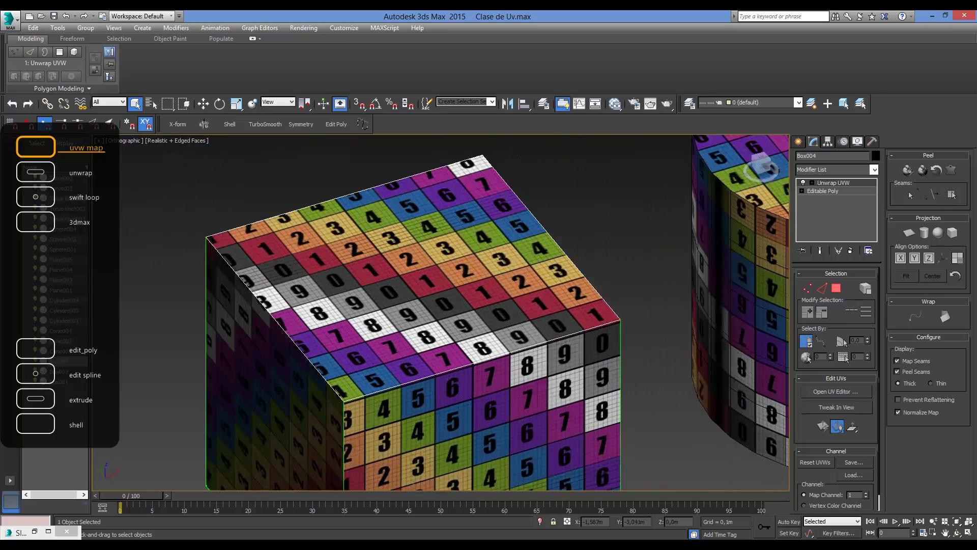
scroll(479, 378, up, 4)
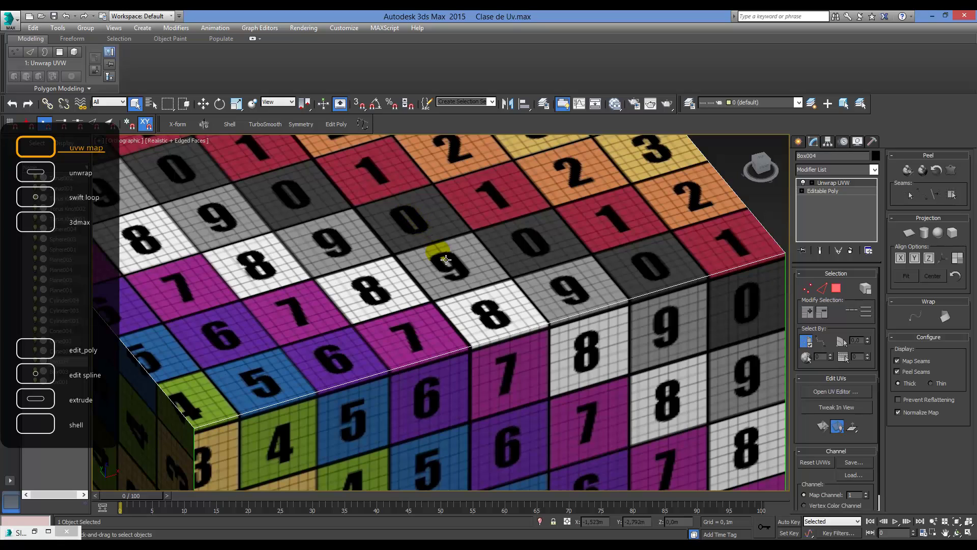
alt+middle_drag(522, 377, 540, 349)
scroll(485, 390, down, 4)
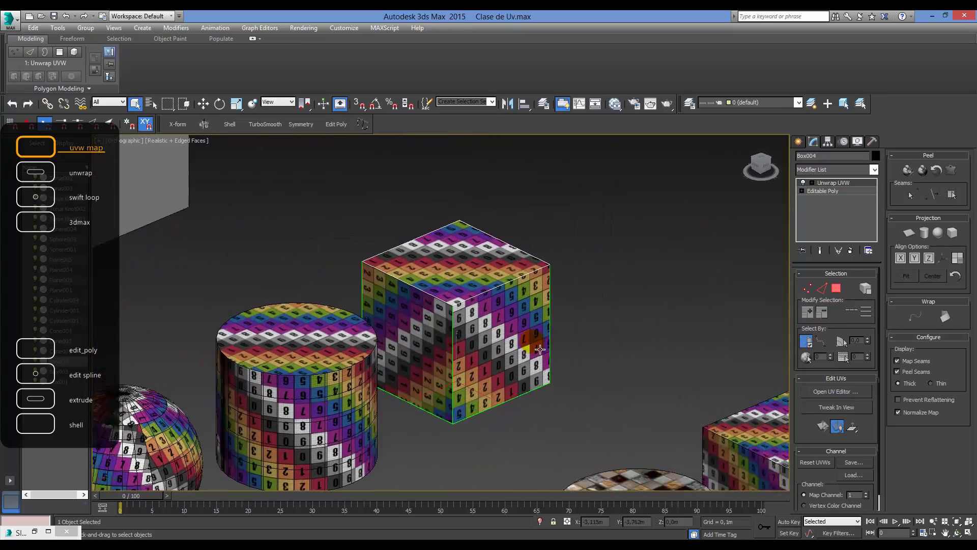
scroll(540, 349, up, 5)
alt+middle_drag(465, 359, 580, 365)
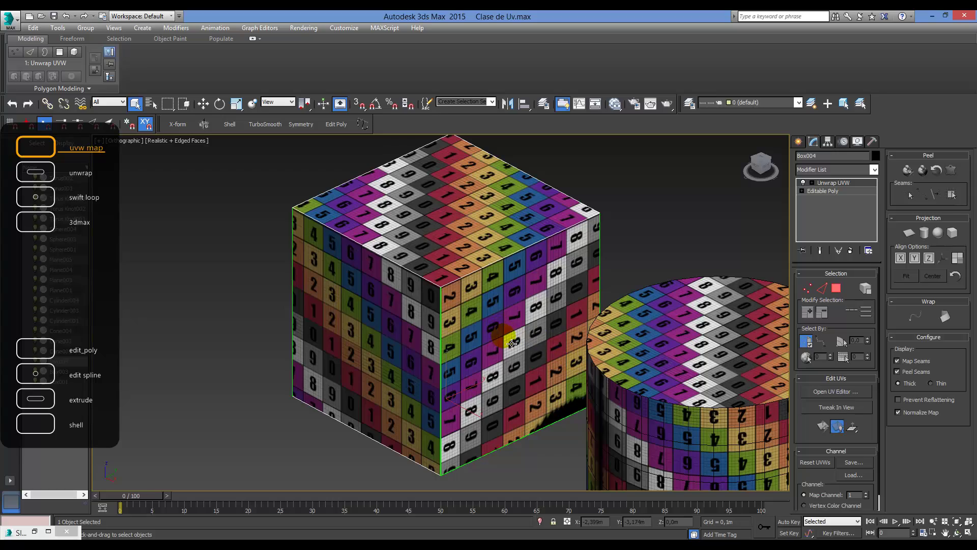
alt+middle_drag(504, 304, 475, 346)
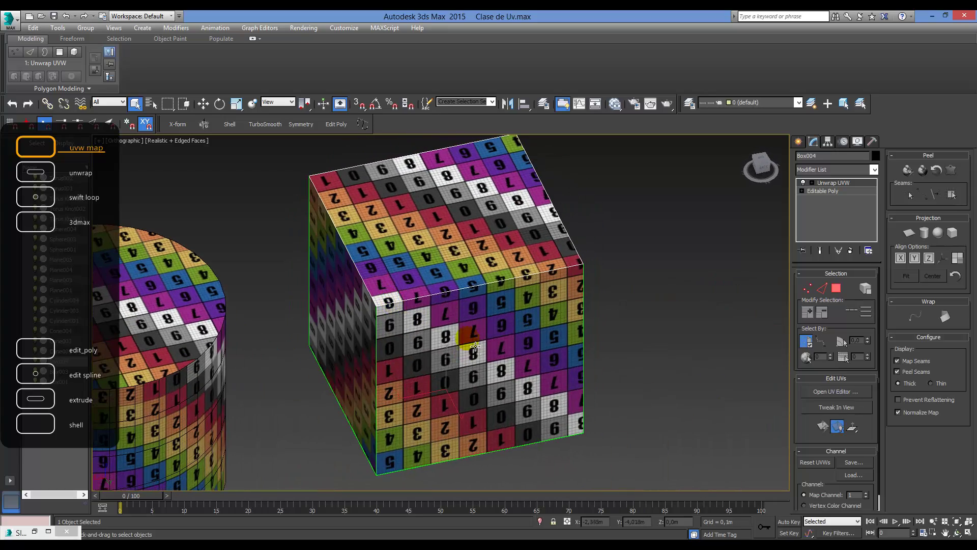
alt+middle_drag(486, 239, 523, 309)
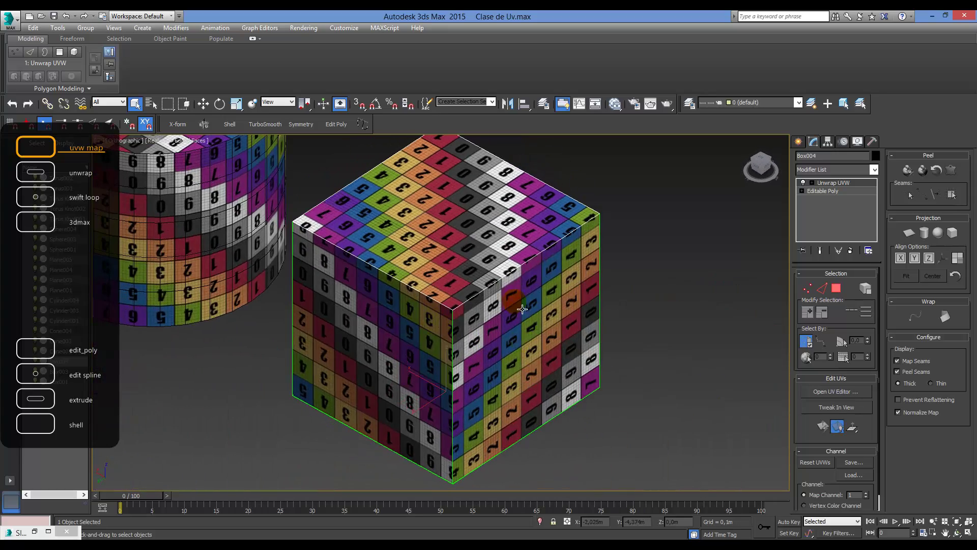
alt+middle_drag(506, 346, 476, 365)
scroll(489, 356, down, 4)
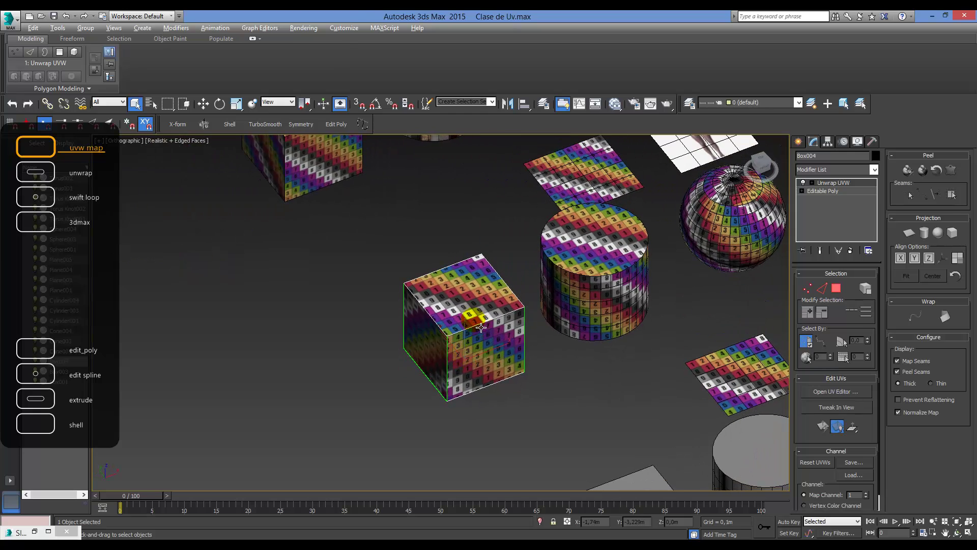
- Isolate the box with the Unwrap UVW modifier and keep it selected
key(alt+q)
scroll(481, 327, up, 4)
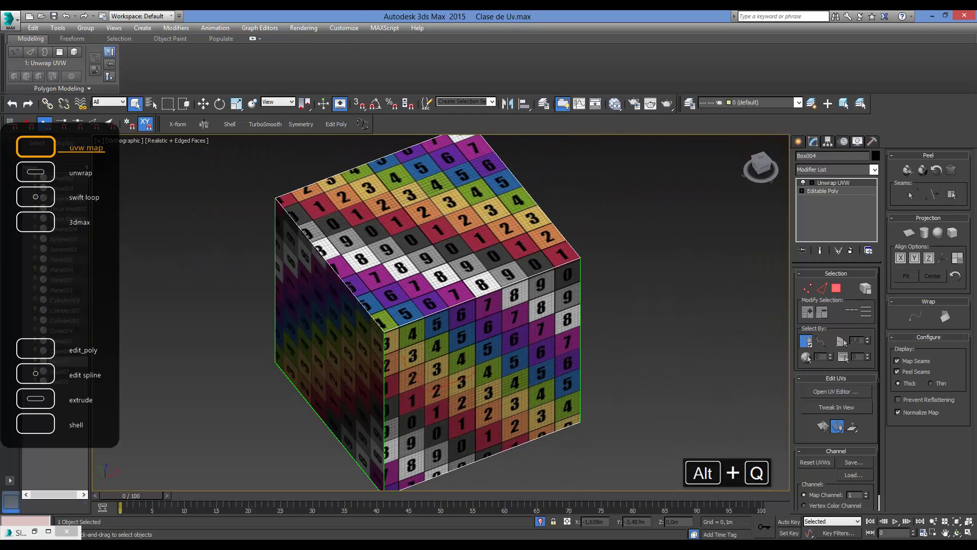
alt+middle_drag(458, 265, 429, 243)
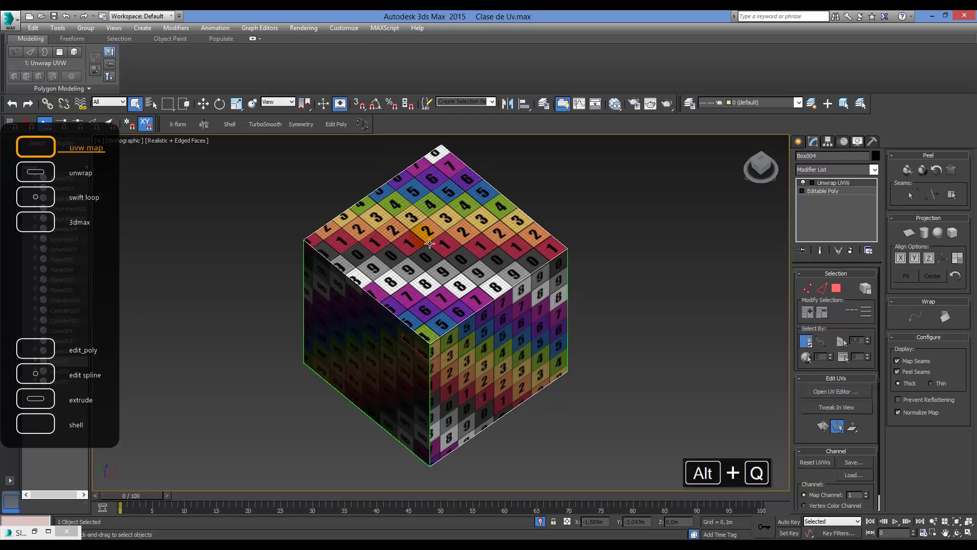
click(629, 380)
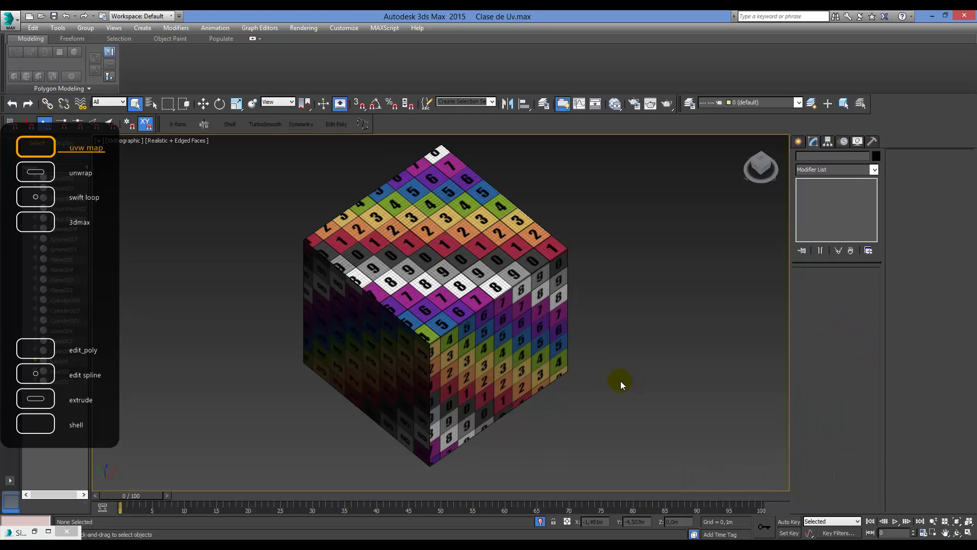
click(524, 337)
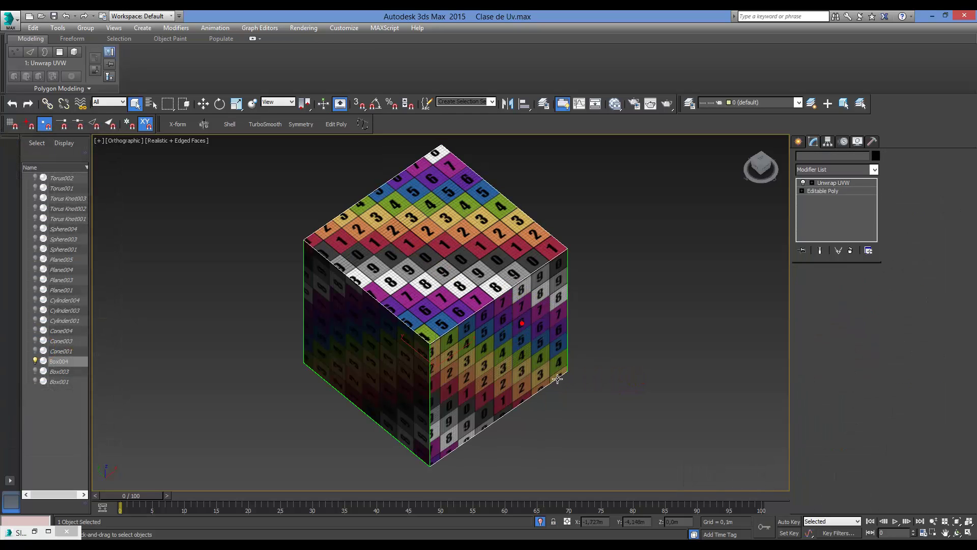
alt+middle_drag(471, 327, 491, 327)
scroll(491, 327, down, 3)
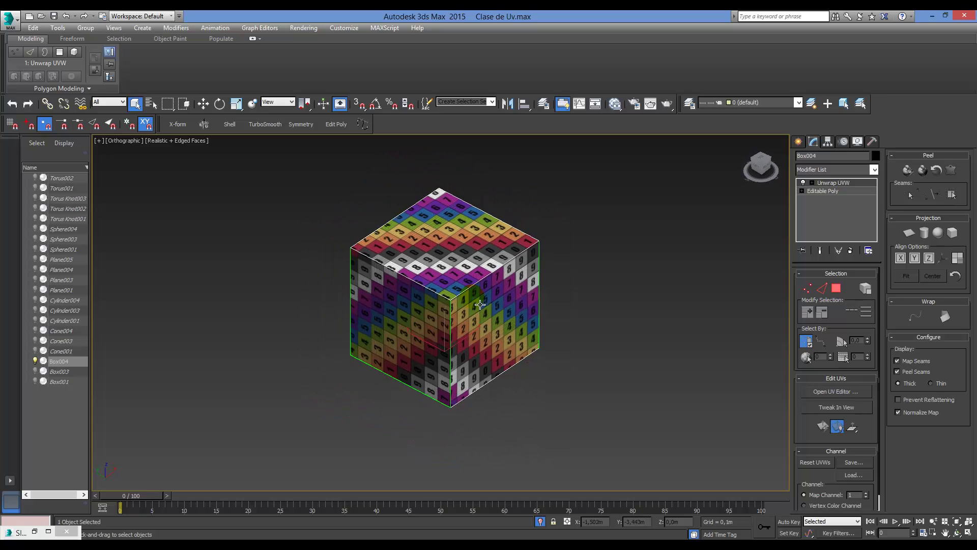
scroll(470, 260, up, 2)
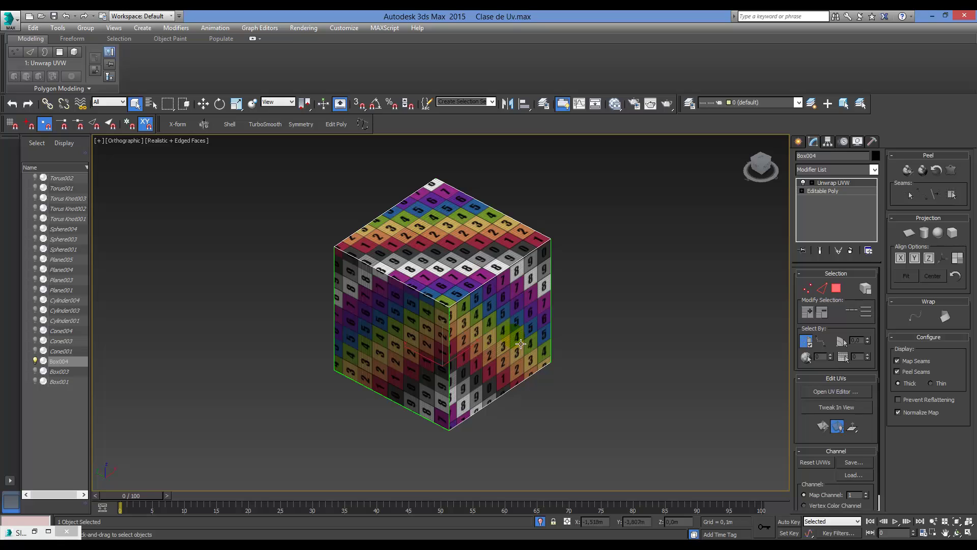
- Open the UV editor for the isolated box, select all its UV polygons to compare layout and model, and clear the polygon selection
click(609, 255)
click(839, 391)
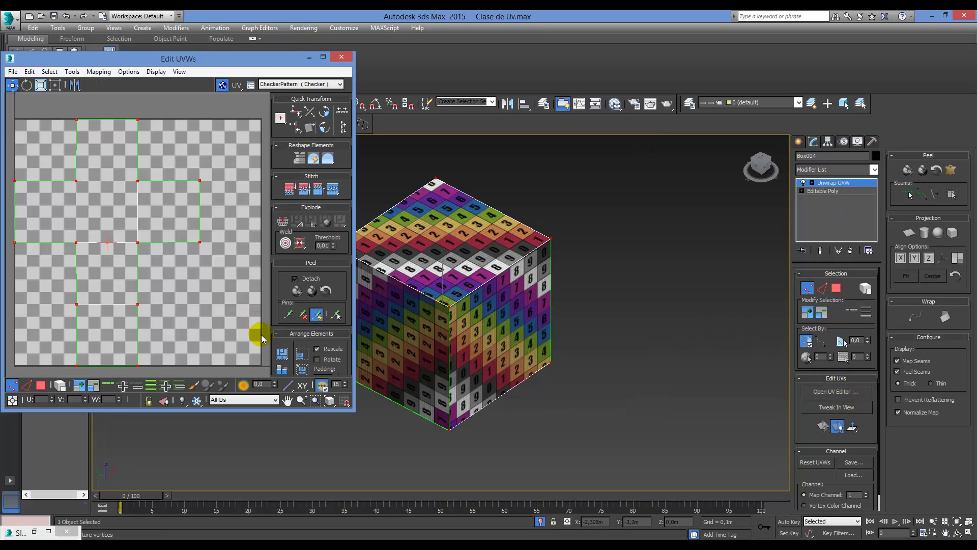
key(ctrl+a)
click(41, 387)
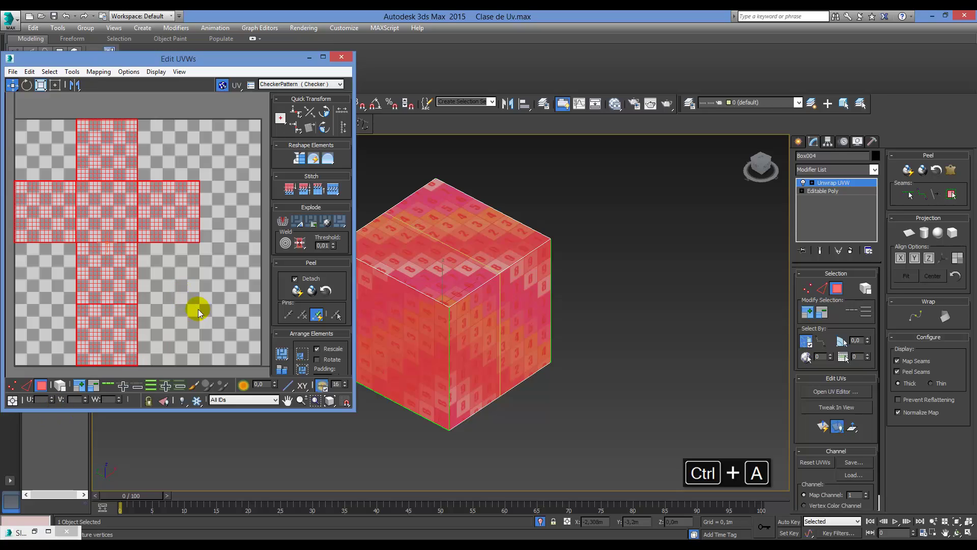
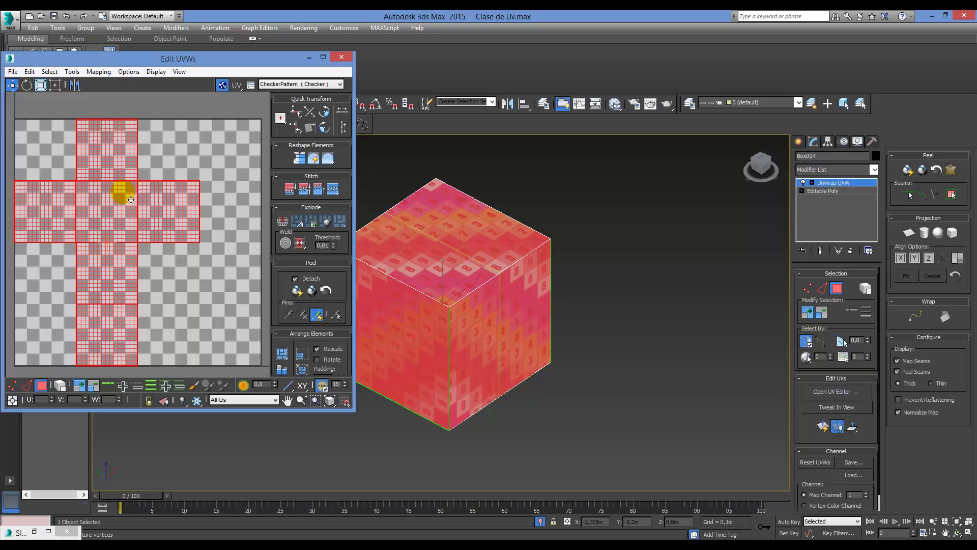
middle_drag(507, 287, 612, 319)
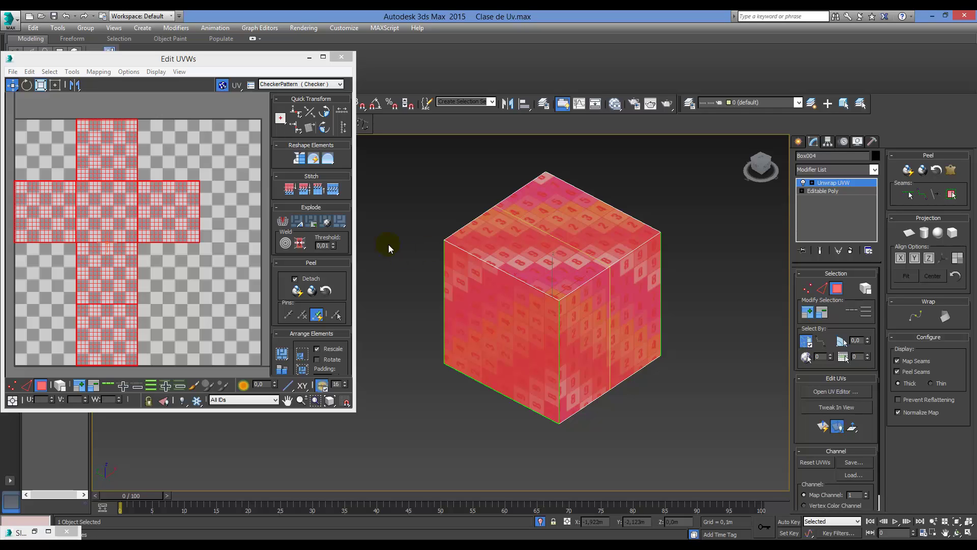
click(213, 333)
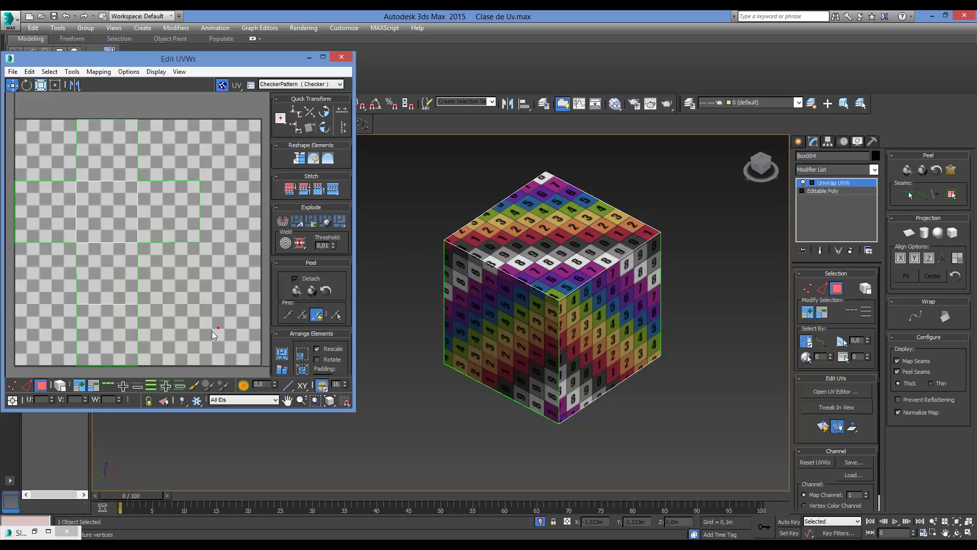
- Select a UV polygon and the box's front face to compare the UV layout with the model, and clear the selection
click(118, 329)
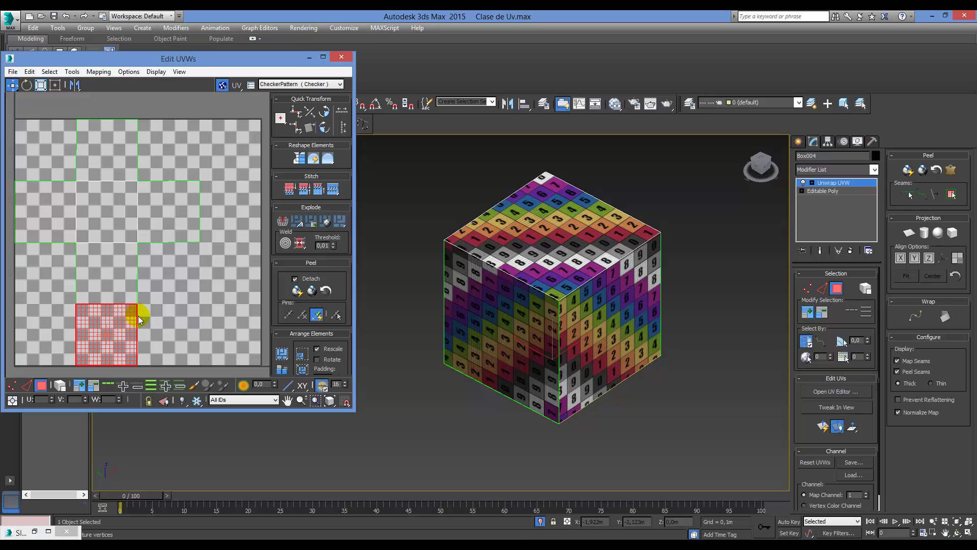
key(ctrl+z)
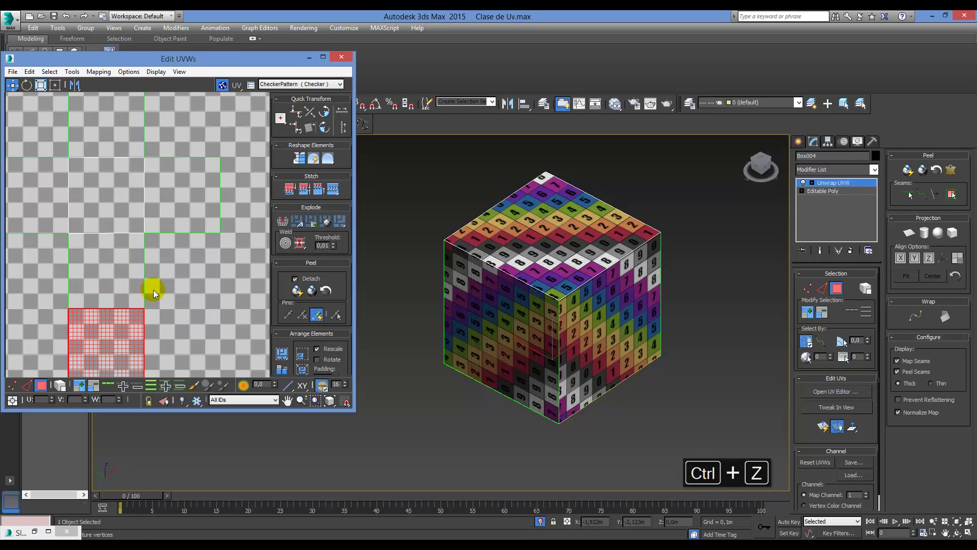
middle_drag(179, 287, 191, 278)
click(192, 279)
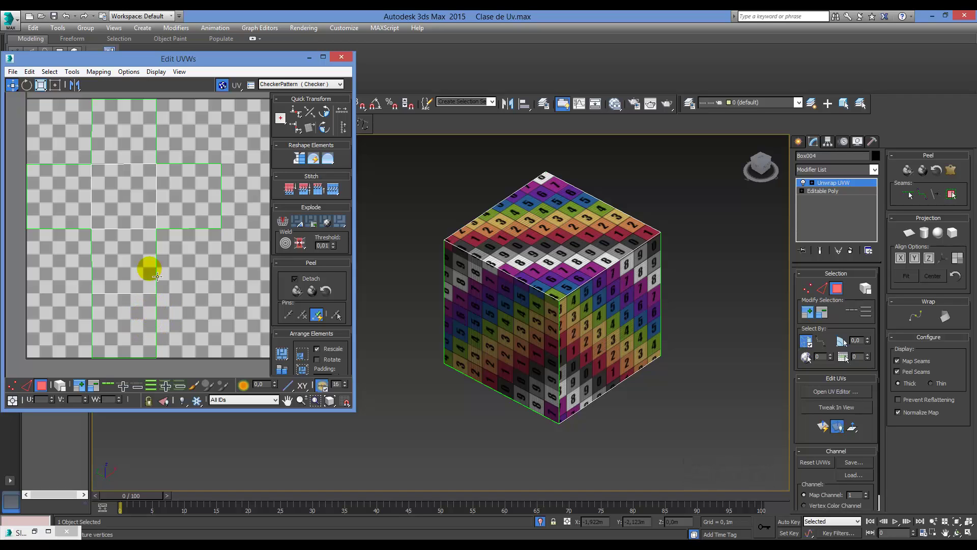
scroll(148, 208, down, 3)
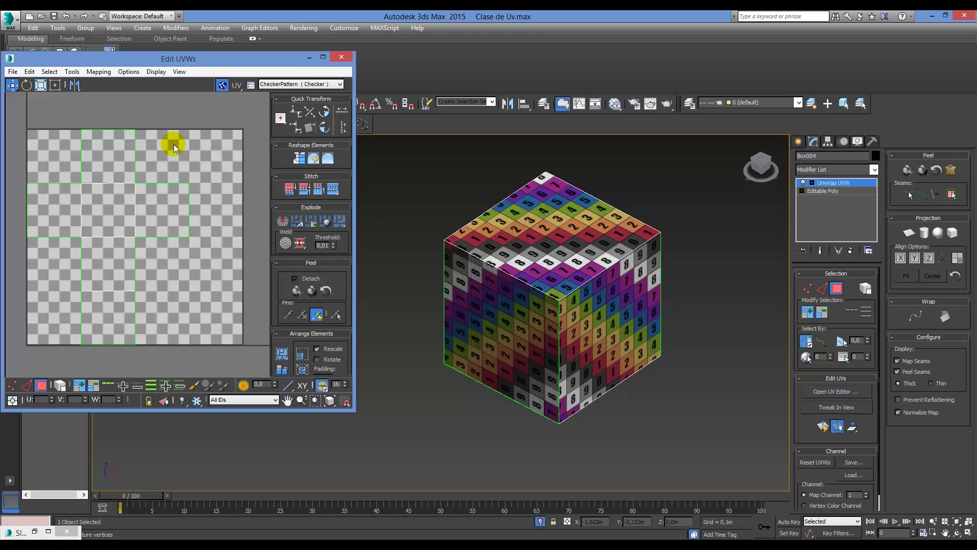
click(608, 341)
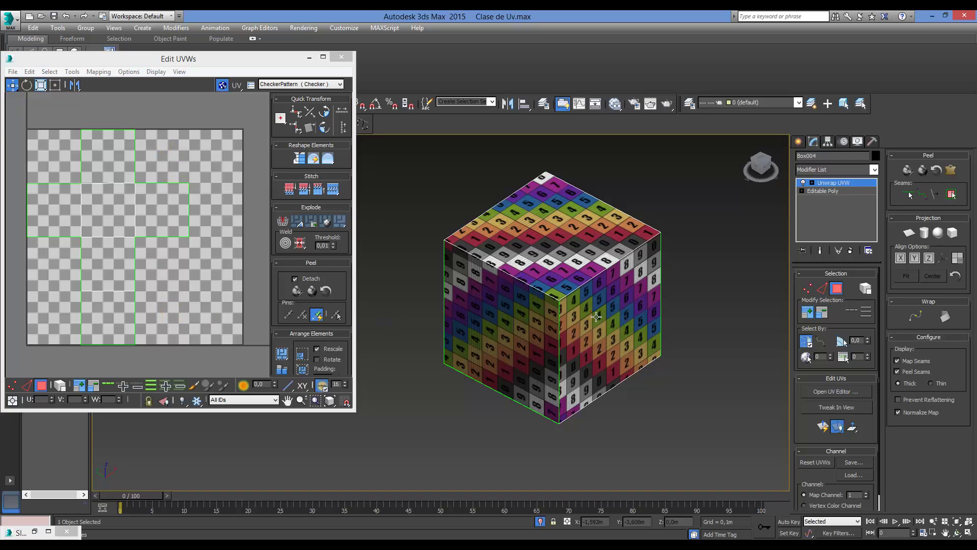
key(comma)
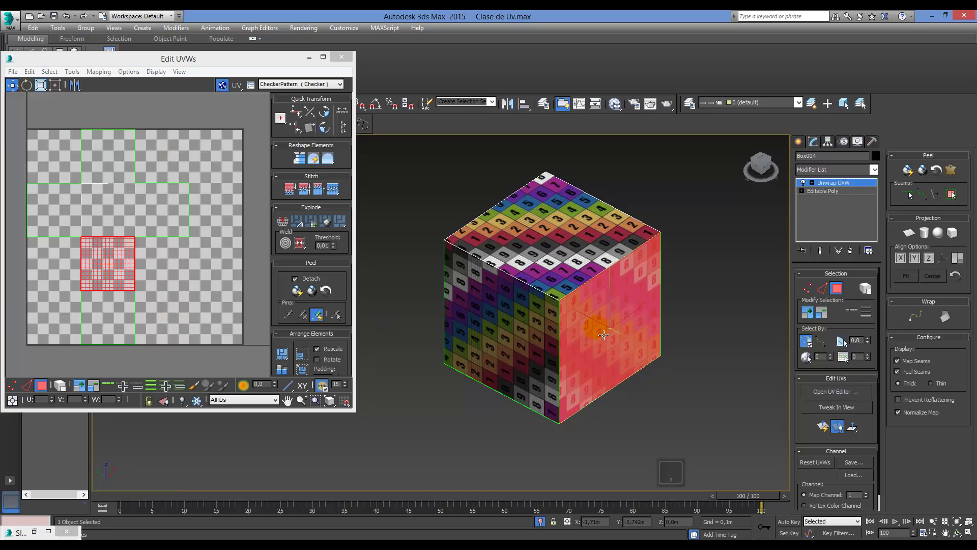
click(693, 231)
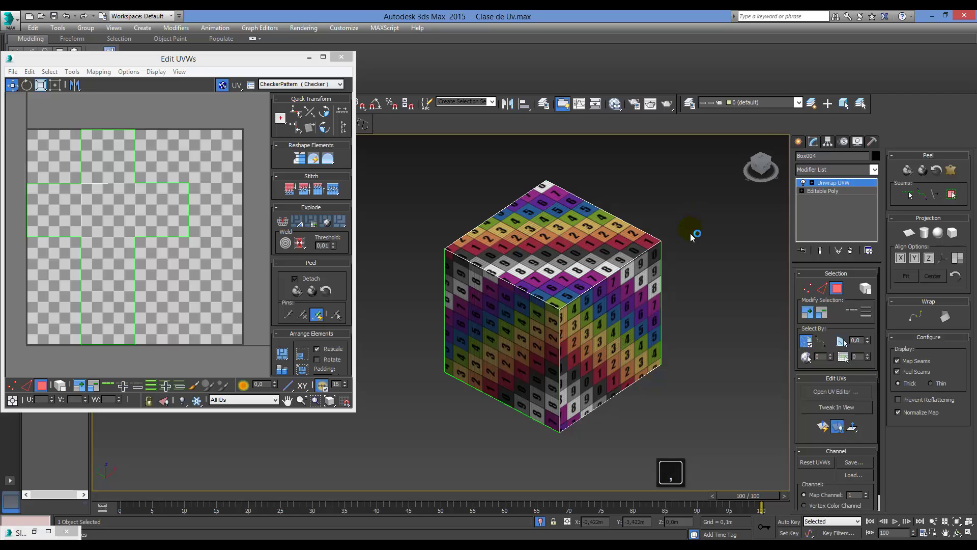
- Assign the plain standard material without a bitmap to the box in the Slate Material Editor
key(m)
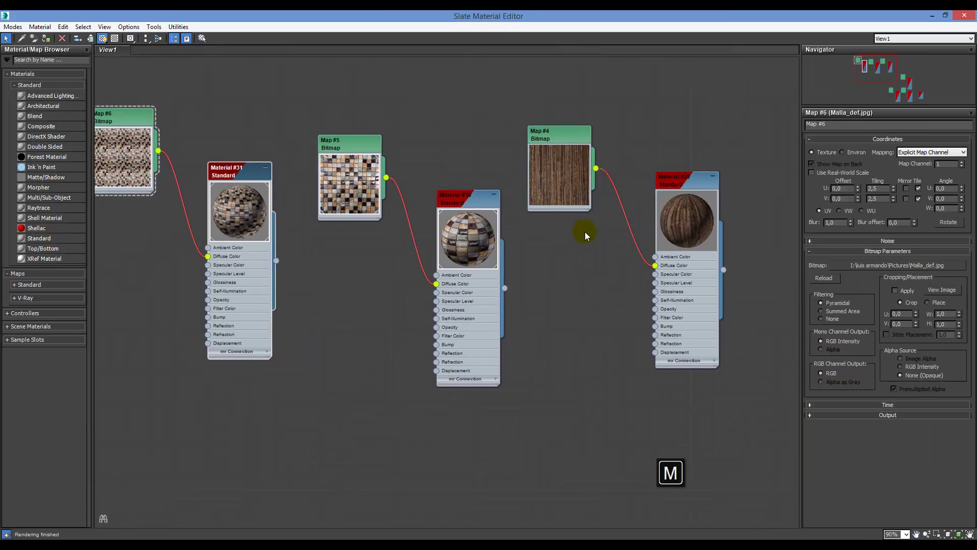
scroll(585, 231, down, 6)
scroll(653, 288, up, 3)
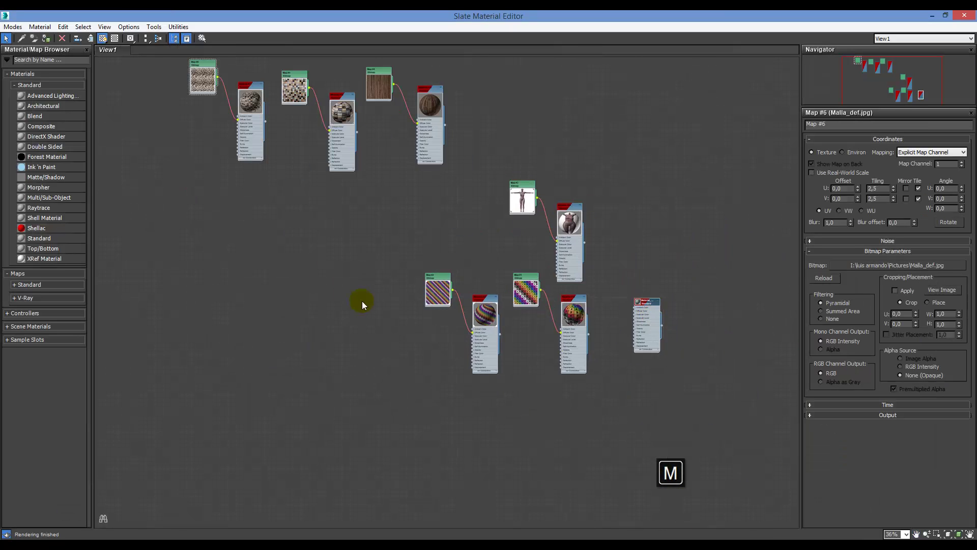
click(933, 16)
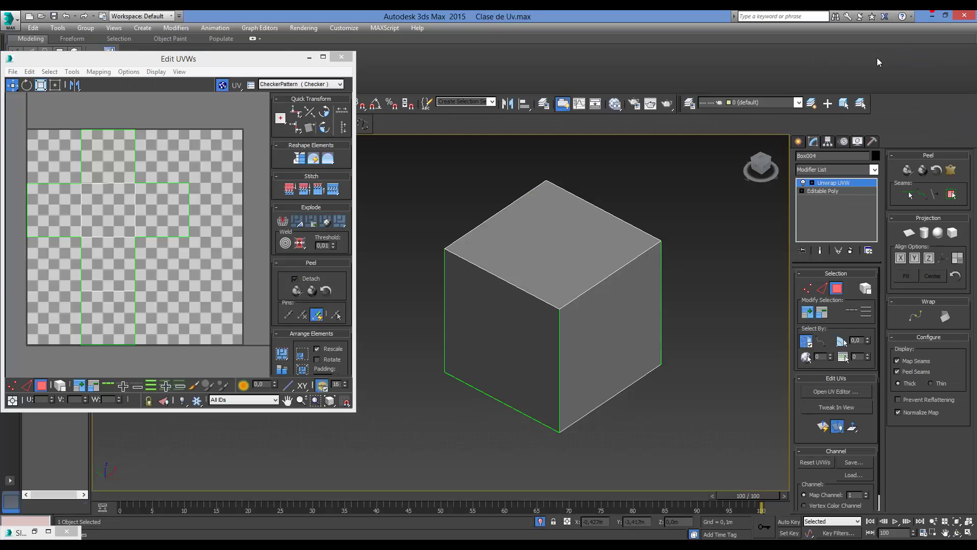
- Show CheckerPattern (Checker) on the box and examine how the checks meet along its edges
click(236, 288)
key(Escape)
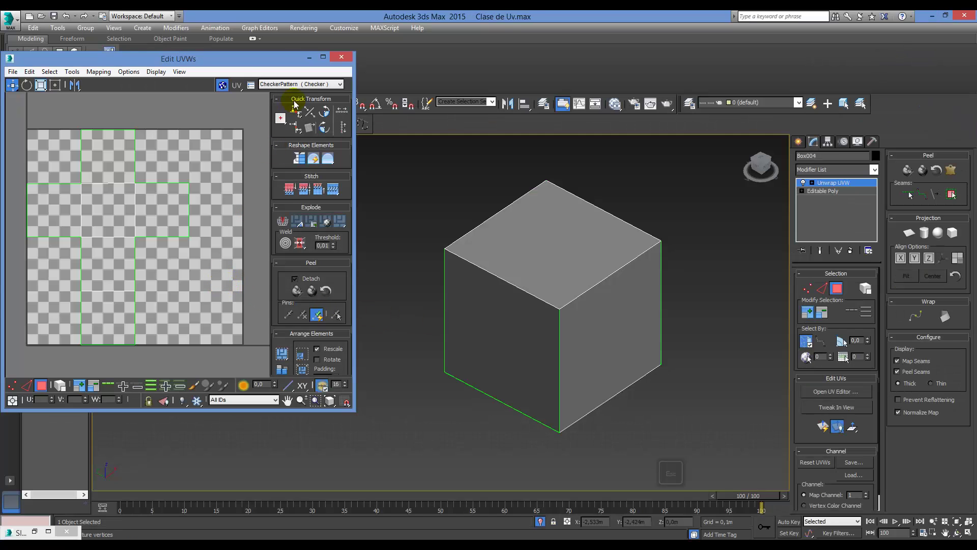
click(295, 84)
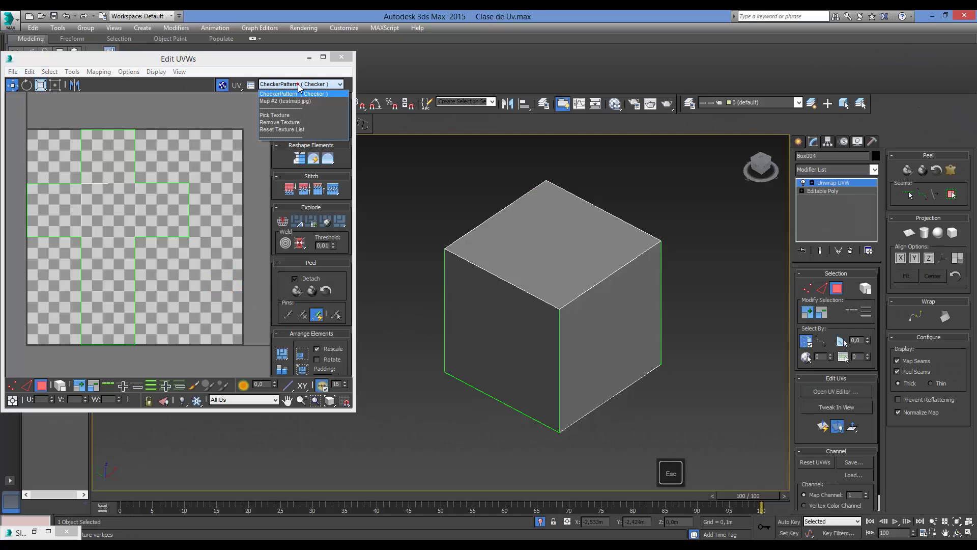
click(234, 87)
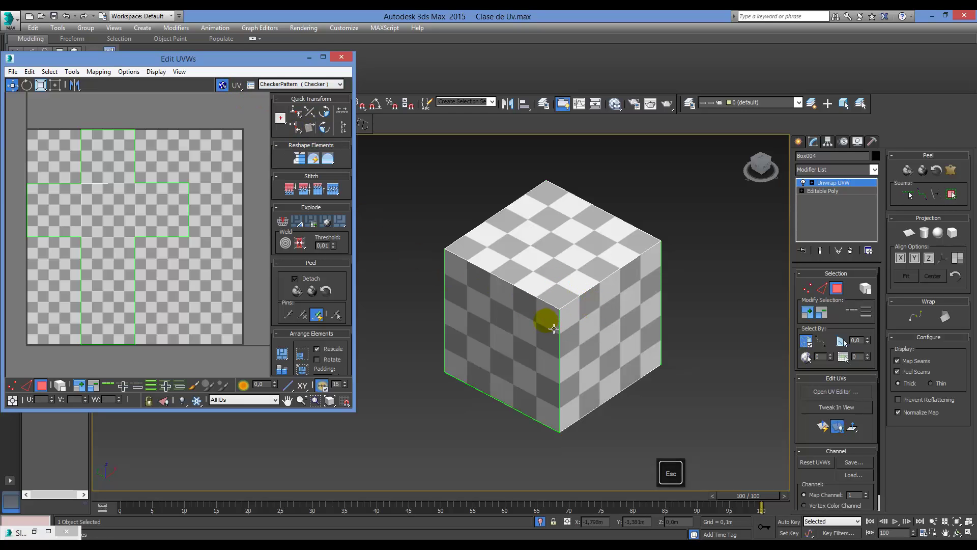
alt+middle_drag(535, 351, 563, 332)
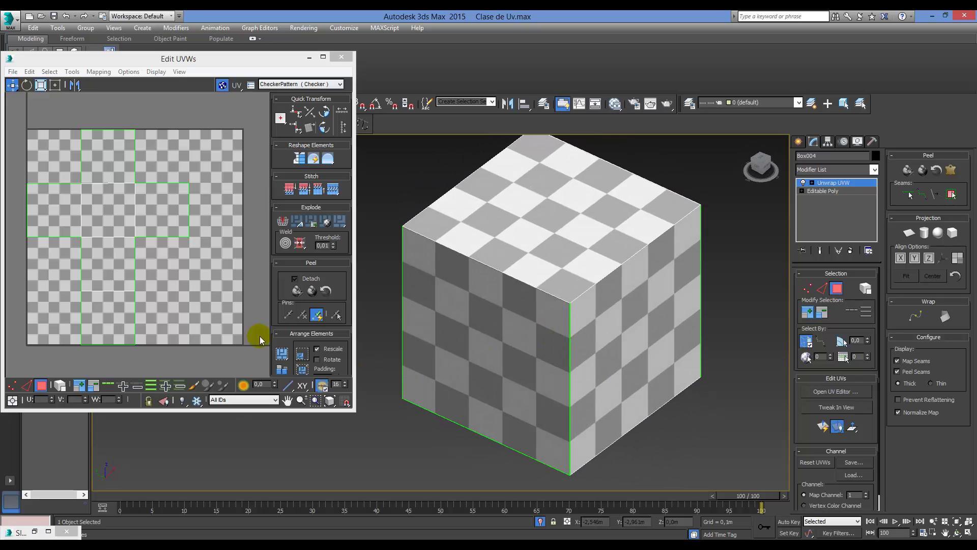
click(159, 230)
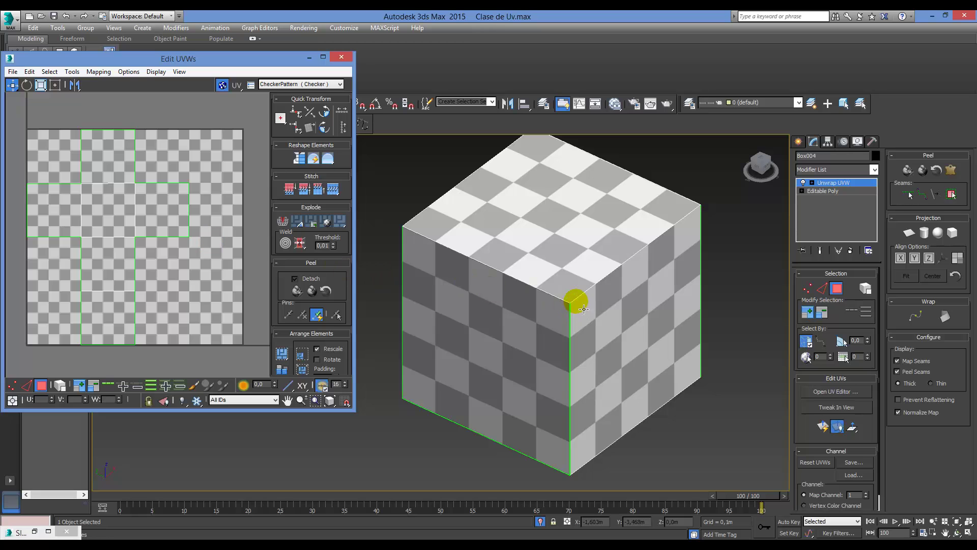
alt+middle_drag(591, 310, 554, 257)
- Try Map #2 (testmap.jpg) as the UV editor's texture and return to CheckerPattern (Checker)
click(327, 85)
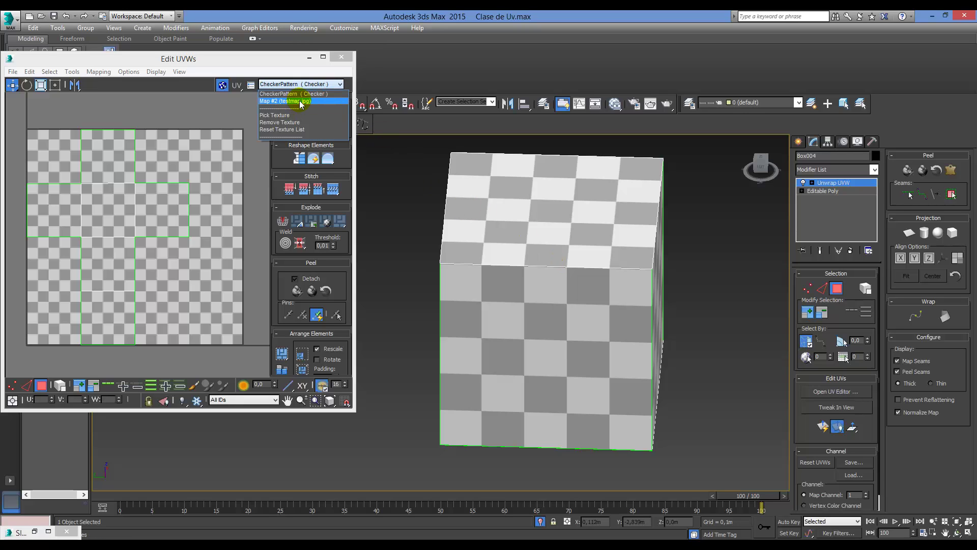
click(303, 101)
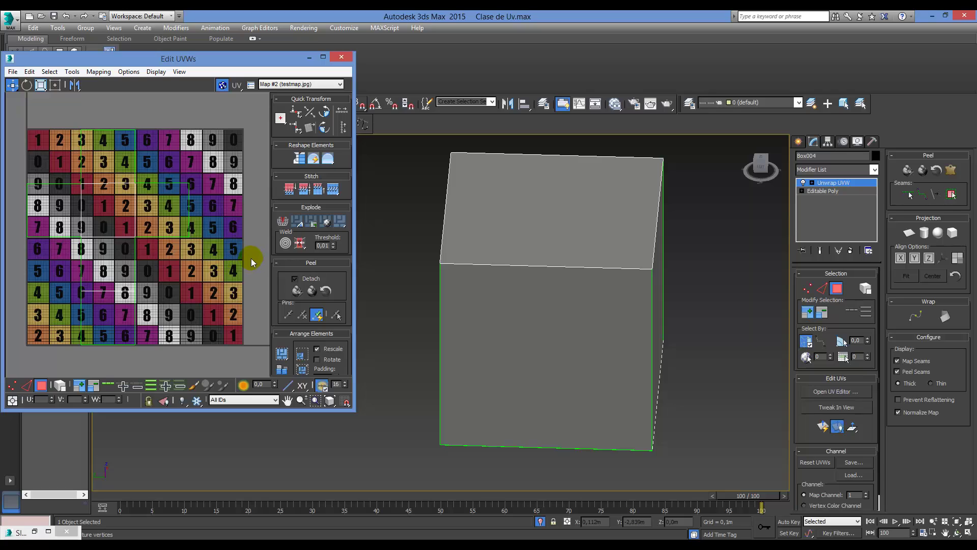
click(307, 85)
click(307, 85)
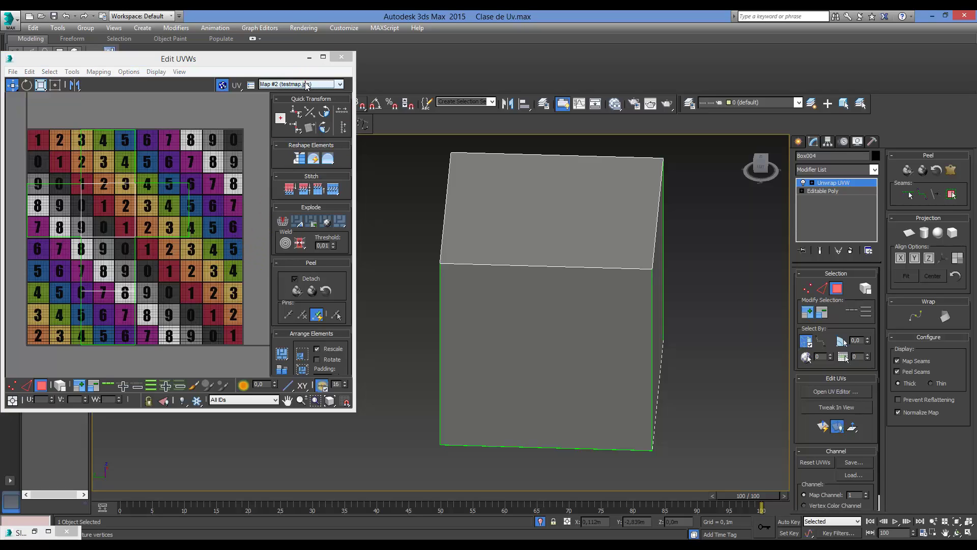
click(221, 85)
click(222, 85)
click(300, 84)
click(308, 92)
- Examine the checks across the box's edges and select all its UV polygons to compare the layout with the model
click(537, 278)
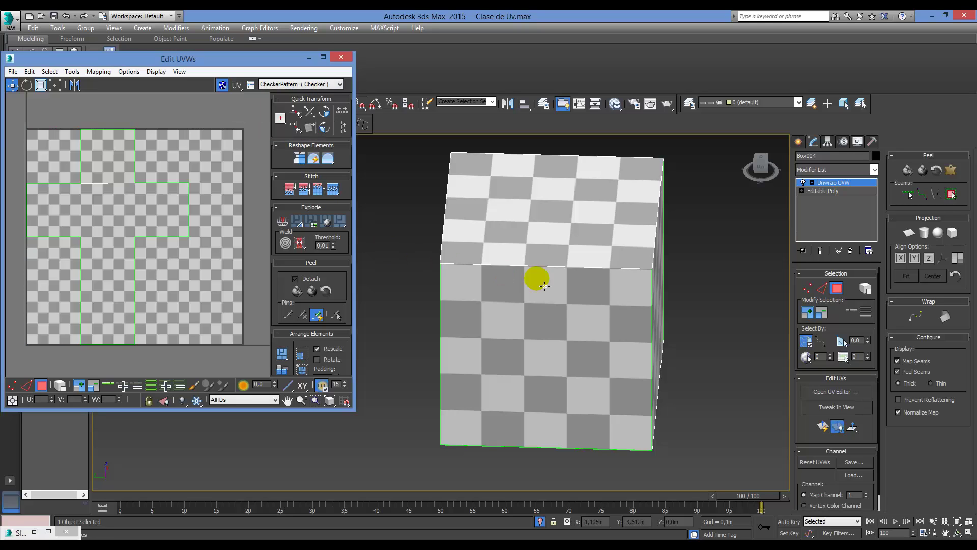
alt+middle_drag(545, 286, 573, 376)
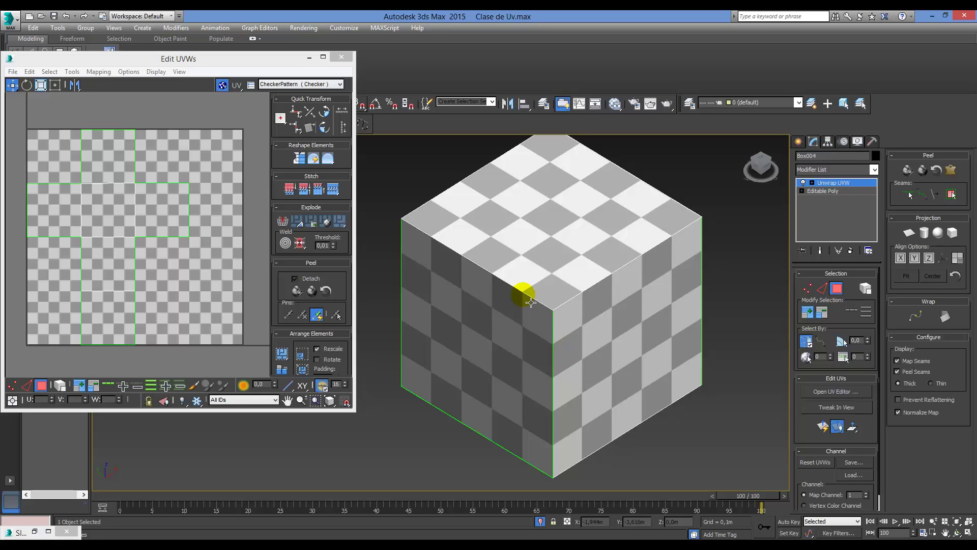
click(238, 340)
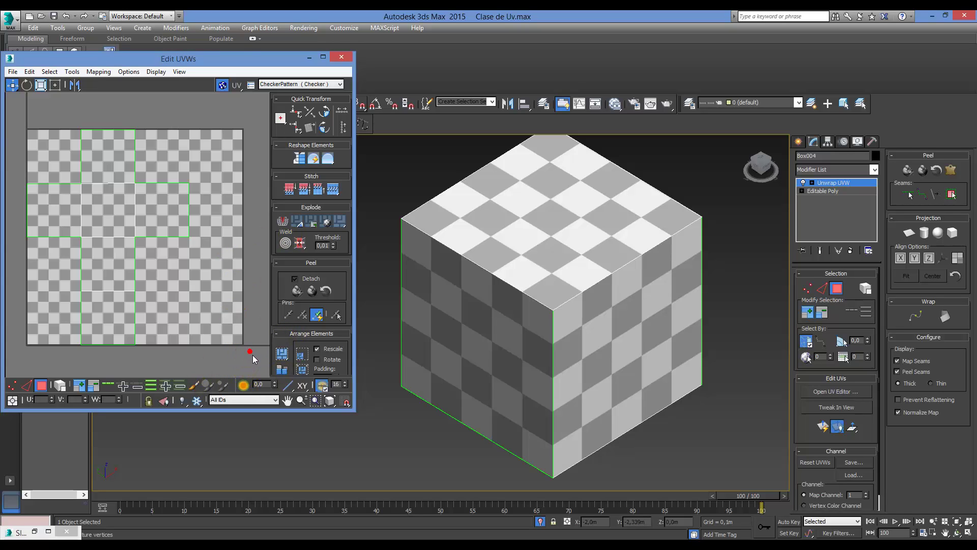
click(252, 359)
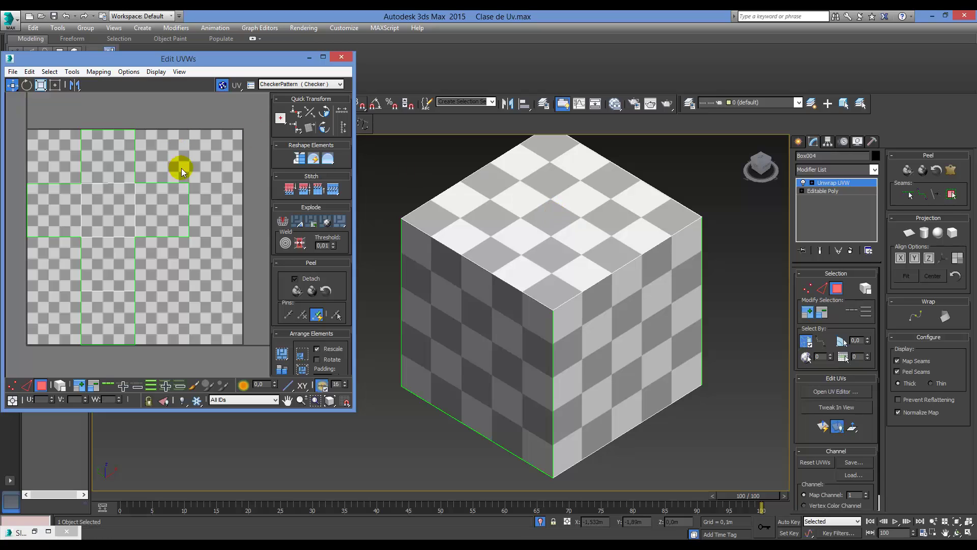
drag(50, 176, 50, 176)
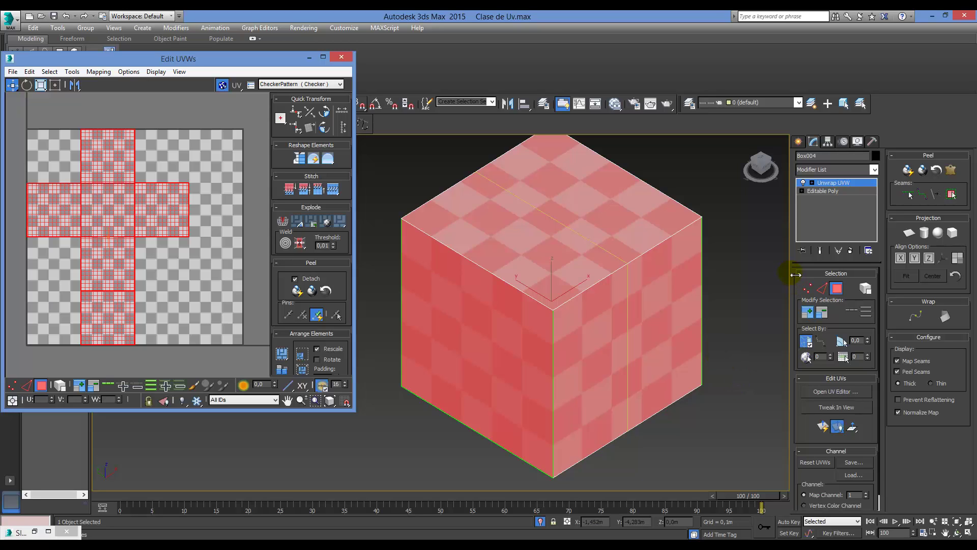
drag(687, 279, 704, 345)
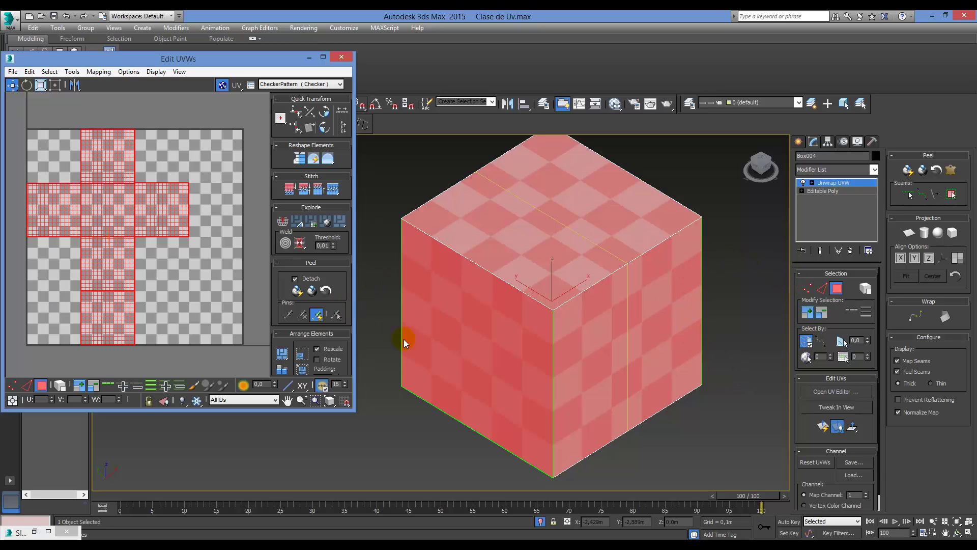
- Assign the mosaic-tile Material #30 to the box in the Slate Material Editor
key(m)
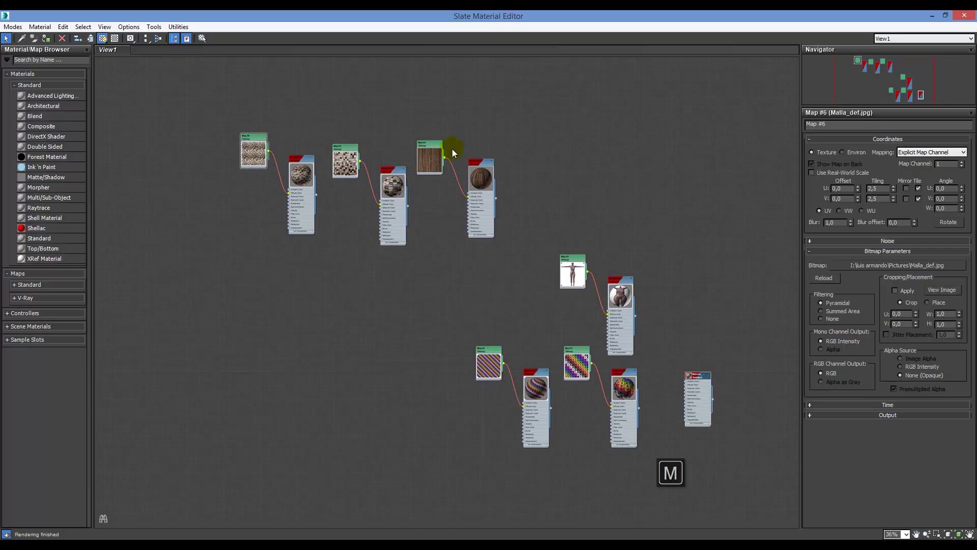
scroll(467, 147, up, 4)
middle_drag(386, 167, 498, 301)
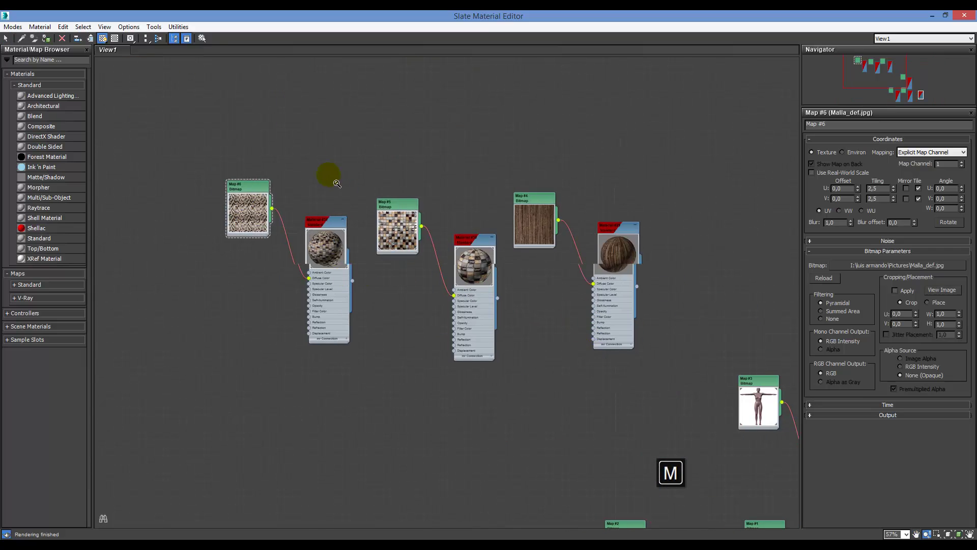
scroll(265, 209, up, 3)
scroll(264, 216, up, 1)
middle_drag(316, 190, 391, 233)
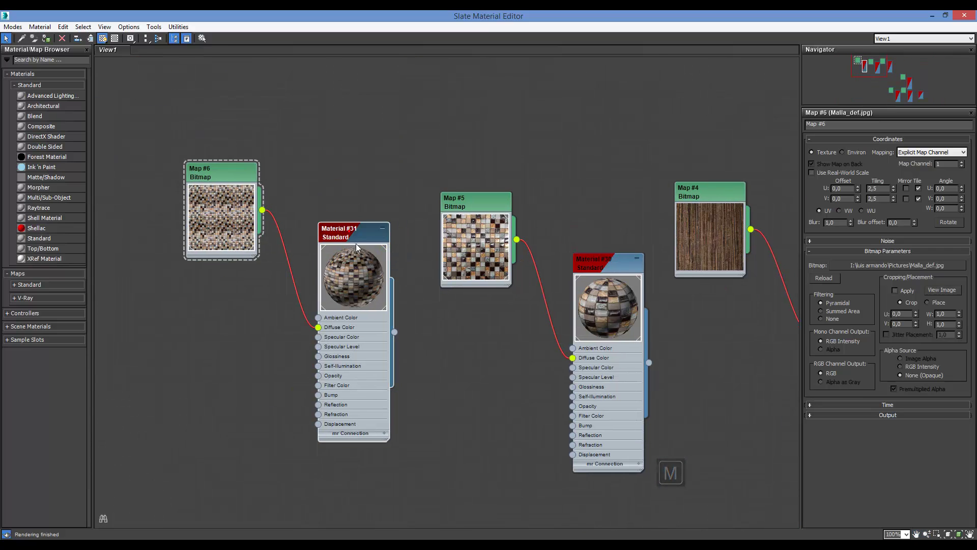
click(603, 288)
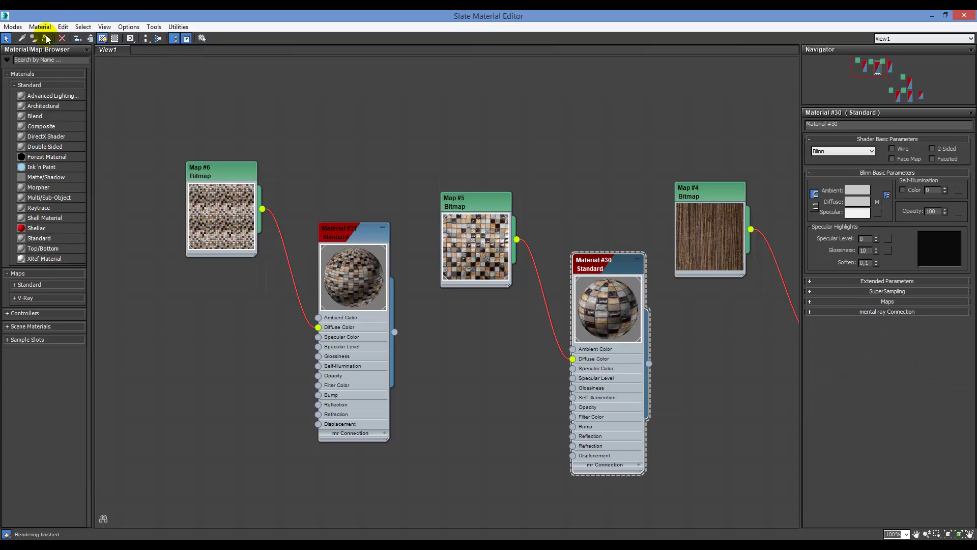
click(932, 16)
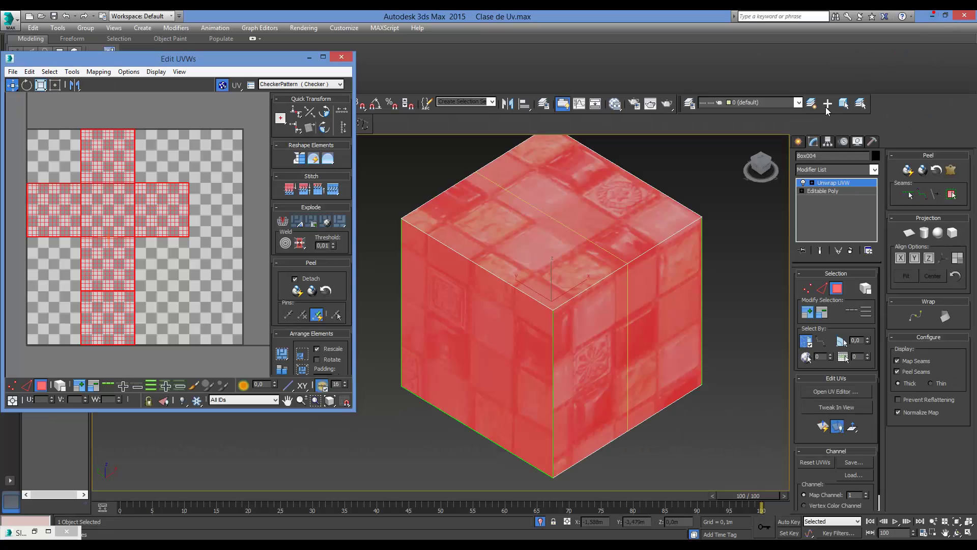
- Clear the polygon selection and examine from several sides how the mosaic tiles continue across the box's edges
click(678, 386)
scroll(687, 396, down, 3)
click(697, 407)
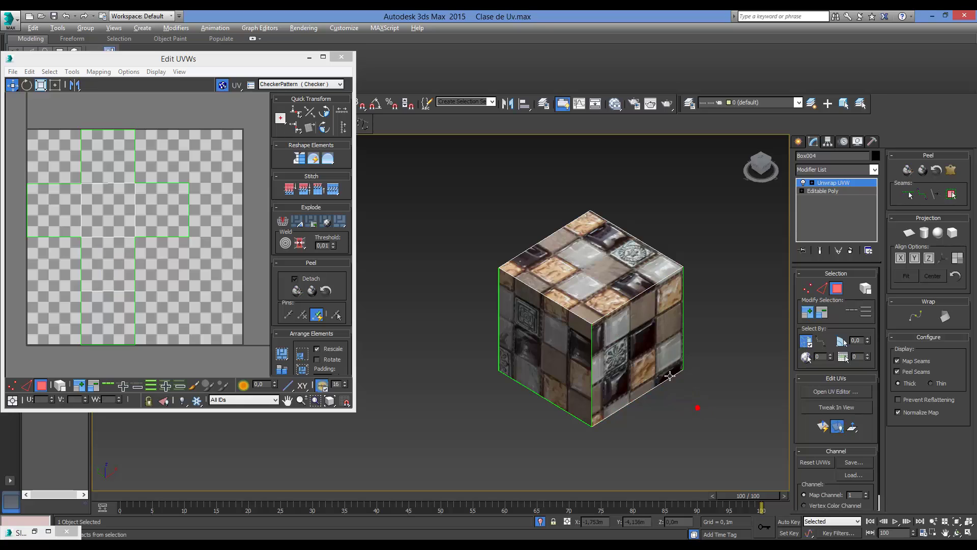
alt+middle_drag(671, 376, 619, 328)
scroll(625, 310, up, 5)
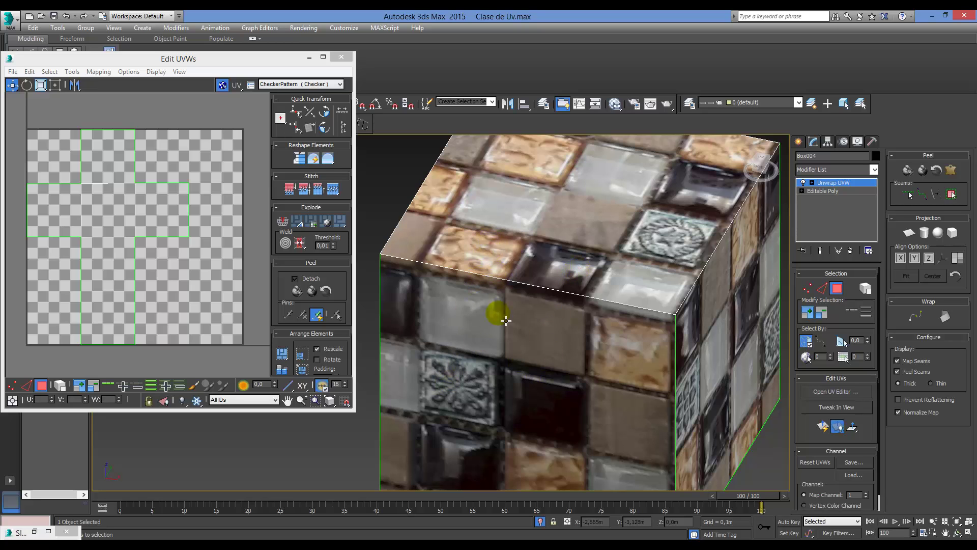
scroll(505, 320, down, 4)
alt+middle_drag(506, 320, 560, 336)
scroll(559, 326, up, 3)
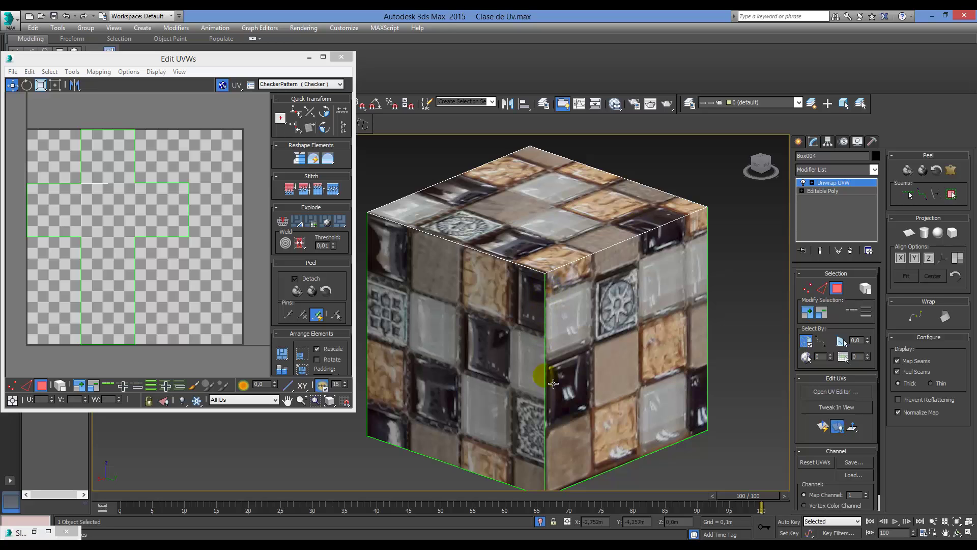
scroll(568, 462, down, 3)
alt+middle_drag(569, 462, 563, 333)
scroll(564, 332, up, 4)
scroll(572, 370, down, 4)
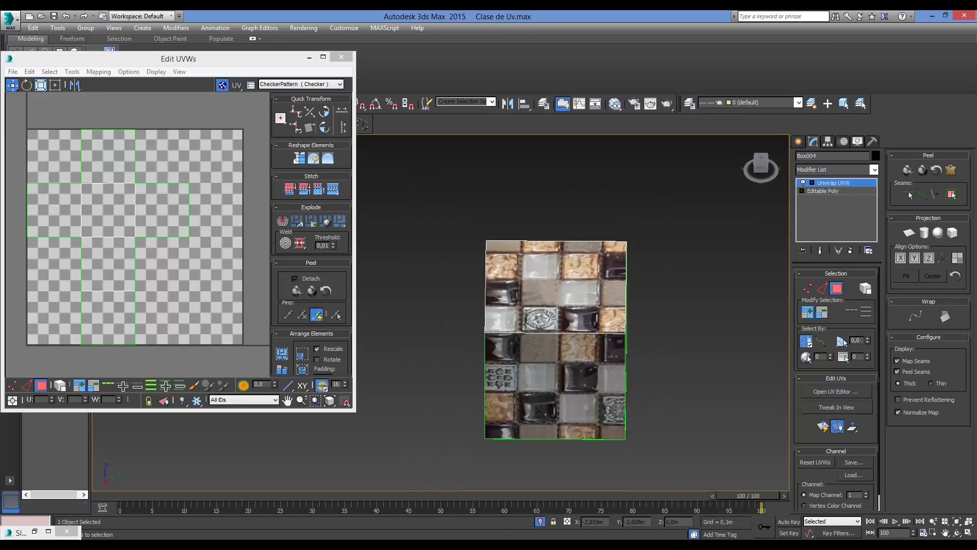
alt+middle_drag(573, 370, 458, 337)
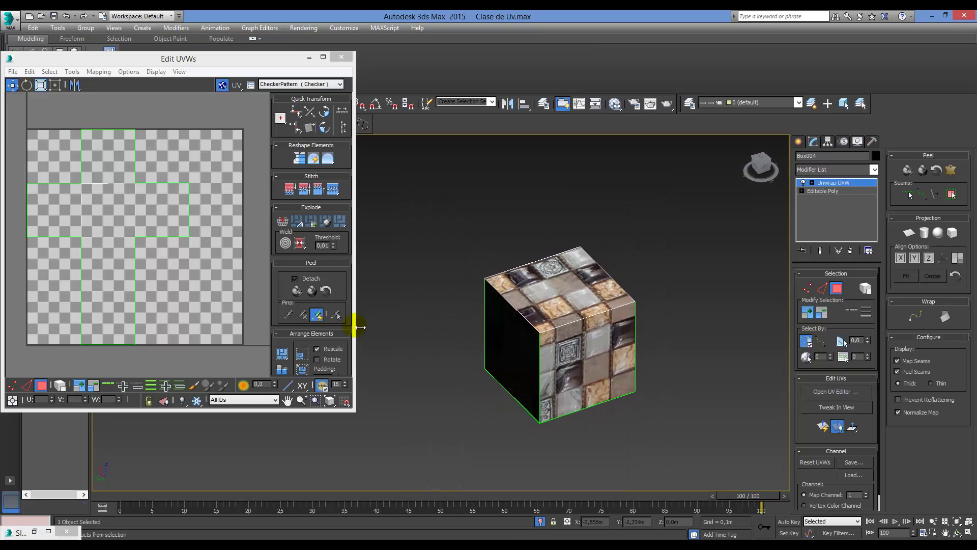
- Try moving the right arm polygon of the UV cross slightly down and undo the move
scroll(159, 185, up, 6)
click(191, 251)
drag(190, 251, 181, 262)
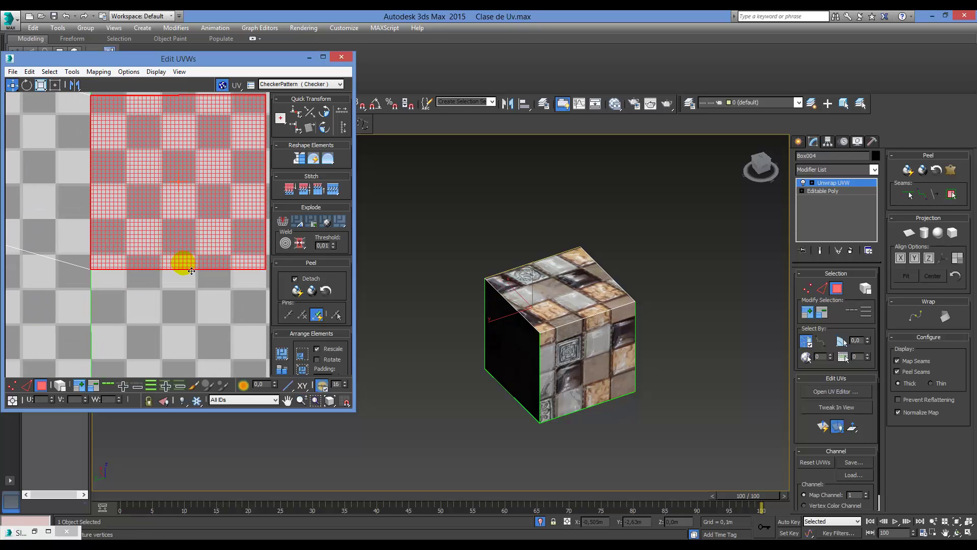
key(ctrl+z)
- Cycle through vertex, edge and polygon selection for the UV layout and leave edge selection active
click(13, 386)
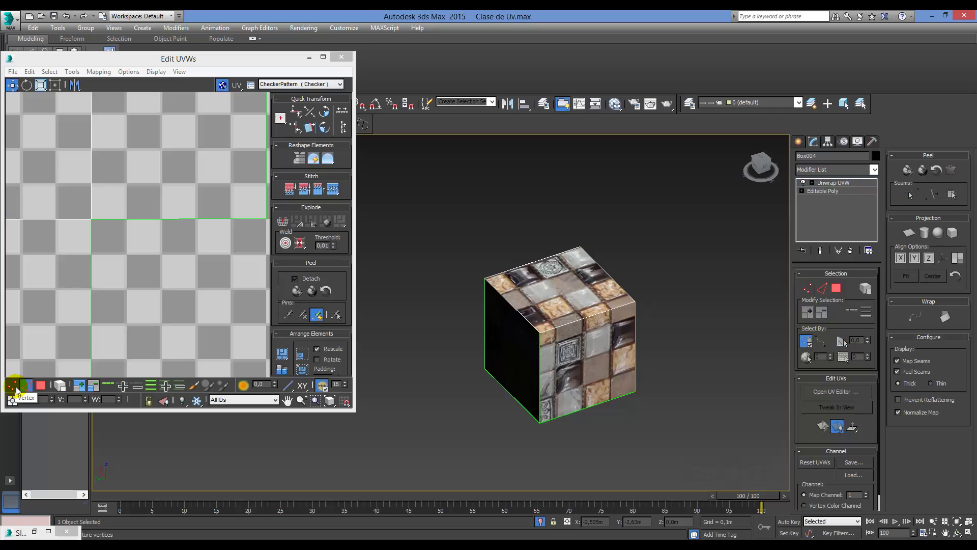
key(3)
key(3)
key(1)
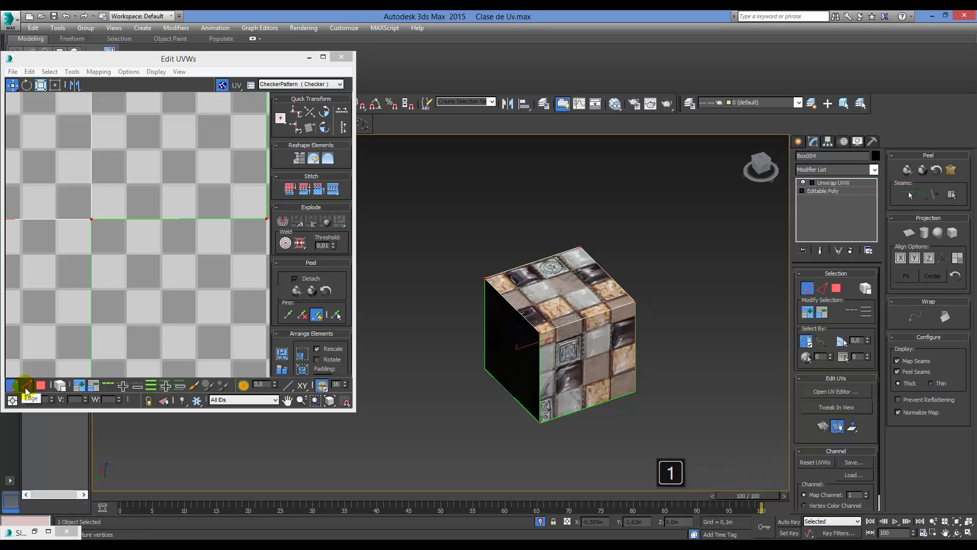
key(2)
key(3)
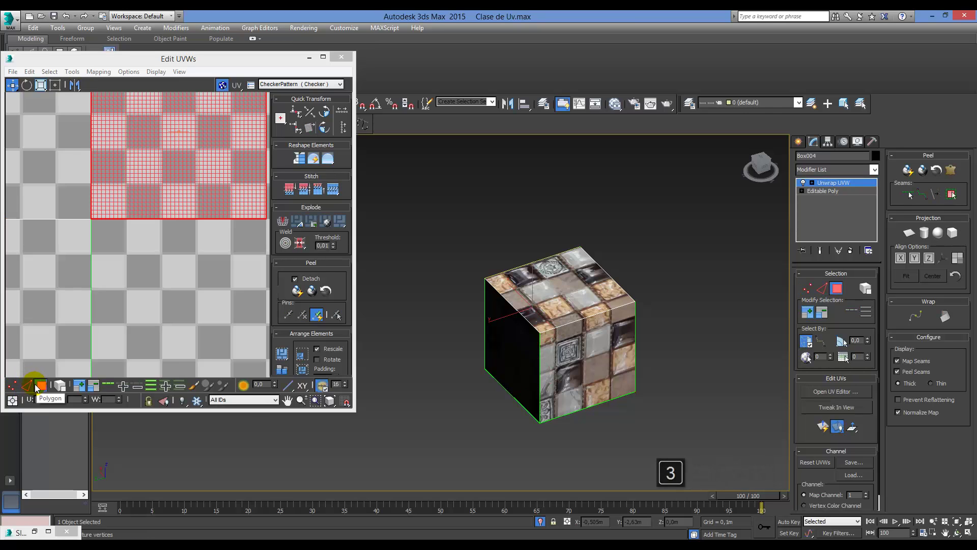
key(3)
key(2)
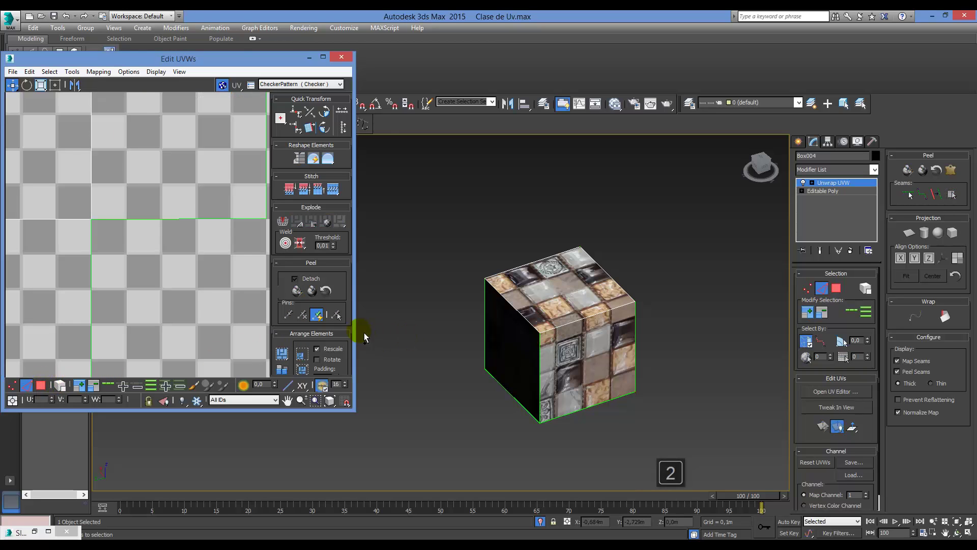
- Select the lower and outer edges of the right arm polygon in turn and examine where they fall on the box
scroll(196, 277, down, 4)
scroll(192, 239, up, 2)
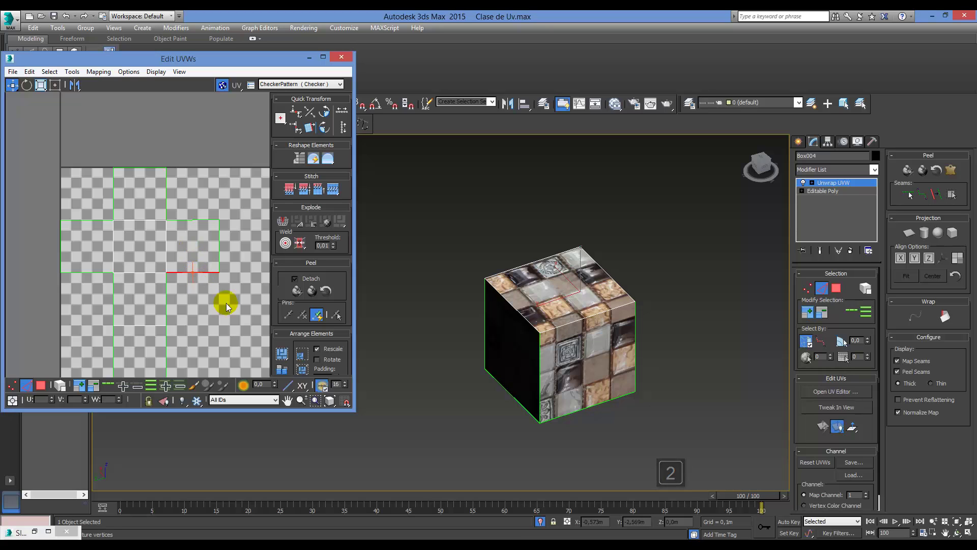
alt+middle_drag(574, 339, 444, 339)
scroll(540, 278, up, 5)
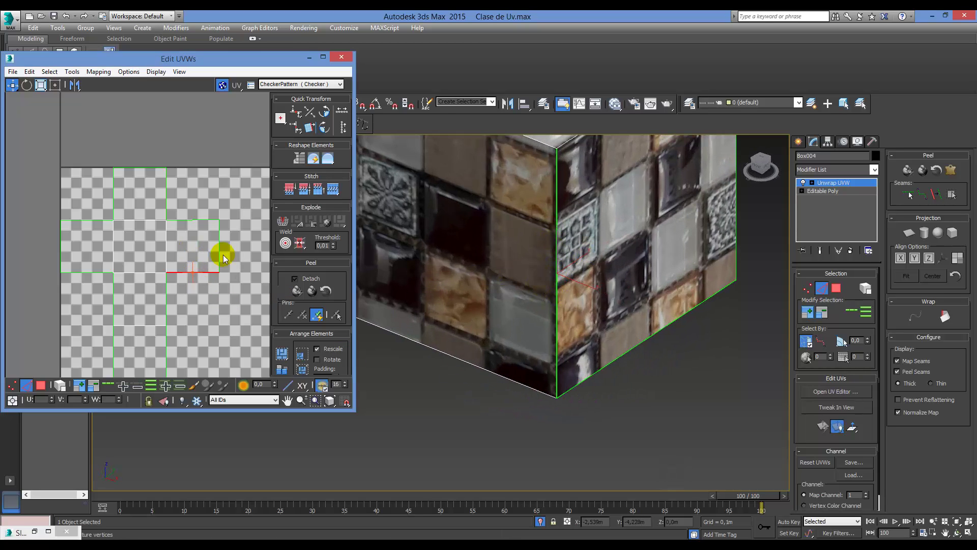
scroll(645, 289, down, 5)
alt+middle_drag(644, 289, 631, 203)
scroll(560, 252, up, 5)
alt+middle_drag(560, 252, 604, 256)
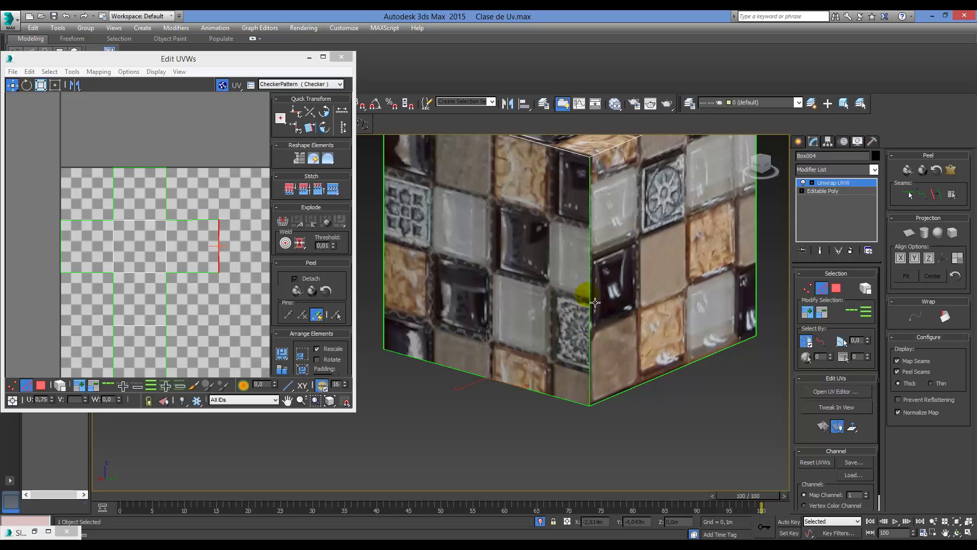
alt+middle_drag(603, 268, 585, 285)
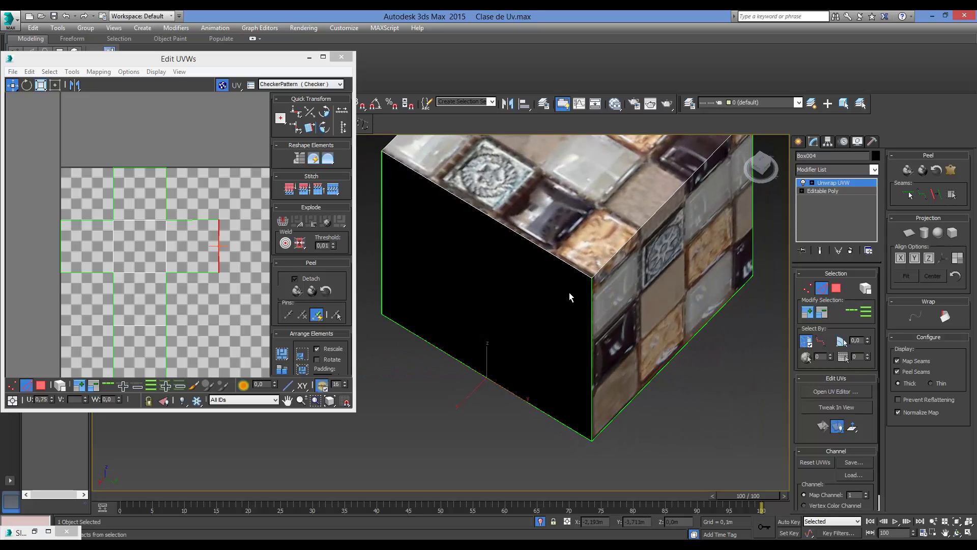
- Examine from several sides how the mosaic tiles meet at the box's seams compared with its connected edges
click(108, 215)
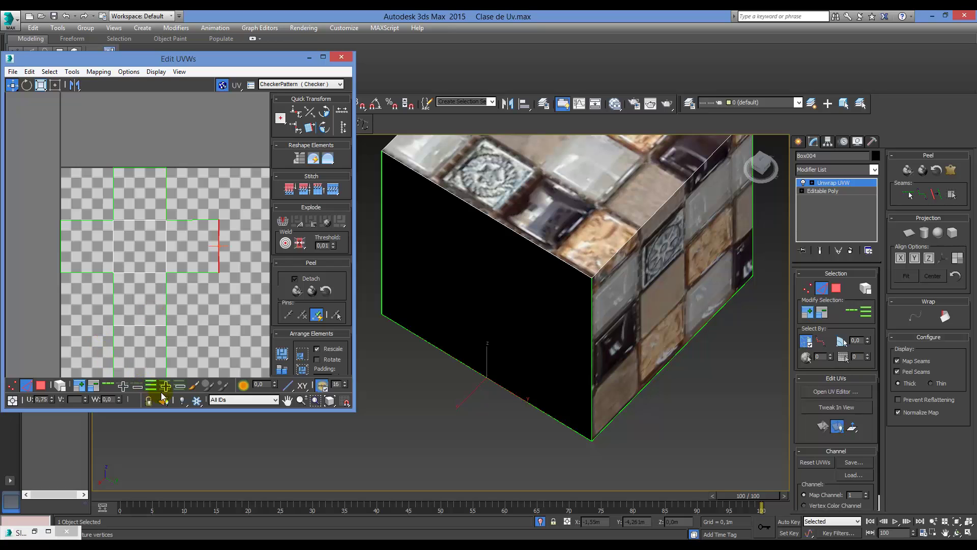
scroll(148, 255, down, 4)
scroll(146, 238, up, 3)
alt+middle_drag(599, 325, 596, 191)
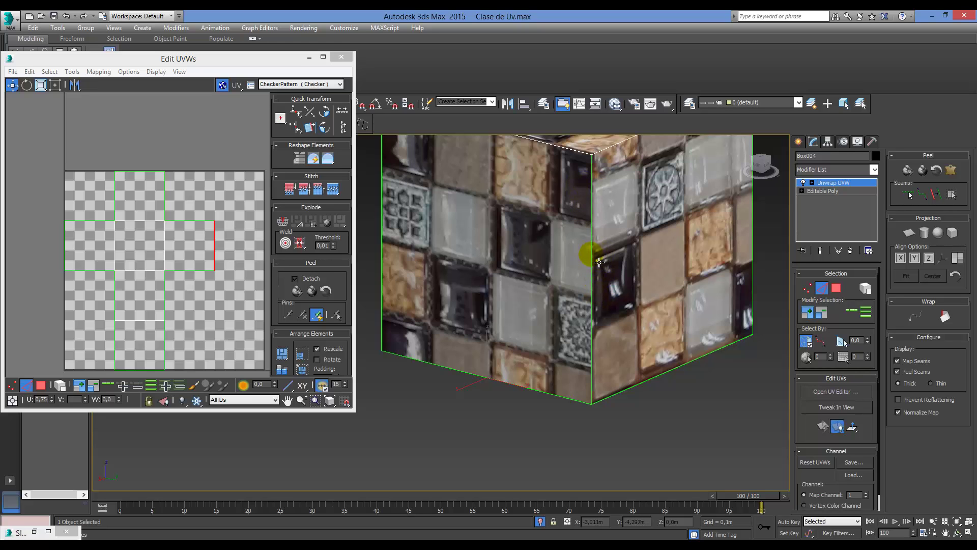
scroll(630, 294, down, 4)
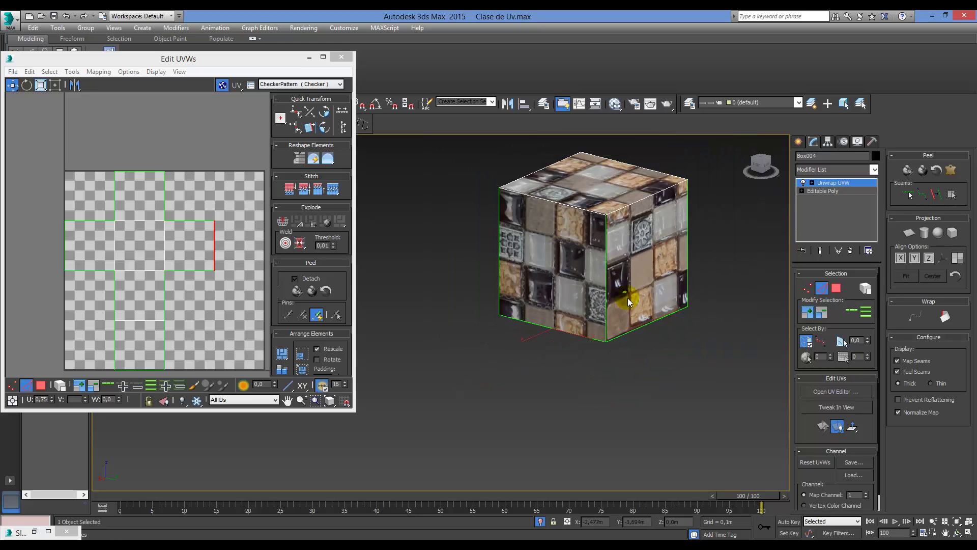
alt+middle_drag(628, 298, 661, 200)
scroll(542, 301, up, 4)
alt+middle_drag(587, 353, 576, 378)
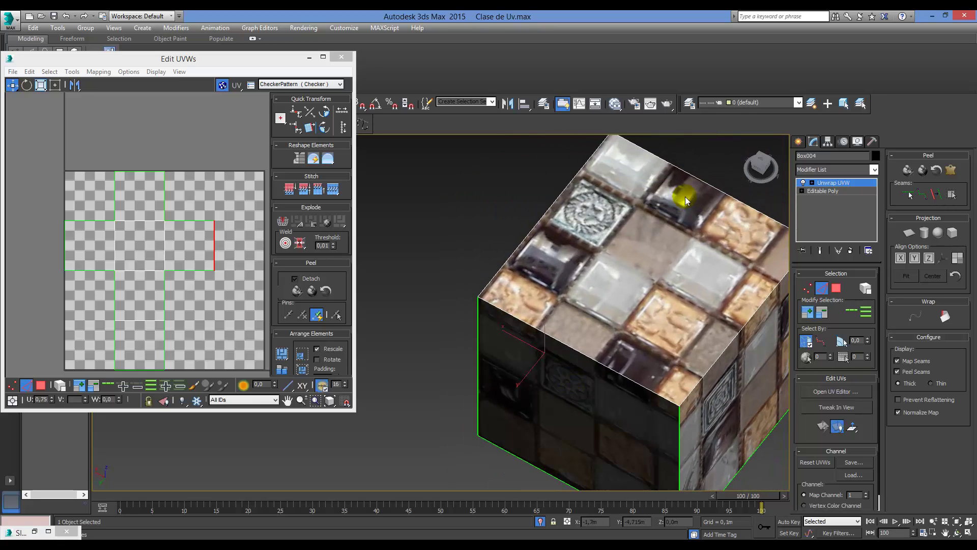
alt+middle_drag(685, 200, 546, 388)
scroll(560, 330, down, 5)
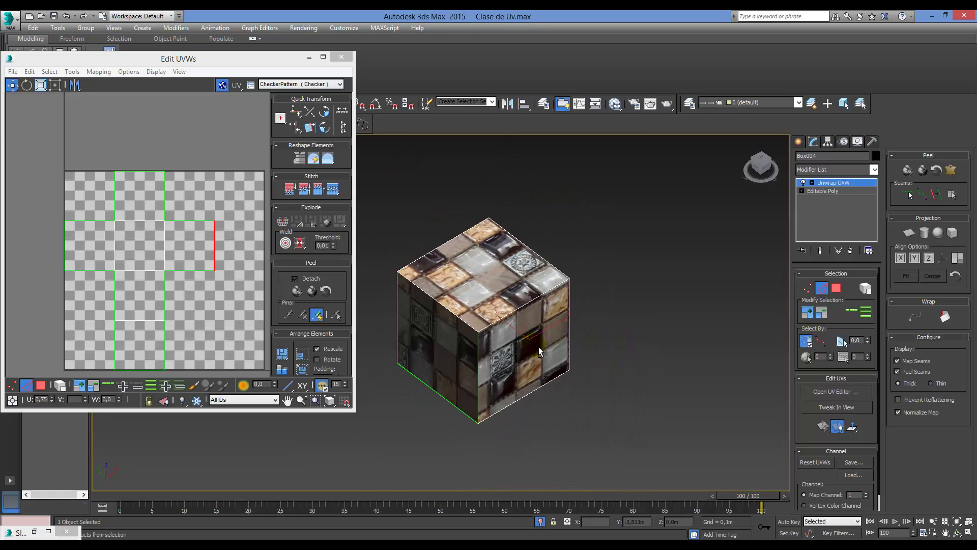
alt+middle_drag(560, 331, 601, 261)
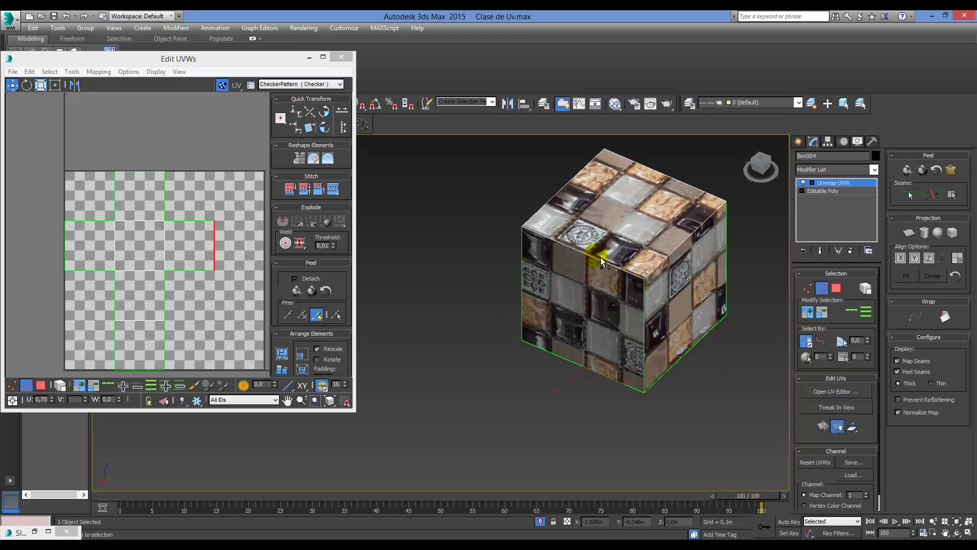
- Box-select the edges across the UV cross and switch to polygon selection for the whole layout
middle_drag(284, 314, 221, 325)
drag(222, 324, 154, 281)
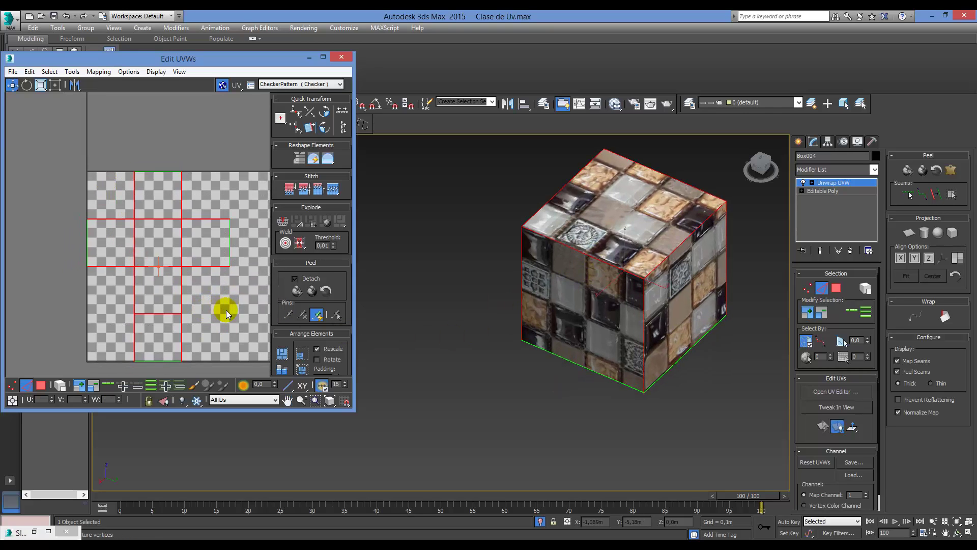
click(837, 288)
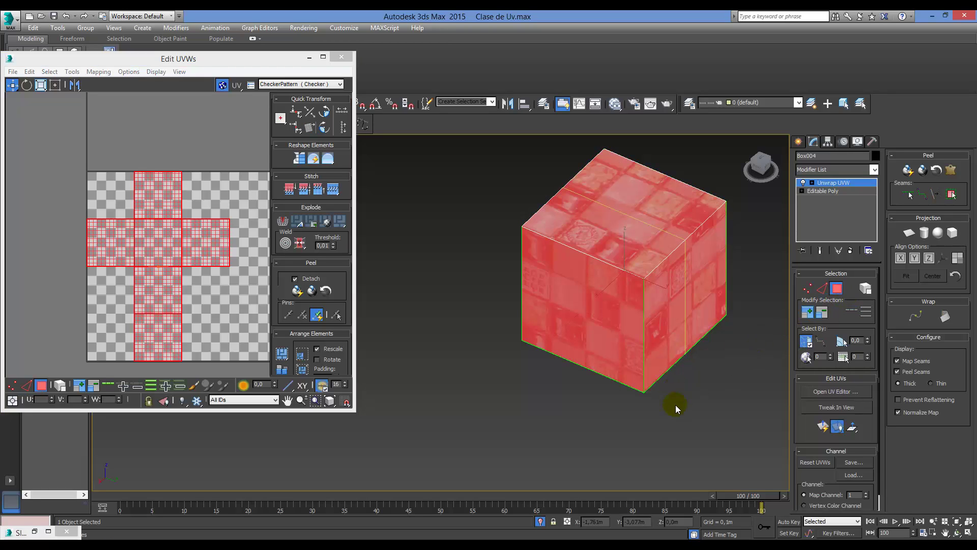
- Try Quick Peel on the whole UV layout, undo it and clear the polygon selection
click(908, 171)
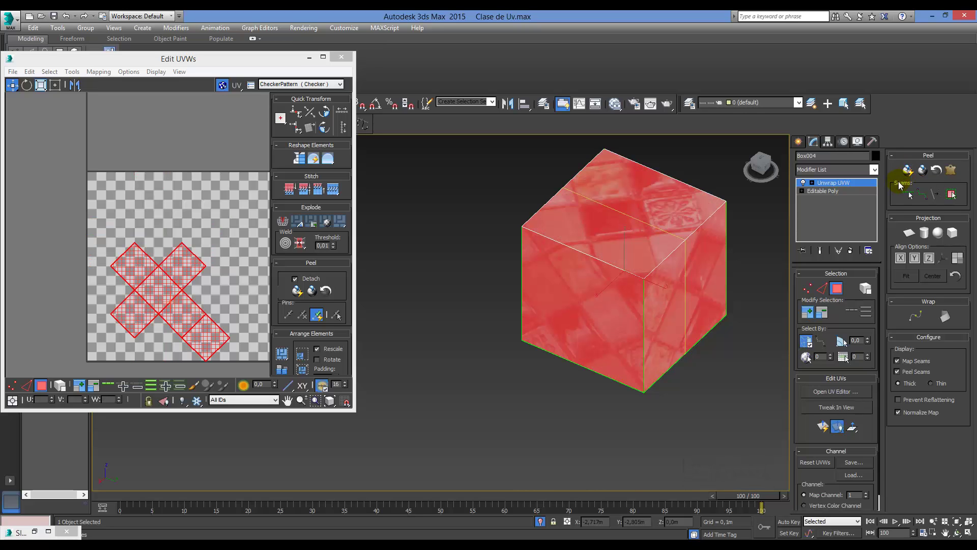
key(ctrl+z)
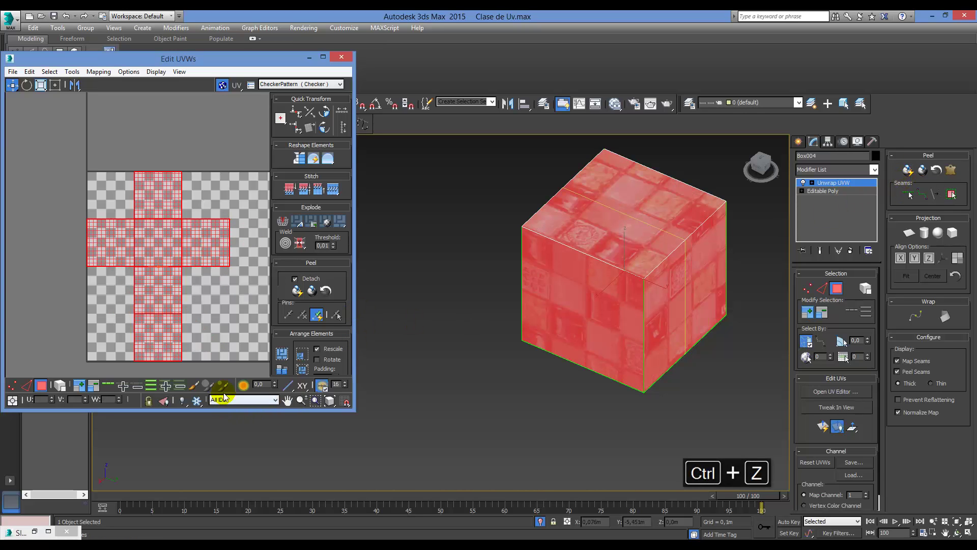
scroll(189, 254, up, 5)
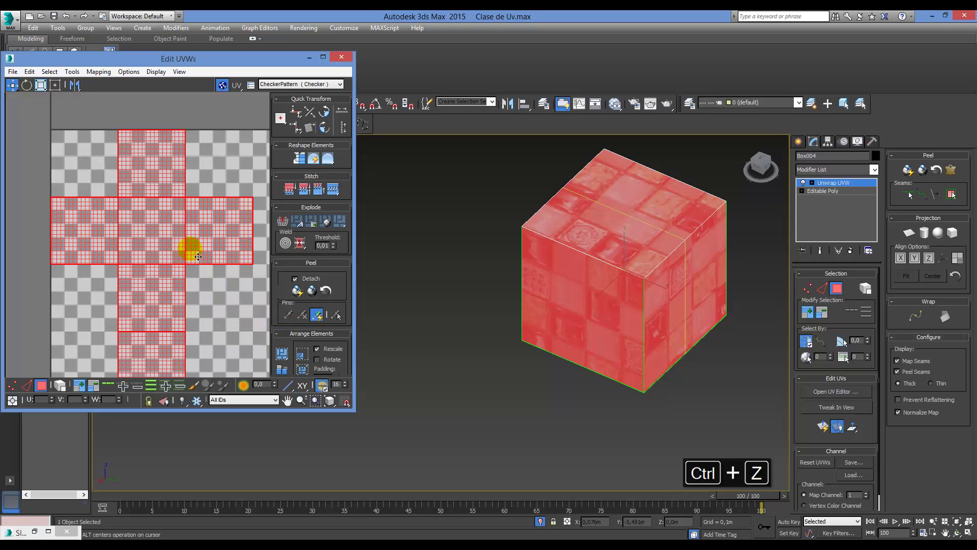
click(230, 254)
click(297, 282)
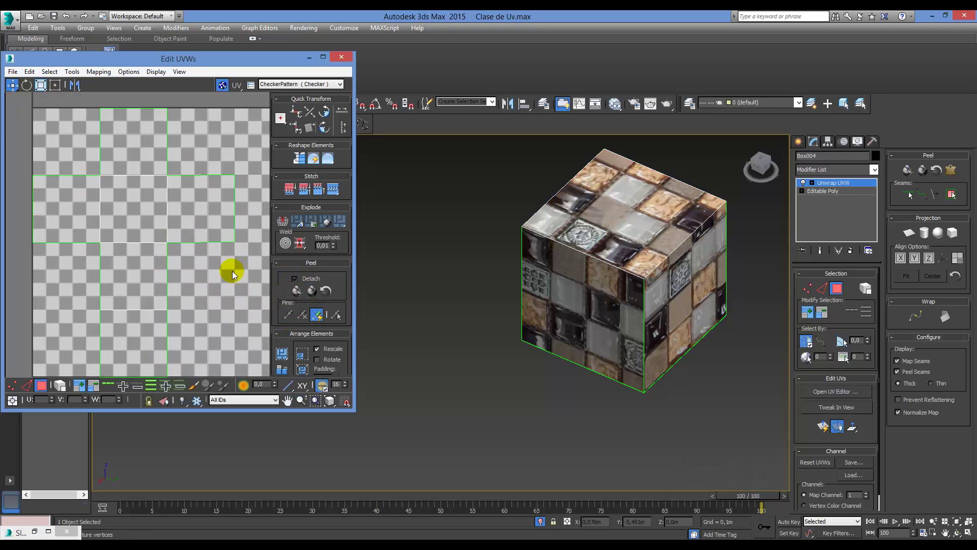
- Break the right arm polygon off the UV cross and move it diagonally up and away from the layout
click(188, 211)
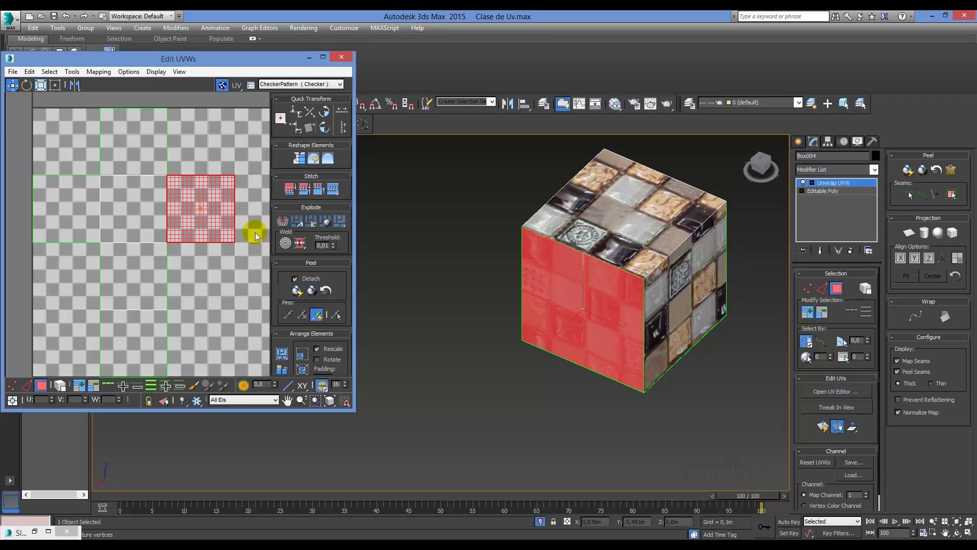
key(ctrl+z)
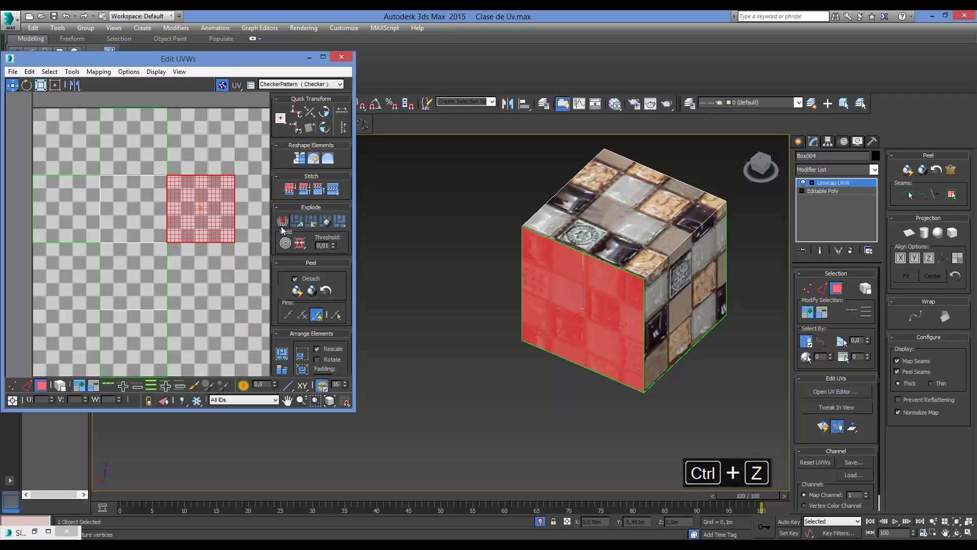
click(226, 257)
click(193, 203)
drag(202, 211, 229, 170)
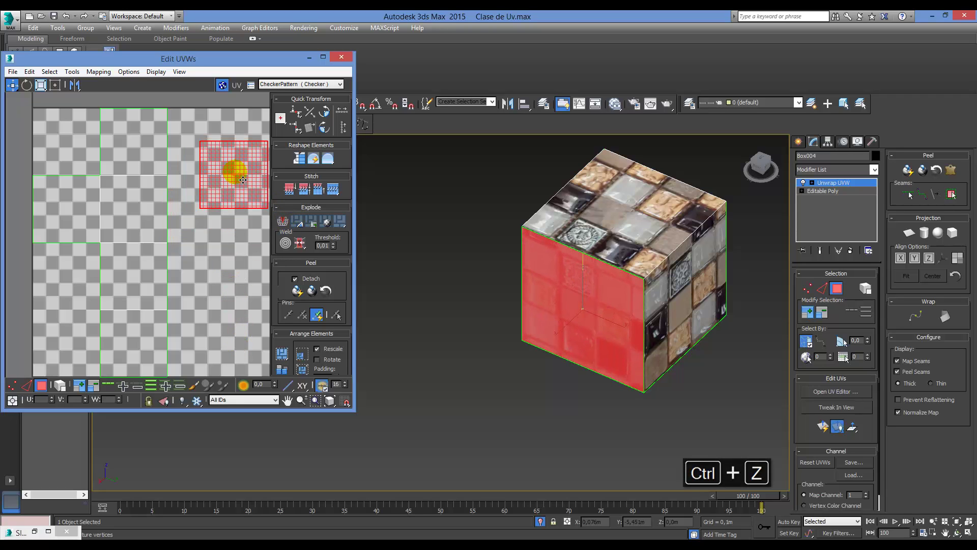
middle_drag(196, 269, 208, 258)
- Detach the top, centre and lower-middle polygons of the UV cross and move each one apart from its neighbours
click(158, 169)
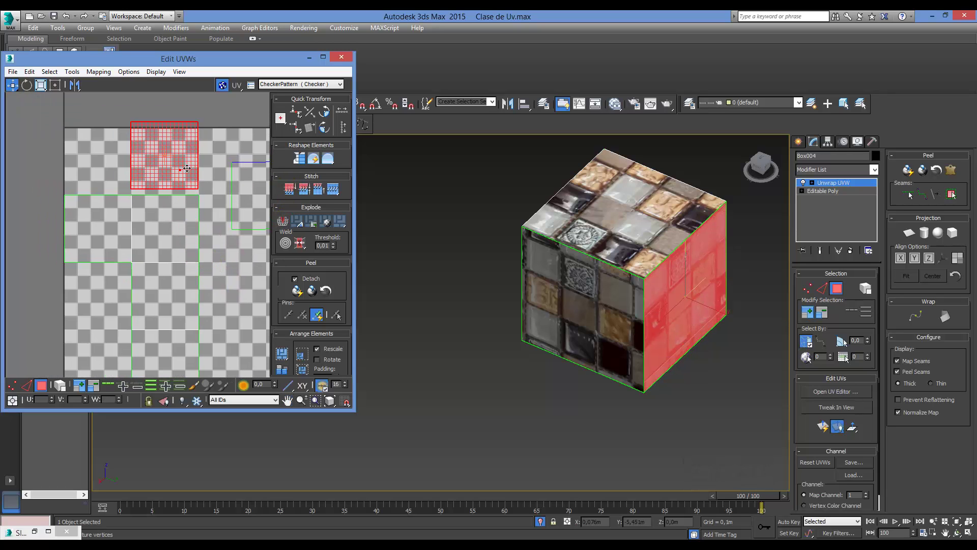
drag(168, 163, 162, 153)
click(175, 229)
middle_drag(195, 282, 166, 256)
drag(147, 200, 248, 275)
click(161, 270)
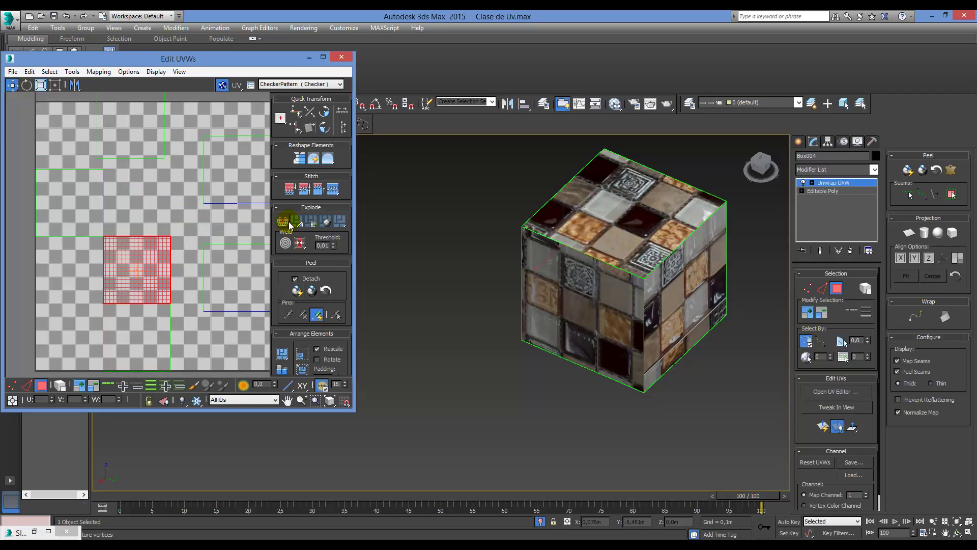
scroll(164, 251, down, 2)
drag(152, 260, 170, 240)
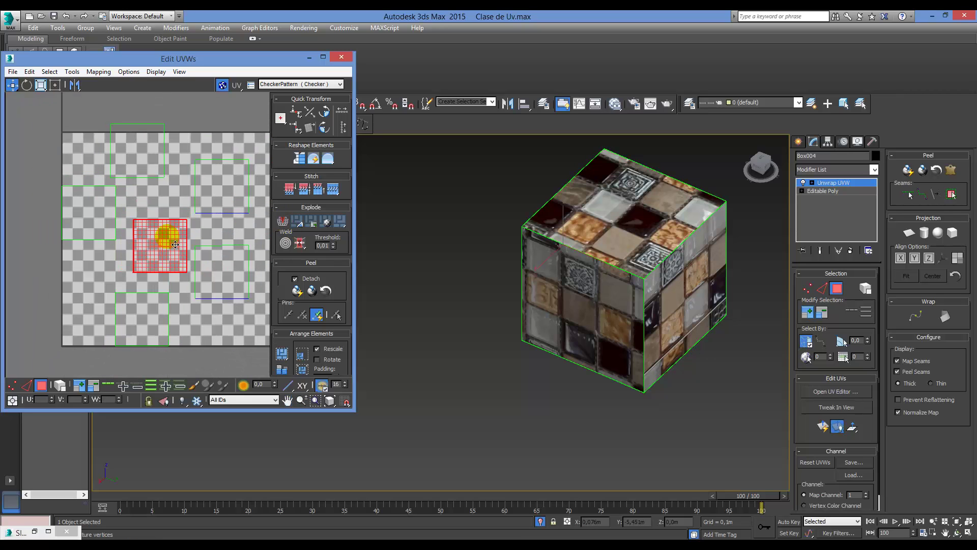
- Select all the separated UV polygons, arrange them with Pack Together and pack them to fill the texture square's height
click(98, 219)
key(ctrl+a)
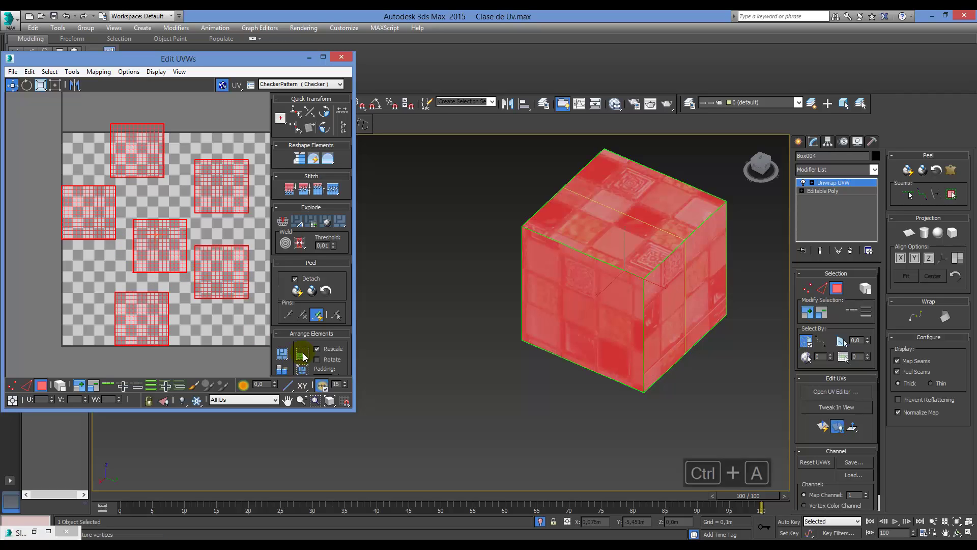
click(302, 369)
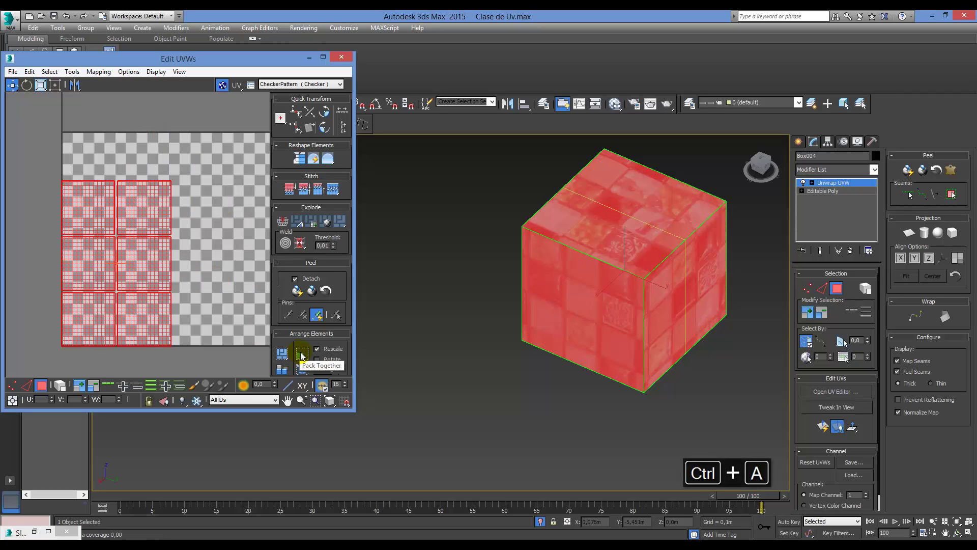
click(283, 353)
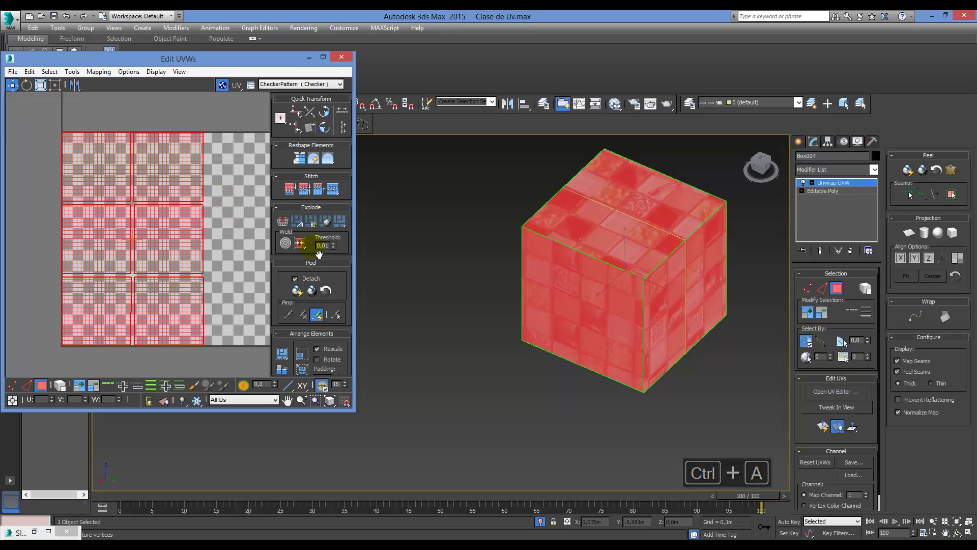
- Clear the polygon selection and examine from several sides how the mosaic tiles meet with the packed UV layout
click(605, 314)
alt+middle_drag(613, 321, 584, 305)
click(654, 403)
alt+middle_drag(654, 404, 613, 262)
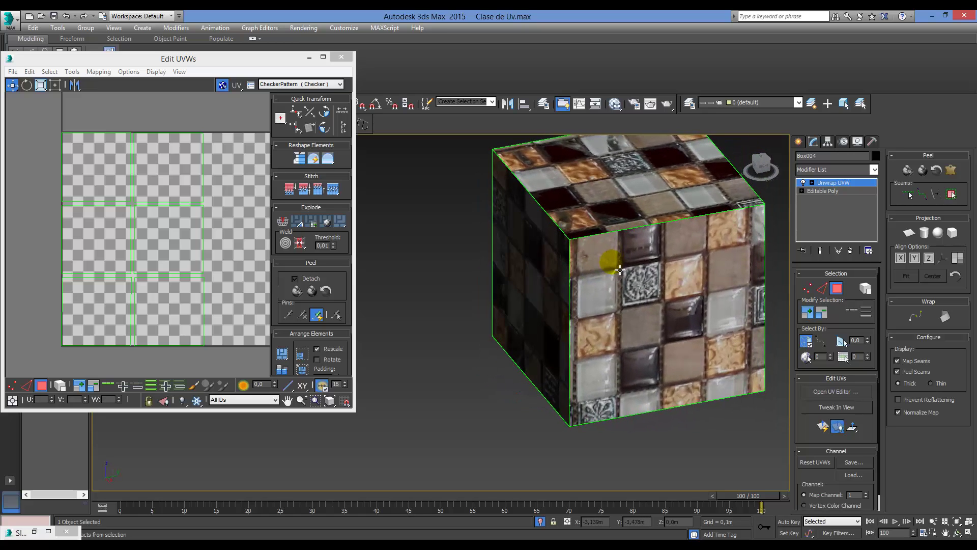
click(172, 319)
alt+middle_drag(660, 315, 624, 311)
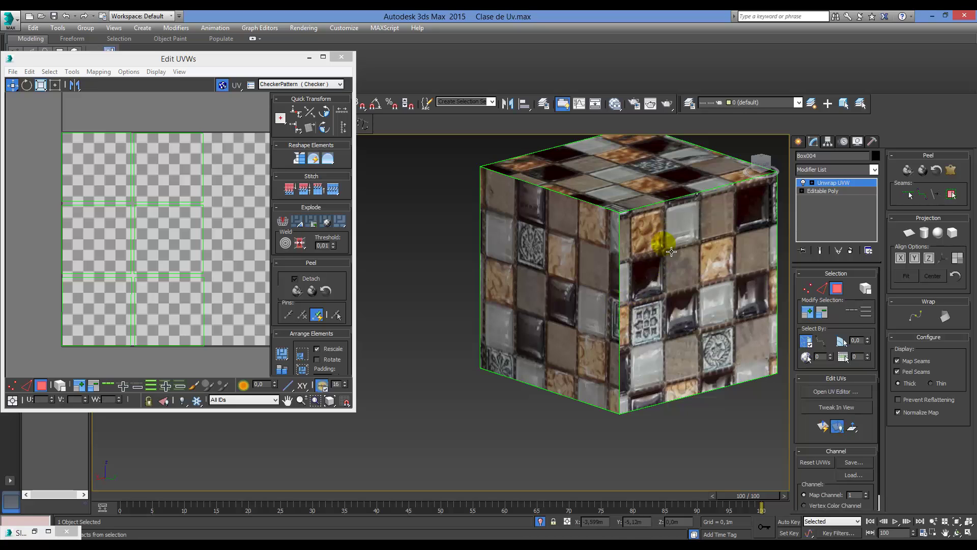
alt+middle_drag(682, 232, 385, 313)
click(235, 198)
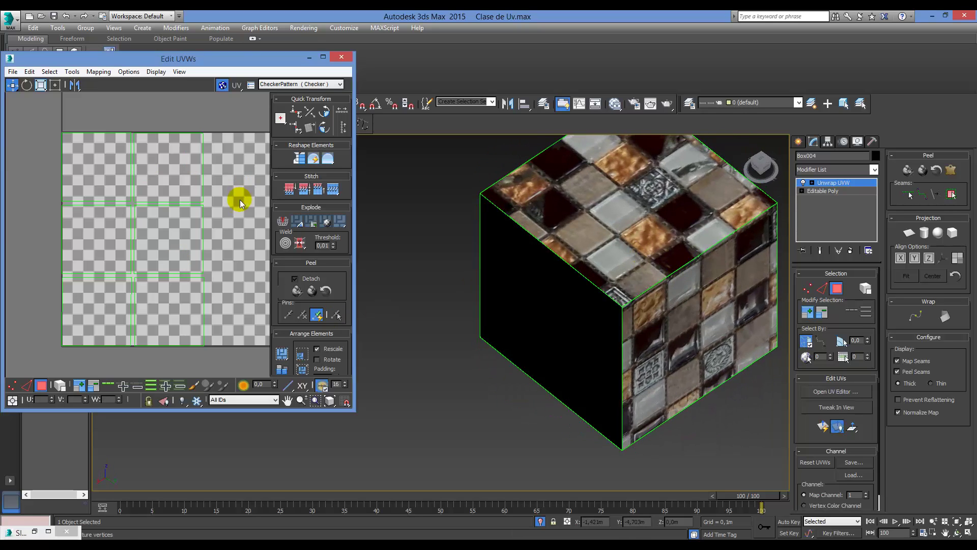
scroll(231, 233, down, 3)
scroll(118, 303, down, 2)
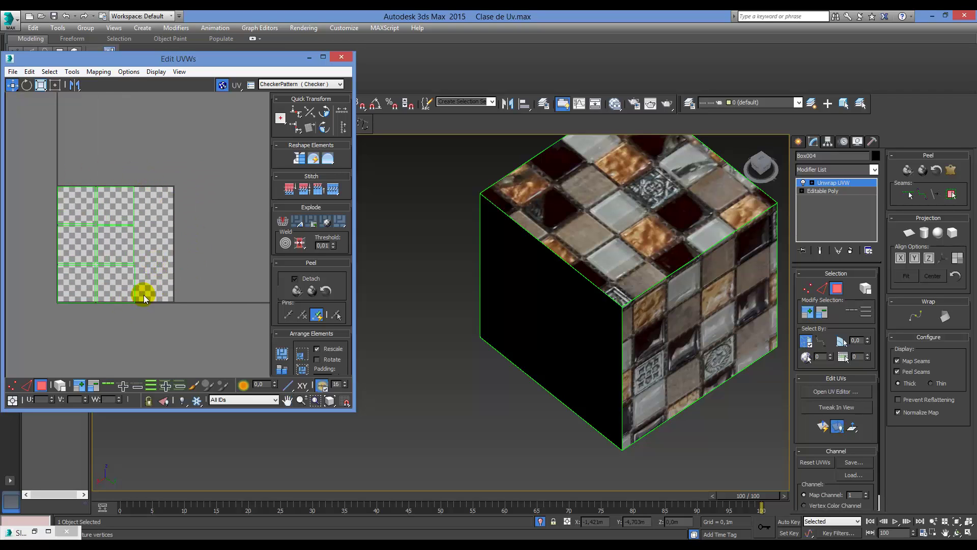
alt+middle_drag(672, 333, 680, 300)
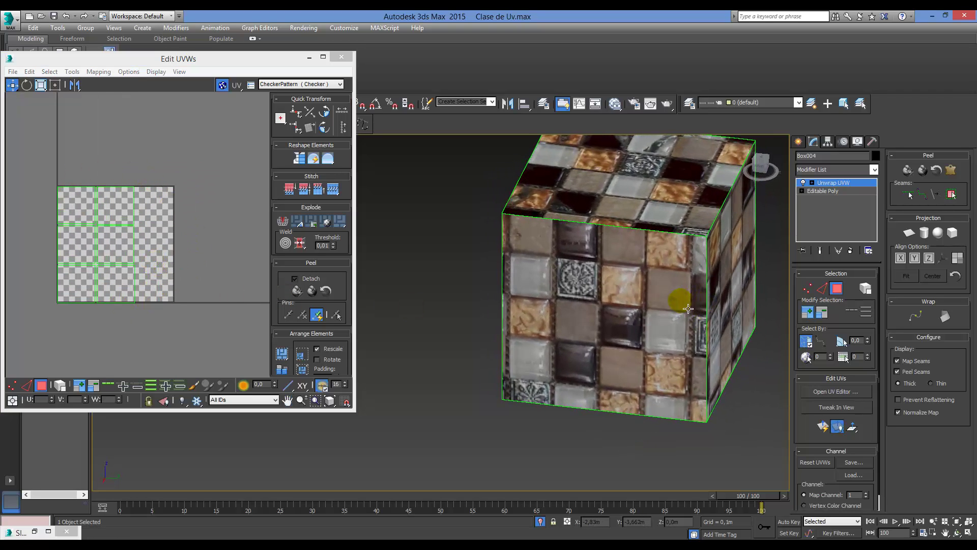
- Undo the packing and the polygon separations until the UV layout is a cross again, and clear the polygon selection
key(ctrl+a)
click(324, 386)
key(ctrl+z)
key(ctrl+z)
key(ctrl+z)
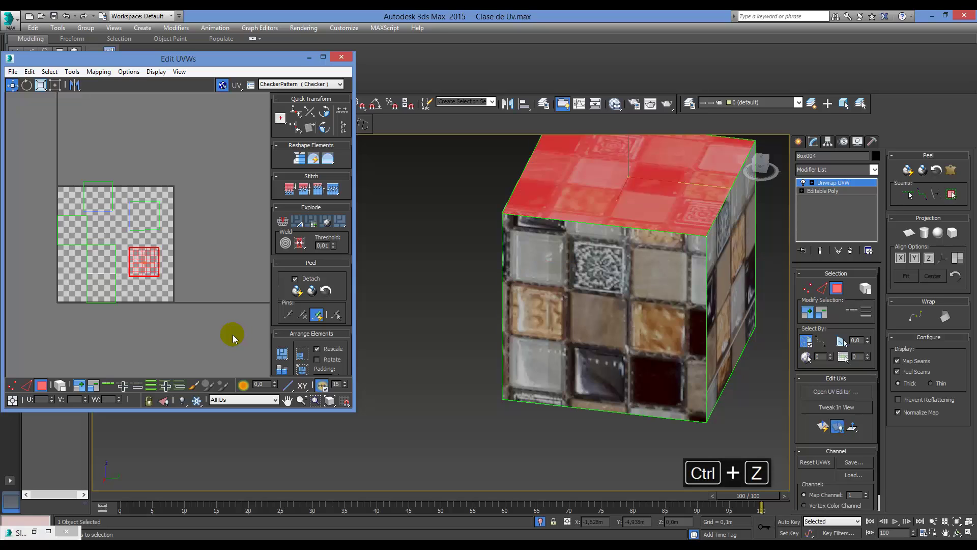
key(ctrl+z)
key(ctrl+z)
key(ctrl+z)
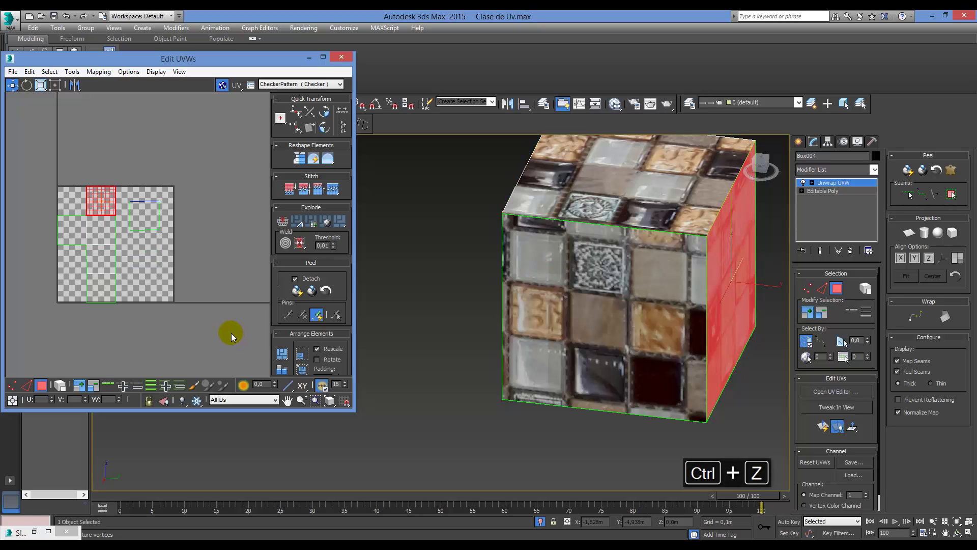
alt+middle_drag(589, 360, 469, 307)
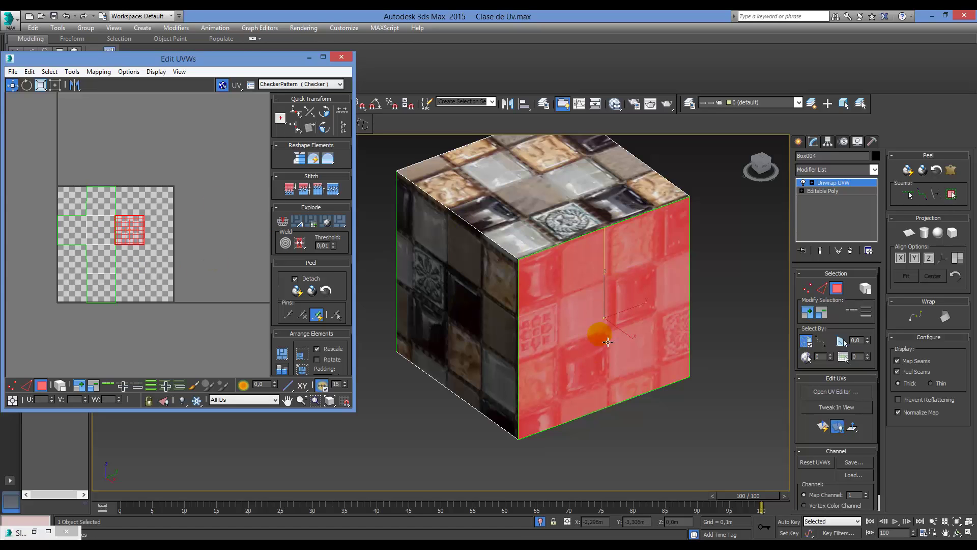
scroll(697, 289, down, 3)
scroll(135, 218, up, 2)
middle_drag(135, 218, 176, 278)
scroll(177, 277, up, 1)
click(203, 282)
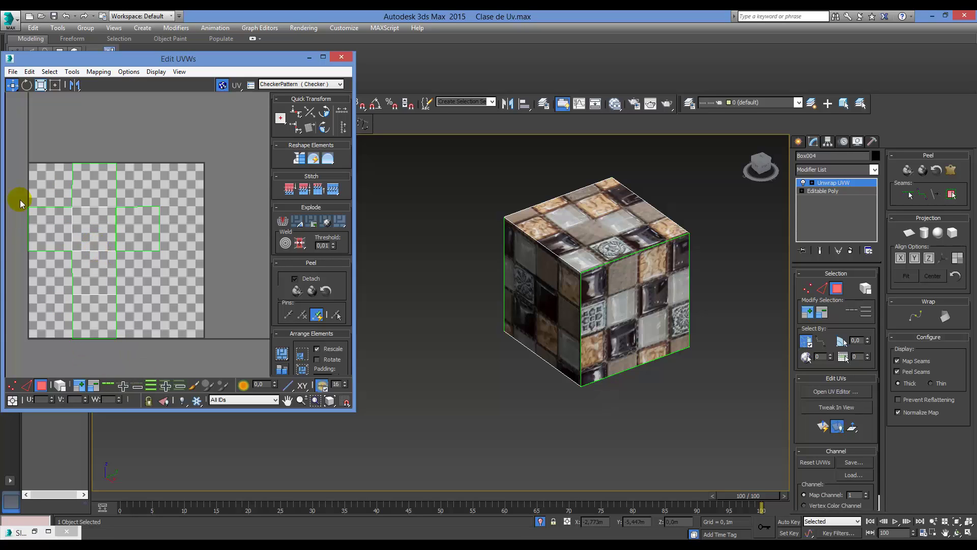
- Render the UVW template of the cross at the default size, inspect the map, and discard it
click(19, 73)
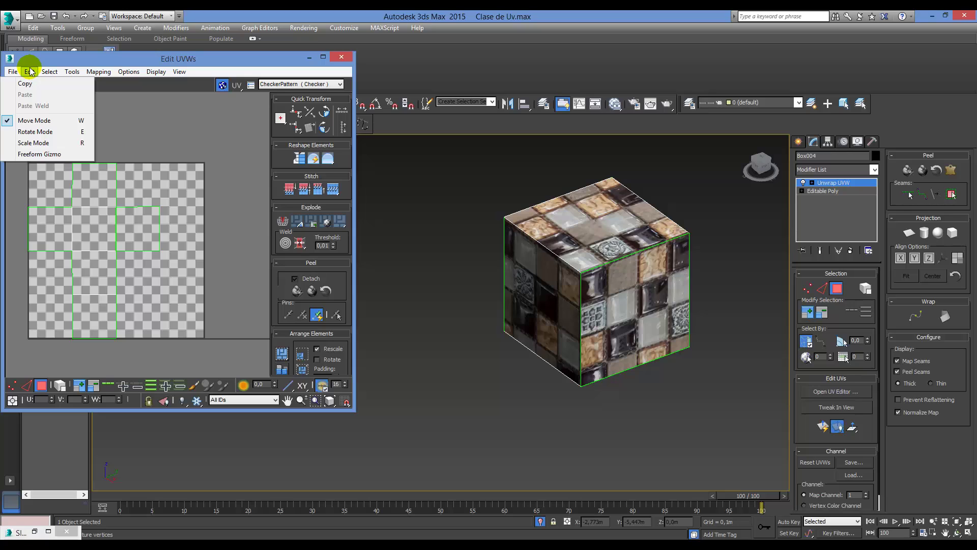
mouse_move(52, 72)
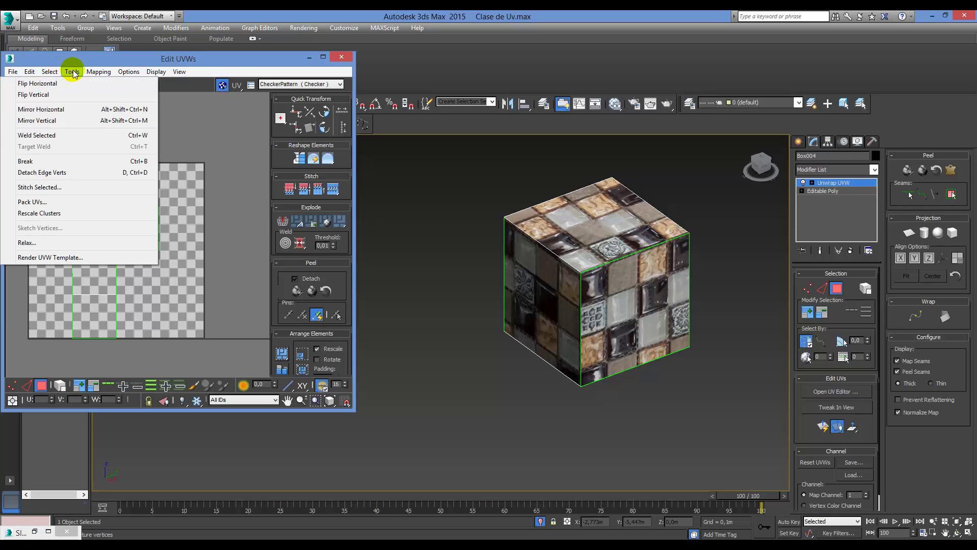
click(71, 258)
drag(54, 87, 501, 170)
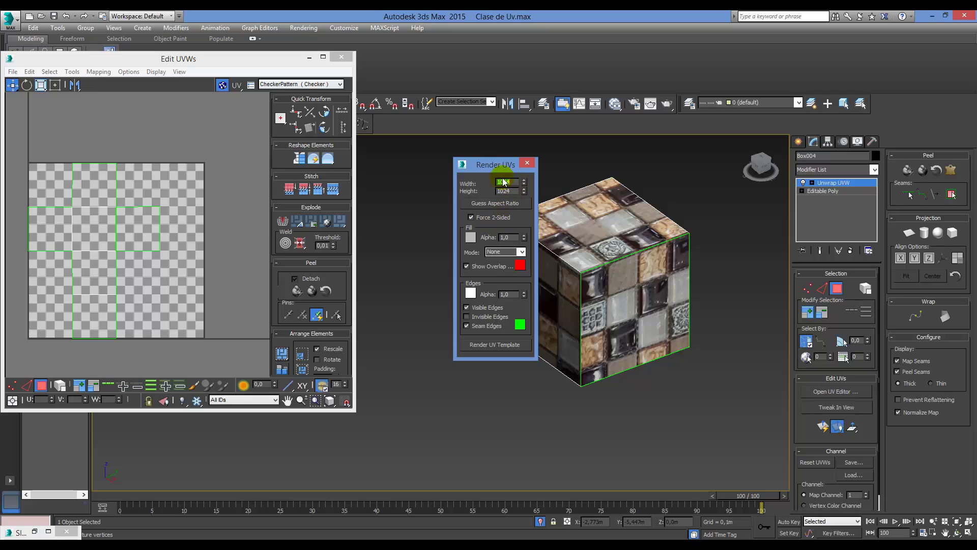
click(498, 346)
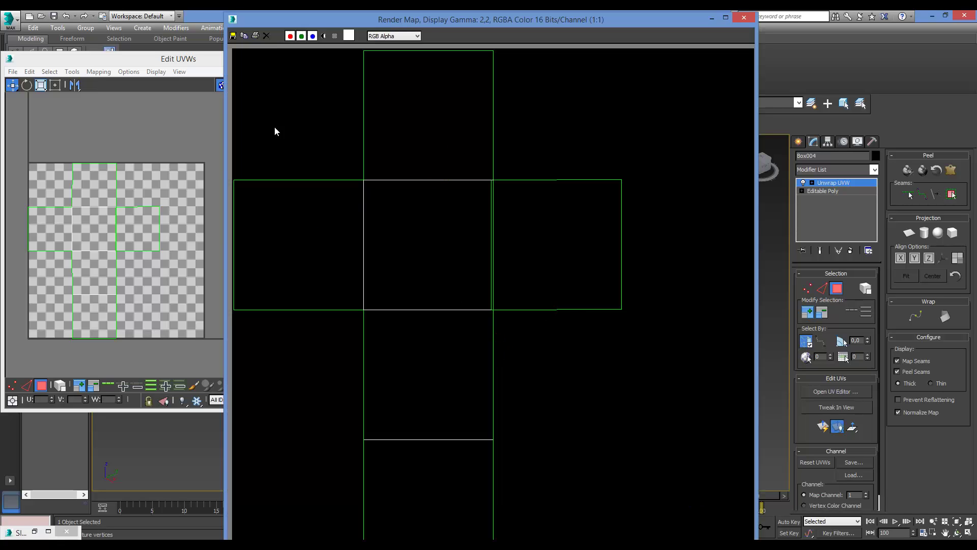
click(201, 59)
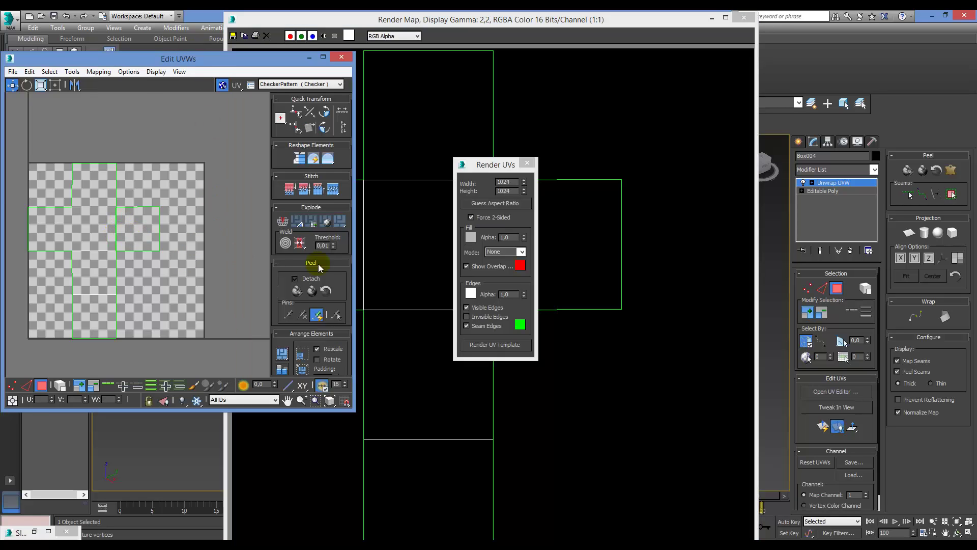
click(527, 162)
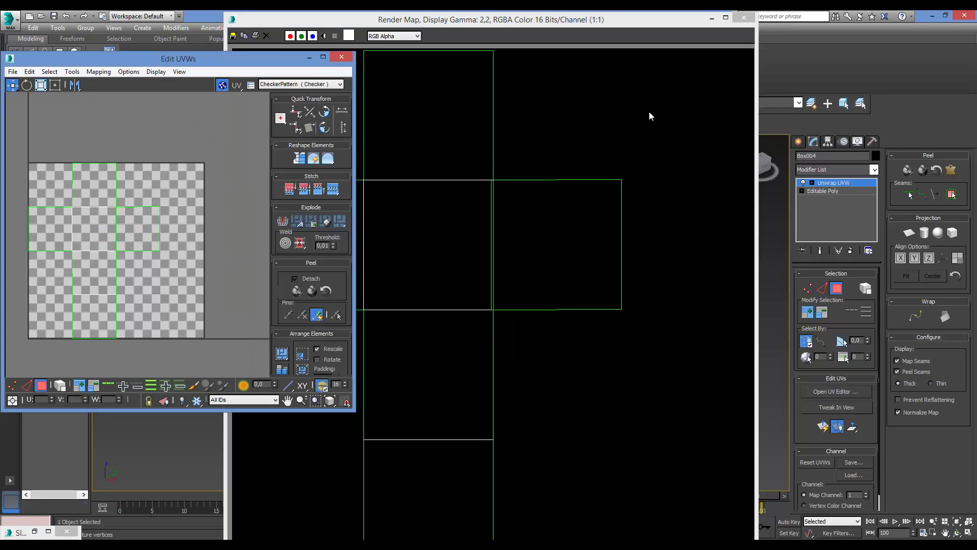
click(752, 18)
- Undo the remaining displacement of the UV cross's right arm and leave no polygon selected
key(ctrl+z)
key(ctrl+z)
key(ctrl+z)
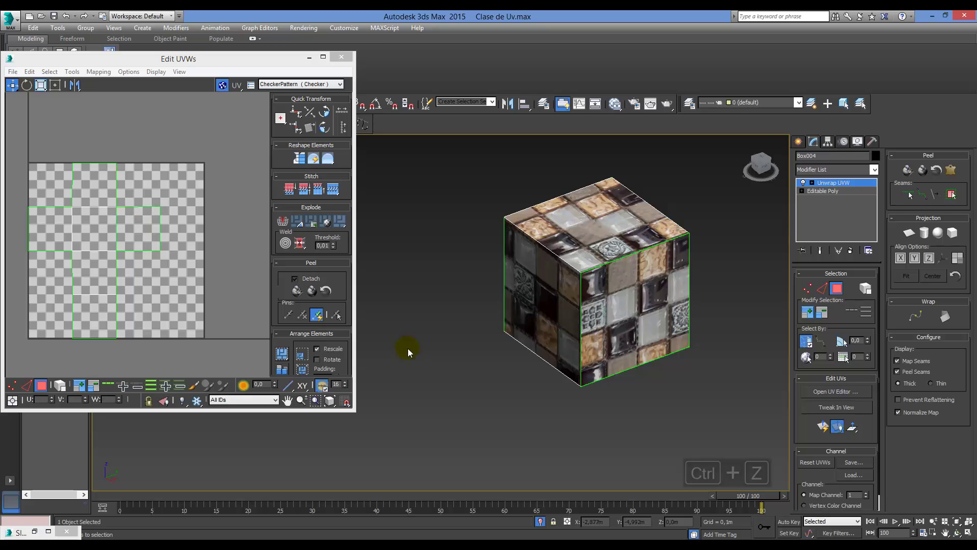
click(166, 278)
key(ctrl+z)
click(161, 249)
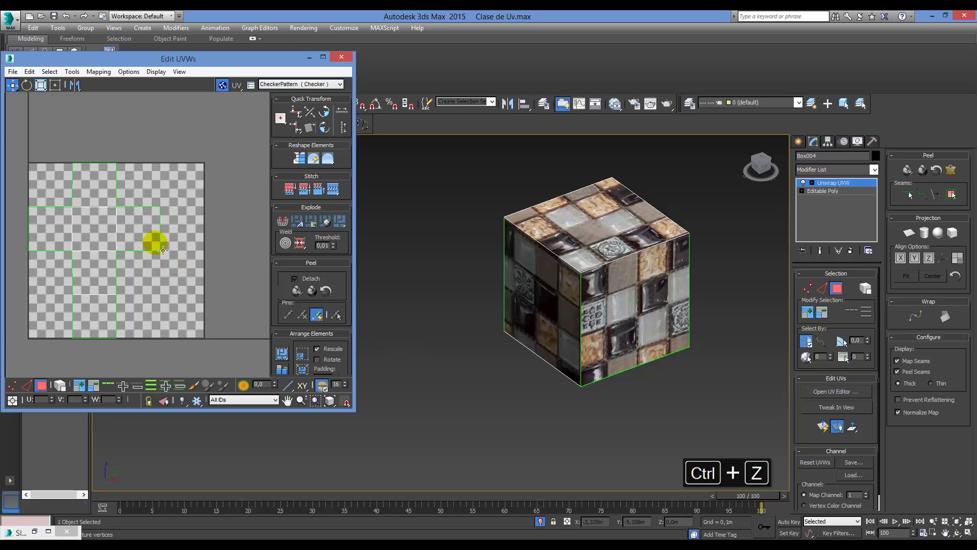
- Render the UVW template of the realigned cross with the default settings
click(66, 73)
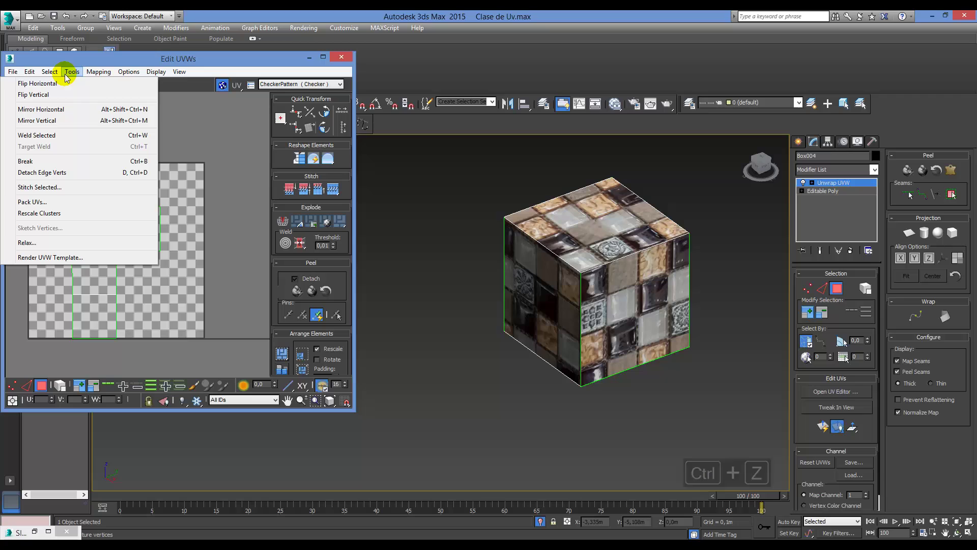
click(50, 257)
click(43, 267)
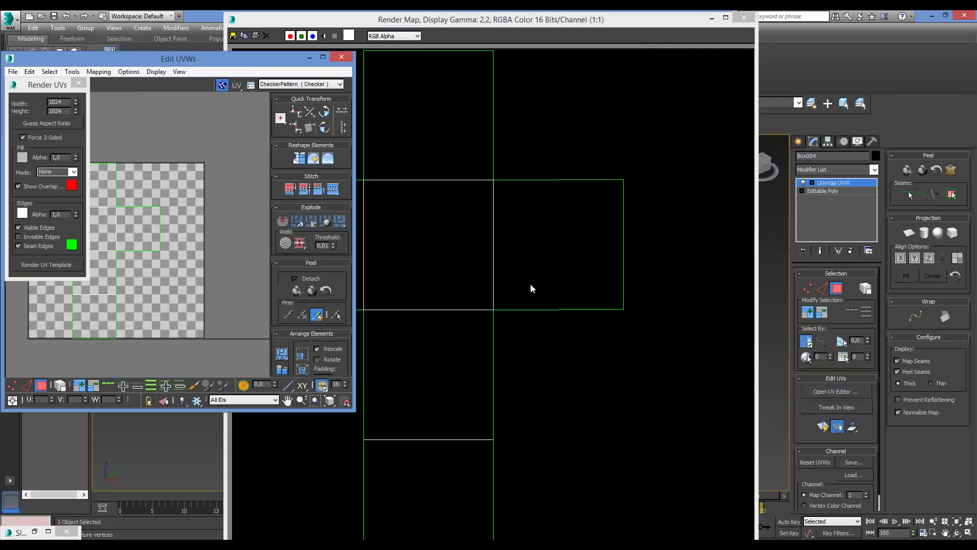
drag(576, 23, 744, 21)
- Save the rendered template to the desktop as a JPEG file named caja, accepting the default image quality settings
click(398, 34)
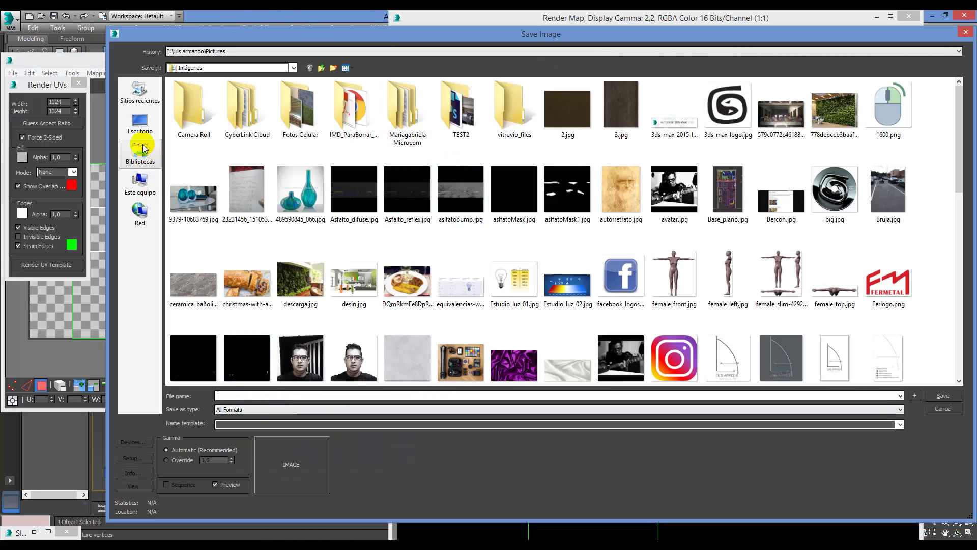
click(140, 122)
click(288, 409)
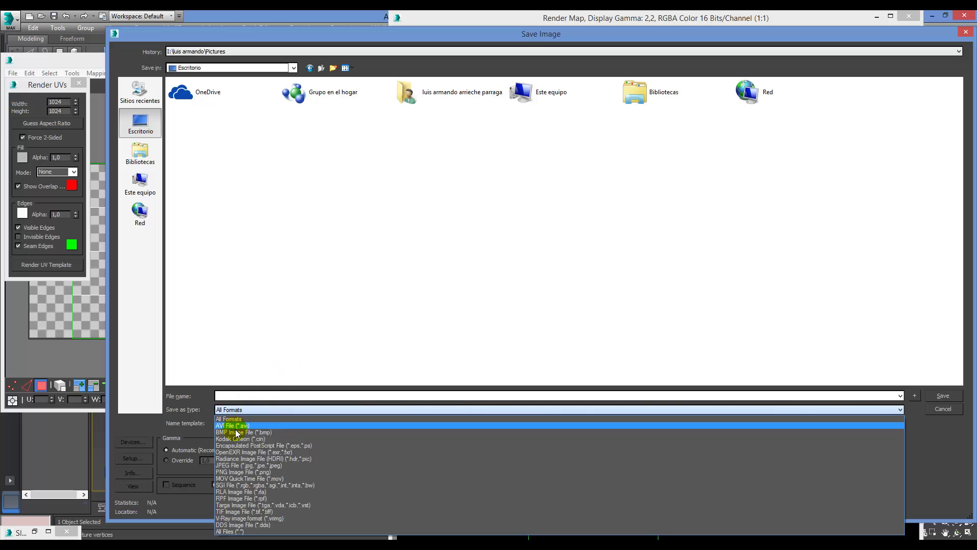
click(241, 466)
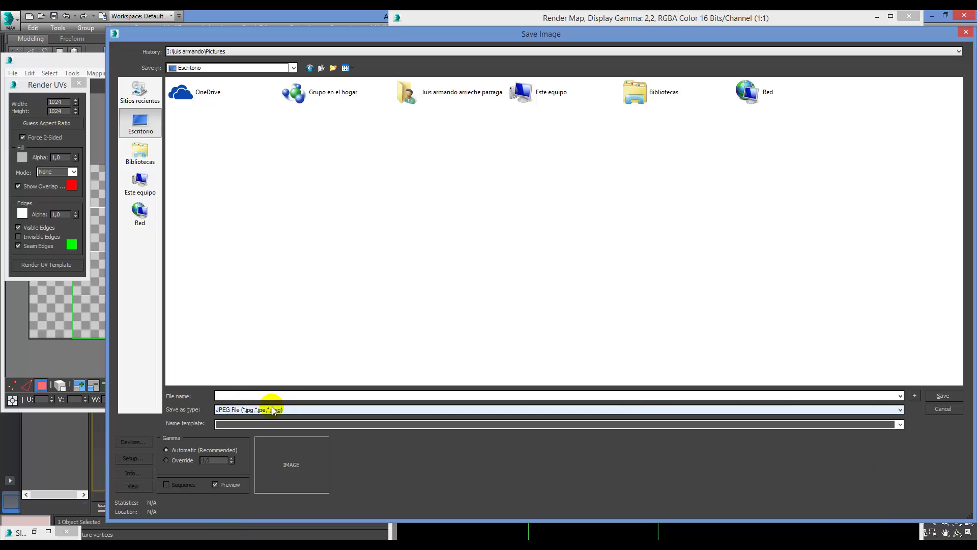
text(caja)
click(947, 399)
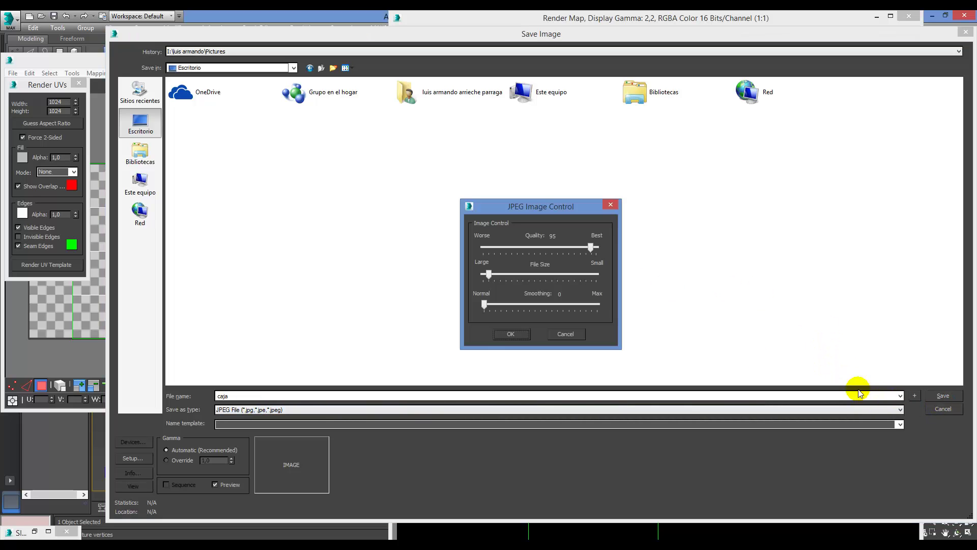
click(510, 334)
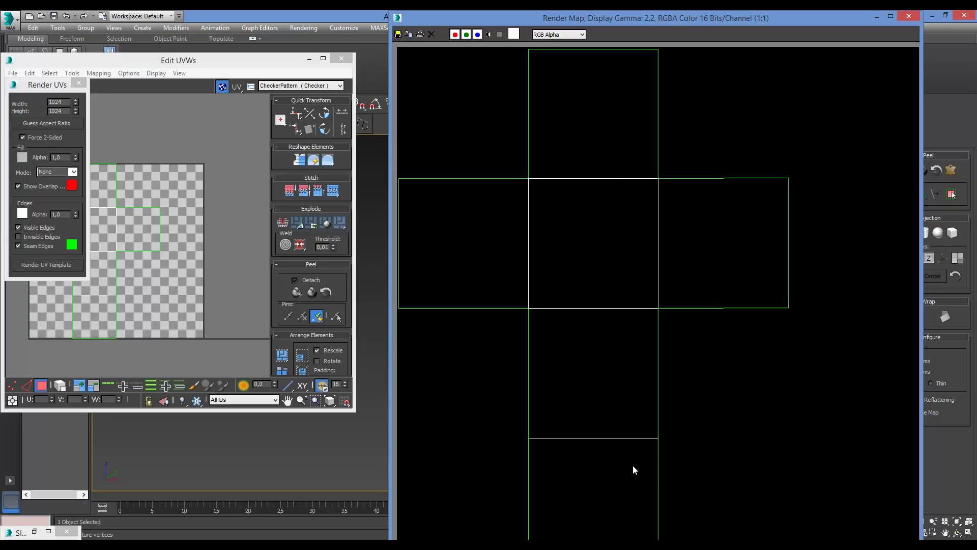
- Minimise the rendered map and the UV editor, and close the template render settings
drag(796, 21, 787, 10)
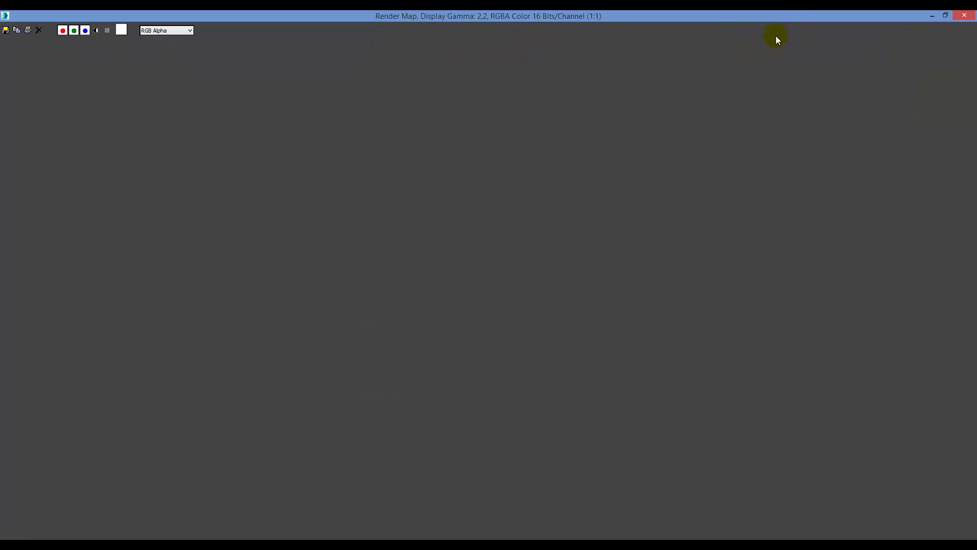
click(936, 16)
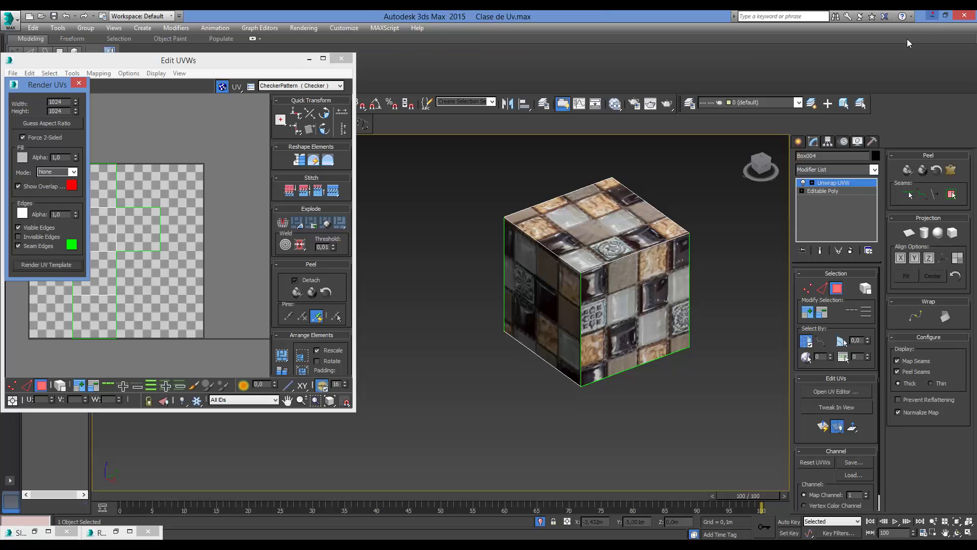
click(78, 83)
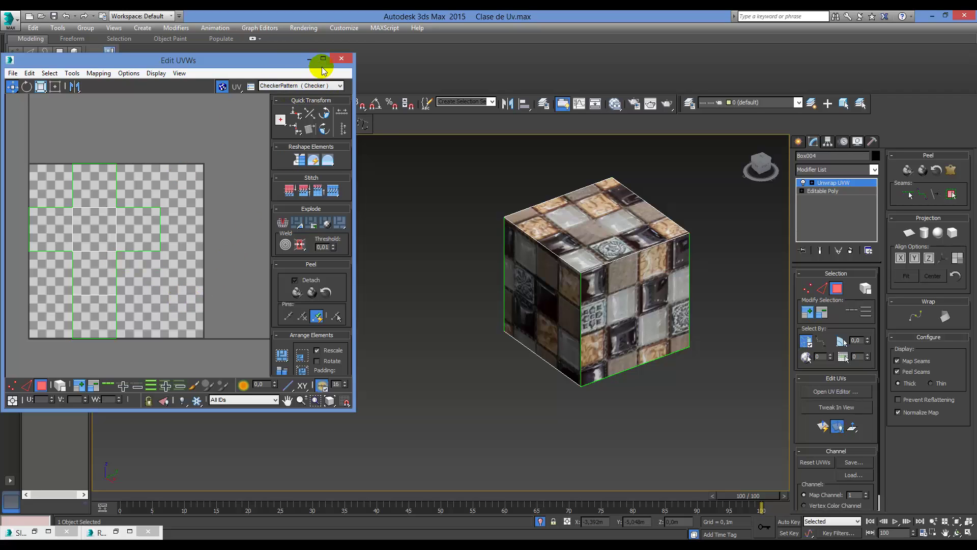
click(309, 59)
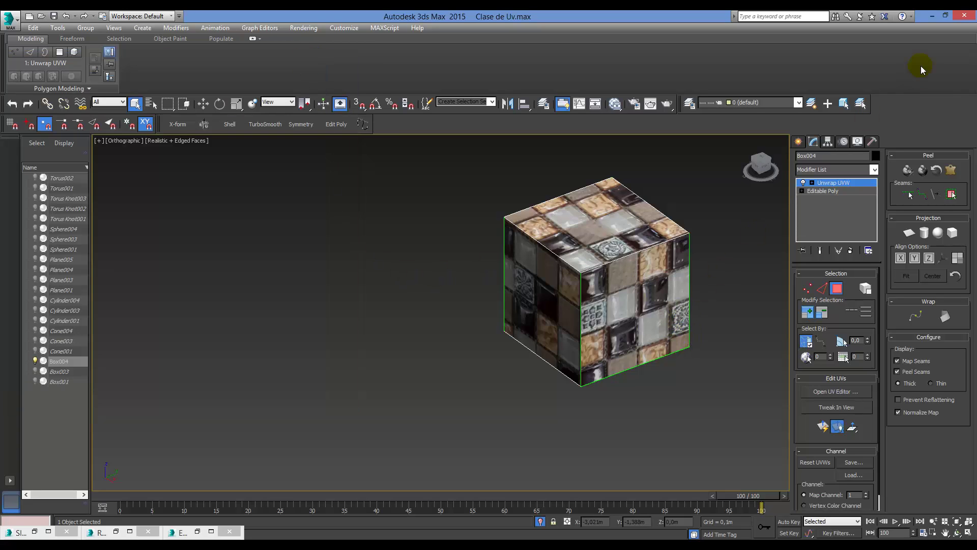
- End the isolation of the mosaic box to bring back the other scene objects
scroll(665, 289, down, 6)
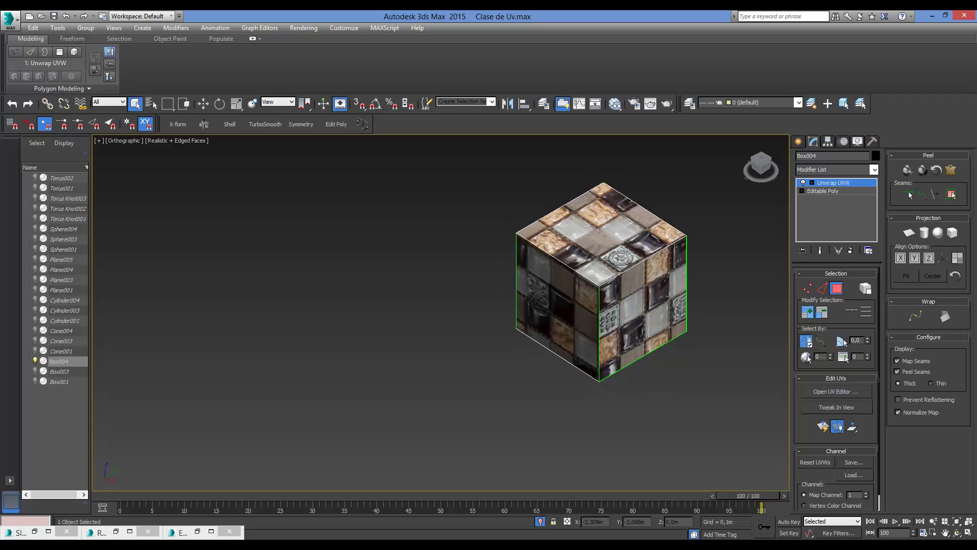
middle_drag(298, 279, 270, 334)
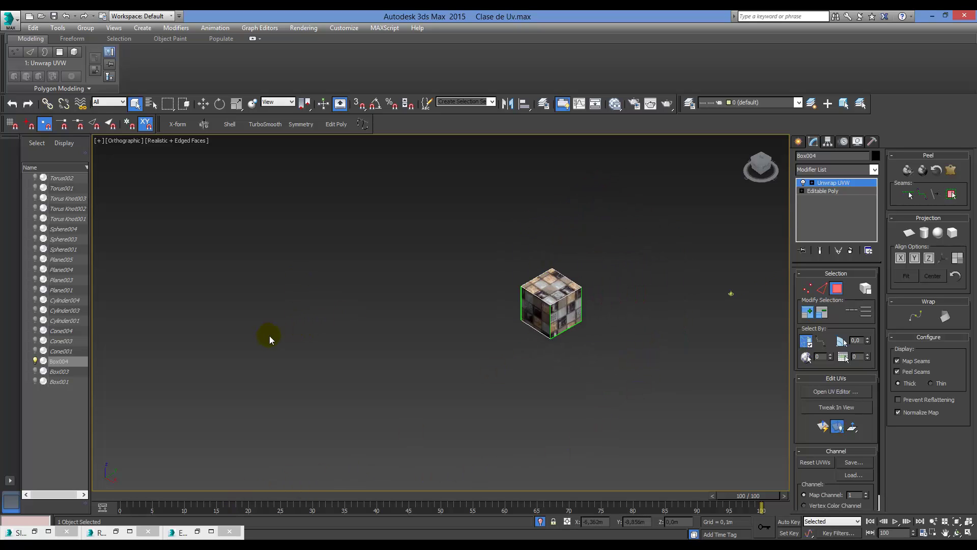
click(540, 522)
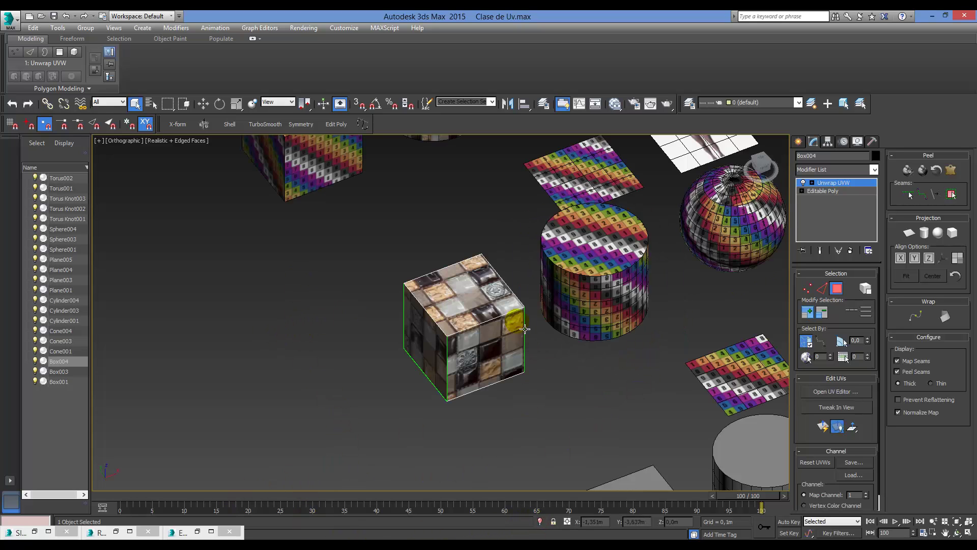
scroll(525, 329, down, 3)
scroll(561, 336, up, 8)
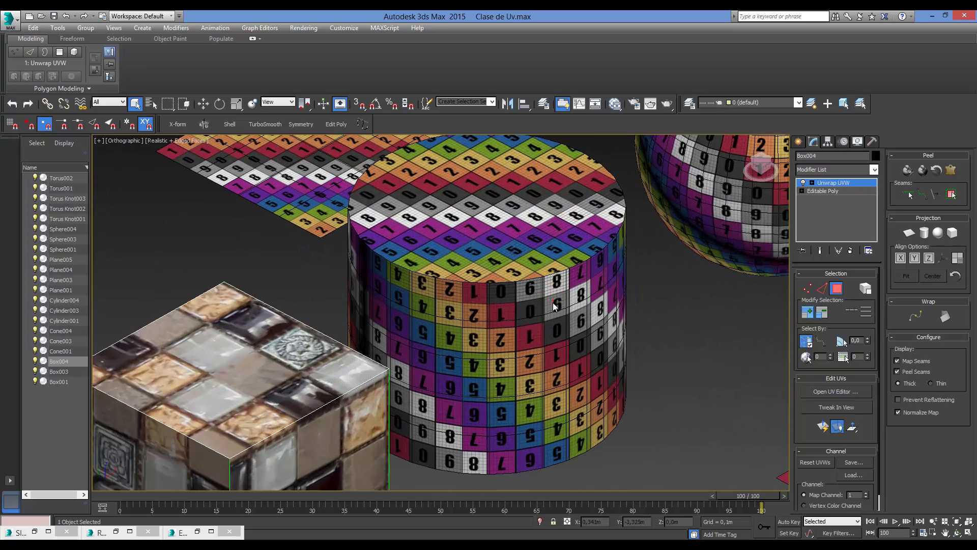
- Leave the box's unwrap editing, select the cylinder with the numbered texture beside it, and isolate that cylinder
key(shift+alt+p)
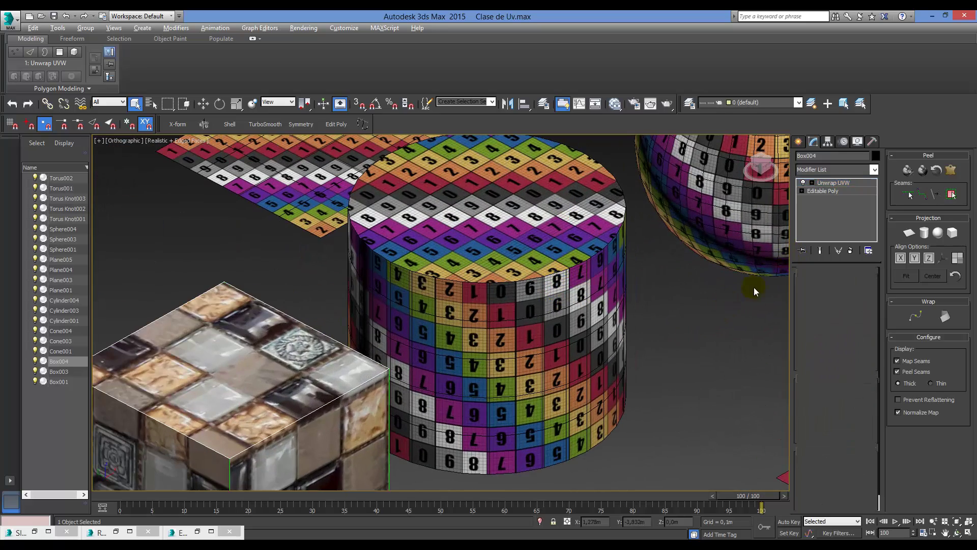
click(572, 289)
alt+middle_drag(581, 295, 580, 388)
key(alt+q)
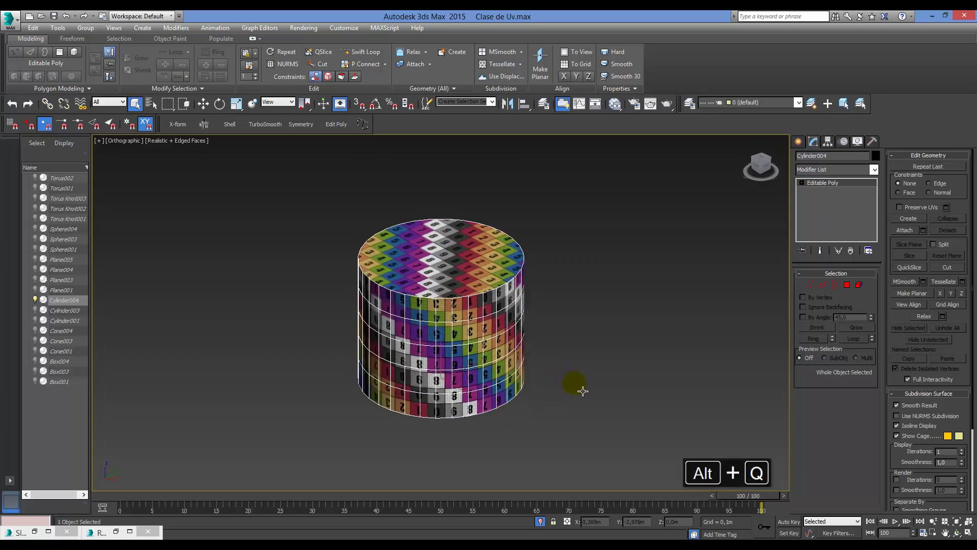
- Examine where the numbered texture meets between the cylinder's cap and side, and apply an Unwrap UVW modifier to the cylinder
scroll(426, 299, up, 6)
alt+middle_drag(426, 299, 427, 290)
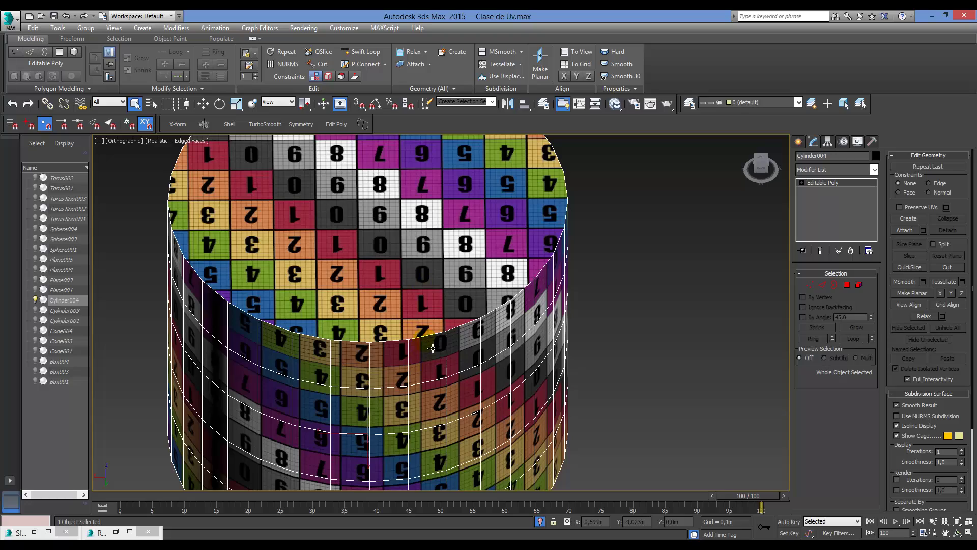
scroll(434, 366, down, 5)
alt+middle_drag(433, 348, 548, 328)
scroll(477, 338, up, 5)
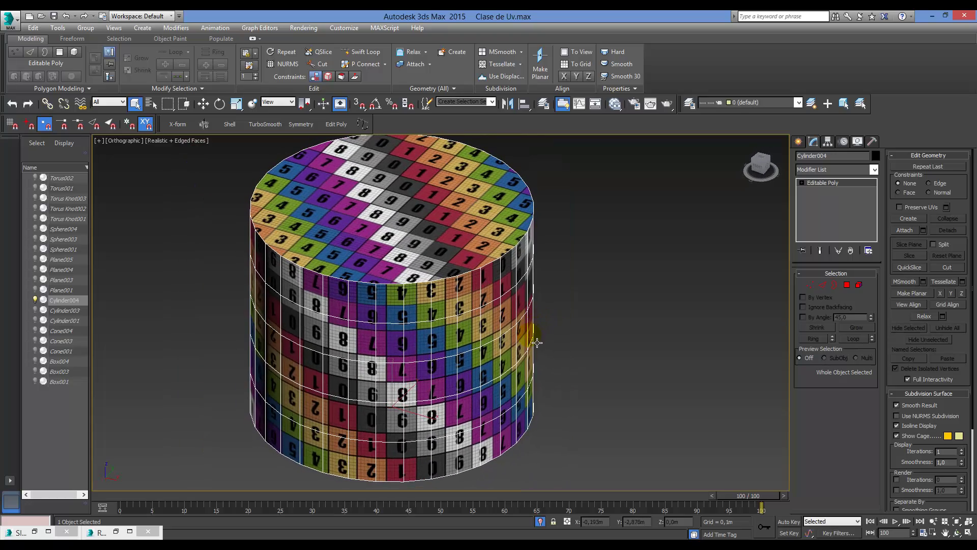
key(shift+alt+g)
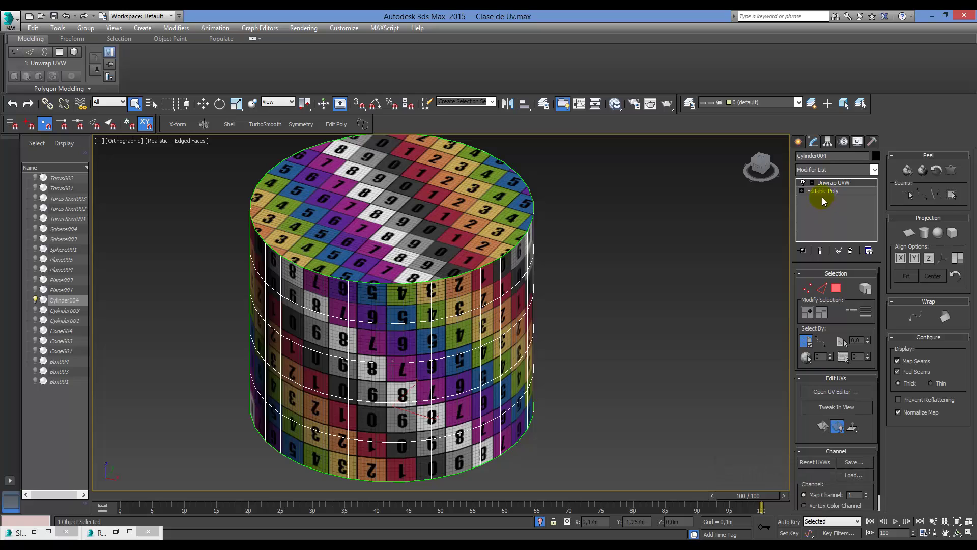
click(849, 171)
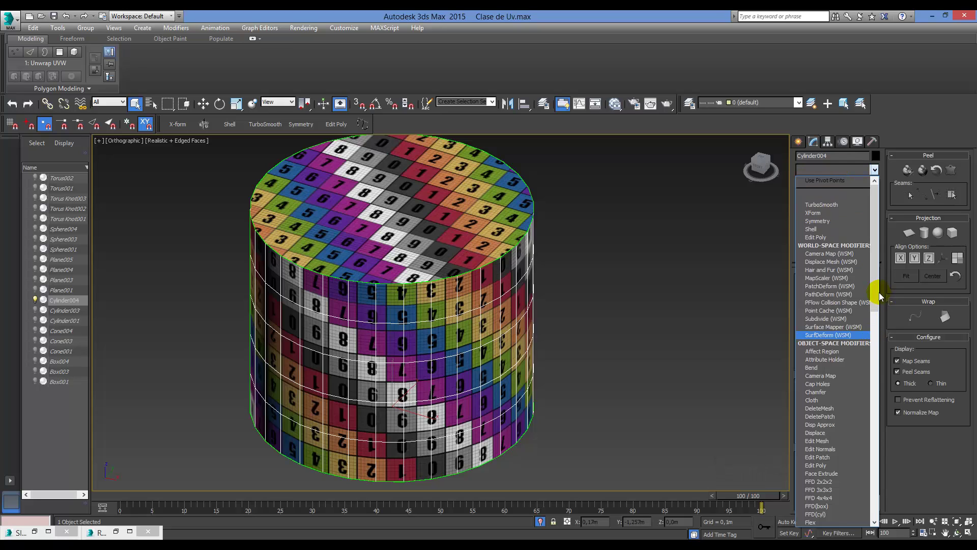
drag(877, 292, 883, 491)
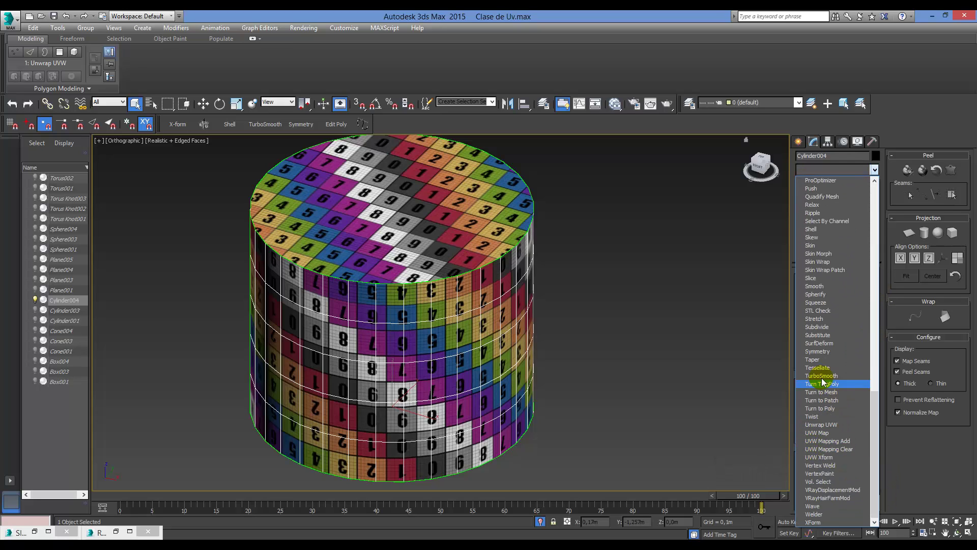
click(826, 433)
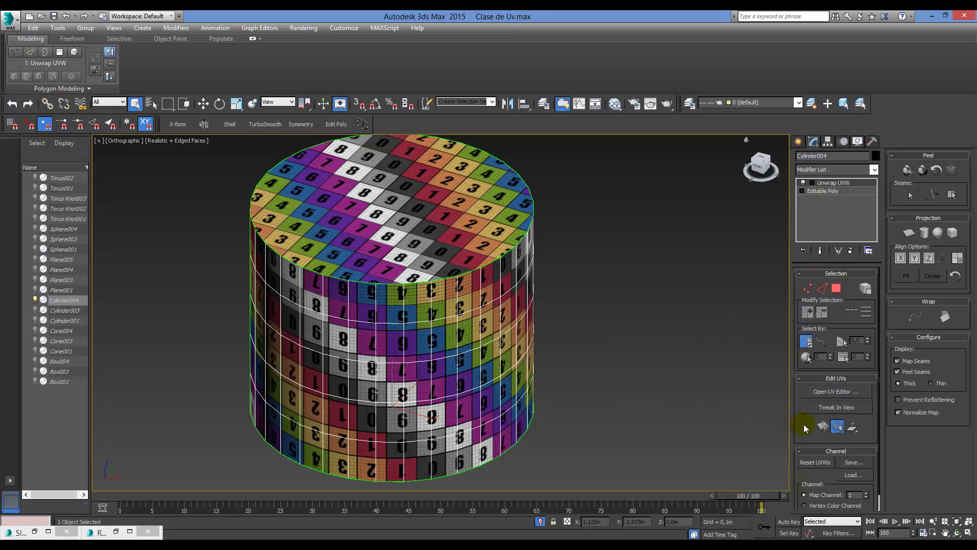
- Examine how the numbered texture runs around the cylinder's side and where it meets the cap and the marked seams
alt+middle_drag(647, 361, 691, 395)
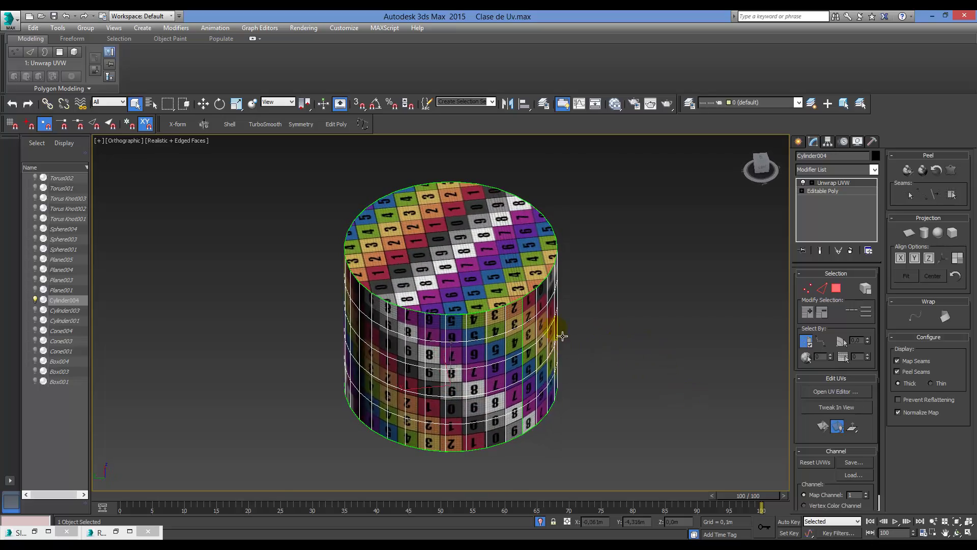
scroll(560, 321, up, 4)
alt+middle_drag(504, 290, 440, 365)
scroll(511, 264, down, 3)
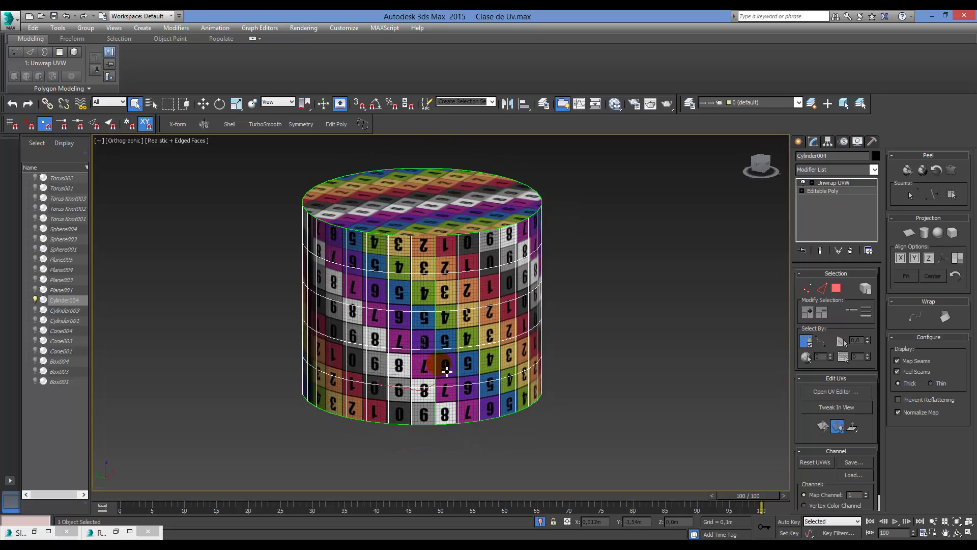
scroll(440, 365, up, 3)
scroll(437, 402, down, 4)
alt+middle_drag(437, 402, 474, 346)
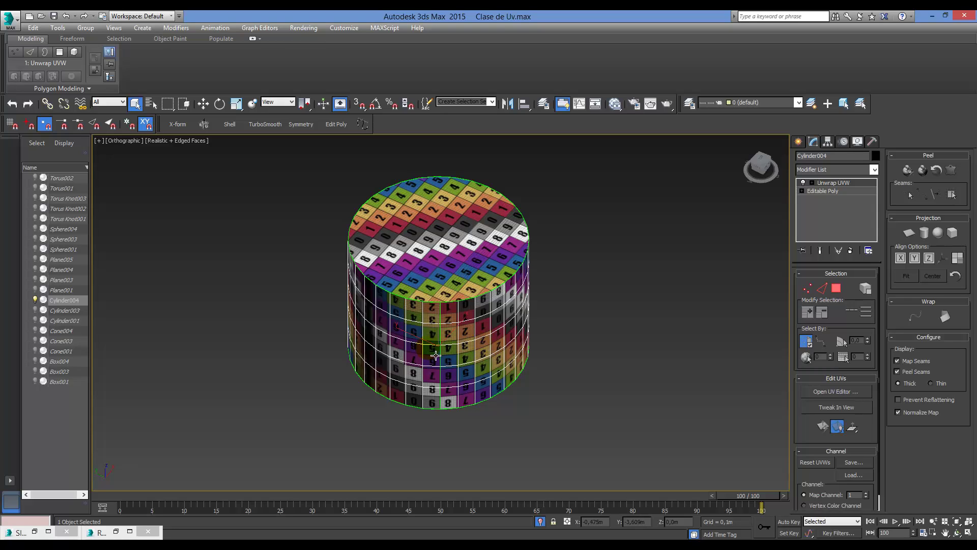
alt+middle_drag(480, 346, 452, 346)
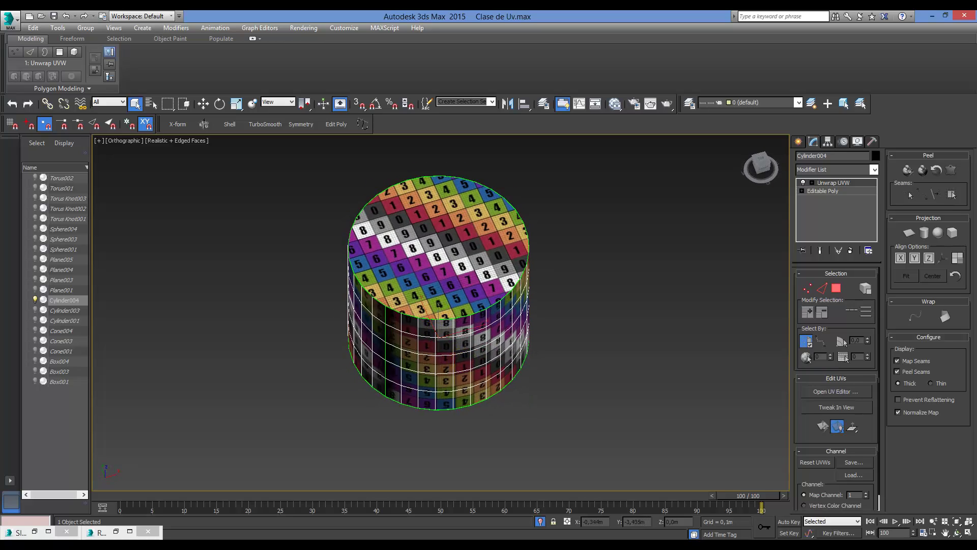
scroll(440, 328, up, 4)
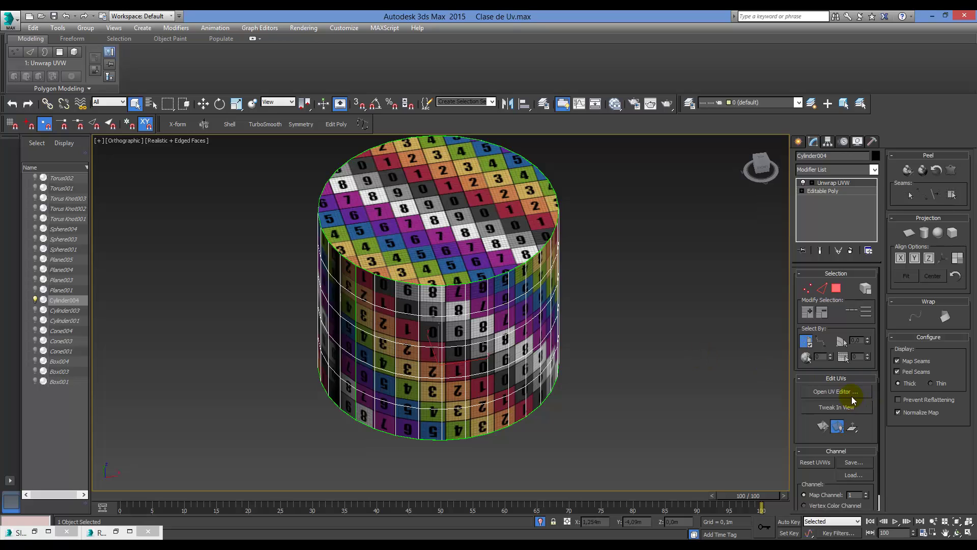
- Open the UV editor for the cylinder and examine its layout of two circular caps and side strip beside the model
click(845, 392)
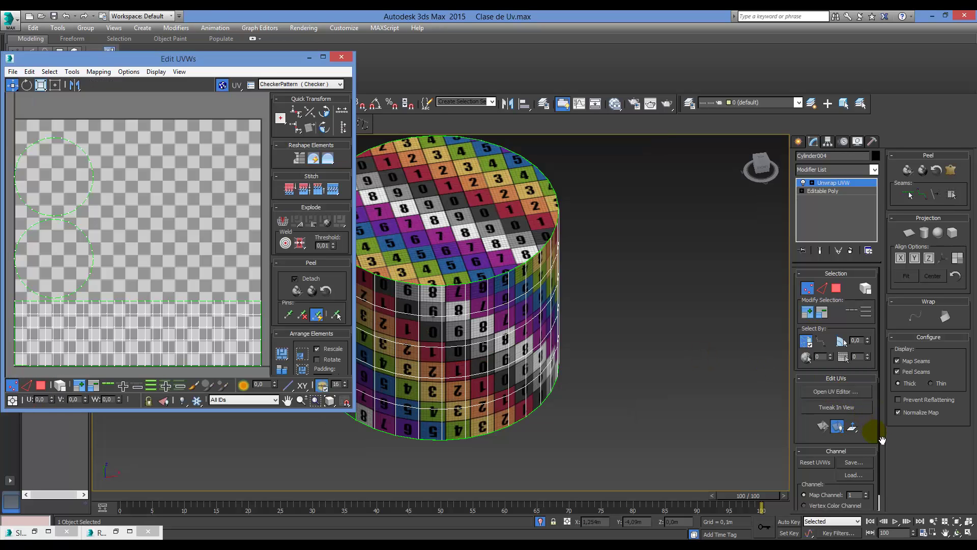
scroll(173, 244, down, 2)
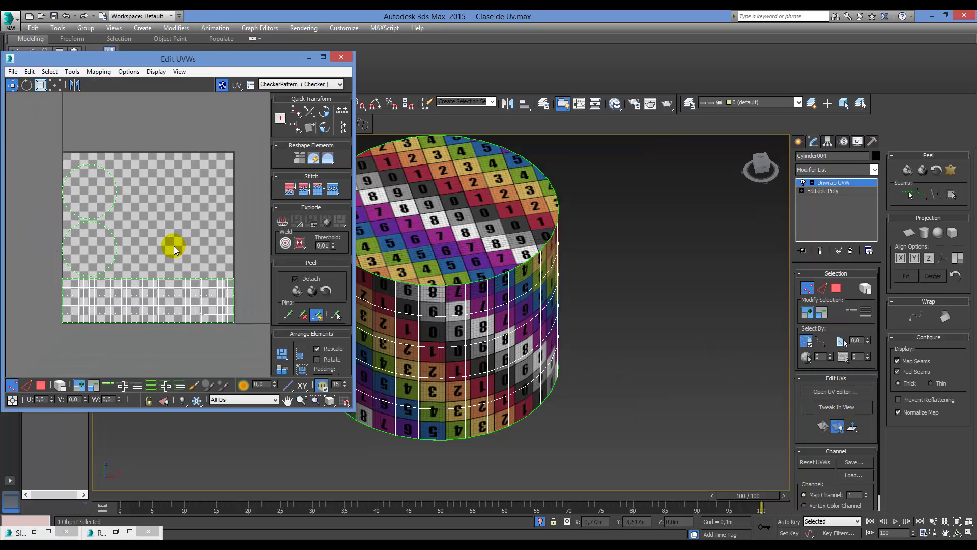
middle_drag(486, 223, 531, 267)
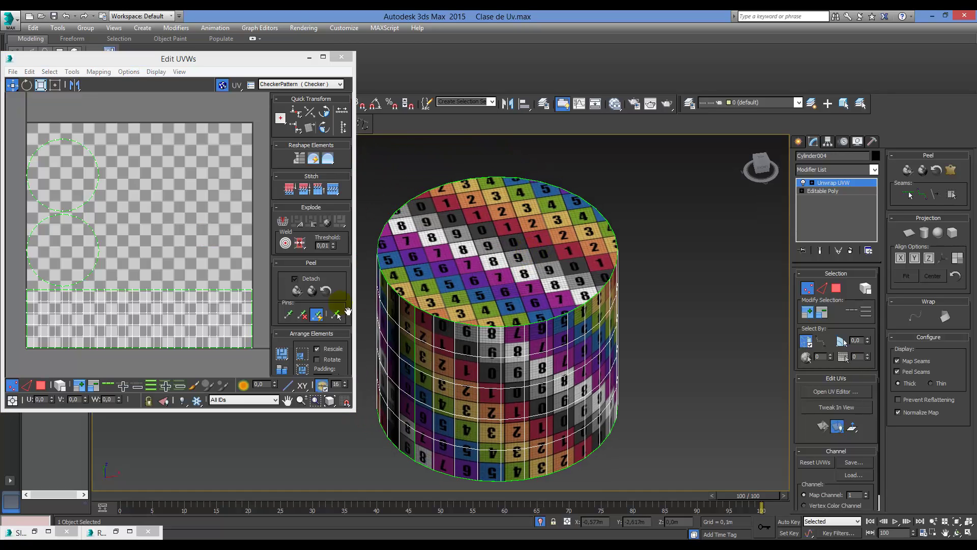
click(184, 255)
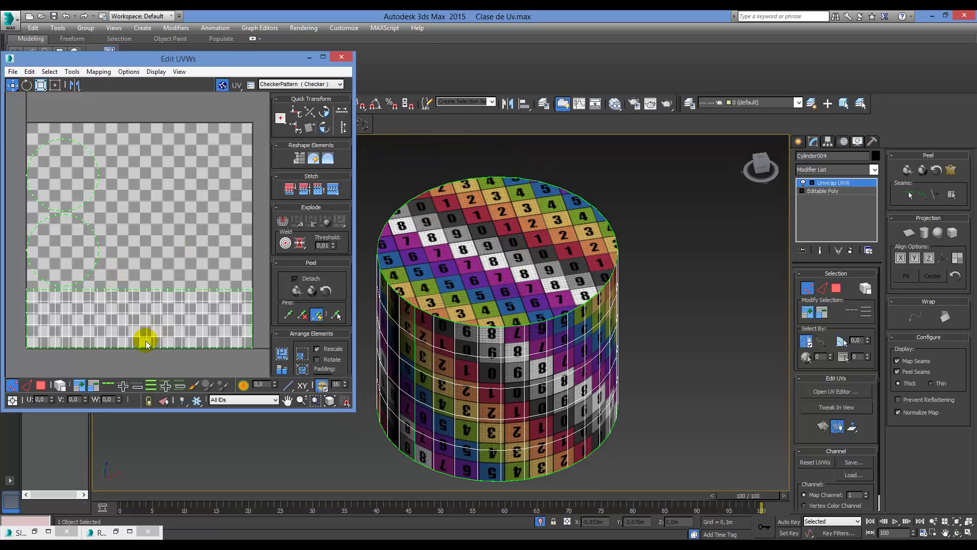
- Switch the UV editor to polygon selection and select all of the cylinder's polygons
click(41, 386)
key(ctrl+a)
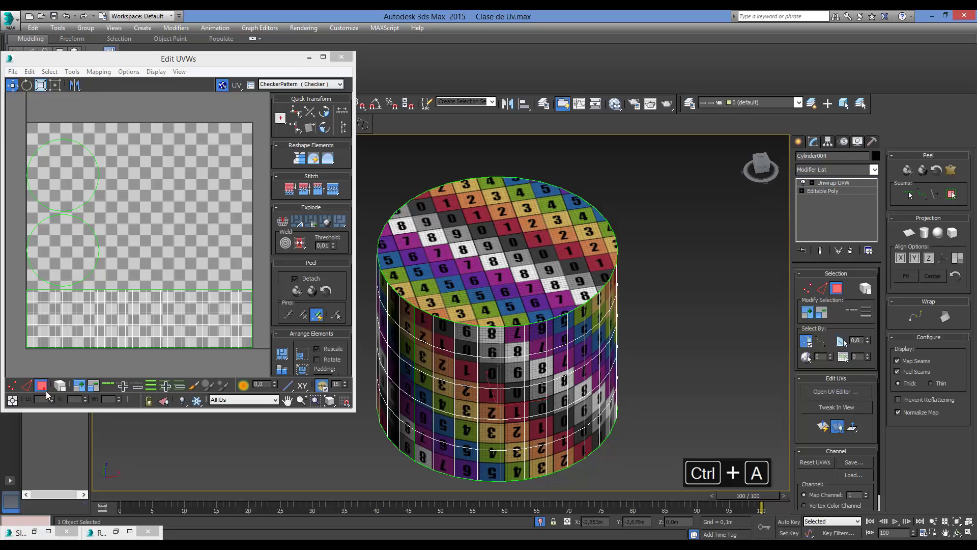
key(ctrl+a)
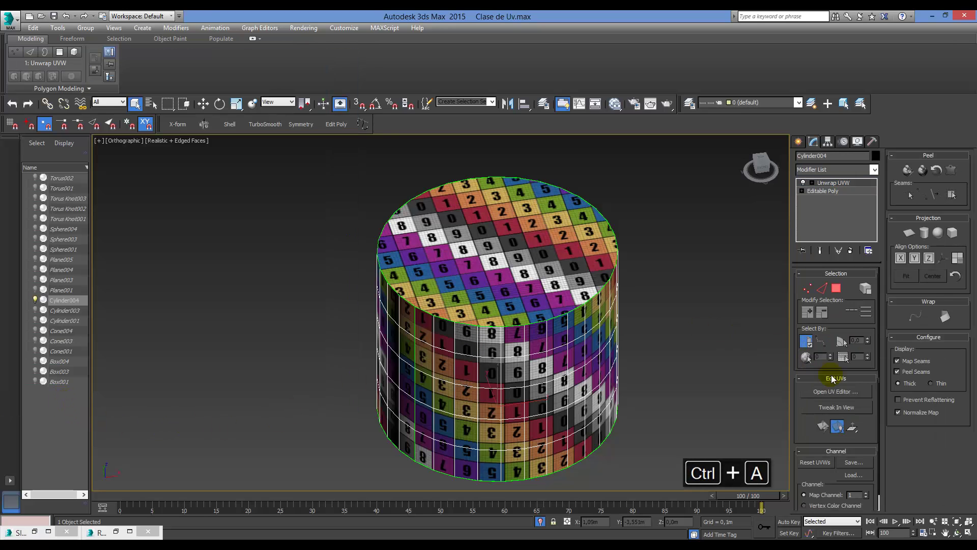
click(835, 391)
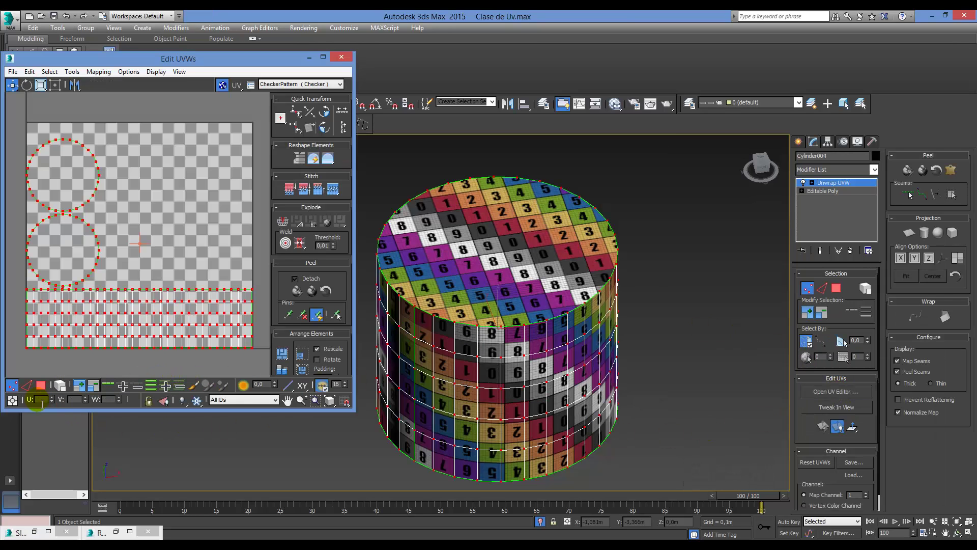
click(41, 386)
key(ctrl+a)
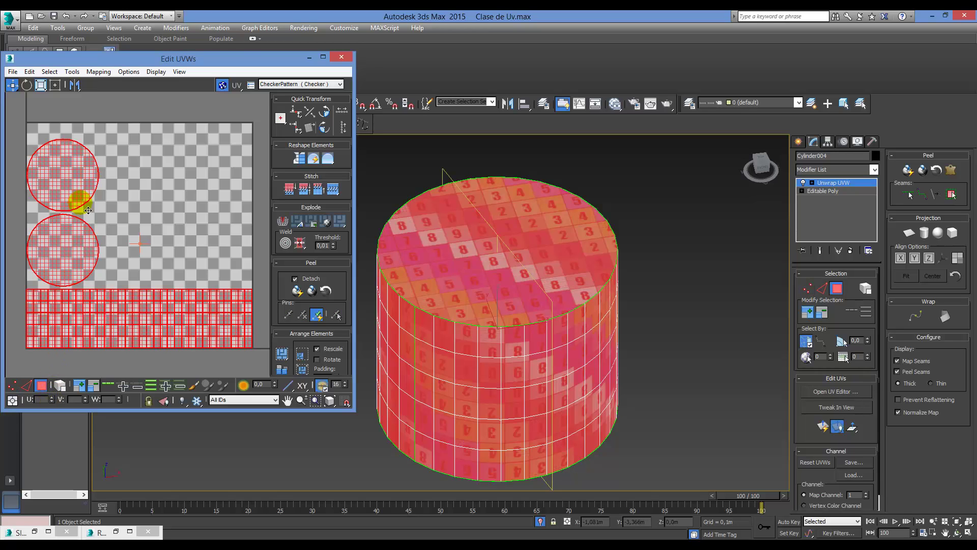
key(ctrl+a)
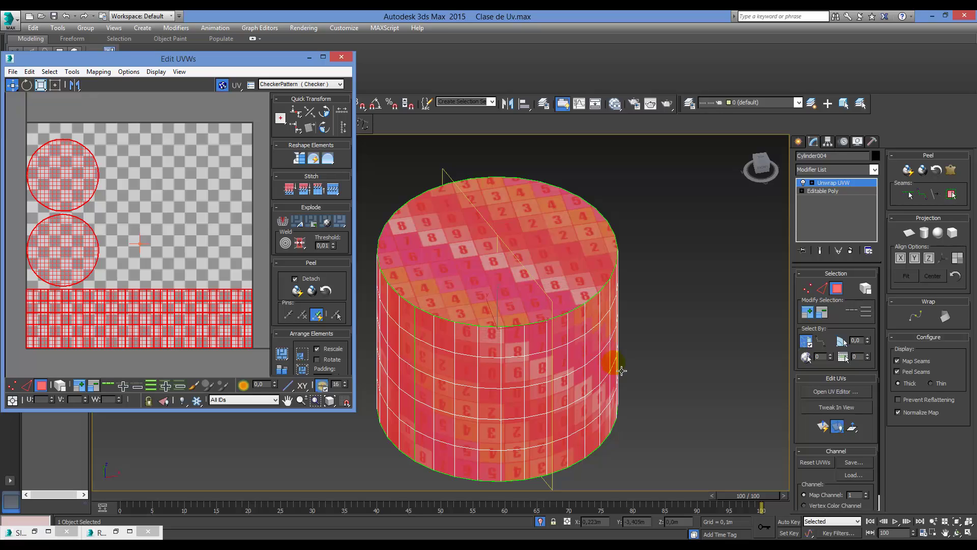
- Clear the polygon selection and select the two circular cap pieces in turn to match them with the model
click(645, 433)
alt+middle_drag(645, 434, 504, 389)
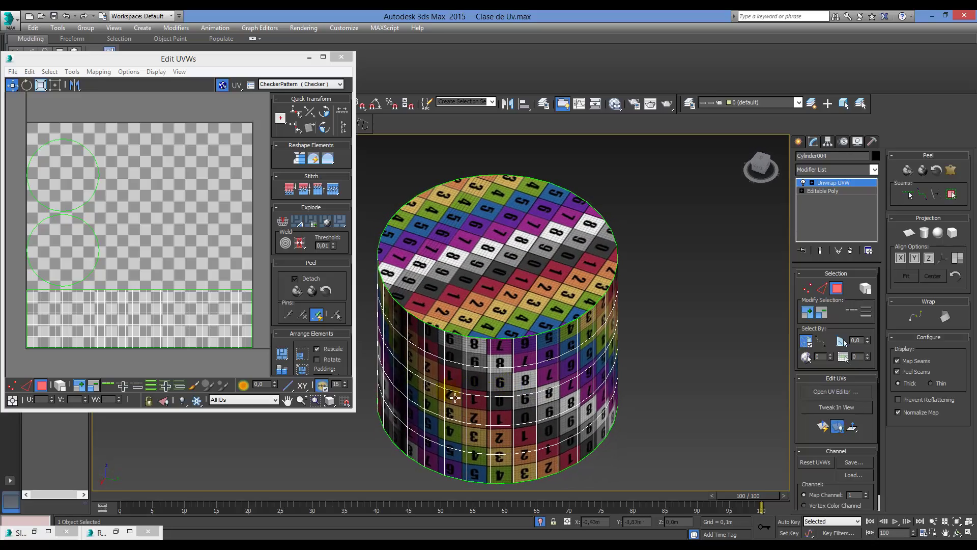
click(78, 241)
click(82, 185)
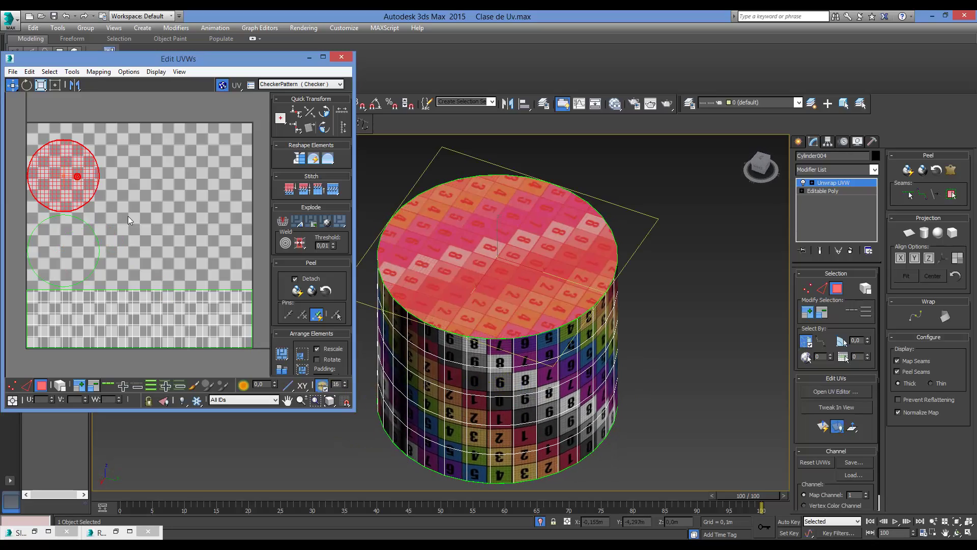
key(ctrl+z)
- Undo the remaining cap selection and collapse the cylinder's Unwrap UVW modifier back to an Editable Poly
alt+middle_drag(593, 388, 667, 386)
click(672, 384)
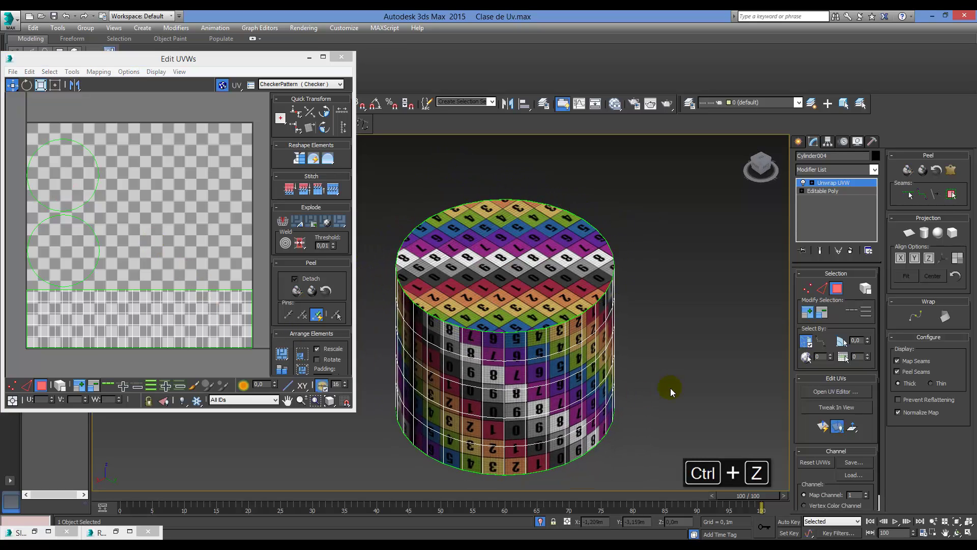
key(ctrl+z)
key(shift+alt+p)
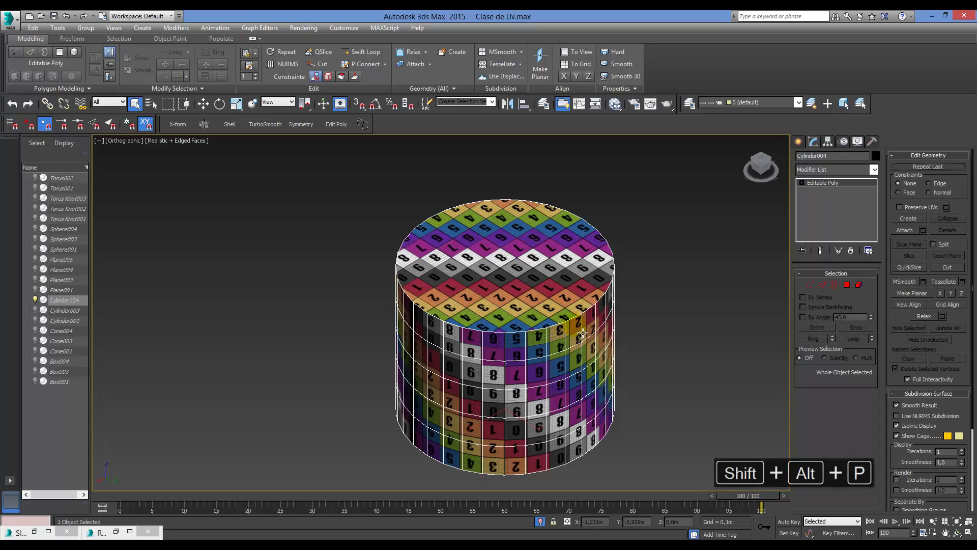
- Minimise the browser and rendered map windows, and assign the mosaic Material #30 to the cylinder through the Slate Material Editor
key(m)
middle_drag(704, 294, 620, 316)
click(504, 443)
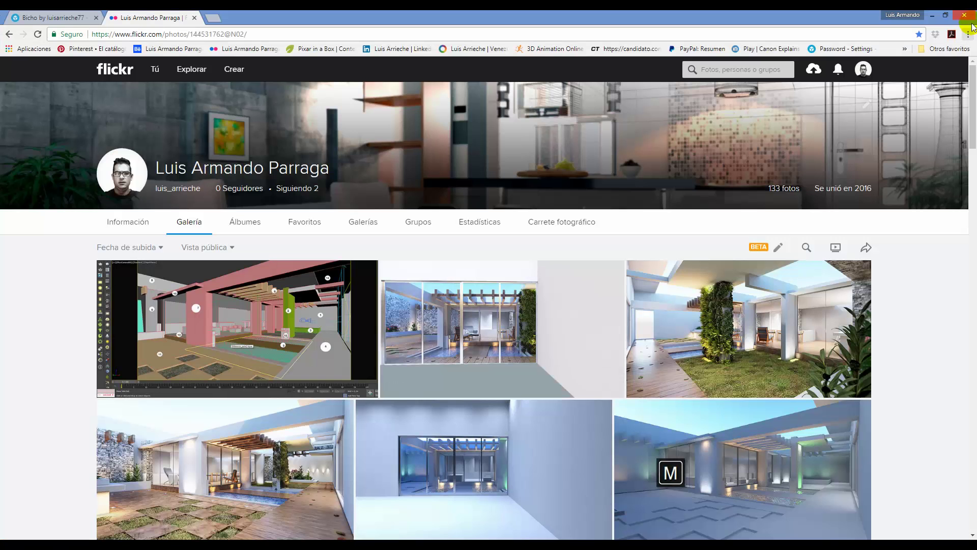
click(932, 15)
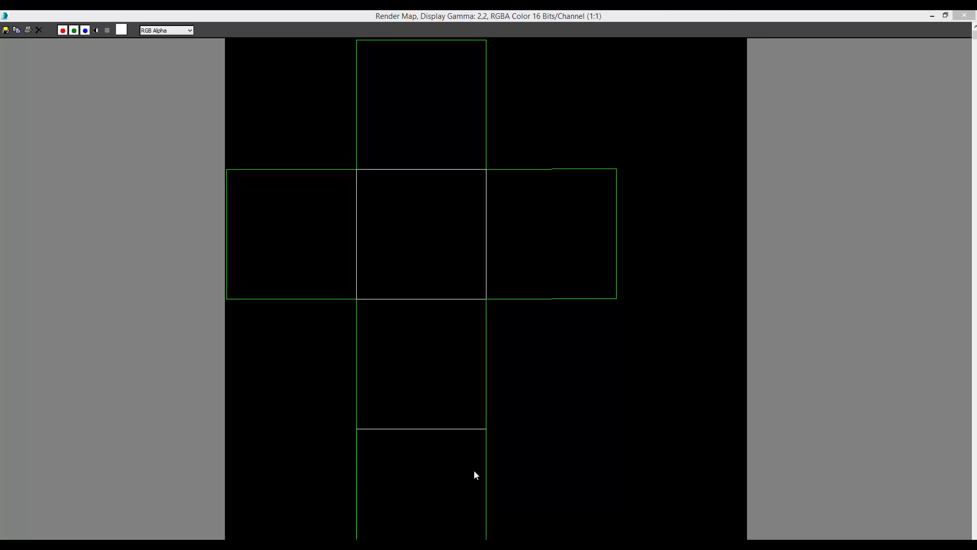
click(927, 19)
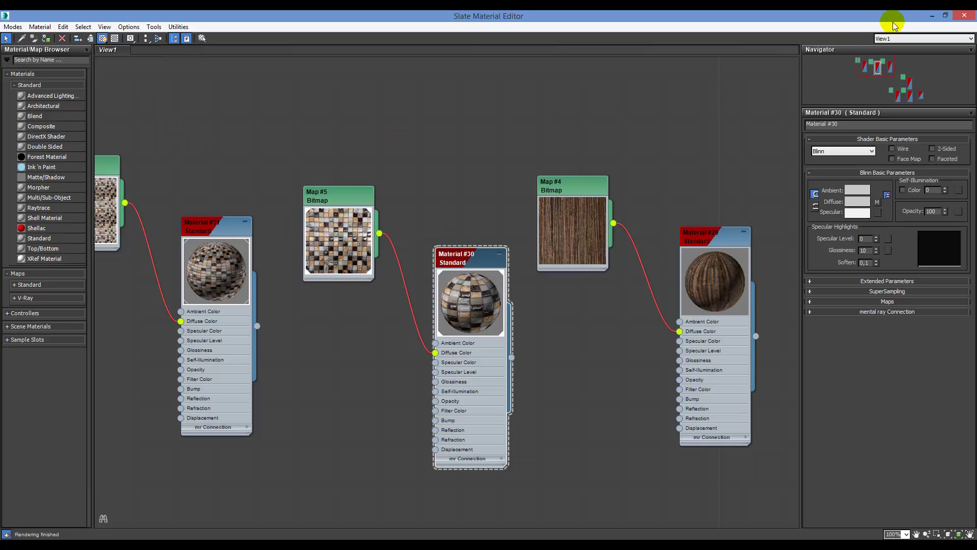
click(932, 16)
- Set the U and V tiling of the mosaic bitmap Map #5 to 2,5 and minimise the material editor
alt+middle_drag(473, 265, 428, 339)
alt+middle_drag(500, 348, 508, 327)
key(m)
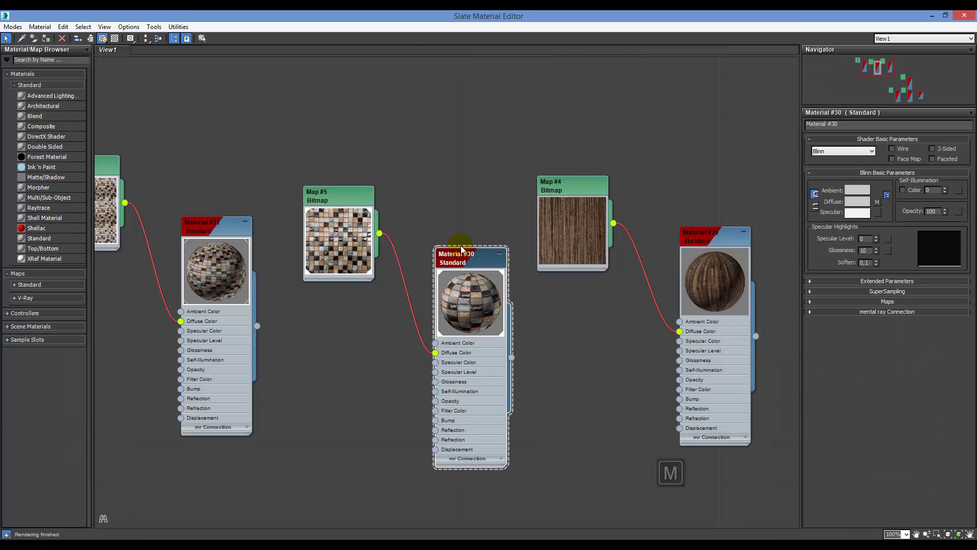
click(346, 194)
double_click(345, 200)
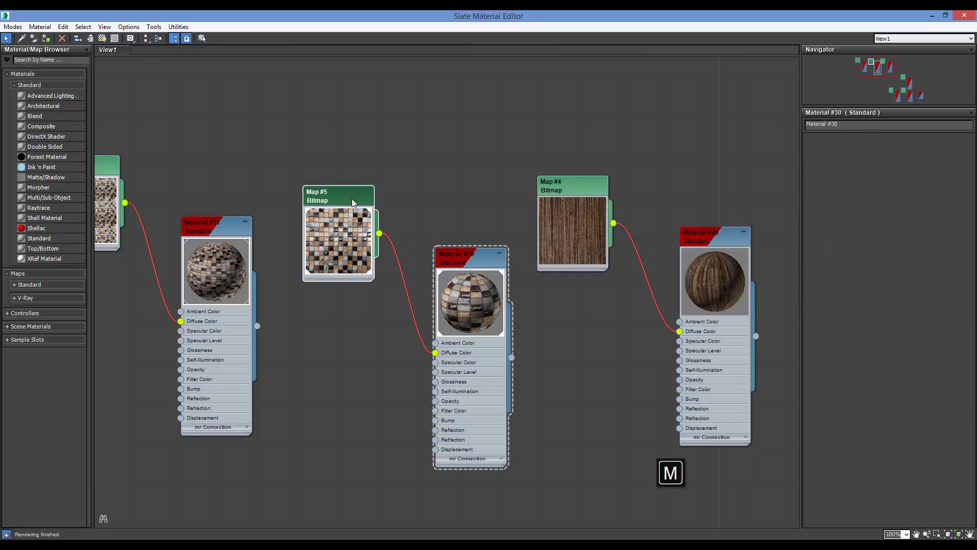
click(880, 188)
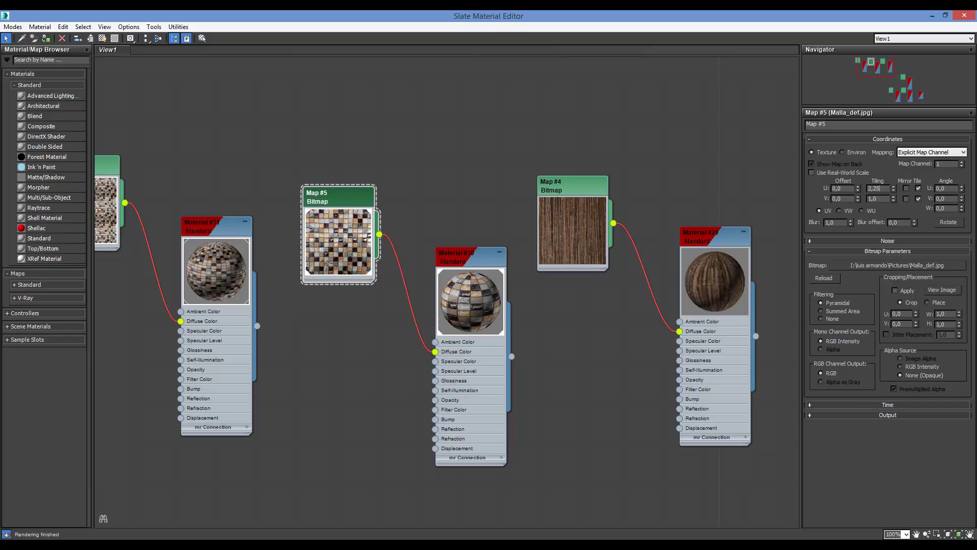
key(Down)
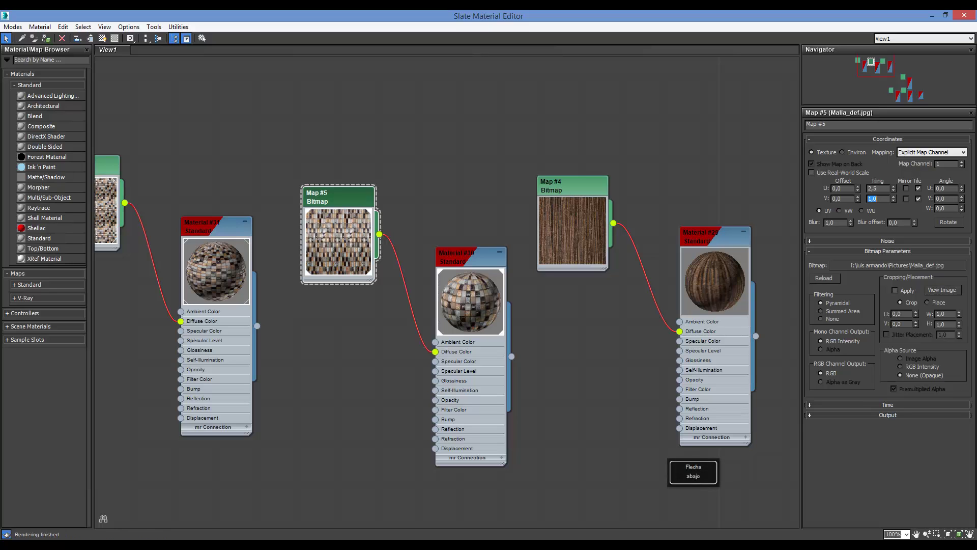
key(Return)
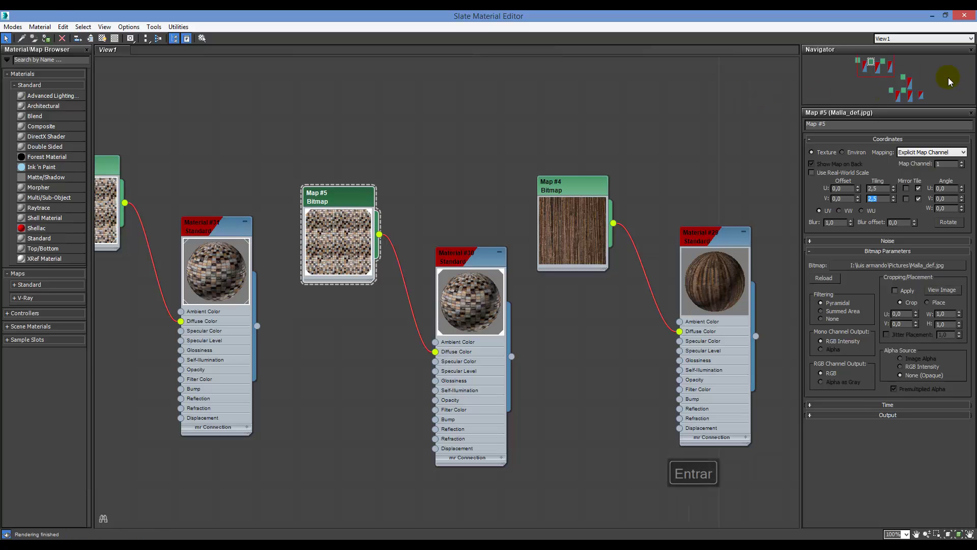
click(932, 16)
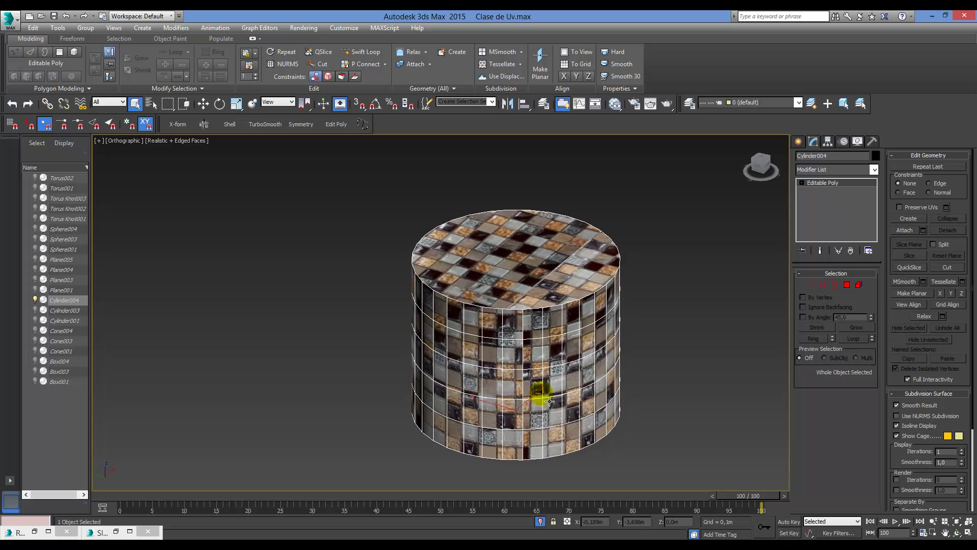
- Apply an Unwrap UVW modifier to the mosaic cylinder and examine the seams along its side and around both caps
scroll(526, 400, up, 5)
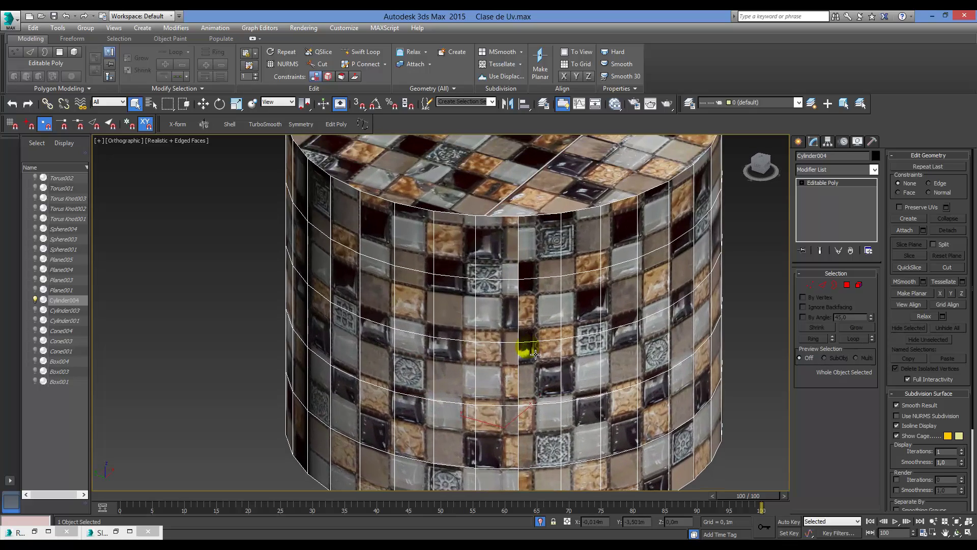
key(alt+shift+g)
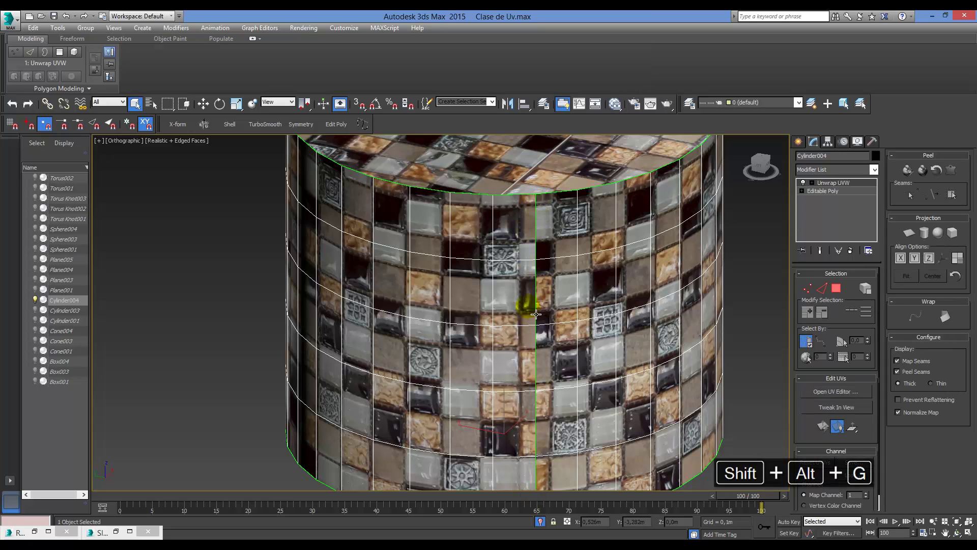
scroll(536, 314, down, 3)
alt+middle_drag(536, 314, 527, 382)
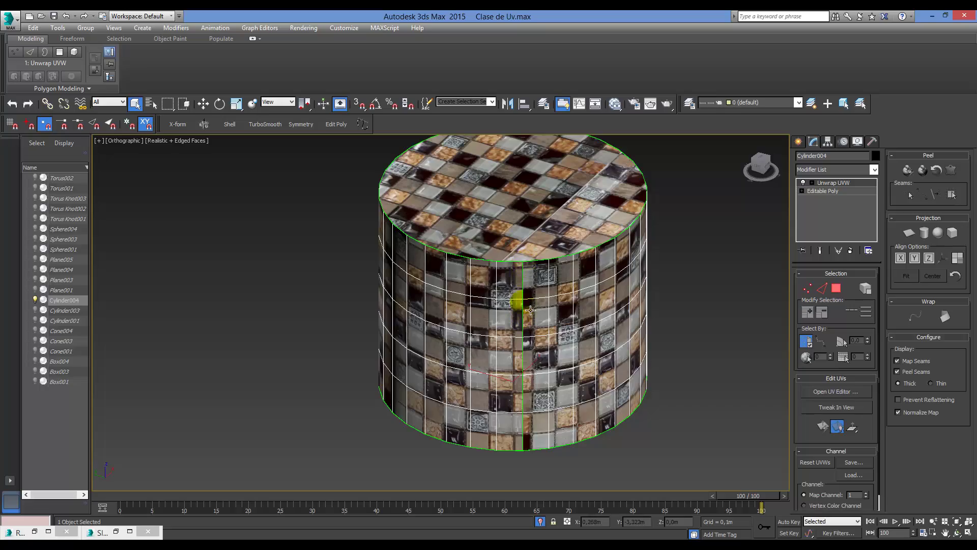
alt+middle_drag(520, 312, 524, 280)
alt+middle_drag(522, 314, 542, 242)
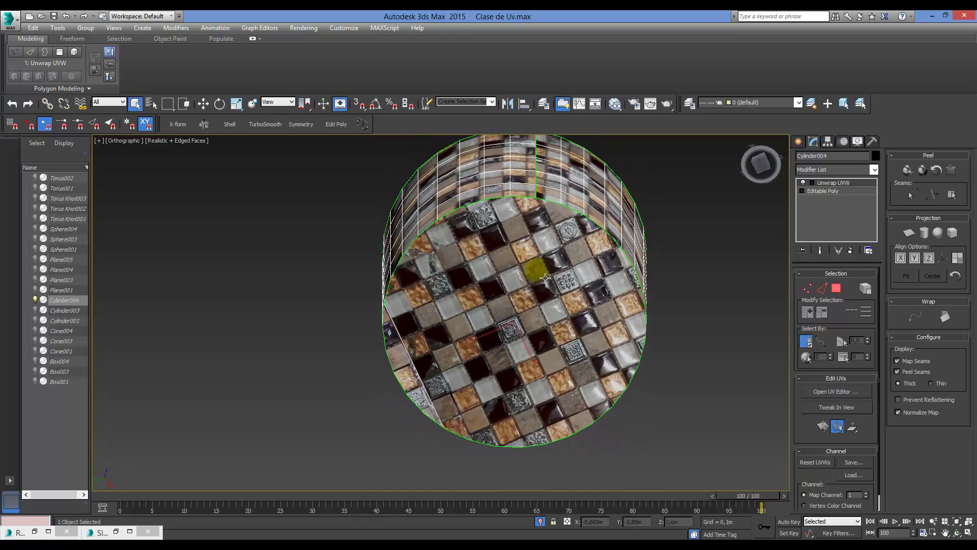
alt+middle_drag(545, 277, 502, 361)
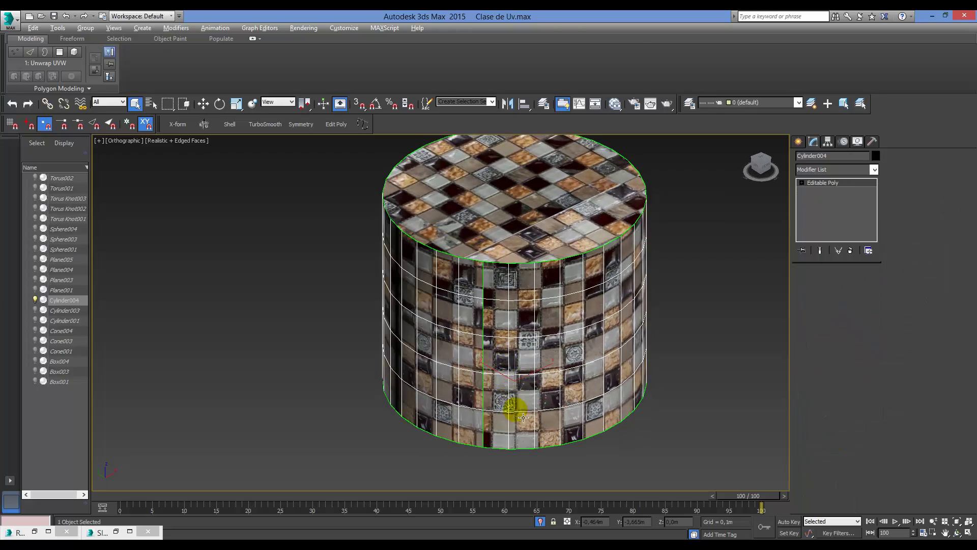
- Collapse the mosaic cylinder to an Editable Poly and end its isolation to bring back the other scene objects
key(shift+alt+p)
scroll(580, 343, down, 3)
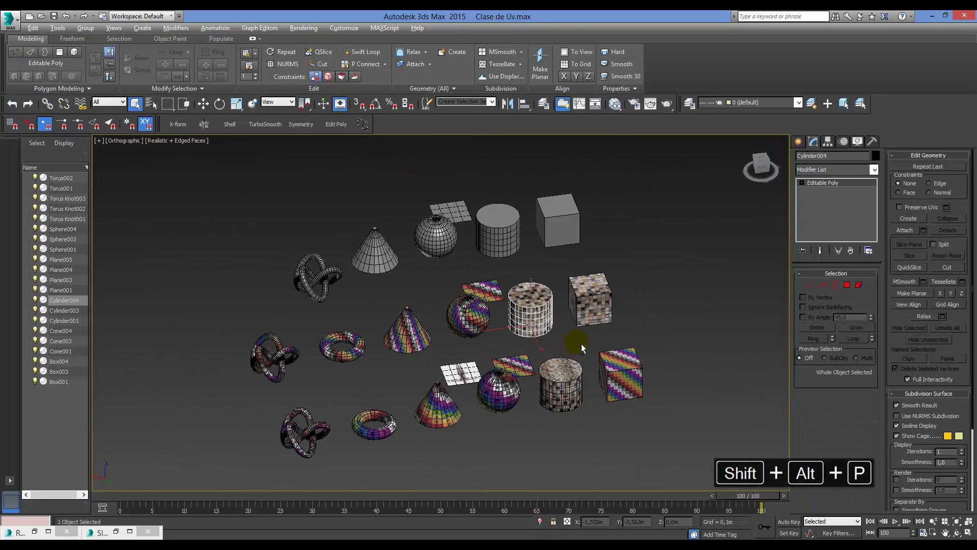
alt+middle_drag(581, 343, 564, 308)
scroll(563, 309, up, 5)
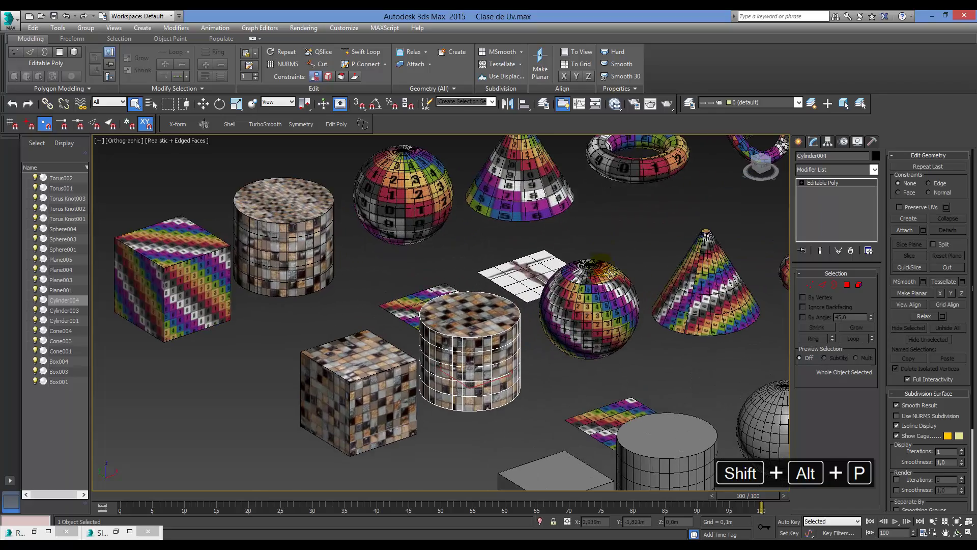
scroll(609, 355, up, 1)
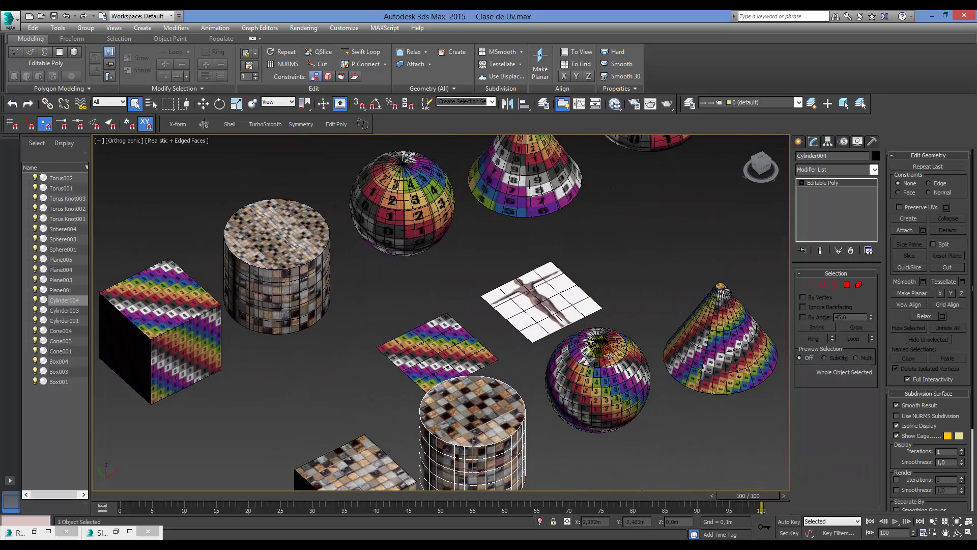
- Isolate the two numbered-texture spheres, Sphere001 and Sphere004, from the rest of the scene
click(614, 371)
ctrl+click(400, 195)
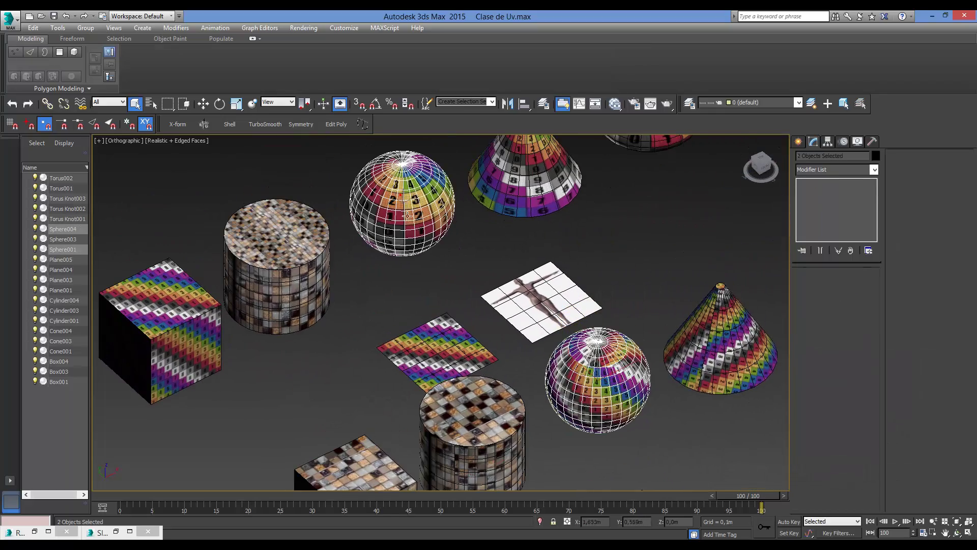
key(alt+q)
click(352, 235)
key(alt+q)
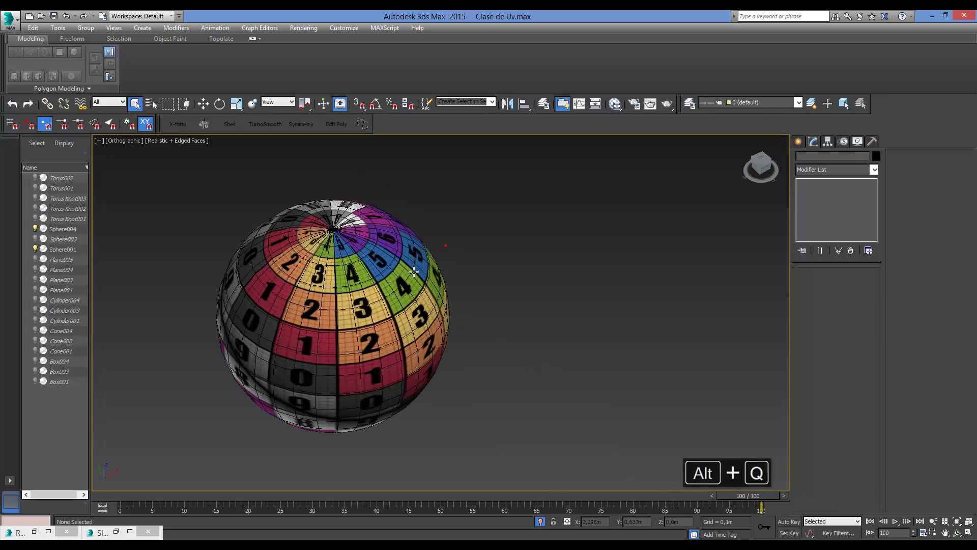
alt+middle_drag(435, 344, 377, 234)
key(alt+q)
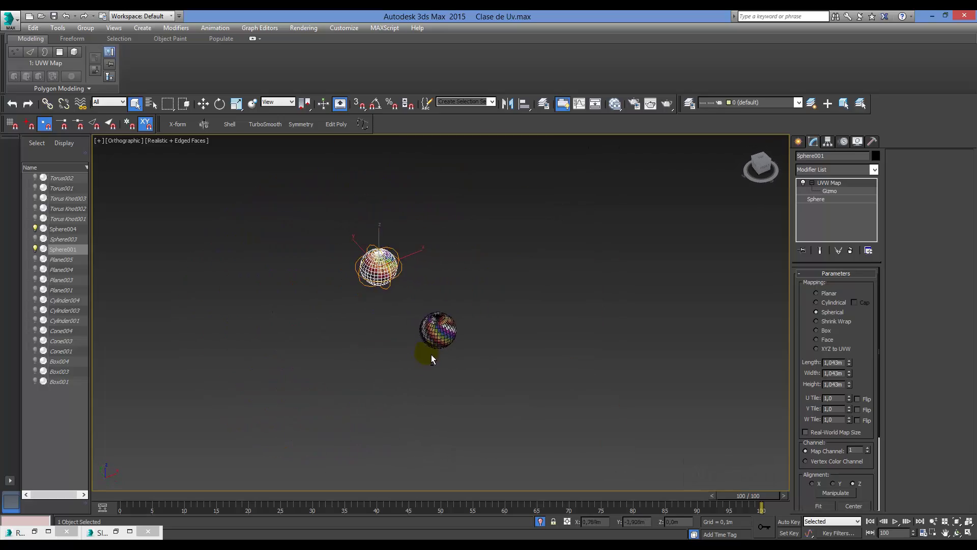
scroll(432, 354, up, 6)
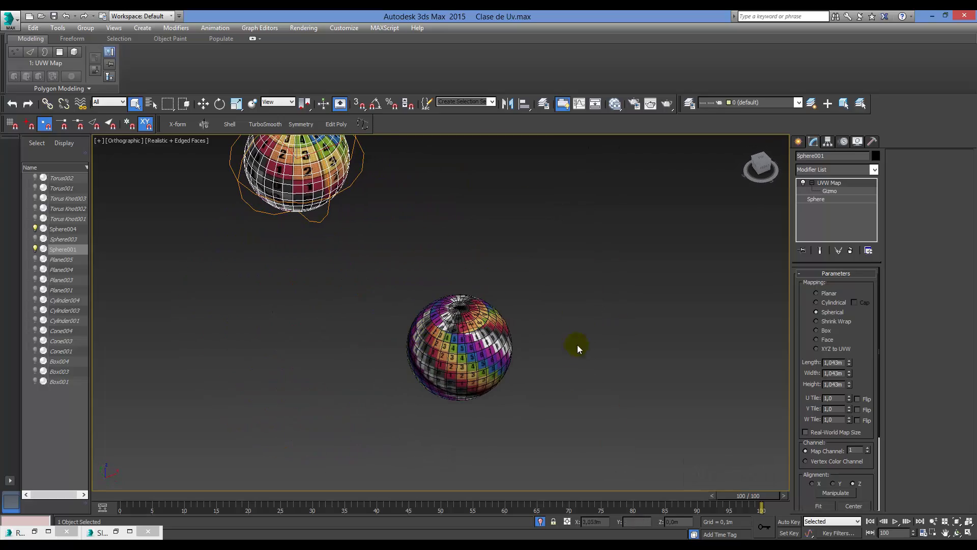
- Apply an Unwrap UVW modifier to Sphere004 and examine the seams along its side and around its caps
click(460, 347)
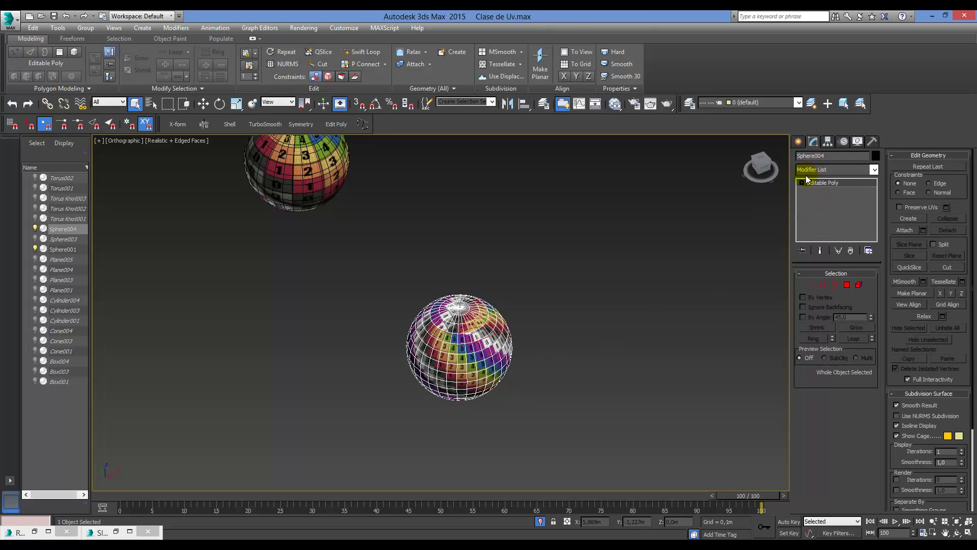
key(shift+alt+g)
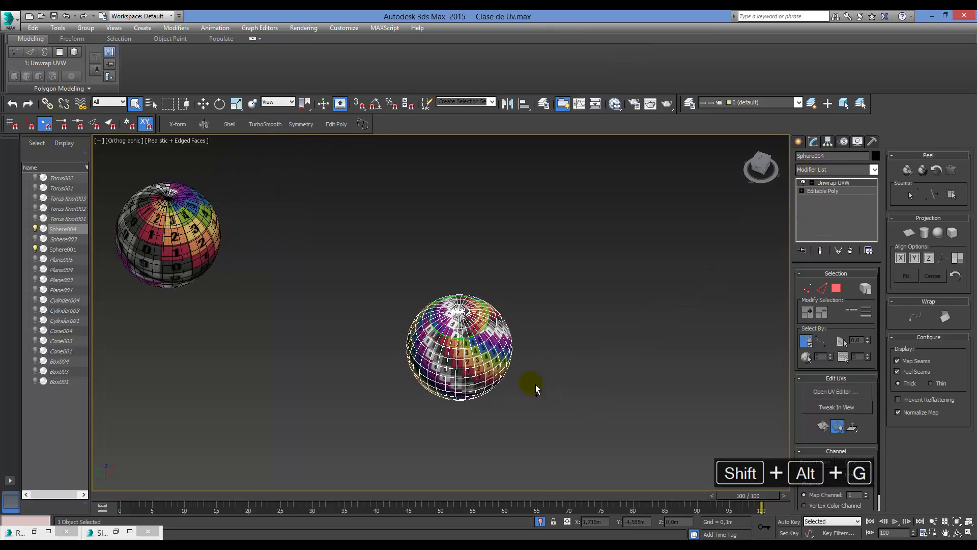
alt+middle_drag(535, 383, 440, 246)
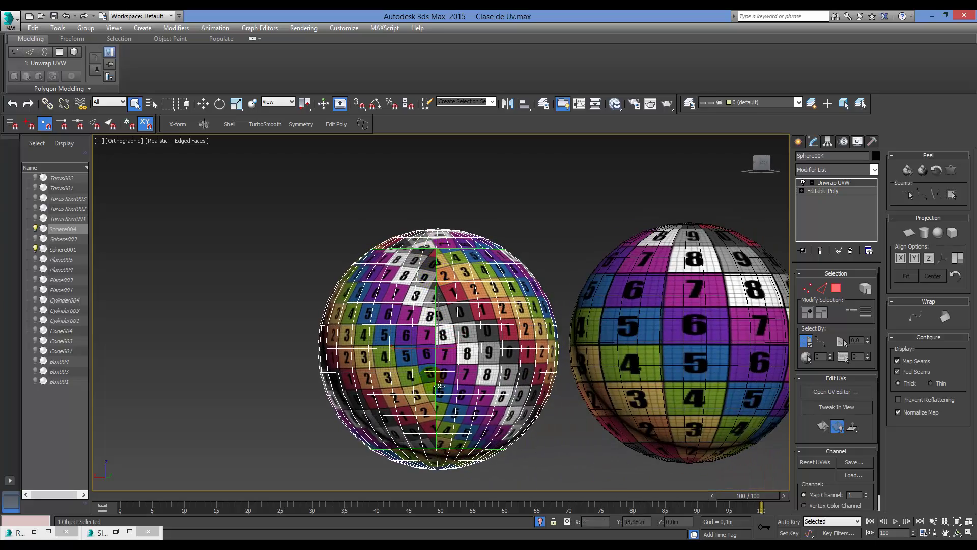
alt+middle_drag(440, 387, 441, 322)
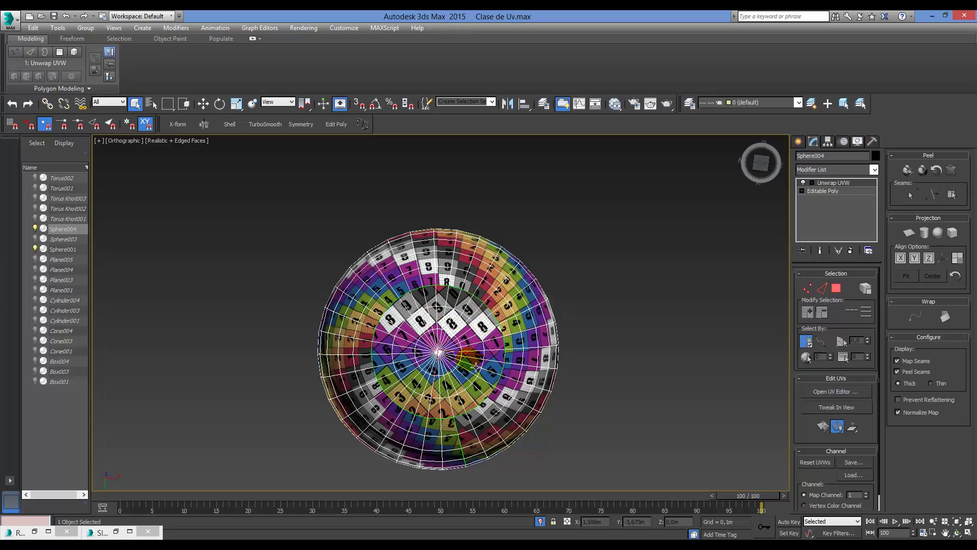
alt+middle_drag(513, 365, 536, 372)
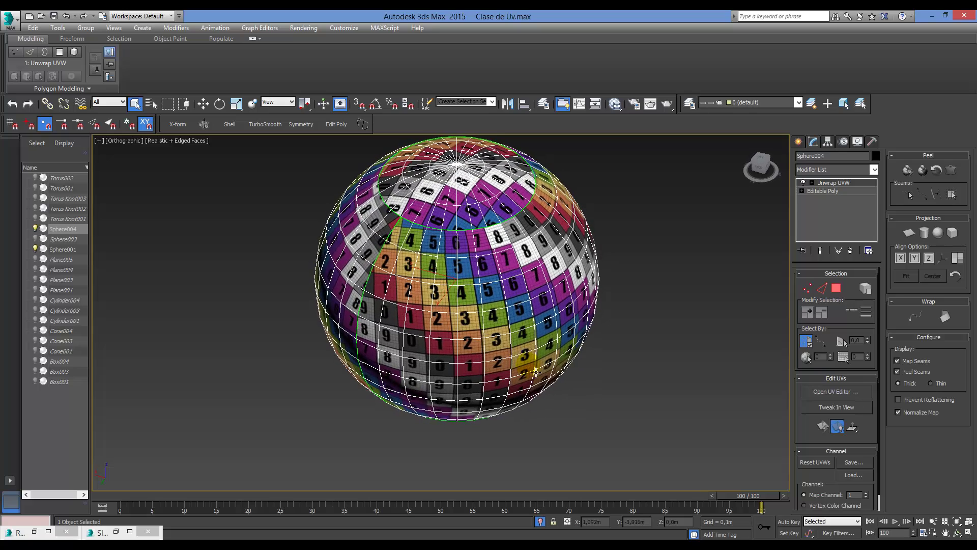
- Duplicate mosaic Material #30 with its bitmap in the Slate Material Editor and select the copied bitmap map
key(m)
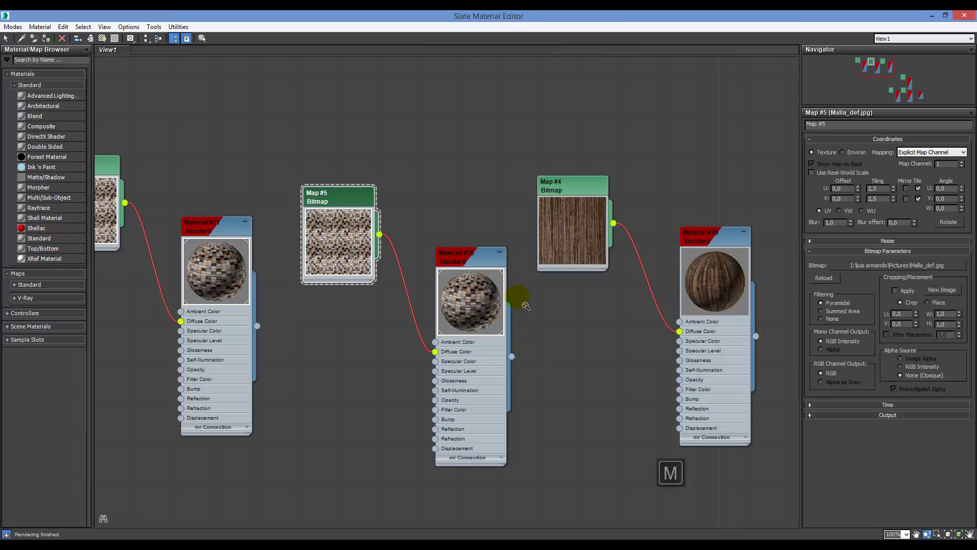
scroll(526, 305, down, 5)
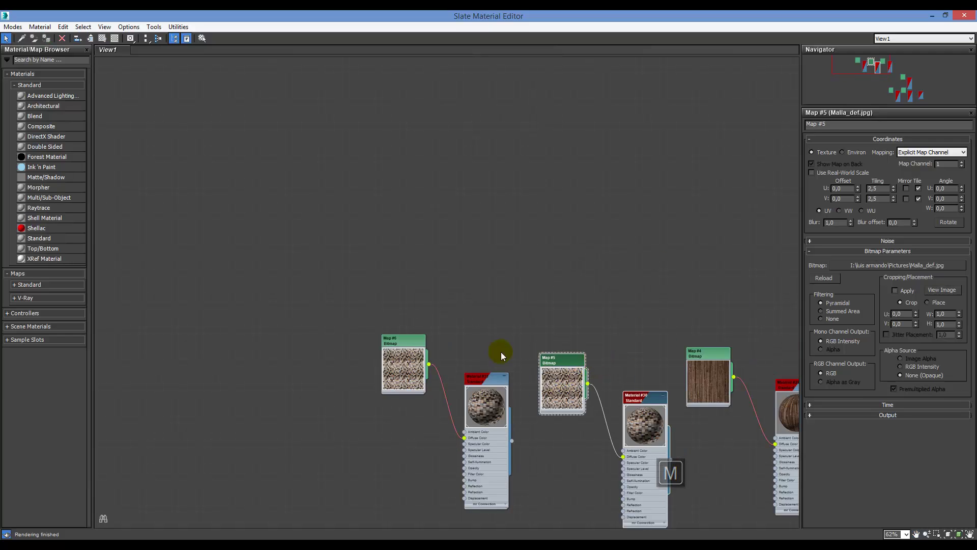
shift+drag(644, 396, 632, 137)
click(556, 99)
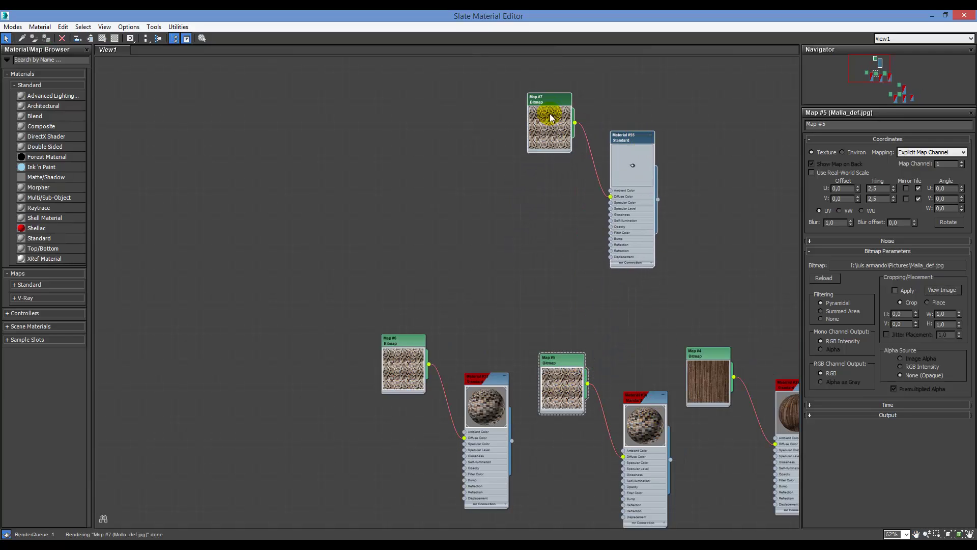
- Open the bitmap file selection for Map #7 and look through the Imágenes folder for a replacement texture
click(942, 267)
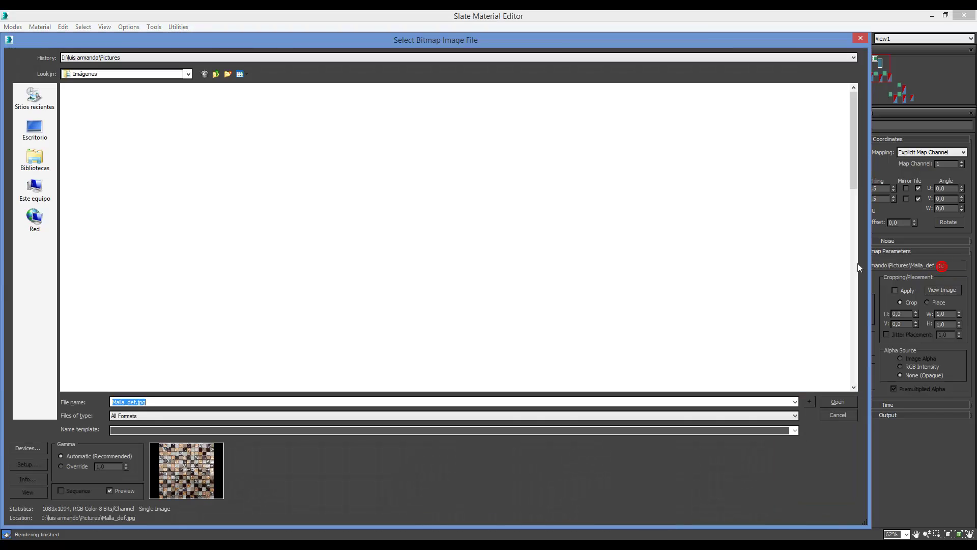
click(370, 272)
scroll(387, 290, down, 10)
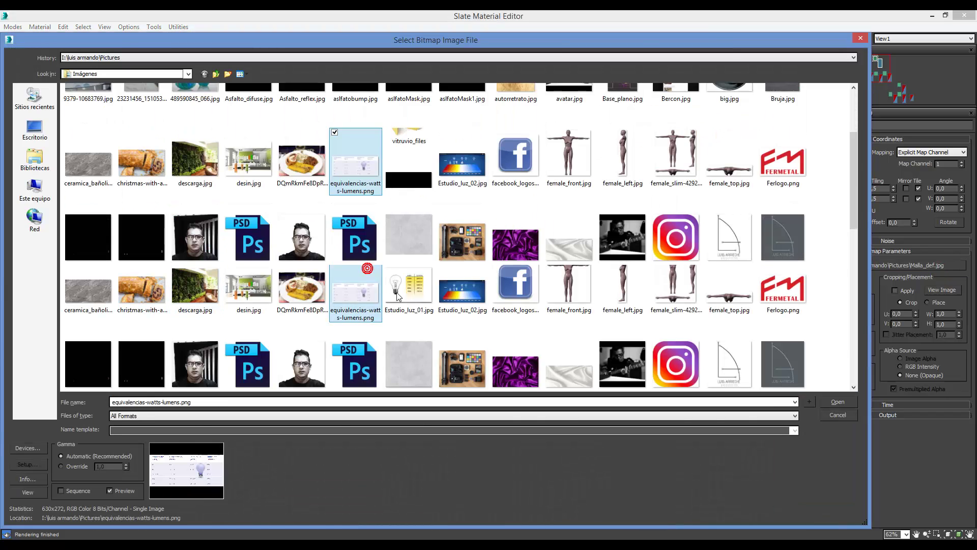
scroll(408, 309, down, 3)
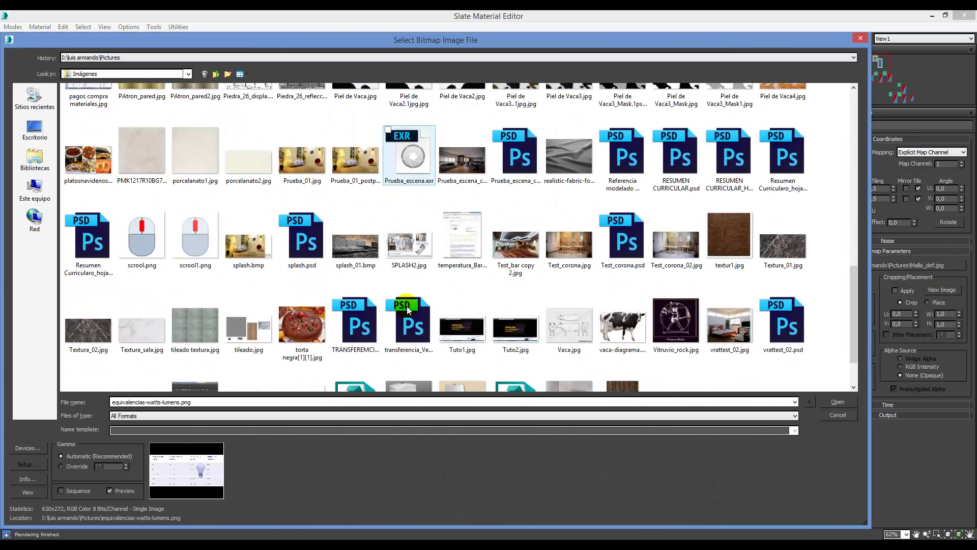
scroll(408, 309, up, 3)
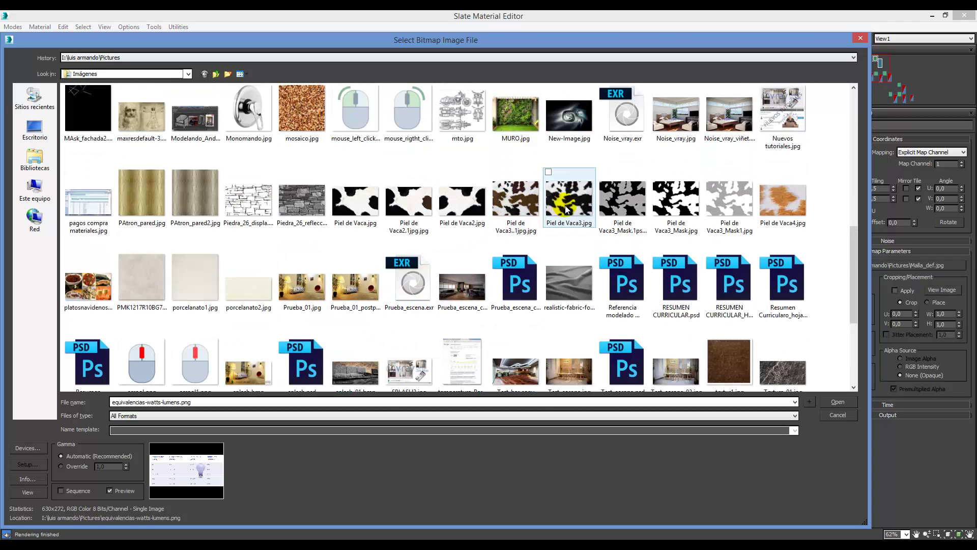
scroll(393, 284, down, 5)
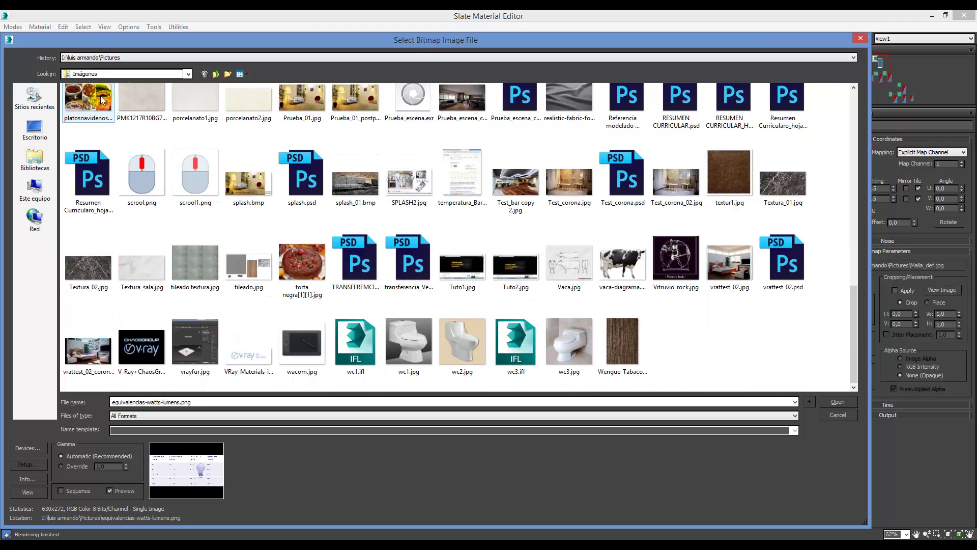
- Browse the local drives to the Texturas folder inside 3D_LIBRERIAS_MAXVRAY on drive G:
click(142, 75)
click(124, 224)
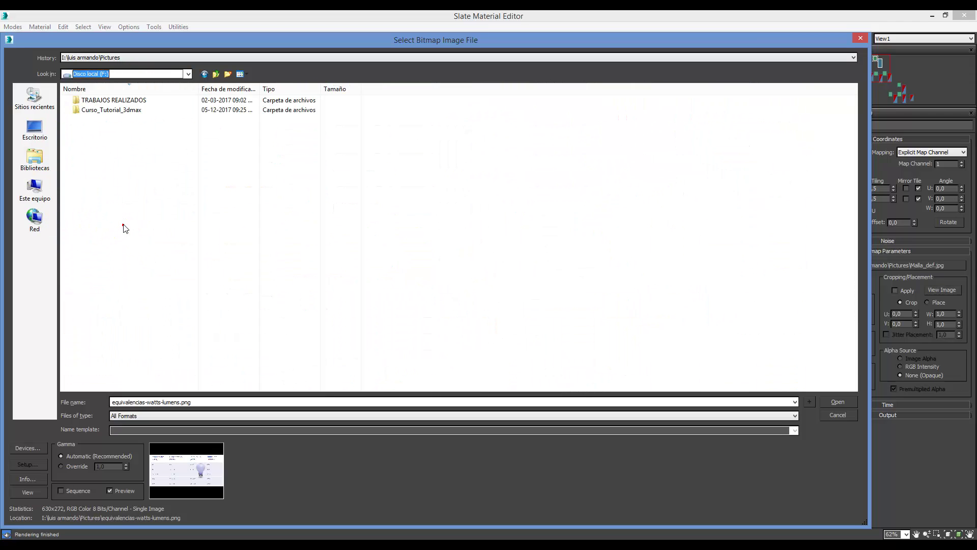
click(110, 111)
click(102, 74)
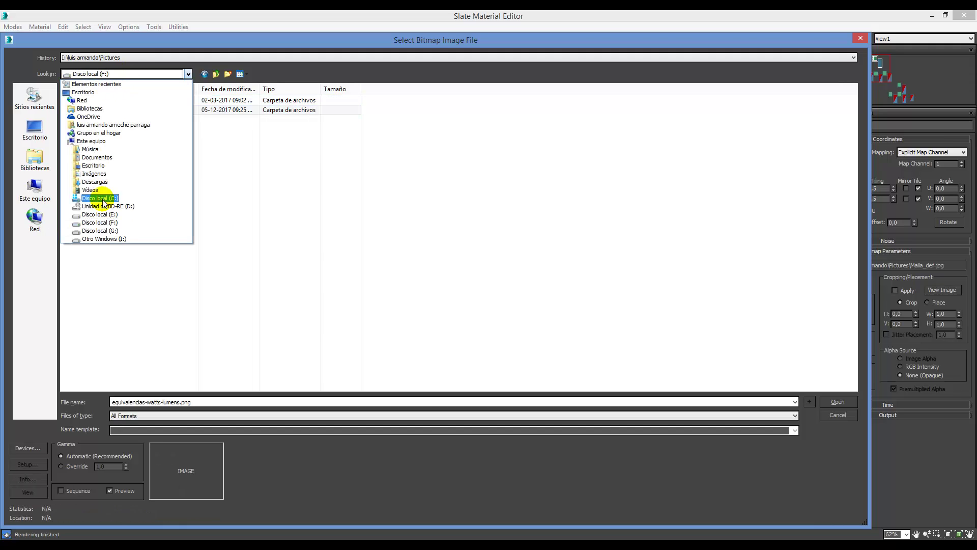
click(120, 233)
double_click(124, 98)
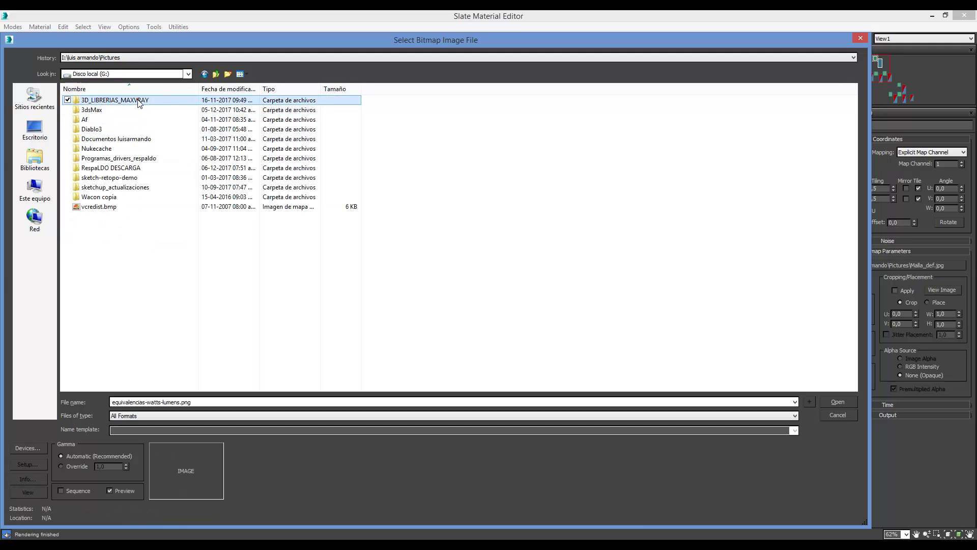
double_click(100, 168)
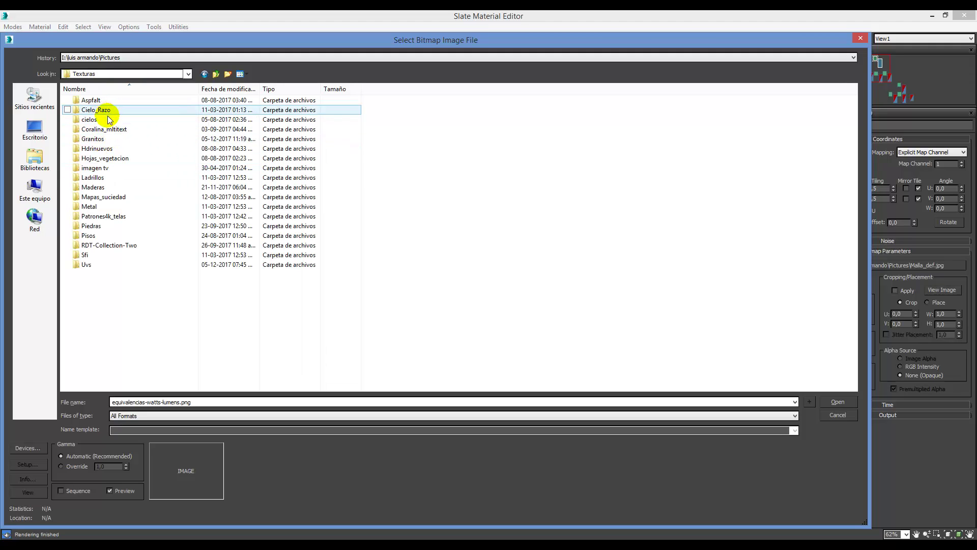
- Check the Piedras folder, then load 017.jpg from the Mapas_suciedad folder into Map #7
double_click(97, 226)
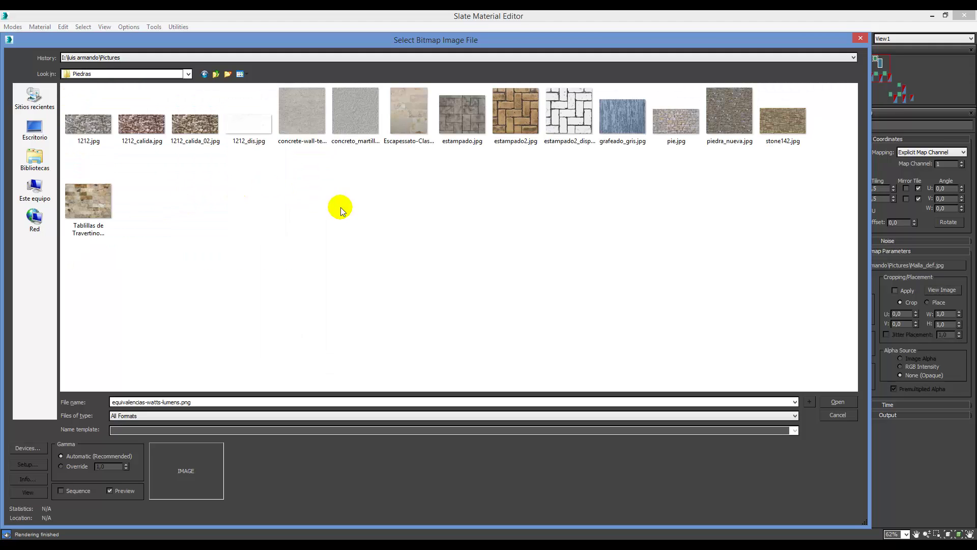
click(216, 75)
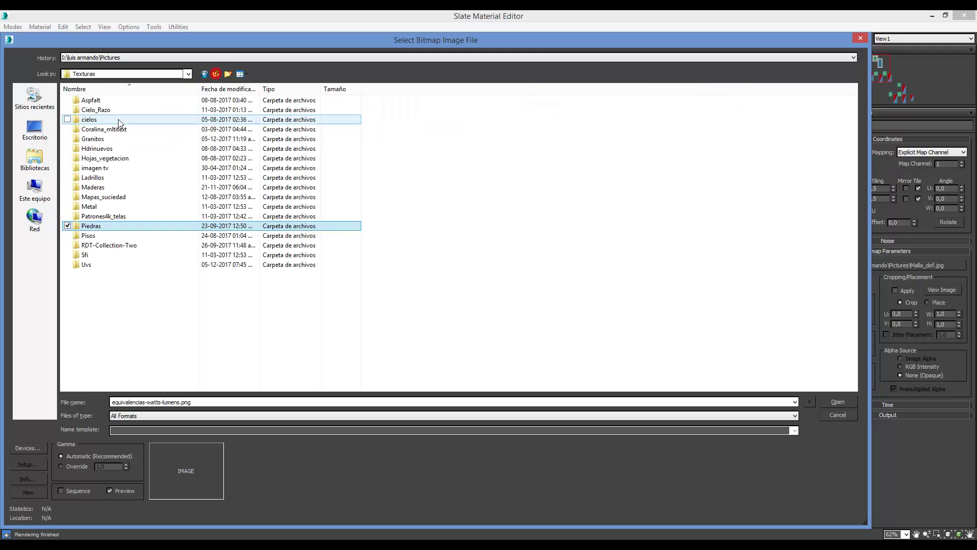
double_click(113, 199)
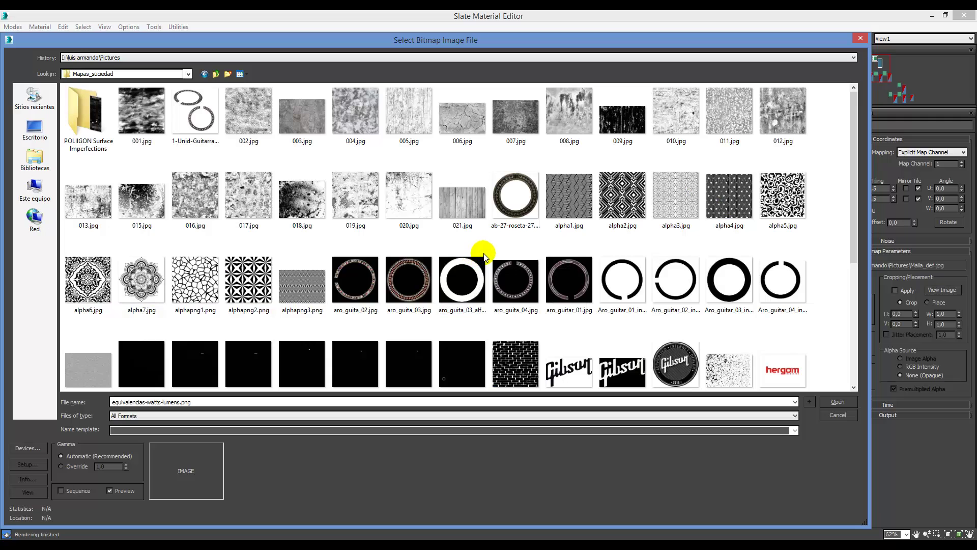
click(259, 203)
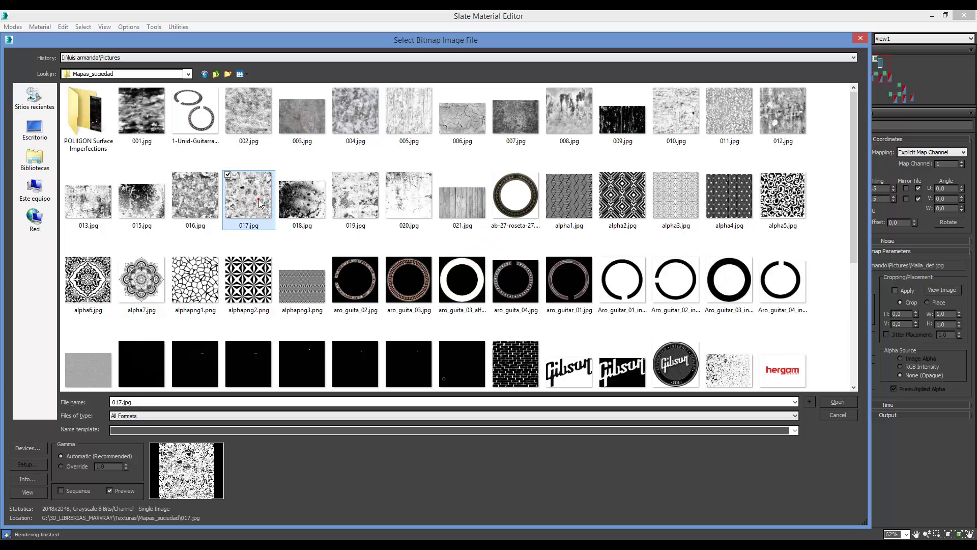
double_click(259, 202)
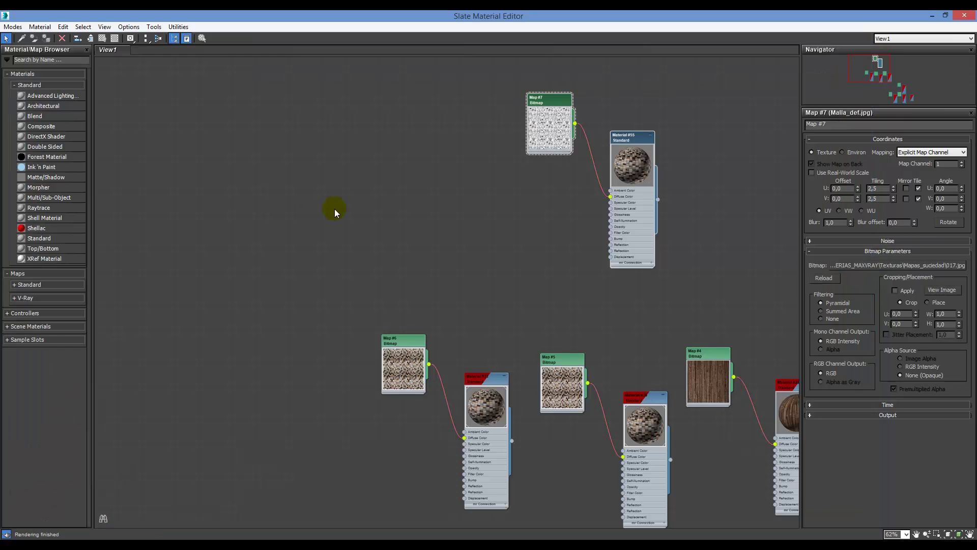
- Assign the copied material with the 017.jpg bitmap to Sphere004, show it in the viewport and minimise the material editor
click(638, 137)
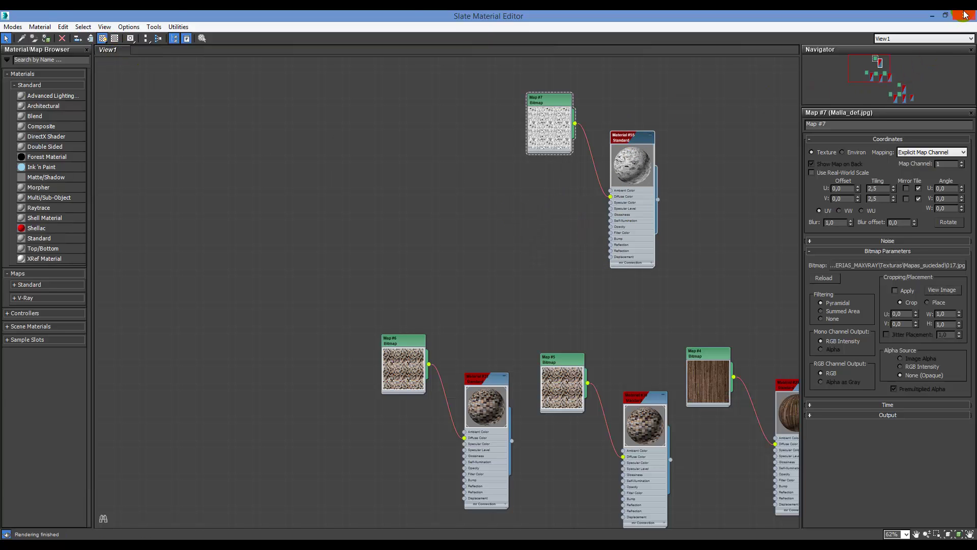
click(936, 14)
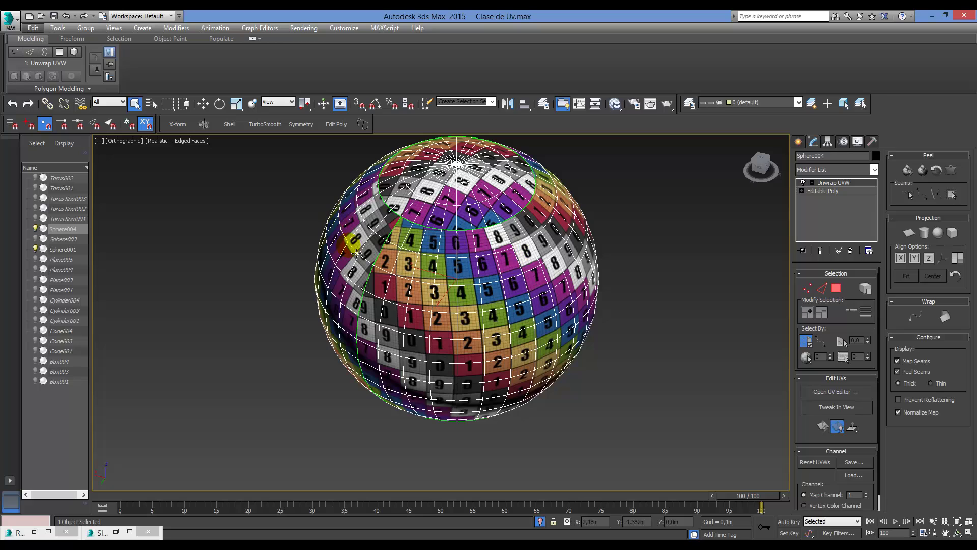
key(m)
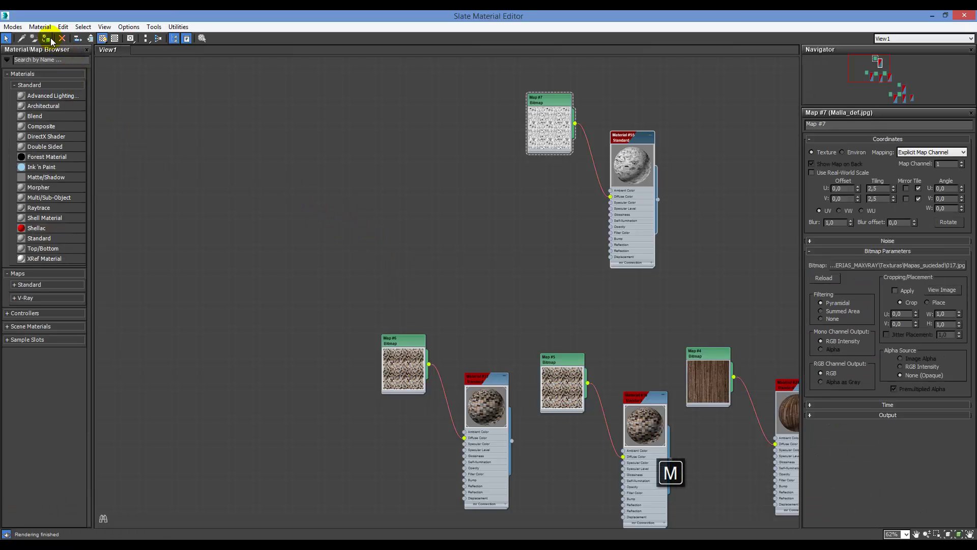
click(933, 16)
- Examine the 017.jpg texture around Sphere004's cap and side seams, with the sphere deselected and selected
alt+middle_drag(575, 308, 618, 261)
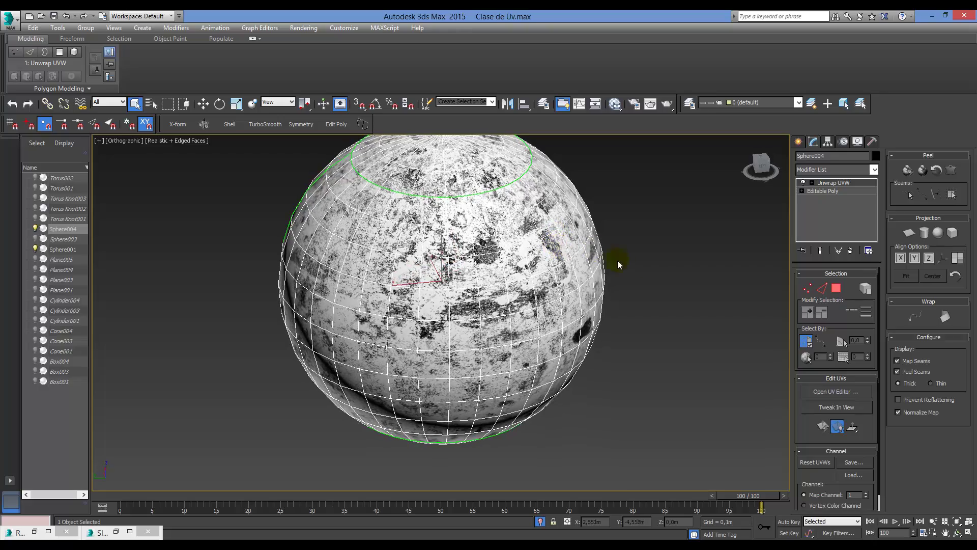
click(646, 269)
alt+middle_drag(532, 231, 551, 264)
click(488, 353)
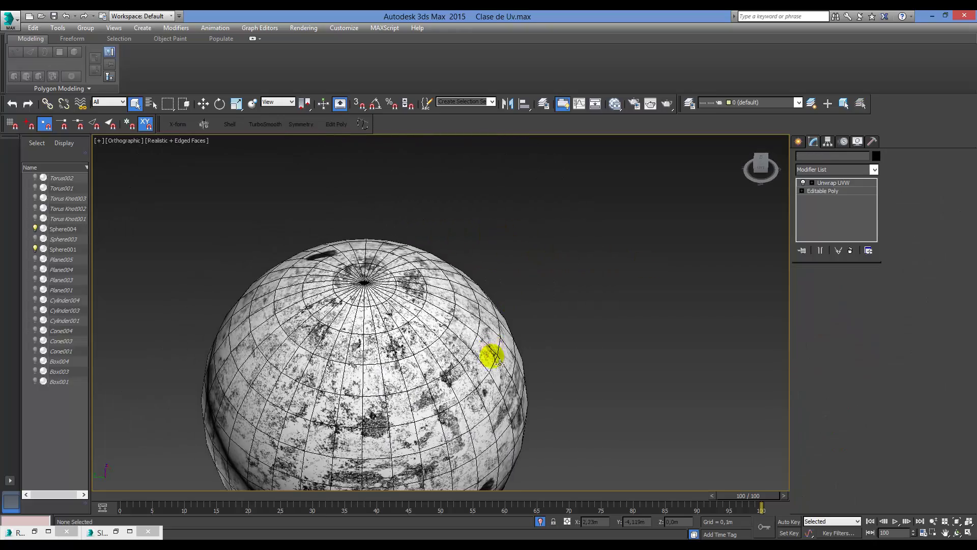
alt+middle_drag(489, 353, 510, 280)
scroll(414, 360, up, 5)
key(ctrl+d)
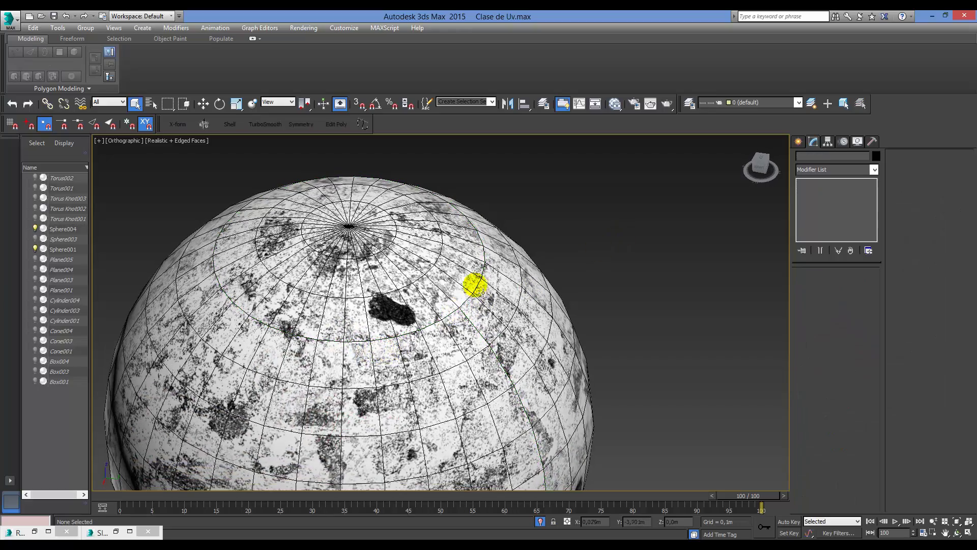
scroll(437, 319, down, 3)
alt+middle_drag(469, 360, 490, 307)
alt+middle_drag(525, 363, 531, 330)
scroll(473, 341, up, 3)
click(536, 354)
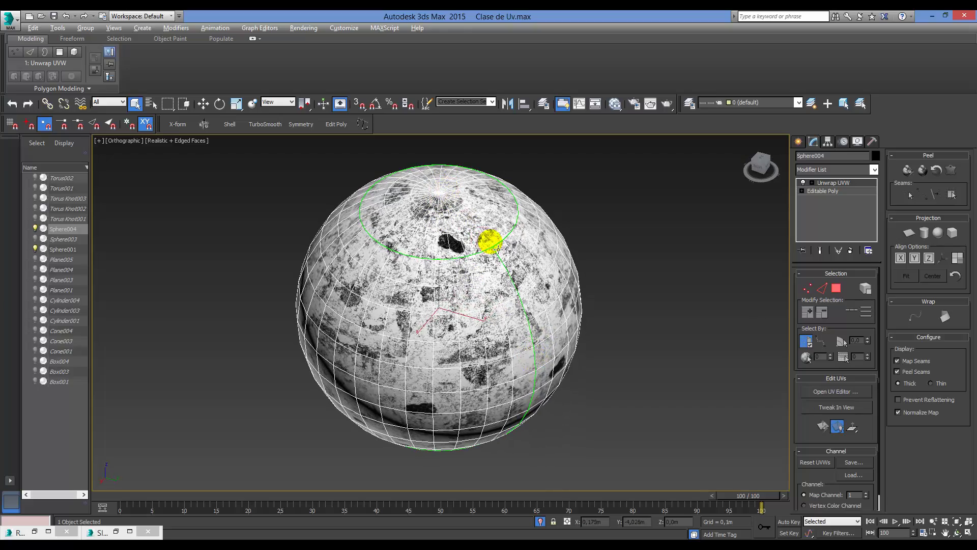
alt+middle_drag(494, 228, 411, 349)
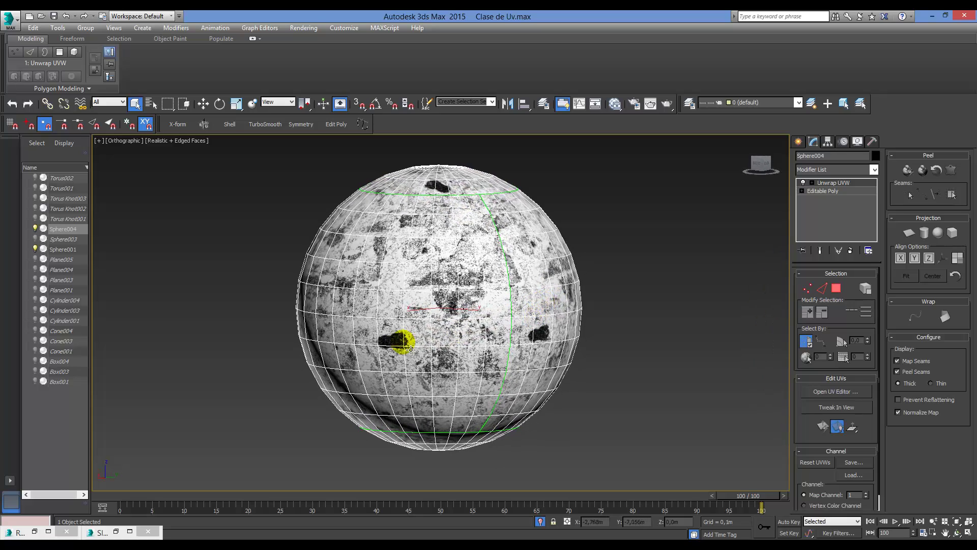
- Set Map #7's U and V tiling to 1.0 and minimise the material editor
key(m)
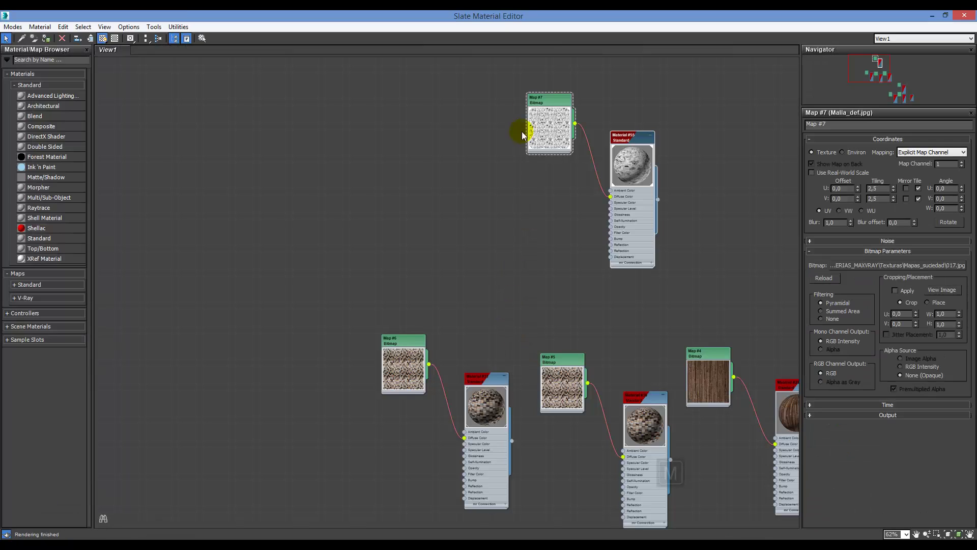
click(553, 101)
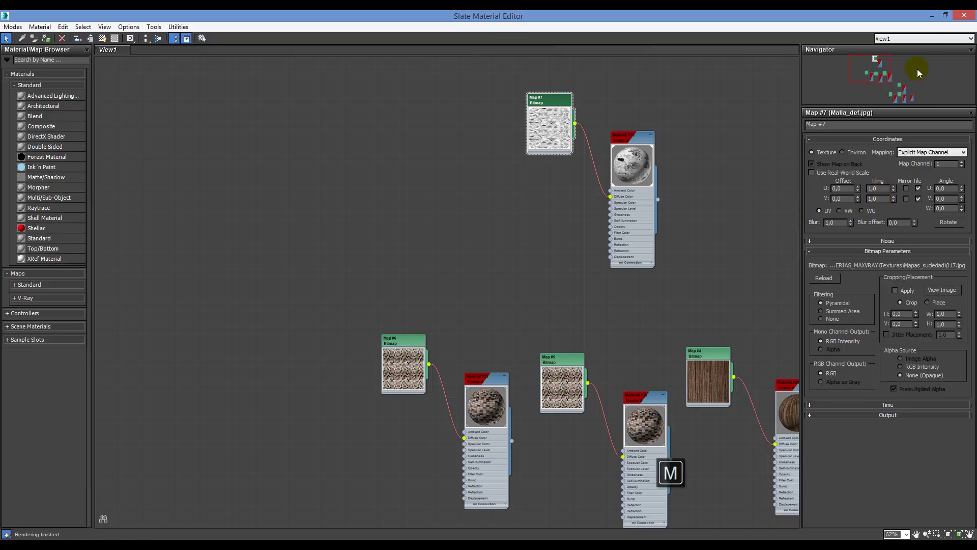
click(931, 15)
- Examine the 017.jpg texture across Sphere004's cap at the new tiling, with the sphere selected and deselected
scroll(626, 351, down, 2)
alt+middle_drag(628, 366, 430, 267)
scroll(458, 278, up, 4)
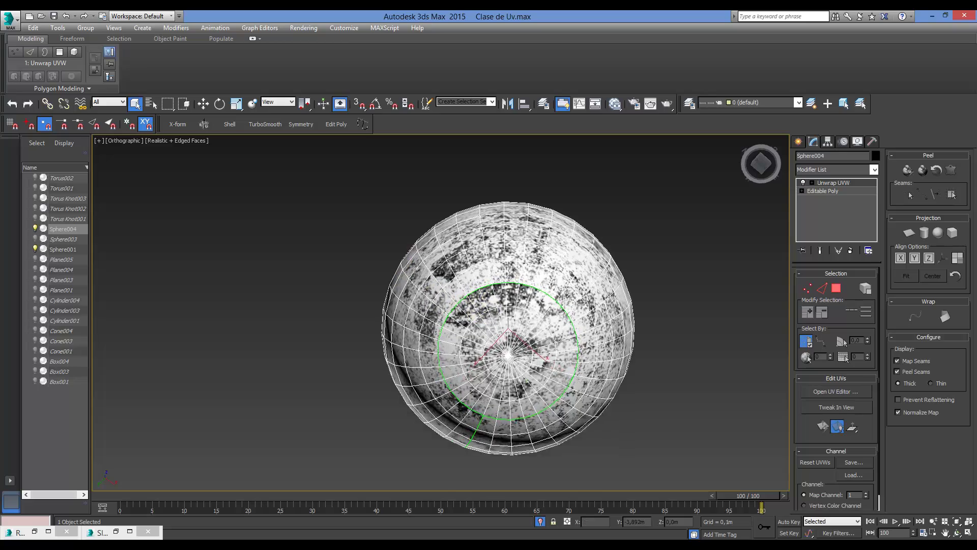
click(711, 297)
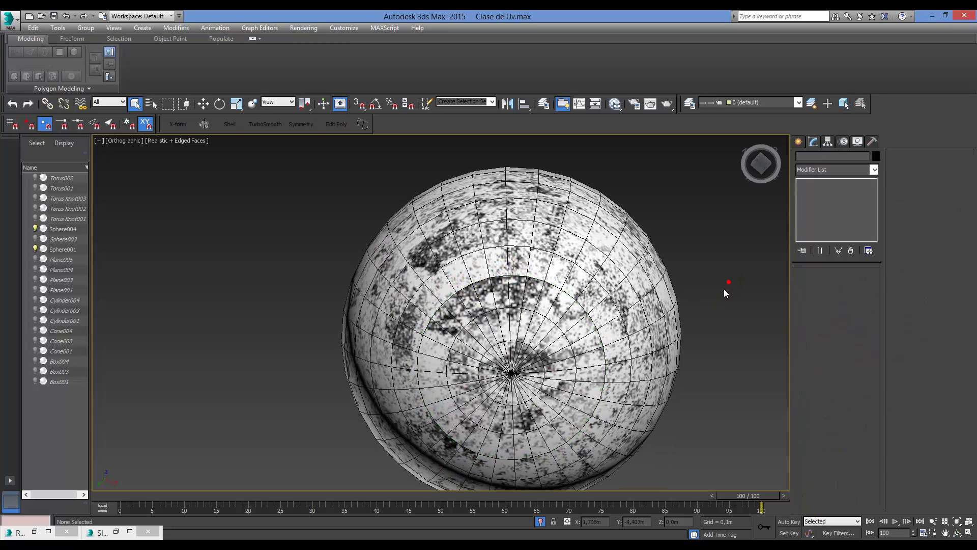
scroll(678, 280, down, 3)
alt+middle_drag(665, 284, 510, 319)
scroll(667, 345, down, 4)
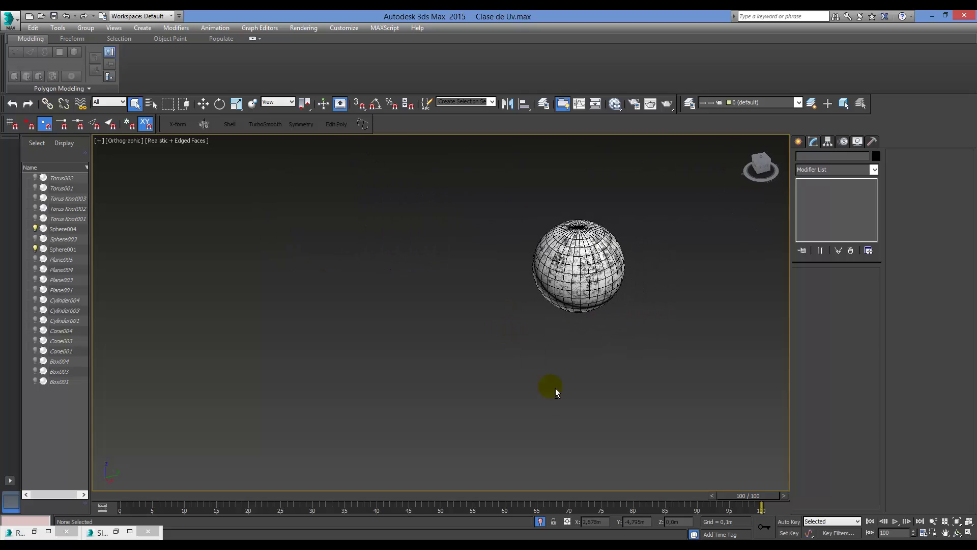
- Isolate Sphere004 and inspect the dirt texture around its cap seam
key(z)
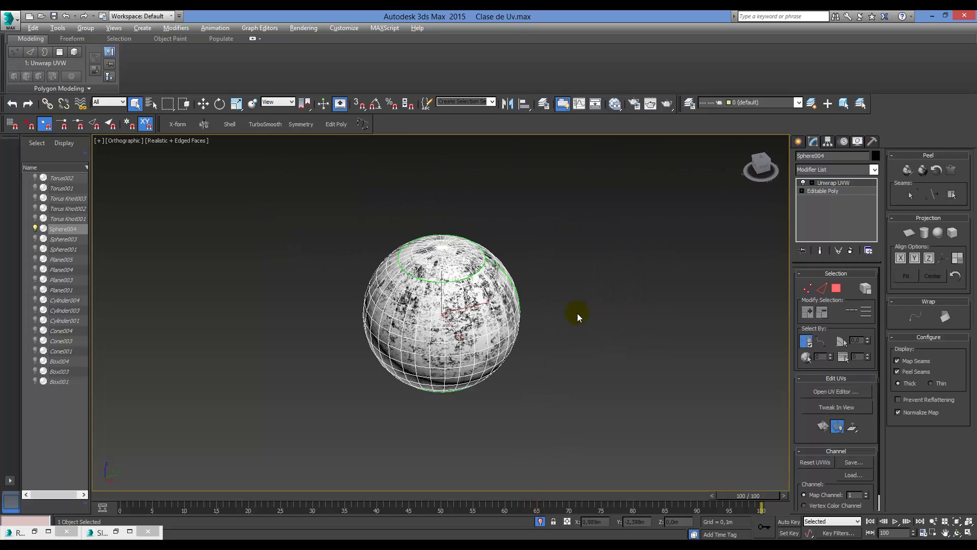
key(alt+q)
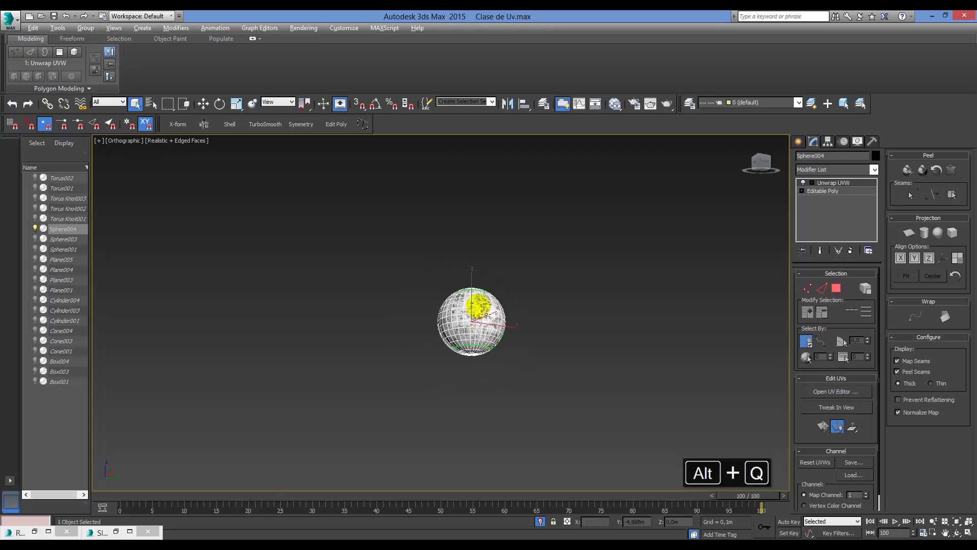
scroll(517, 310, up, 5)
mouse_move(517, 310)
alt+middle_down()
mouse_move(463, 325)
mouse_move(515, 292)
mouse_move(517, 313)
alt+middle_up()
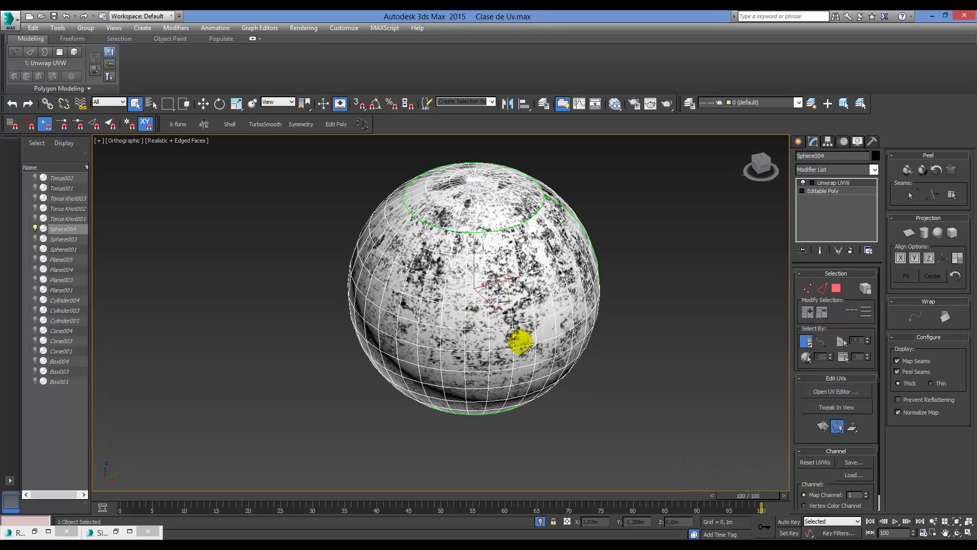
alt+middle_drag(553, 379, 610, 367)
alt+middle_drag(544, 256, 531, 335)
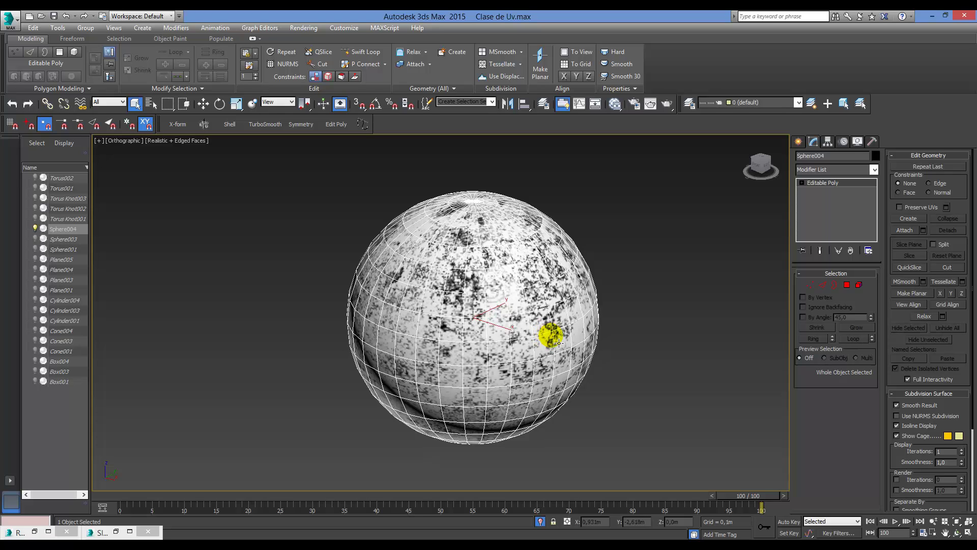
- Examine the 017.jpg texture on Sphere004 as a plain Editable Poly, without the Unwrap UVW modifier
alt+middle_drag(565, 351, 562, 351)
scroll(560, 353, down, 3)
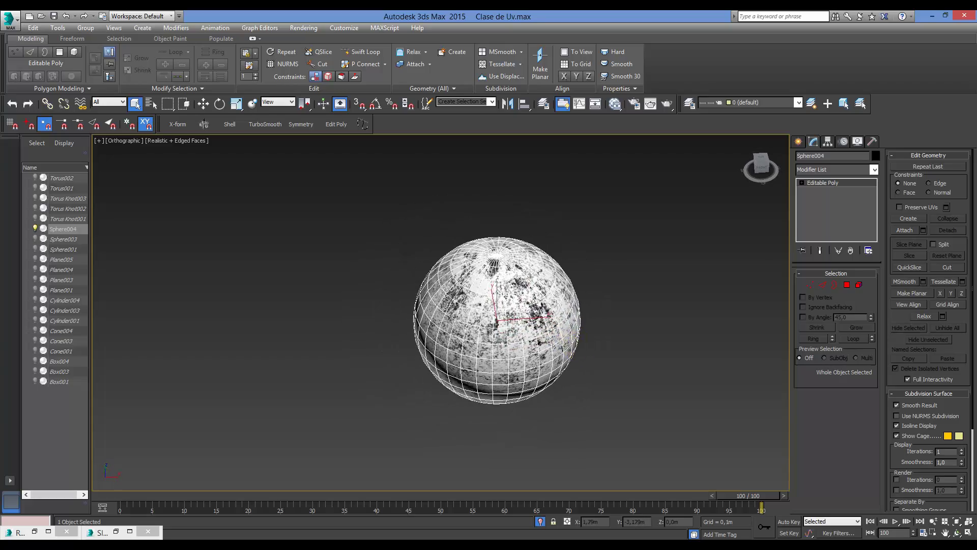
scroll(565, 323, up, 3)
mouse_move(564, 344)
alt+middle_down()
mouse_move(518, 344)
mouse_move(572, 214)
mouse_move(513, 273)
mouse_move(563, 343)
mouse_move(555, 306)
mouse_move(563, 337)
alt+middle_up()
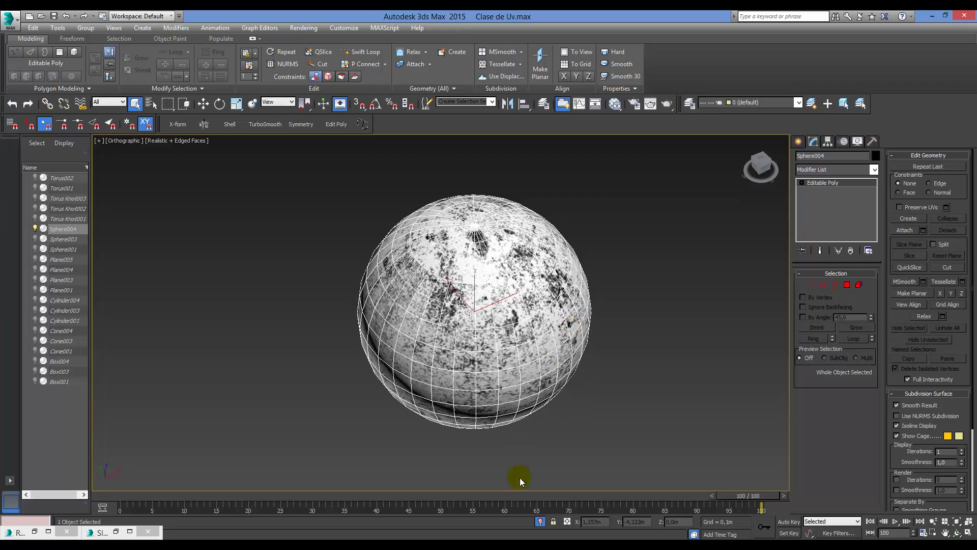
- Exit isolation, then add an Unwrap UVW modifier to Cone004 to show its map seams
click(540, 520)
mouse_move(574, 391)
ctrl+alt+middle_down()
mouse_move(570, 407)
mouse_move(557, 389)
mouse_move(560, 366)
mouse_move(626, 338)
mouse_move(562, 319)
ctrl+alt+middle_up()
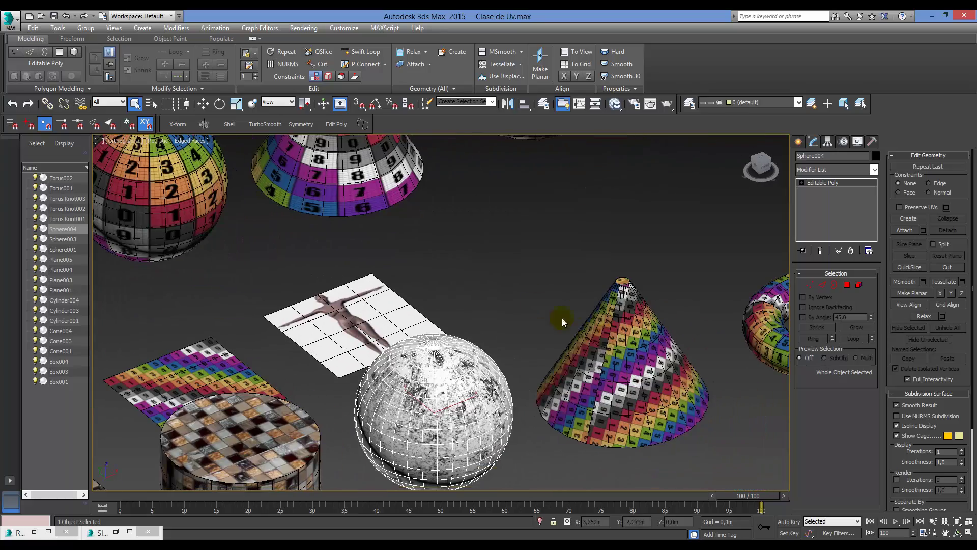
click(664, 375)
ctrl+alt+middle_drag(674, 379, 520, 279)
key(shift+alt+g)
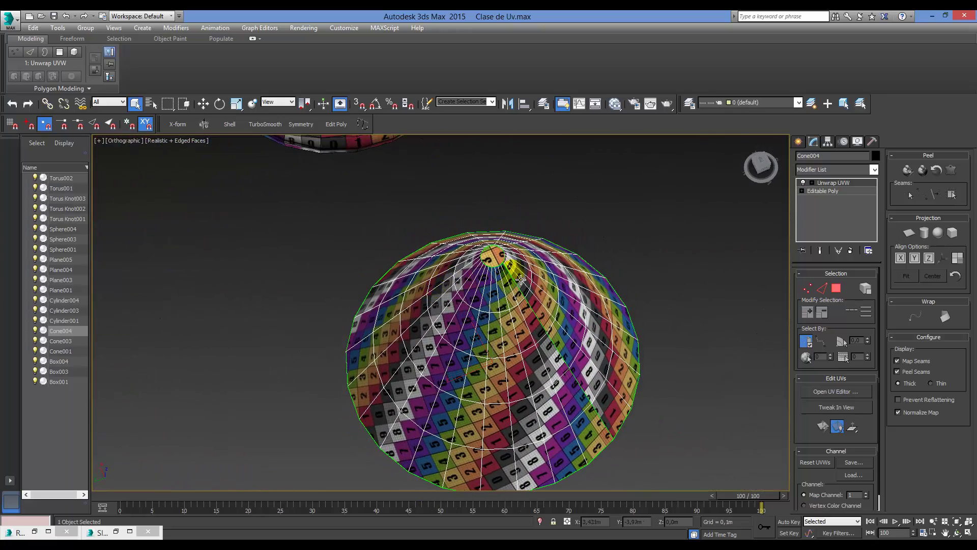
alt+middle_drag(603, 429, 407, 325)
scroll(448, 356, down, 10)
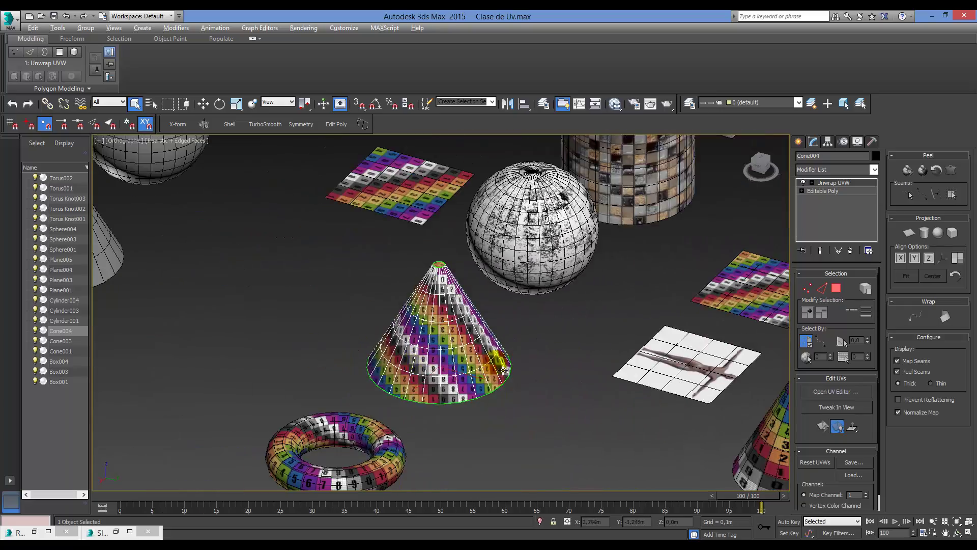
alt+middle_drag(479, 413, 692, 446)
scroll(489, 395, up, 5)
middle_drag(489, 396, 655, 369)
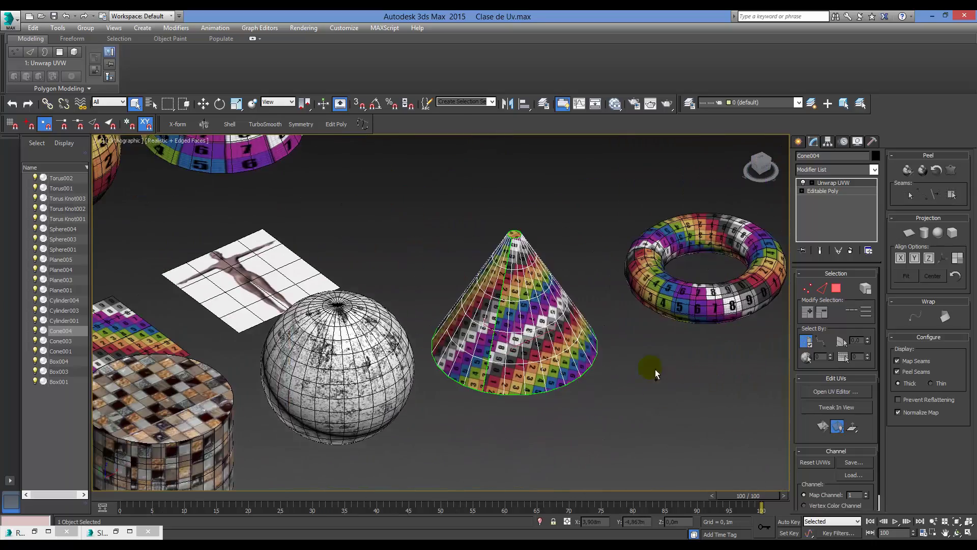
- Add an Unwrap UVW modifier to Torus002 and isolate the torus
scroll(511, 392, down, 5)
middle_drag(511, 392, 516, 360)
middle_drag(569, 334, 437, 354)
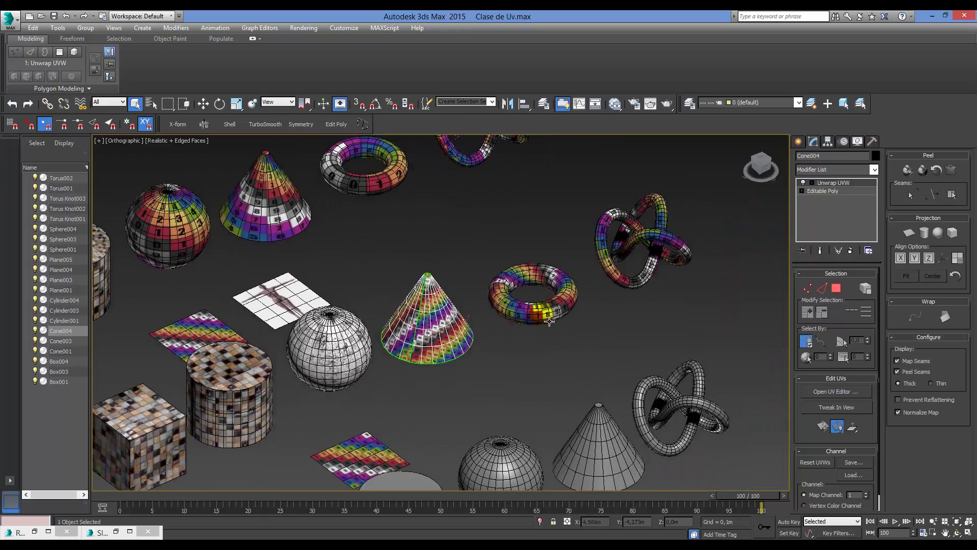
scroll(554, 292, up, 8)
click(618, 353)
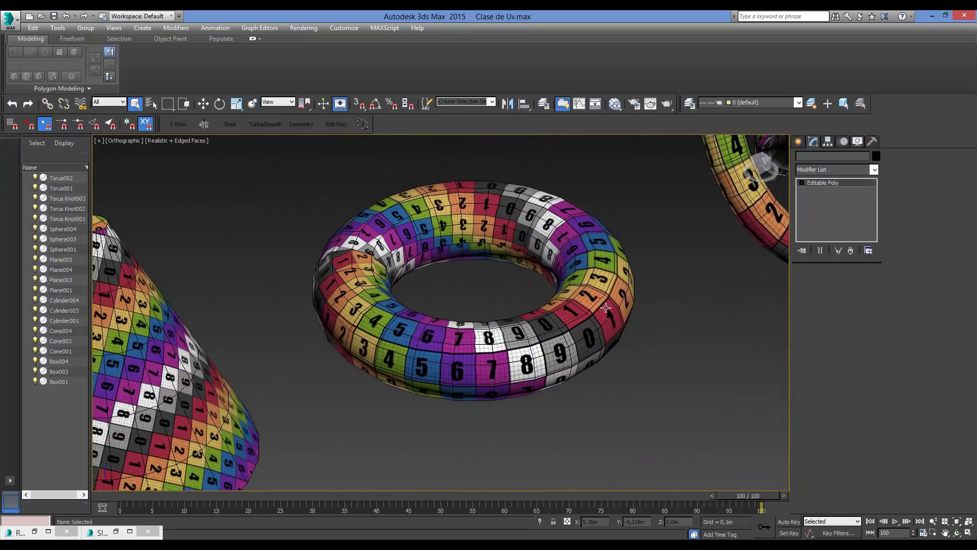
alt+middle_drag(600, 326, 563, 294)
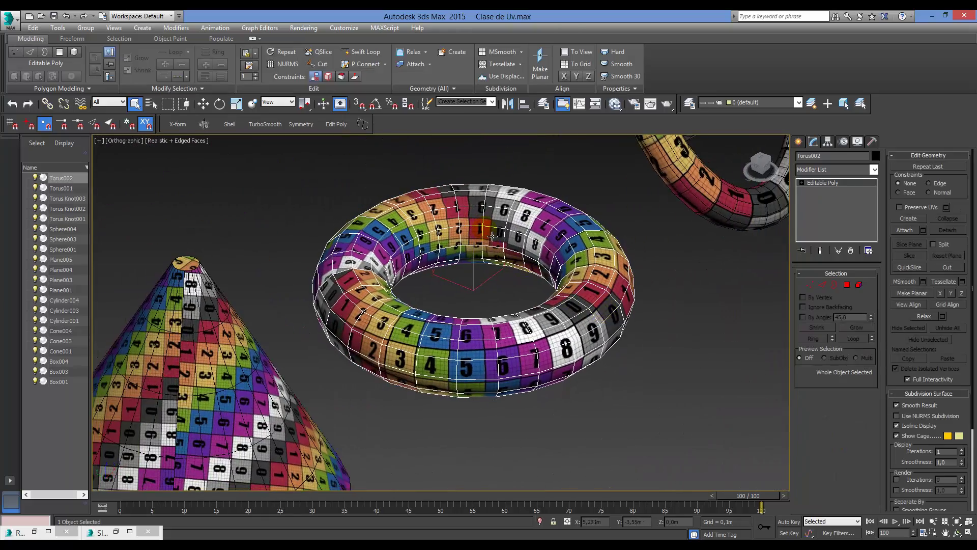
alt+middle_drag(492, 236, 556, 199)
key(shift+alt+g)
key(alt+q)
- Inspect the seams on Torus002, then assign it the wood material fed by Map #4
alt+middle_drag(509, 311, 448, 222)
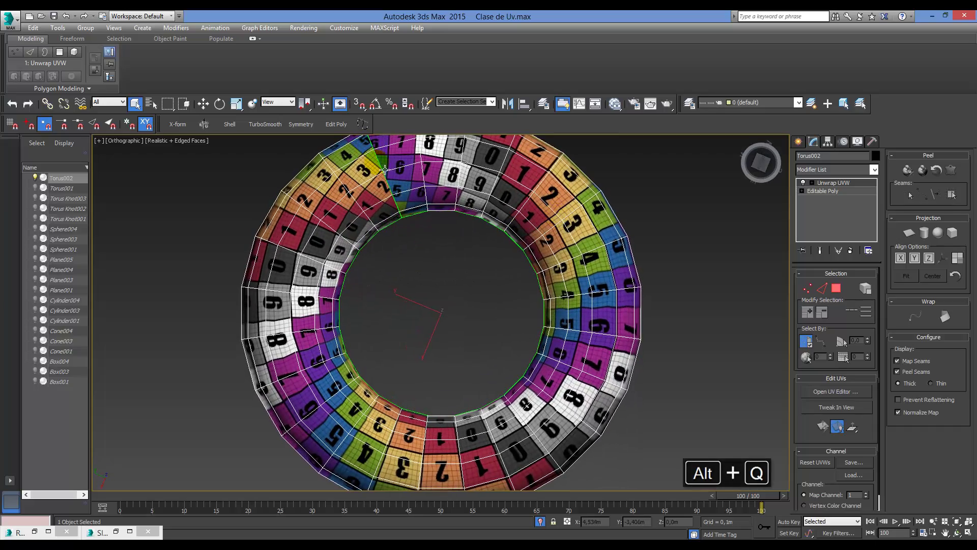
alt+middle_drag(385, 169, 352, 288)
alt+middle_drag(466, 297, 434, 311)
alt+middle_drag(645, 319, 632, 278)
key(m)
click(608, 259)
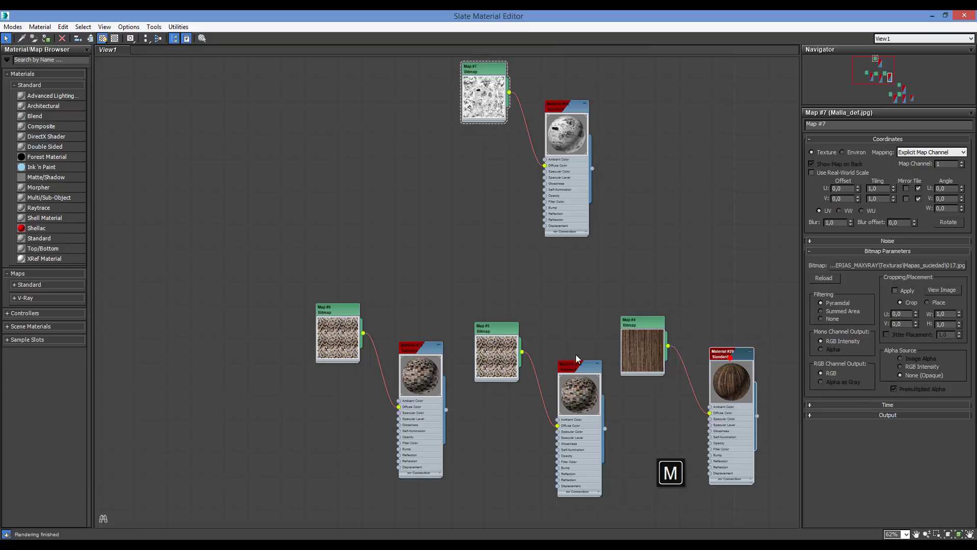
click(931, 16)
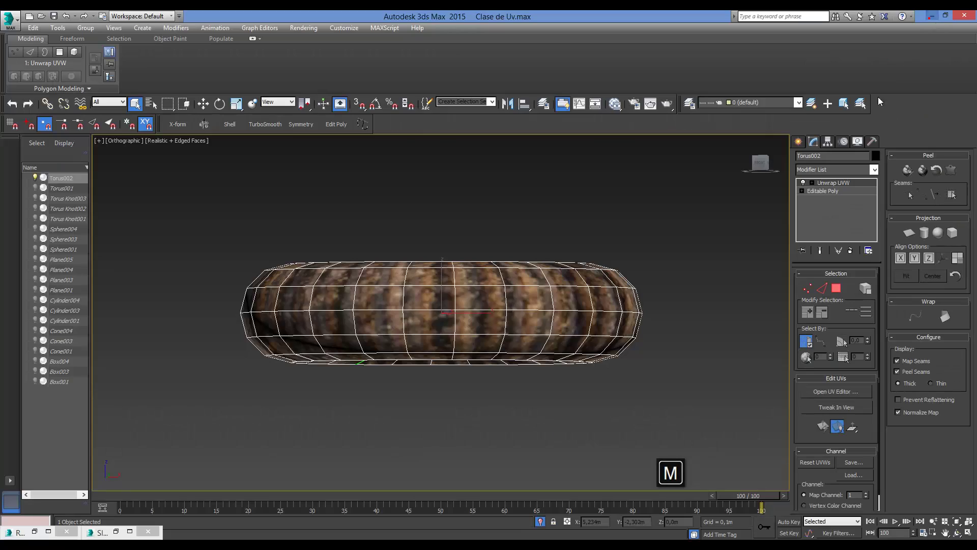
- Set the U and V tiling of the wood bitmap Map #4 to 5.0 and minimise the material editor
alt+middle_drag(602, 351, 434, 222)
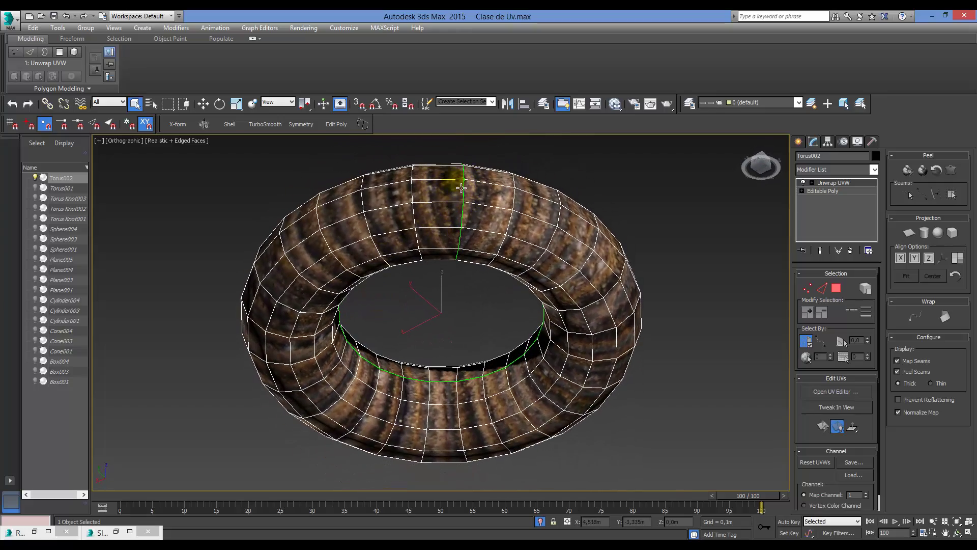
mouse_move(476, 284)
alt+middle_down()
mouse_move(456, 323)
mouse_move(417, 356)
mouse_move(467, 285)
mouse_move(438, 298)
mouse_move(414, 277)
mouse_move(484, 279)
alt+middle_up()
key(m)
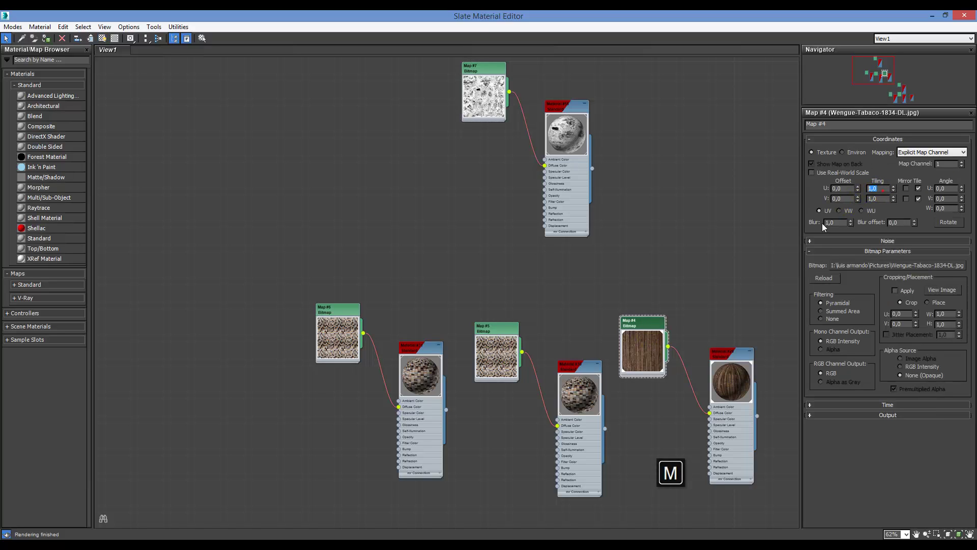
text(5)
key(Tab)
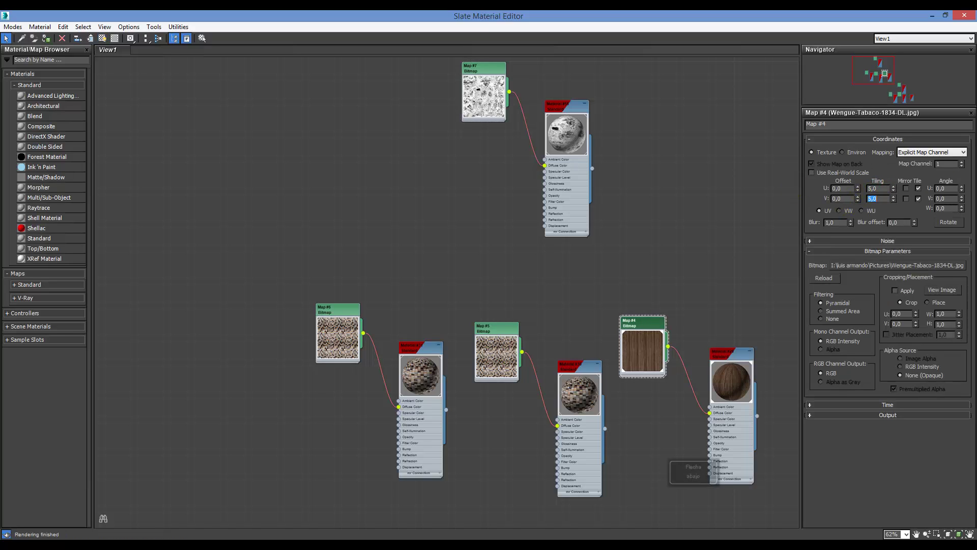
click(927, 16)
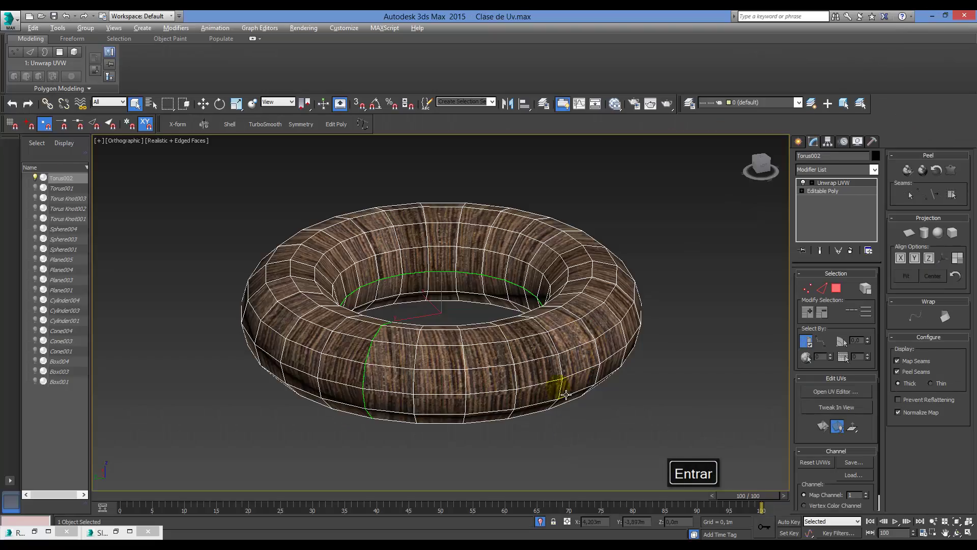
- Rotate the wood bitmap Map #4 by setting its W angle to 90 and minimise the material editor
alt+middle_drag(611, 306, 692, 327)
key(m)
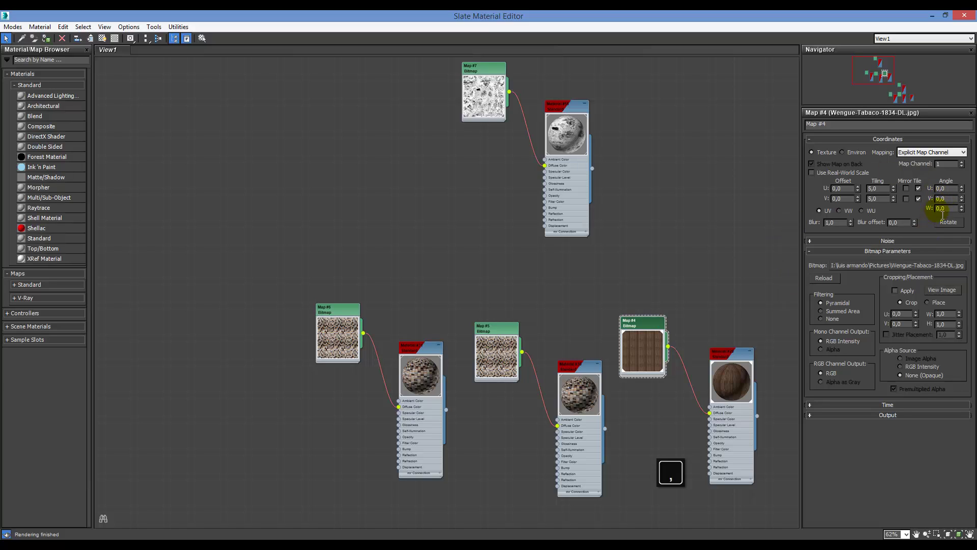
text(0)
key(Return)
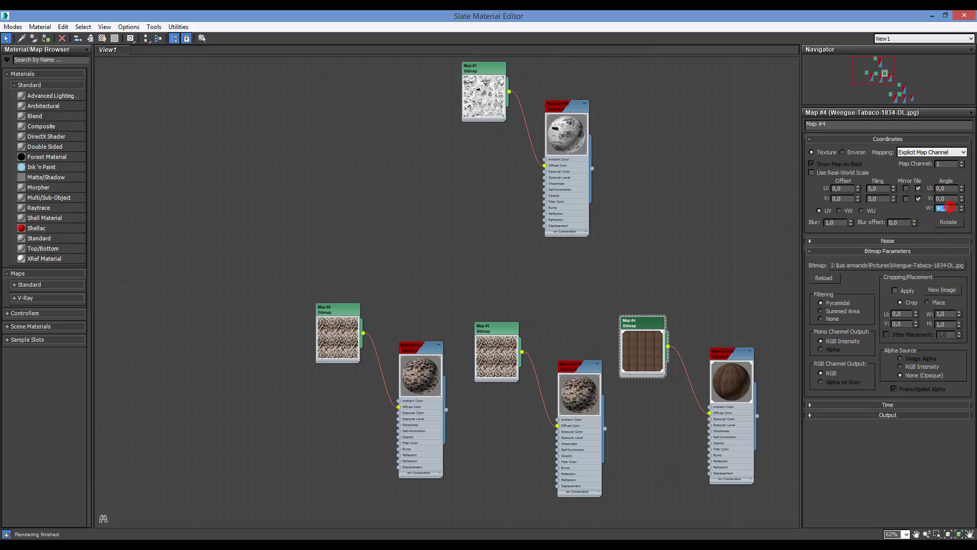
click(933, 15)
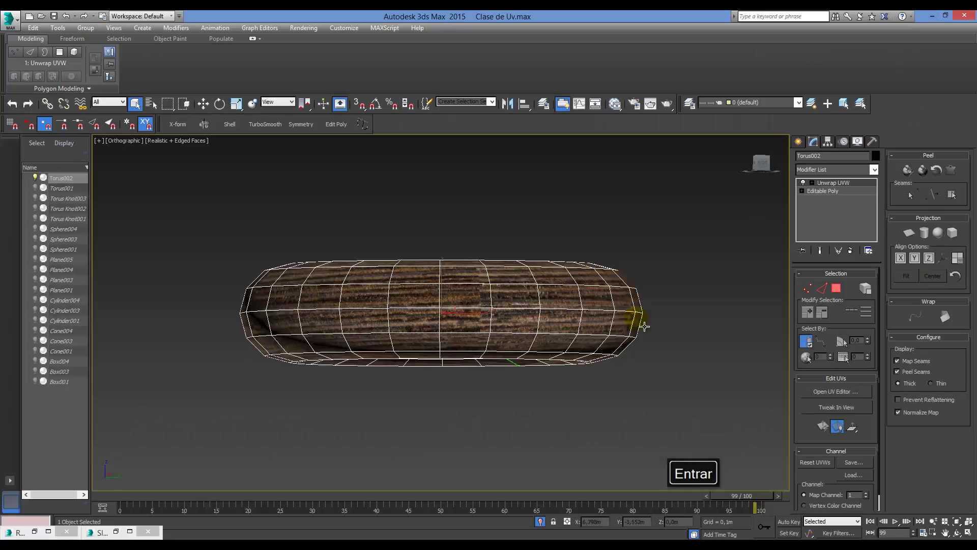
- Examine how the rotated wood grain runs around Torus002 and across its seams
mouse_move(550, 353)
alt+middle_down()
mouse_move(560, 371)
mouse_move(578, 371)
mouse_move(502, 383)
mouse_move(456, 371)
mouse_move(438, 360)
mouse_move(446, 362)
mouse_move(460, 316)
alt+middle_up()
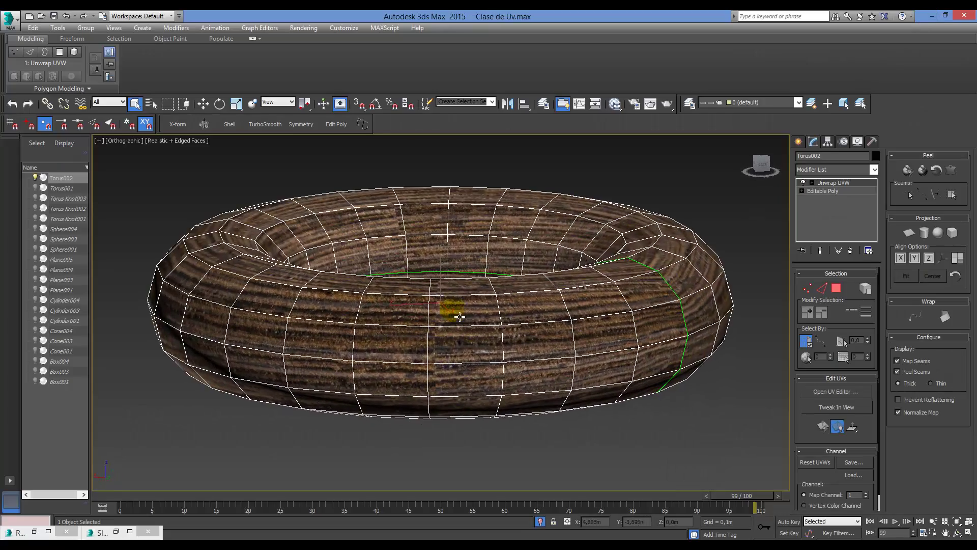
alt+middle_drag(440, 376, 596, 324)
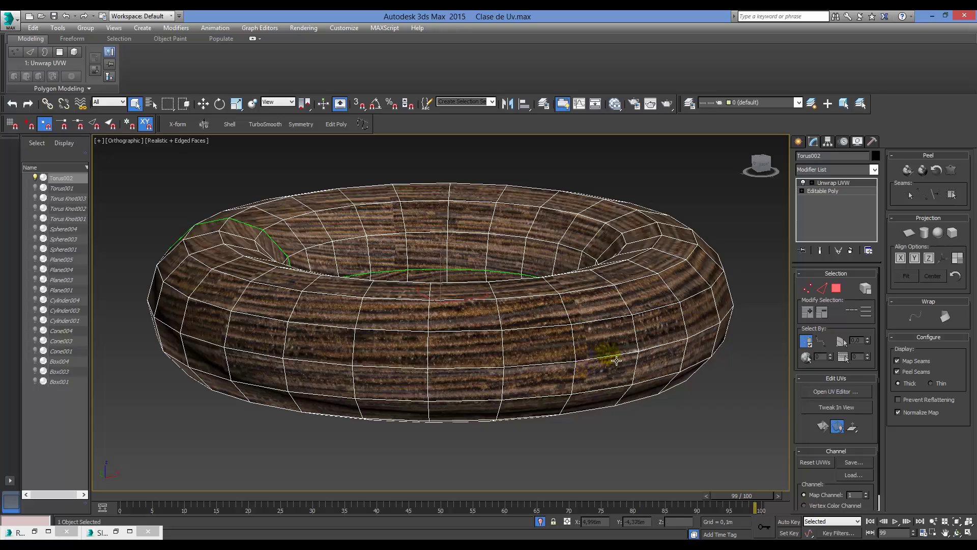
alt+middle_drag(617, 360, 487, 364)
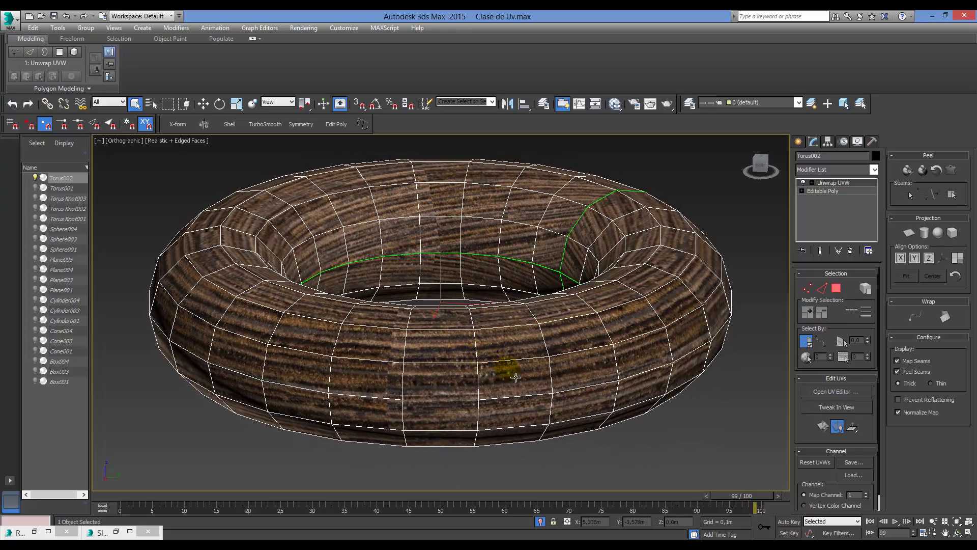
key(m)
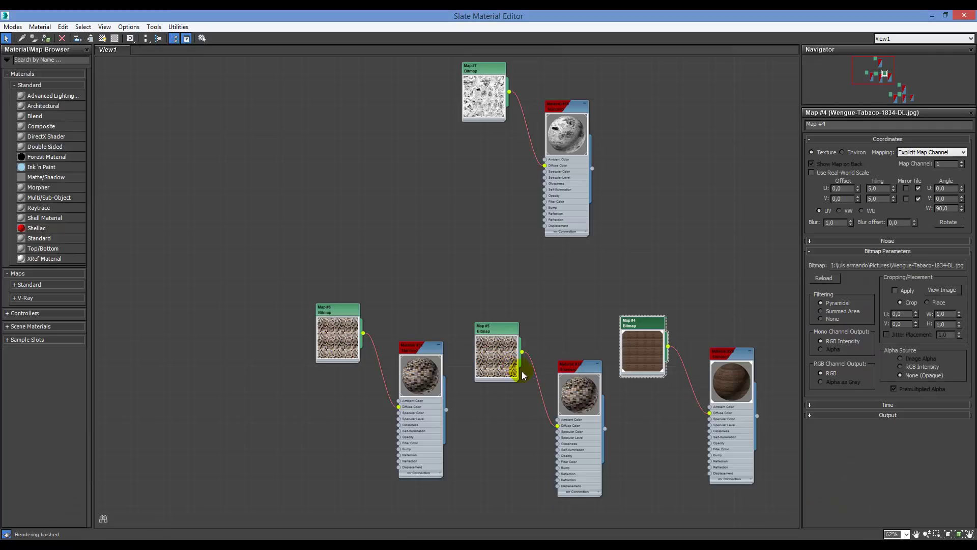
click(934, 20)
alt+middle_drag(672, 305, 677, 327)
- Exit isolation to show all the other primitives around Torus002 again
key(f)
key(z)
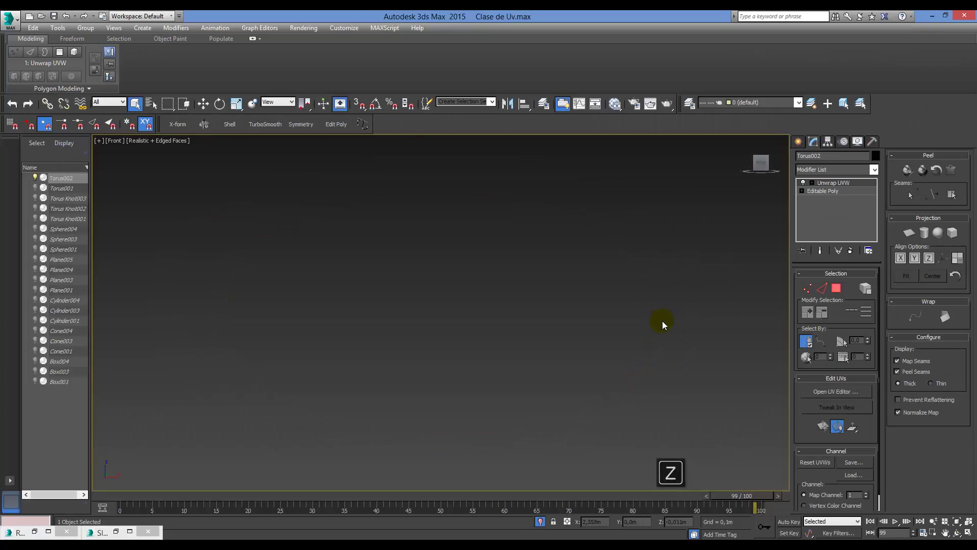
key(z)
alt+middle_drag(679, 286, 468, 305)
scroll(488, 356, down, 5)
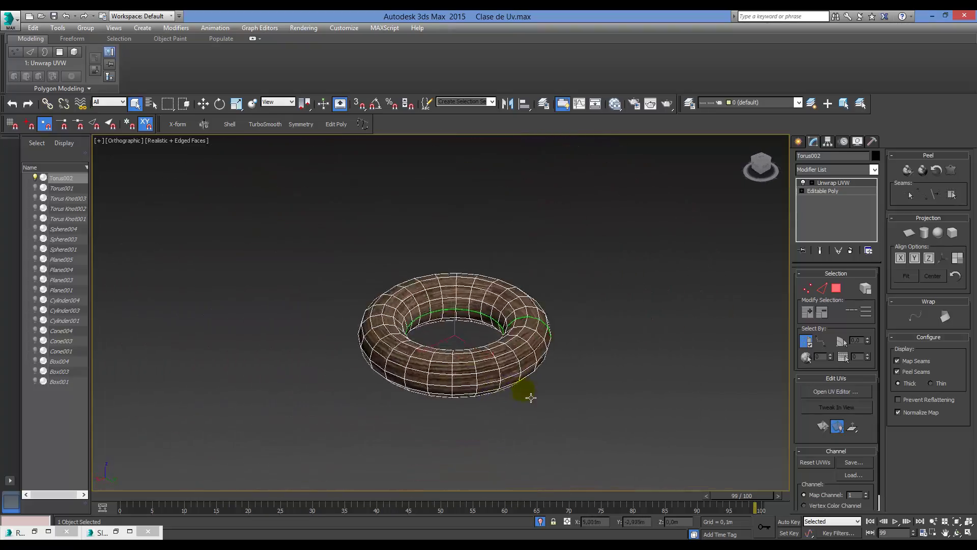
click(540, 520)
scroll(533, 415, down, 6)
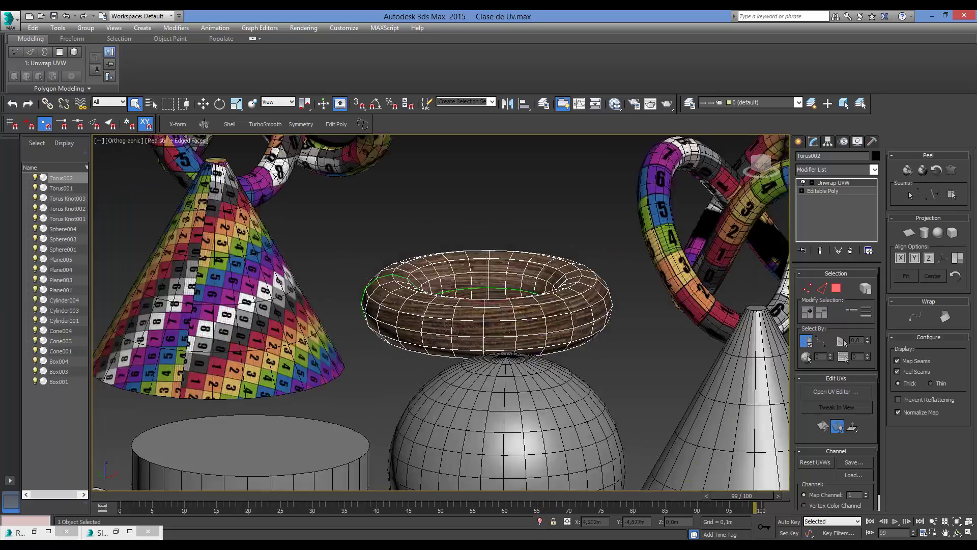
- Assign the wood material, Material #29, to the number-textured Torus001 and inspect its grain
alt+middle_drag(538, 421, 509, 356)
scroll(386, 285, up, 6)
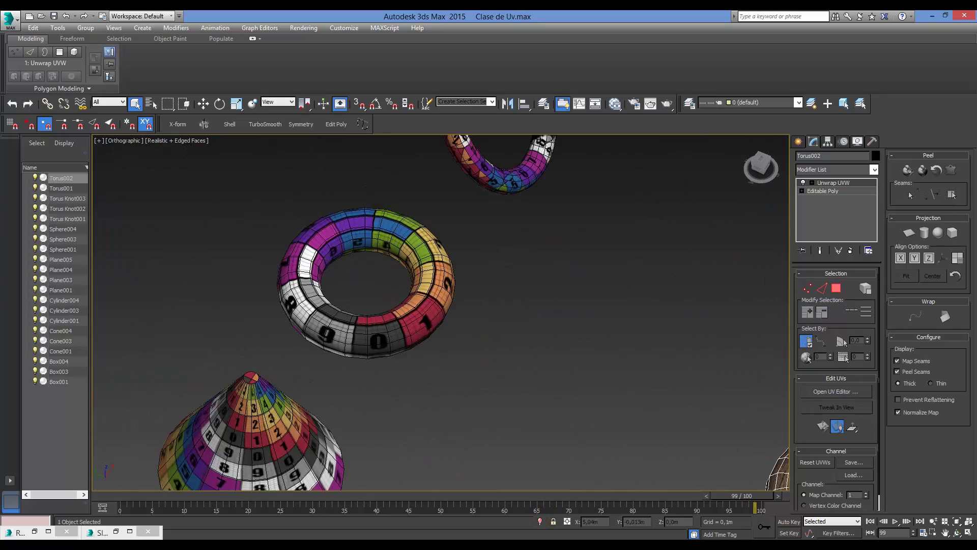
click(436, 324)
click(590, 258)
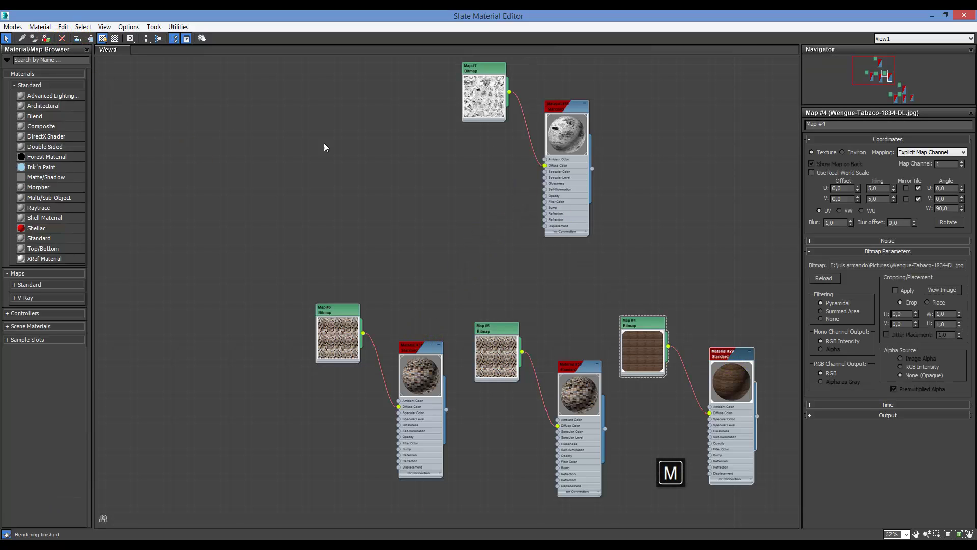
click(931, 16)
alt+middle_drag(514, 367, 446, 322)
scroll(463, 249, up, 5)
scroll(463, 282, down, 5)
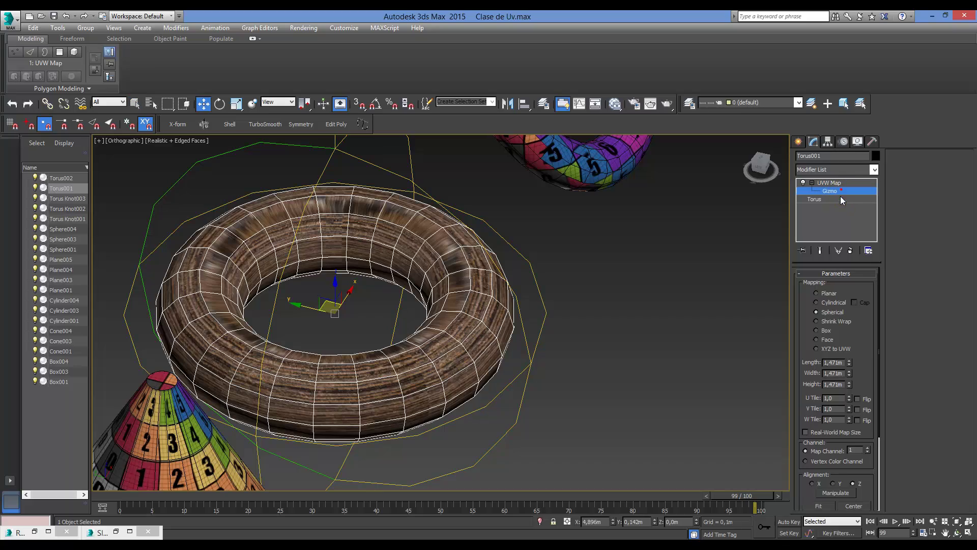
- Try scaling the spherical UVW Map gizmo of Torus001 and undo the gizmo changes
key(r)
drag(343, 287, 372, 306)
right_click(372, 305)
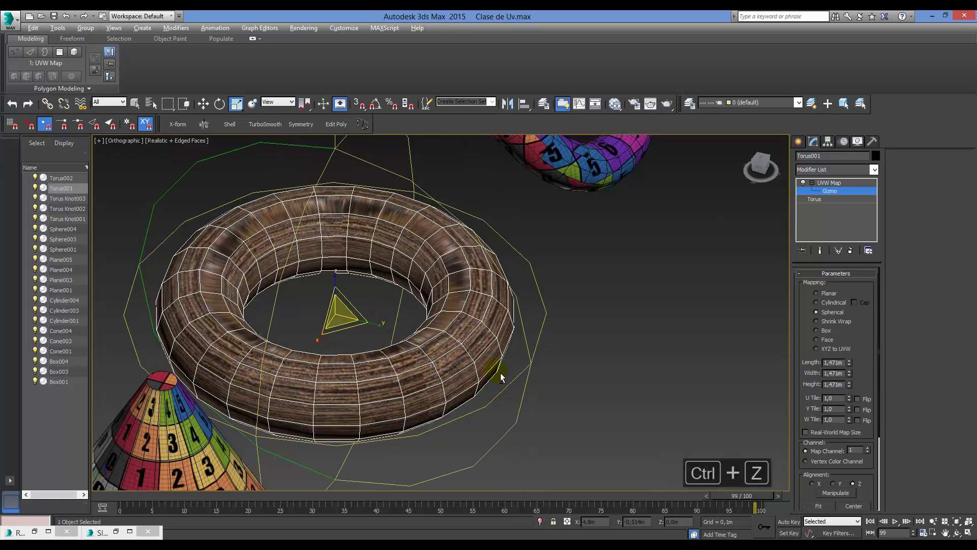
alt+middle_drag(500, 376, 388, 263)
key(q)
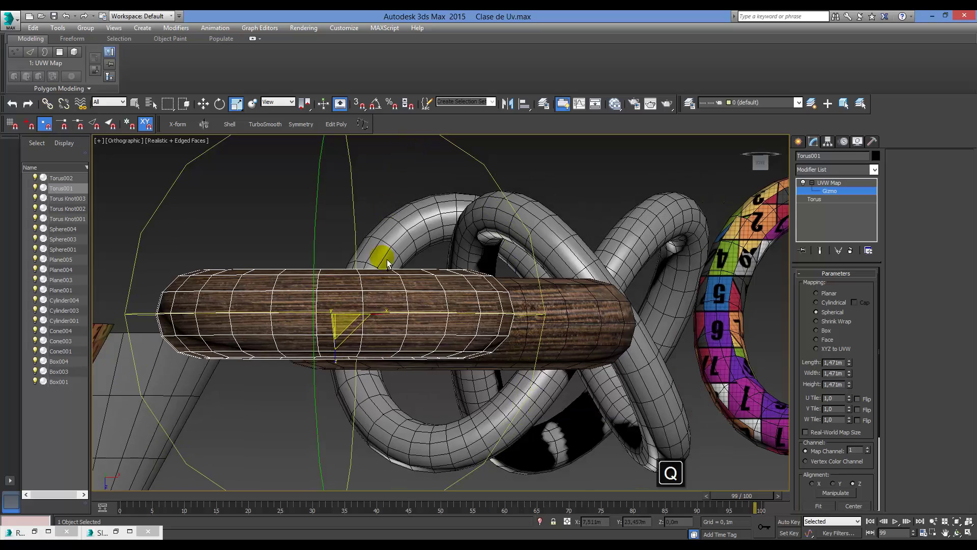
scroll(387, 263, up, 3)
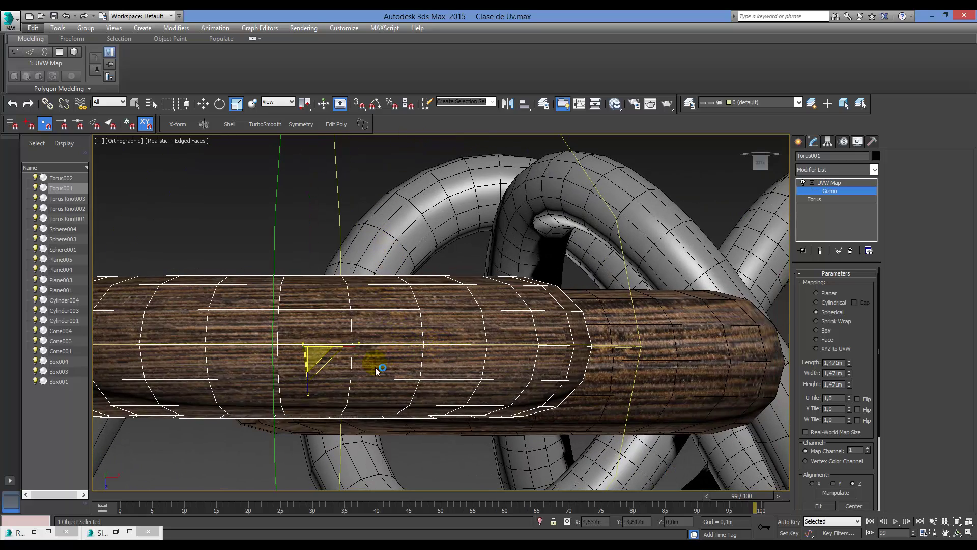
drag(361, 358, 375, 391)
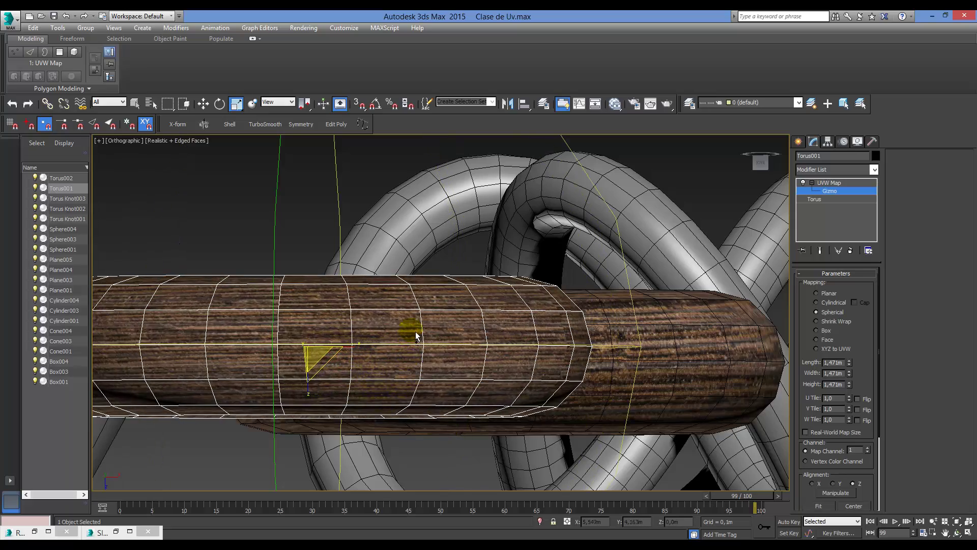
key(ctrl+z)
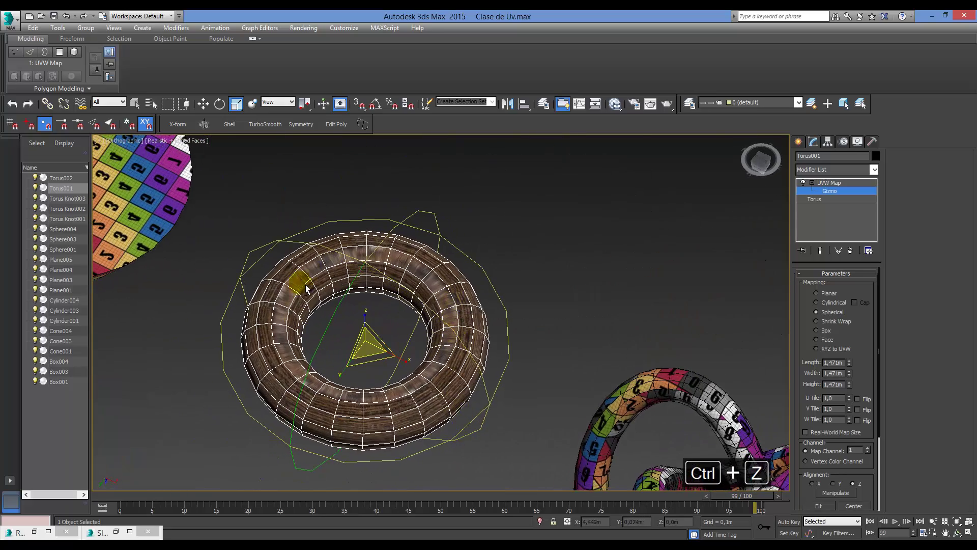
key(ctrl+z)
key(ctrl+z)
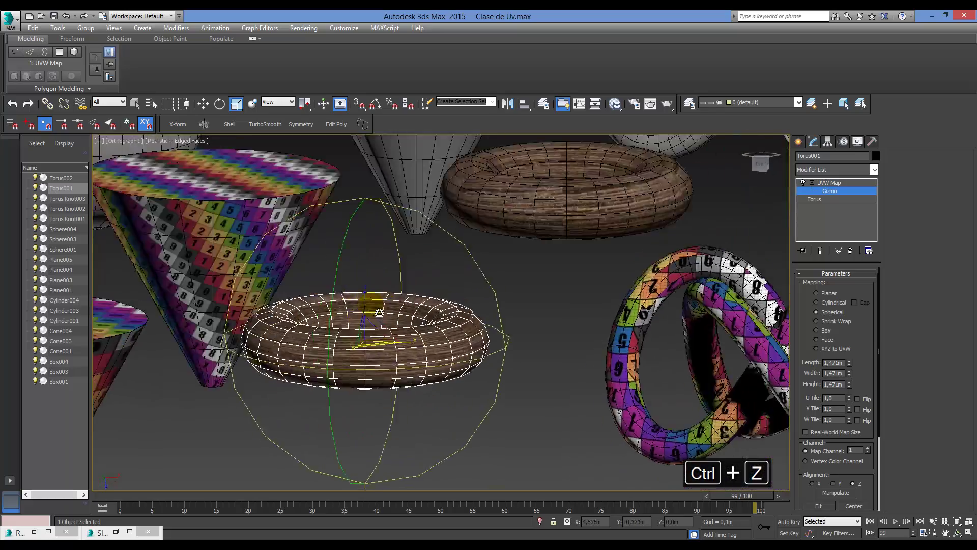
- Convert Torus Knot002 to Editable Poly and assign it the black-and-white dirt material fed by bitmap Map #7
scroll(389, 366, down, 8)
key(q)
alt+middle_drag(432, 401, 678, 354)
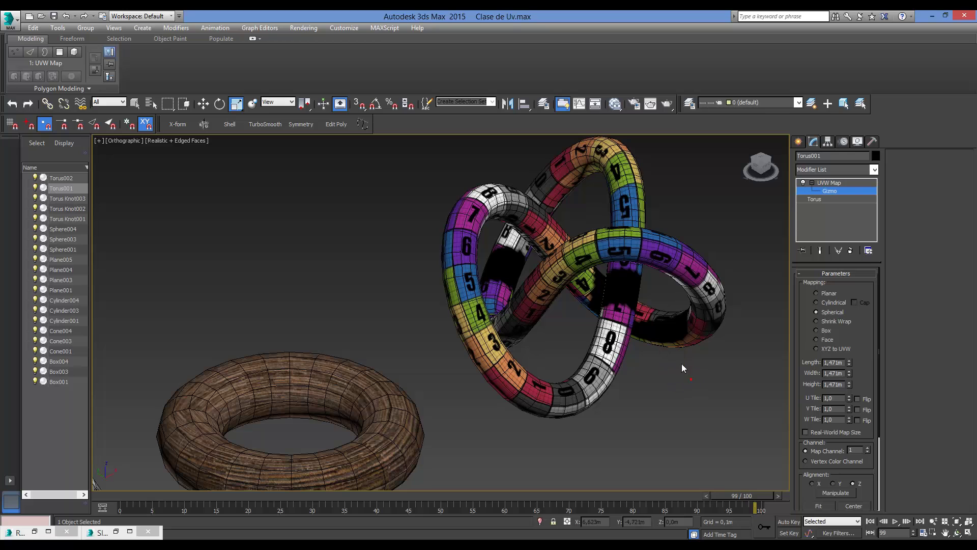
click(672, 291)
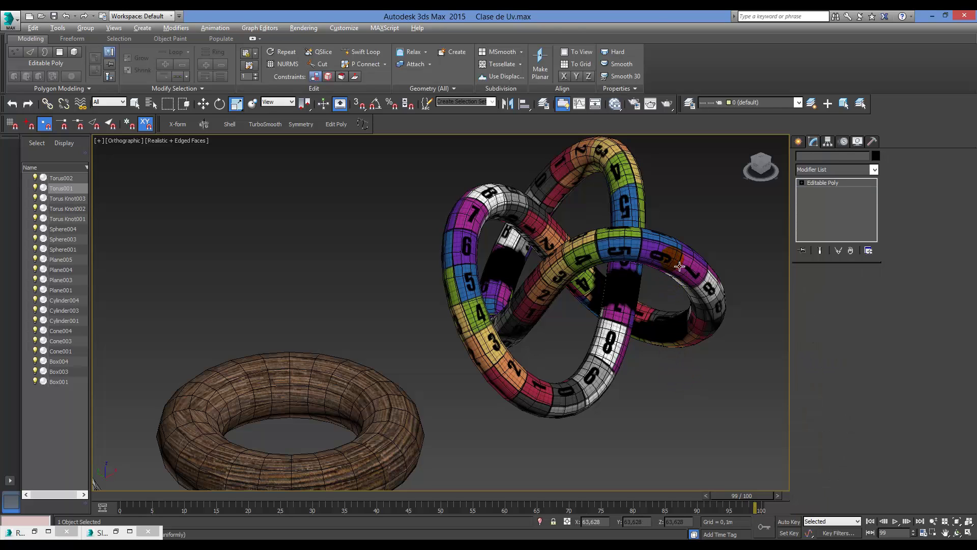
key(shift+alt+p)
click(657, 319)
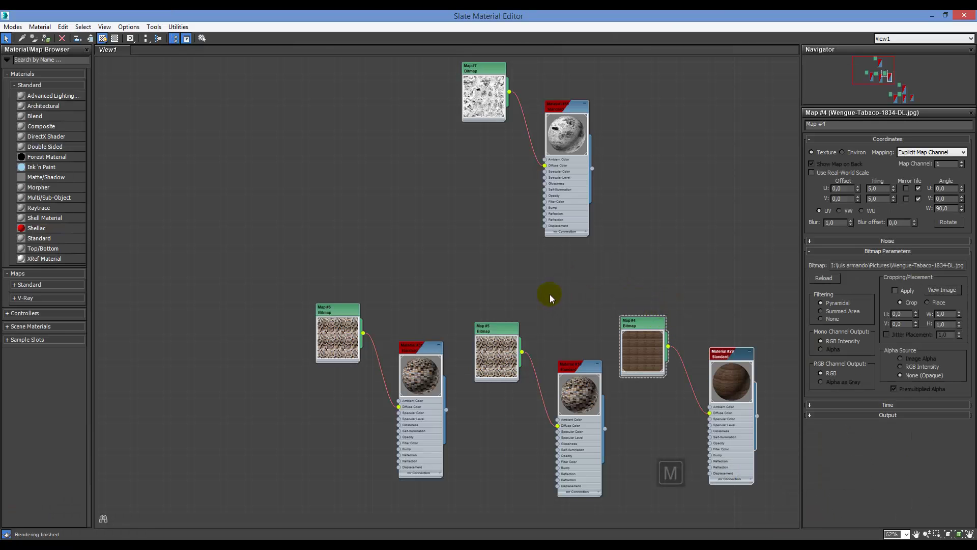
middle_drag(518, 296, 478, 323)
middle_drag(513, 146, 537, 218)
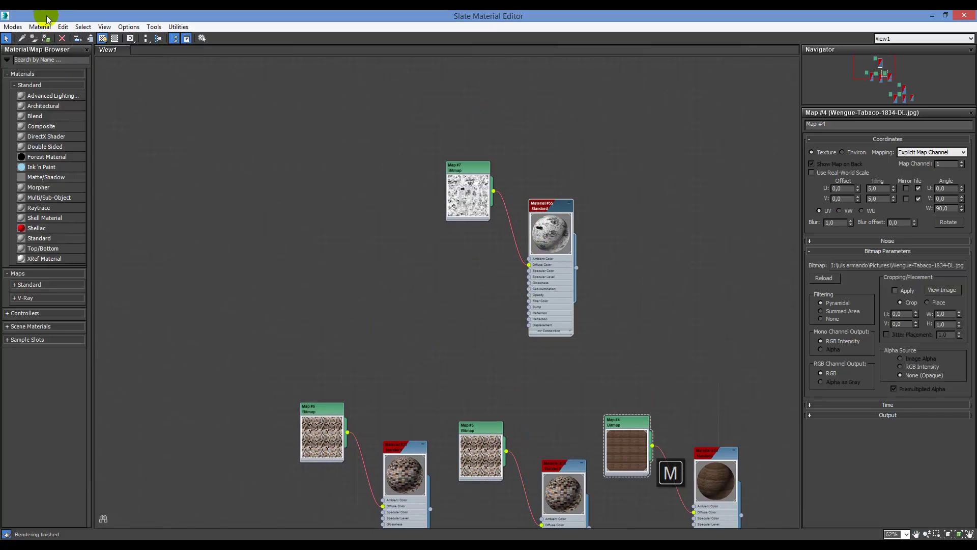
click(932, 16)
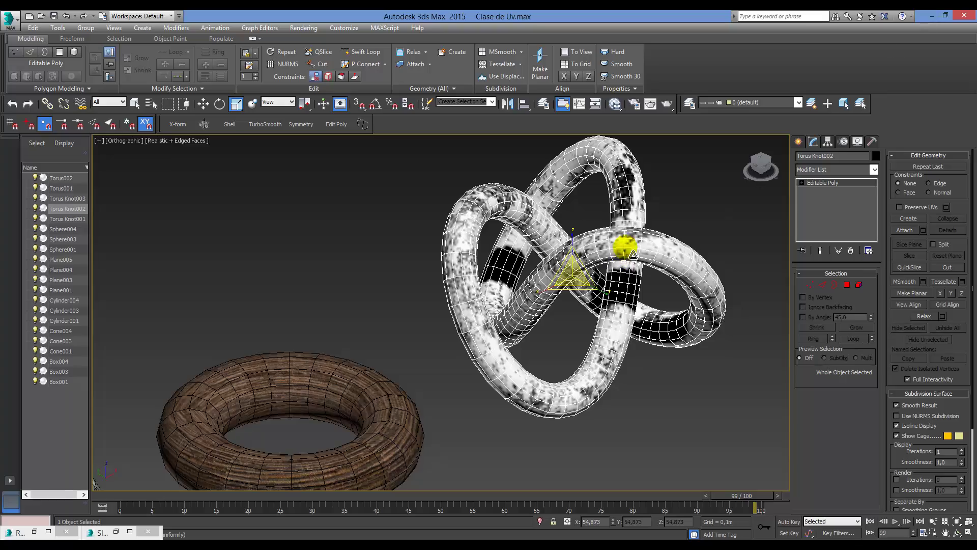
- Add an Unwrap UVW modifier to Torus Knot002, inspect its seams against the dirt texture, and deselect it
alt+middle_drag(633, 254, 543, 423)
key(shift+alt+g)
alt+middle_drag(559, 458, 518, 219)
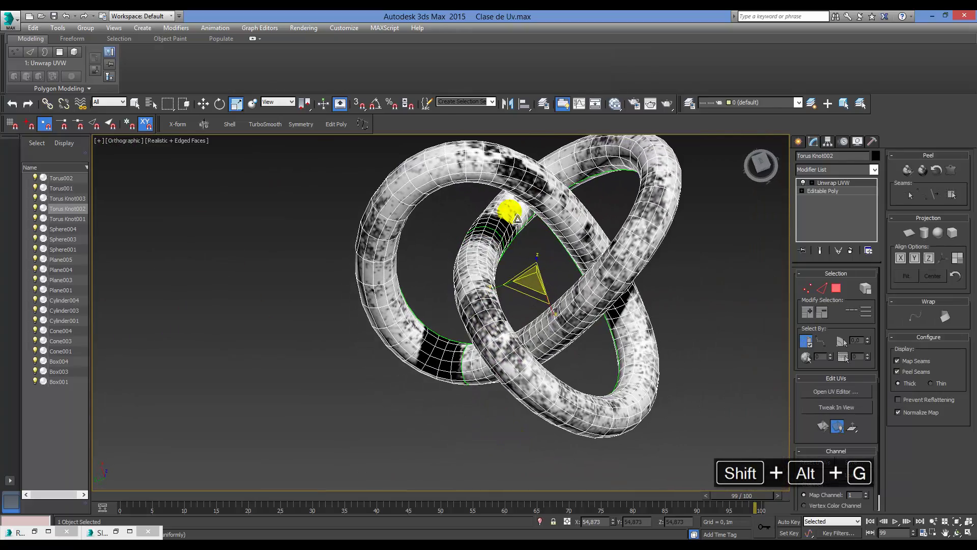
alt+middle_drag(538, 348, 565, 381)
click(649, 429)
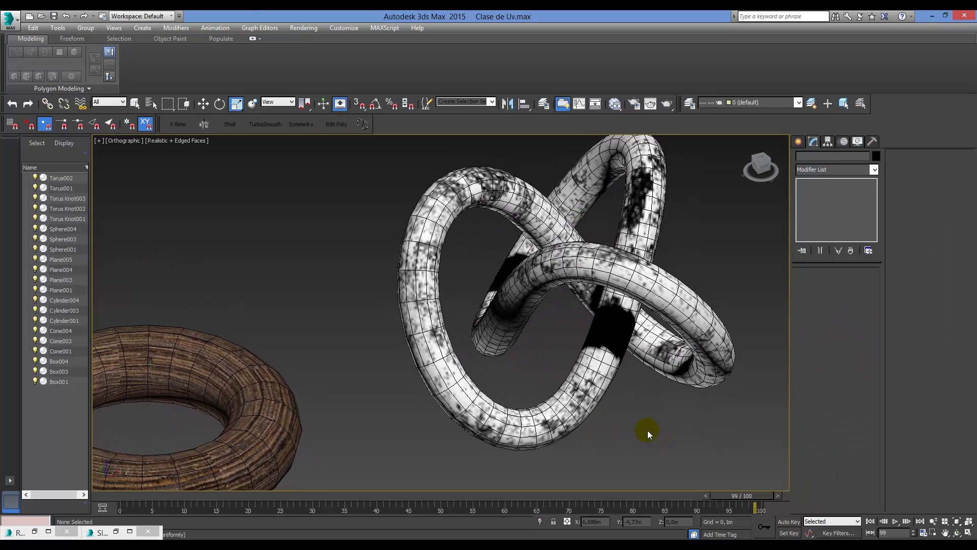
- Restore the material editor to a smaller window and assign the mosaic material using bitmap Map #6 to Torus Knot002
key(m)
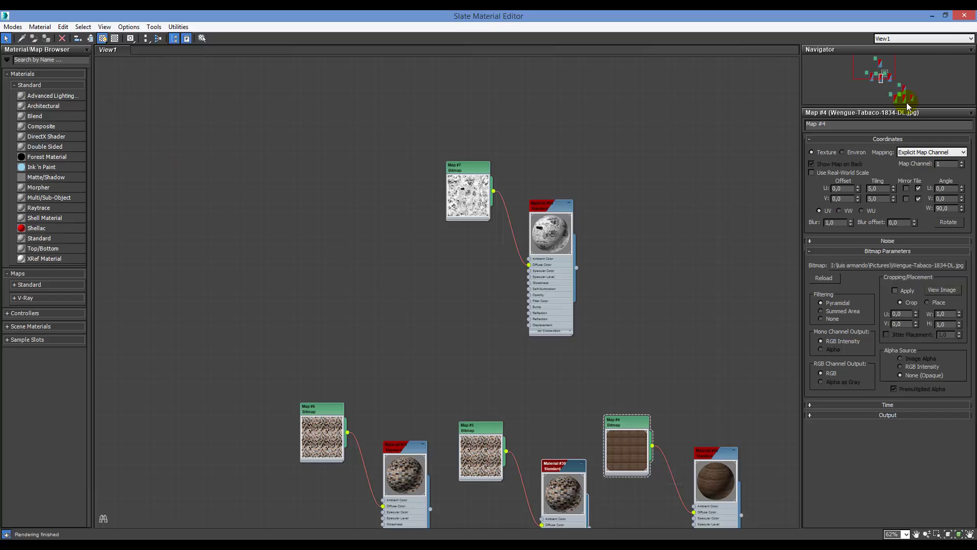
click(945, 15)
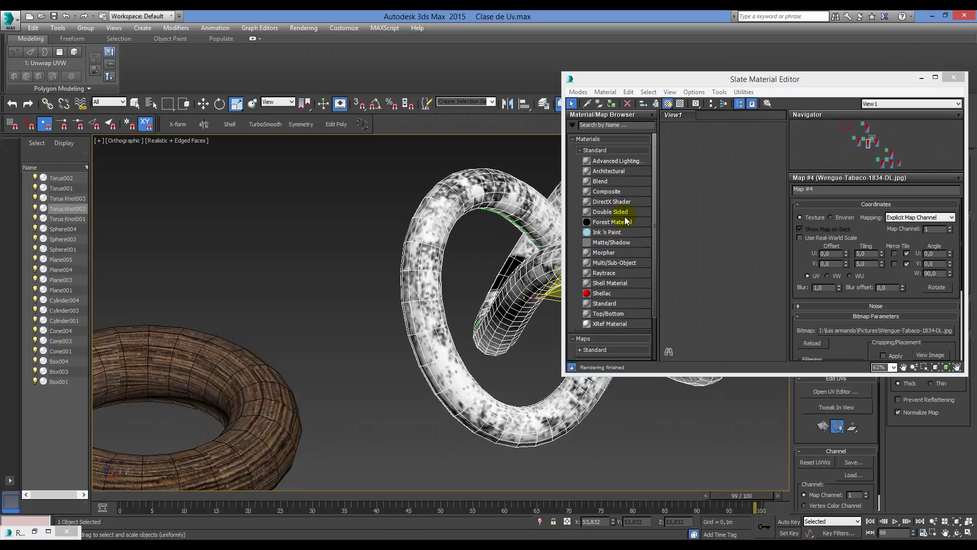
key(z)
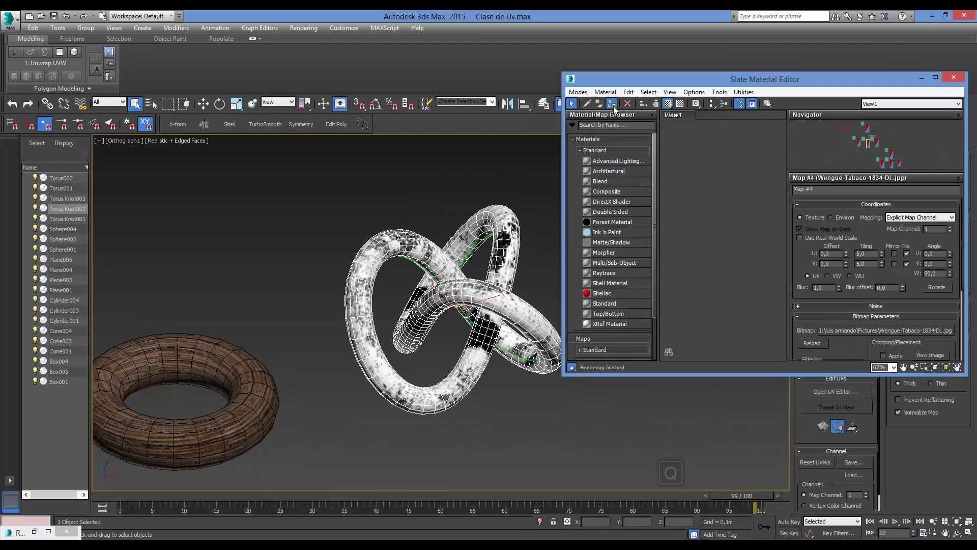
click(923, 77)
click(659, 297)
alt+middle_drag(643, 301, 488, 355)
scroll(517, 342, up, 4)
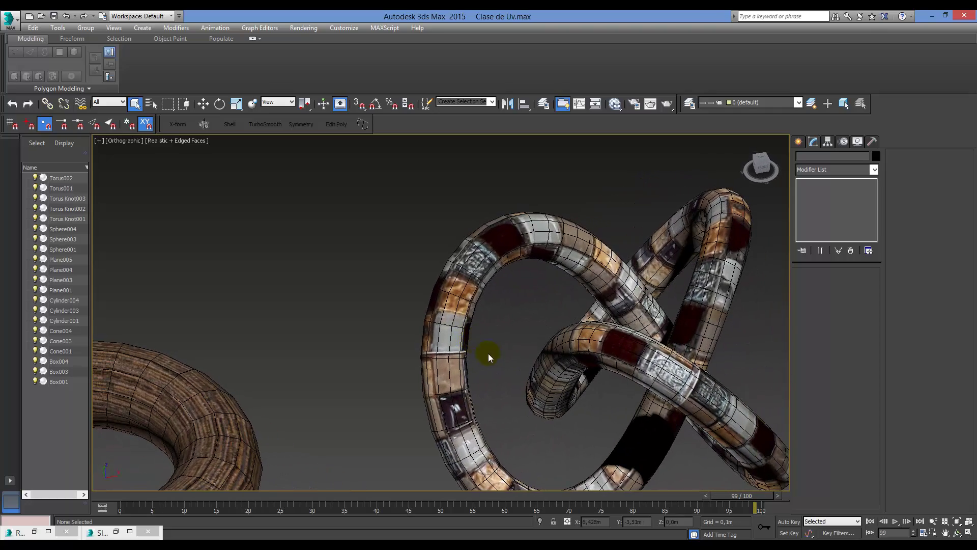
- Set the U and V tiling of the mosaic bitmap Map #6 to 5.0 and convert Torus Knot002 to Editable Poly
key(m)
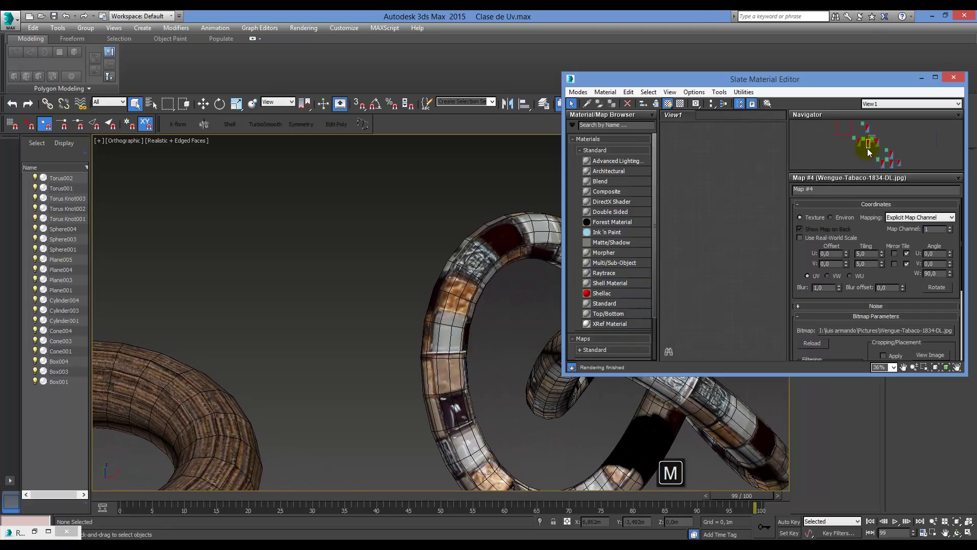
middle_drag(733, 217, 710, 260)
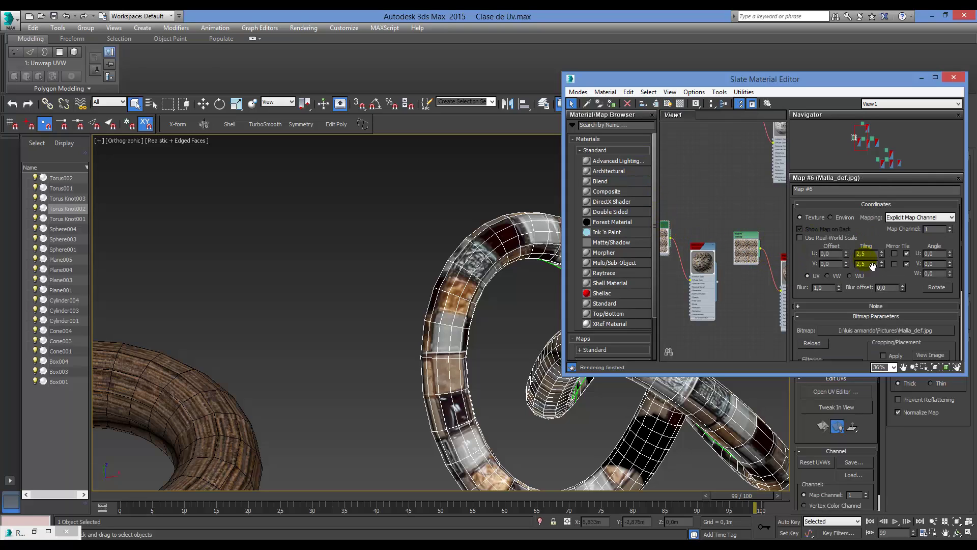
key(Tab)
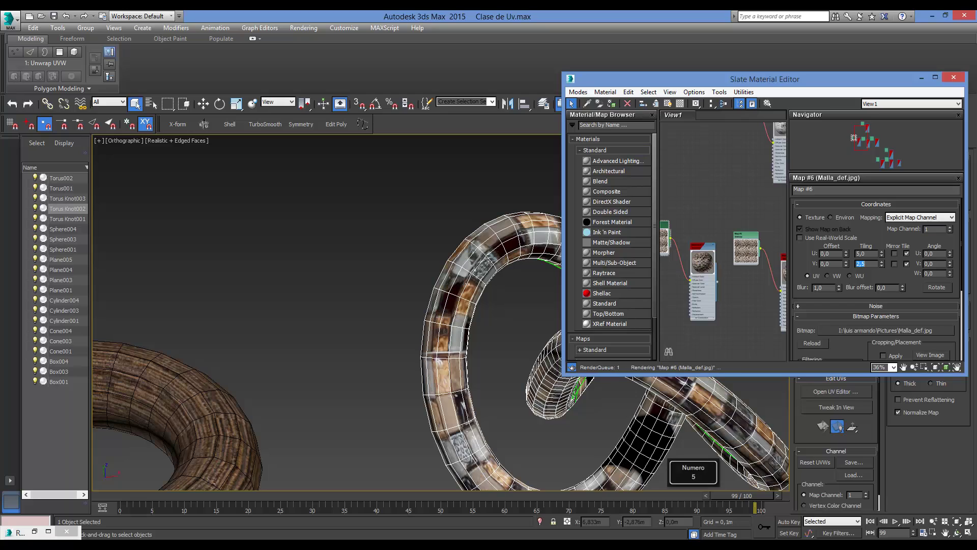
text(5)
key(Down)
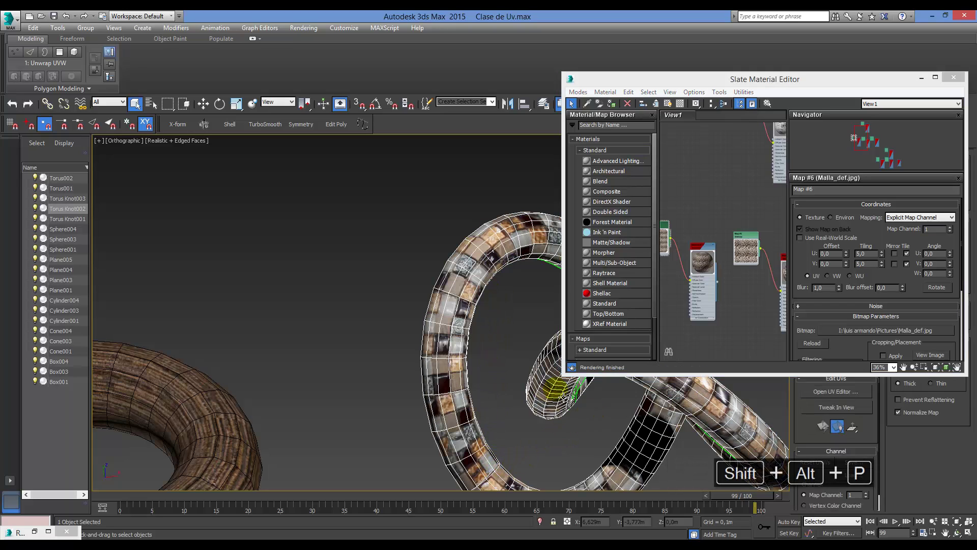
click(922, 78)
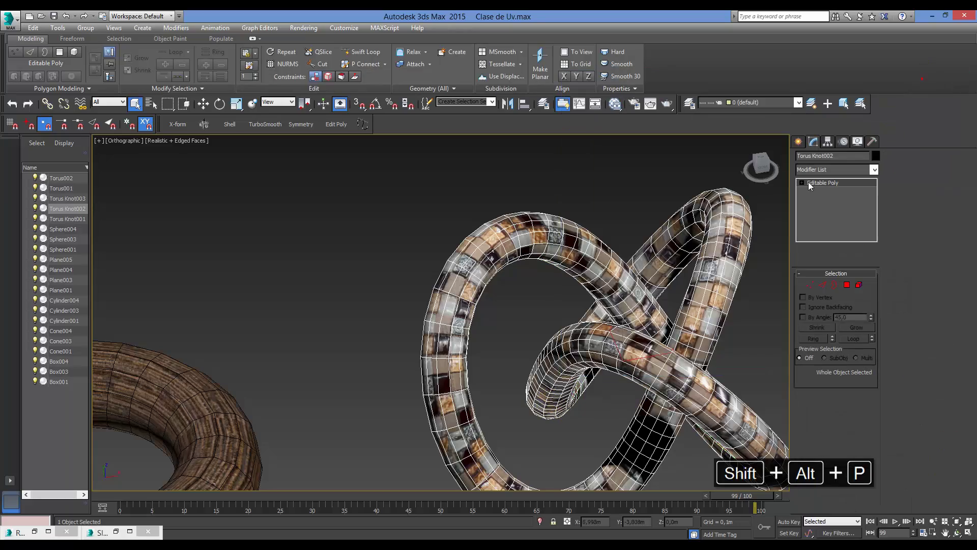
- Inspect the mosaic along the deselected Torus Knot002 and switch the viewport shading to Shaded
alt+middle_drag(753, 305, 724, 350)
click(726, 339)
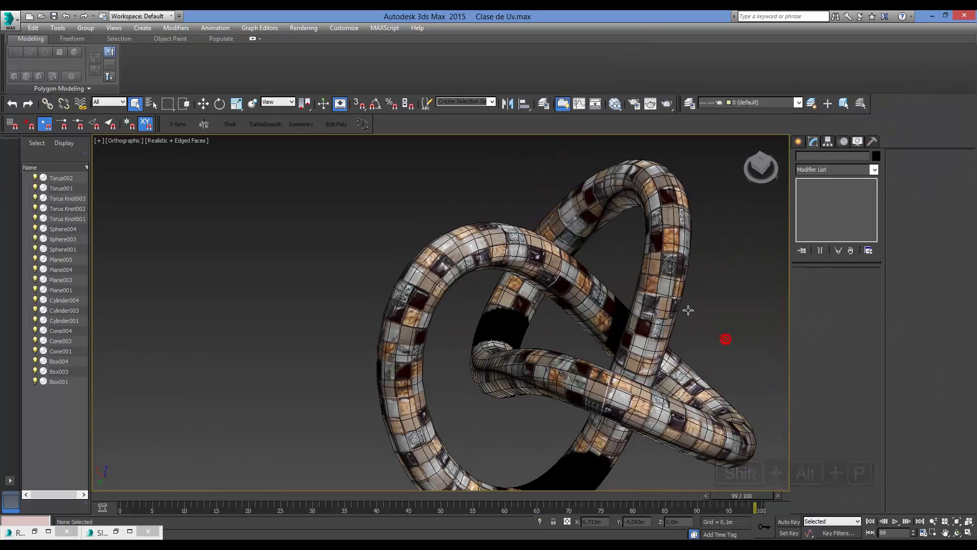
scroll(686, 310, down, 2)
alt+middle_drag(622, 389, 541, 328)
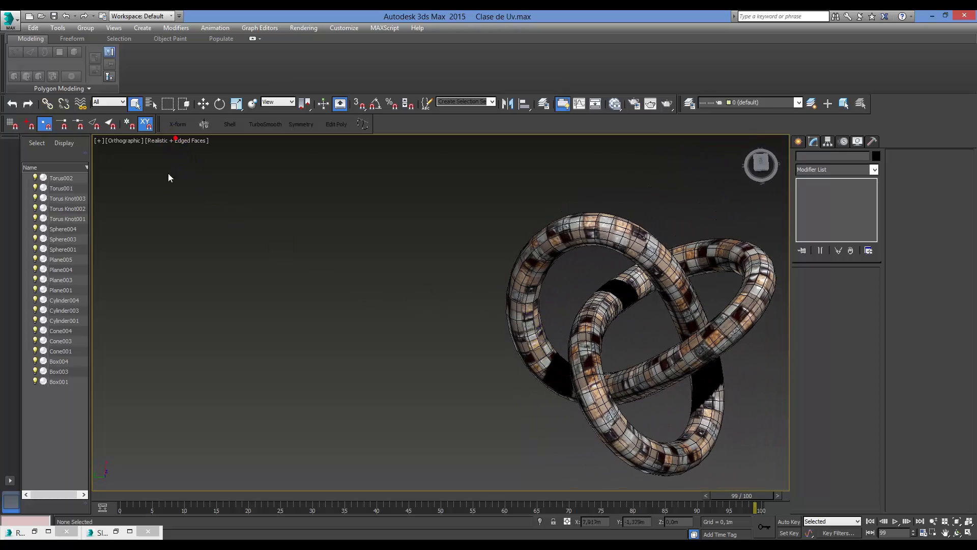
click(177, 142)
click(198, 164)
- Assign the mosaic material with bitmap Map #6 to the box-mapped Torus Knot001 and minimise the material editor
mouse_move(295, 229)
alt+middle_down()
mouse_move(597, 298)
mouse_move(594, 288)
mouse_move(570, 293)
mouse_move(575, 270)
mouse_move(711, 279)
alt+middle_up()
scroll(714, 282, up, 3)
scroll(567, 300, down, 5)
scroll(570, 293, up, 4)
scroll(710, 279, up, 6)
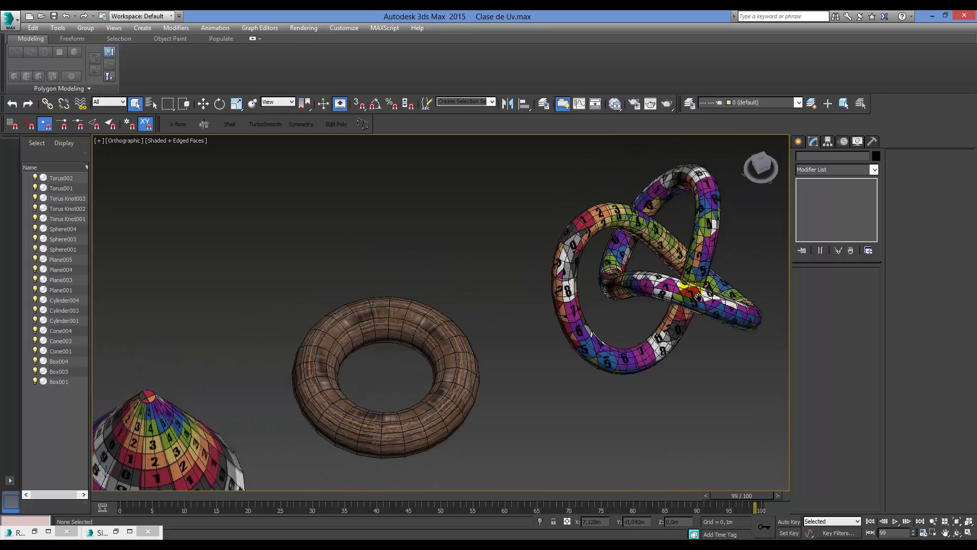
click(698, 307)
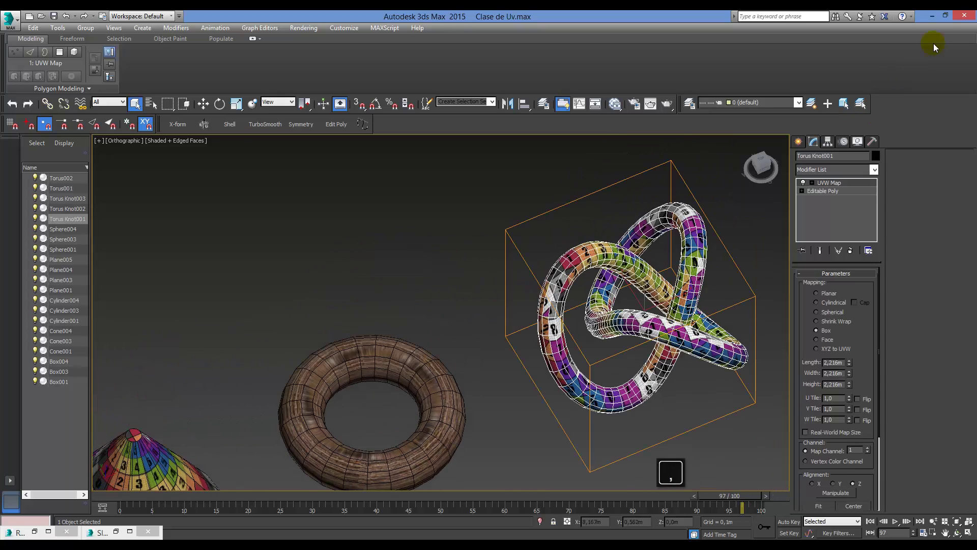
click(936, 17)
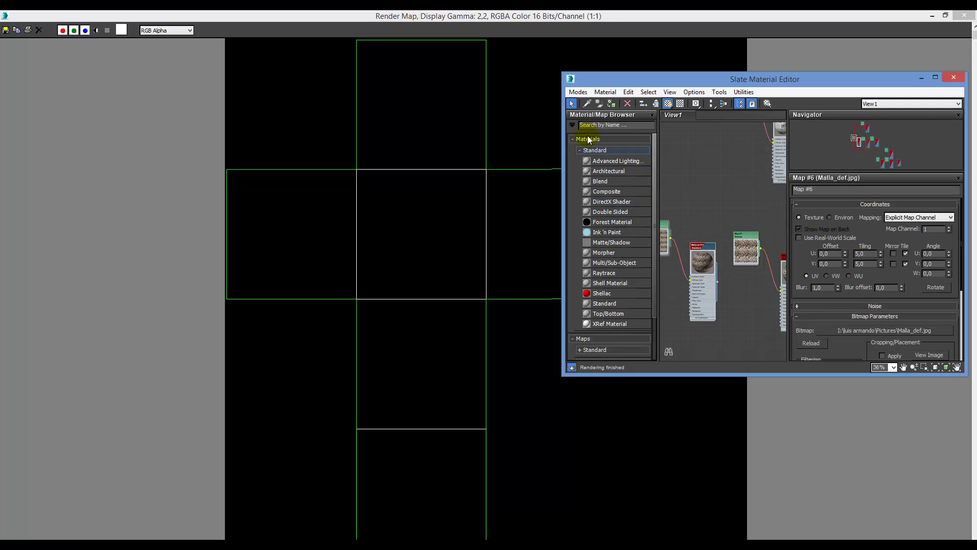
click(945, 15)
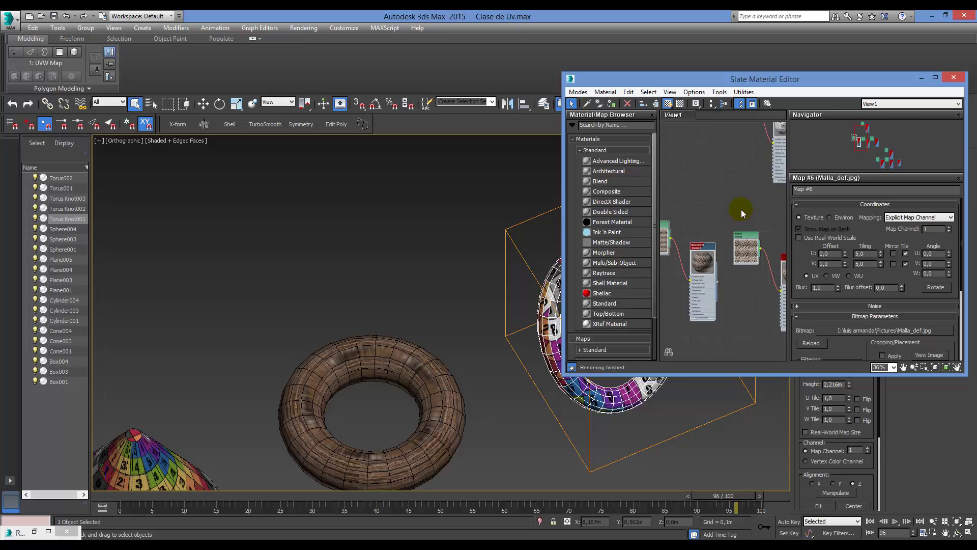
click(921, 78)
- Examine how the mosaic tiles follow the curved tube of the box-mapped Torus Knot001
scroll(611, 224, up, 10)
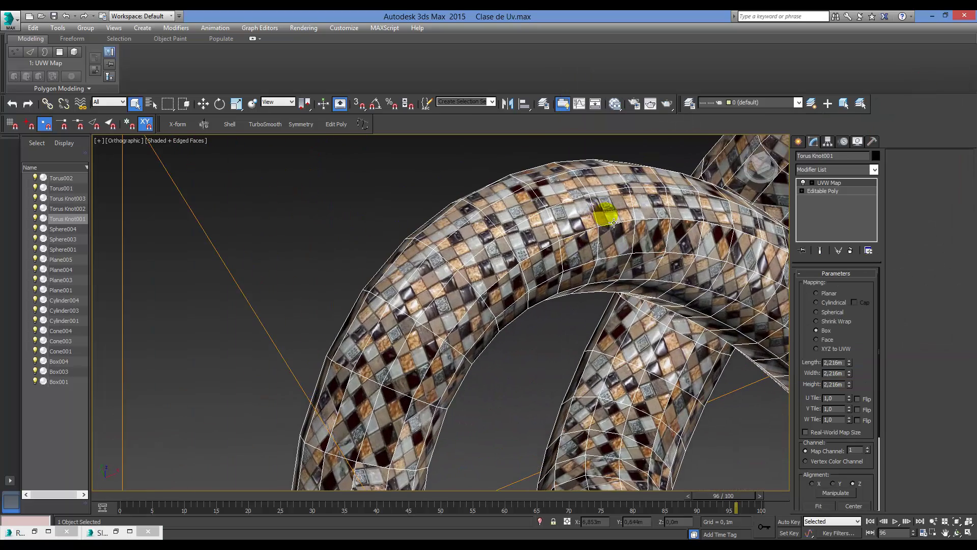
alt+middle_drag(650, 239, 596, 258)
scroll(611, 306, down, 10)
alt+middle_drag(621, 359, 562, 311)
scroll(560, 309, up, 8)
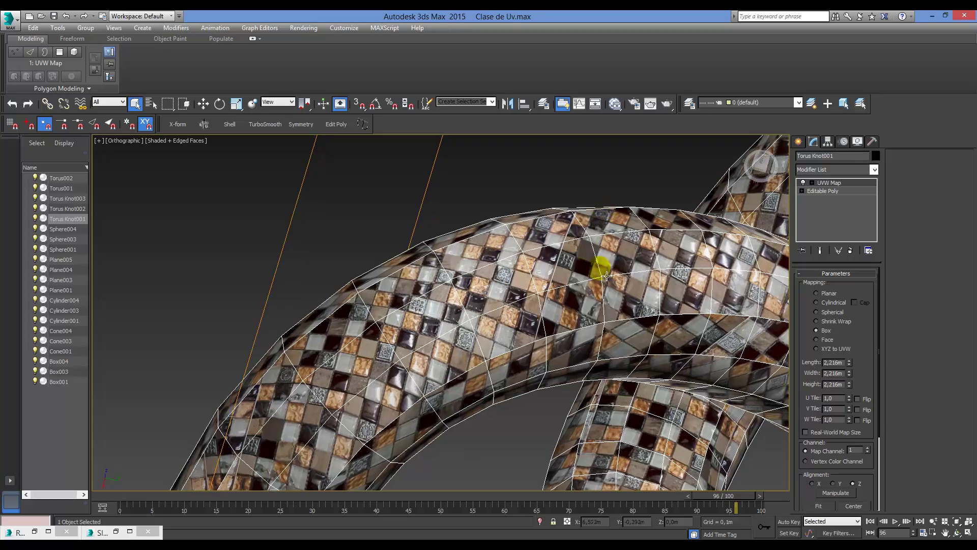
scroll(612, 305, down, 8)
mouse_move(612, 304)
alt+middle_down()
mouse_move(626, 316)
mouse_move(620, 301)
alt+middle_up()
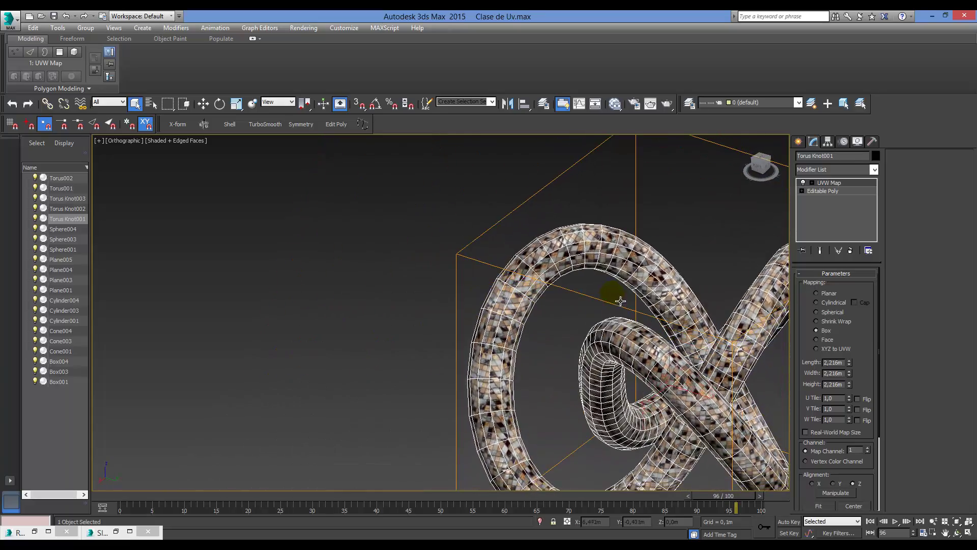
scroll(625, 254, down, 5)
scroll(594, 269, up, 5)
alt+middle_drag(593, 269, 567, 371)
scroll(567, 371, up, 8)
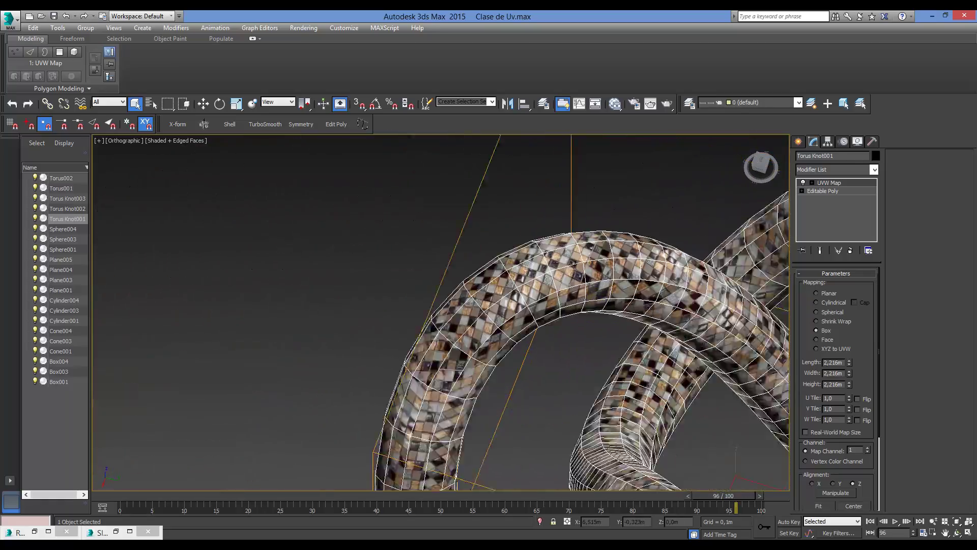
- Scale the UVW Map gizmo of Torus Knot001 uniformly to about 456 percent and collapse the knot to Editable Poly
scroll(657, 310, up, 2)
scroll(624, 281, down, 10)
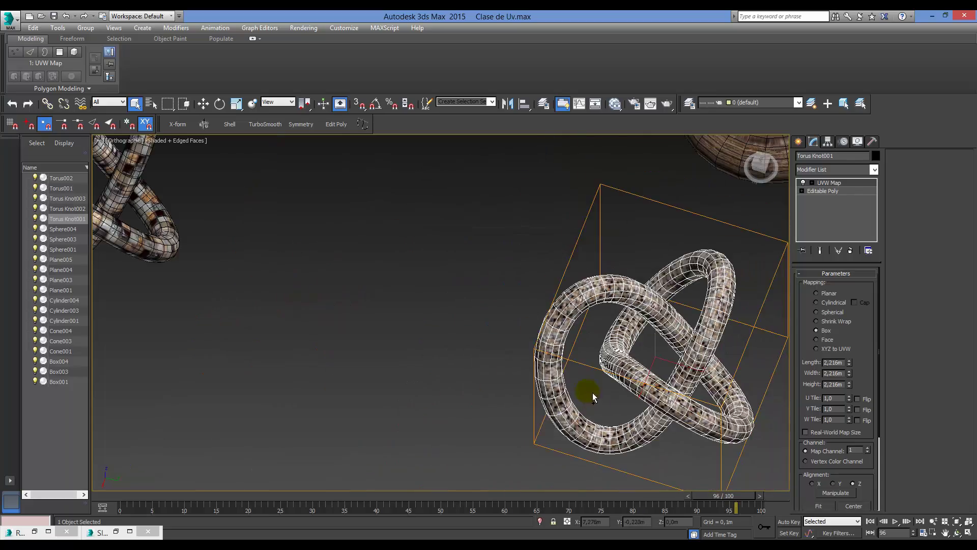
alt+middle_drag(585, 392, 724, 355)
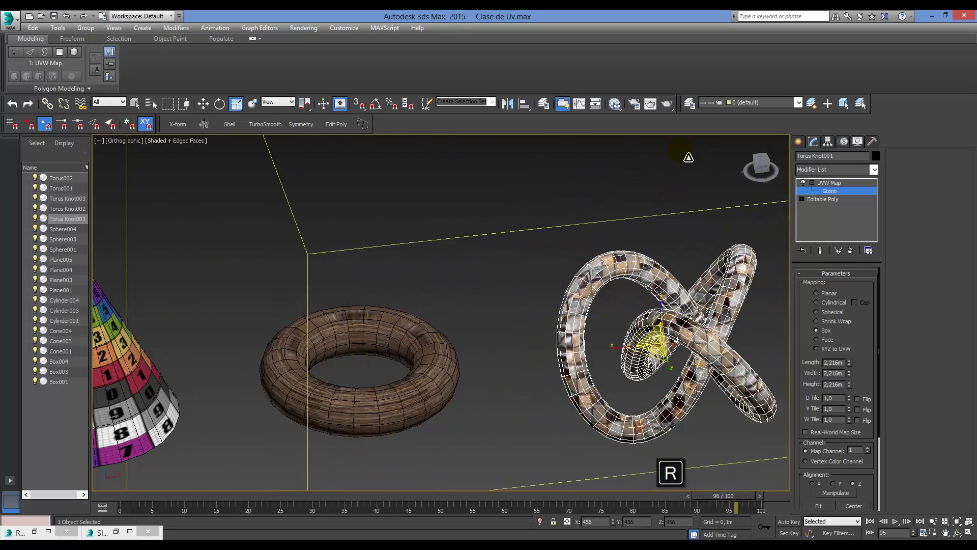
alt+middle_drag(681, 187, 713, 382)
scroll(713, 382, up, 6)
scroll(689, 260, down, 10)
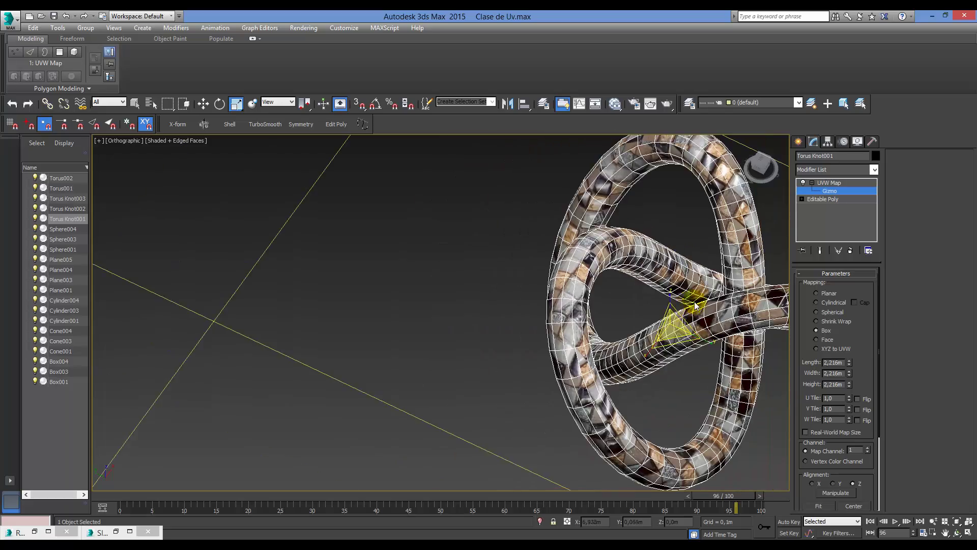
alt+middle_drag(690, 260, 658, 333)
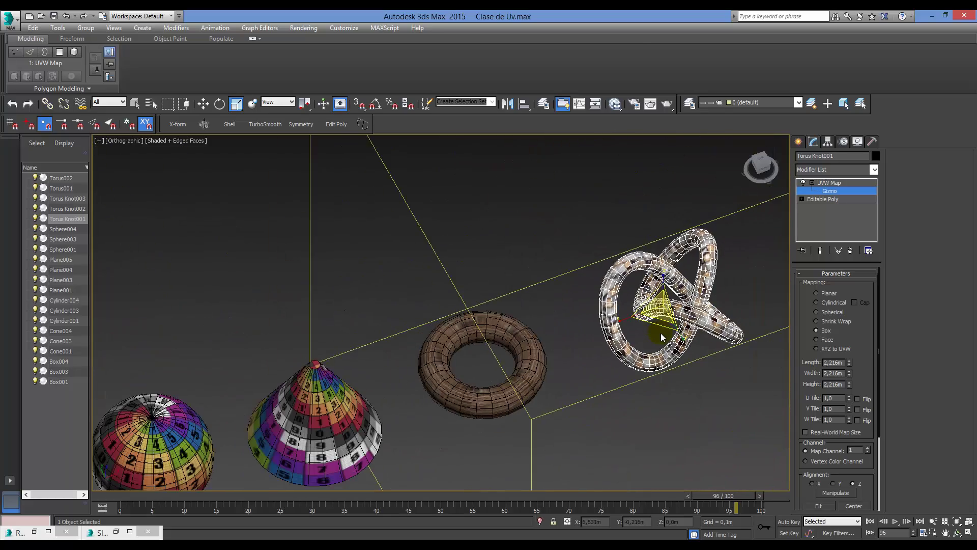
key(shift+alt+p)
- Compare the three rows of primitives, from the textured ones to the untextured grey ones
scroll(623, 363, down, 5)
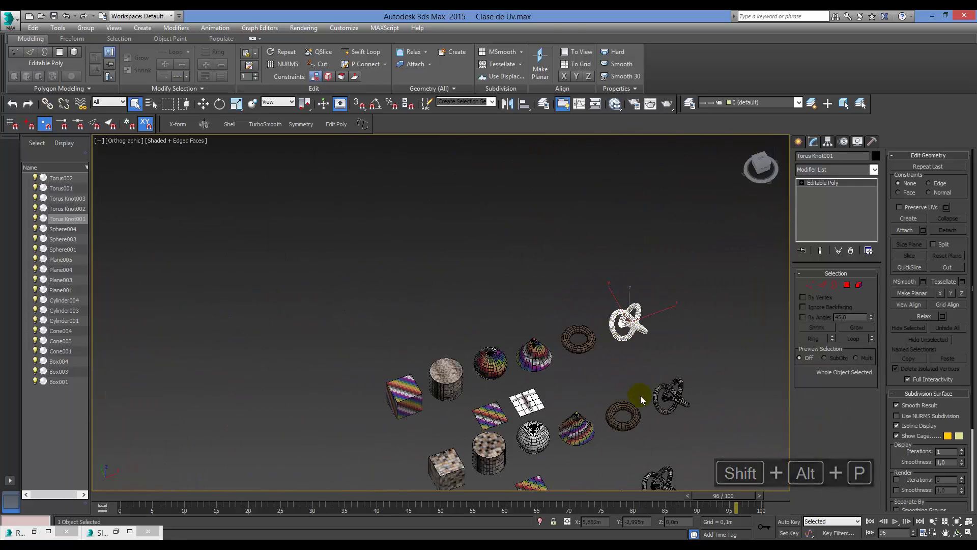
mouse_move(640, 395)
alt+middle_down()
mouse_move(577, 394)
mouse_move(578, 377)
mouse_move(646, 416)
mouse_move(637, 412)
alt+middle_up()
key(q)
scroll(568, 395, up, 3)
middle_drag(699, 265, 634, 316)
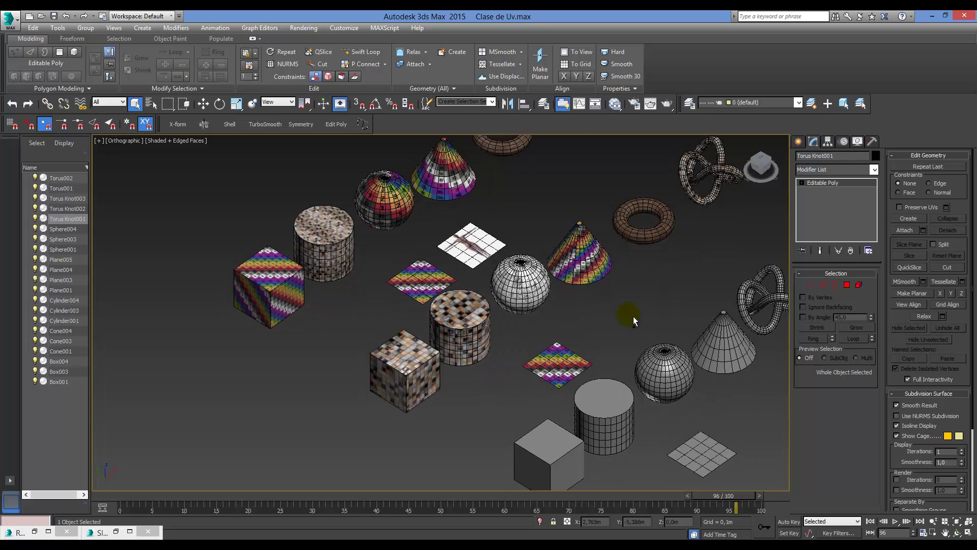
scroll(607, 411, down, 4)
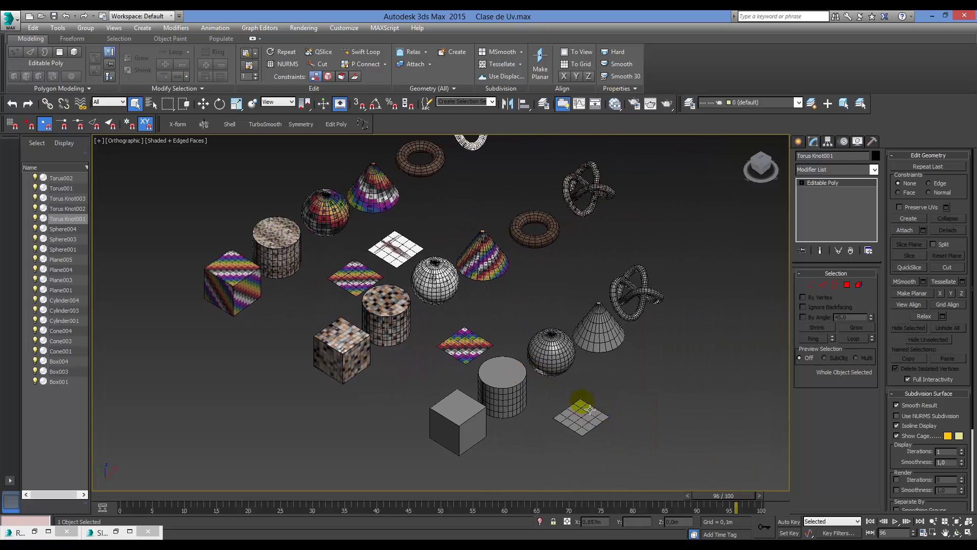
scroll(519, 422, up, 4)
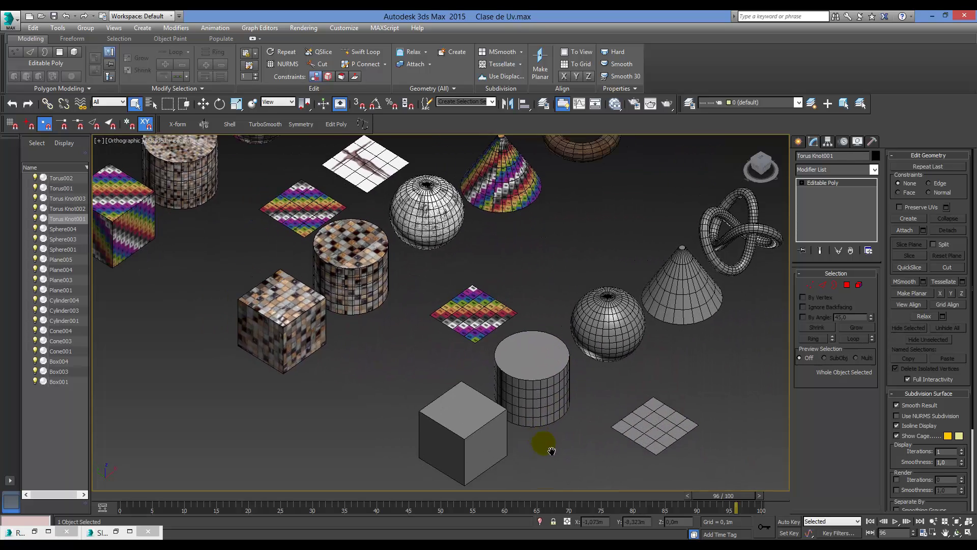
- Select the box, cylinder, sphere and Torus Knot003 in the untextured row one after another to point out each
click(504, 444)
click(560, 369)
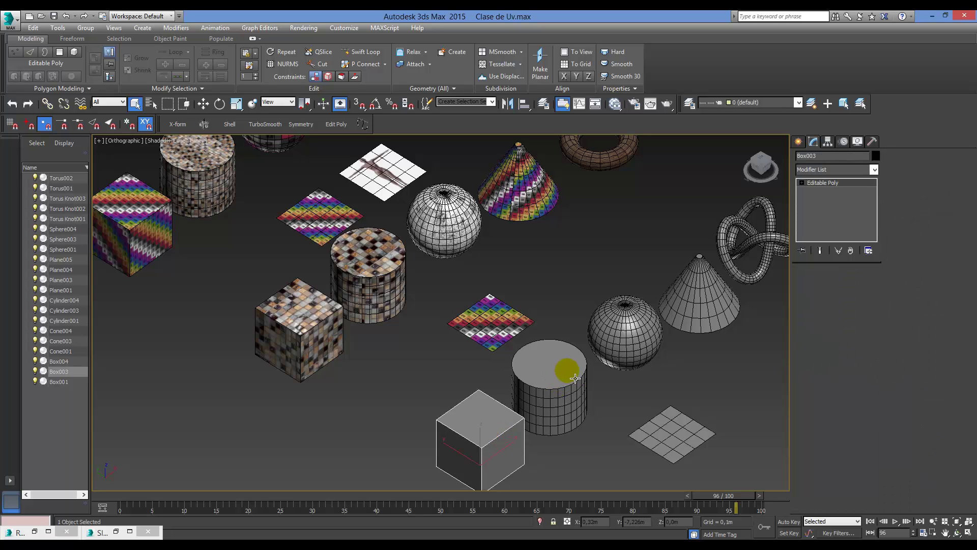
click(631, 328)
middle_drag(679, 316, 593, 374)
click(638, 305)
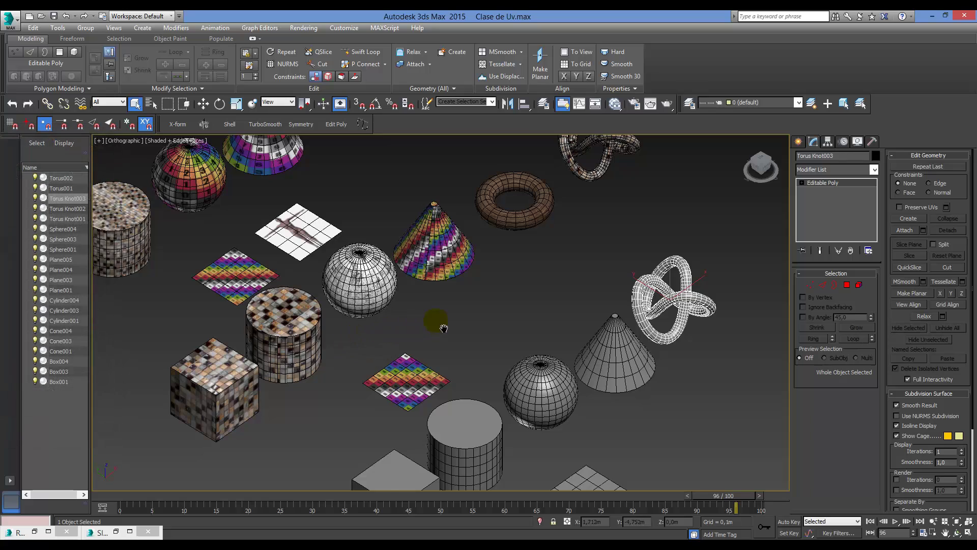
middle_drag(436, 321, 497, 368)
scroll(477, 324, down, 3)
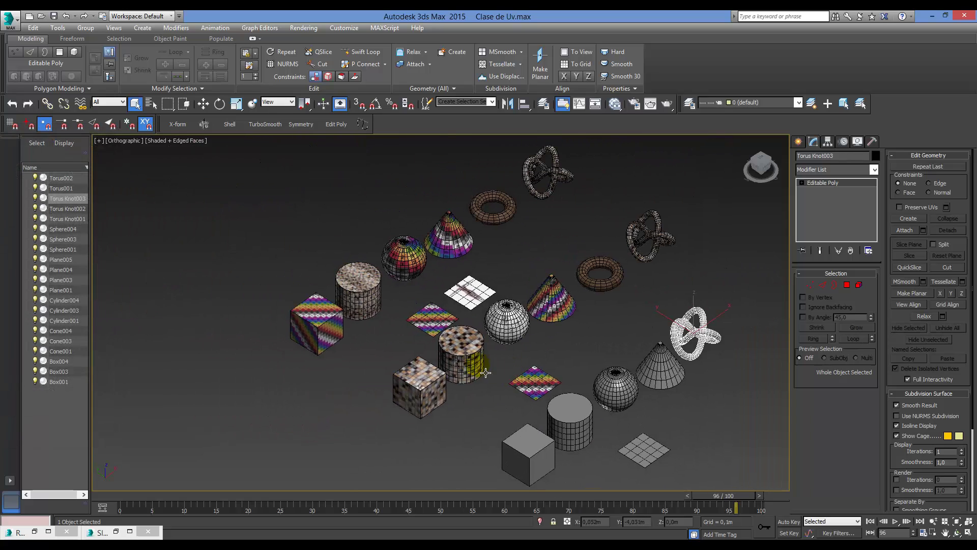
- Select the mosaic box Box004 and locate the Unwrap UVW modifier among the available modifiers without applying it
click(448, 398)
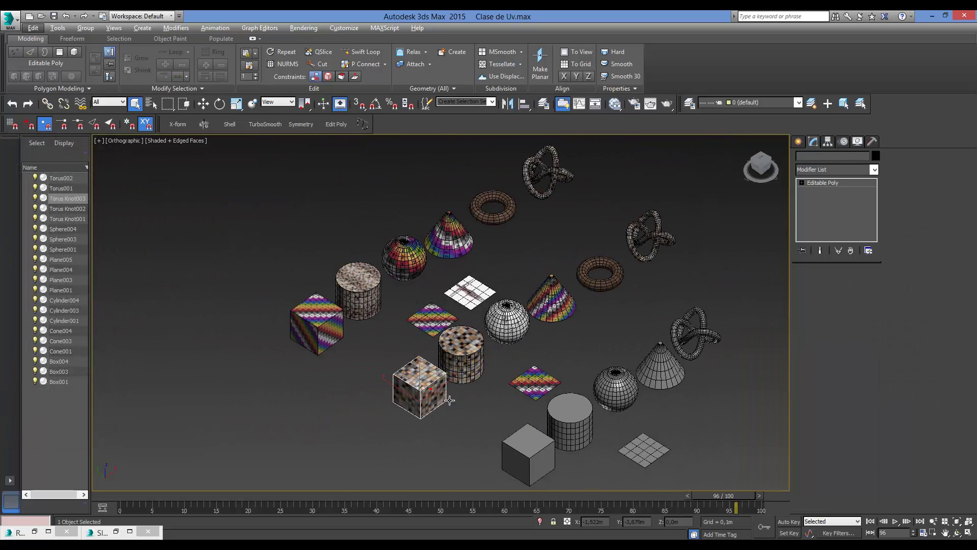
click(834, 173)
drag(871, 277, 908, 515)
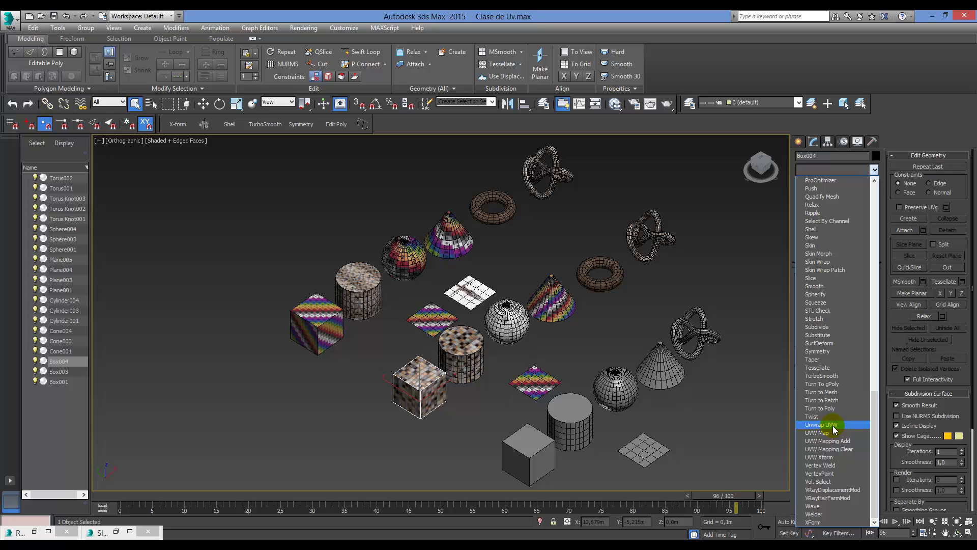
click(739, 286)
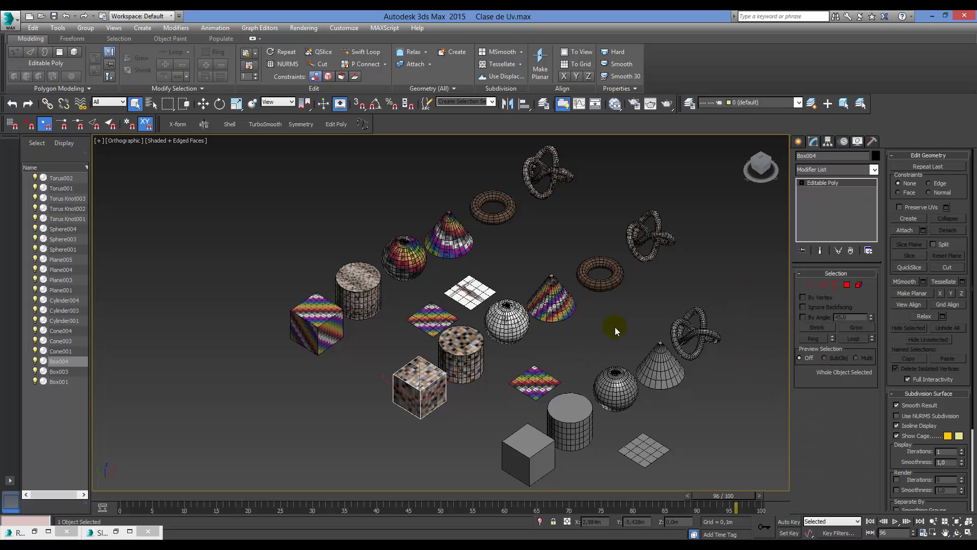
- Switch to the Flickr gallery in the browser and open the sofa render Procedural_Brick_test_02_monocromo
click(930, 16)
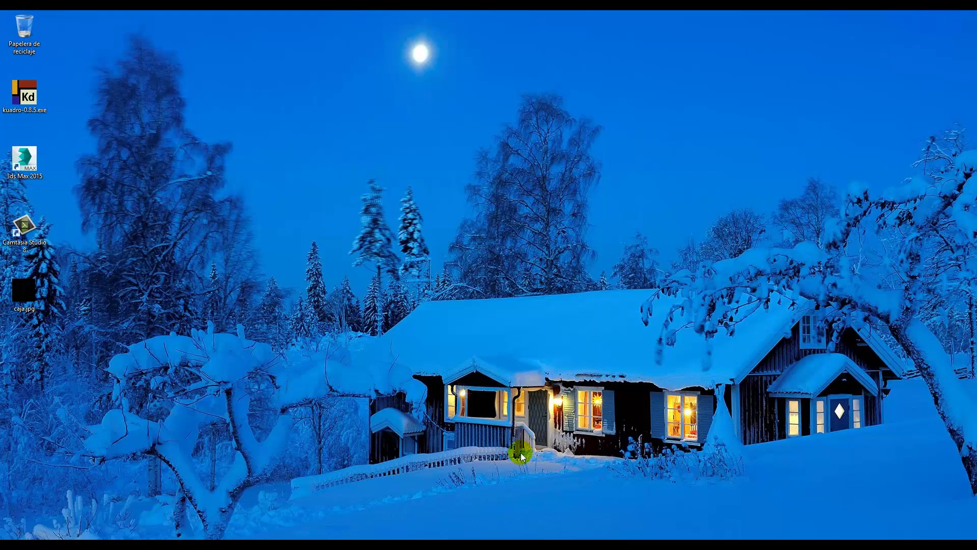
key(alt+Tab)
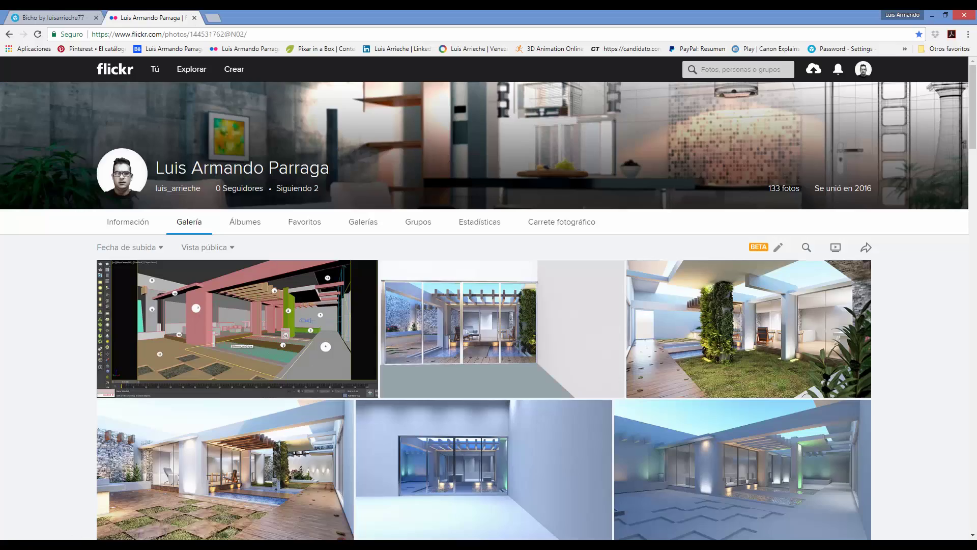
scroll(488, 306, down, 10)
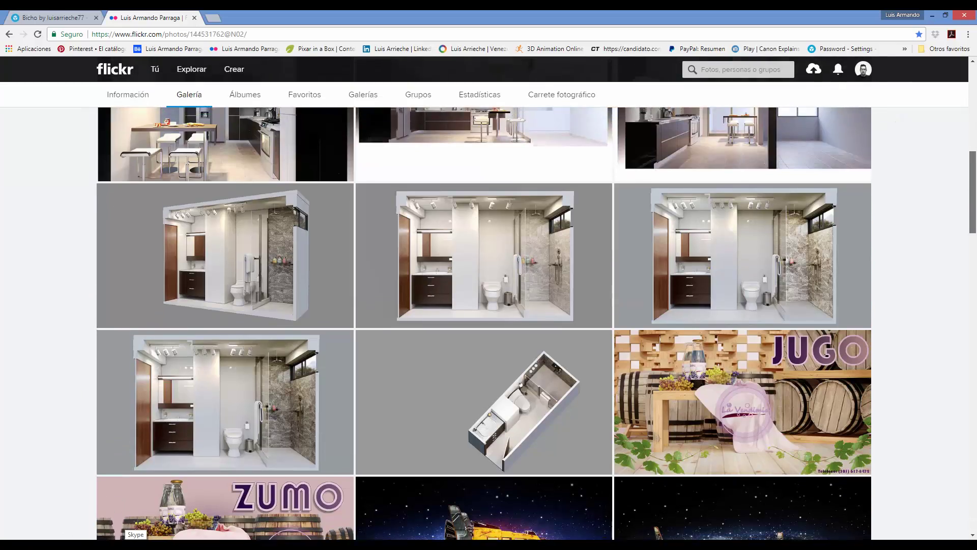
scroll(484, 326, down, 10)
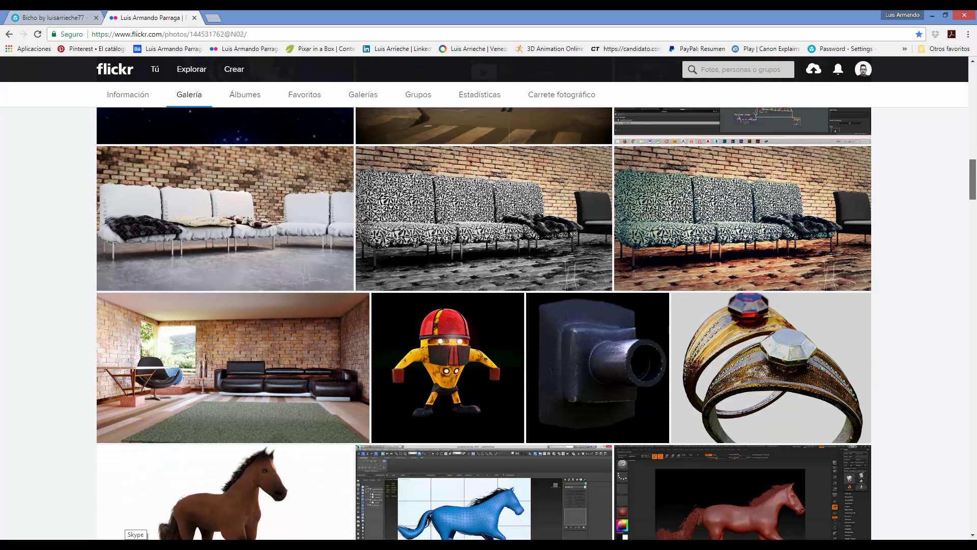
scroll(484, 326, up, 4)
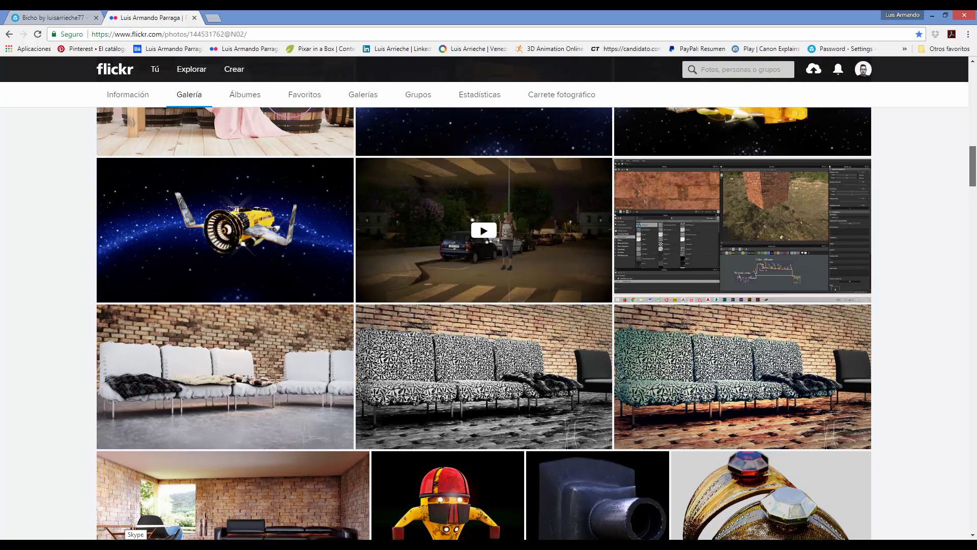
scroll(743, 254, up, 1)
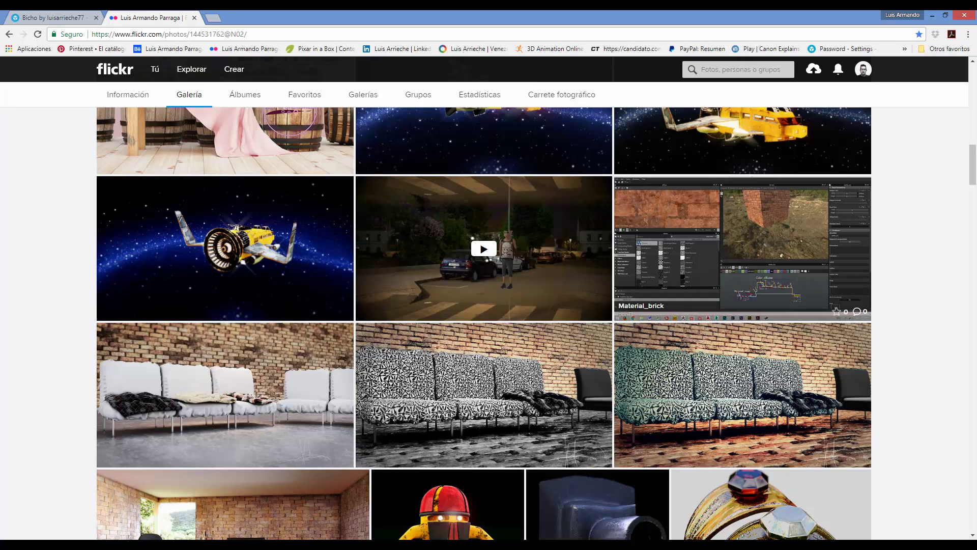
click(483, 394)
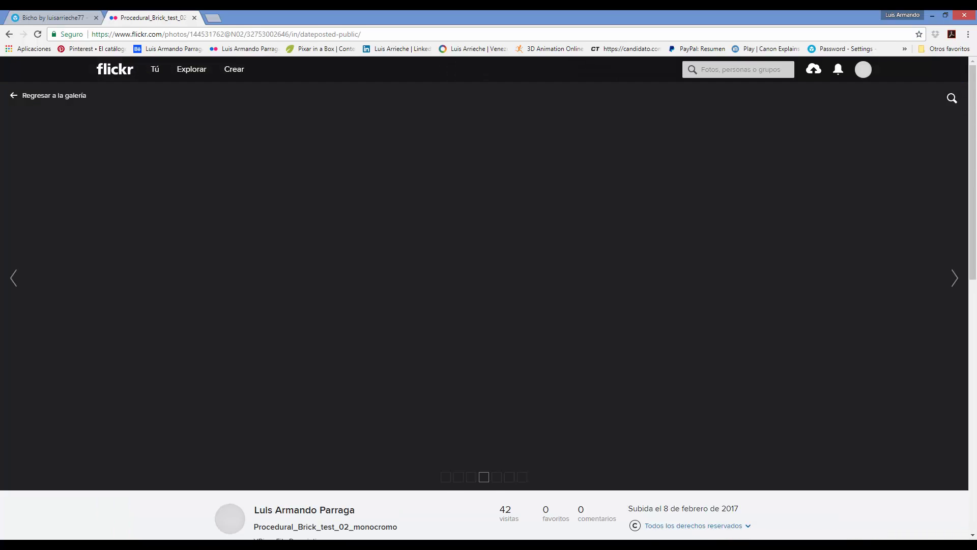